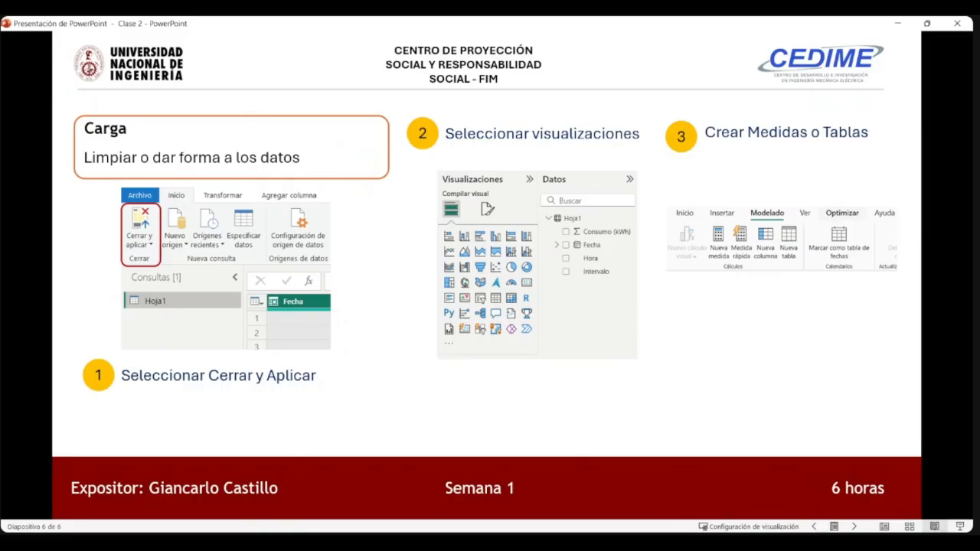
- Switch to the Dashboard Consumo Mensual report in Power BI and examine its energy charts, including the daily values in Consumo por Días
left_click(716, 229)
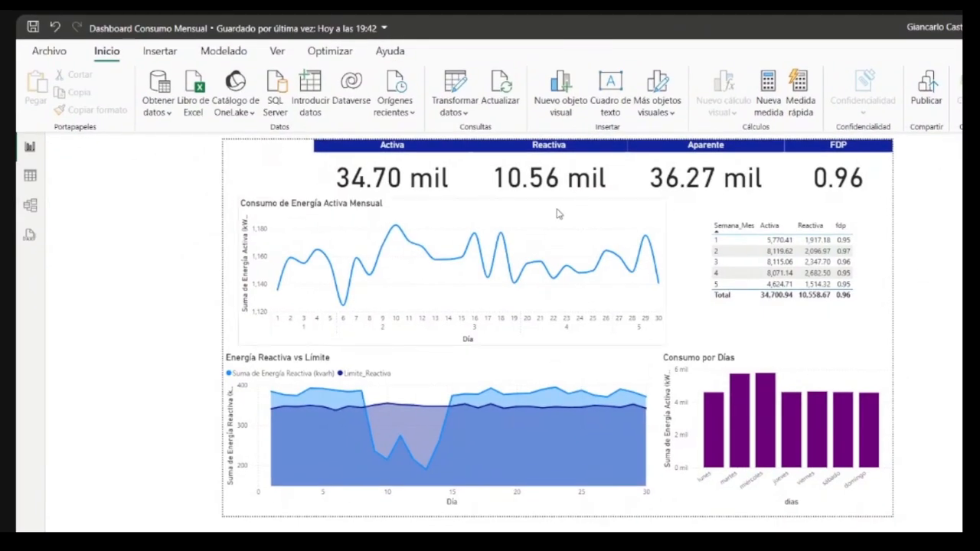
scroll(558, 333, "up", 1)
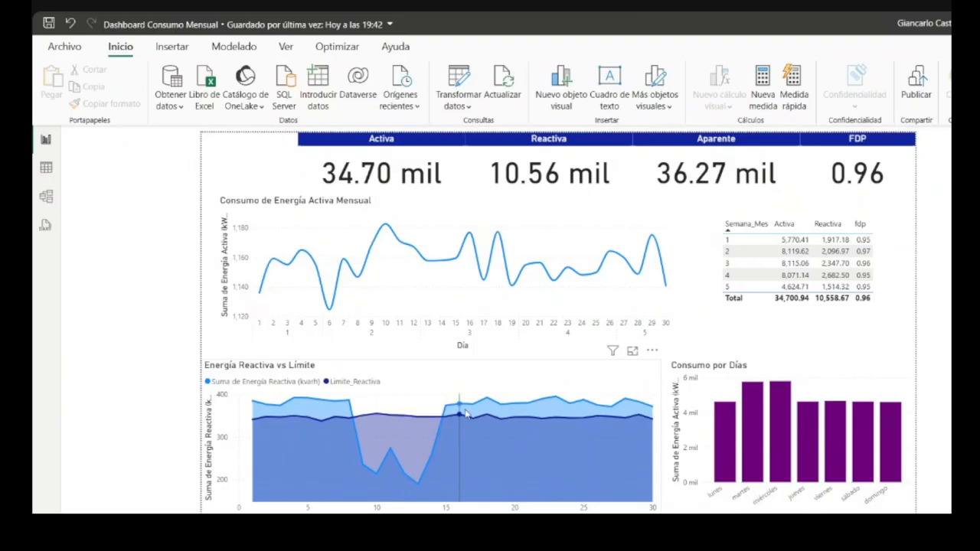
mouse_move(629, 406)
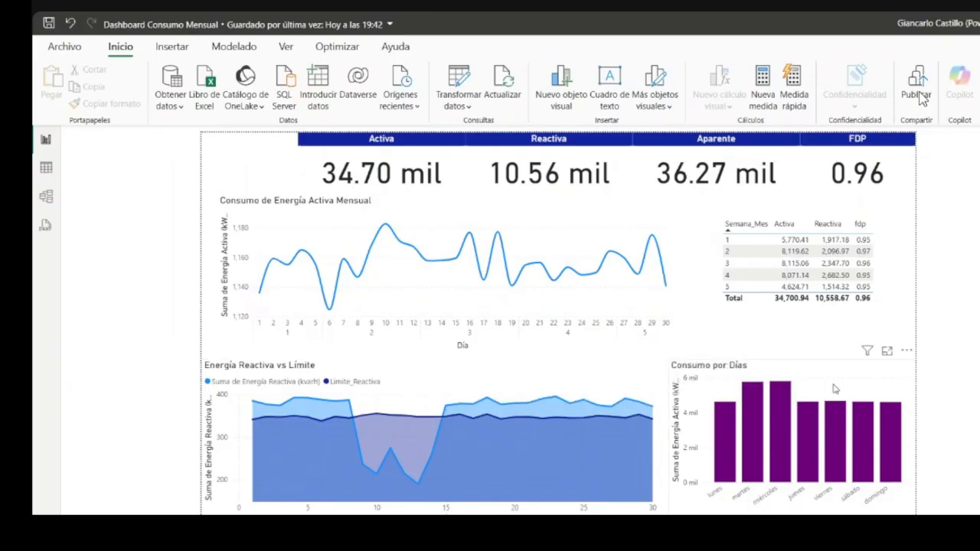
mouse_move(718, 413)
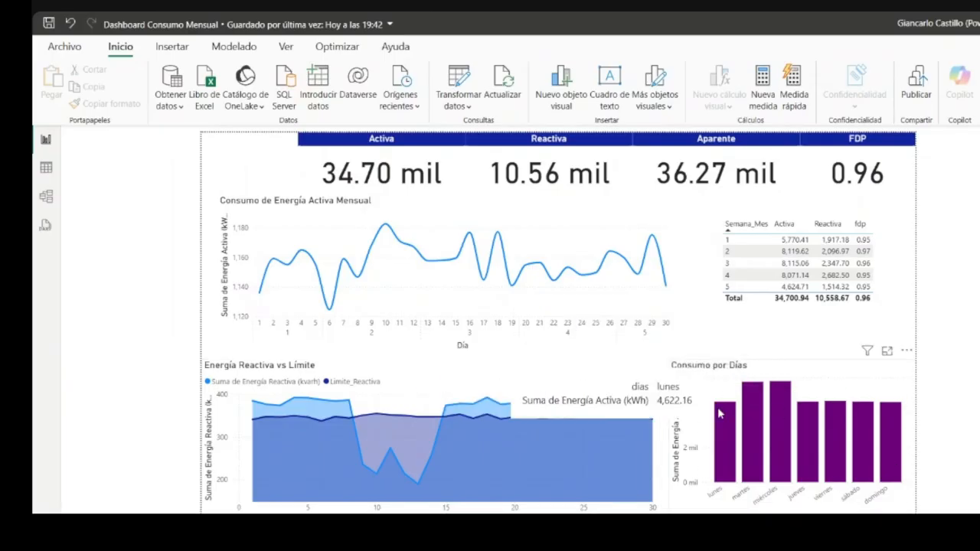
mouse_move(758, 430)
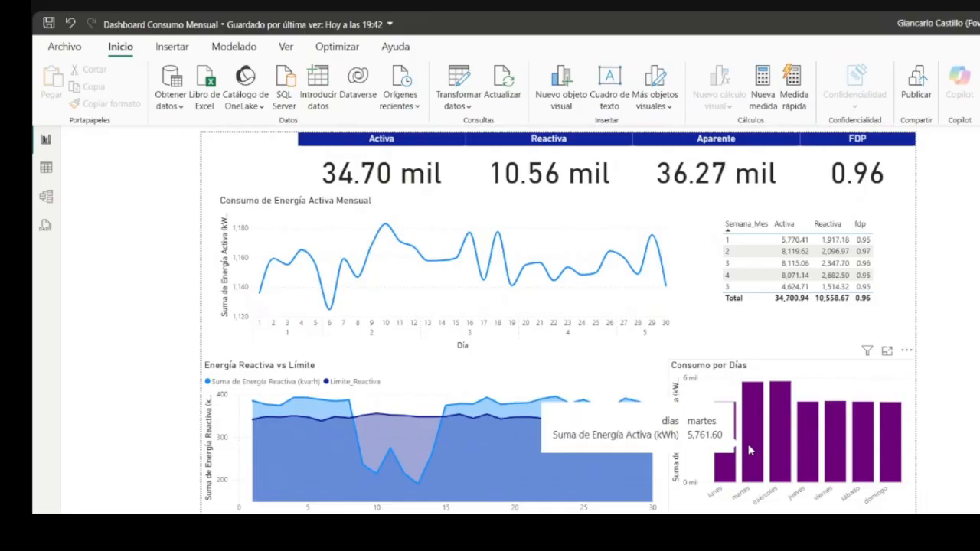
mouse_move(781, 463)
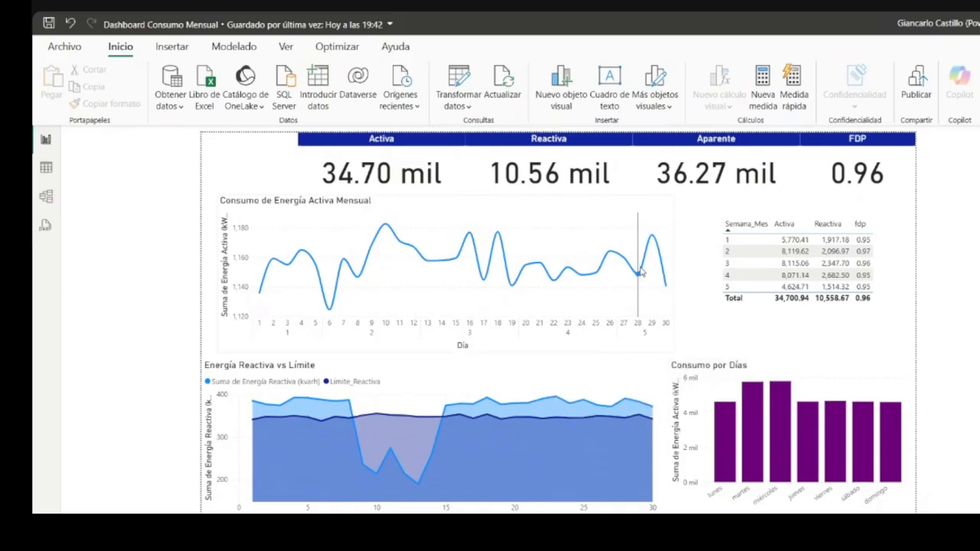
mouse_move(685, 259)
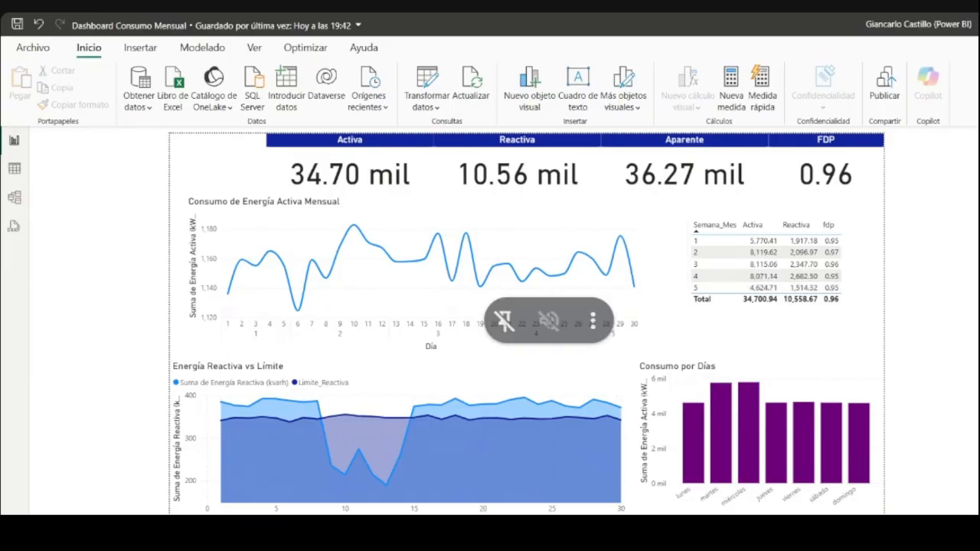
- Open the ConsumoEnergíaJunio workbook from File Explorer in Excel and maximize its window
key("super+e")
left_click(218, 253)
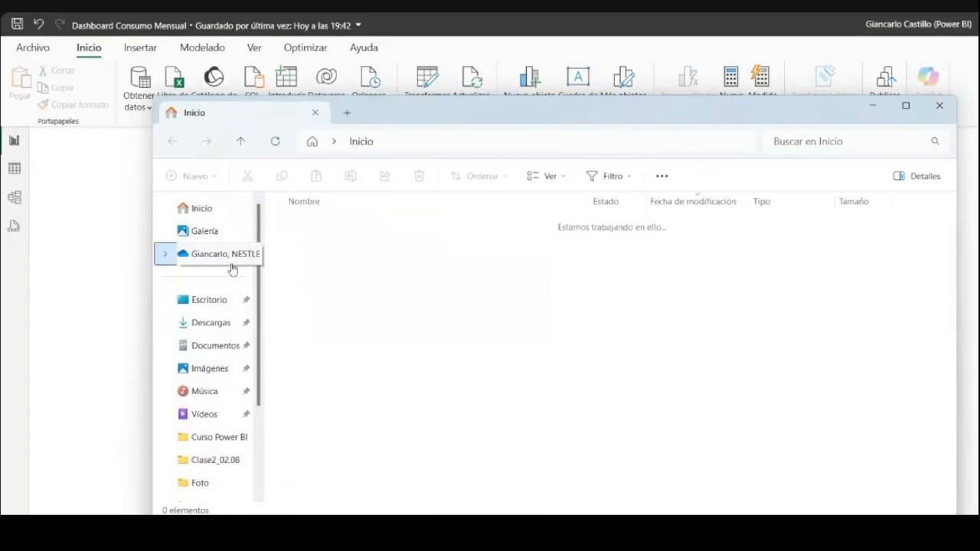
double_click(368, 228)
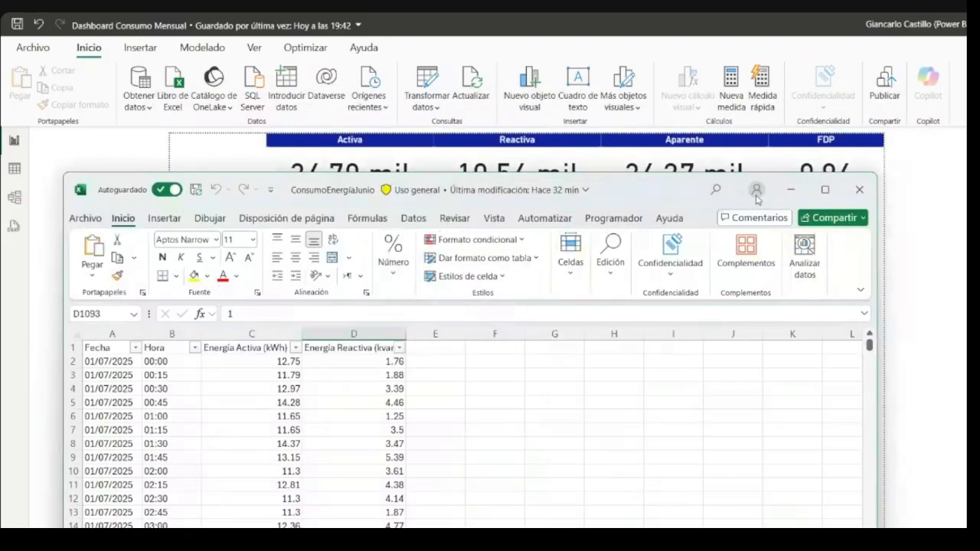
left_click(824, 190)
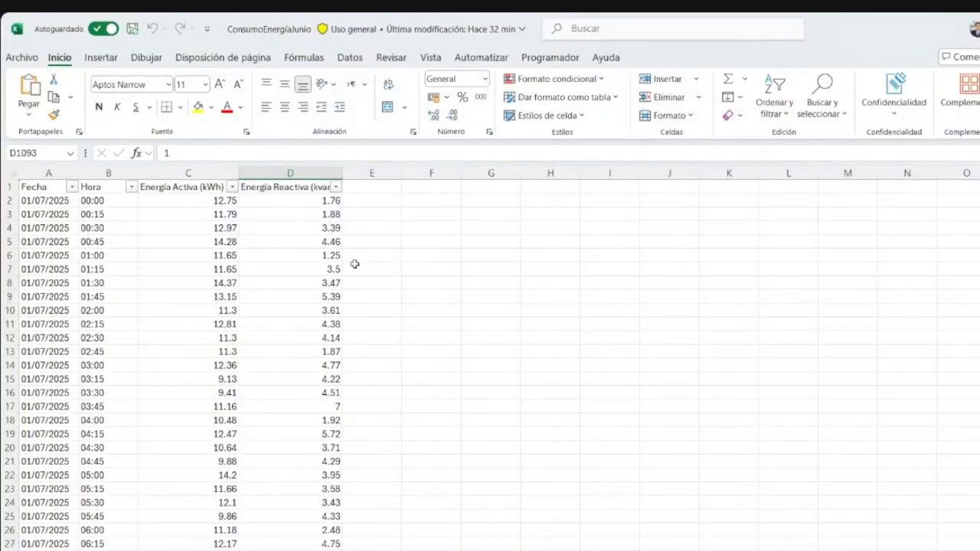
- Filter the Fecha column to show only 01/07/2025
left_click(72, 188)
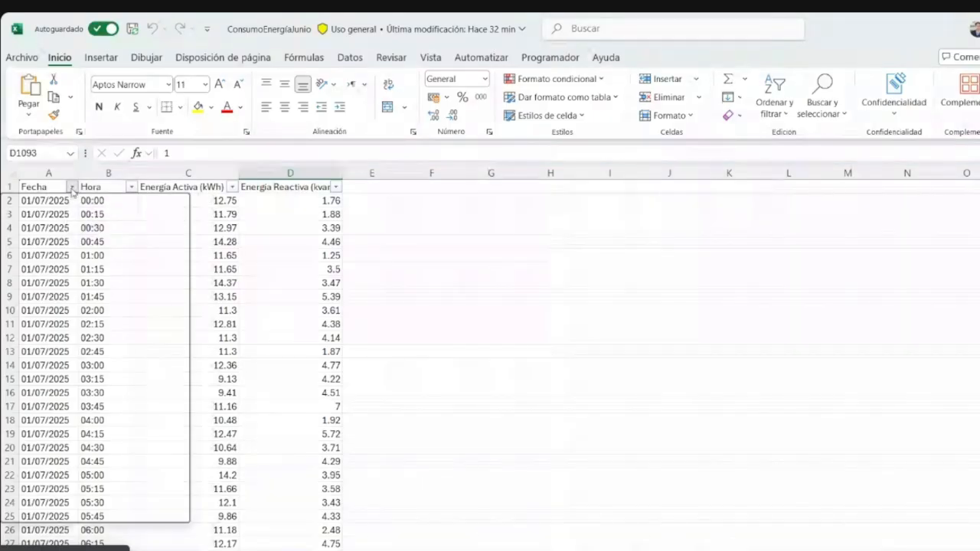
scroll(86, 394, "down", 1)
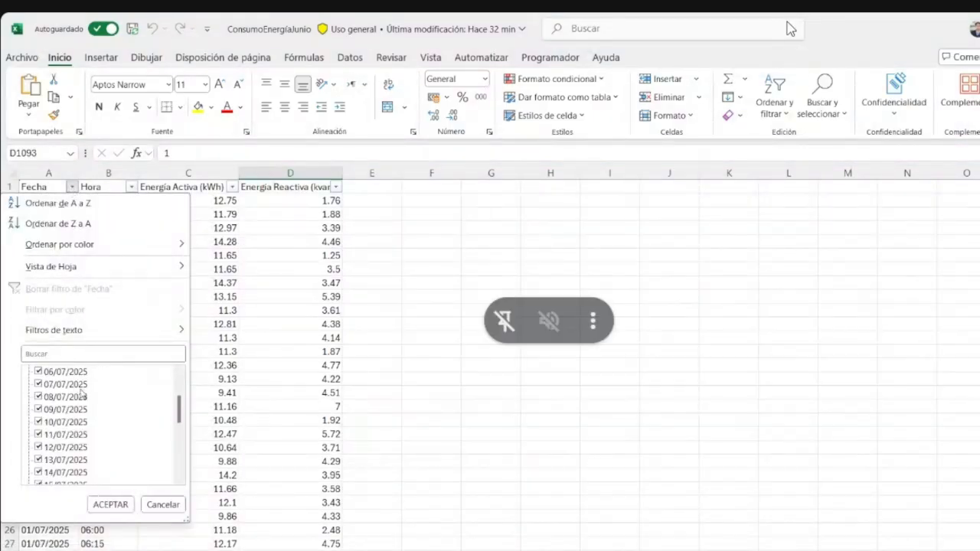
scroll(83, 395, "down", 5)
scroll(80, 396, "up", 6)
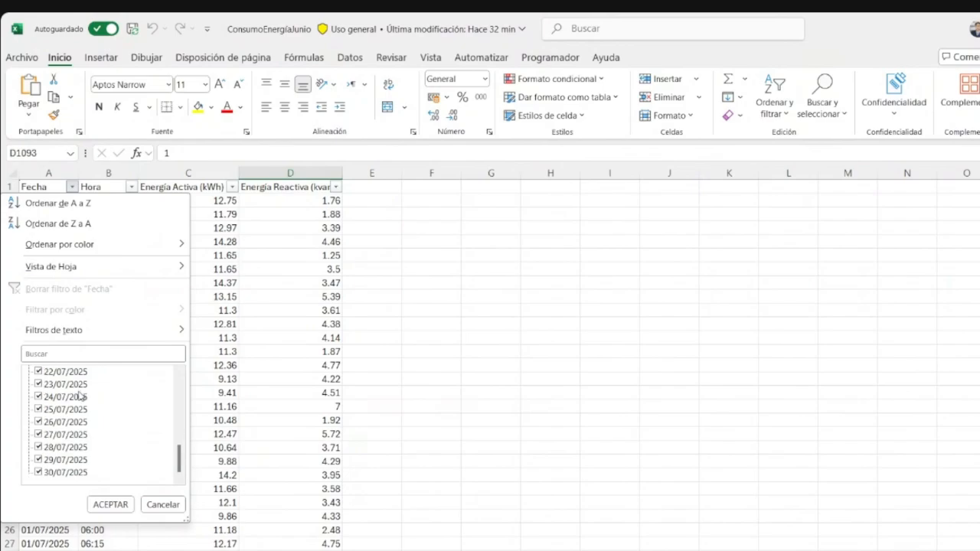
left_click(61, 375)
left_click(61, 385)
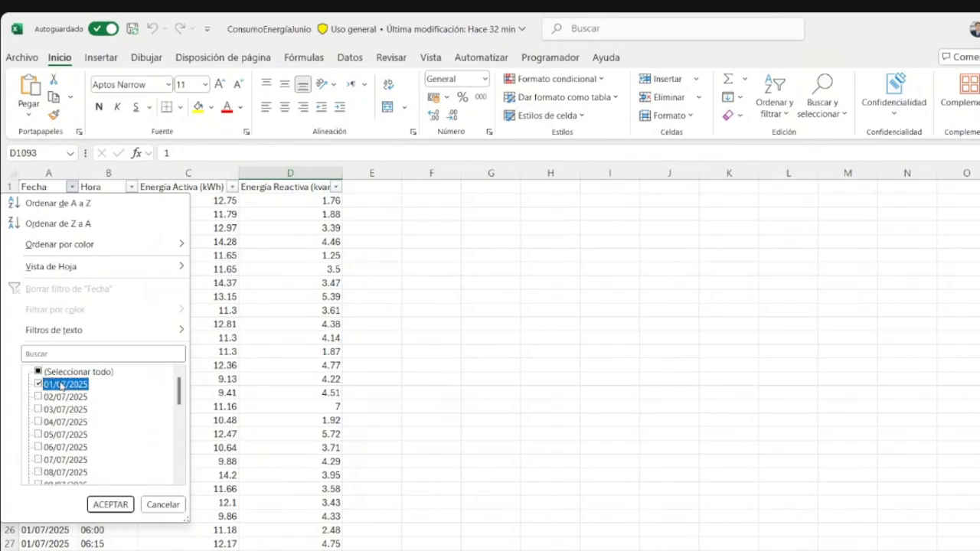
left_click(110, 505)
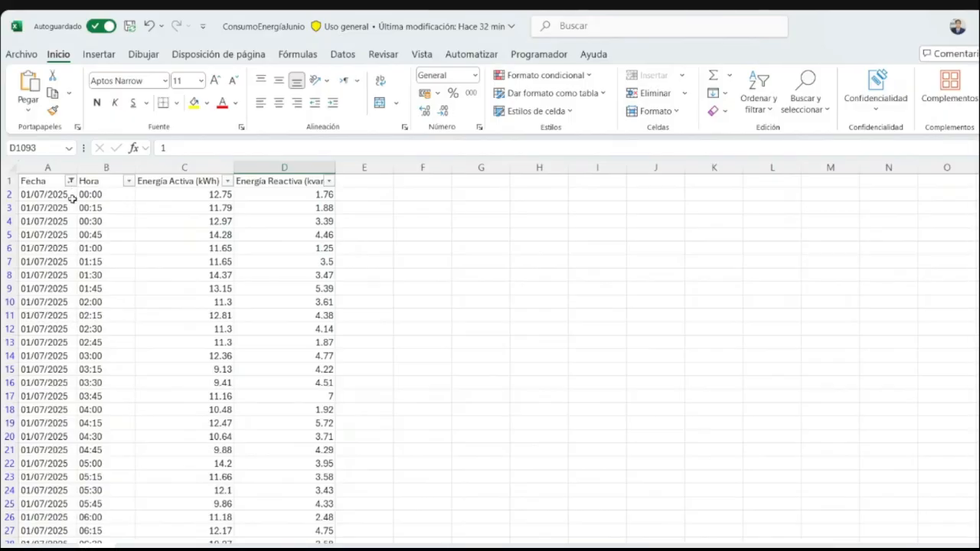
- Examine the filter values available for the Hora, Energía Activa (kWh) and Energía Reactiva columns
left_click(129, 180)
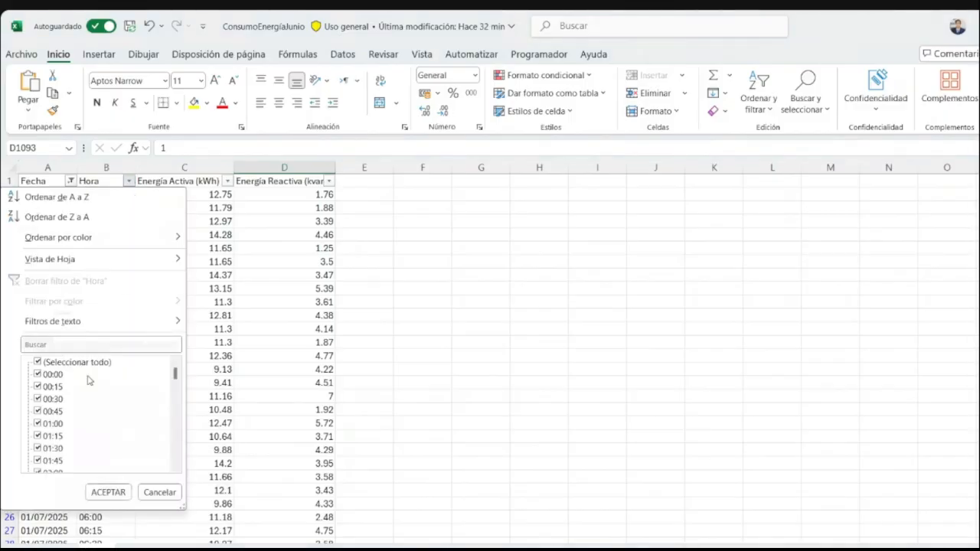
scroll(58, 411, "down", 9)
scroll(57, 411, "down", 15)
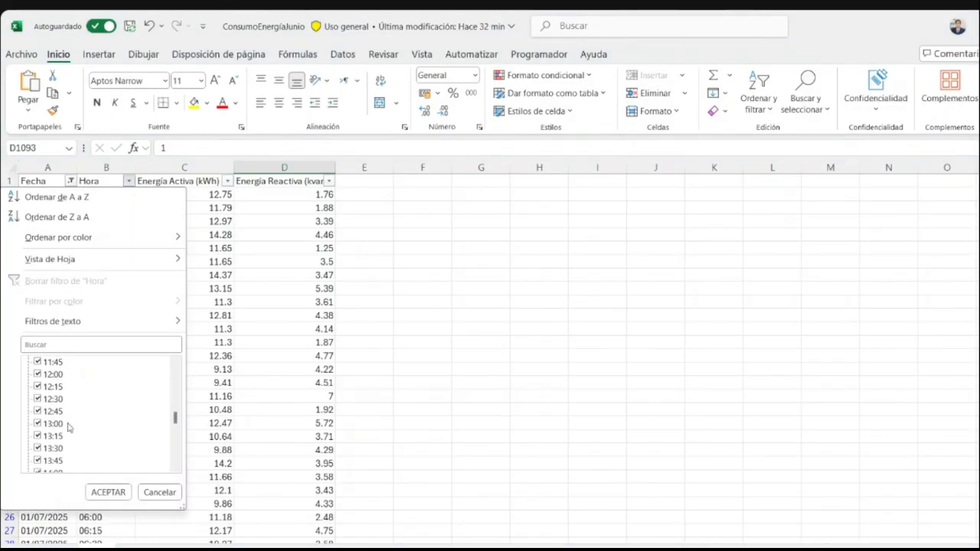
left_click(300, 322)
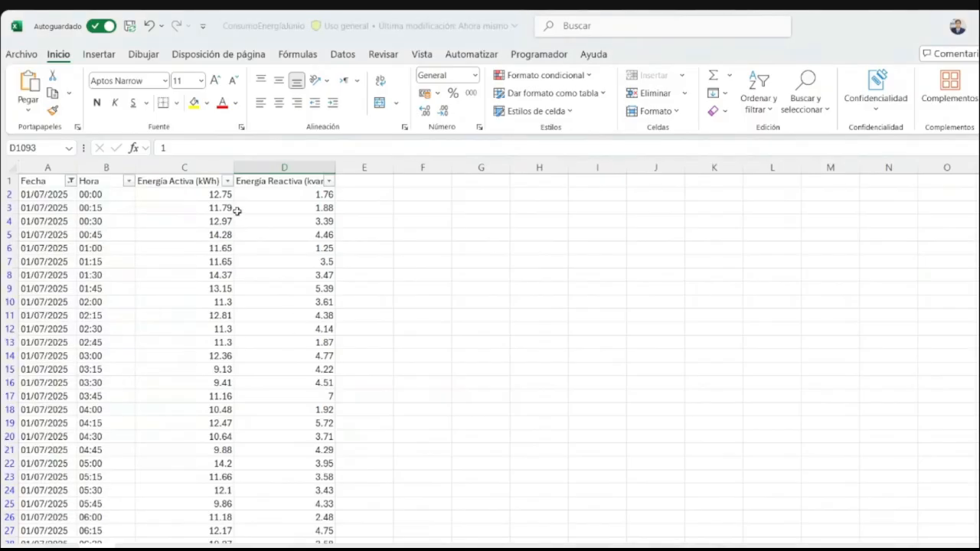
left_click(227, 181)
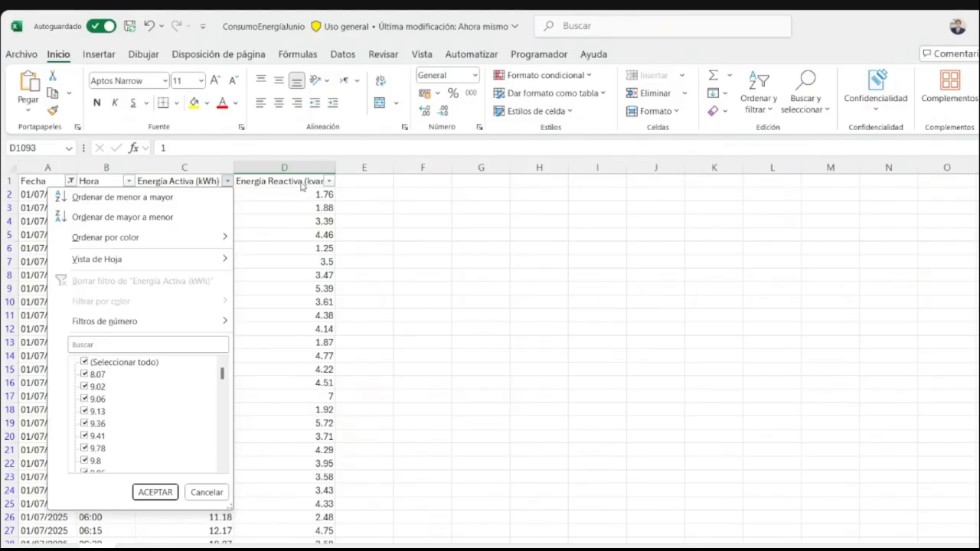
left_click(328, 181)
left_click(328, 180)
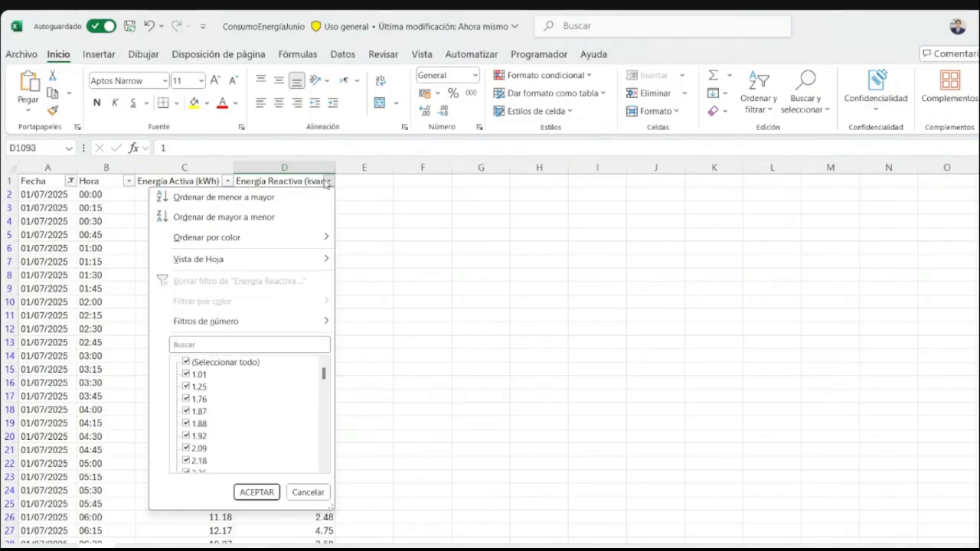
left_click(379, 193)
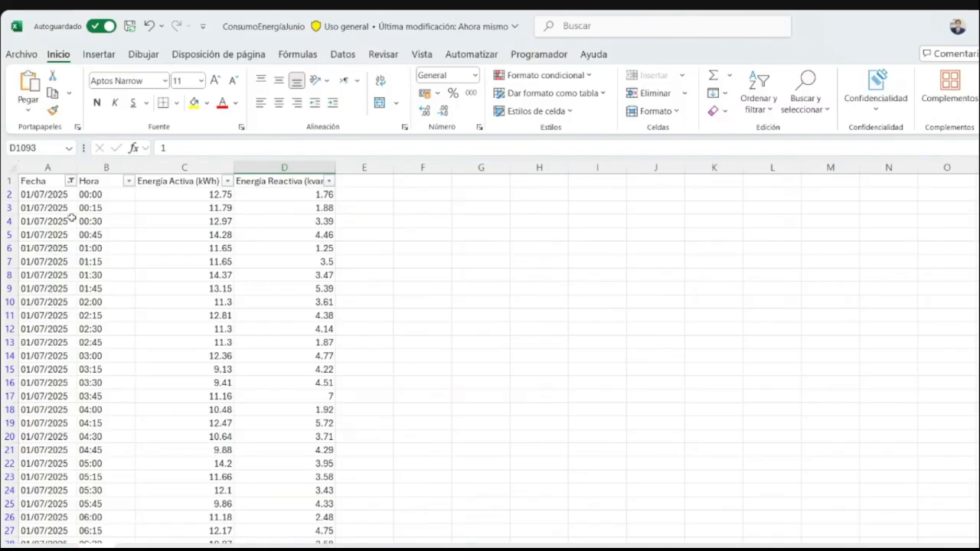
- Change the Fecha filter to show only 15/07/2025
left_click(70, 180)
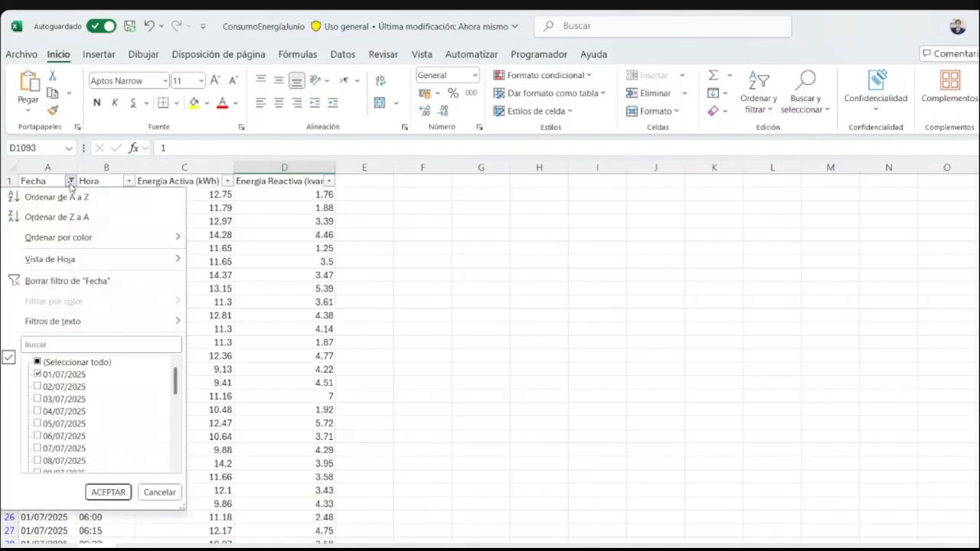
left_click(38, 374)
scroll(42, 412, "down", 2)
scroll(43, 411, "down", 4)
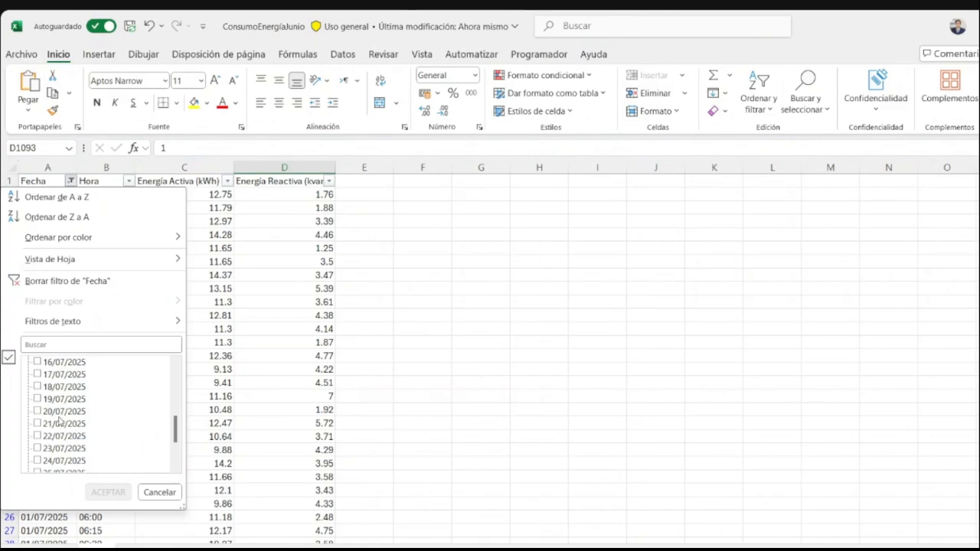
scroll(54, 398, "up", 1)
left_click(46, 387)
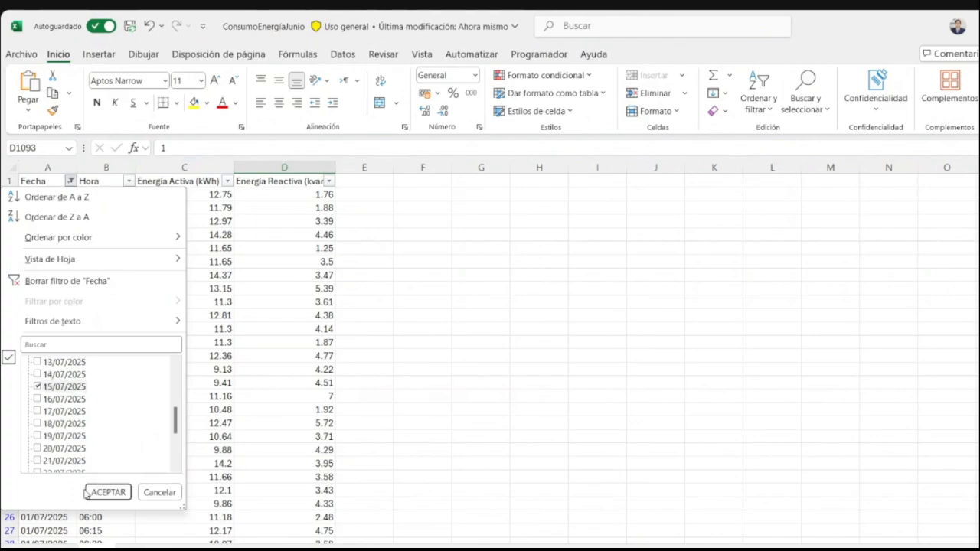
left_click(89, 492)
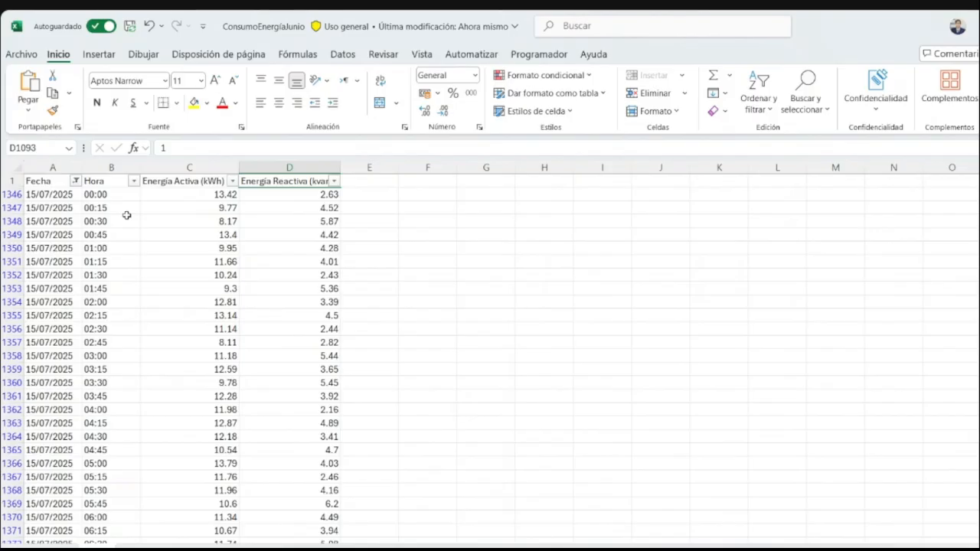
- Clear the filter from the Fecha column
left_click(75, 180)
scroll(98, 376, "down", 5)
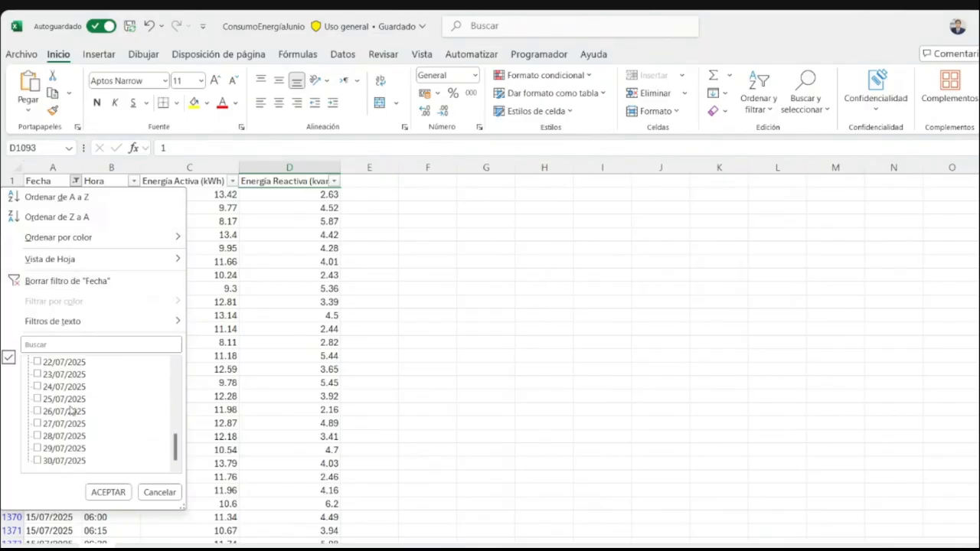
left_click(90, 289)
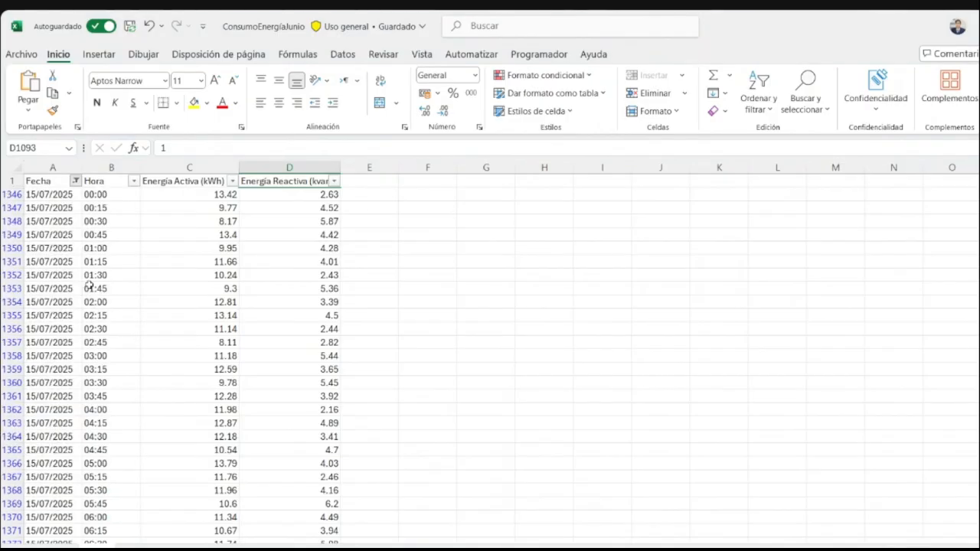
- Select the Fecha entries from A2 down to the last row and examine how far the data extends
left_click(56, 196)
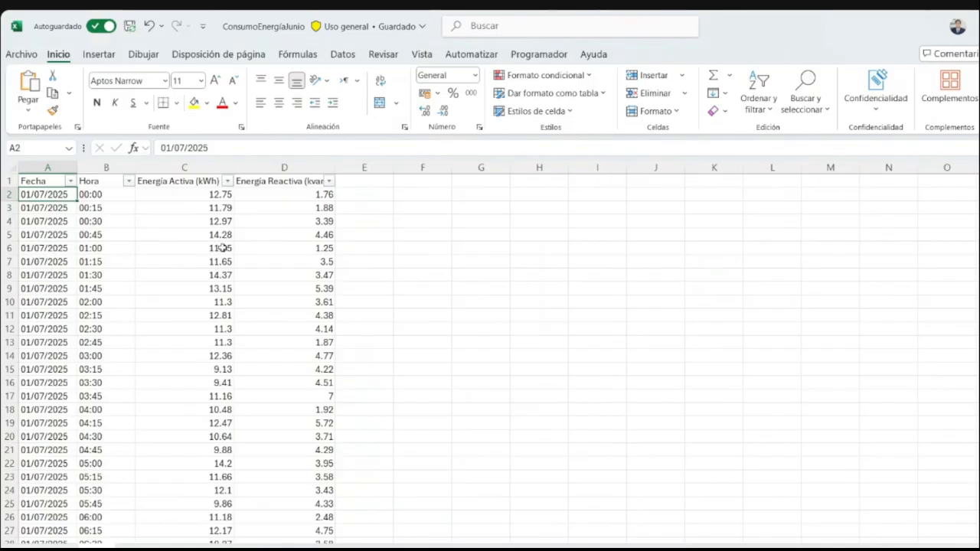
key("ctrl+shift+Down")
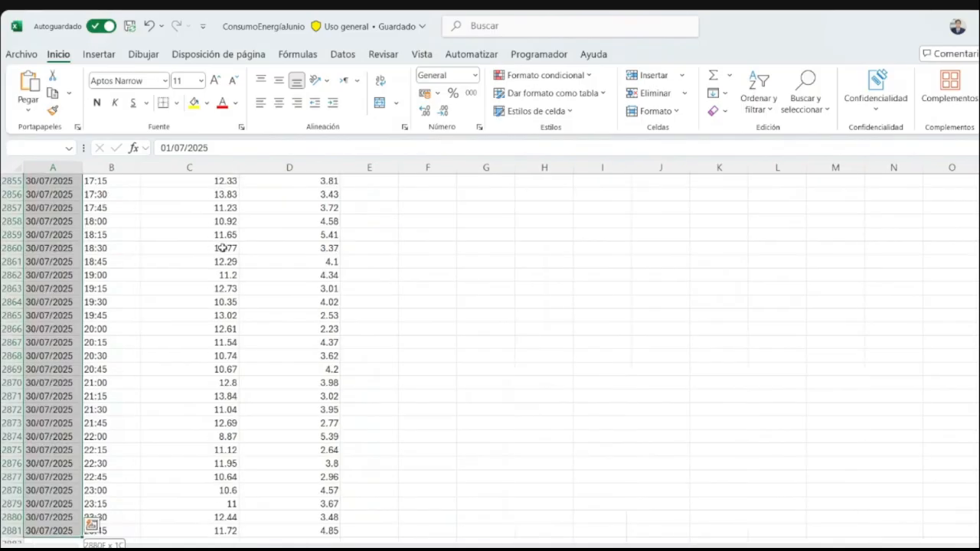
scroll(61, 485, "down", 1)
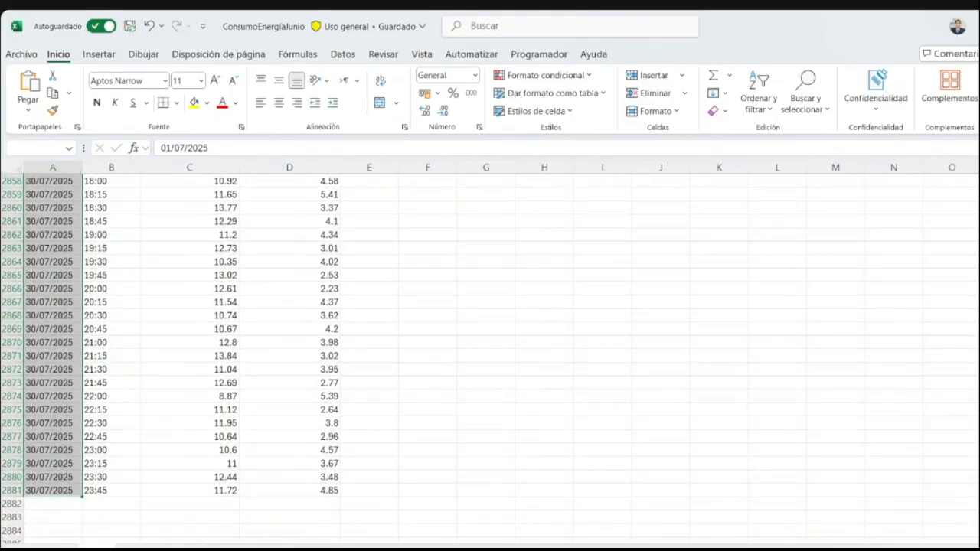
left_click_drag(979, 520, 979, 180)
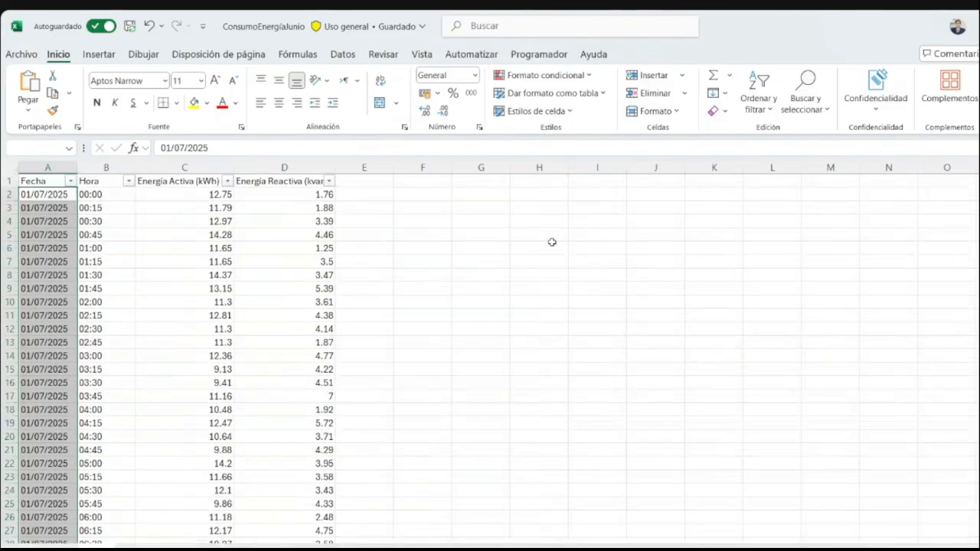
left_click(174, 203)
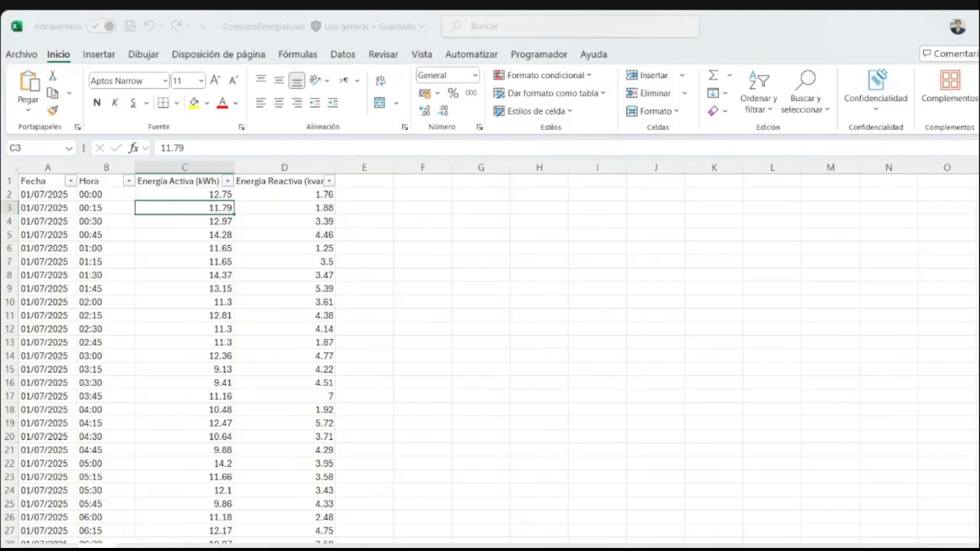
- Switch to the Power BI dashboard to check the daily consumption chart, and return to Excel to review the source readings
left_click(438, 514)
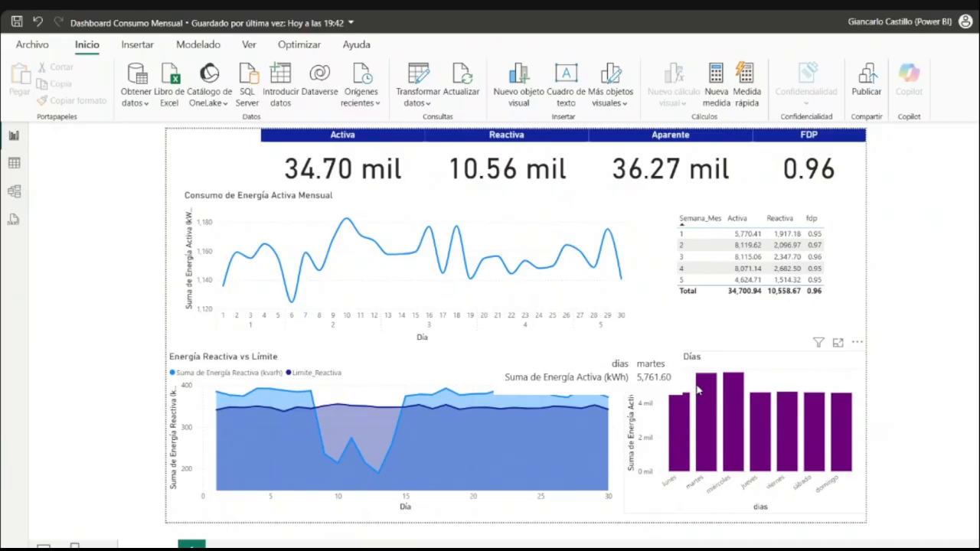
left_click(462, 547)
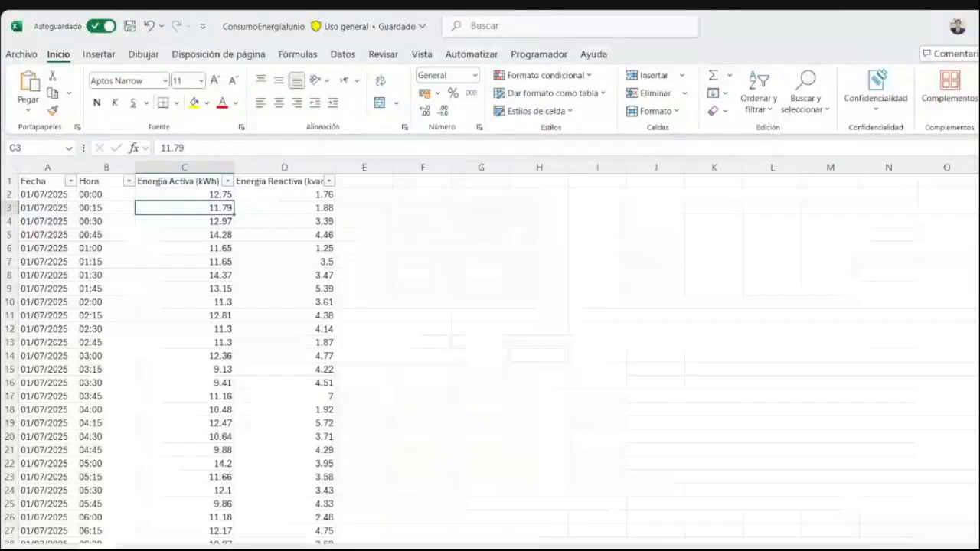
scroll(243, 296, "down", 13)
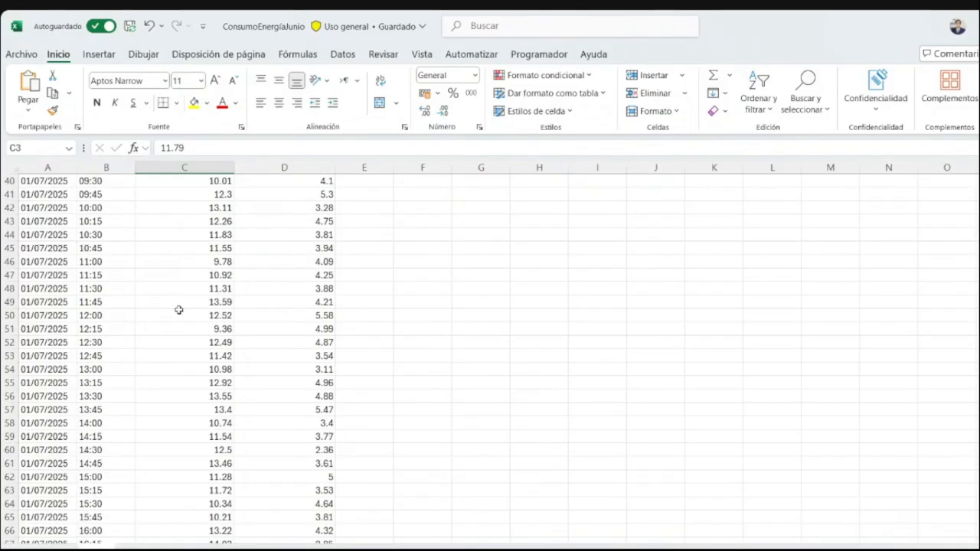
- Examine which dates the Fecha filter lists, and close the list without changing the filter
scroll(184, 314, "up", 13)
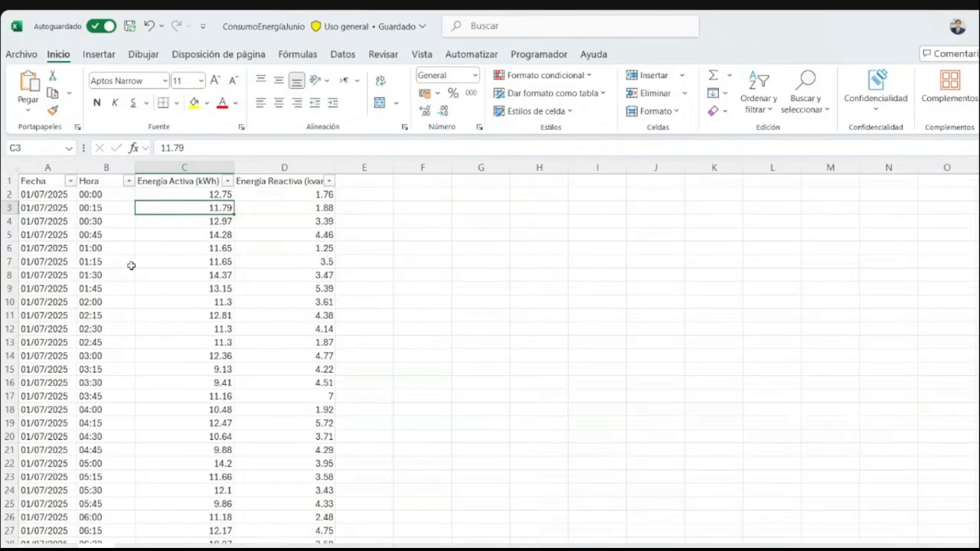
left_click(69, 181)
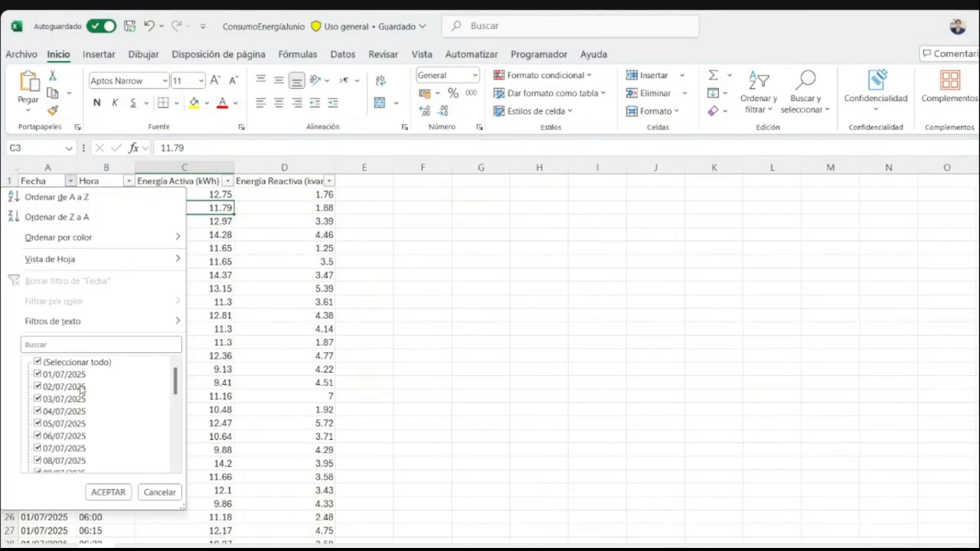
scroll(80, 389, "down", 7)
left_click(385, 338)
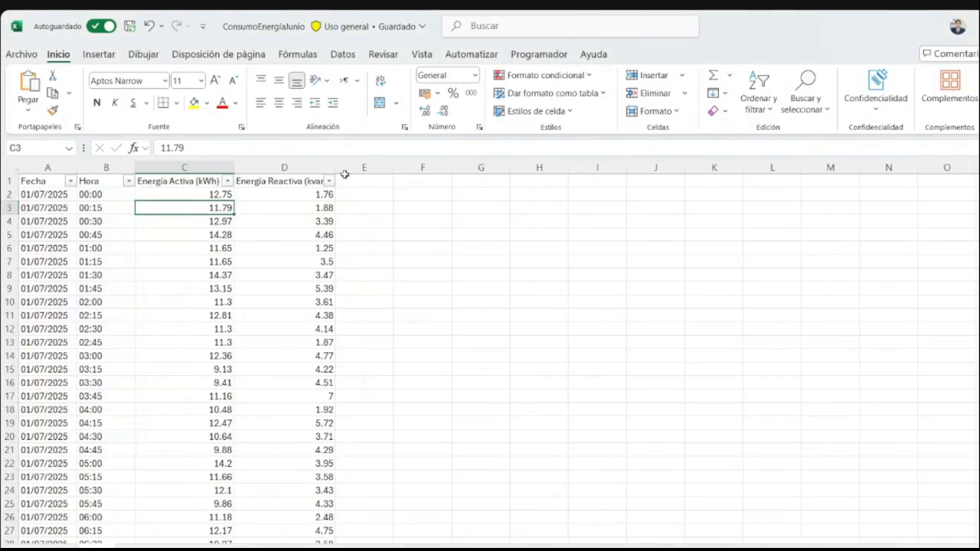
left_click(365, 185)
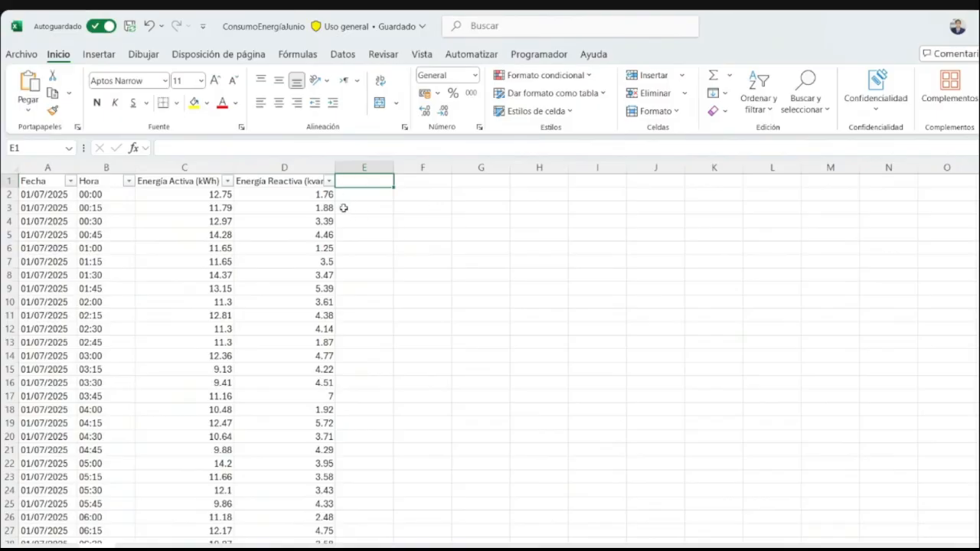
left_click(70, 180)
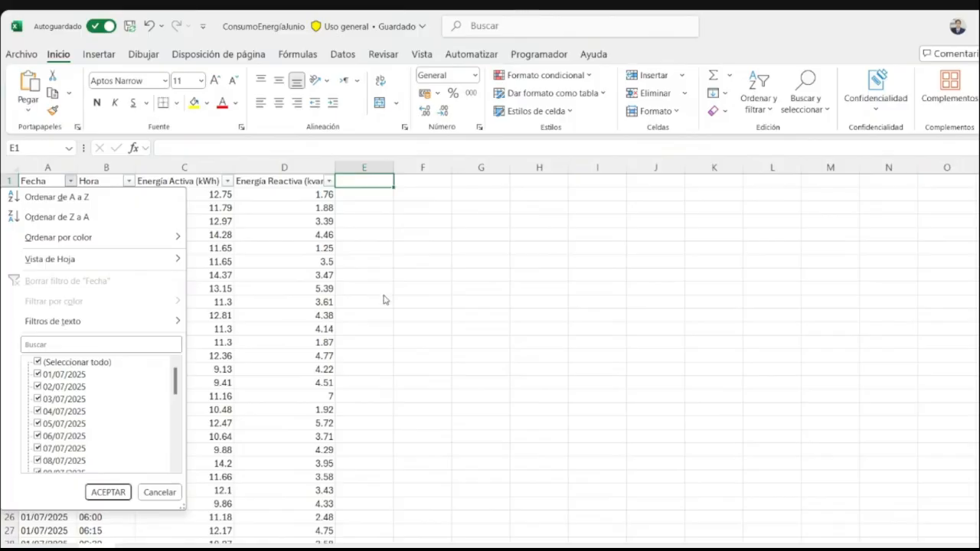
left_click(413, 255)
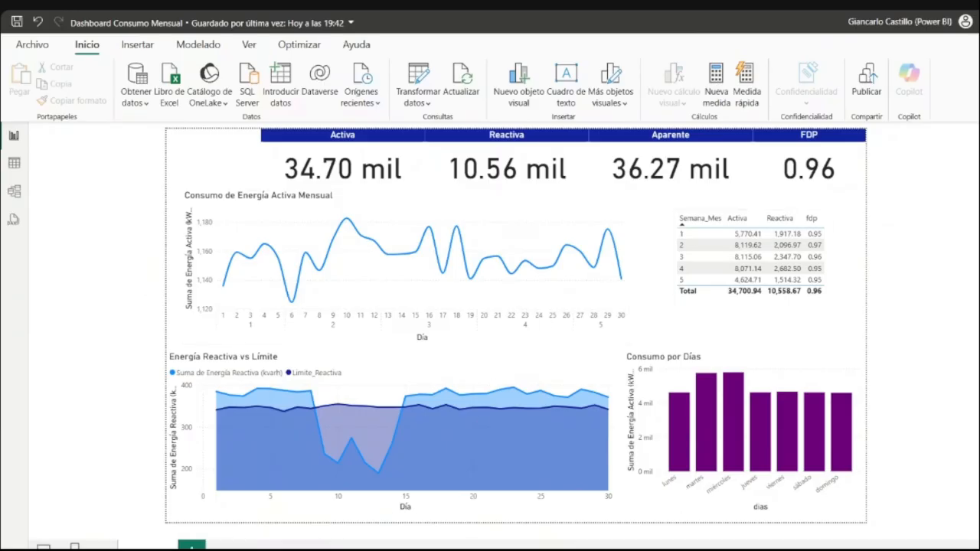
- Return from the Power BI dashboard to the Excel workbook and browse the full list of Fecha filter dates again
left_click(490, 547)
left_click(117, 193)
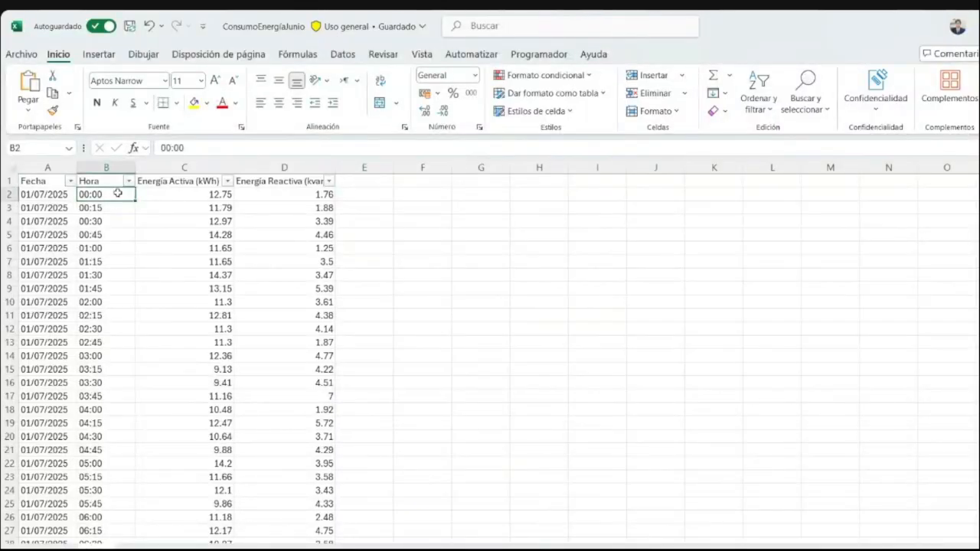
left_click(70, 181)
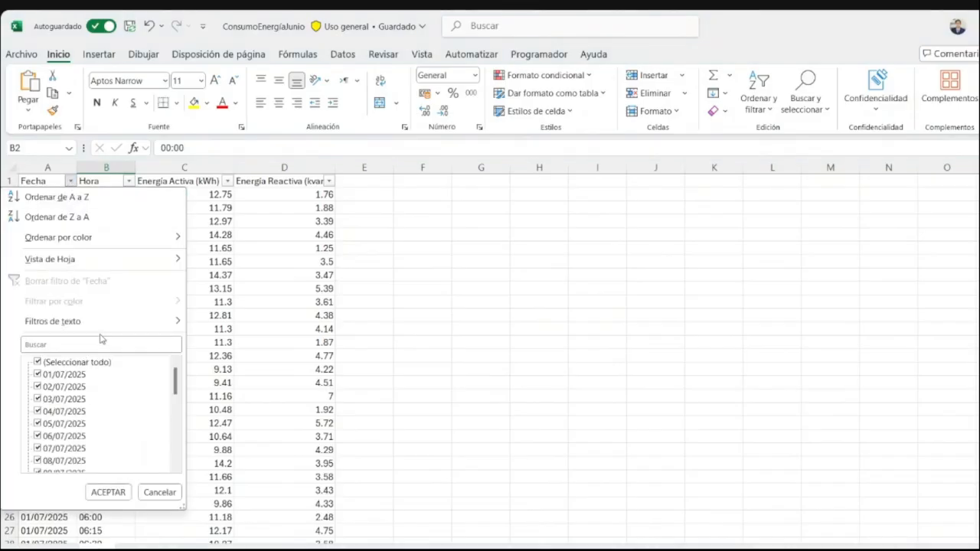
scroll(88, 390, "down", 4)
scroll(87, 388, "up", 4)
left_click(385, 186)
left_click(382, 187)
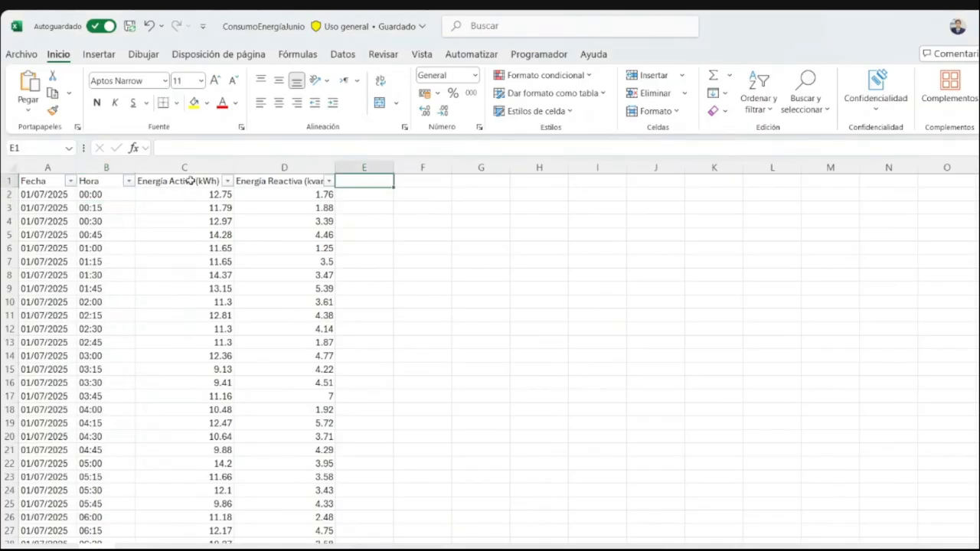
- Check June 2025 in the Windows calendar to see how its weeks are laid out, and return to the worksheet
left_click(70, 181)
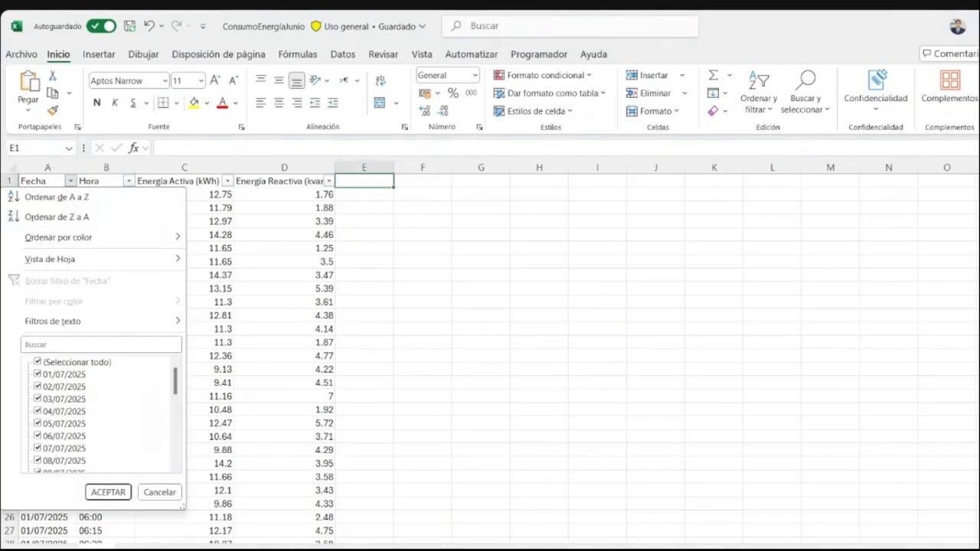
key("super+n")
scroll(911, 452, "up", 1)
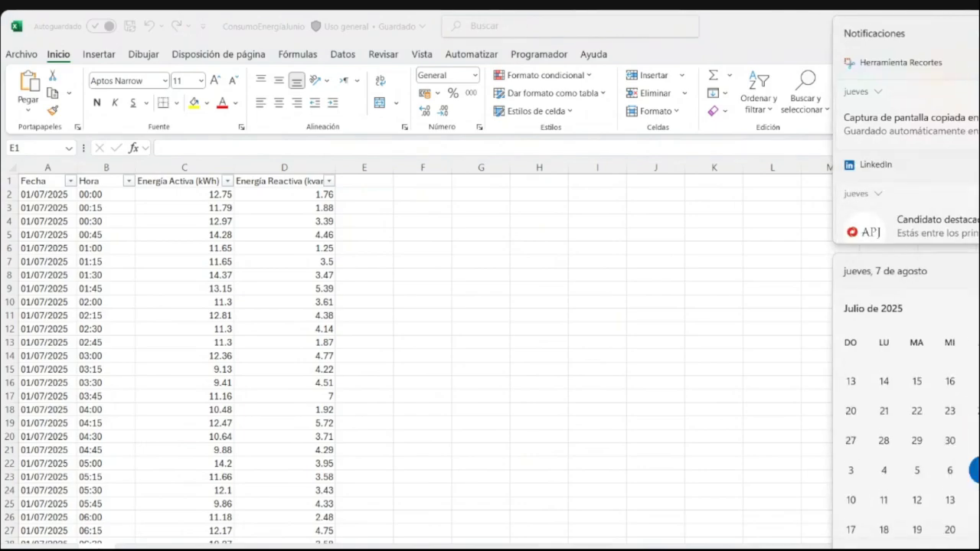
scroll(850, 458, "up", 1)
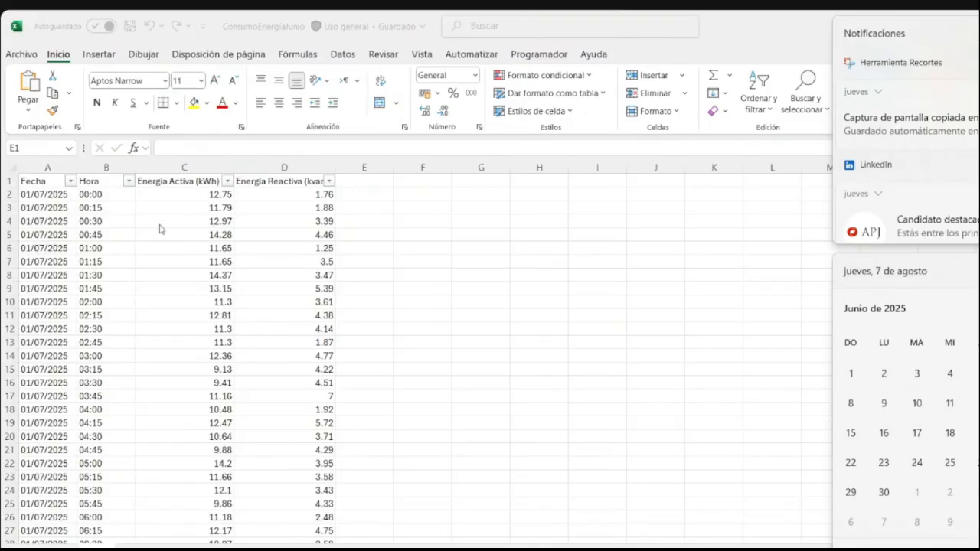
left_click(70, 181)
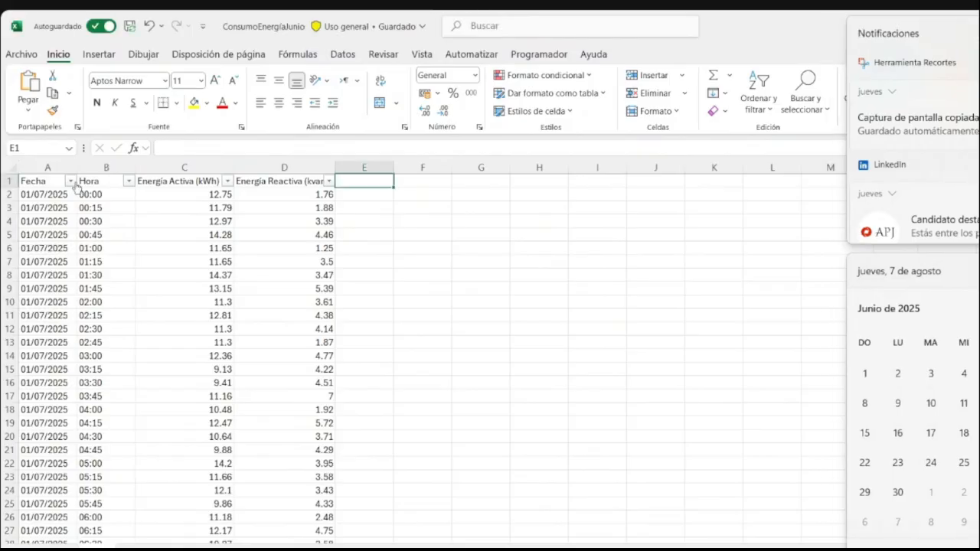
- Filter the Fecha column to show only the dates from 01/07/2025 to 07/07/2025
left_click(71, 180)
left_click(59, 363)
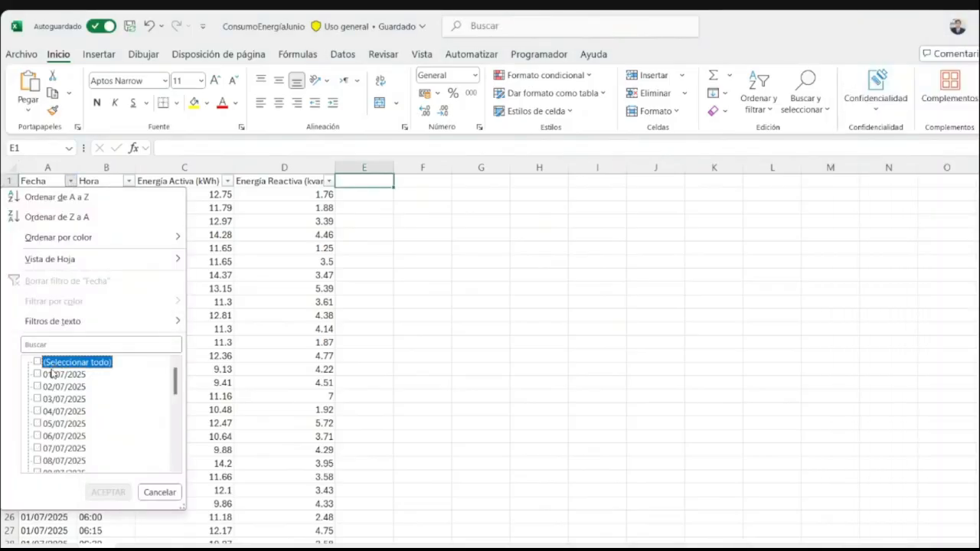
left_click(38, 375)
left_click(38, 386)
left_click(39, 411)
left_click(39, 398)
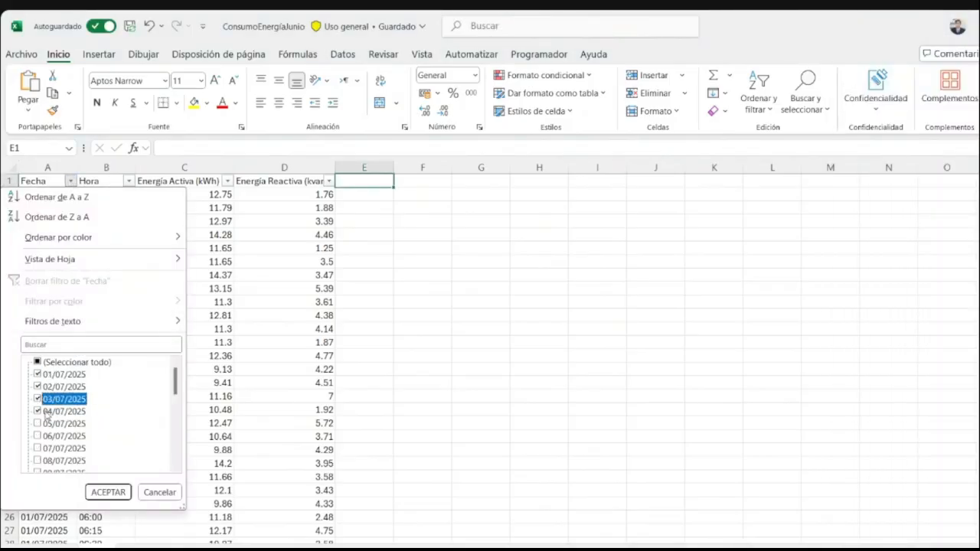
left_click(39, 423)
left_click(38, 435)
left_click(39, 448)
left_click(107, 492)
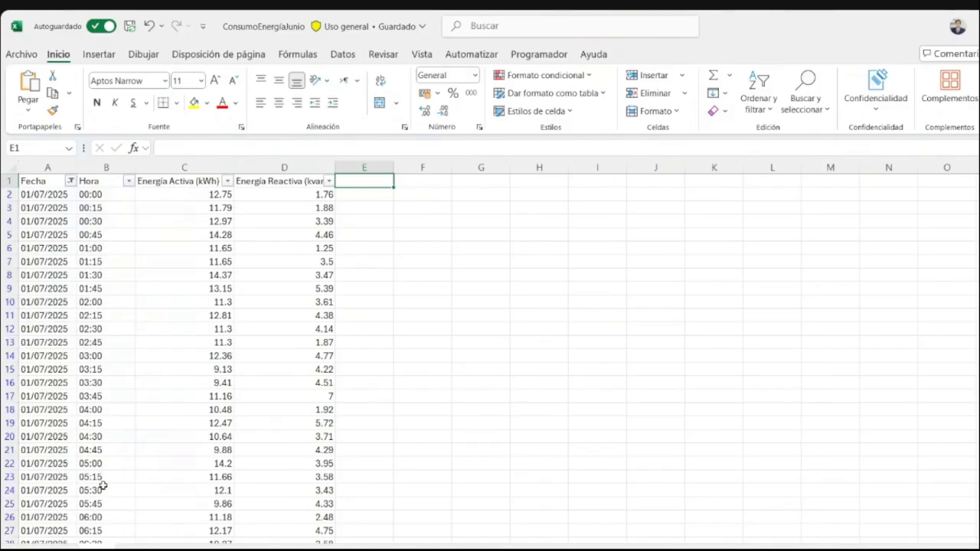
- Look through the filtered week's readings and clear the filter from the Fecha column
scroll(203, 272, "down", 20)
scroll(203, 272, "up", 20)
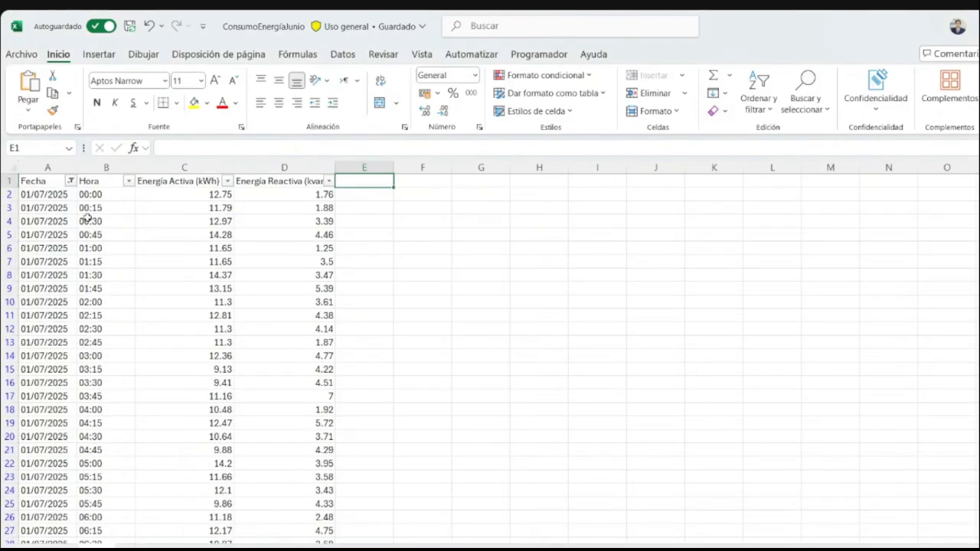
left_click(70, 181)
left_click(84, 281)
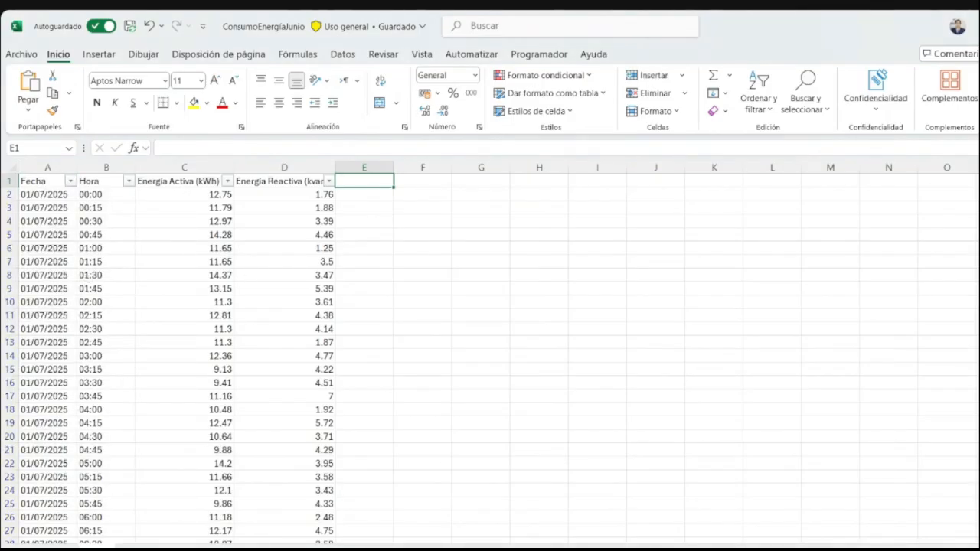
- Review the Dashboard Consumo Mensual report in Power BI, minimize it, and switch to the untitled Power BI report
left_click(447, 529)
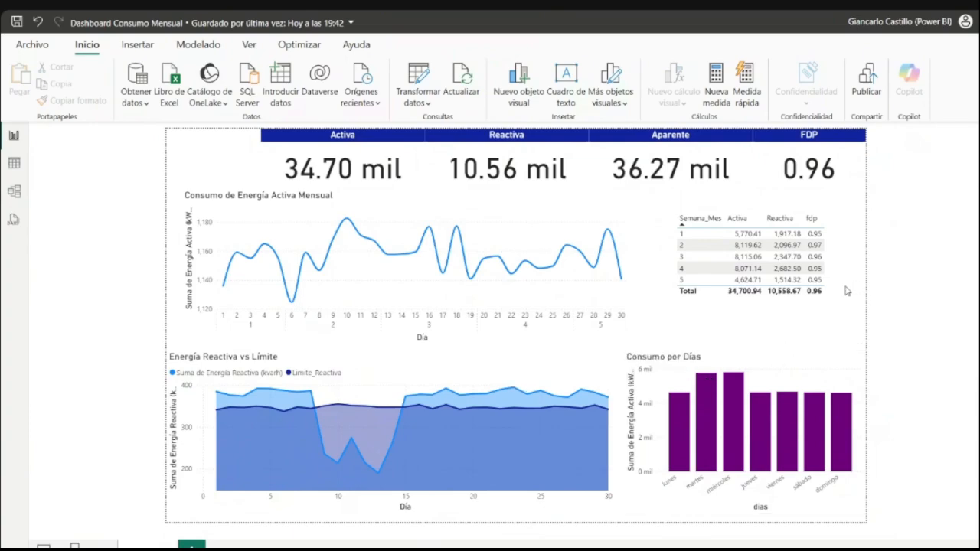
left_click(979, 22)
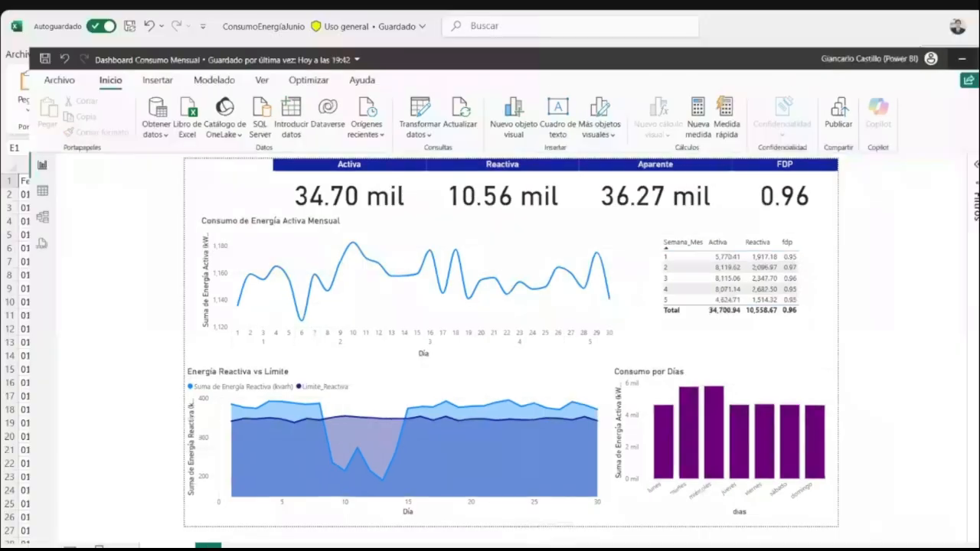
mouse_move(490, 550)
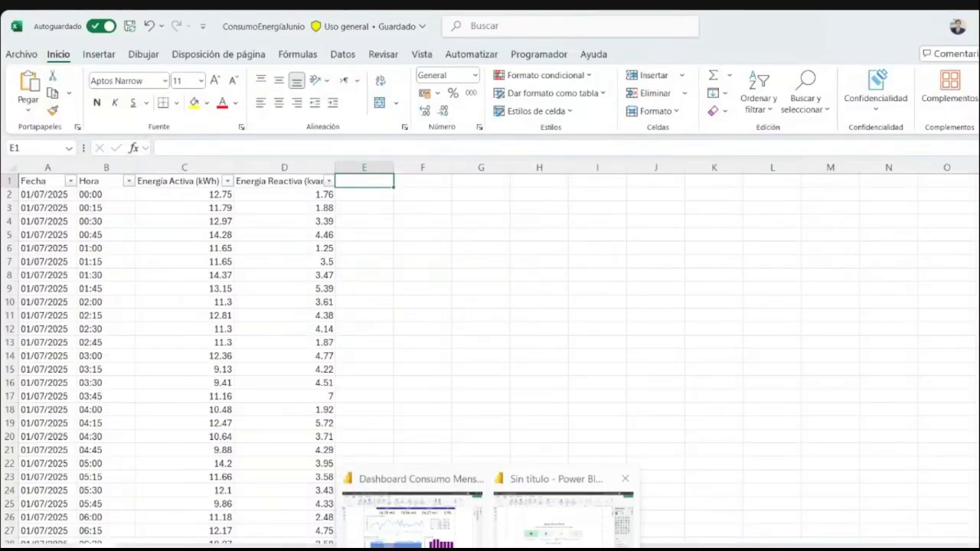
left_click(536, 532)
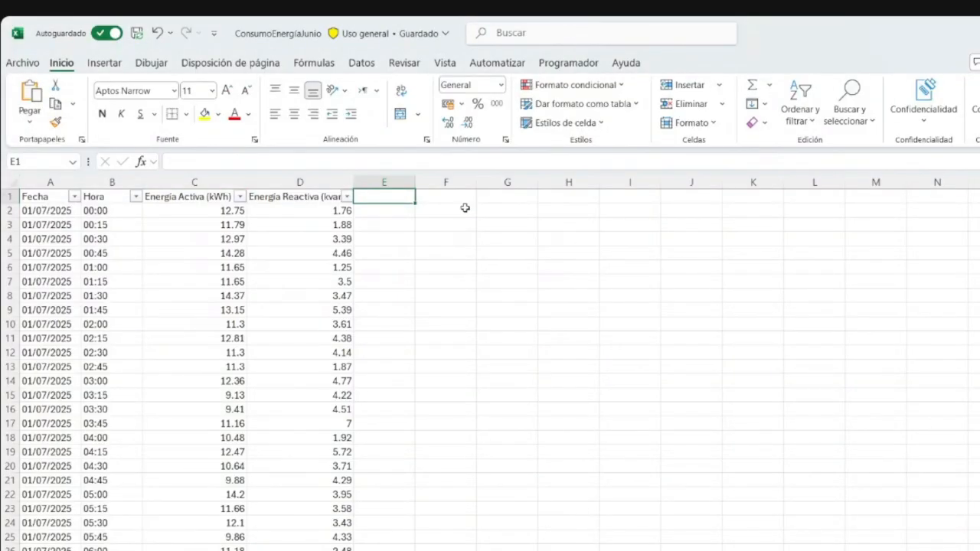
- Check the file name and storage location of the ConsumoEnergíaJunio workbook in Excel
mouse_move(346, 36)
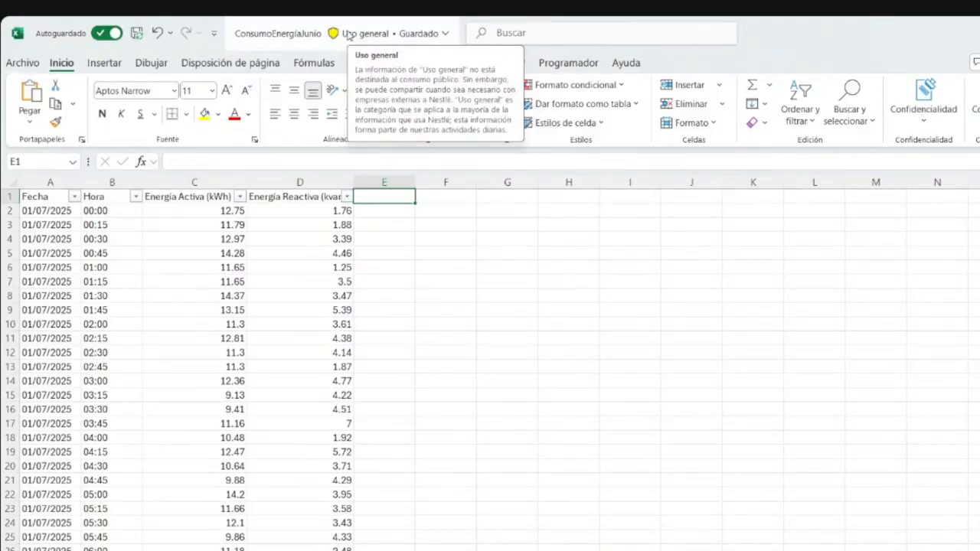
left_click(280, 30)
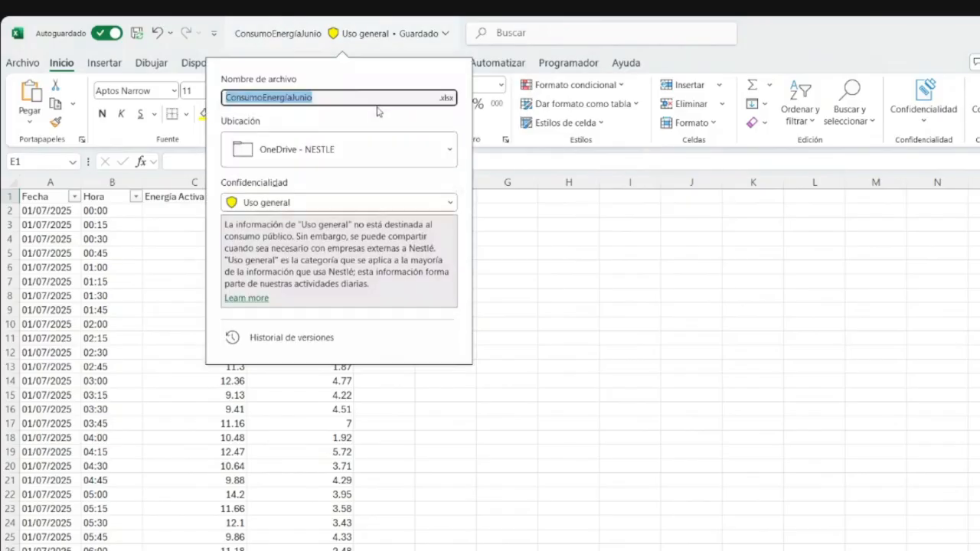
left_click(327, 33)
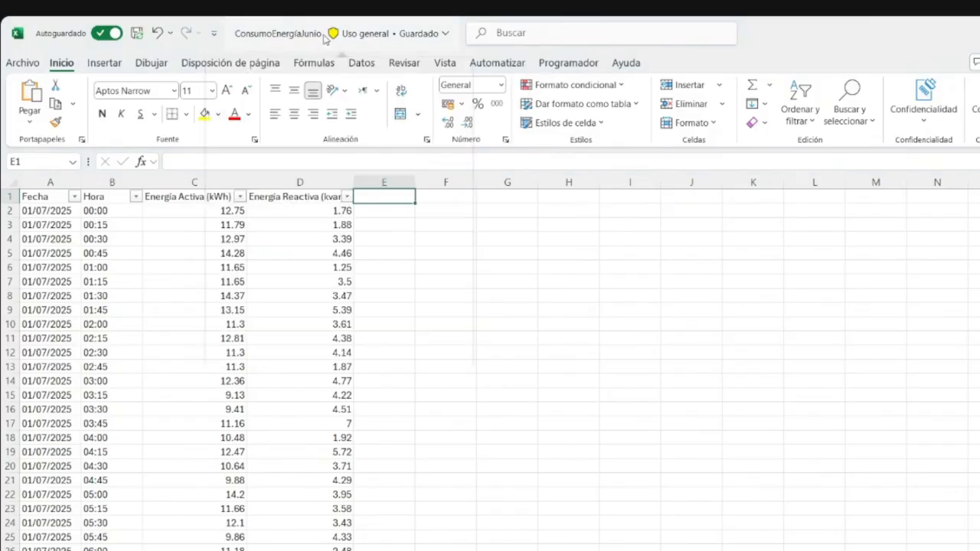
key("Escape")
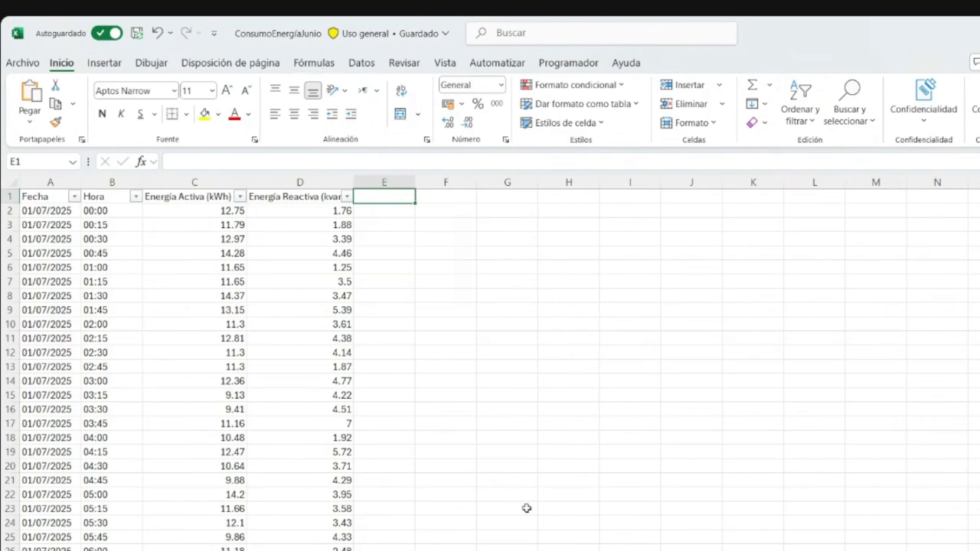
- In the untitled Power BI report, start importing an Excel workbook and browse to the OneDrive folder
left_click(547, 550)
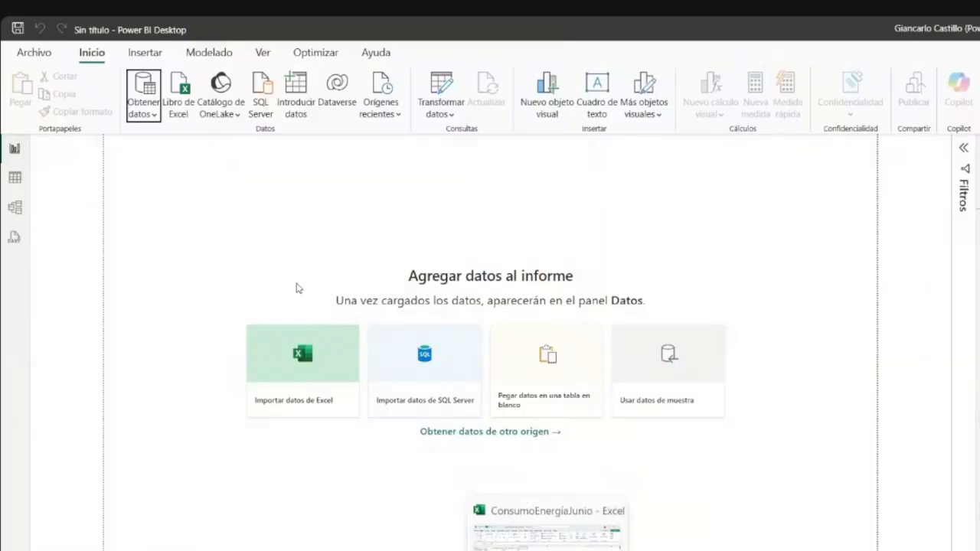
left_click(142, 119)
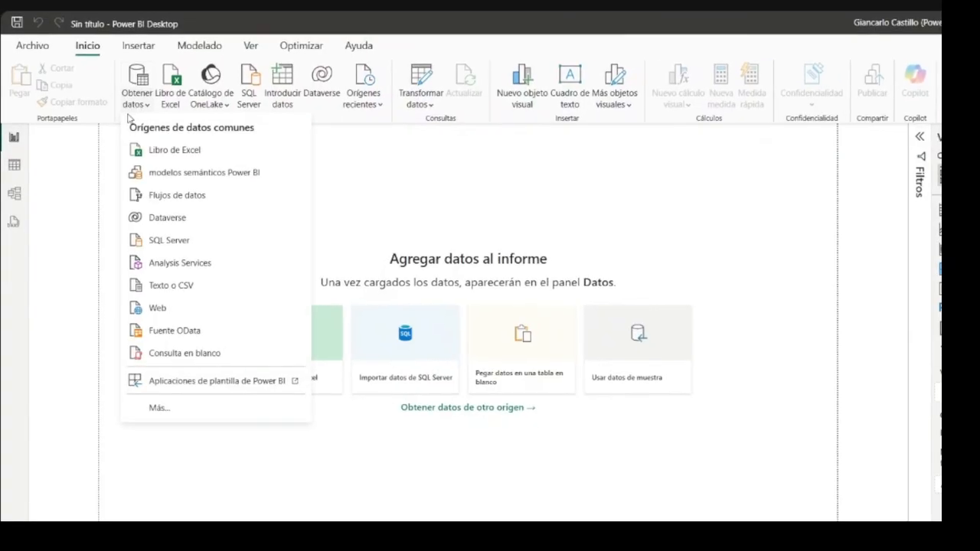
left_click(162, 151)
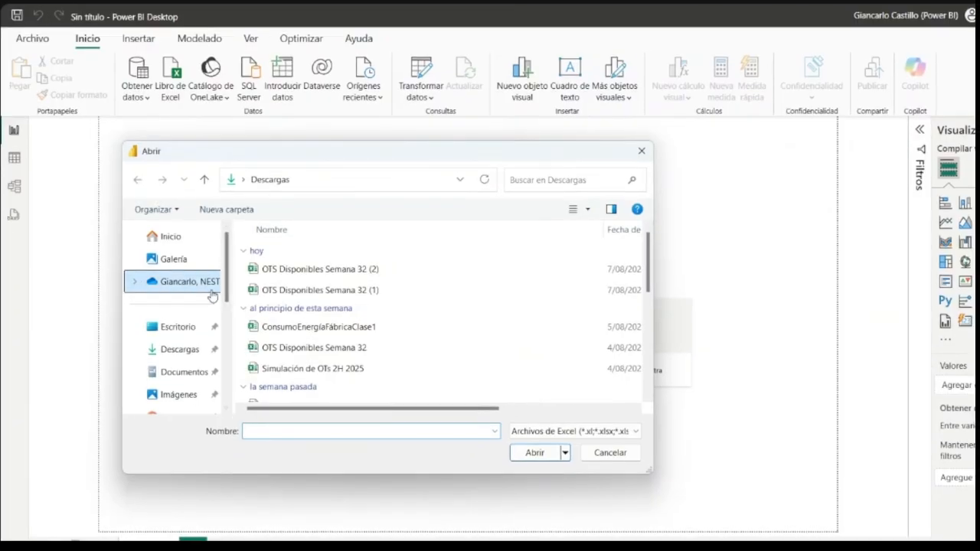
left_click(171, 288)
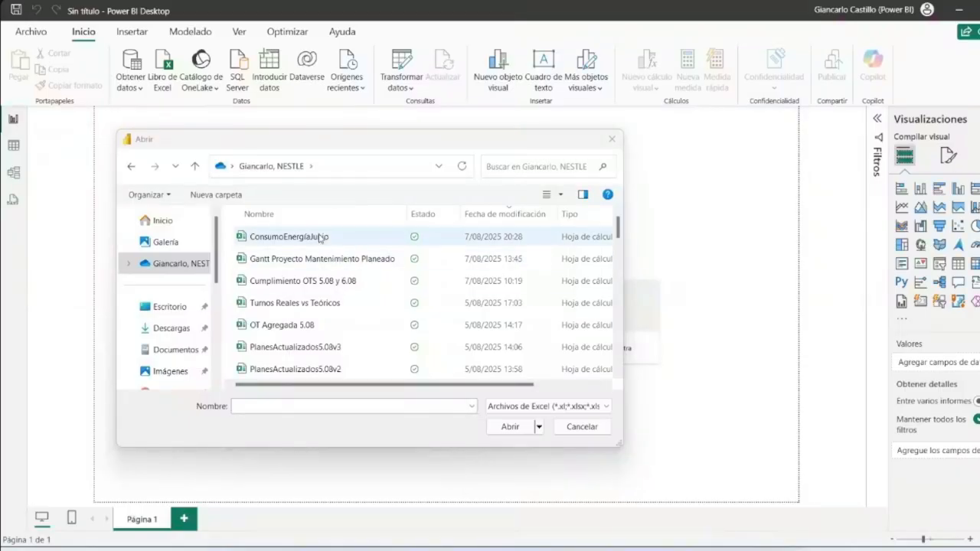
- Open ConsumoEnergíaJunio as the data source, preview Hoja1 in the Navigator, and close it without loading
left_click(320, 238)
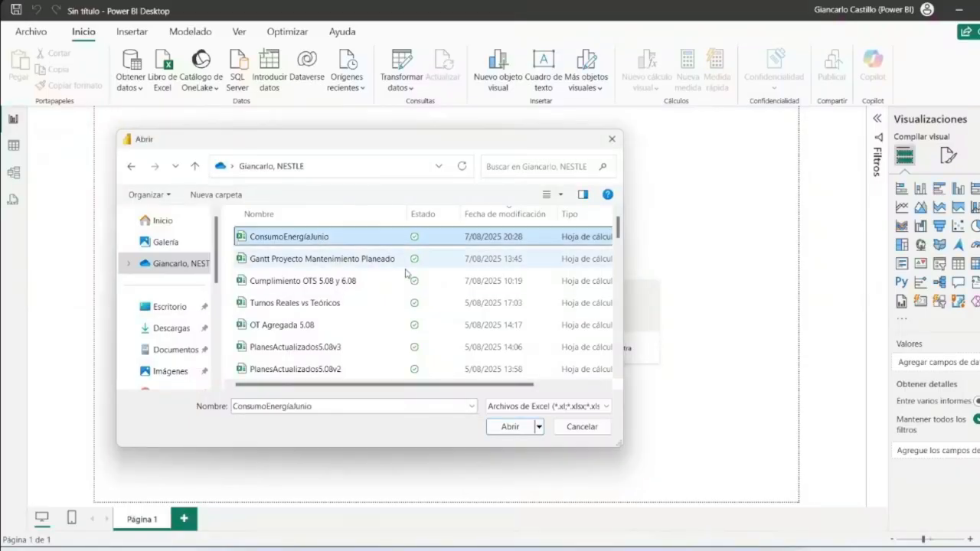
left_click(511, 427)
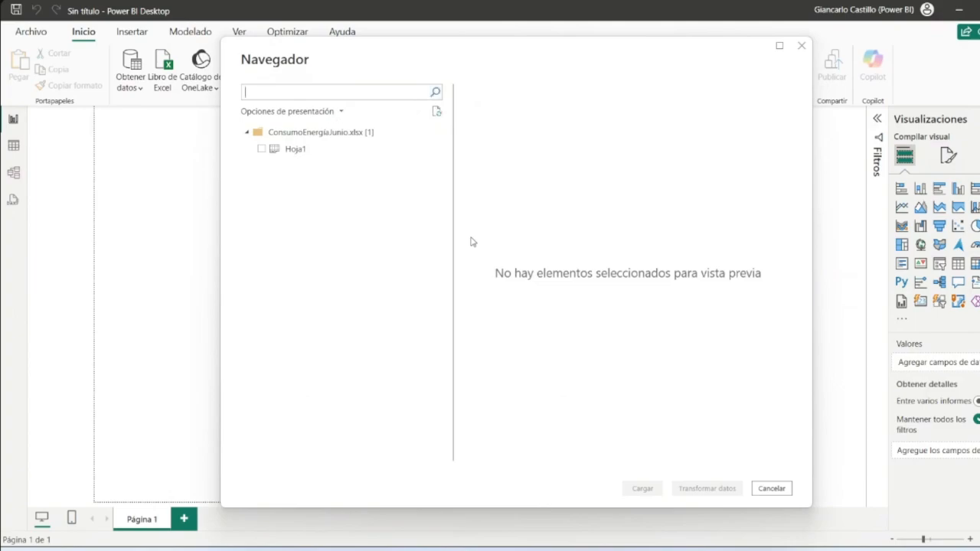
left_click(261, 148)
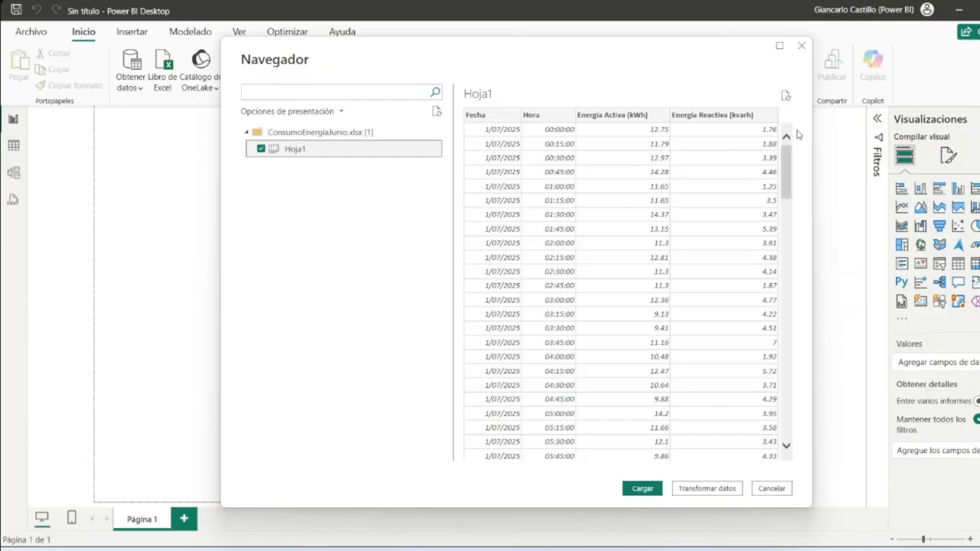
left_click(801, 46)
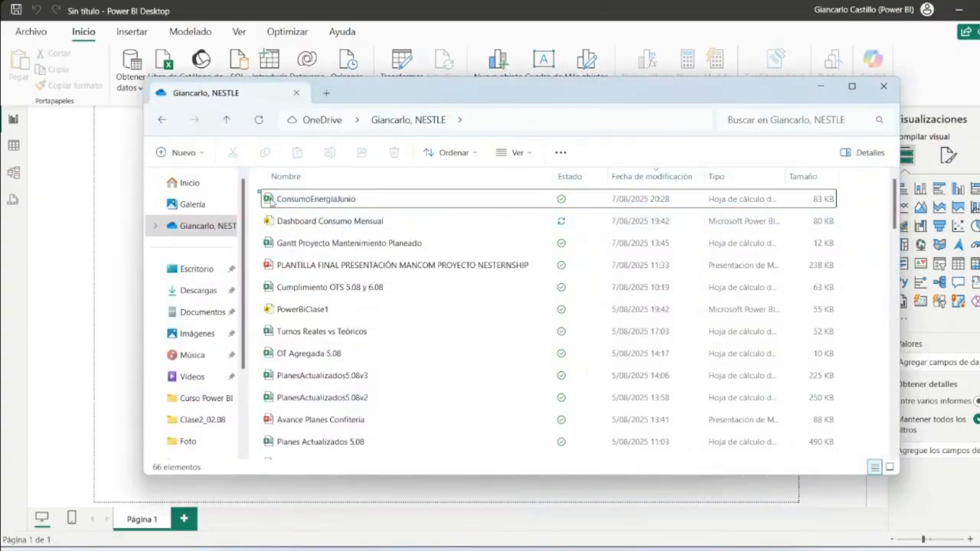
- Maximize the OneDrive folder window and open the ConsumoEnergíaJunio workbook in Excel
left_click_drag(261, 192, 334, 206)
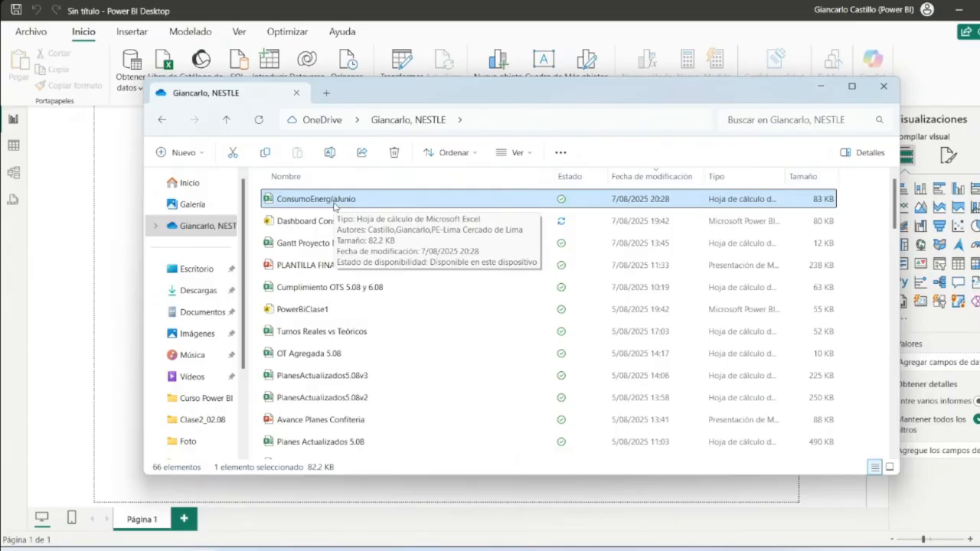
left_click(257, 194)
left_click(262, 198)
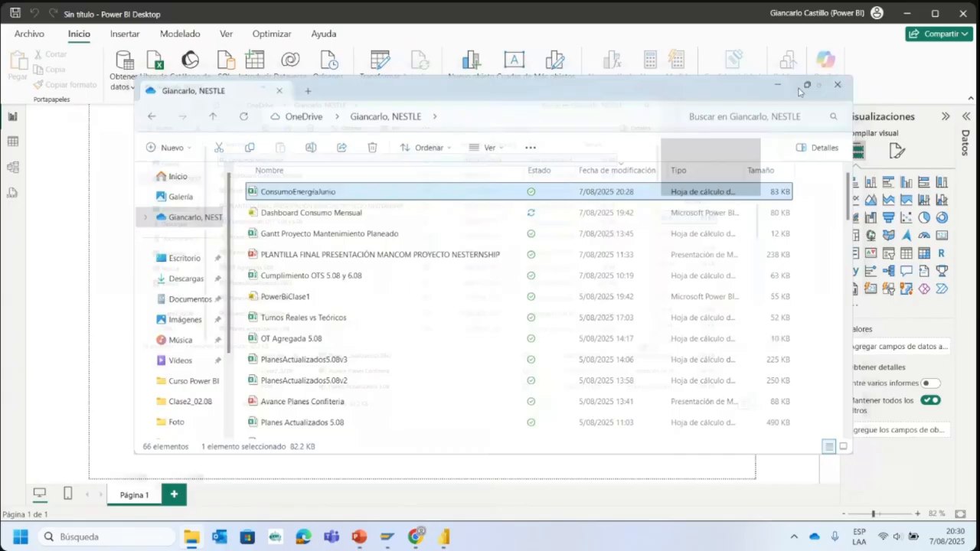
left_click(798, 82)
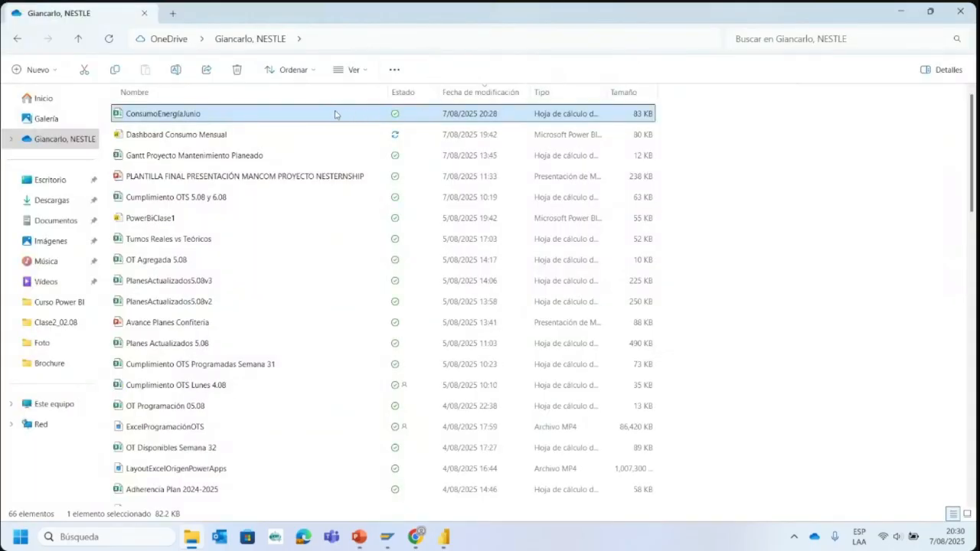
double_click(376, 115)
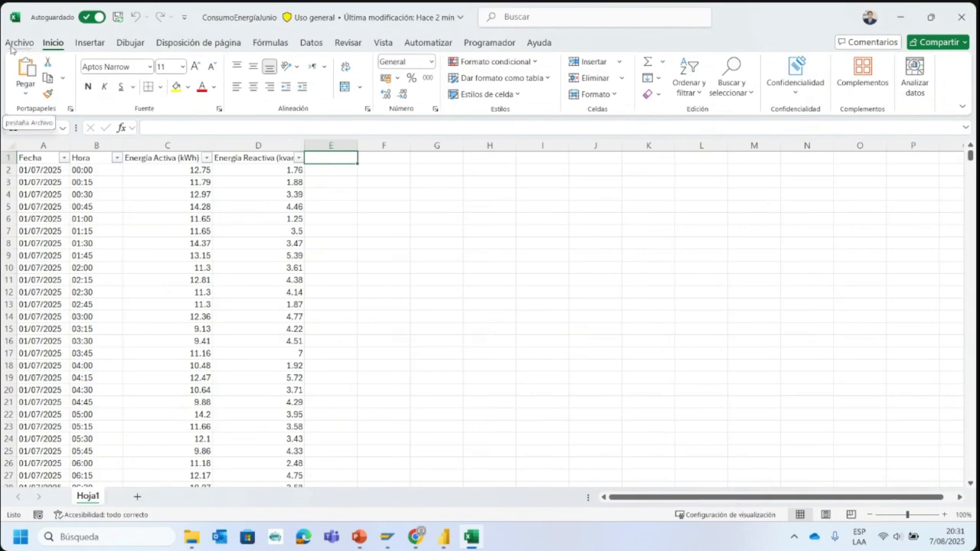
- Copy the OneDrive access path of the ConsumoEnergíaJunio workbook from its file information and return to the sheet
left_click(11, 47)
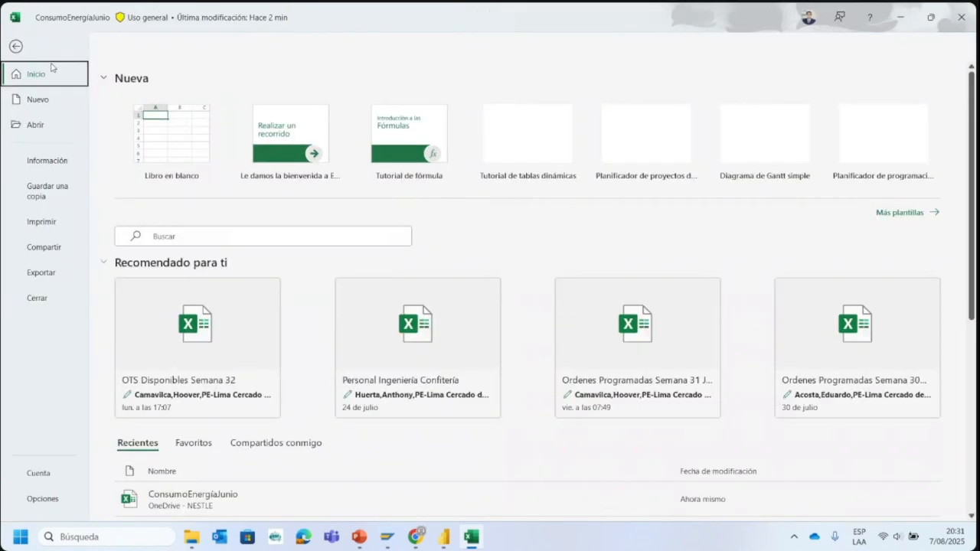
left_click(67, 167)
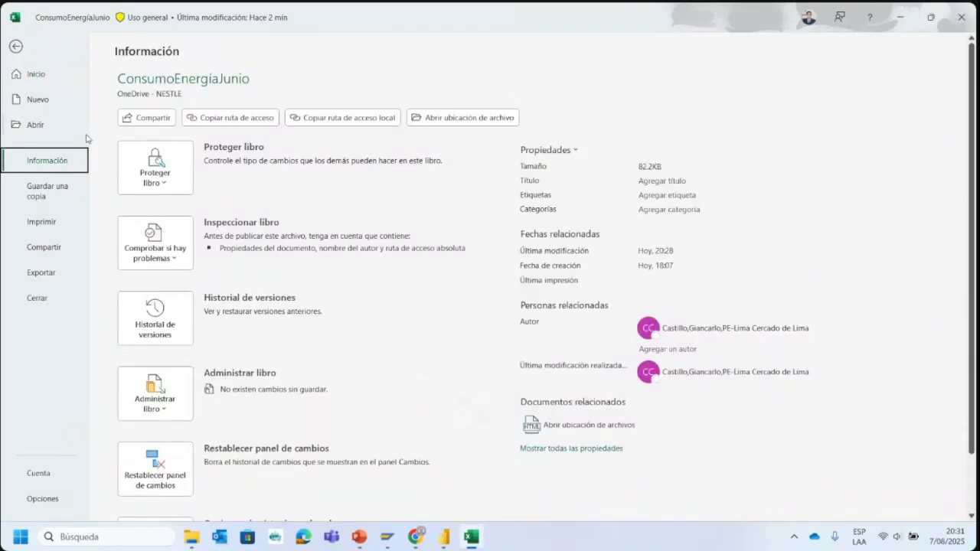
left_click(14, 44)
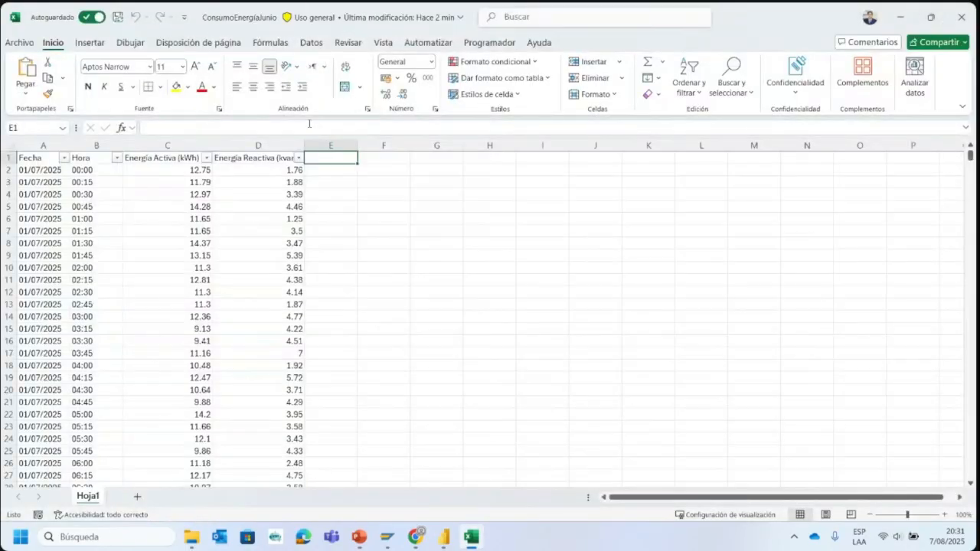
left_click(26, 42)
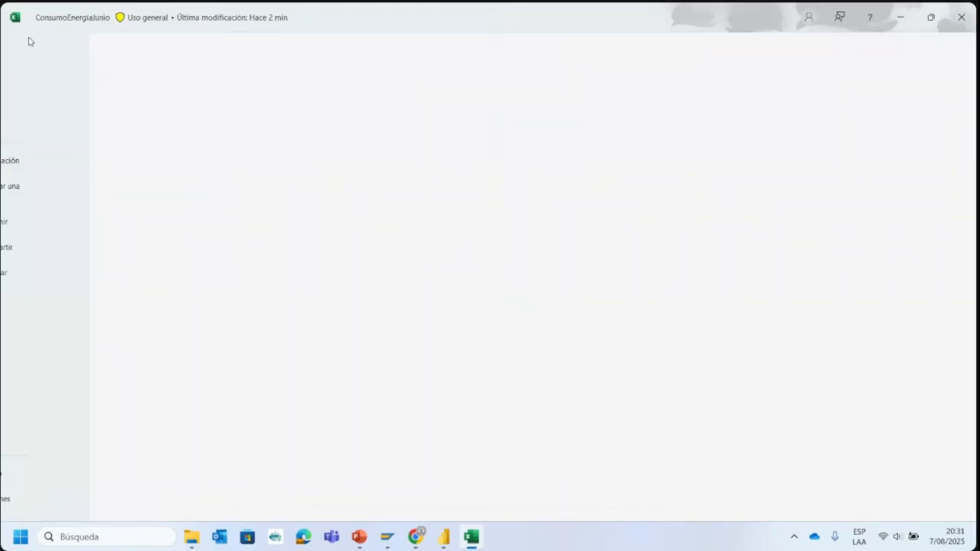
left_click(63, 161)
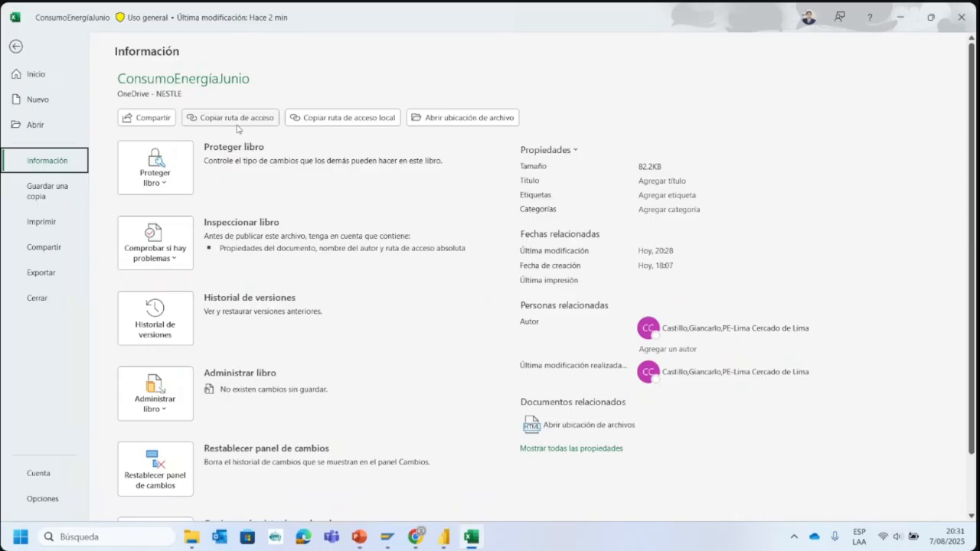
left_click(264, 120)
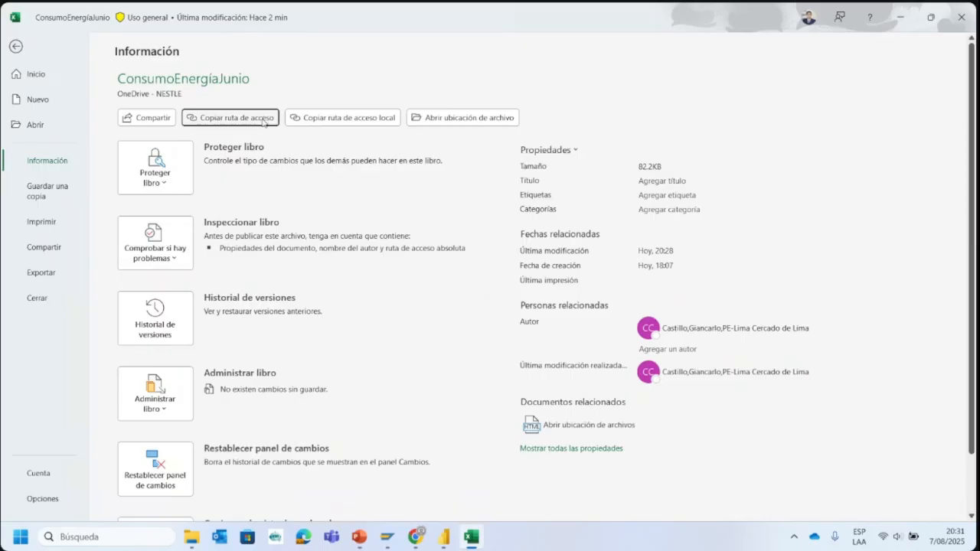
left_click(16, 48)
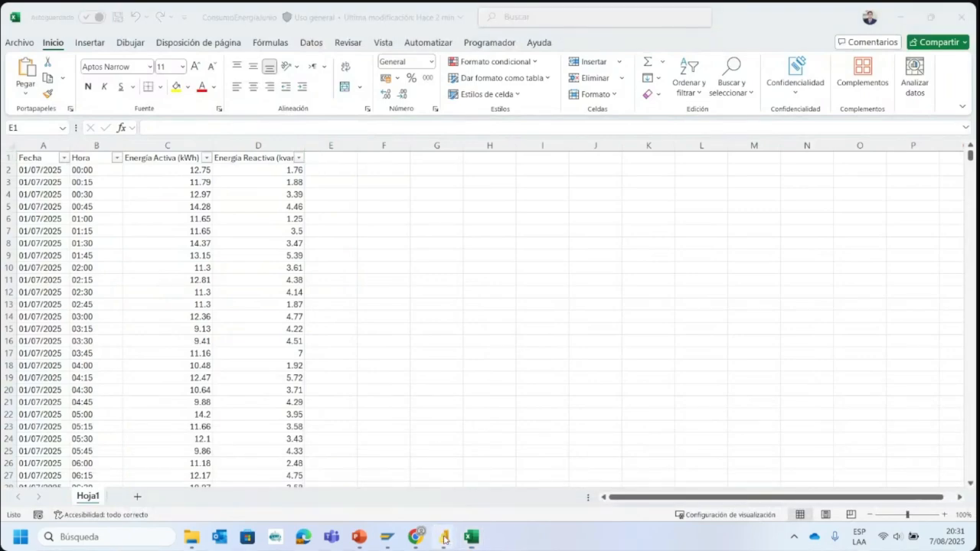
- Switch to the untitled Power BI report and connect to a Web source using the copied workbook path without its ?web=1 ending
mouse_move(445, 538)
left_click(518, 487)
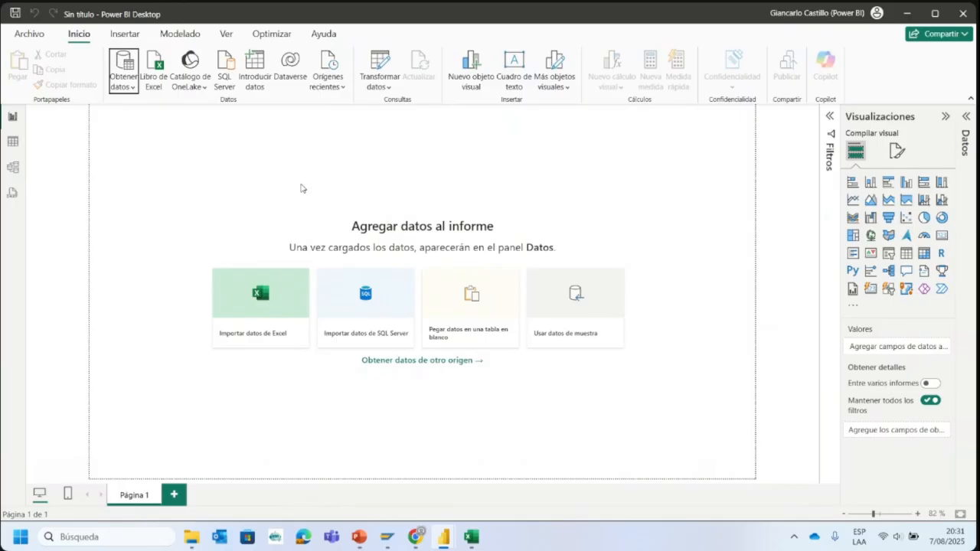
left_click(124, 93)
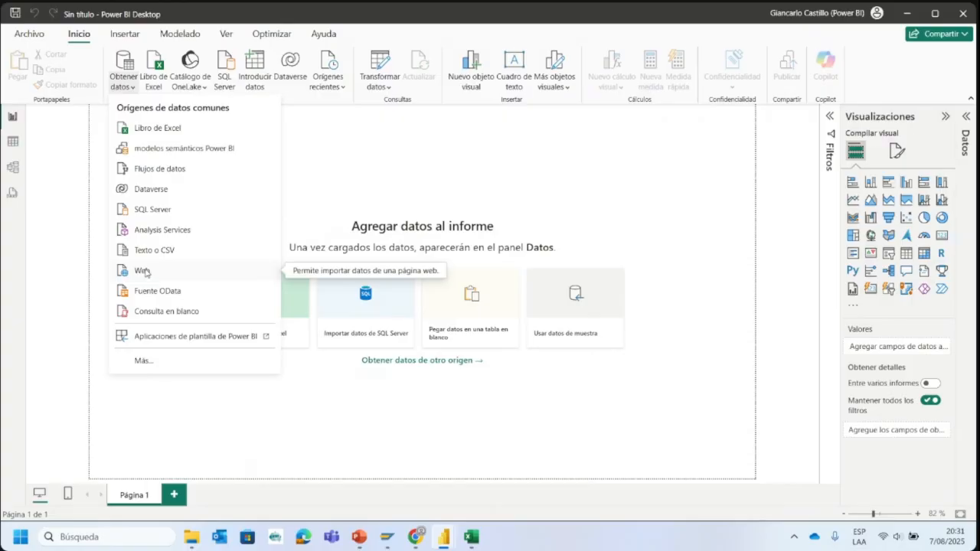
left_click(145, 271)
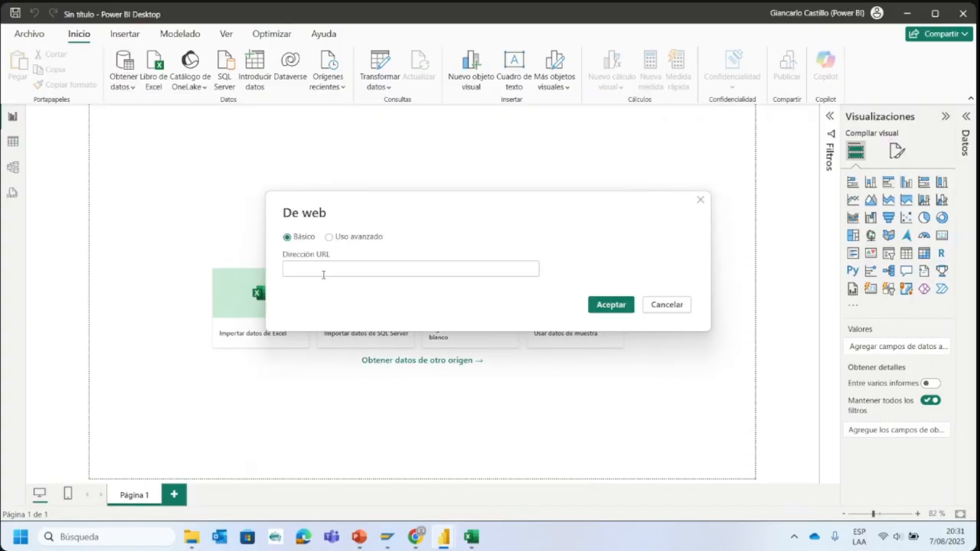
key("ctrl+v")
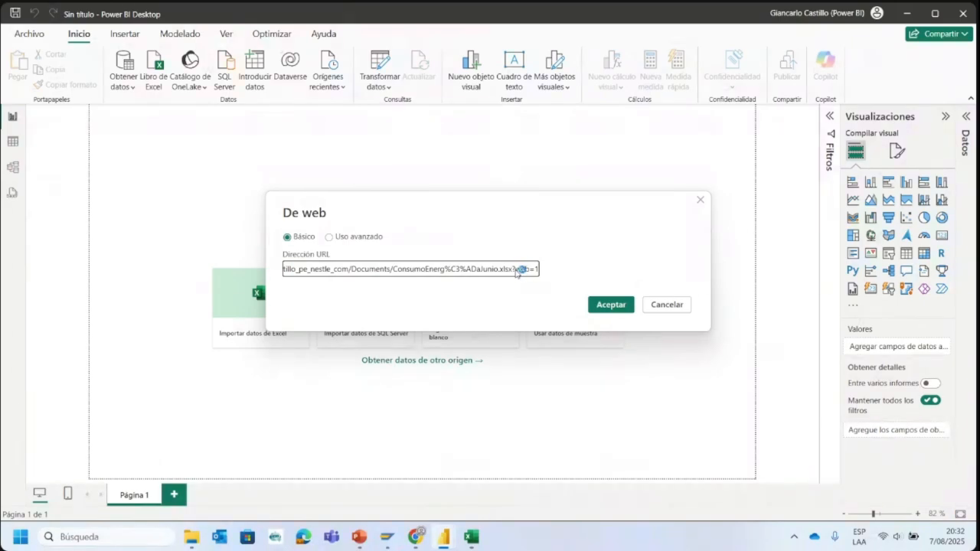
left_click_drag(512, 269, 539, 275)
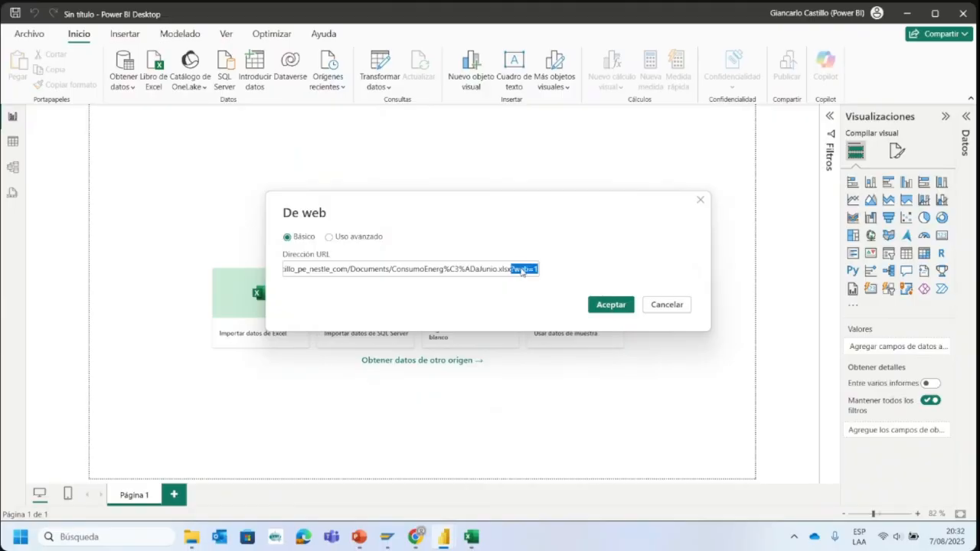
key("BackSpace")
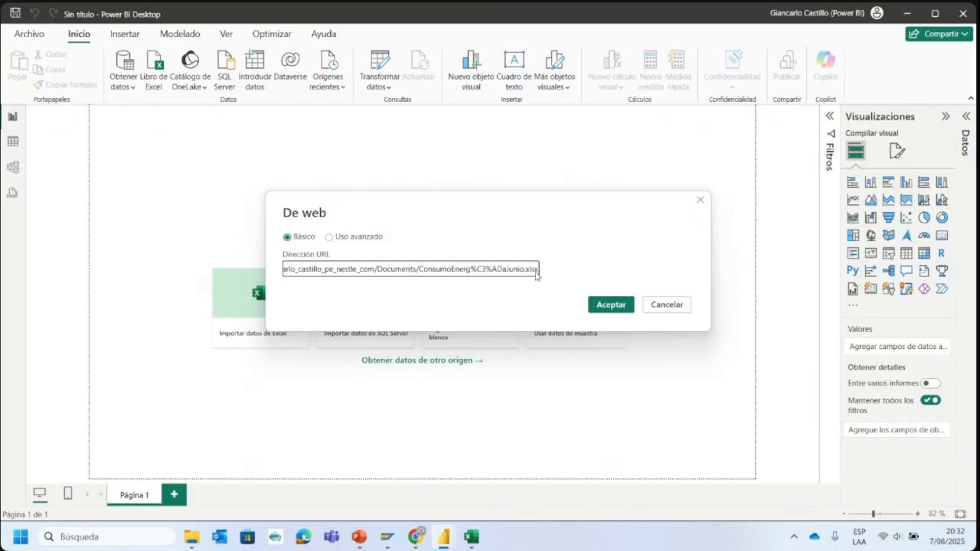
left_click(605, 305)
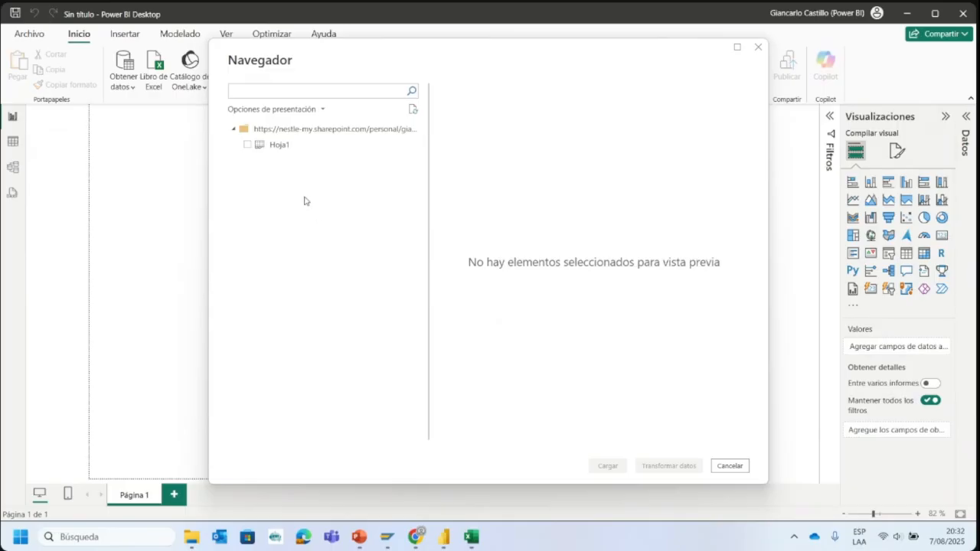
- Select Hoja1 in the Navigator, look through its preview, and open it in Power Query for transformation
left_click(247, 145)
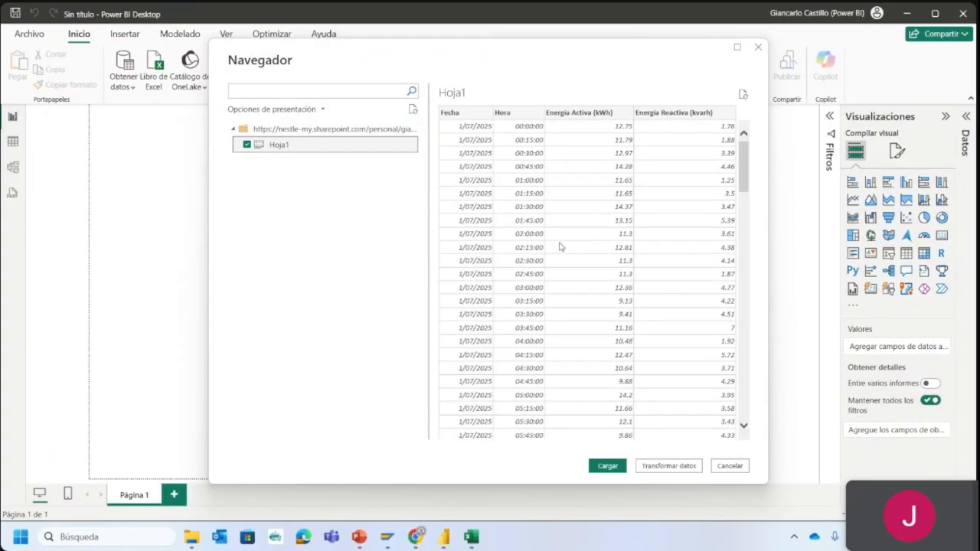
scroll(674, 258, "down", 20)
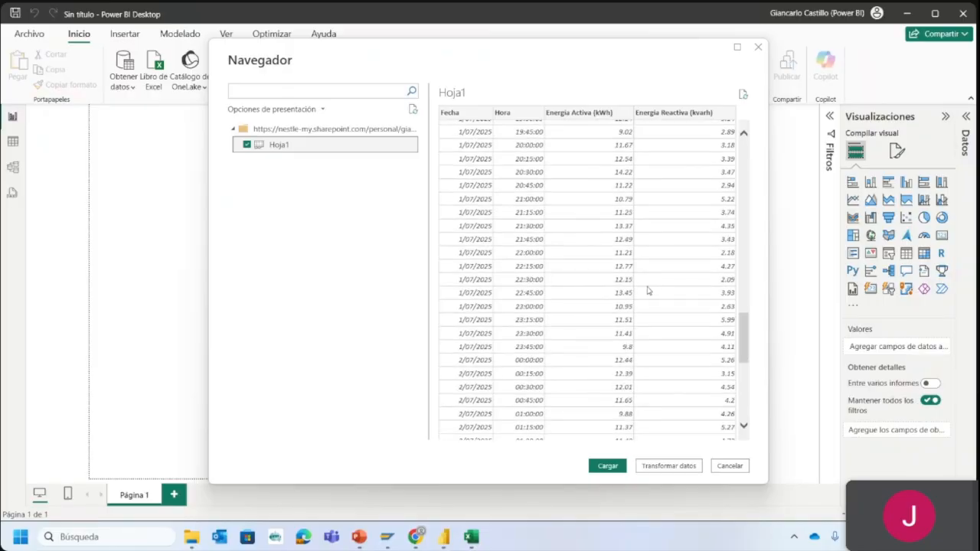
scroll(623, 287, "up", 20)
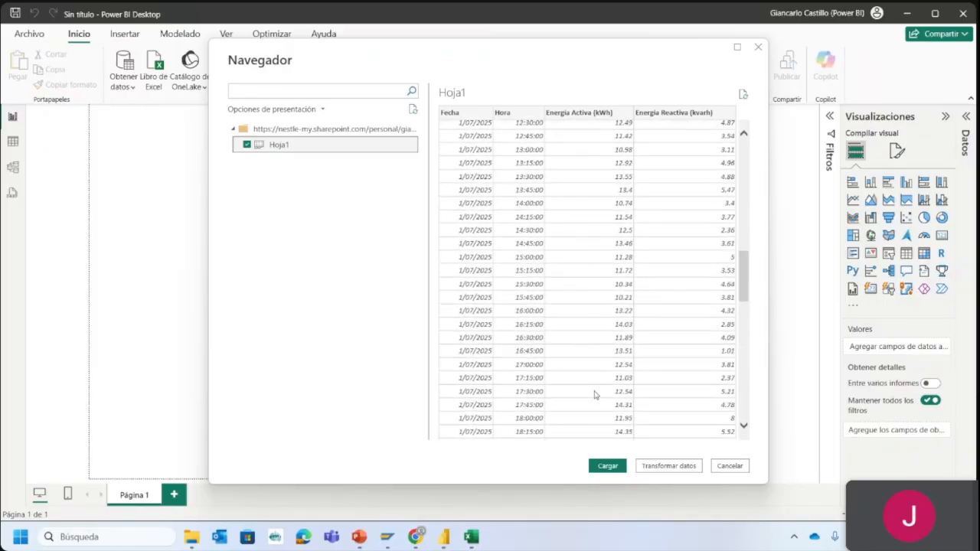
scroll(597, 367, "up", 8)
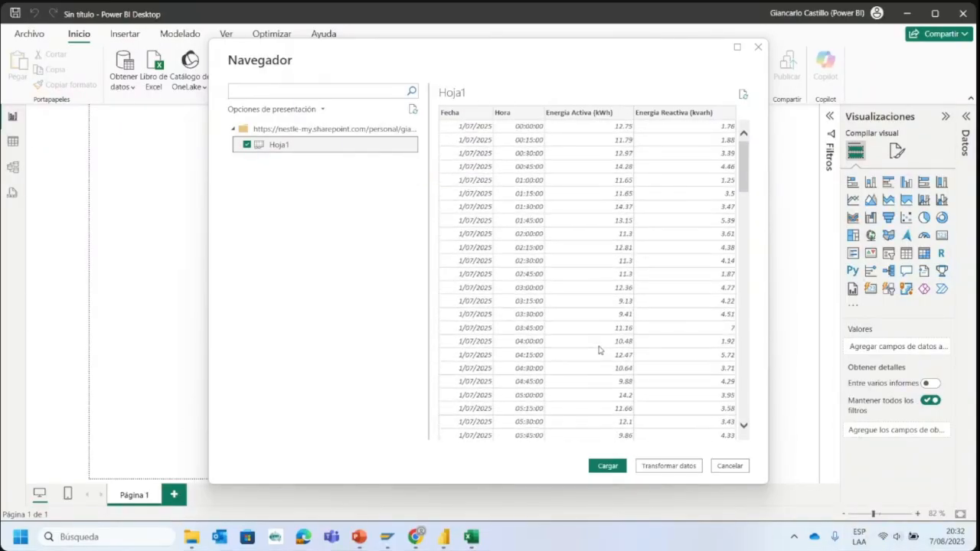
left_click(664, 473)
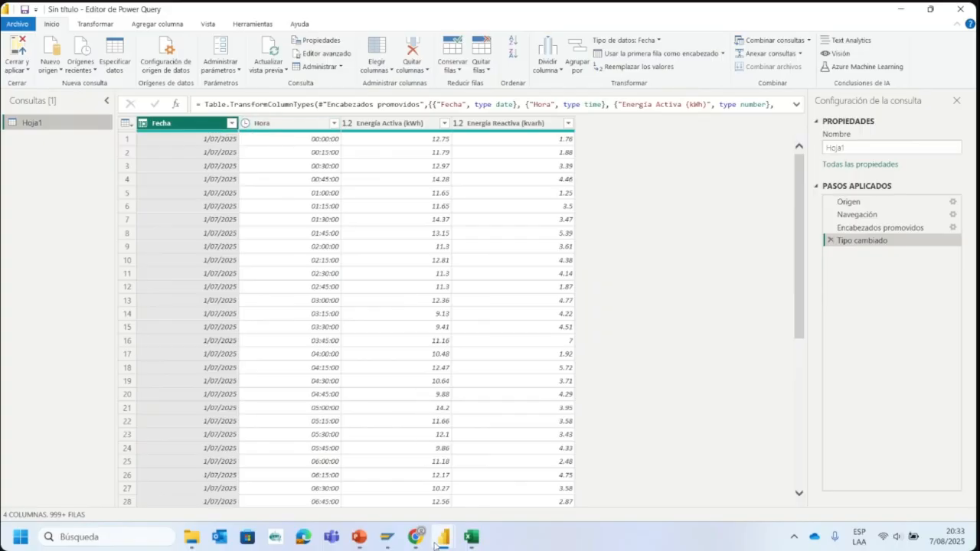
- View the weekly table in the Dashboard Consumo Mensual report and return to the Power Query editor
mouse_move(441, 538)
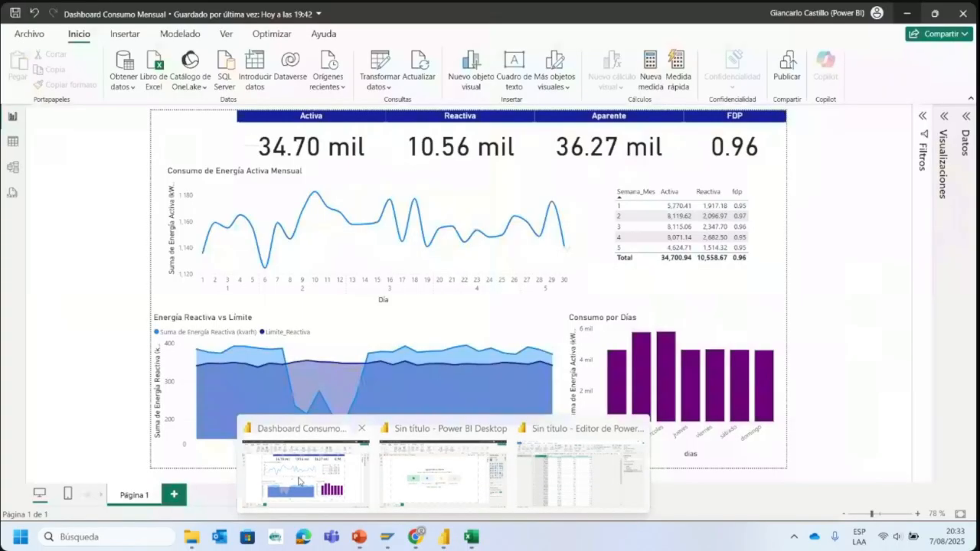
left_click(306, 471)
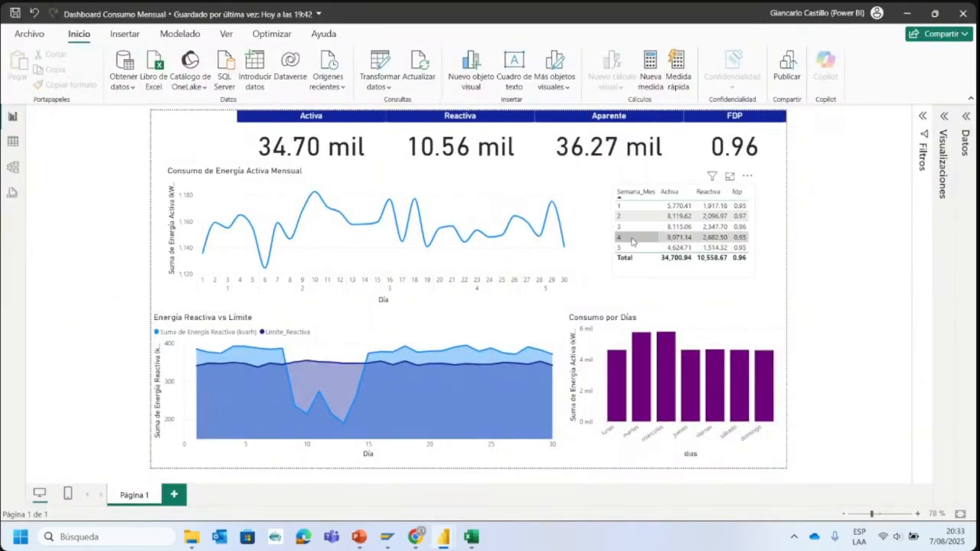
key("alt+Tab")
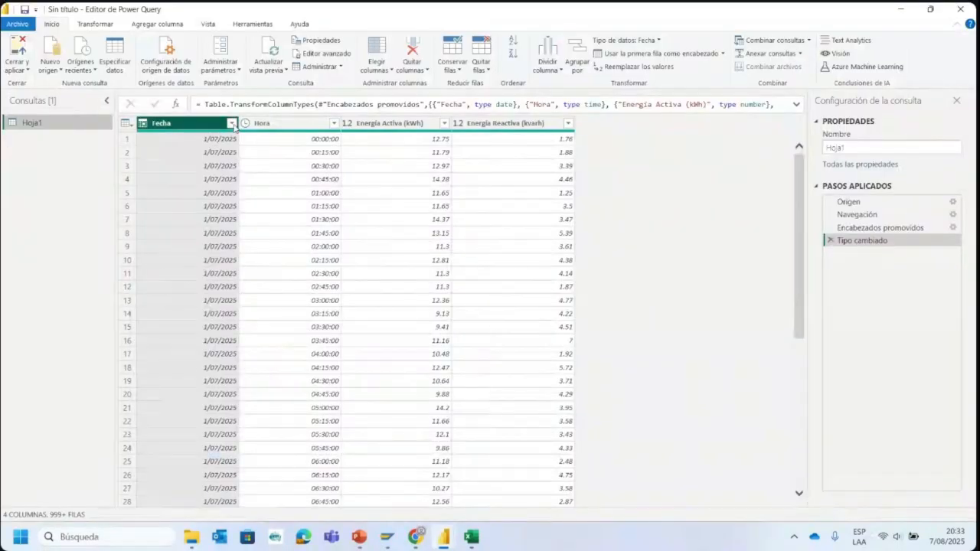
- Start a custom column in the Hoja1 query and name it Año
left_click(233, 124)
left_click(184, 125)
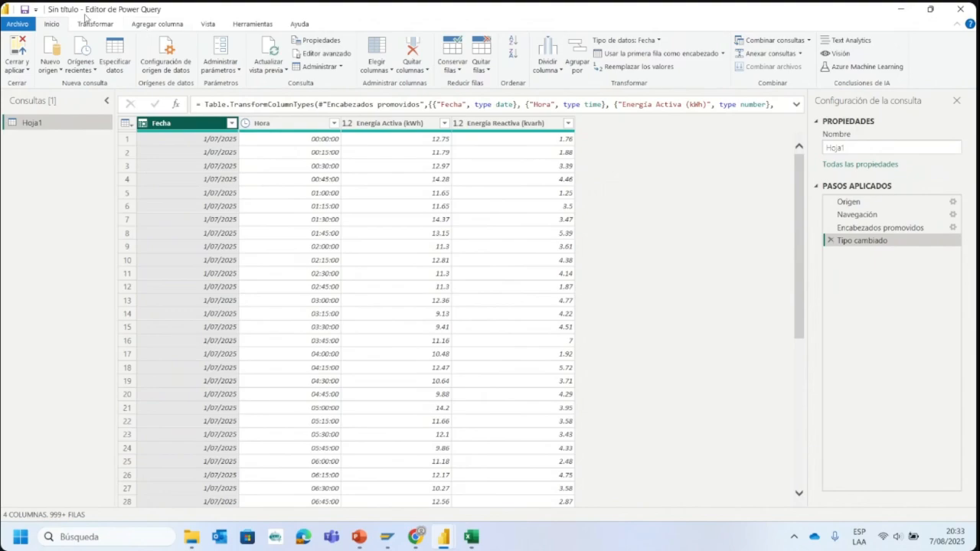
left_click(153, 24)
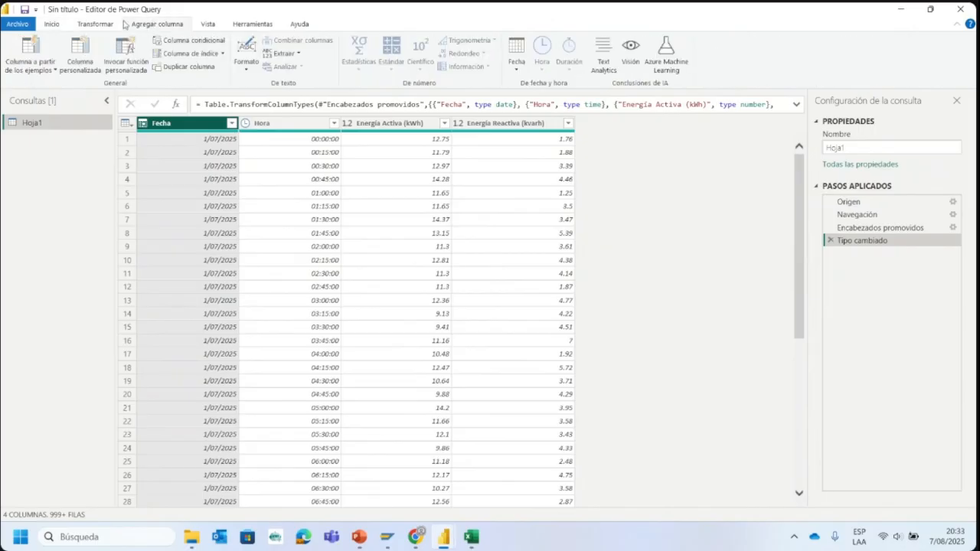
left_click(54, 24)
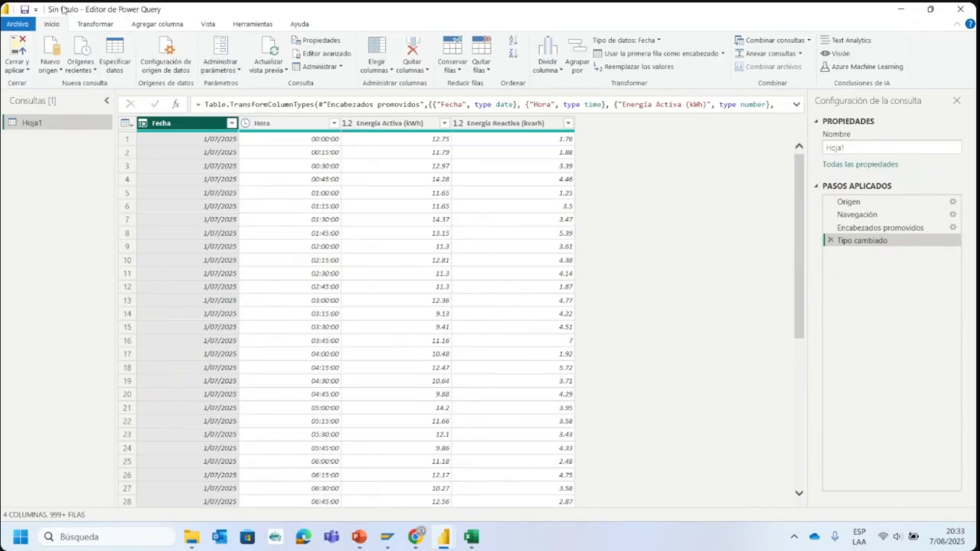
left_click(151, 26)
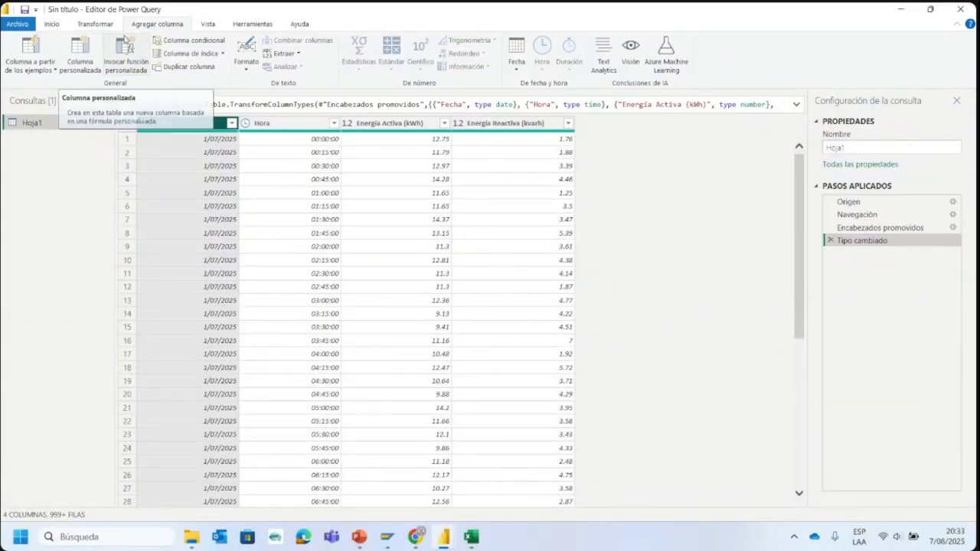
left_click(80, 65)
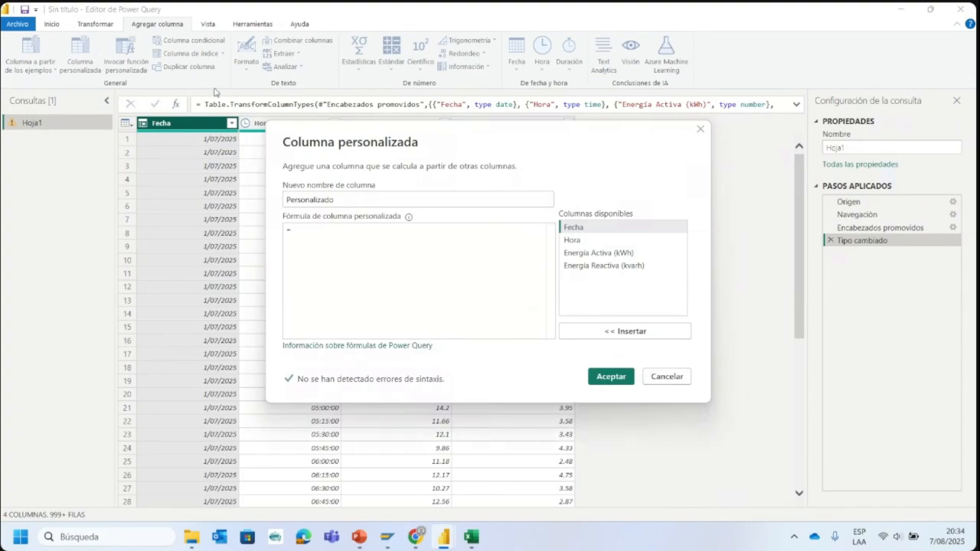
left_click_drag(330, 136, 364, 184)
double_click(378, 245)
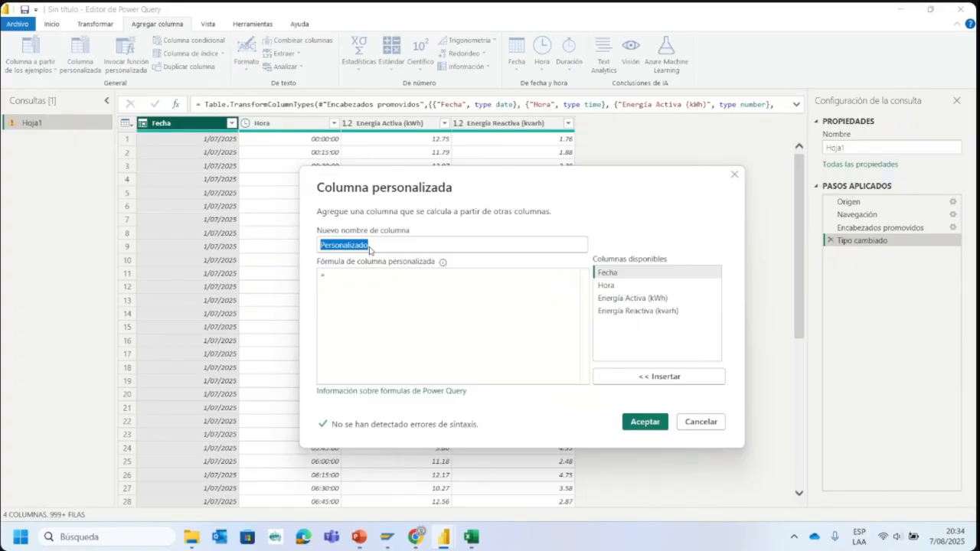
type("Año")
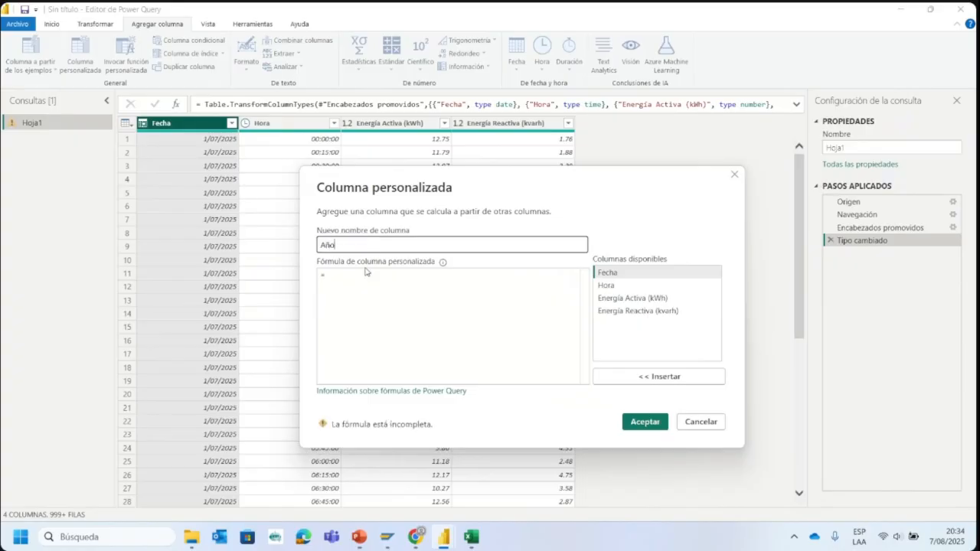
- Begin the Año column's custom formula with the Date.Year function, clearing the duplicated Date text in front of it
left_click(366, 271)
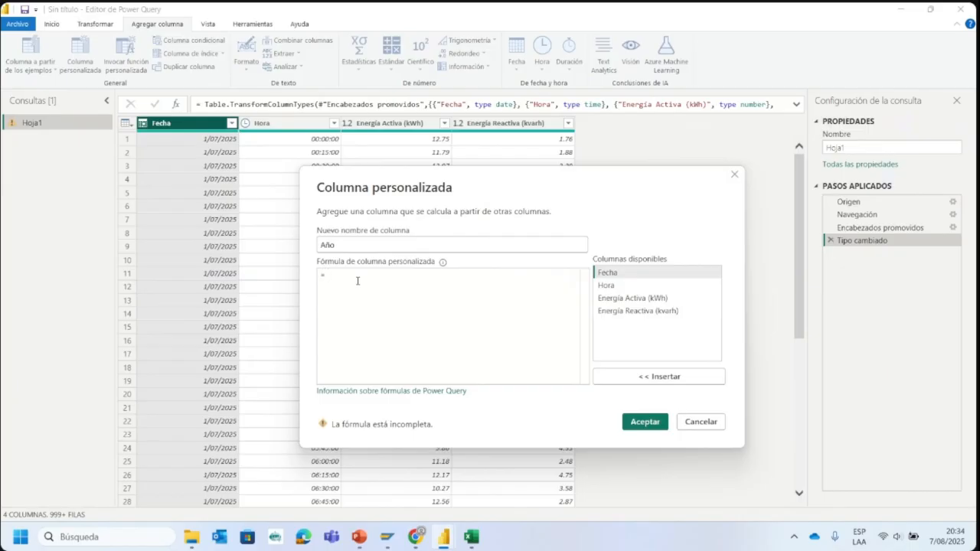
type("Date")
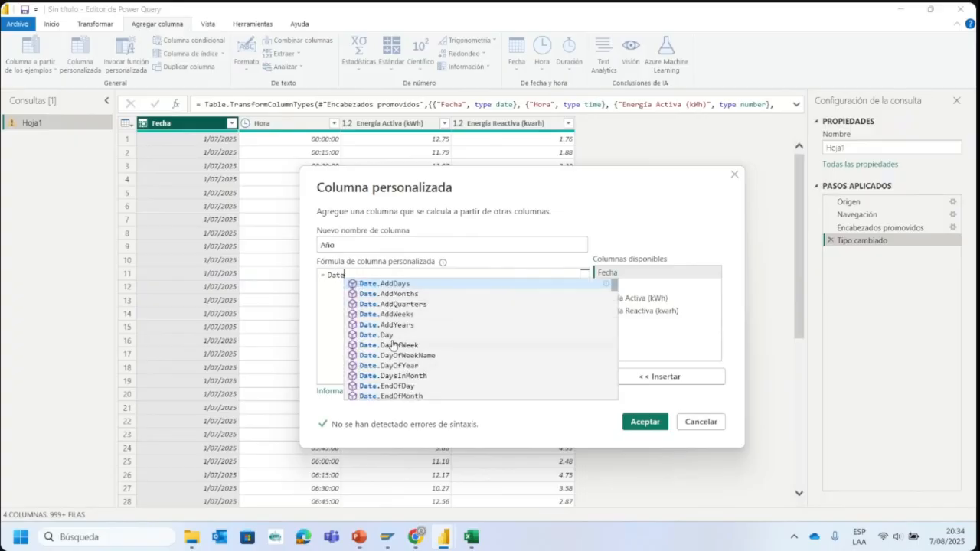
scroll(397, 342, "down", 7)
scroll(398, 342, "up", 7)
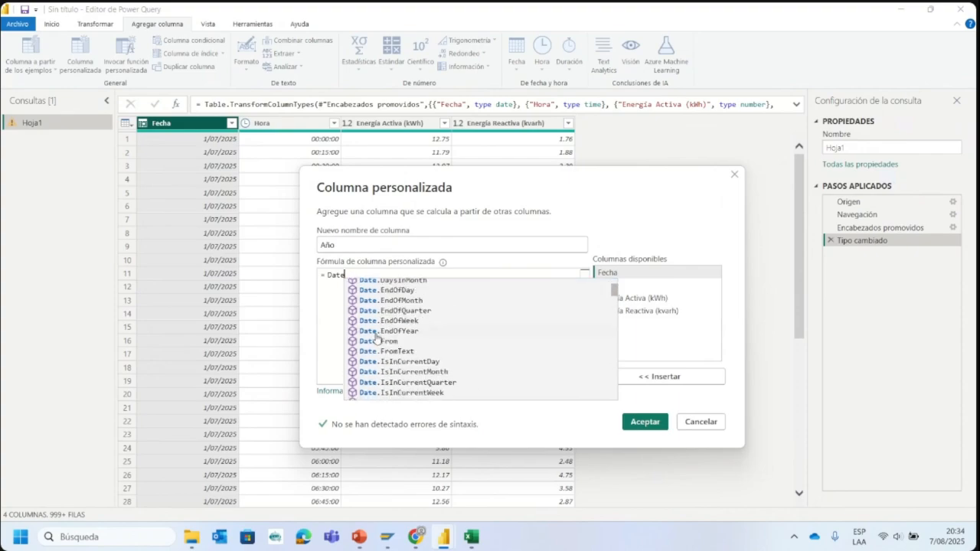
type(".Ye")
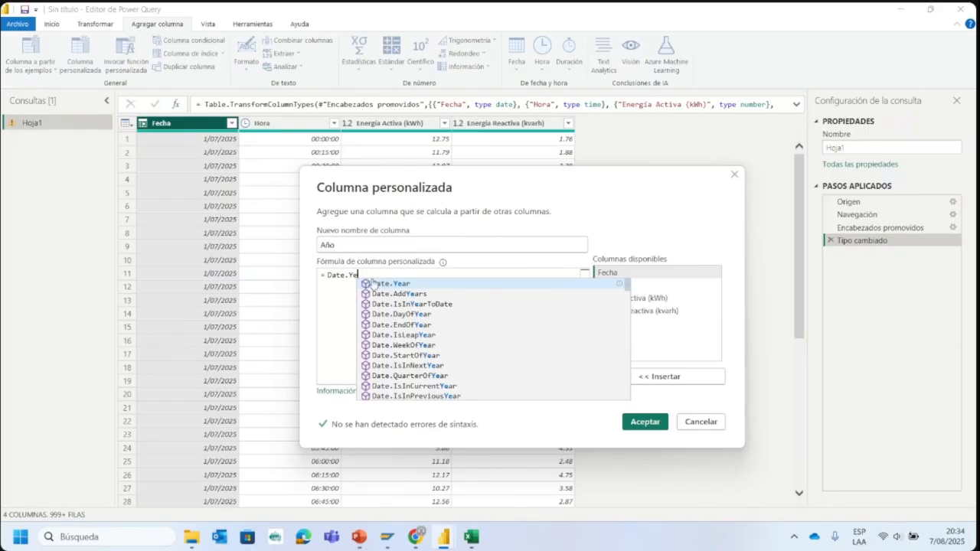
left_click(375, 284)
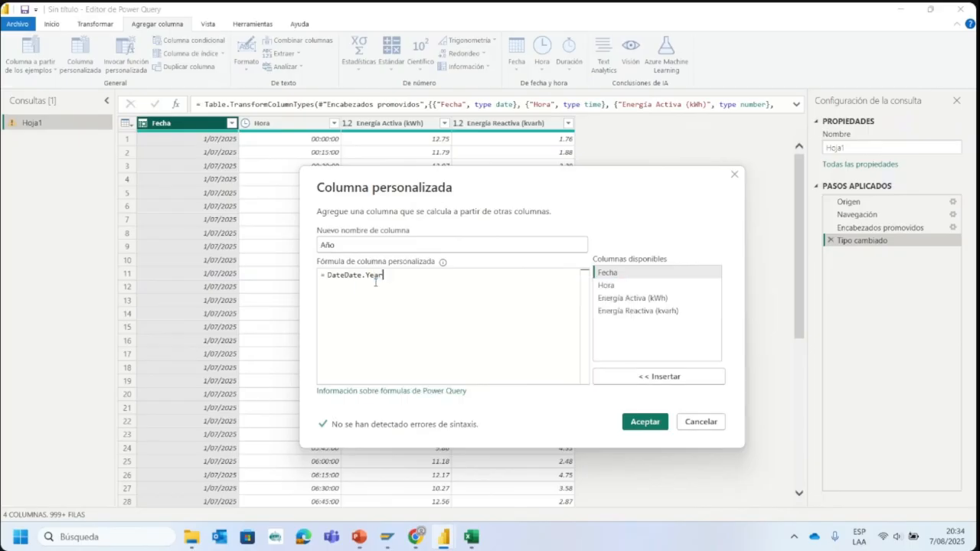
left_click(343, 275)
key("BackSpace")
key("BackSpace")
key("BackSpace")
key("BackSpace")
- Complete the formula as Date.Year([Fecha]), add the Año column to the Hoja1 query, and look through its values
left_click(382, 279)
type("(")
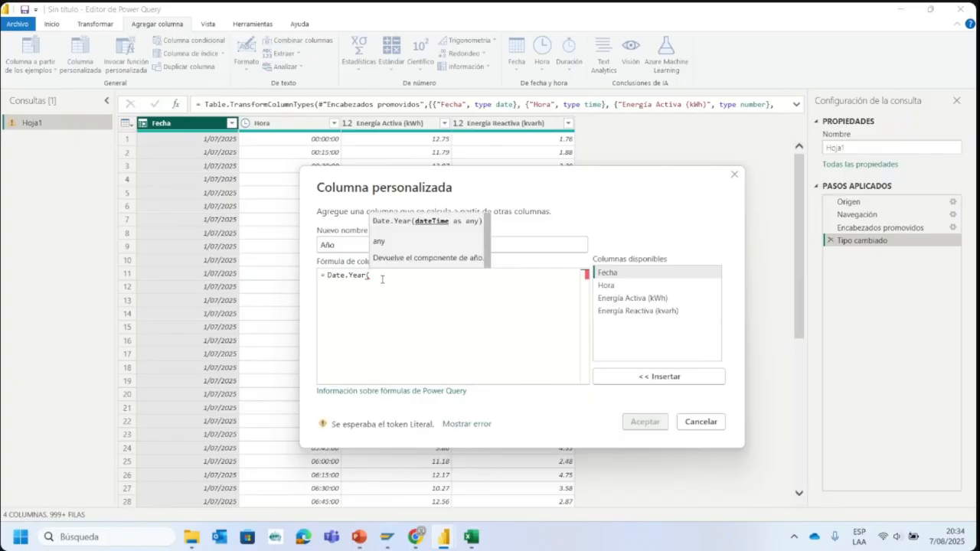
type("[")
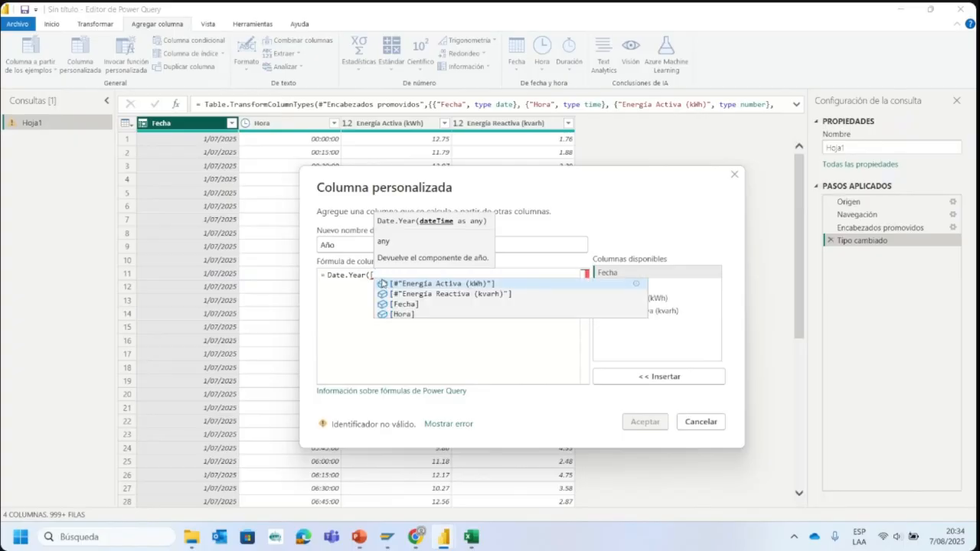
key("Escape")
type("Fecha]")
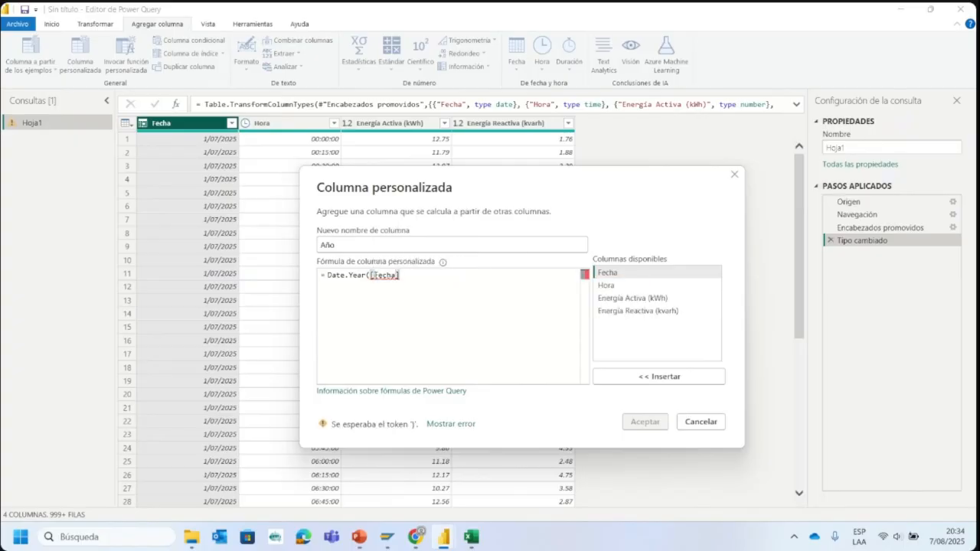
type(")")
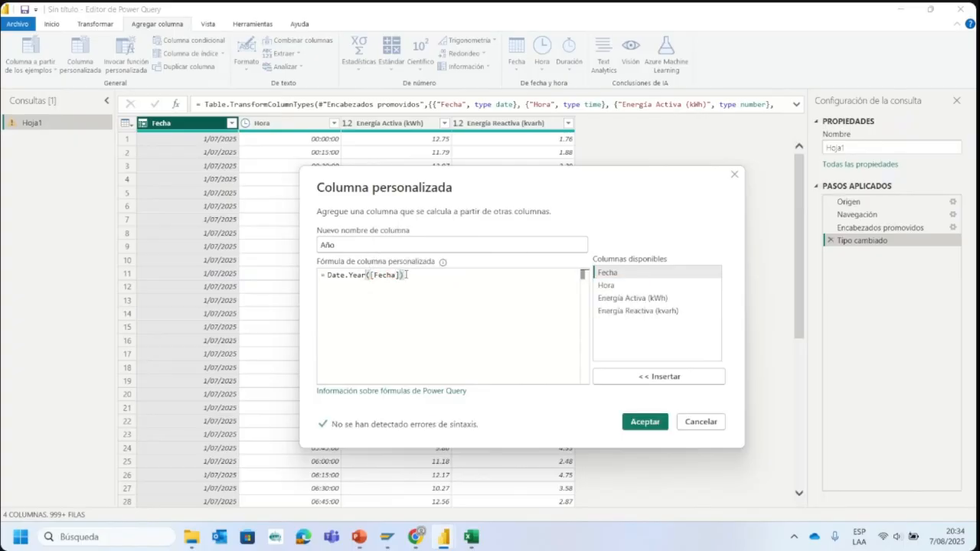
left_click(644, 421)
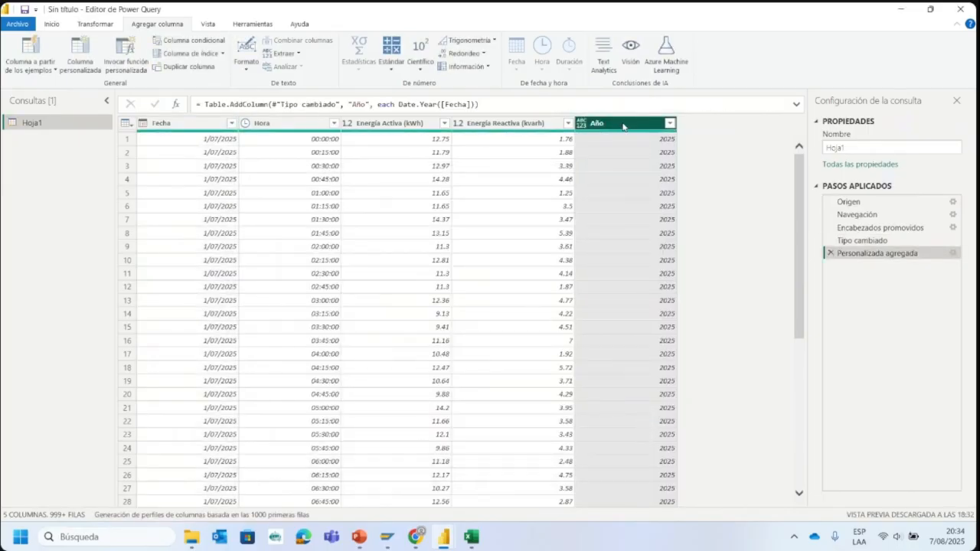
scroll(663, 161, "down", 6)
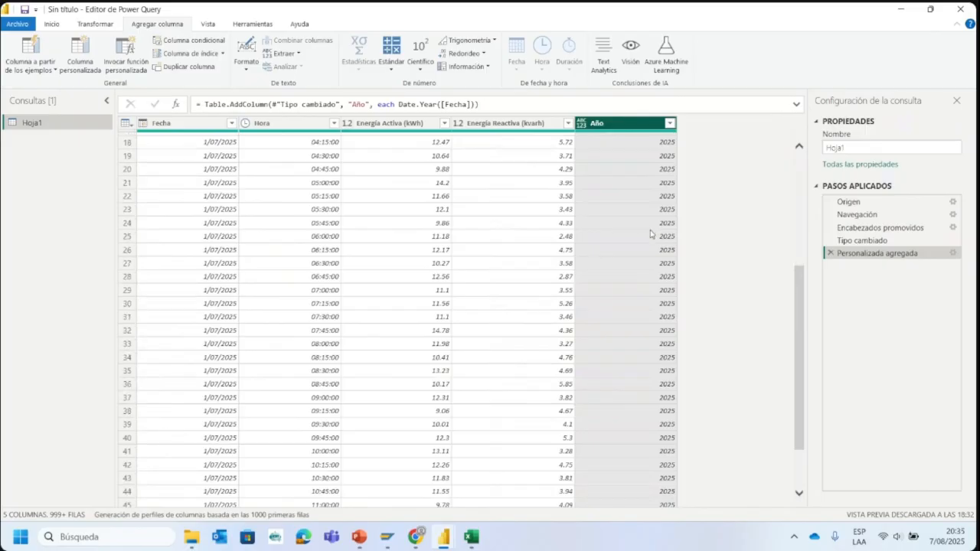
scroll(650, 234, "up", 6)
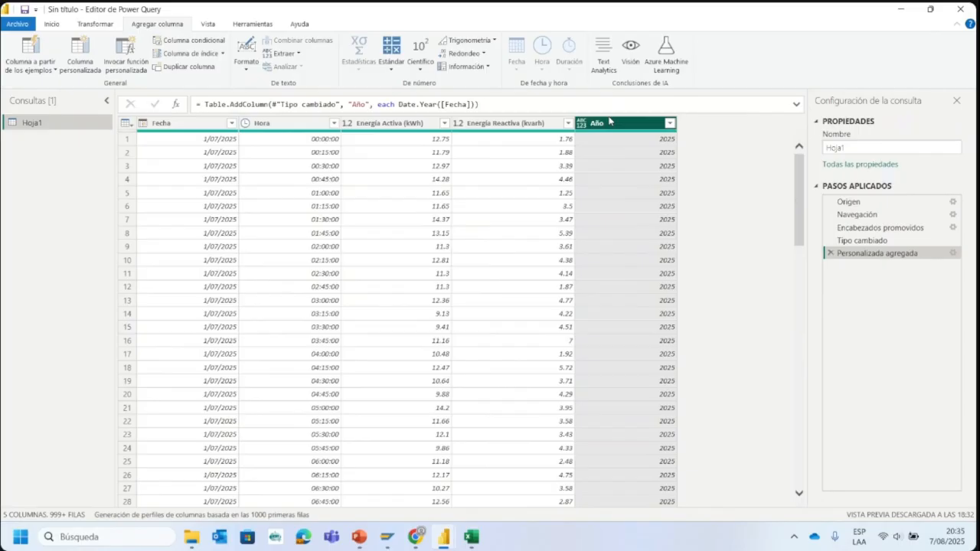
- Move the Año column directly after Fecha and compare the table at the Tipo cambiado, Personalizada agregada and Columnas reordenadas steps
left_click_drag(612, 124, 269, 127)
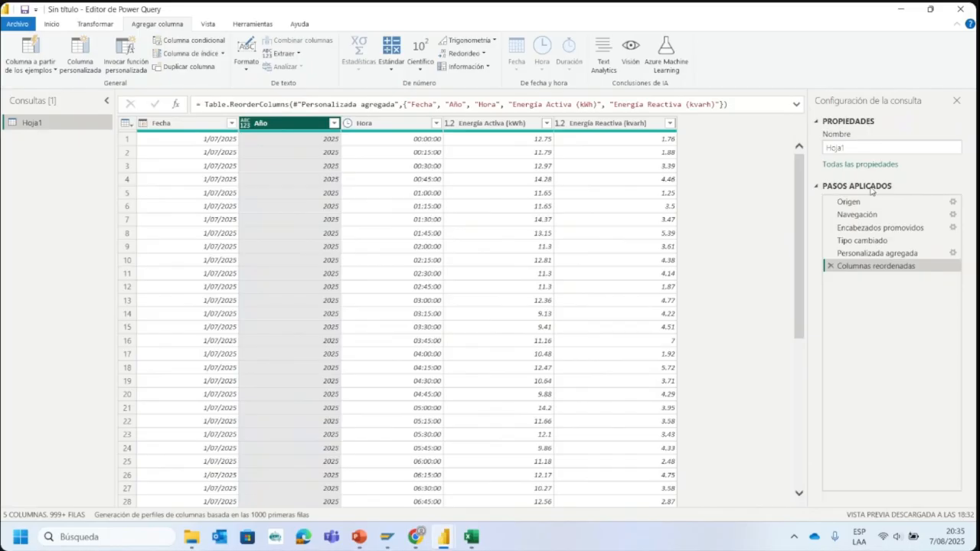
left_click(864, 253)
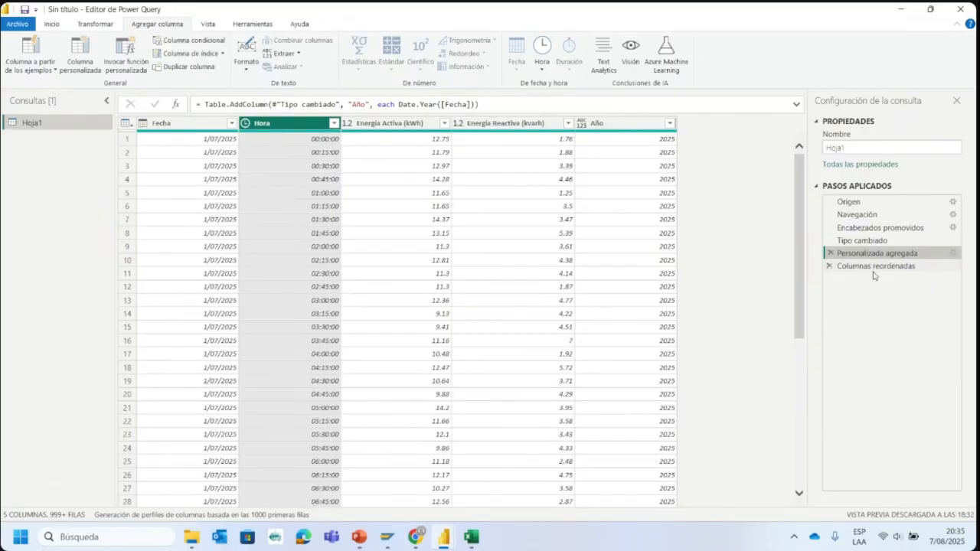
left_click(873, 271)
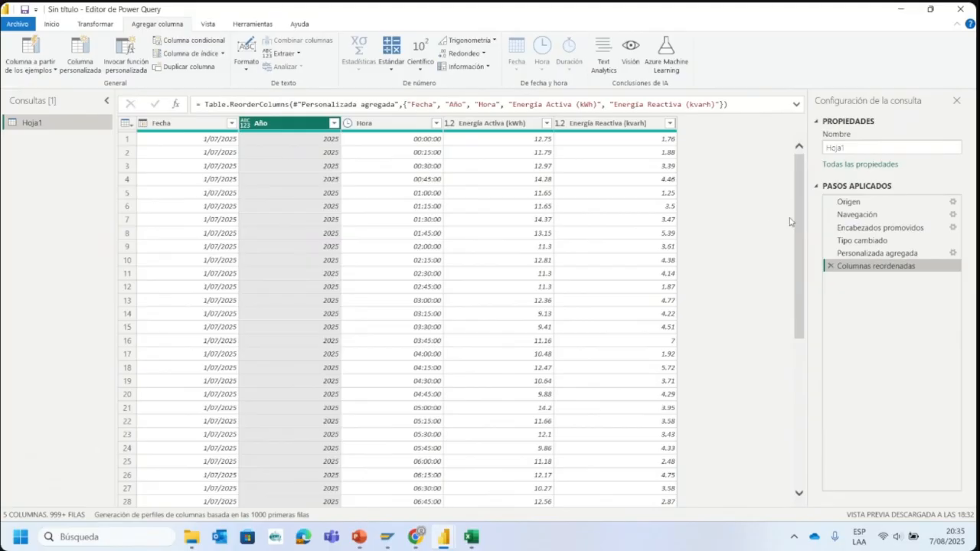
left_click(867, 242)
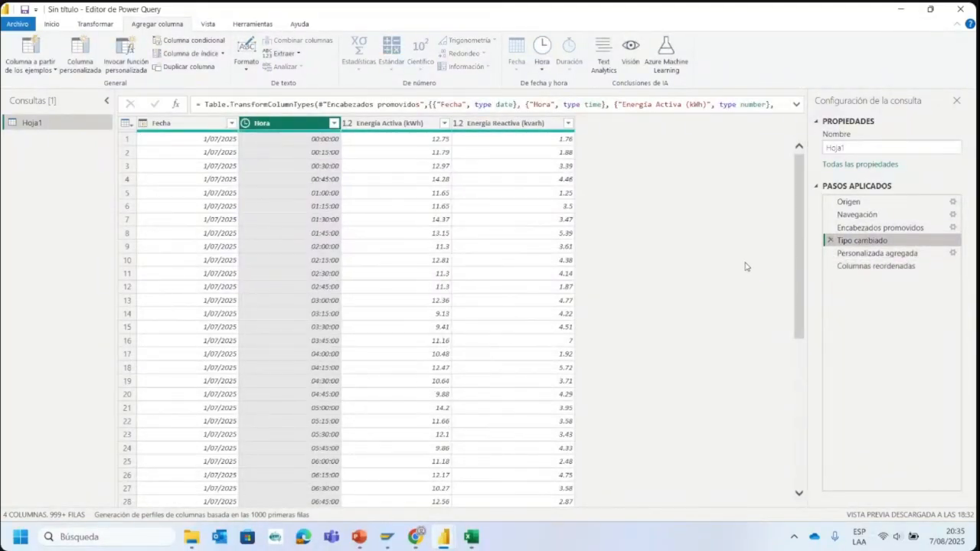
left_click(876, 254)
left_click(639, 125)
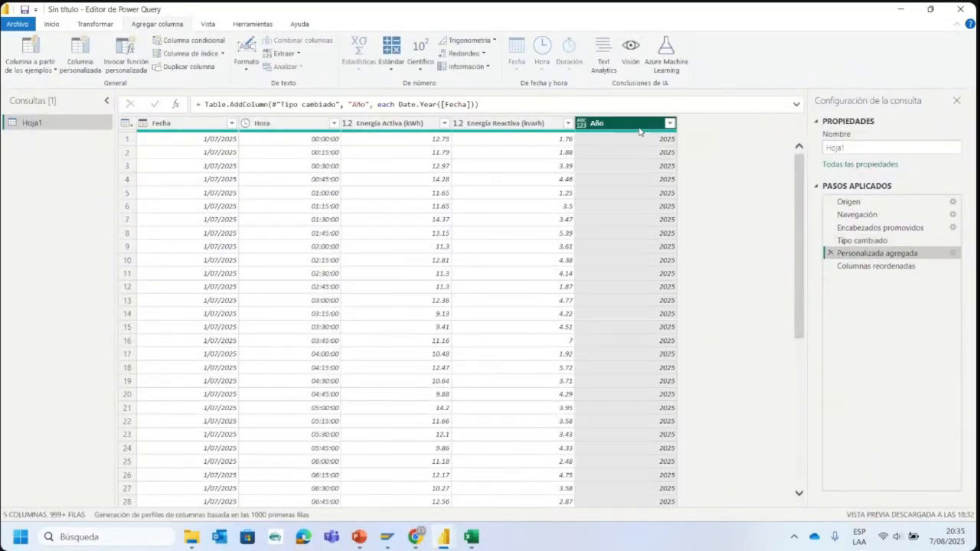
left_click(909, 268)
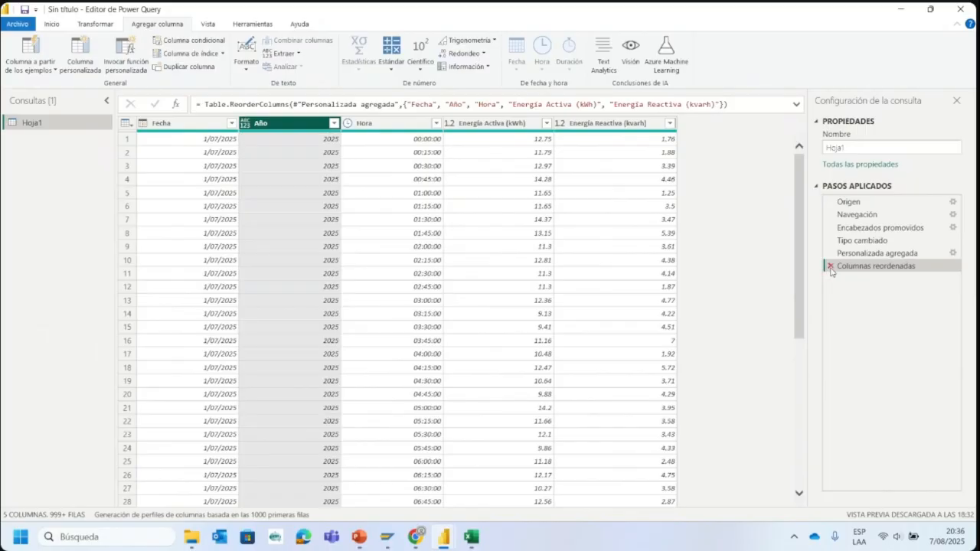
- Delete the Columnas reordenadas and Personalizada agregada steps from the Hoja1 query
left_click(831, 267)
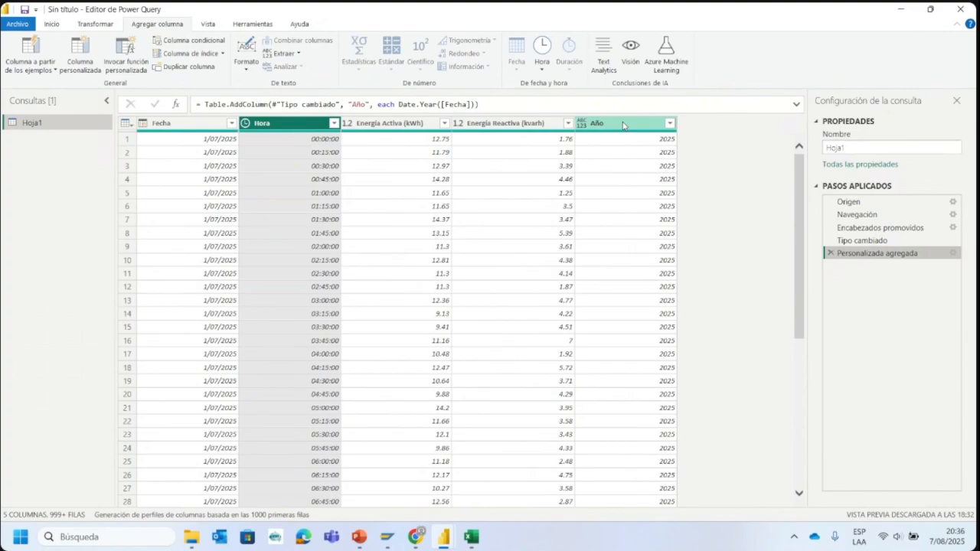
left_click(660, 125)
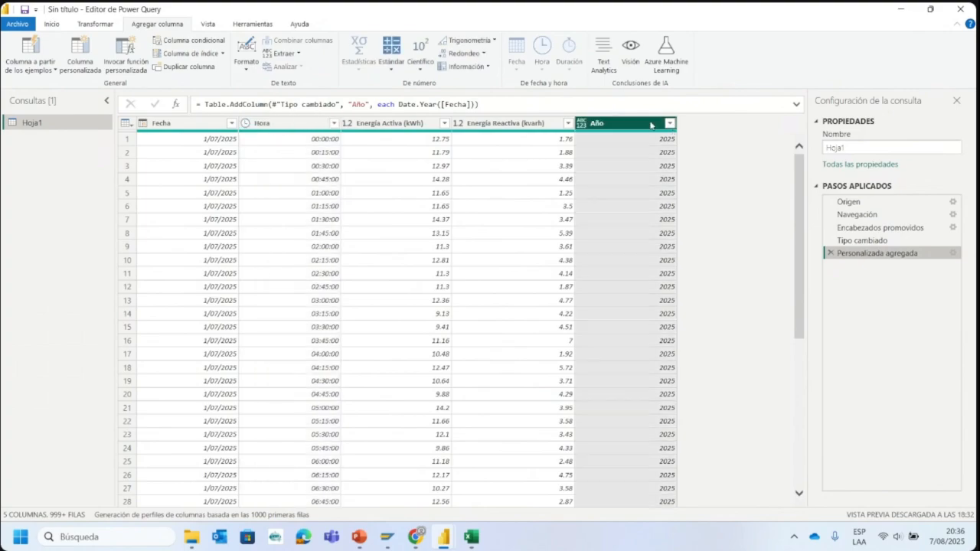
left_click(830, 254)
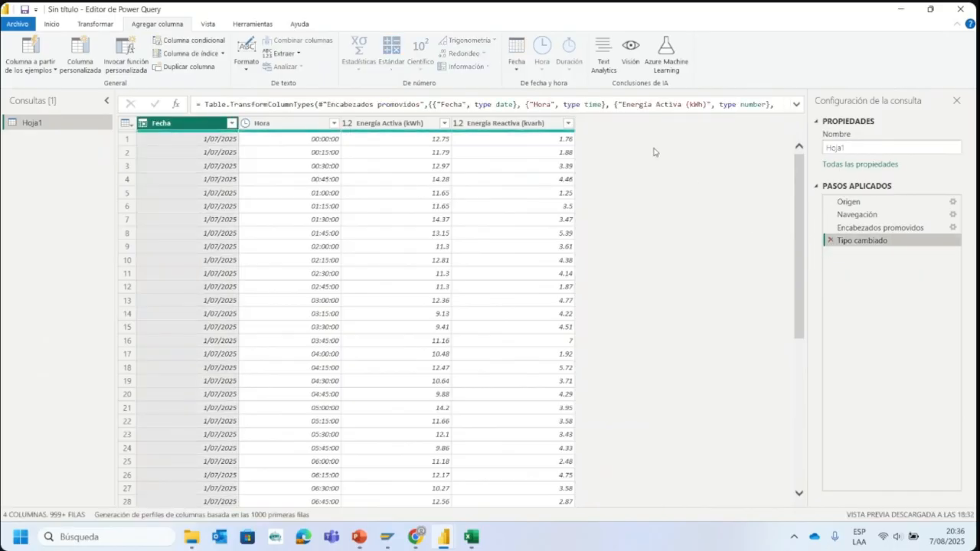
- Start a custom column in the Hoja1 query and name it Mes
left_click(60, 26)
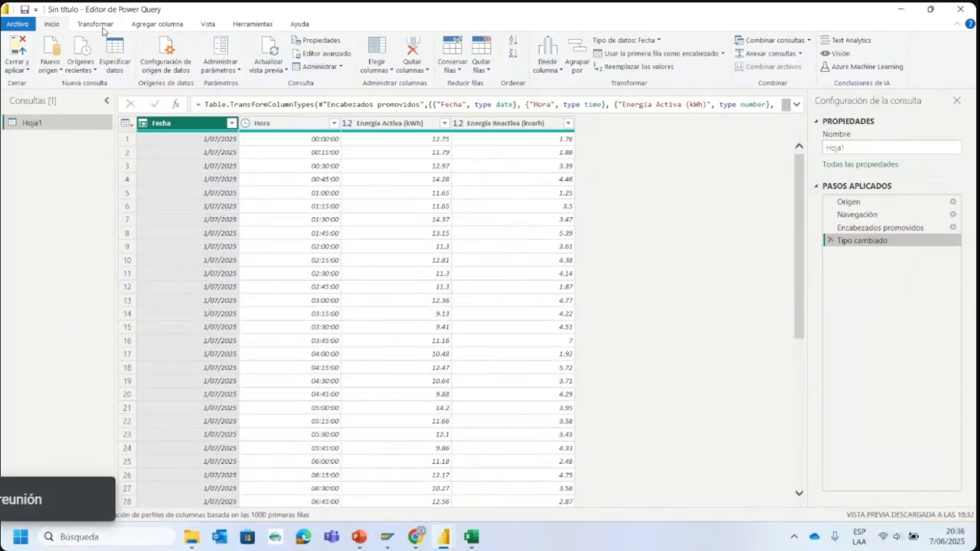
left_click(142, 24)
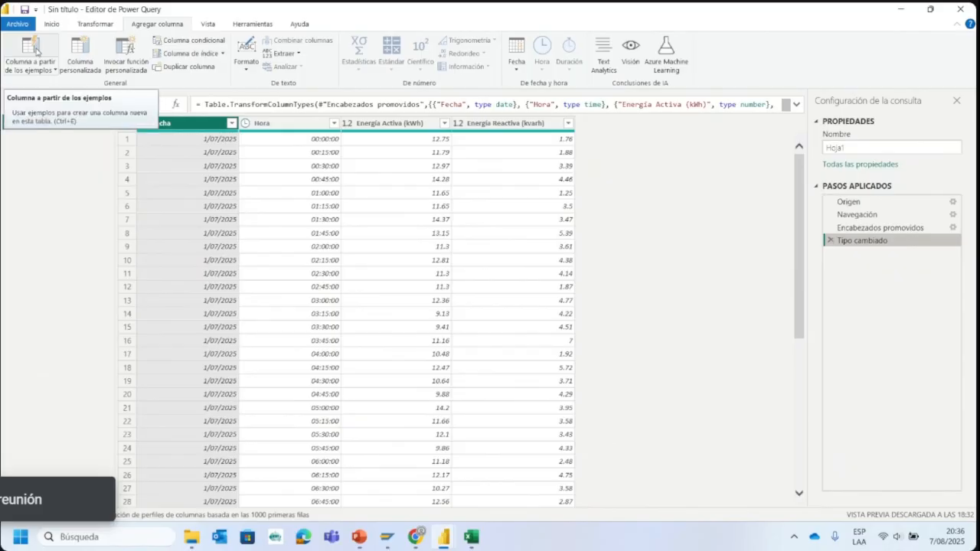
left_click(80, 50)
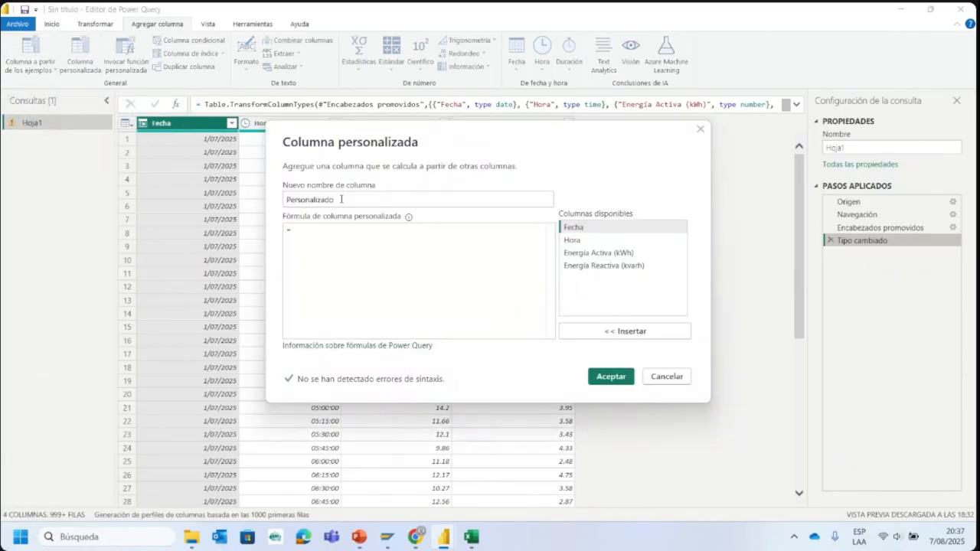
double_click(316, 199)
type("Mes")
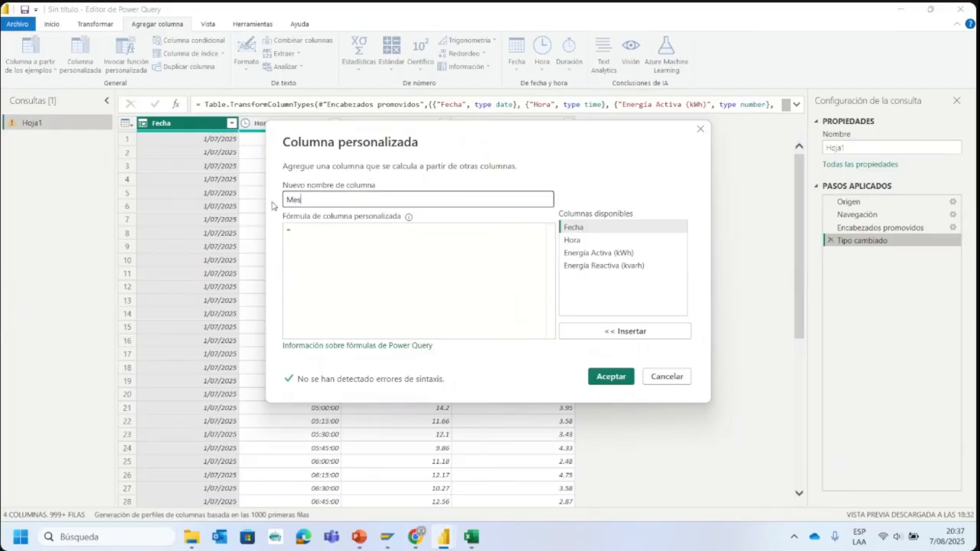
- Begin the Mes column's formula with Date.Month and an opening parenthesis, removing the duplicated Date text
left_click(327, 232)
type("Date")
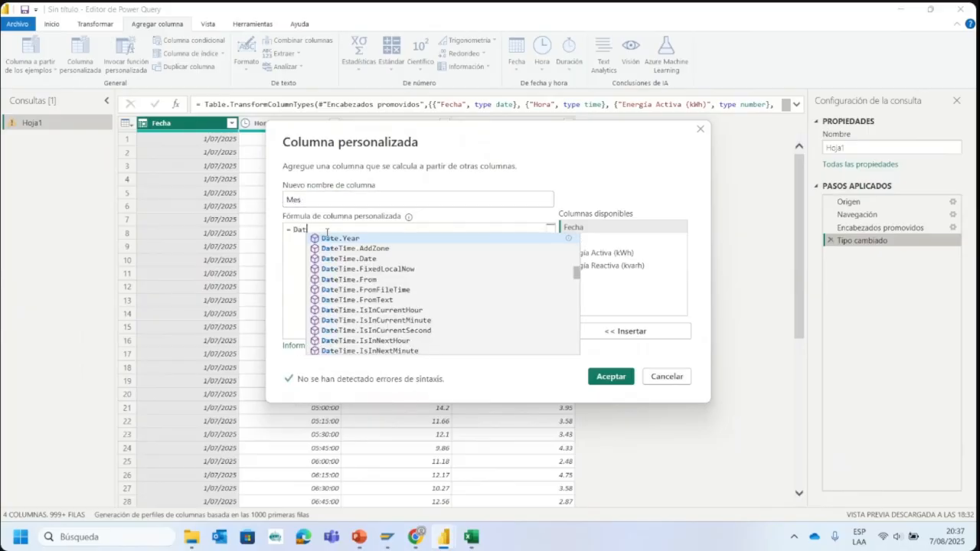
type(".")
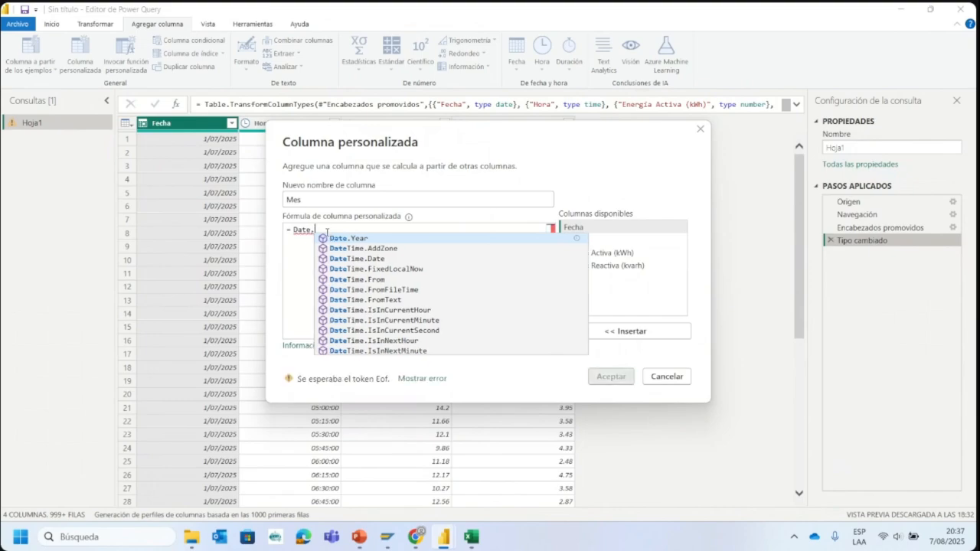
type("Mon")
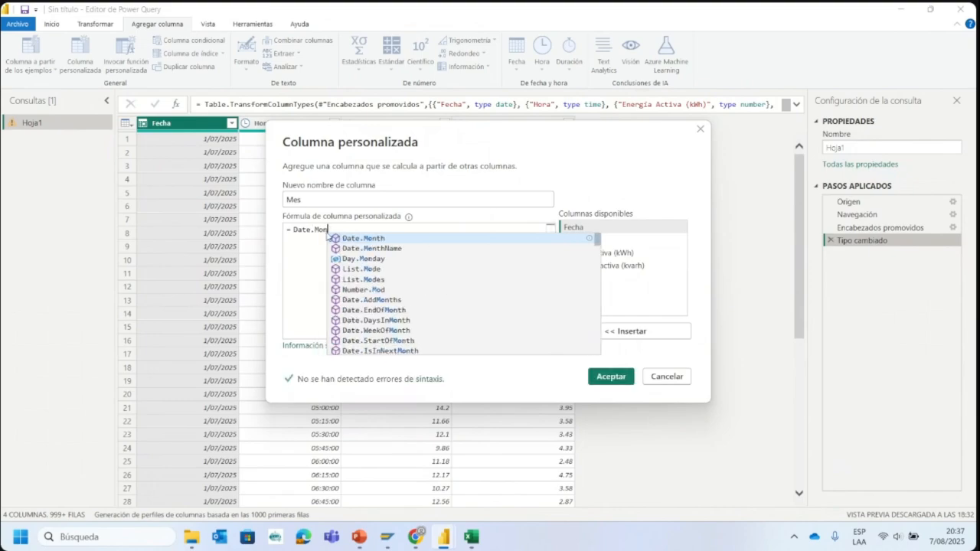
key("Tab")
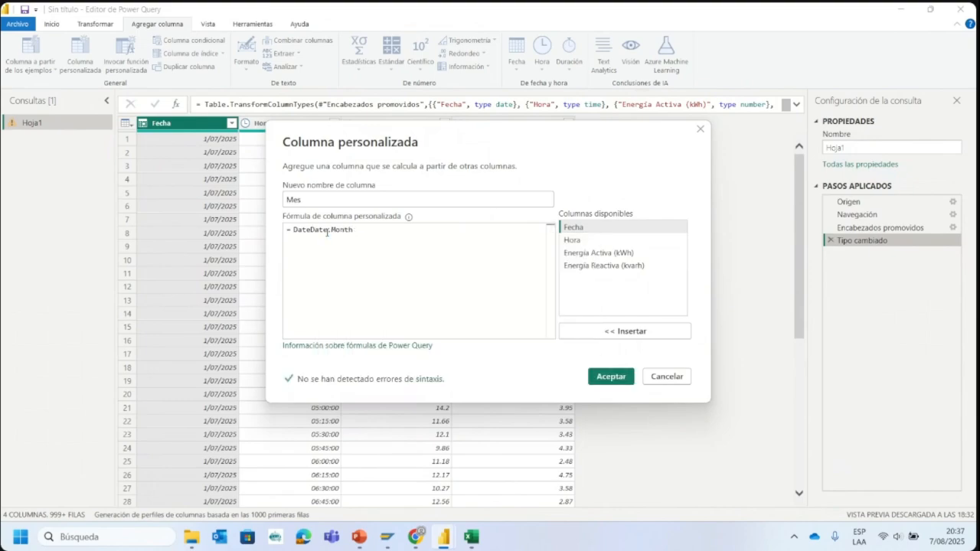
type("(")
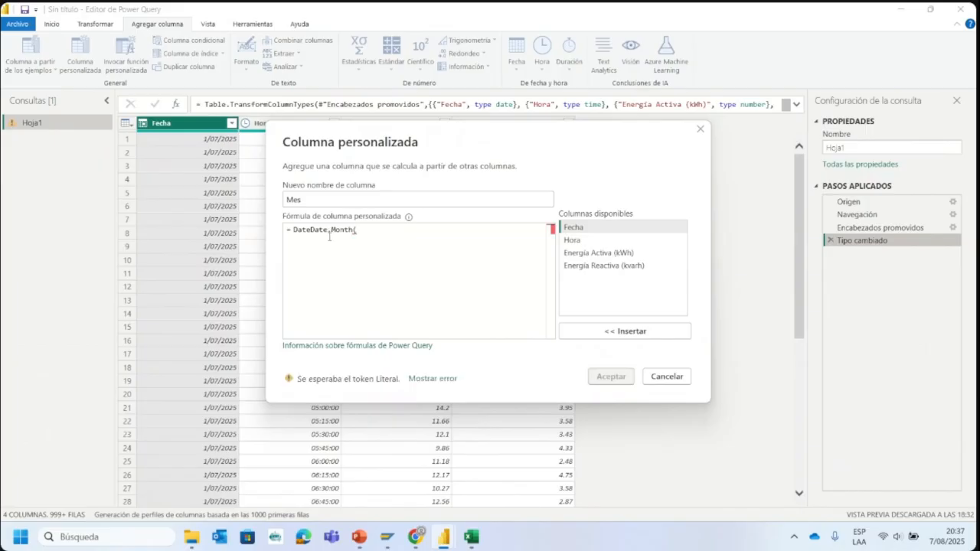
left_click(314, 228)
key("BackSpace")
key("BackSpace")
key("BackSpace")
key("BackSpace")
- Insert the Fecha column to complete the formula as Date.Month([Fecha]), add the Mes column, and look through its values
left_click(588, 228)
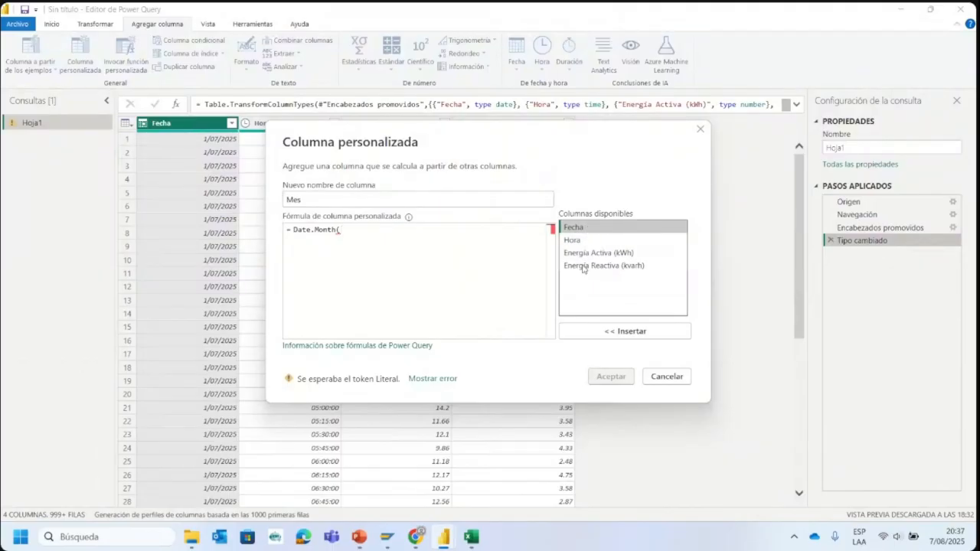
left_click(625, 331)
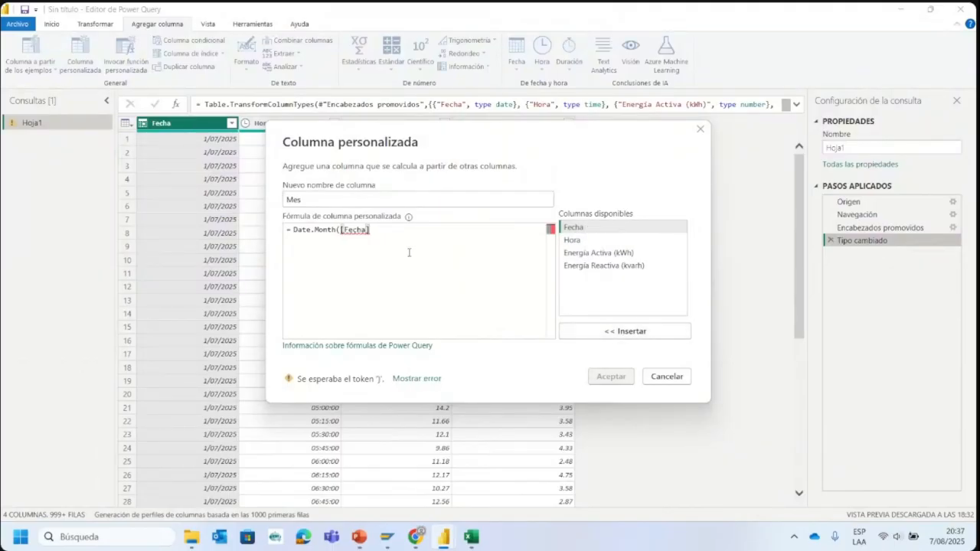
type(")")
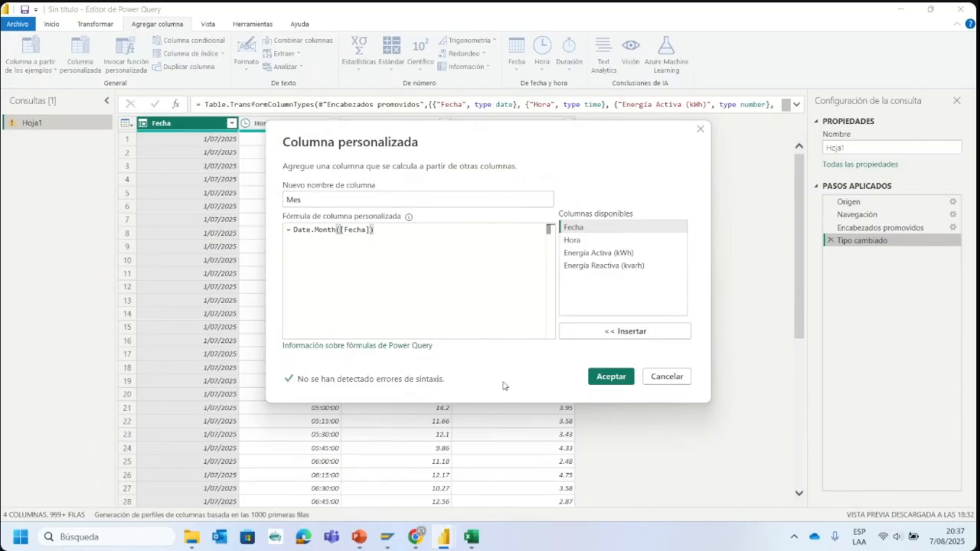
left_click(608, 376)
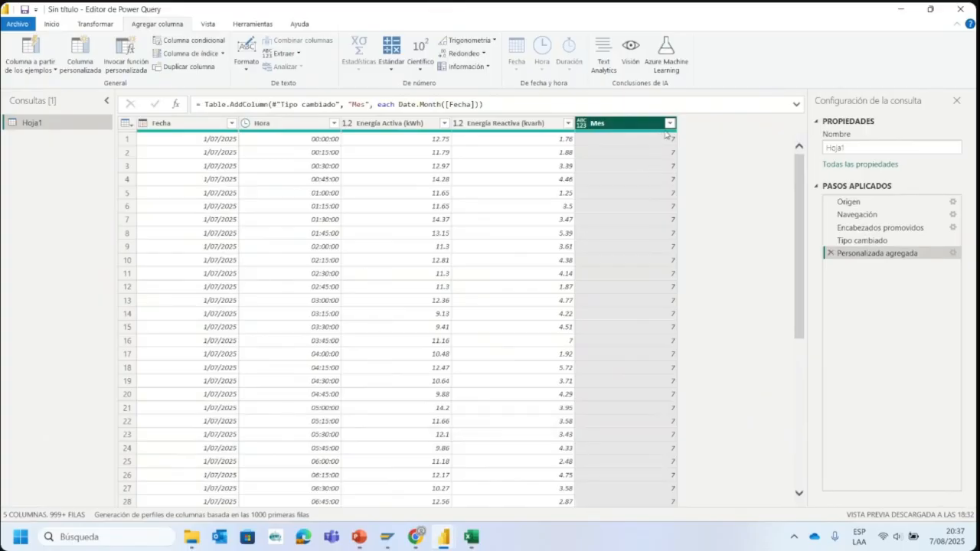
scroll(651, 139, "down", 7)
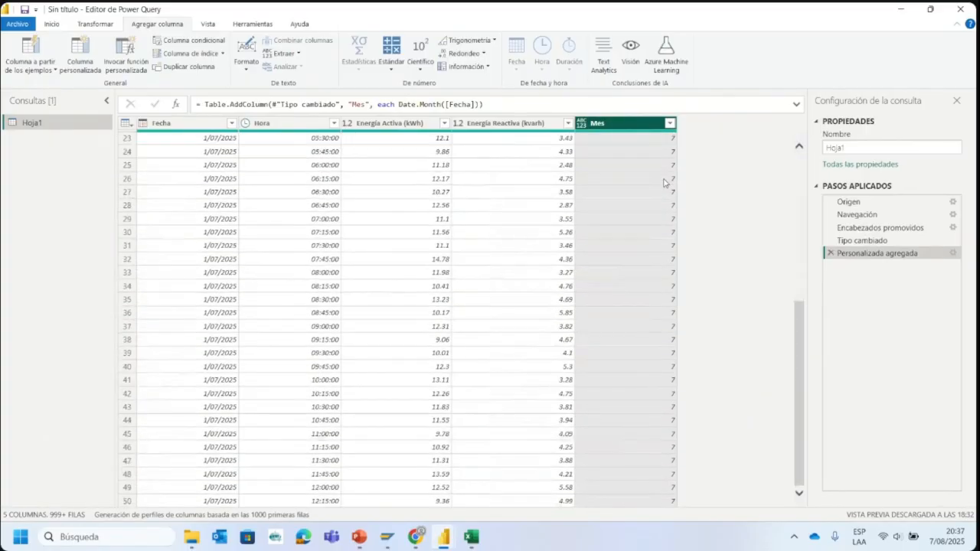
- Move the Mes column between the Fecha and Hora columns in the Hoja1 query
scroll(666, 176, "up", 7)
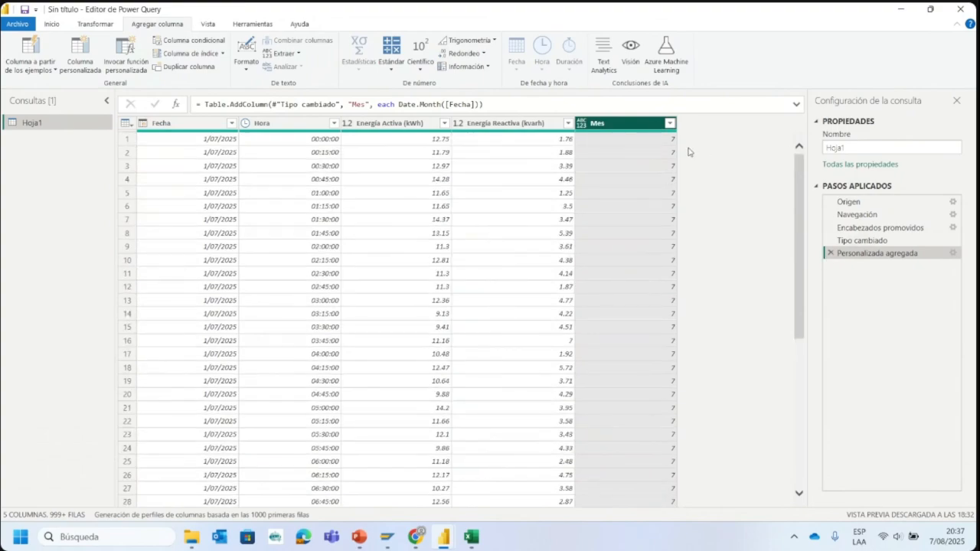
left_click_drag(591, 124, 271, 127)
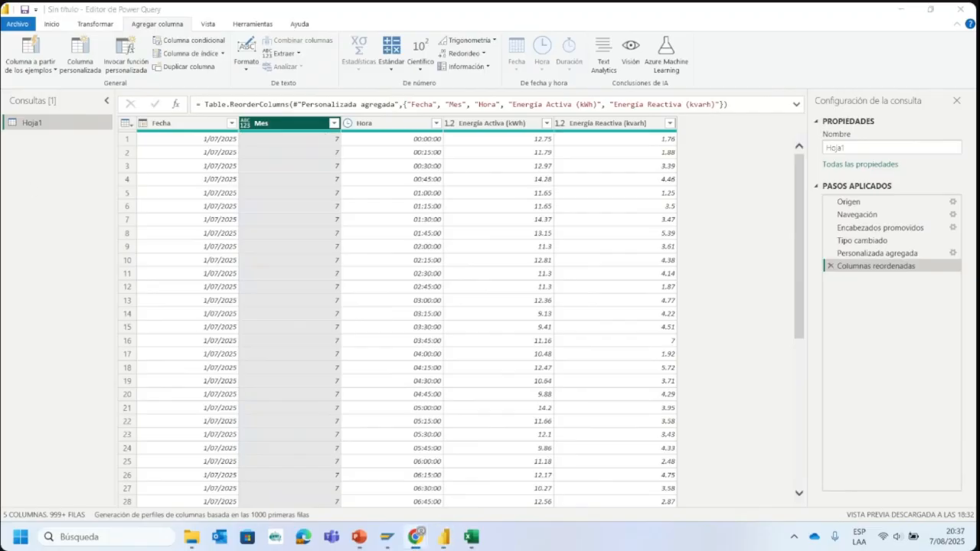
left_click(695, 197)
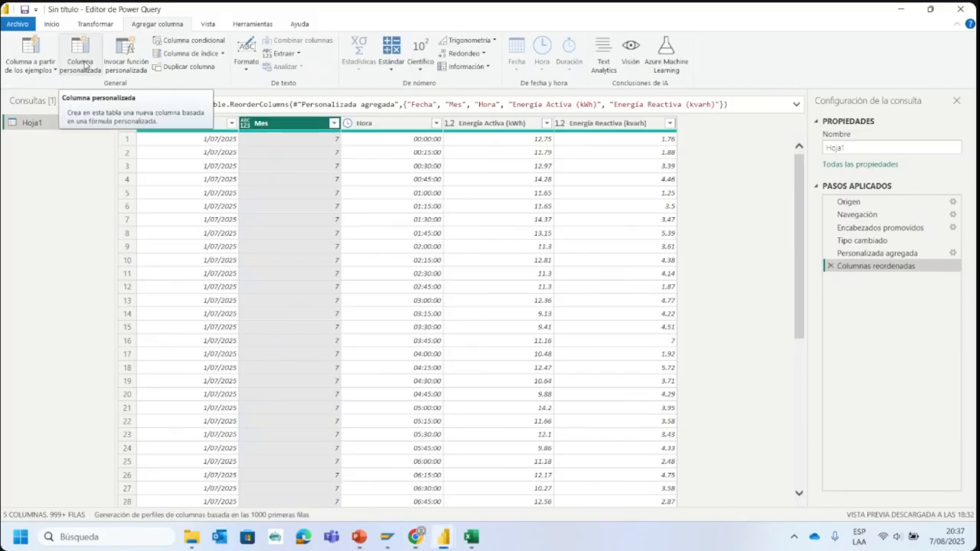
- Start a custom column named Semana in the Hoja1 query and insert the Date.WeekOfYear function in its formula
left_click(84, 65)
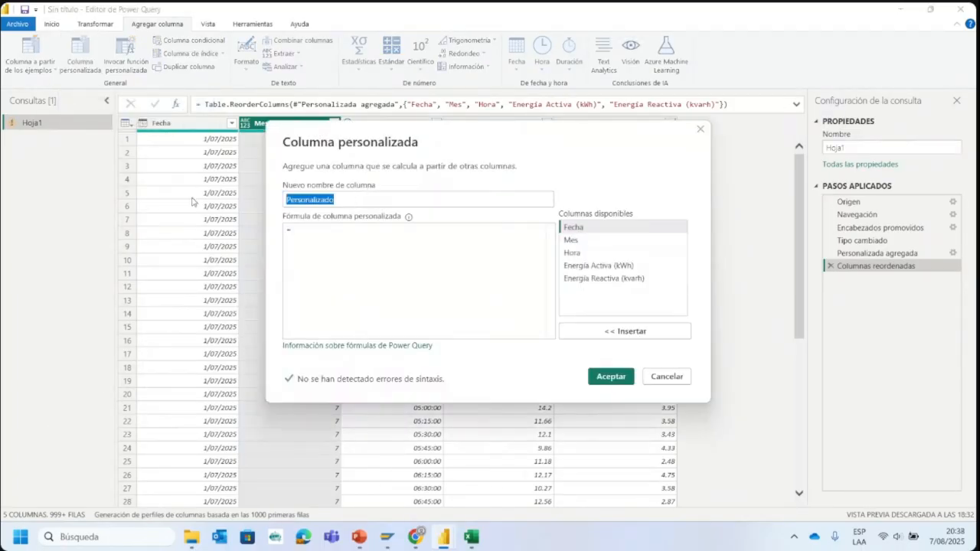
type("Semana")
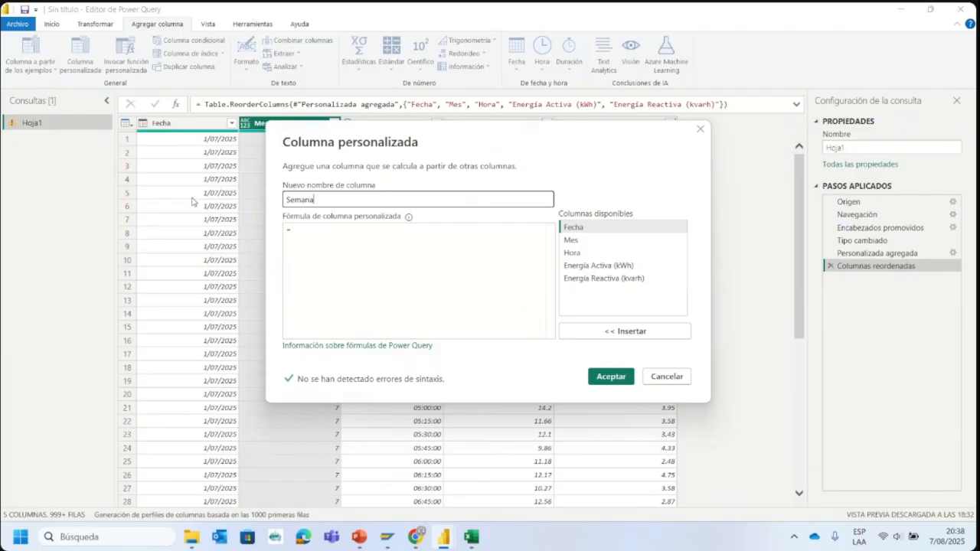
left_click(310, 232)
type("Dat")
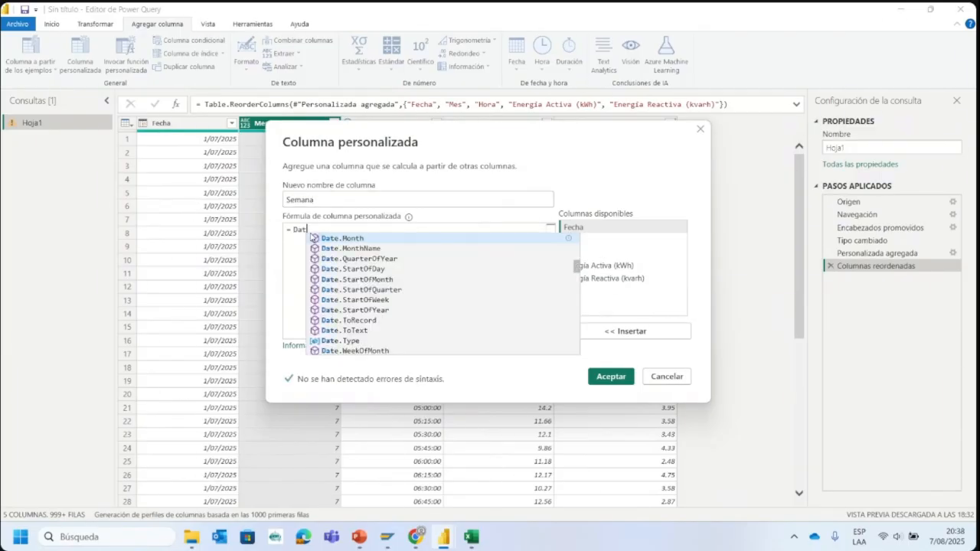
type("e.")
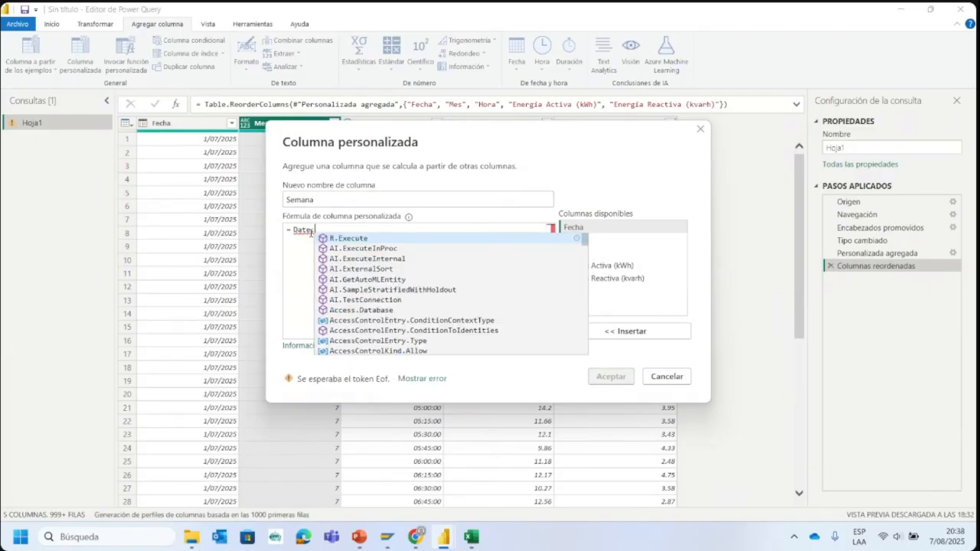
type("We")
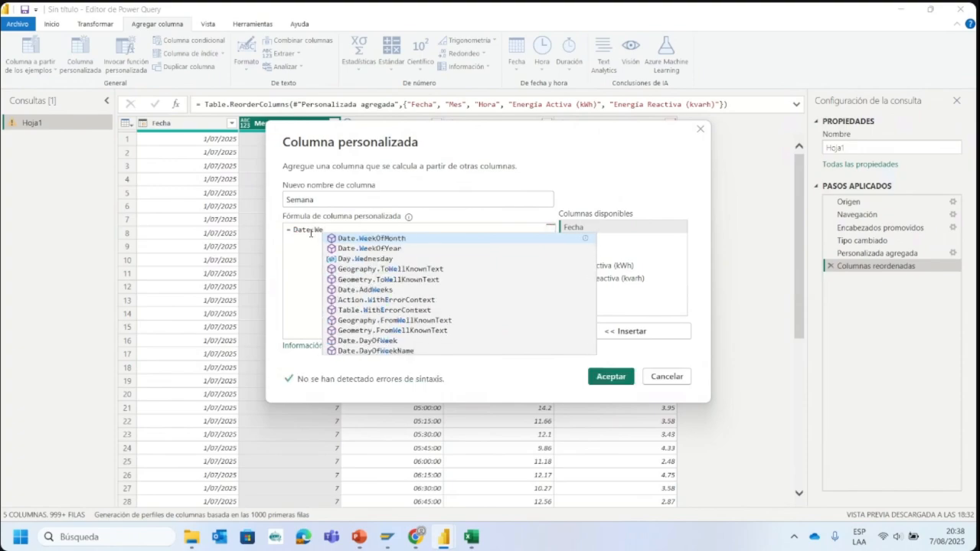
left_click(358, 249)
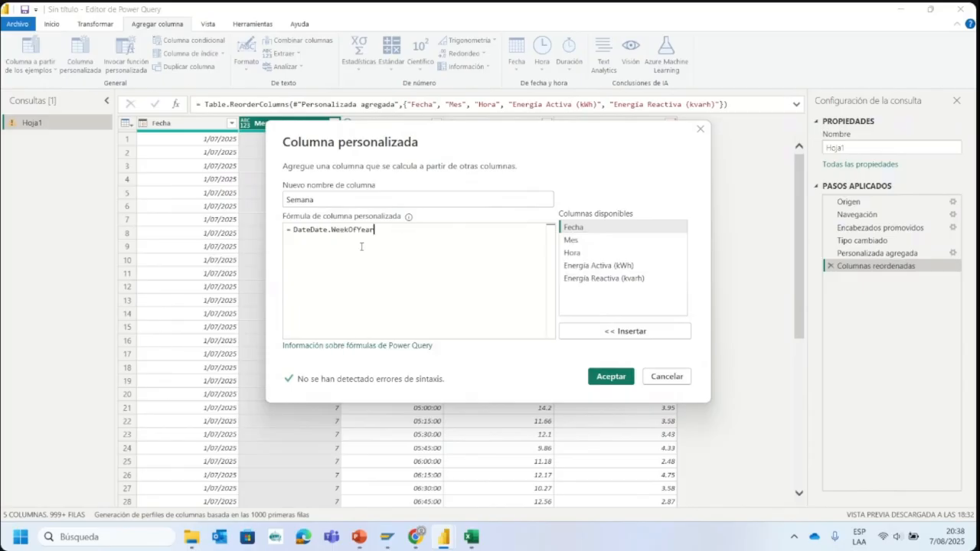
- Remove the duplicated Date text, complete the formula as Date.WeekOfYear([Fecha]), and add the Semana column
left_click(307, 229)
type("e")
key("BackSpace")
key("BackSpace")
key("BackSpace")
key("BackSpace")
left_click(413, 228)
type("(")
left_click(586, 229)
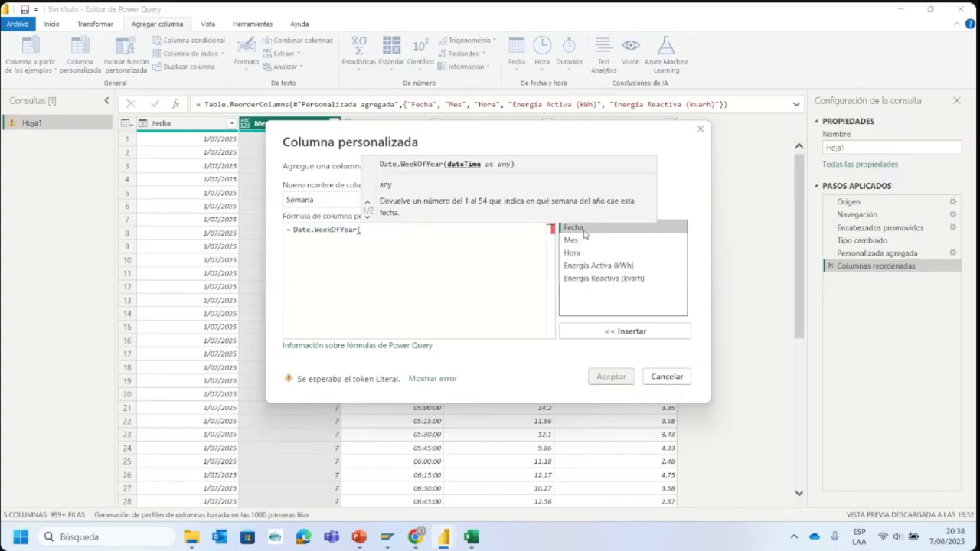
left_click(621, 332)
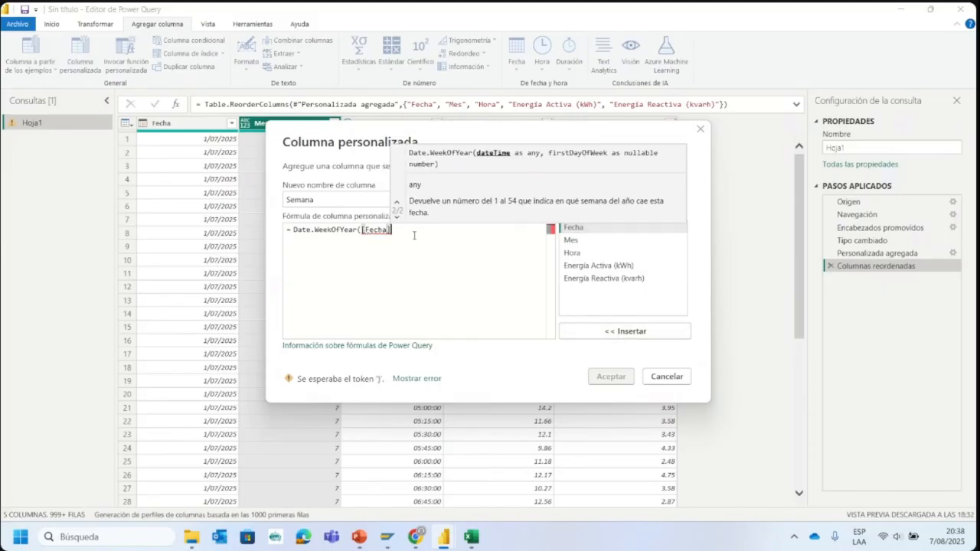
type(")")
left_click(602, 376)
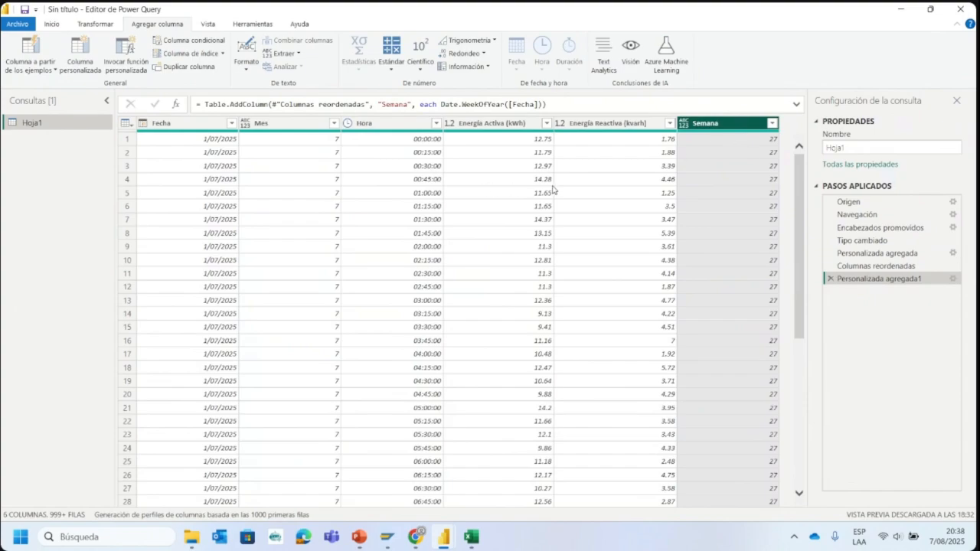
- Load the full list of distinct values in the Semana column's filter and look through the week numbers across the rows
left_click(772, 124)
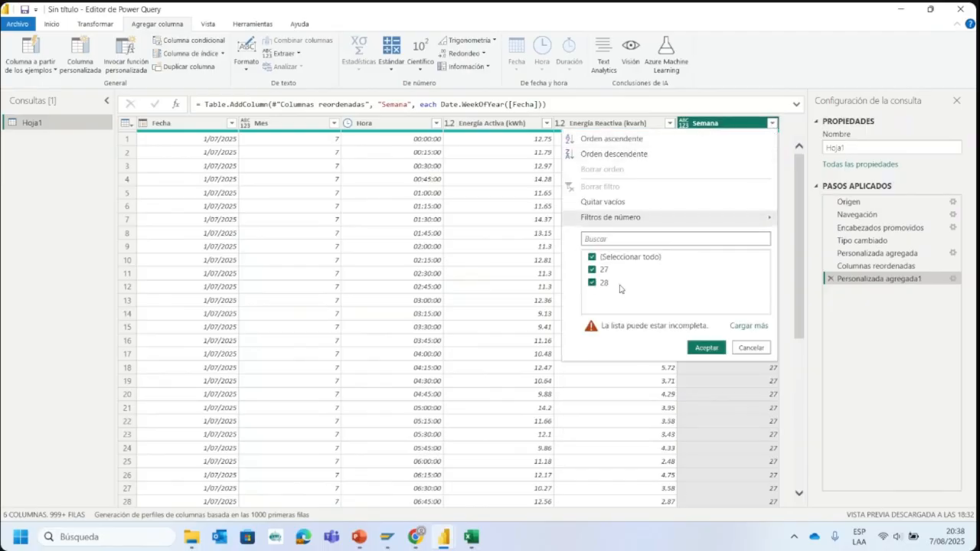
left_click(748, 325)
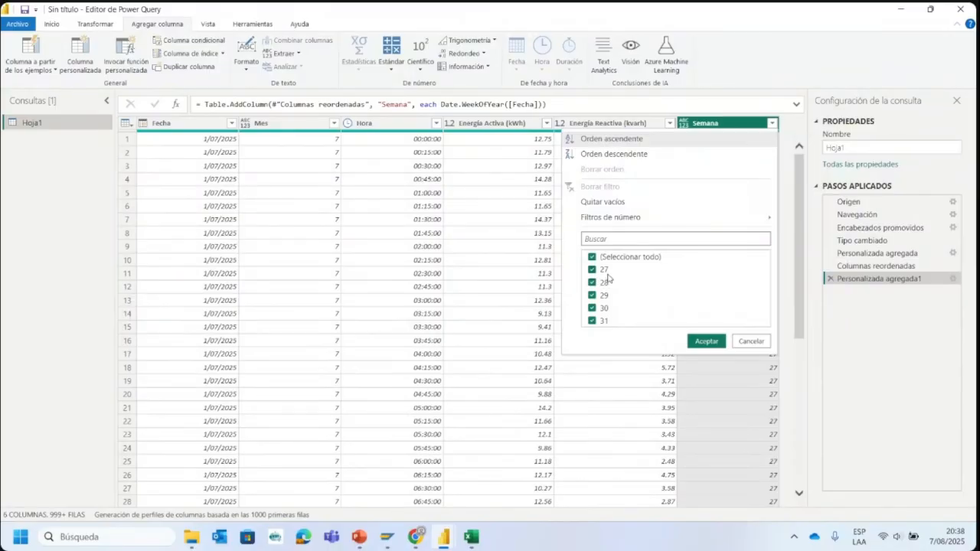
left_click(744, 131)
scroll(713, 247, "down", 20)
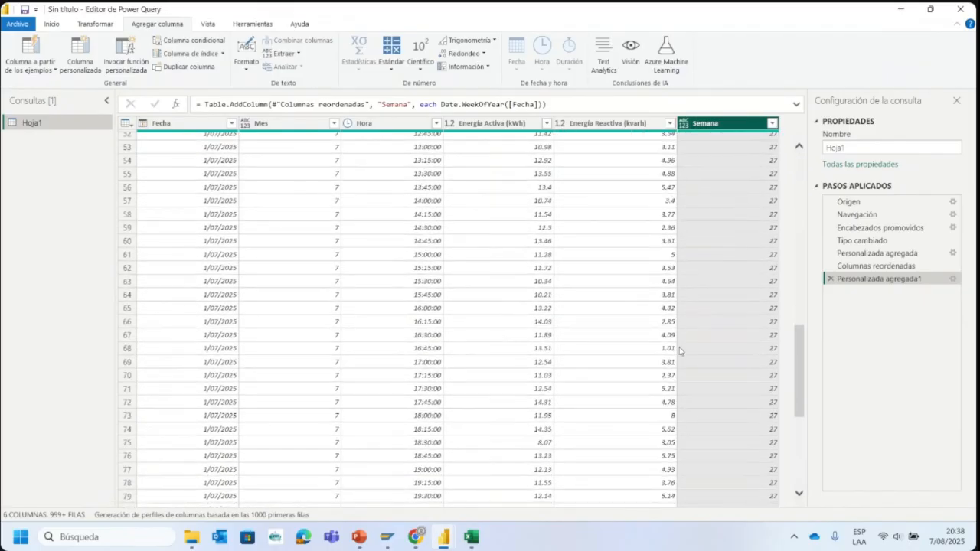
scroll(684, 353, "down", 20)
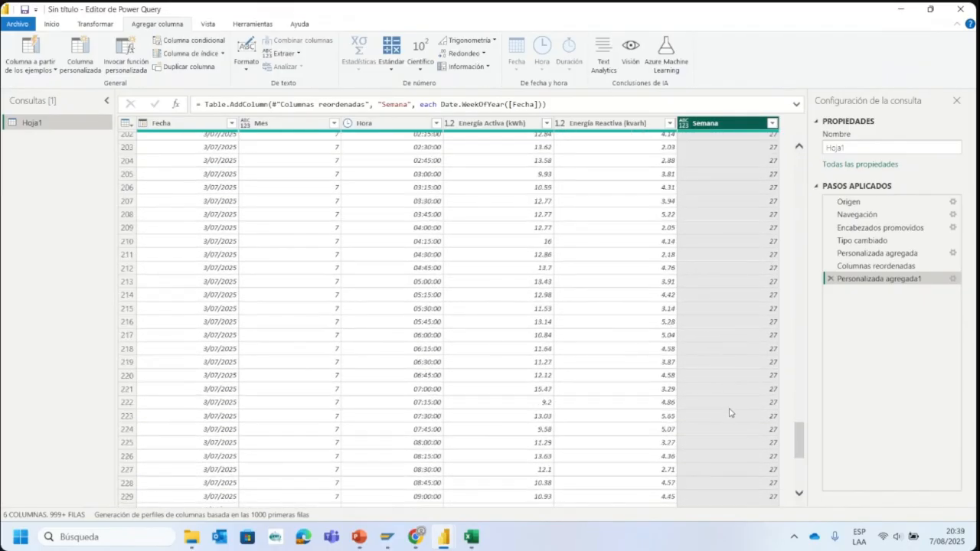
scroll(758, 440, "down", 20)
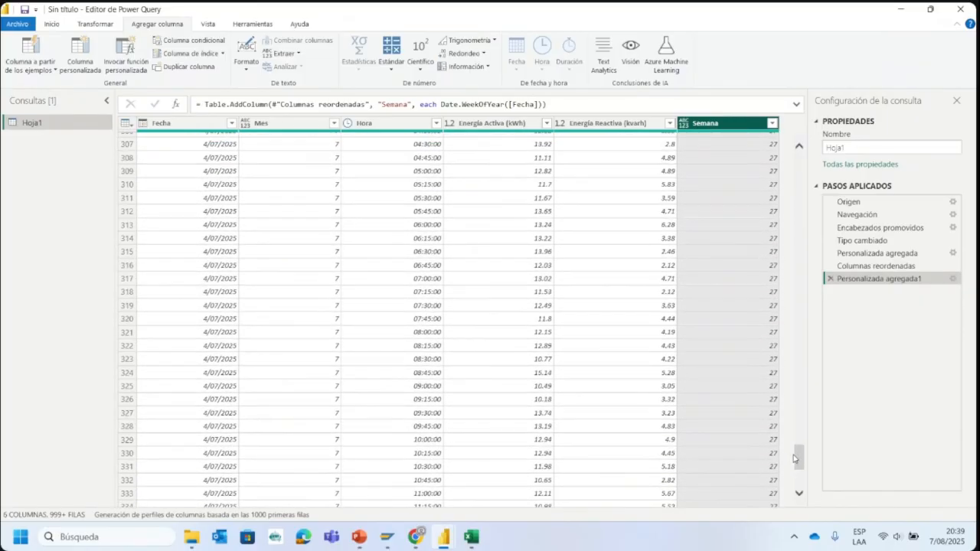
left_click_drag(800, 460, 798, 157)
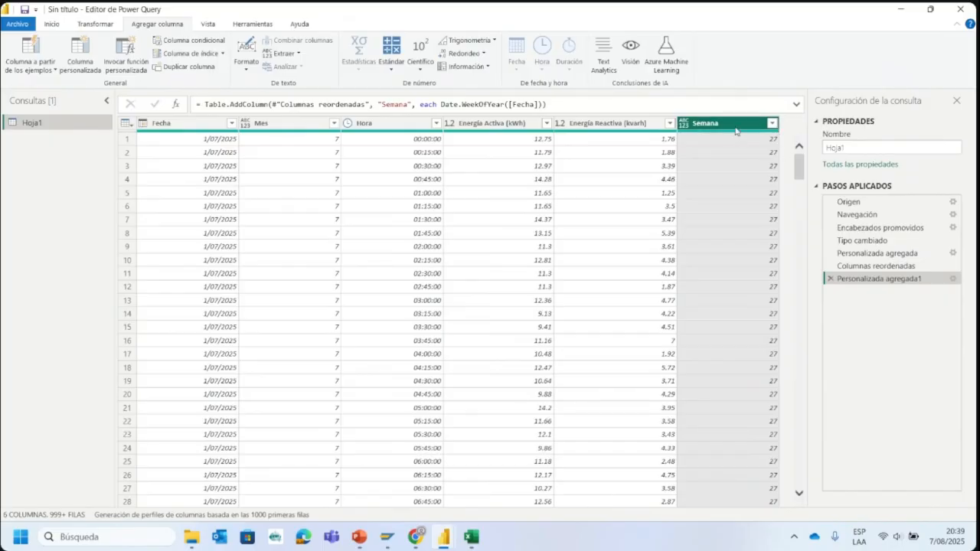
- Start a custom column named Semana_Mes in the Hoja1 query and insert the Date.WeekOfYear function in its formula
left_click(68, 60)
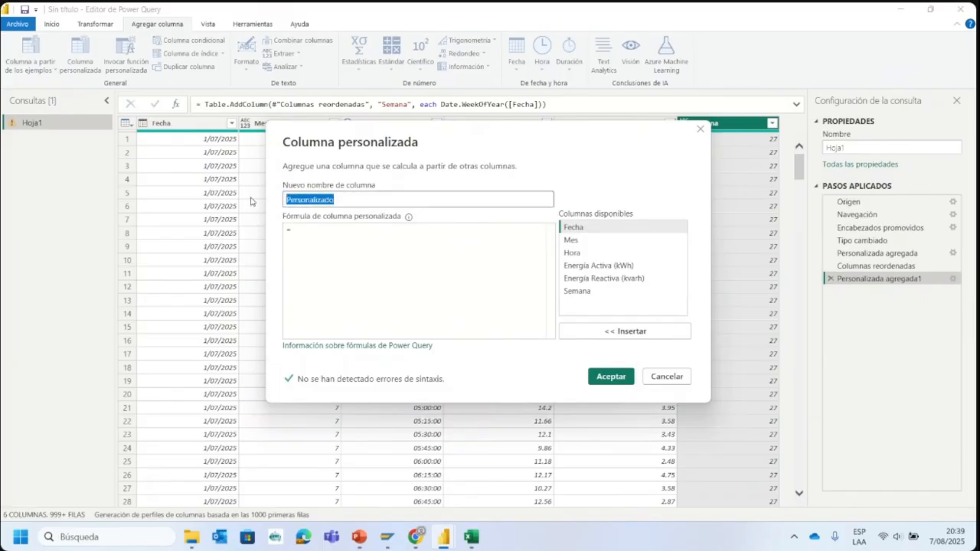
type("Semana_Mes")
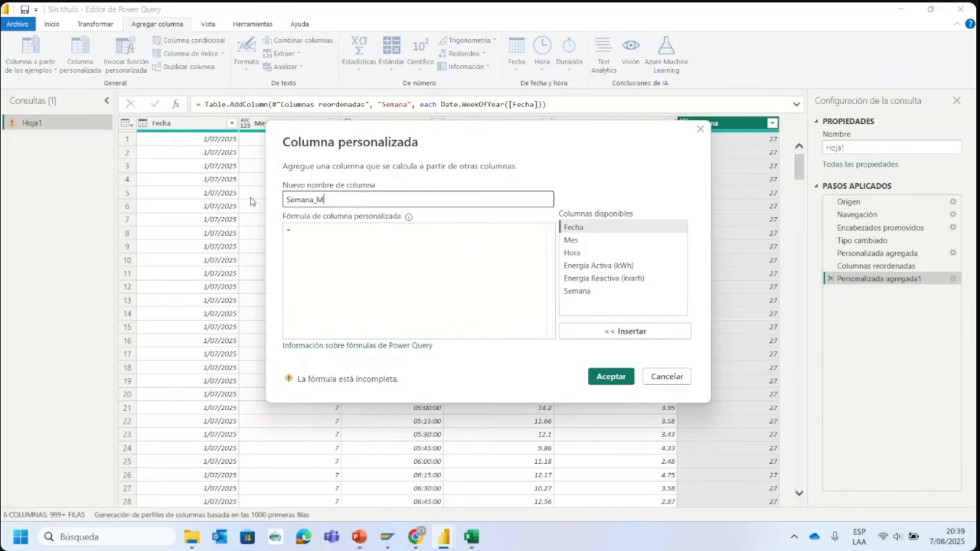
left_click(327, 236)
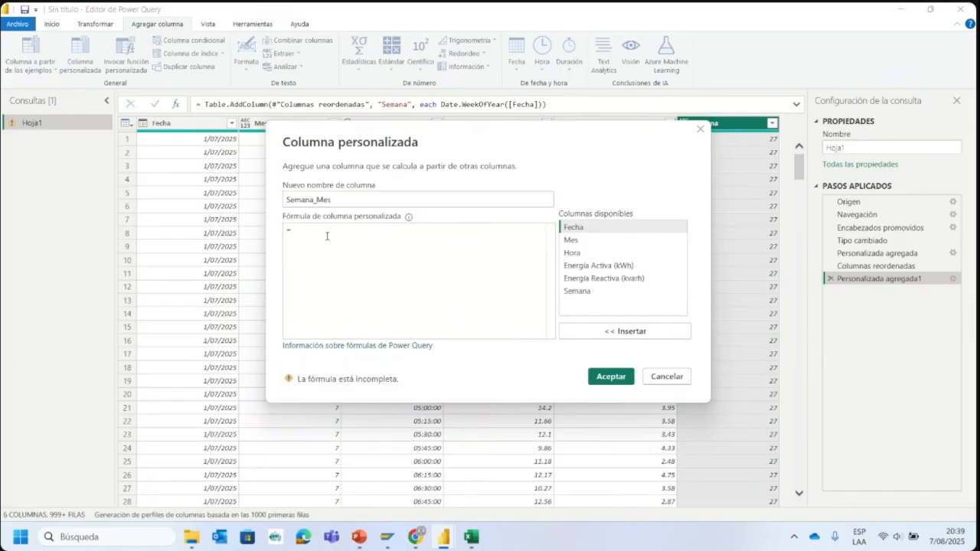
type("Dat")
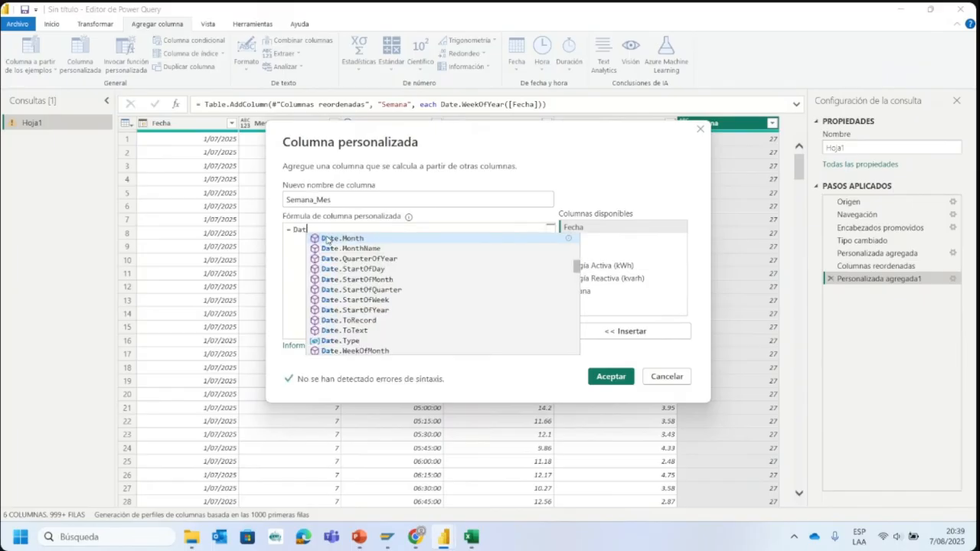
type("e.")
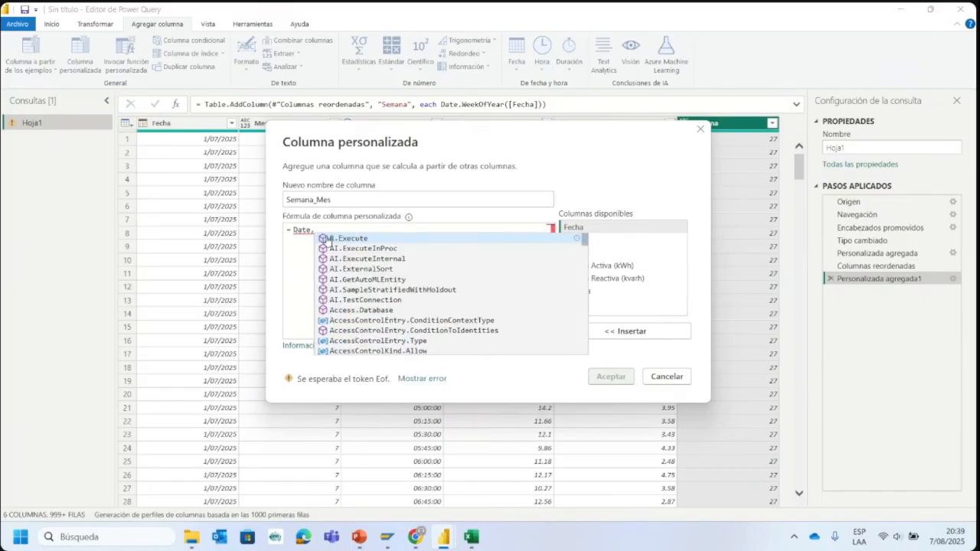
type("Wee")
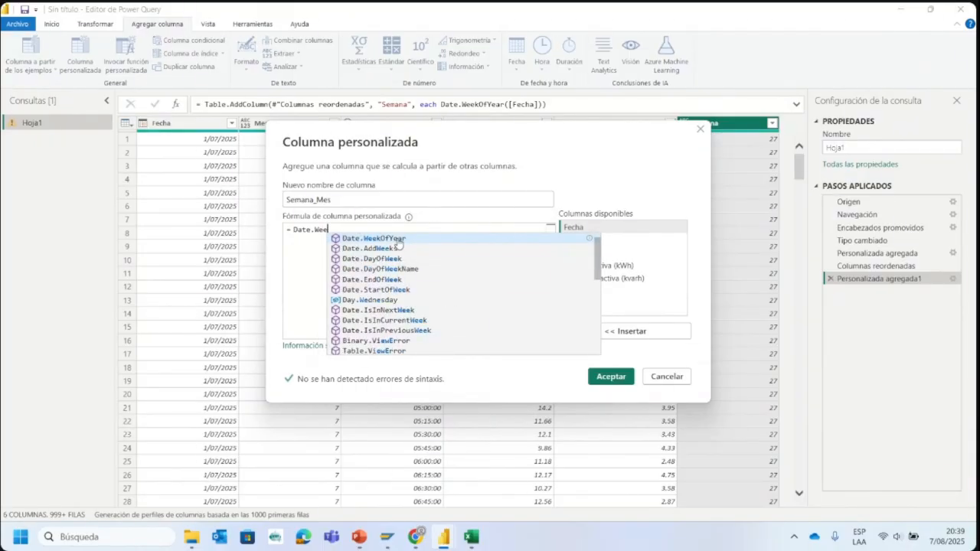
double_click(397, 240)
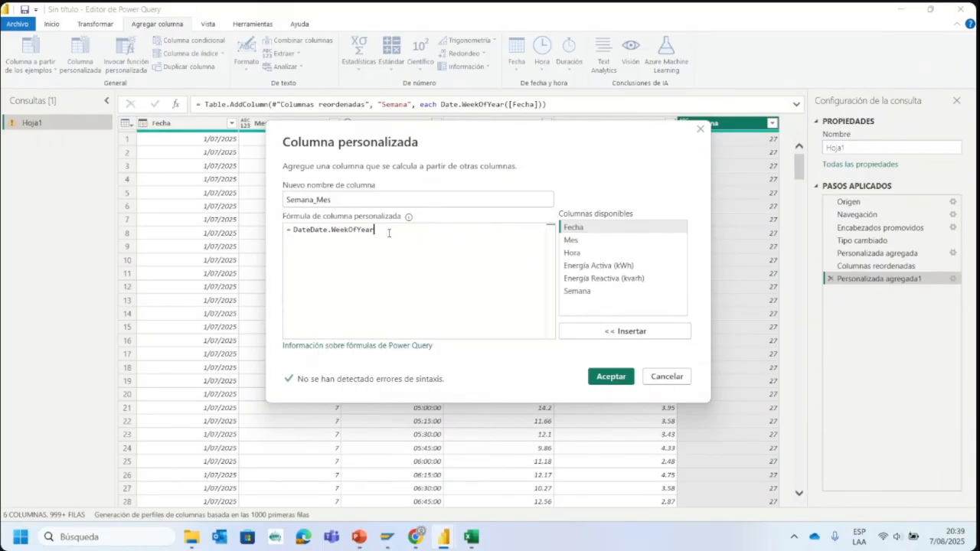
- Change the Semana_Mes function to Date.WeekOfMonth with an opening parenthesis and remove the duplicated Date text
key("BackSpace")
key("BackSpace")
key("BackSpace")
type("Month(")
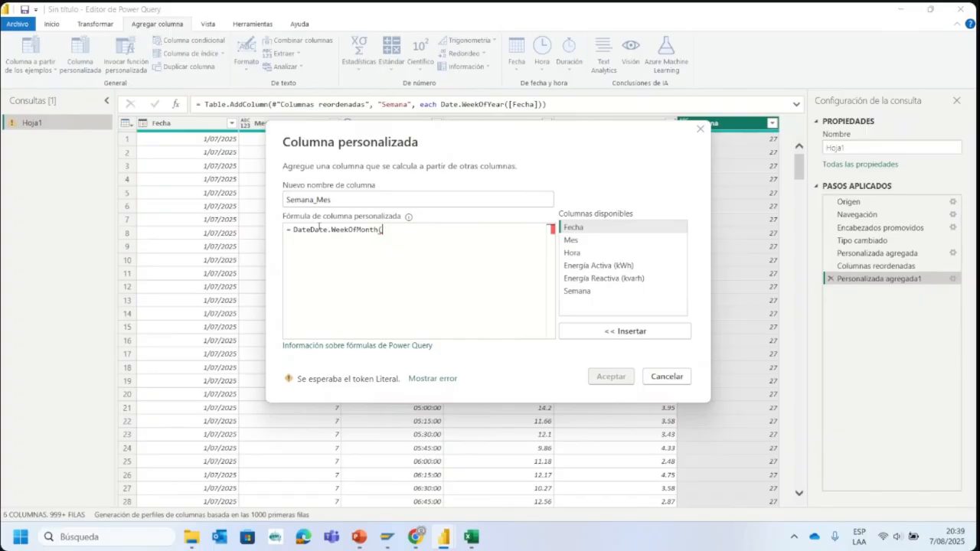
left_click(308, 230)
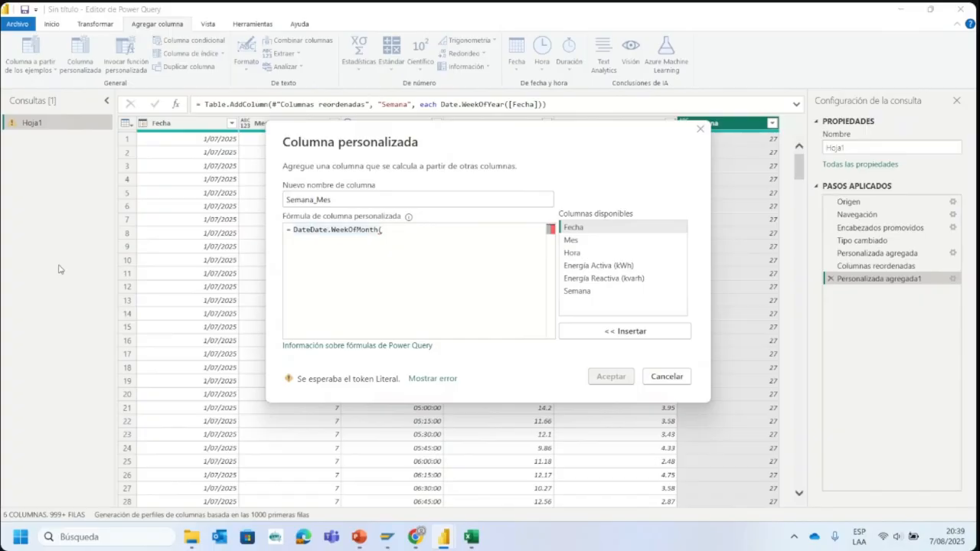
key("BackSpace")
key("BackSpace")
key("BackSpace")
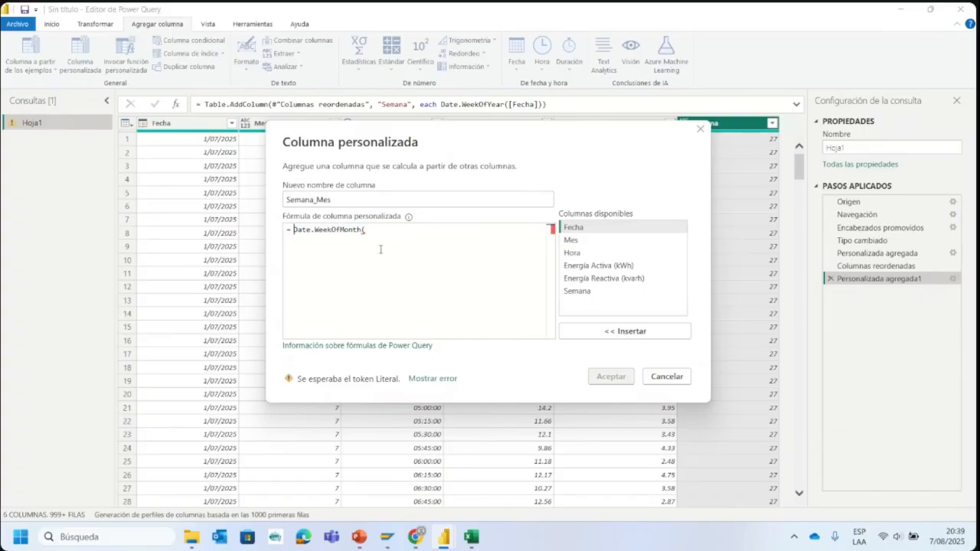
- Insert the Fecha column to complete the formula as Date.WeekOfMonth([Fecha]) and add the Semana_Mes column
left_click(398, 229)
left_click(582, 227)
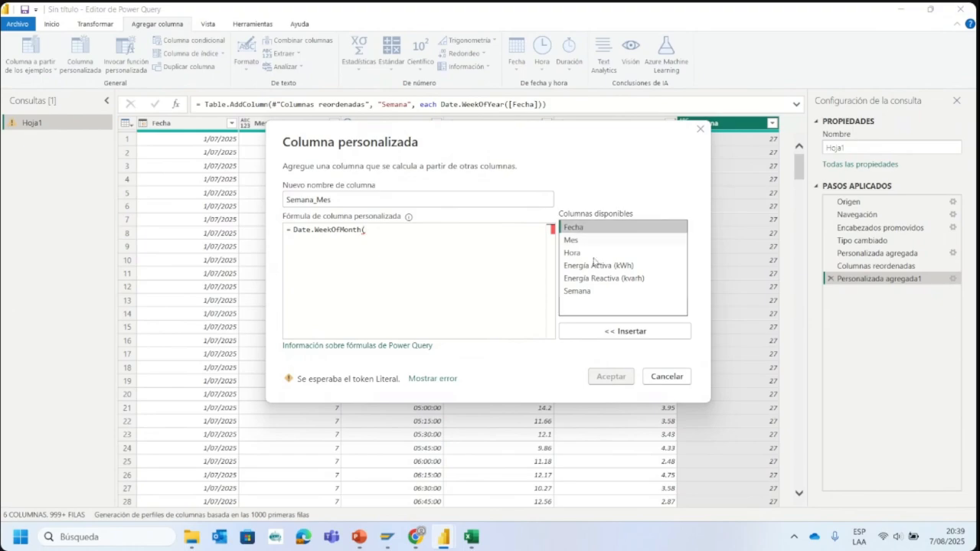
left_click(606, 334)
type(")")
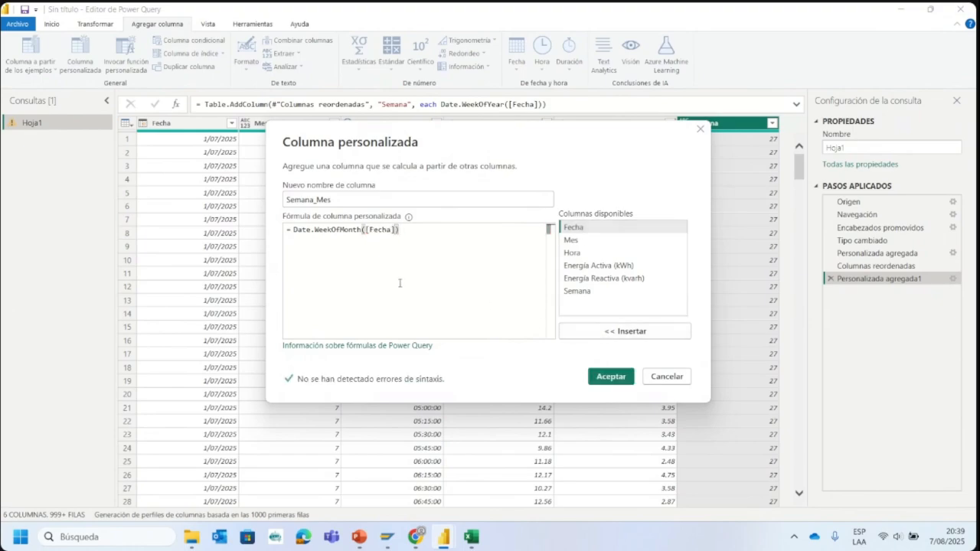
left_click(627, 376)
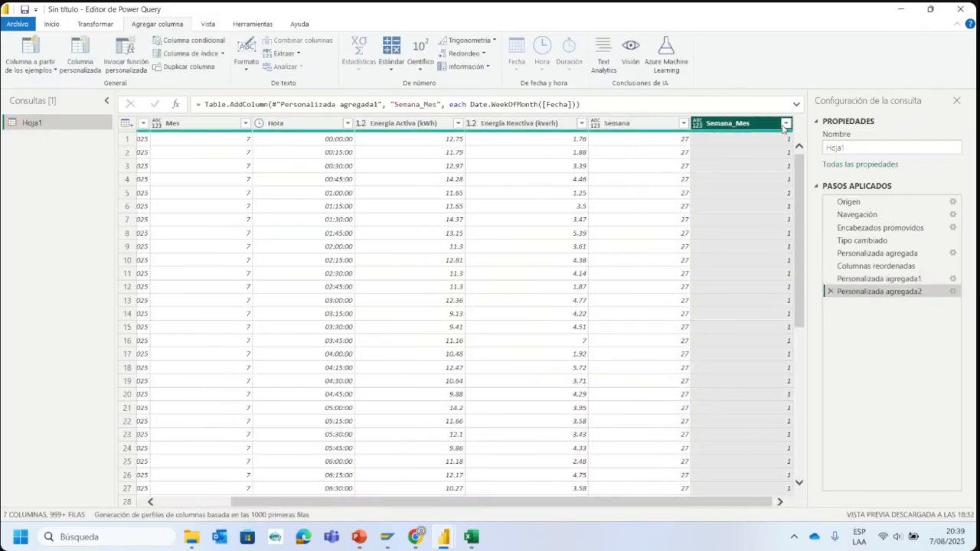
- Load the full list of distinct values in the Semana_Mes column's filter and compare them with the Semana column's values
left_click(784, 124)
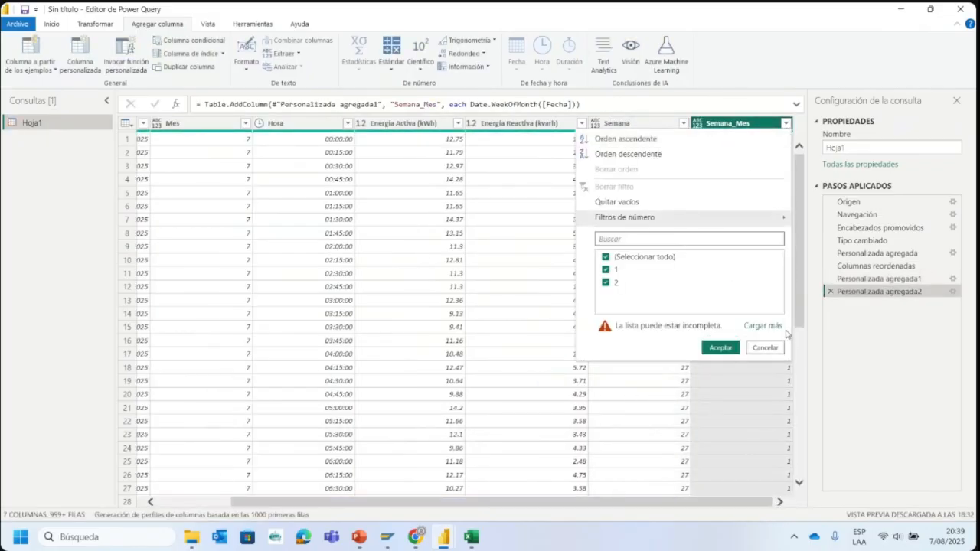
left_click(775, 326)
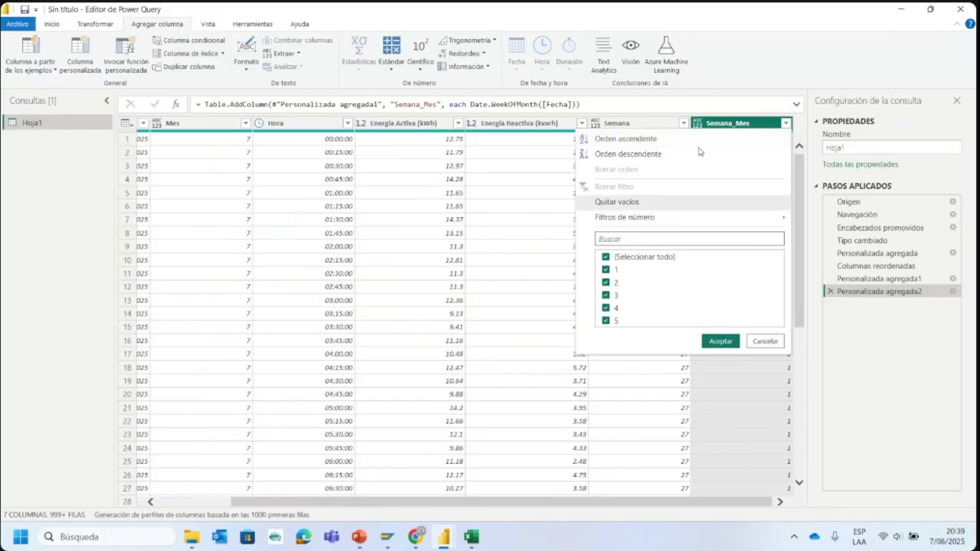
left_click(683, 123)
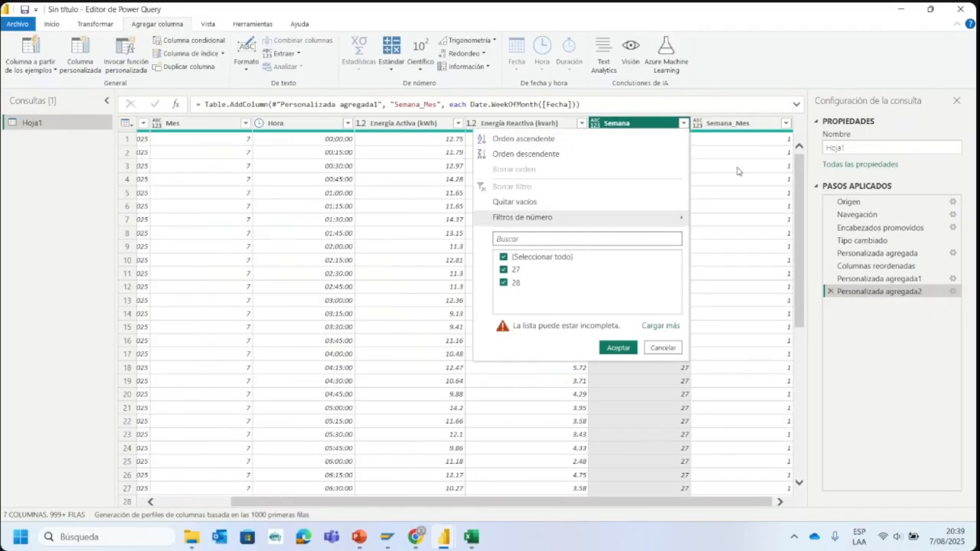
left_click(786, 123)
left_click(763, 326)
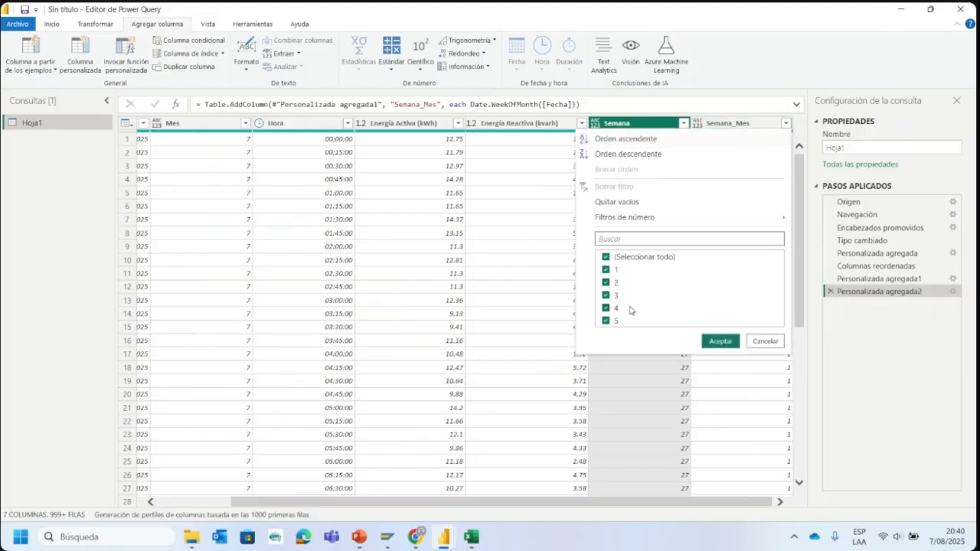
- Review the Semana_Mes values down the rows alongside the other columns of the Hoja1 query
left_click(733, 126)
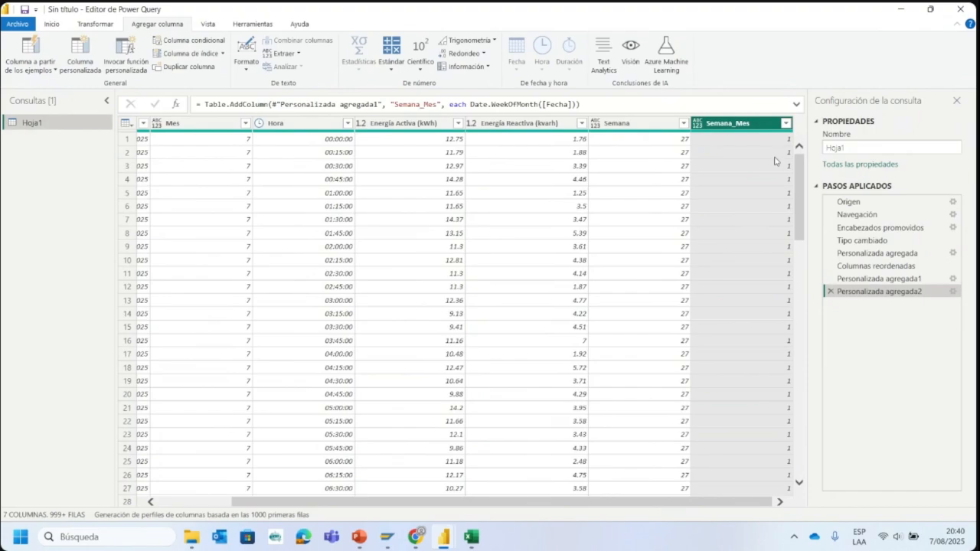
scroll(761, 191, "down", 9)
scroll(762, 235, "down", 15)
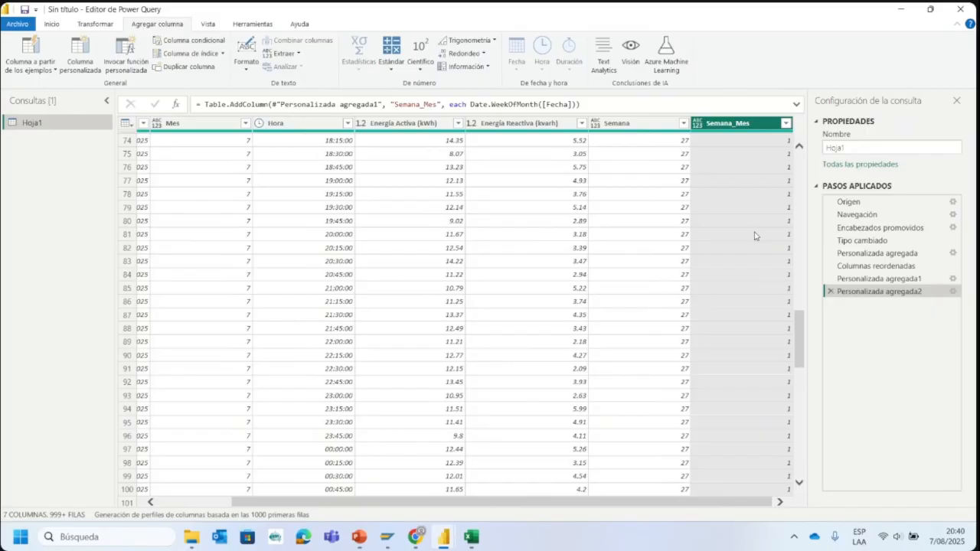
scroll(719, 222, "up", 20)
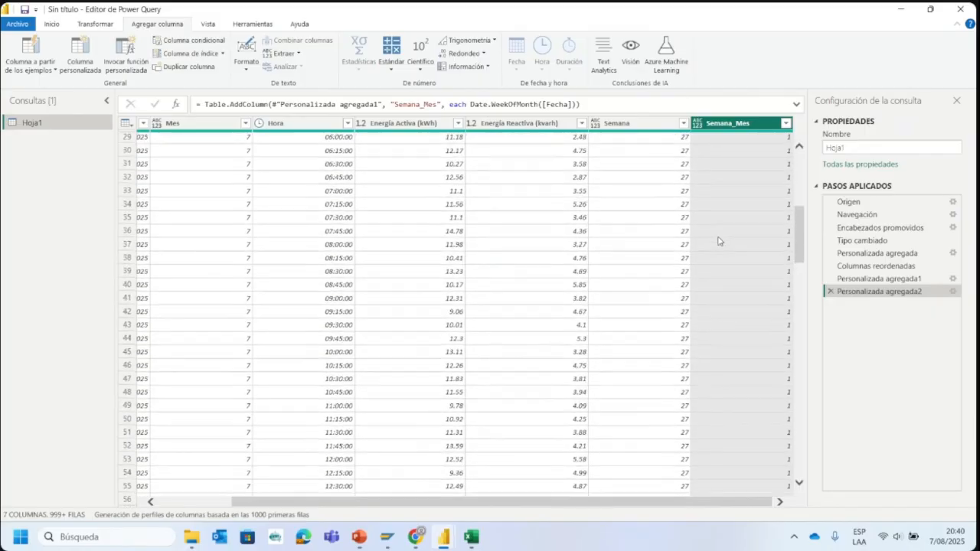
scroll(626, 506, "left", 3)
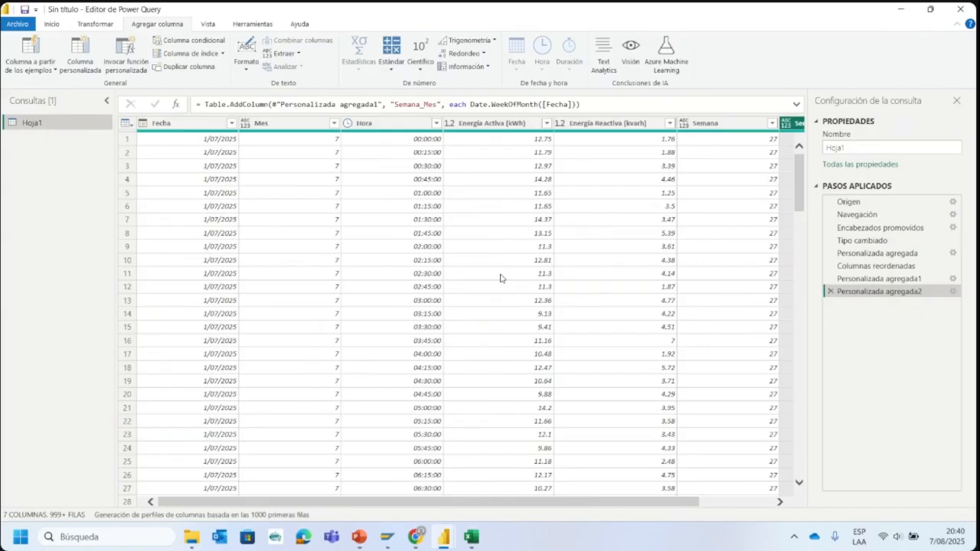
- Duplicate the Hoja1 query and rename the copy Fecha
right_click(43, 128)
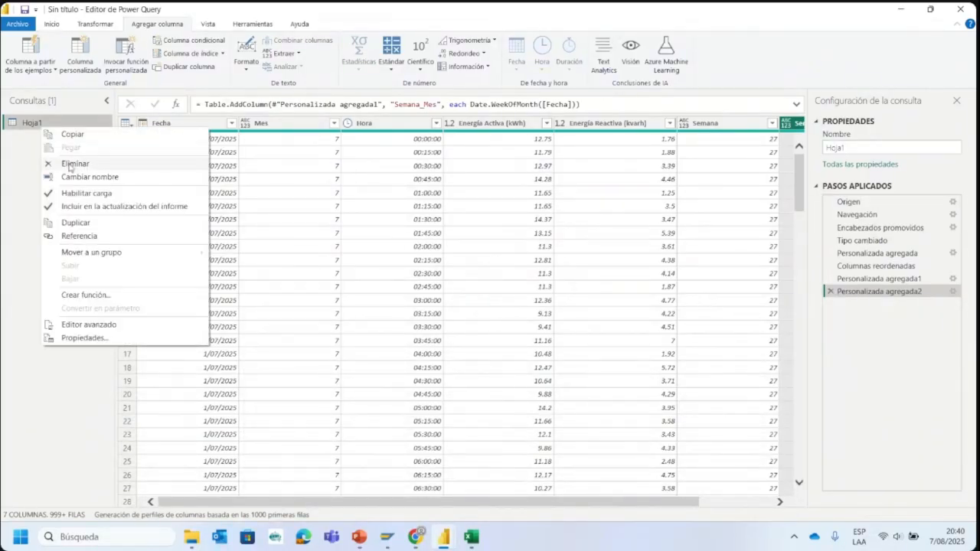
left_click(10, 137)
right_click(28, 128)
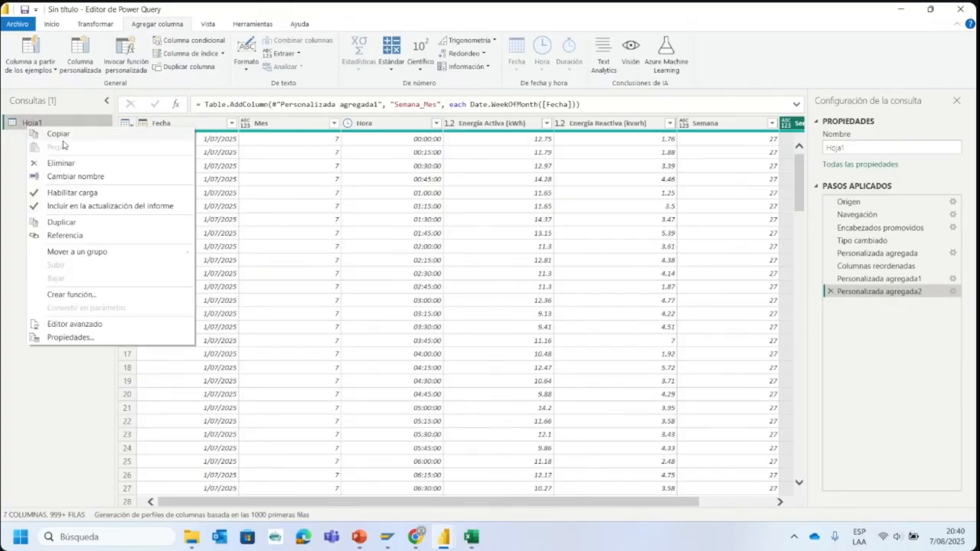
left_click(86, 222)
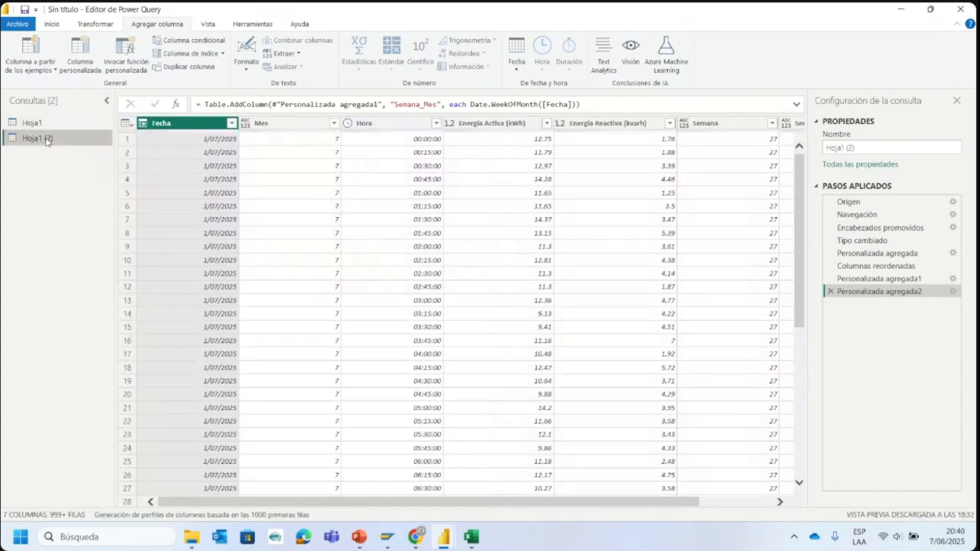
key("BackSpace")
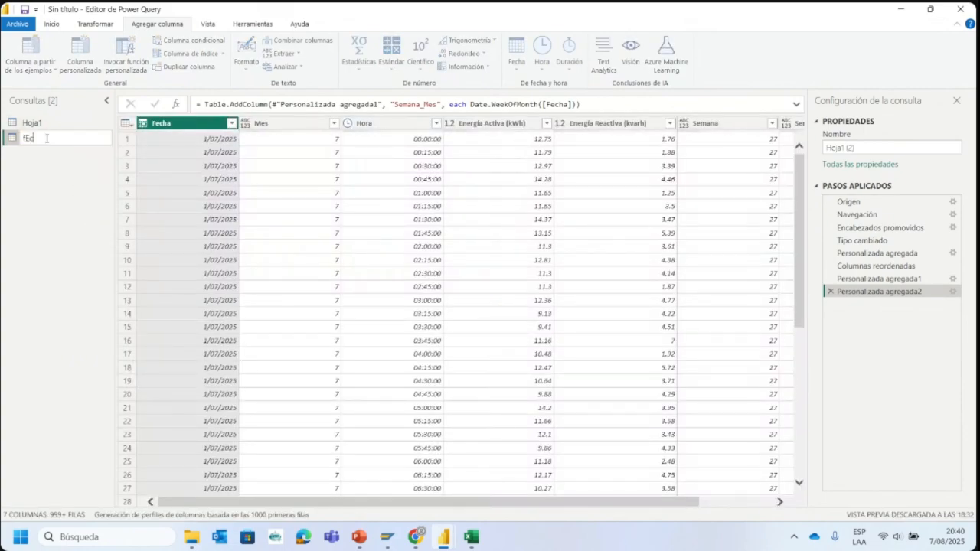
type("F")
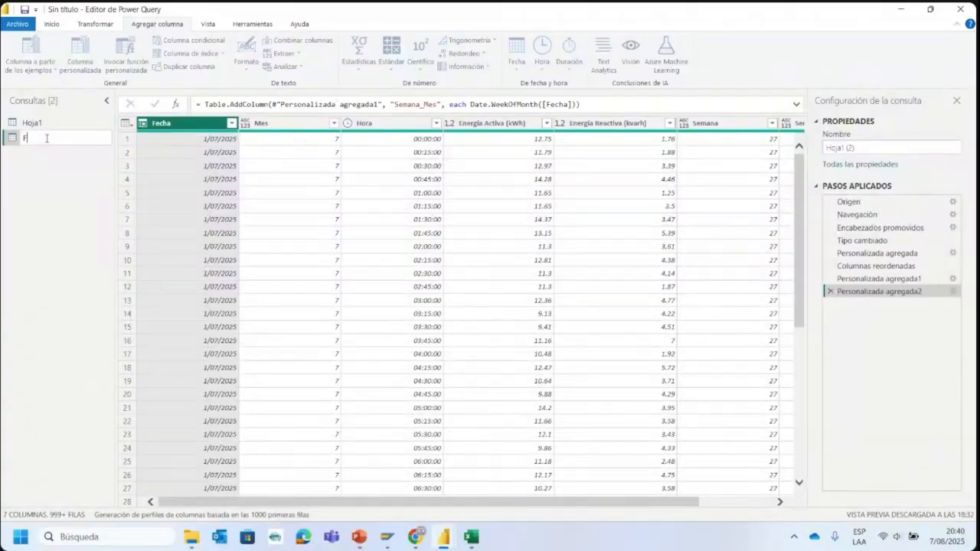
type("echa")
key("Return")
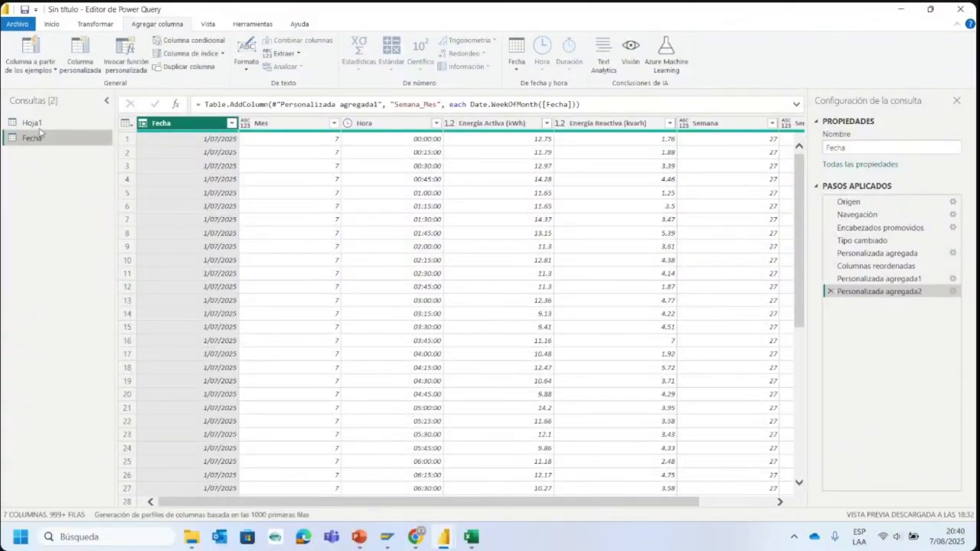
- Rename the original Hoja1 query Consumo
left_click(37, 123)
double_click(38, 123)
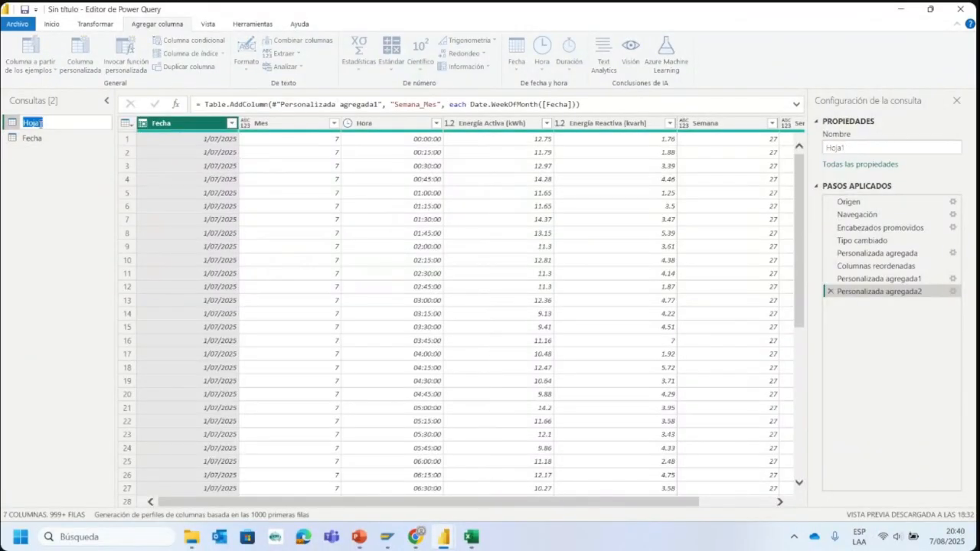
type("Consumo")
key("Return")
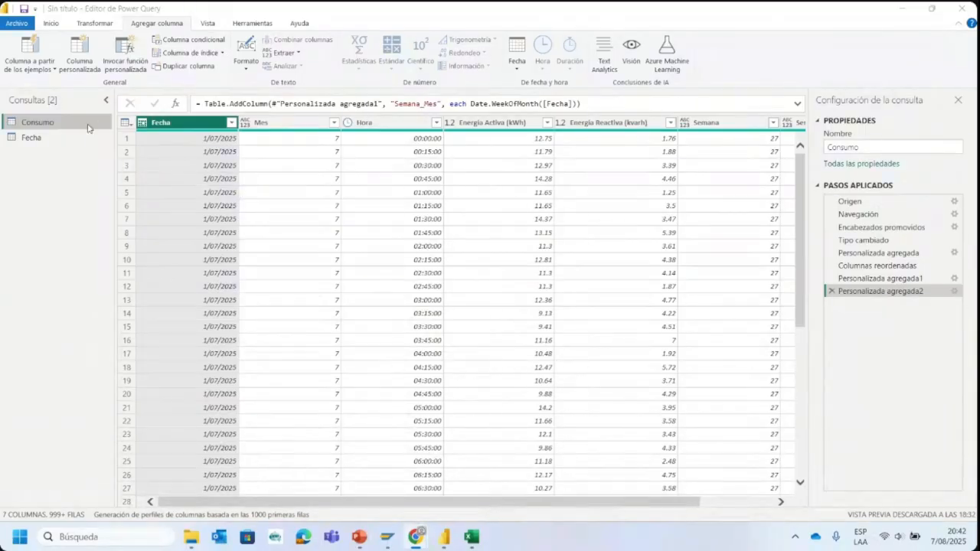
- Remove the Mes, Hora and Energía Activa (kWh) columns from the Fecha query
left_click(30, 143)
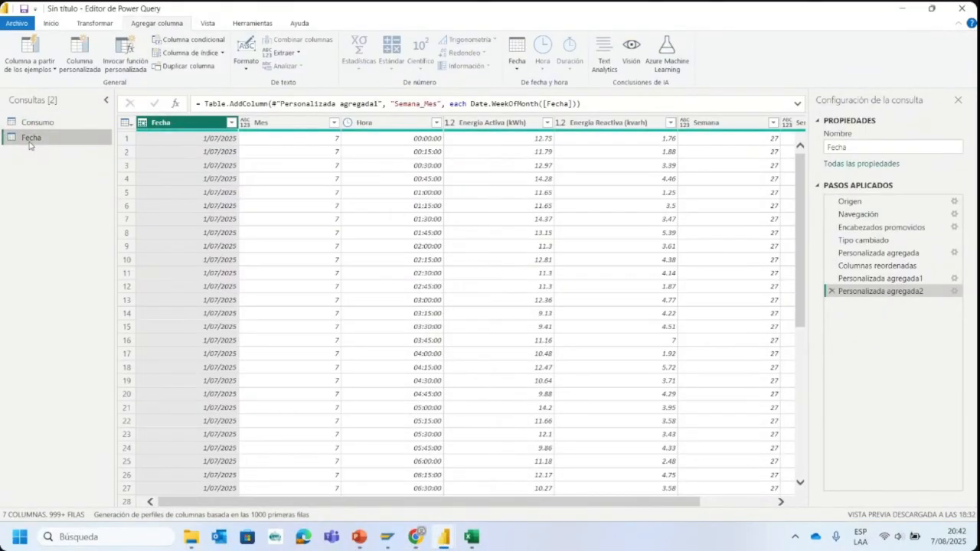
right_click(215, 128)
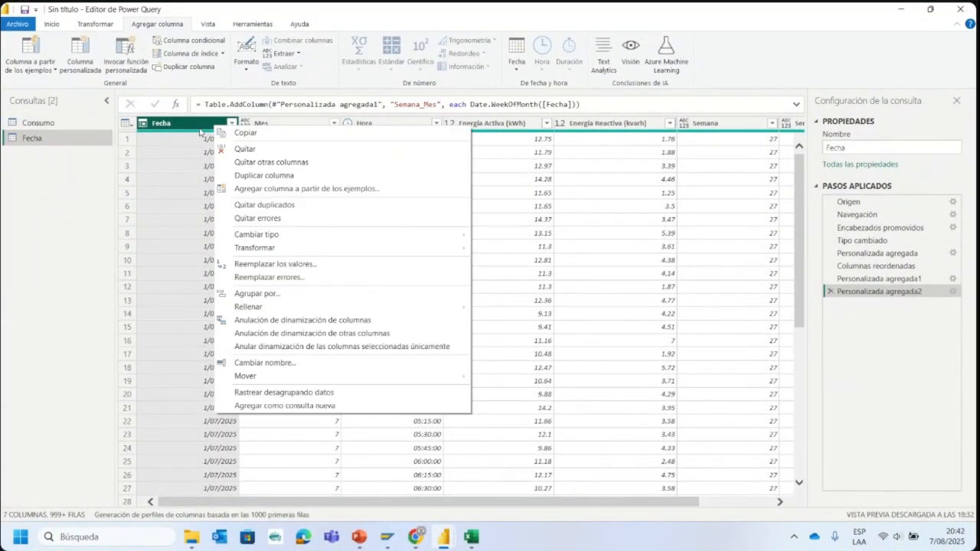
right_click(180, 127)
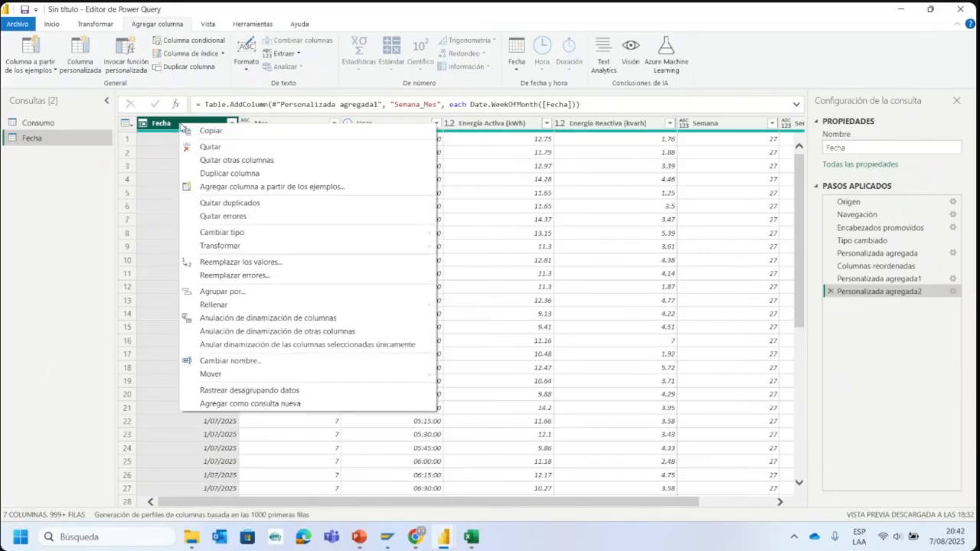
left_click(172, 127)
left_click(264, 124)
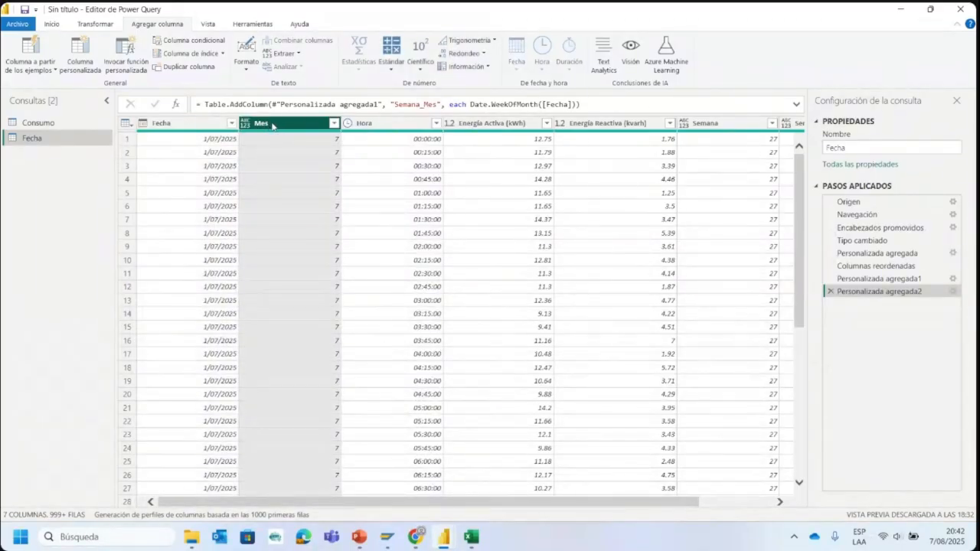
right_click(273, 127)
left_click(312, 149)
right_click(302, 126)
left_click(330, 154)
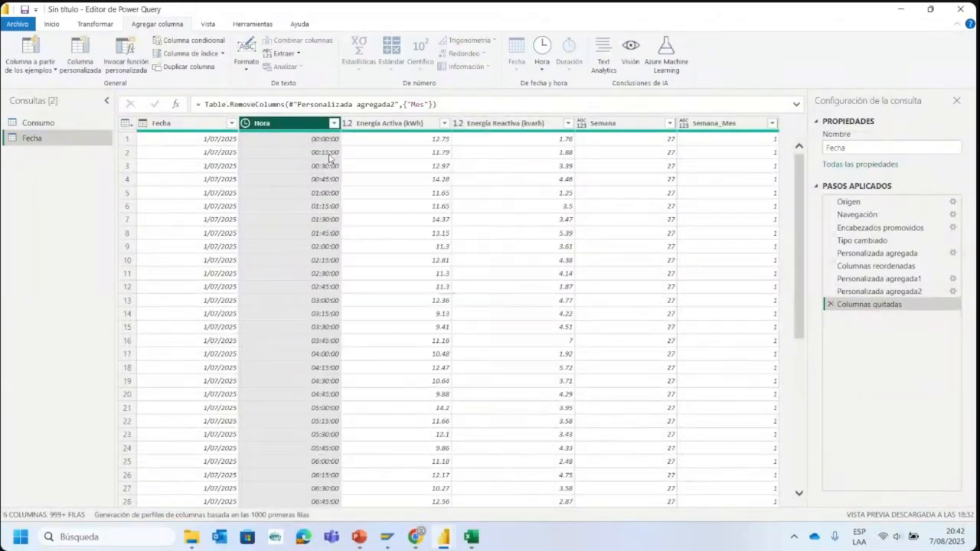
right_click(307, 126)
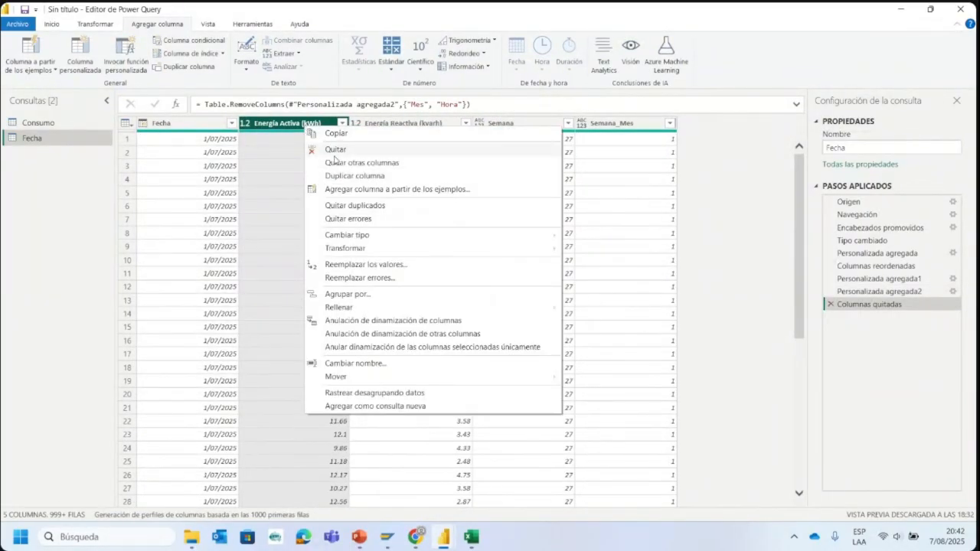
left_click(334, 155)
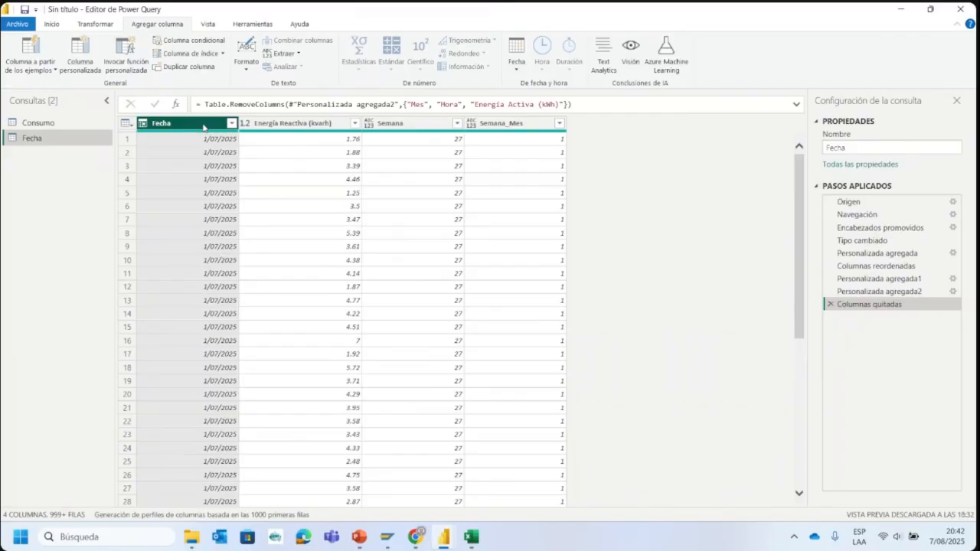
- Remove all remaining columns except Fecha from the Fecha query and look through its rows
right_click(203, 127)
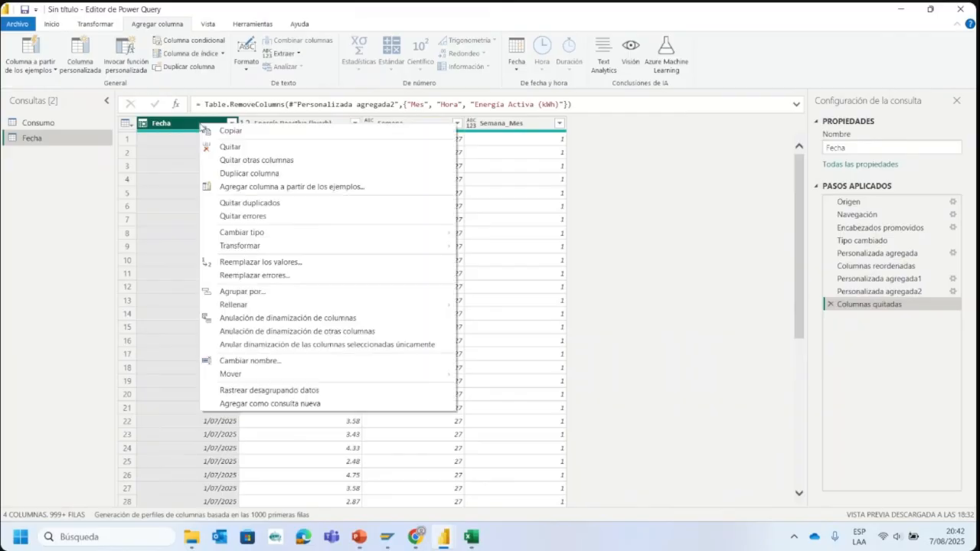
left_click(253, 160)
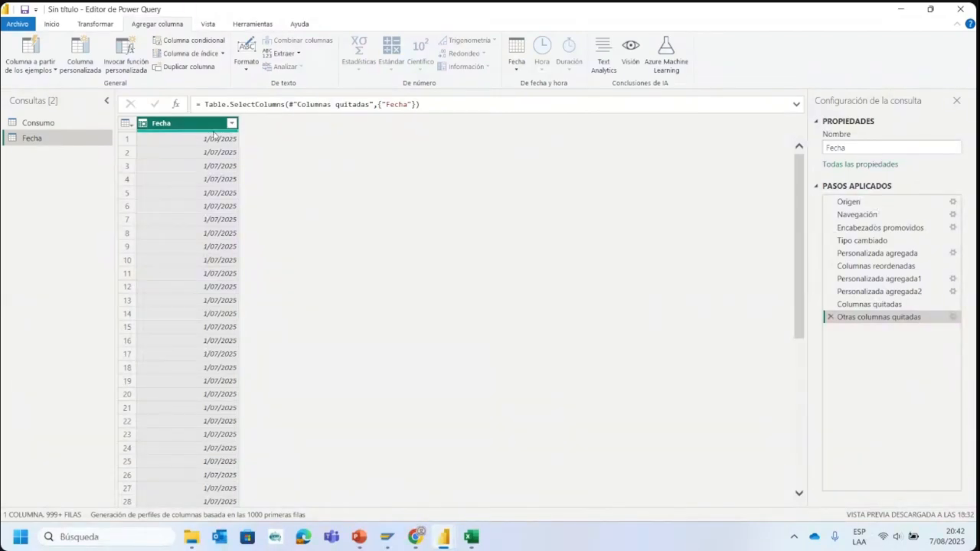
scroll(230, 199, "down", 5)
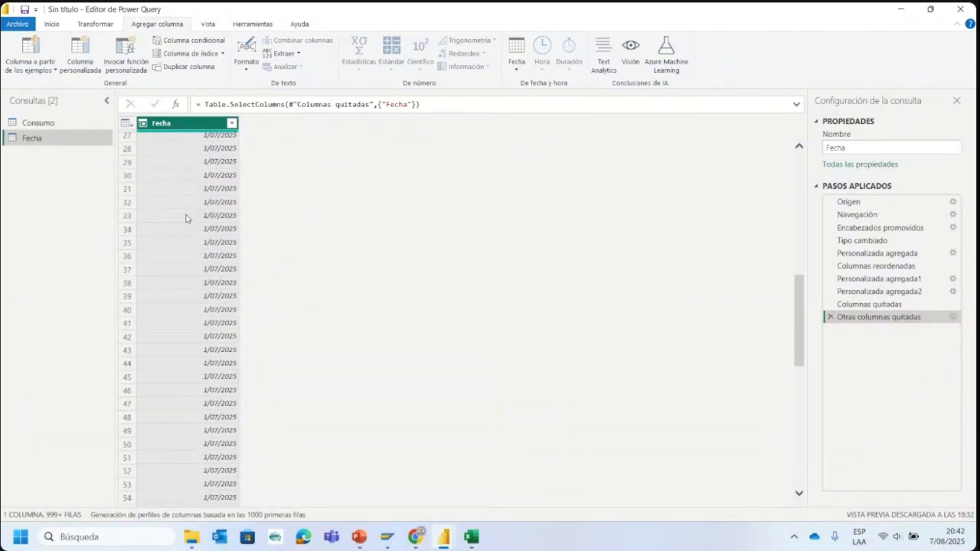
scroll(219, 245, "up", 5)
scroll(222, 219, "down", 10)
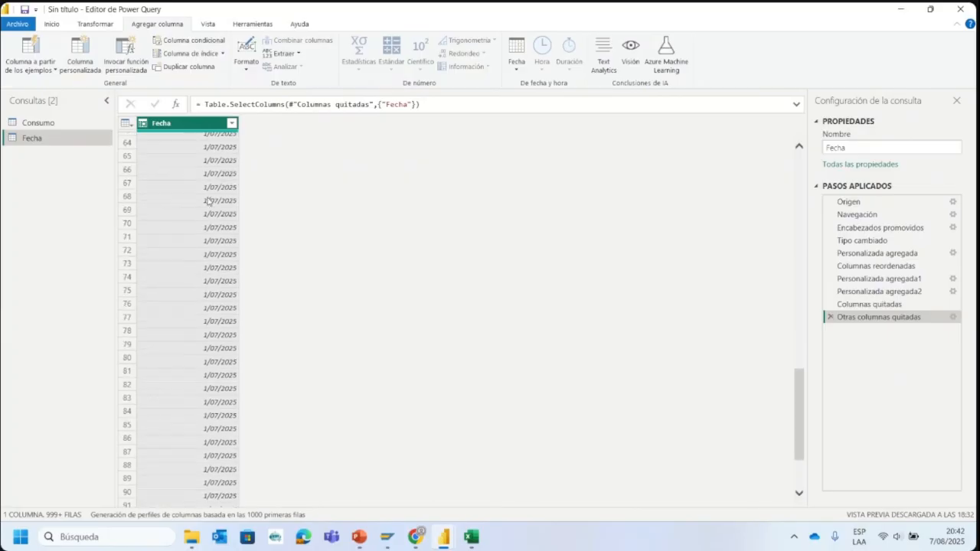
scroll(217, 202, "up", 9)
scroll(218, 195, "up", 2)
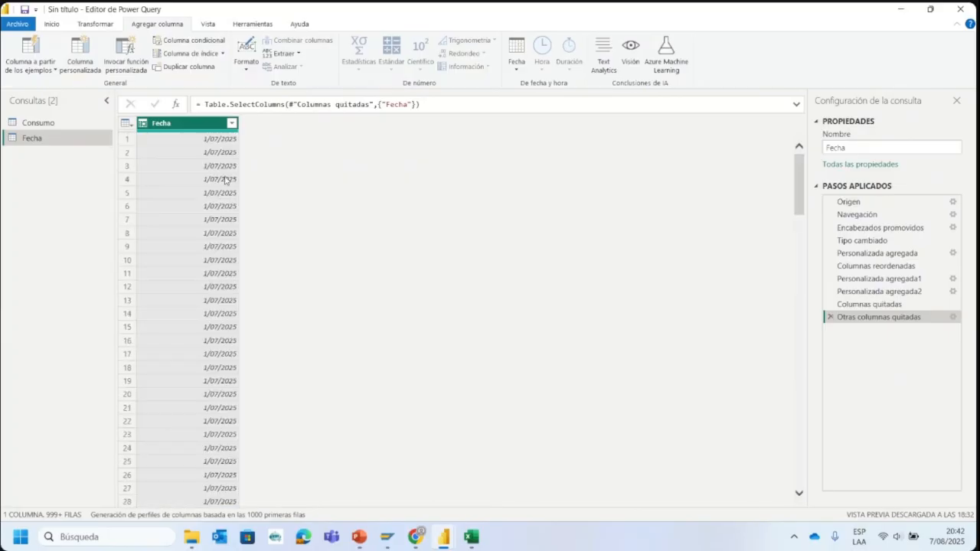
- Compare the columns of the Consumo query with the Fecha query and check the Fecha column for repeated dates
left_click(46, 123)
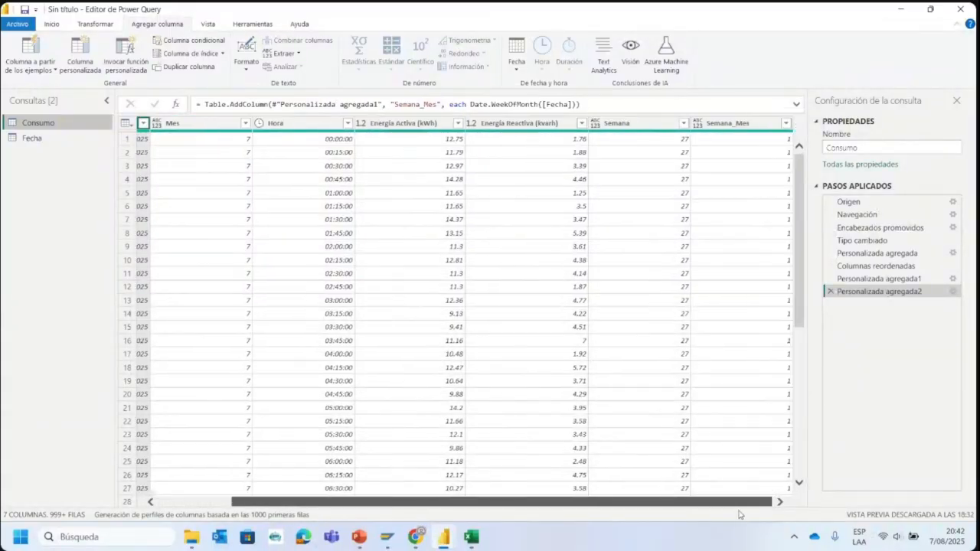
left_click(55, 141)
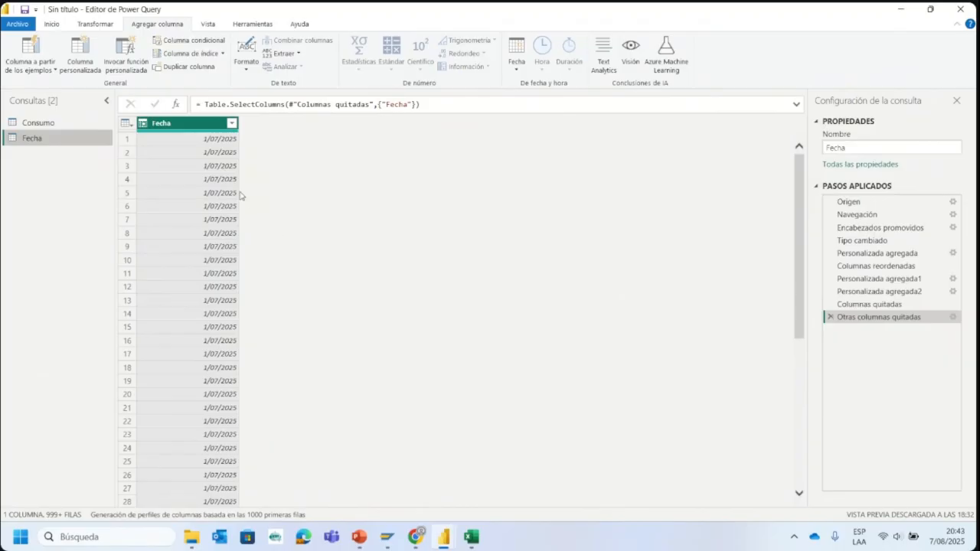
left_click(230, 124)
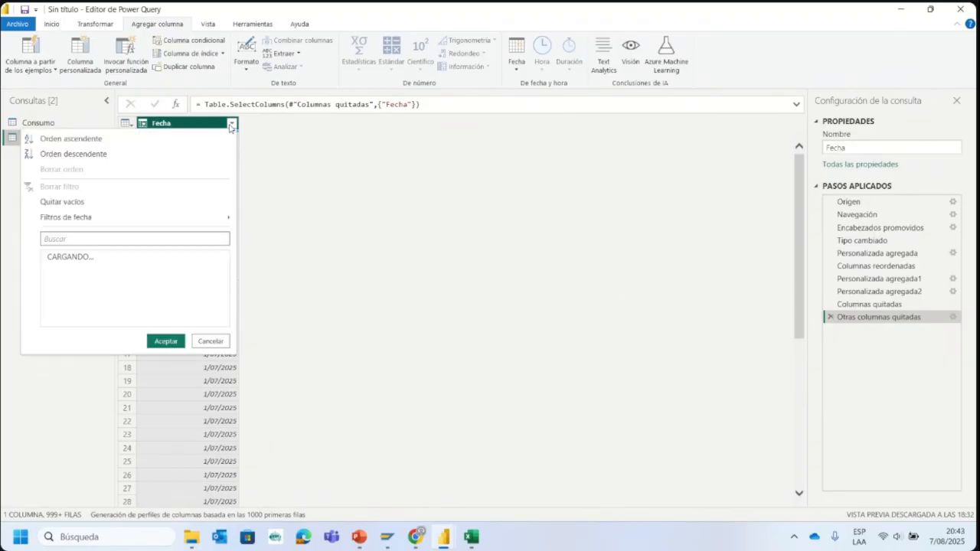
left_click(335, 227)
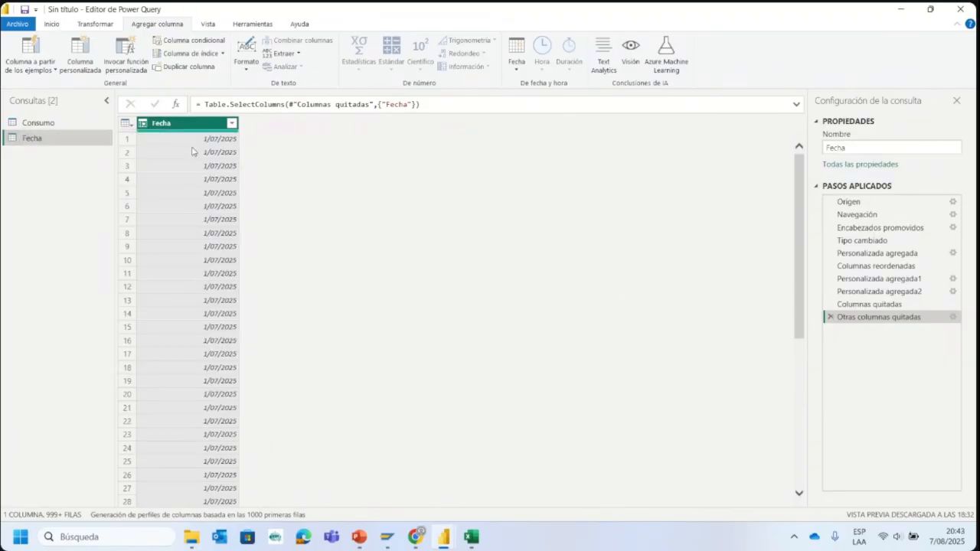
scroll(216, 179, "down", 3)
scroll(216, 180, "up", 3)
scroll(207, 167, "down", 10)
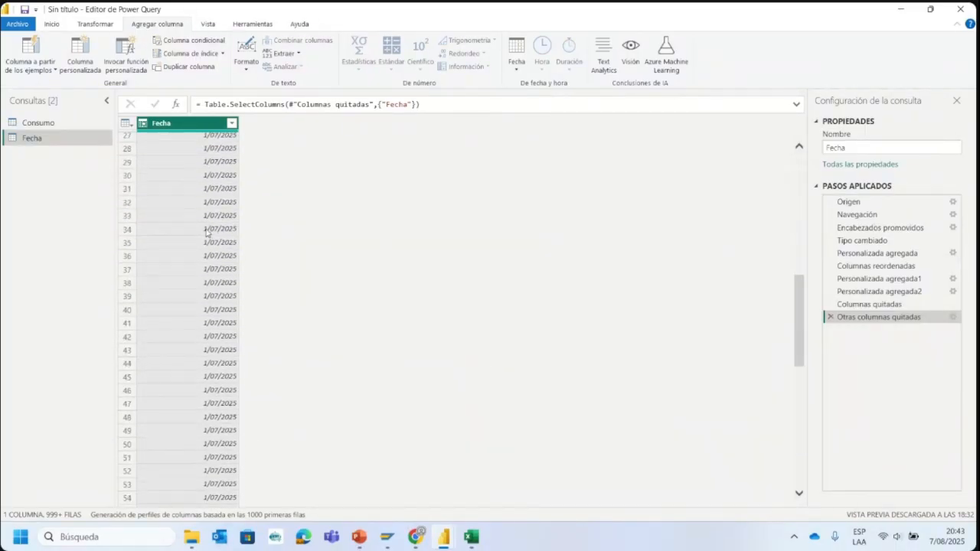
scroll(184, 222, "up", 8)
scroll(193, 201, "up", 2)
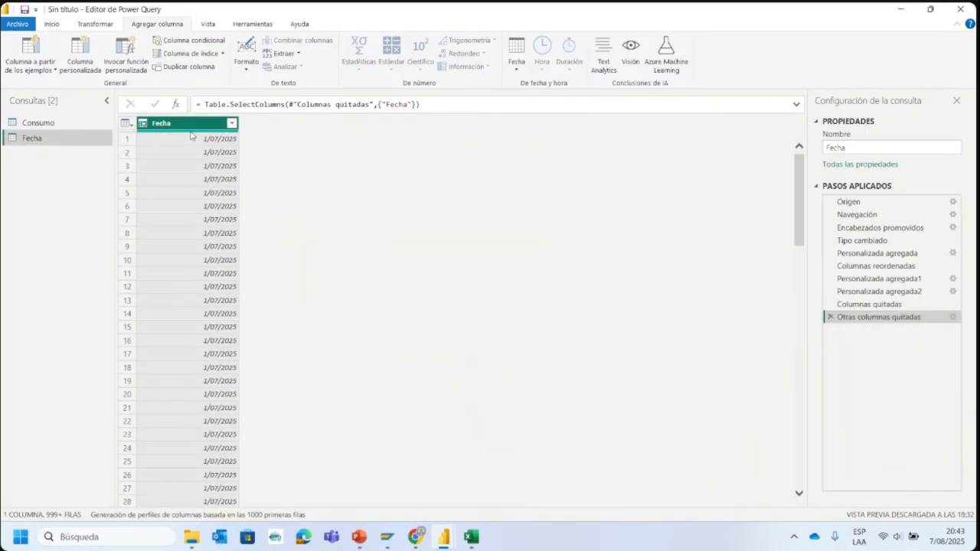
- Remove the duplicate dates from the Fecha column of the Fecha query
right_click(193, 128)
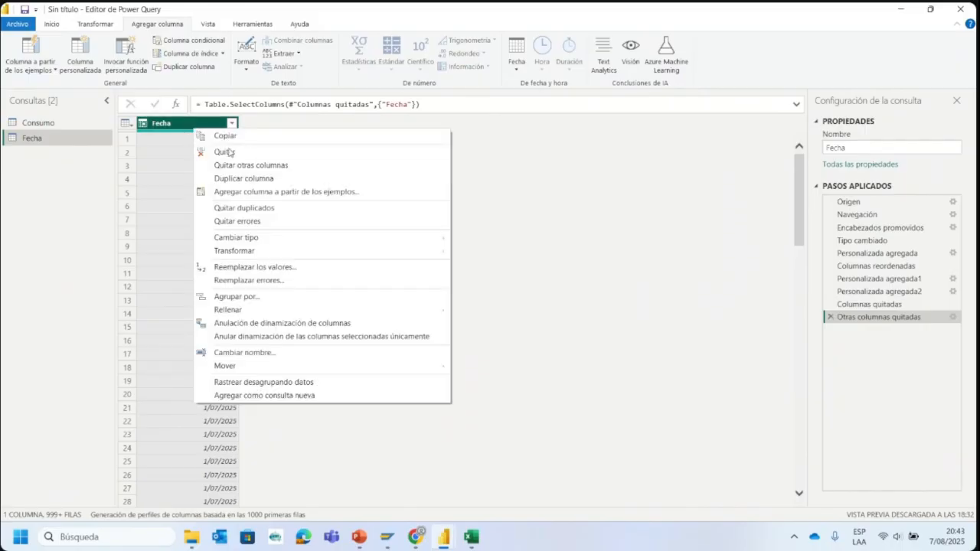
left_click(160, 134)
right_click(178, 128)
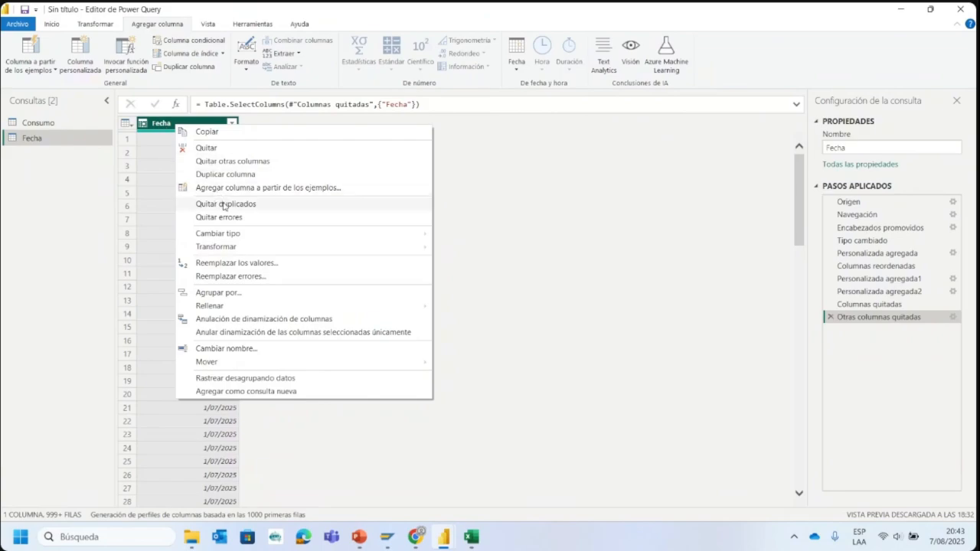
left_click(483, 190)
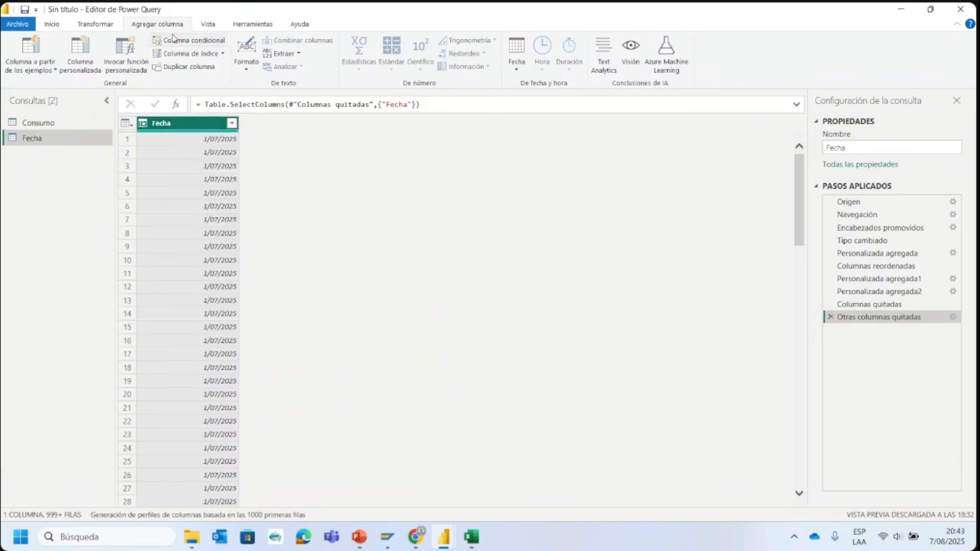
left_click(59, 24)
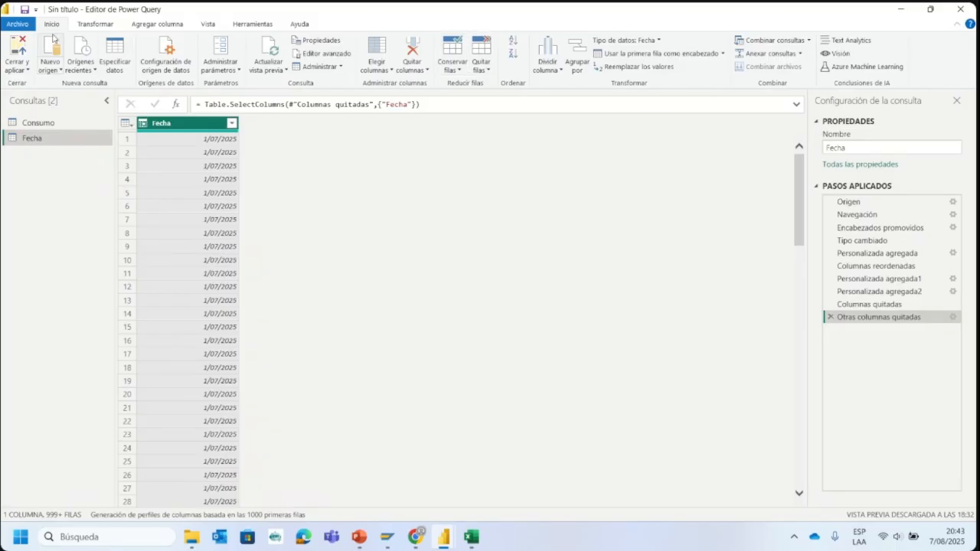
left_click(481, 60)
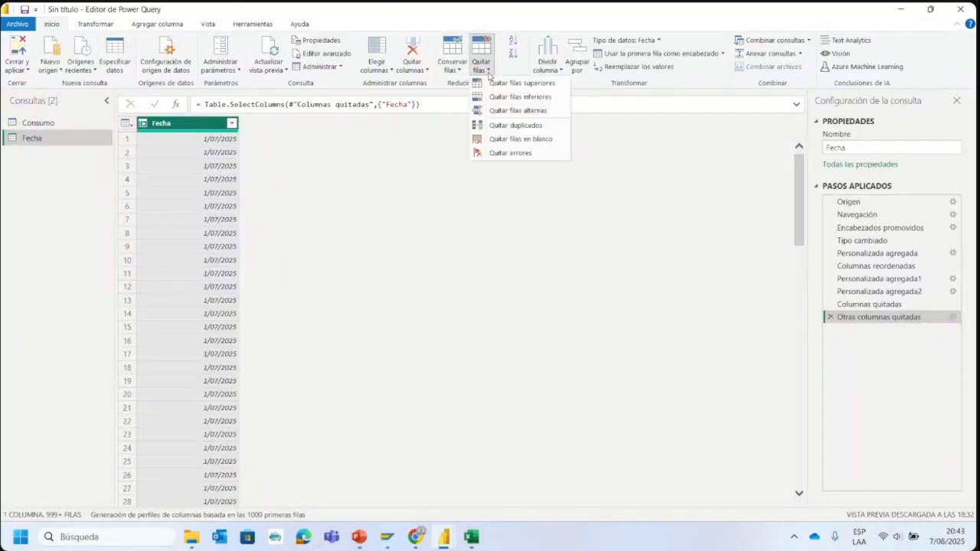
left_click(536, 126)
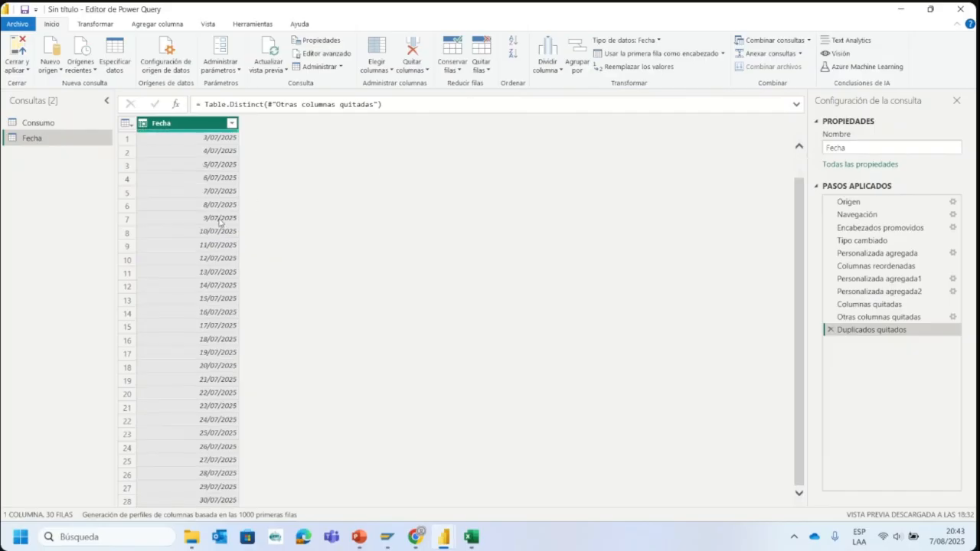
- Review the list of distinct dates available for filtering in the Fecha column
left_click(232, 125)
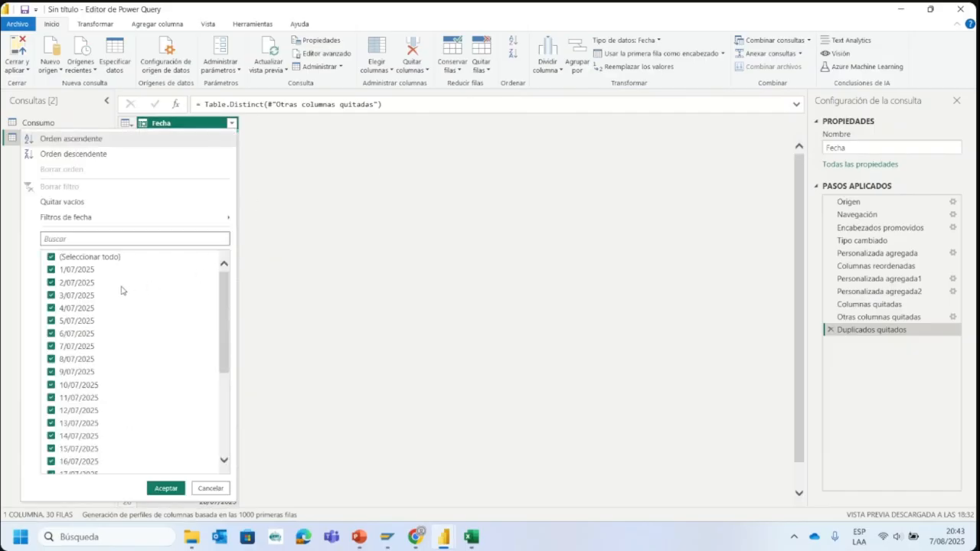
scroll(122, 322, "down", 5)
scroll(79, 467, "up", 5)
scroll(69, 307, "down", 5)
scroll(72, 464, "up", 3)
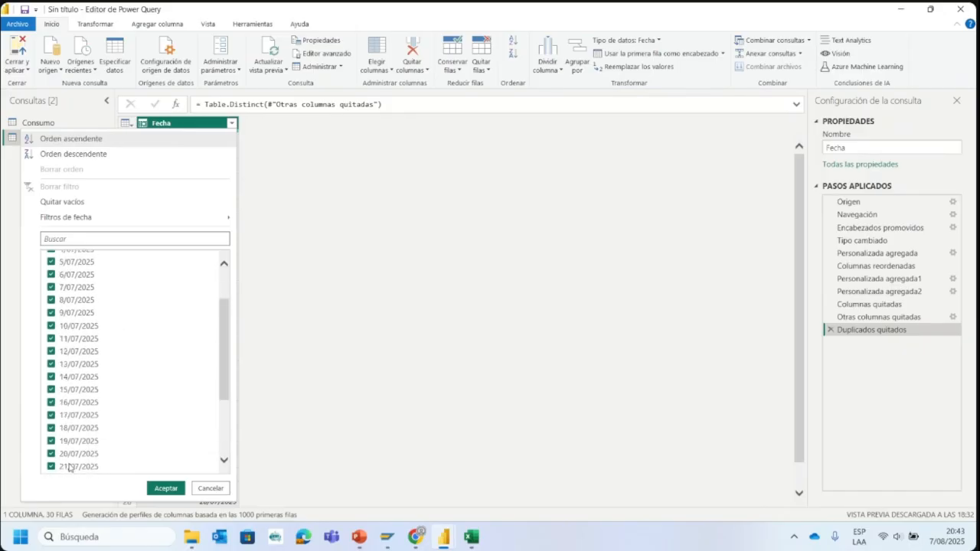
left_click(429, 227)
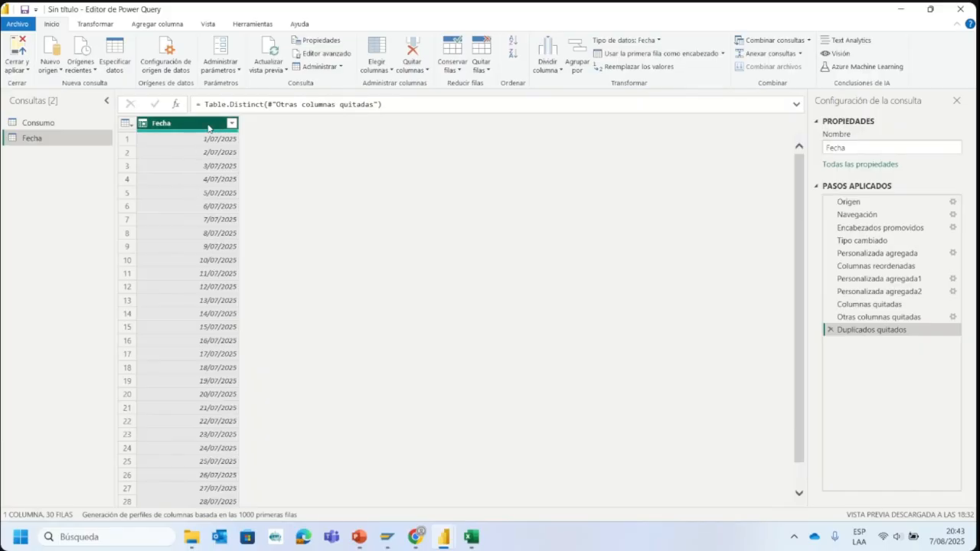
- Start a custom column in the Fecha query and name it Semana
left_click(162, 25)
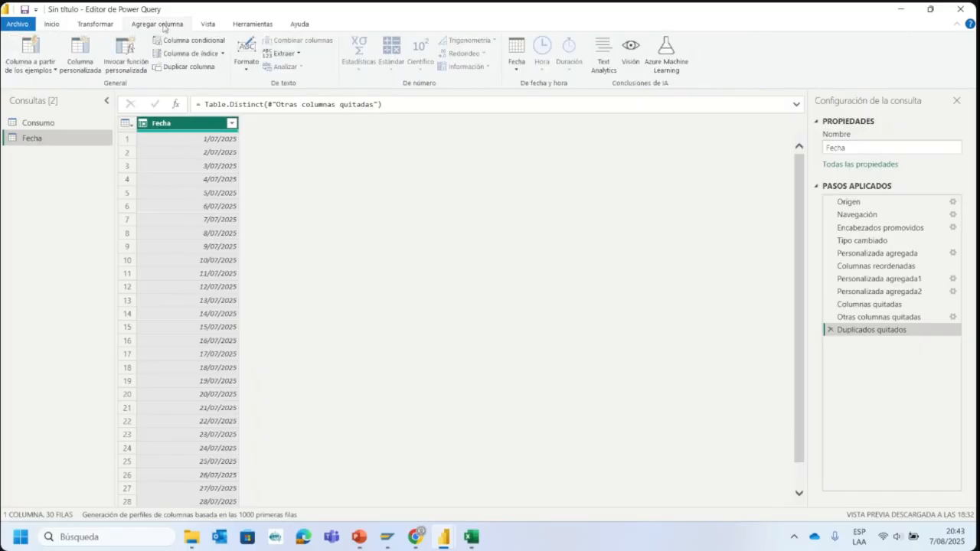
left_click(82, 64)
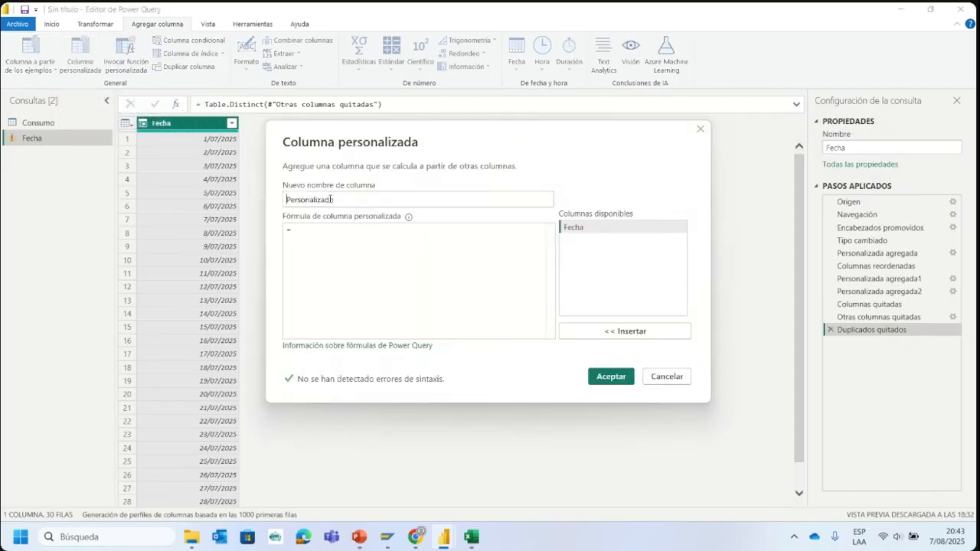
left_click_drag(330, 199, 254, 204)
type("Semana")
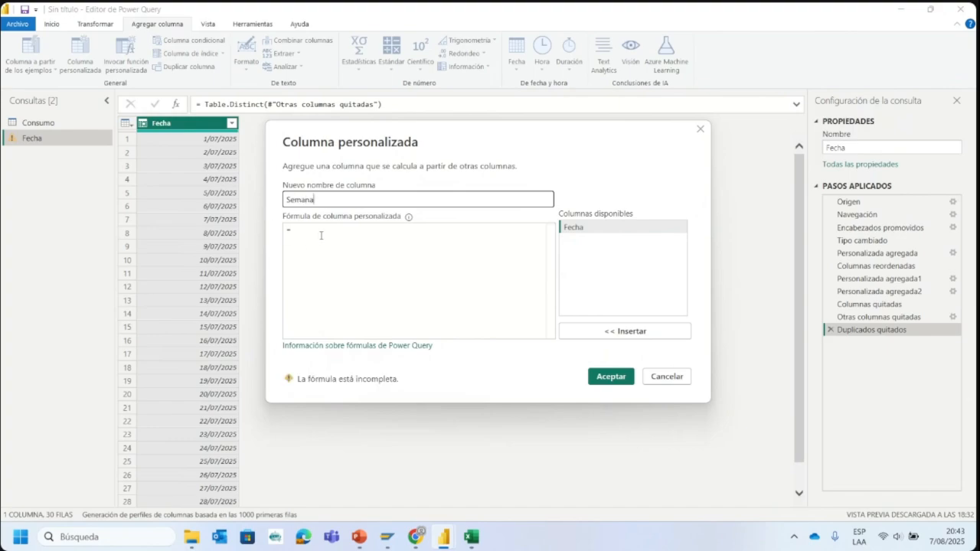
- Define the Semana column with the formula Date.WeekofMonth([Fecha]) and add it to the Fecha query
left_click(321, 235)
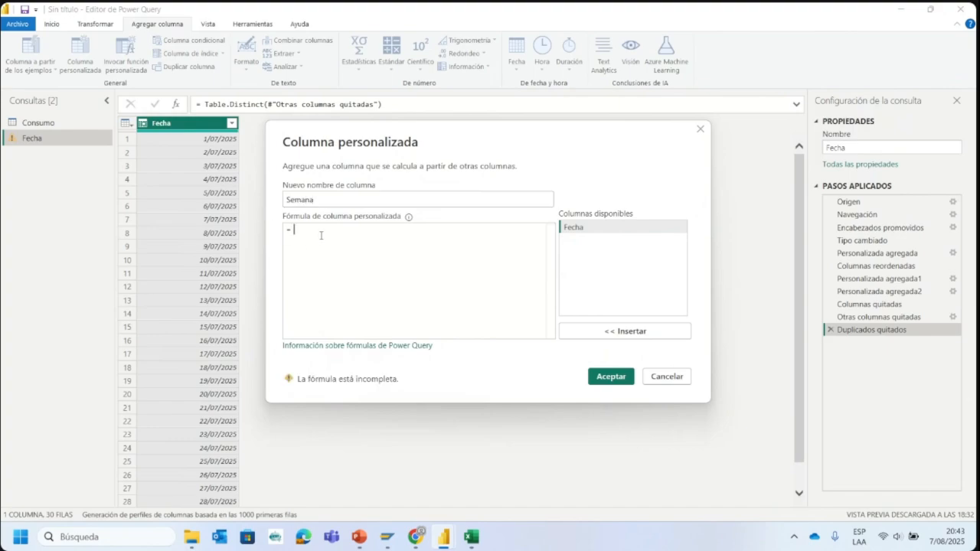
type("Date.We")
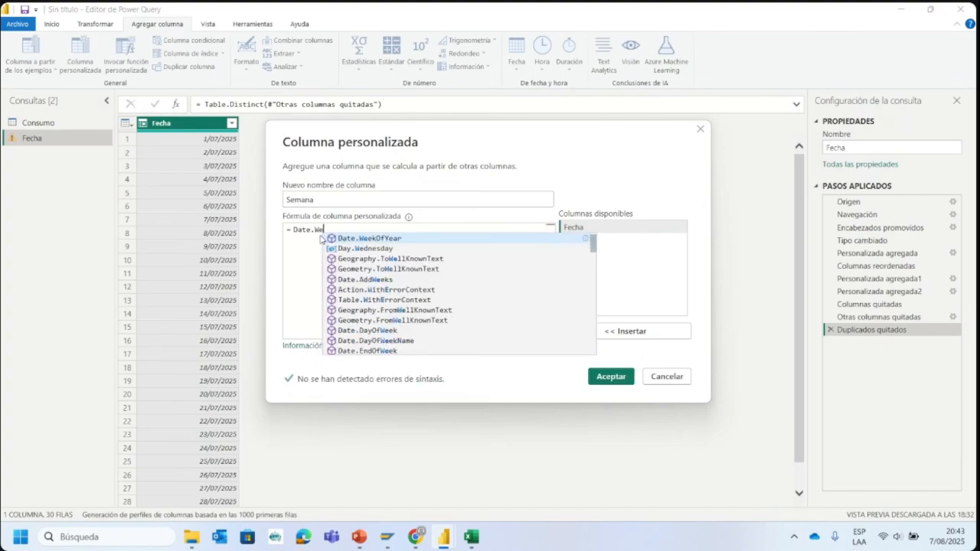
type("ejko")
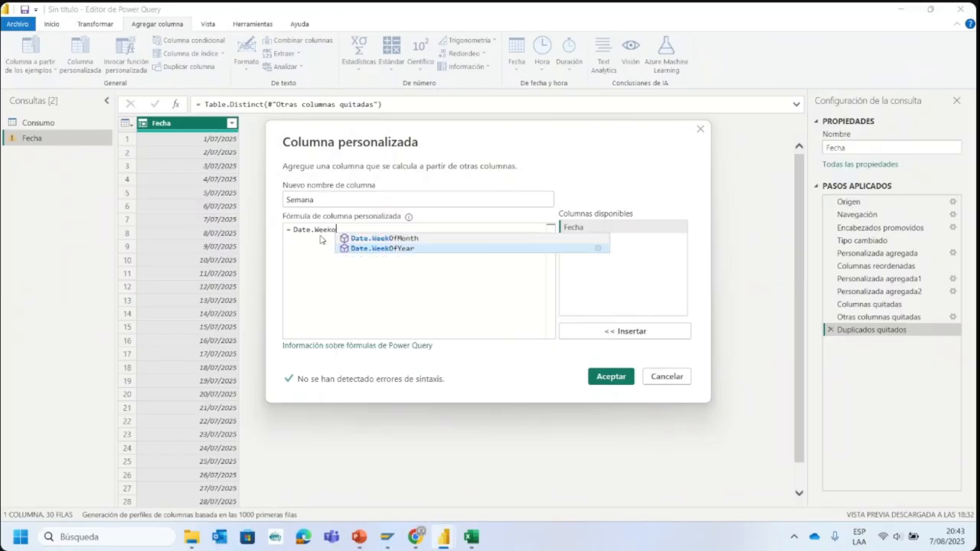
type("fMon")
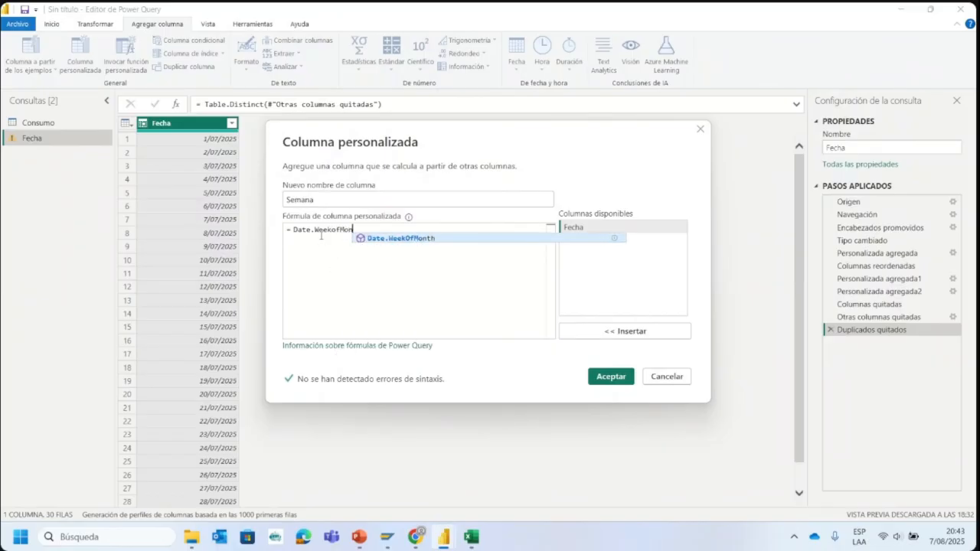
type("th(")
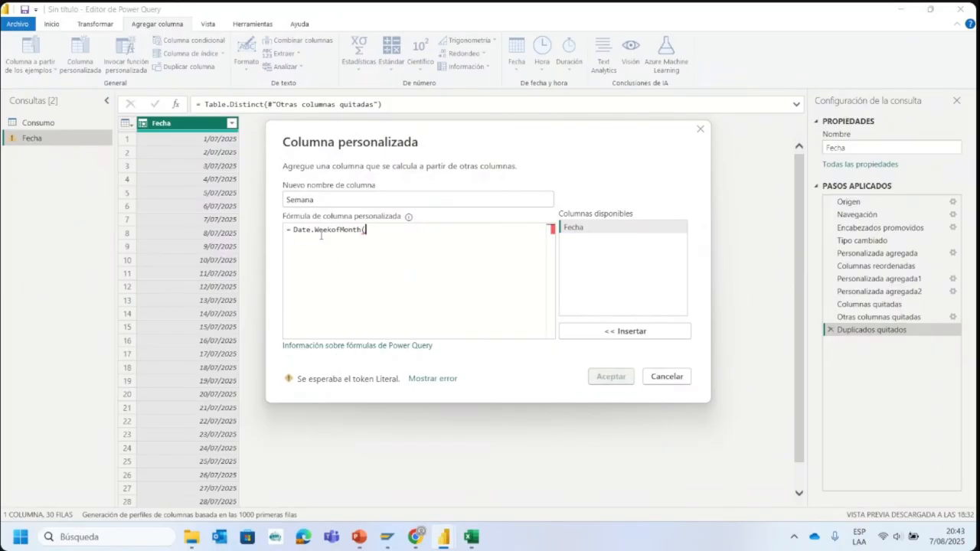
left_click(604, 231)
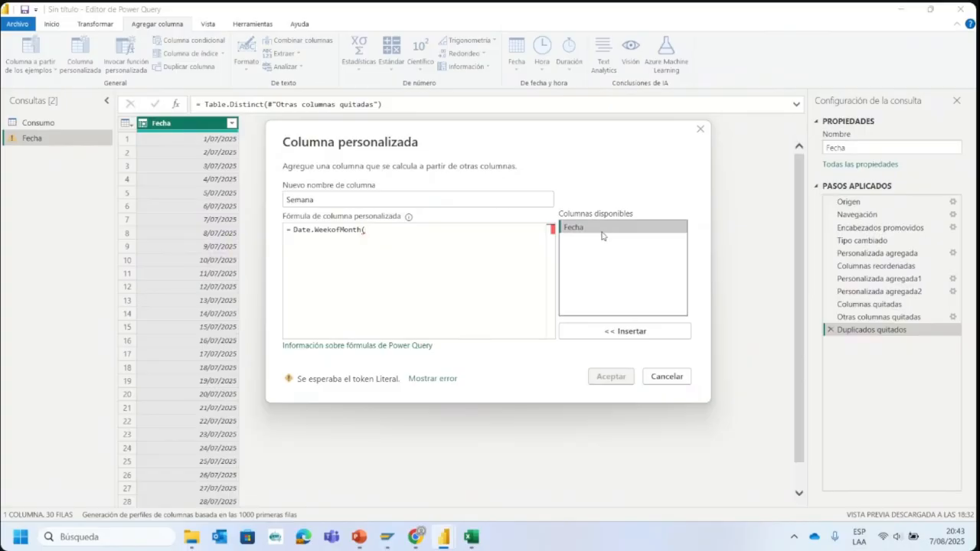
left_click(618, 331)
type(")")
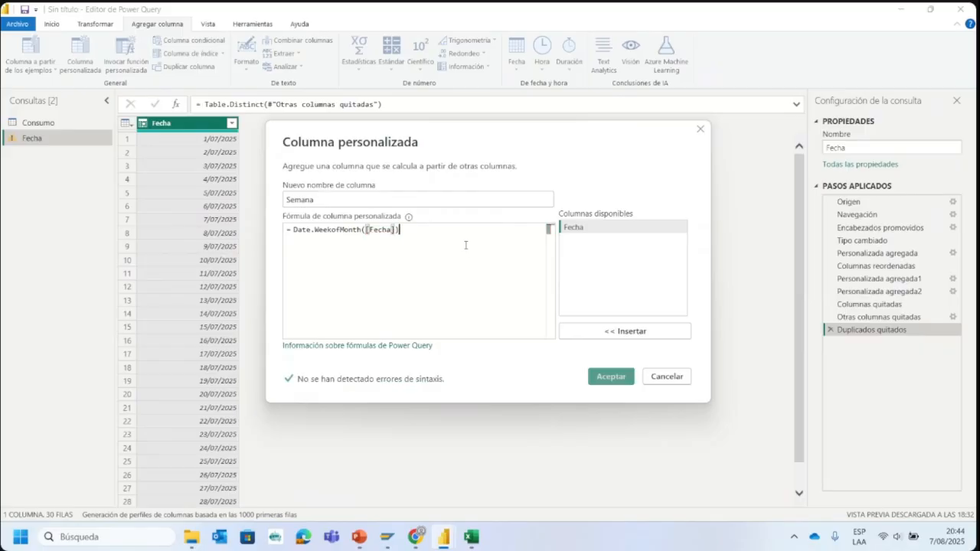
left_click(608, 378)
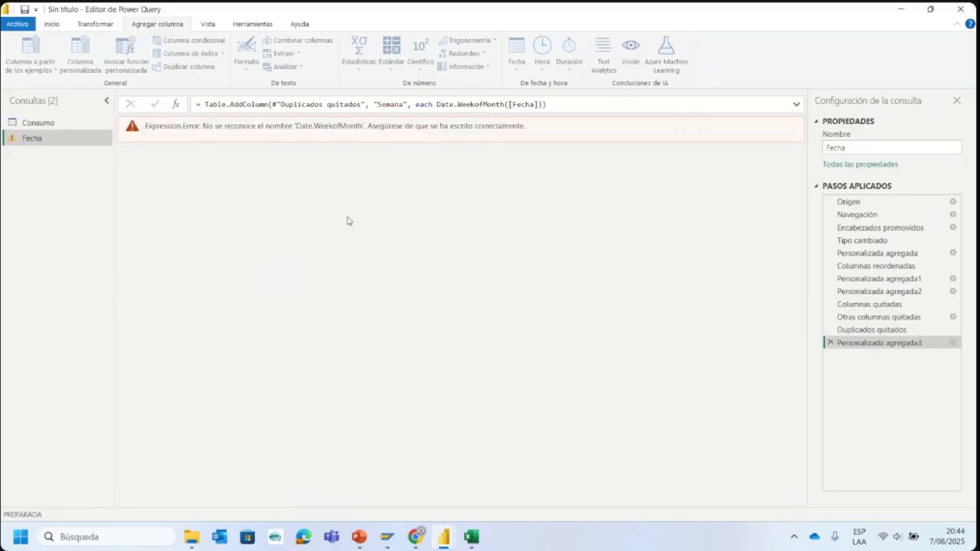
- Inspect the Semana column's formula and the results of the earlier applied steps in the Fecha query
double_click(888, 344)
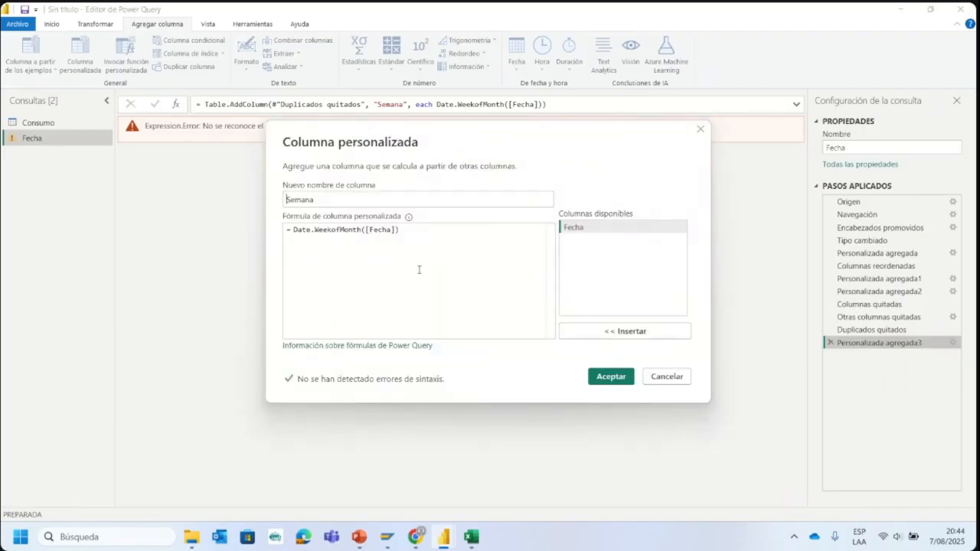
left_click(700, 131)
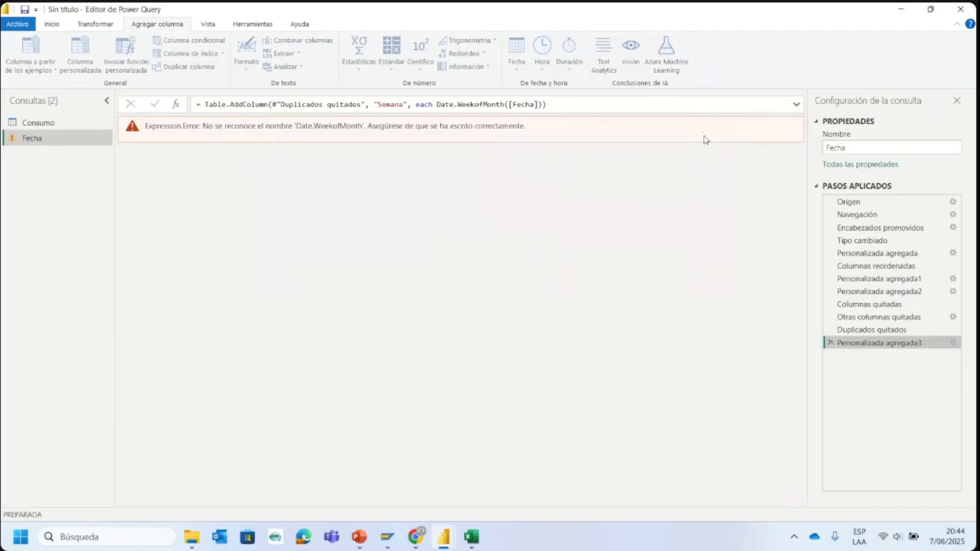
left_click(906, 306)
left_click(888, 291)
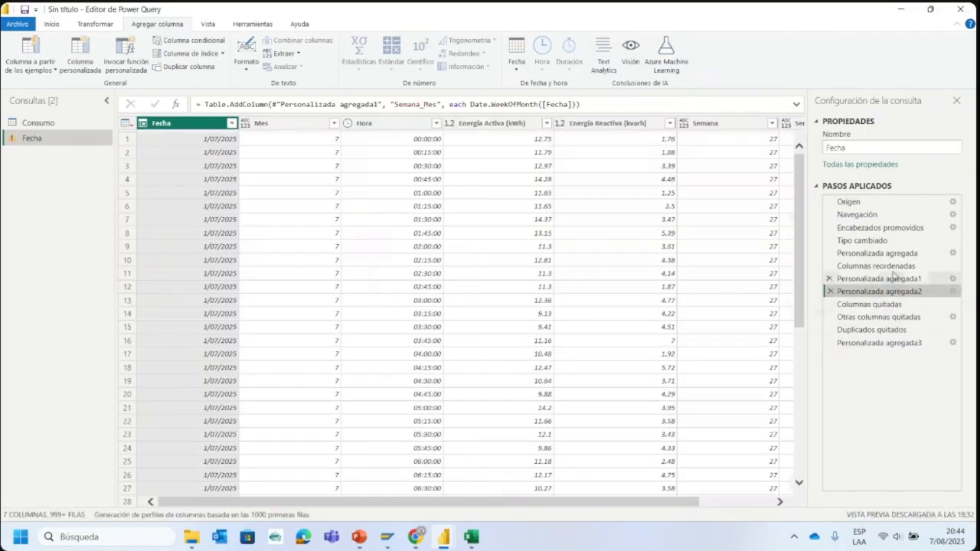
left_click(886, 266)
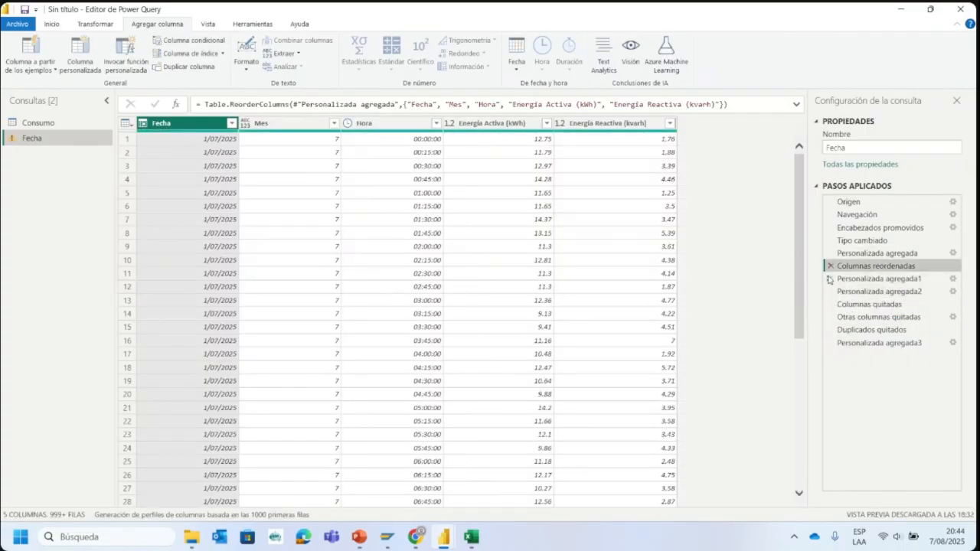
left_click(852, 319)
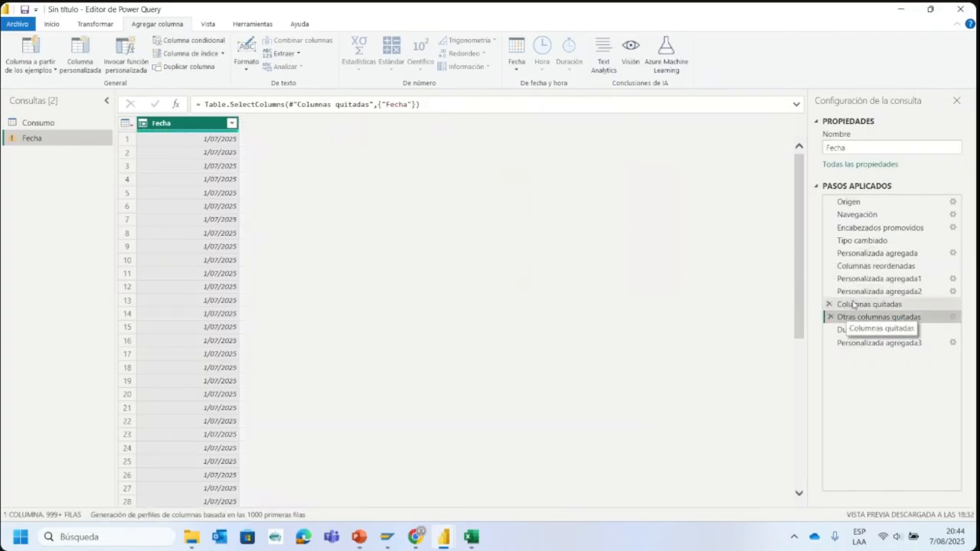
left_click(853, 305)
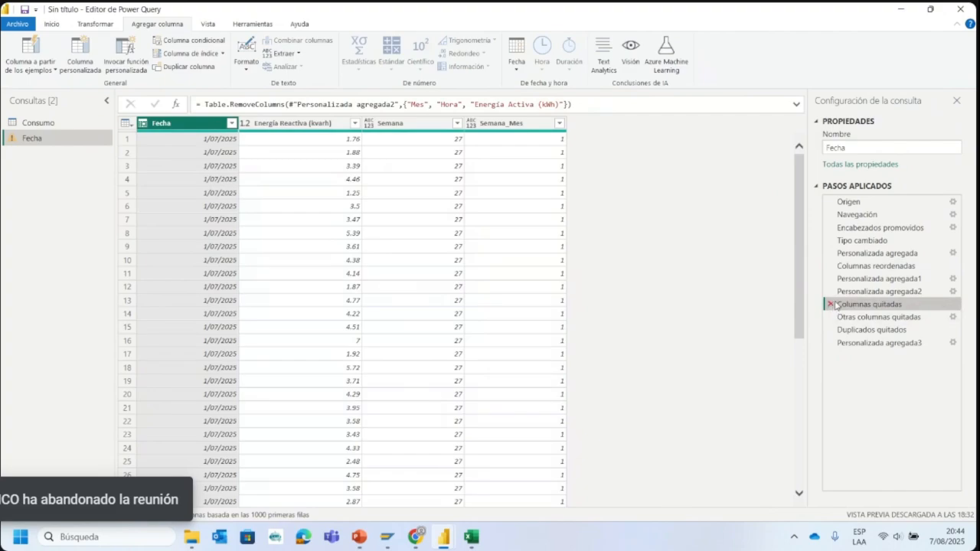
- Delete the applied steps that add Semana_Mes and the week-of-year Semana column in the Fecha query
left_click(830, 292)
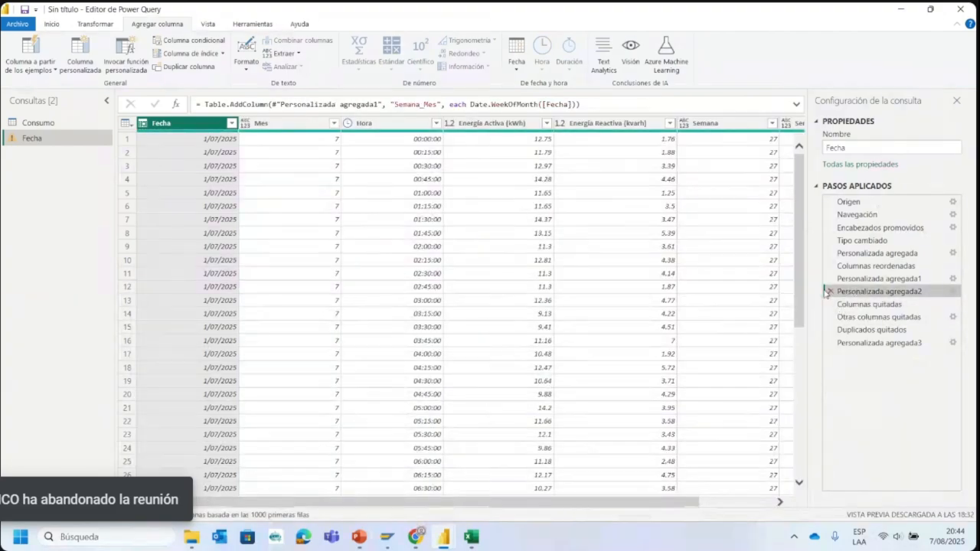
left_click(828, 291)
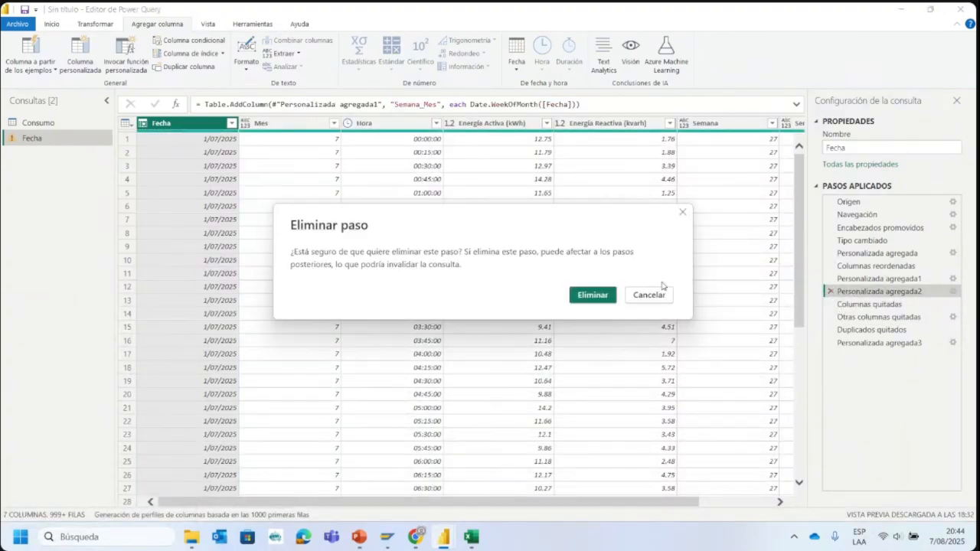
left_click(593, 294)
left_click(831, 280)
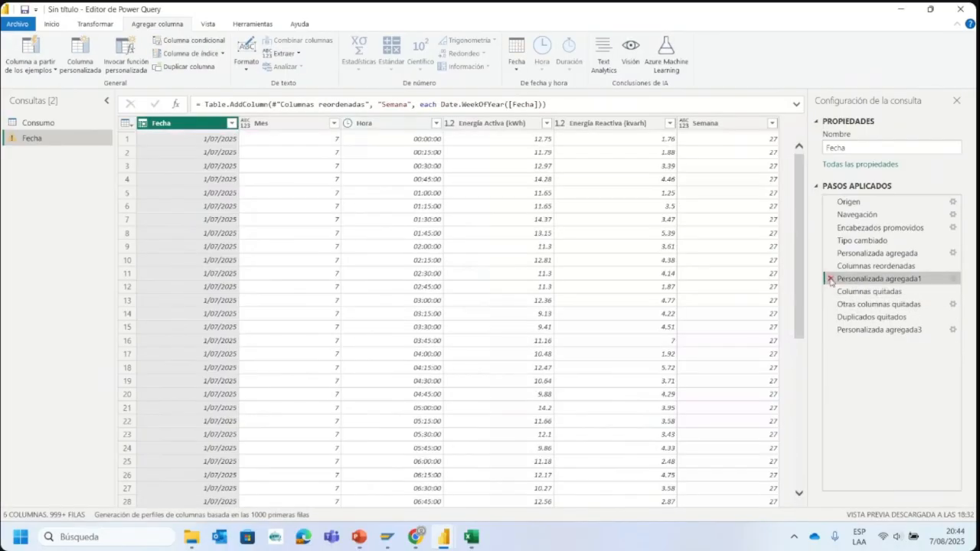
left_click(830, 280)
left_click(597, 298)
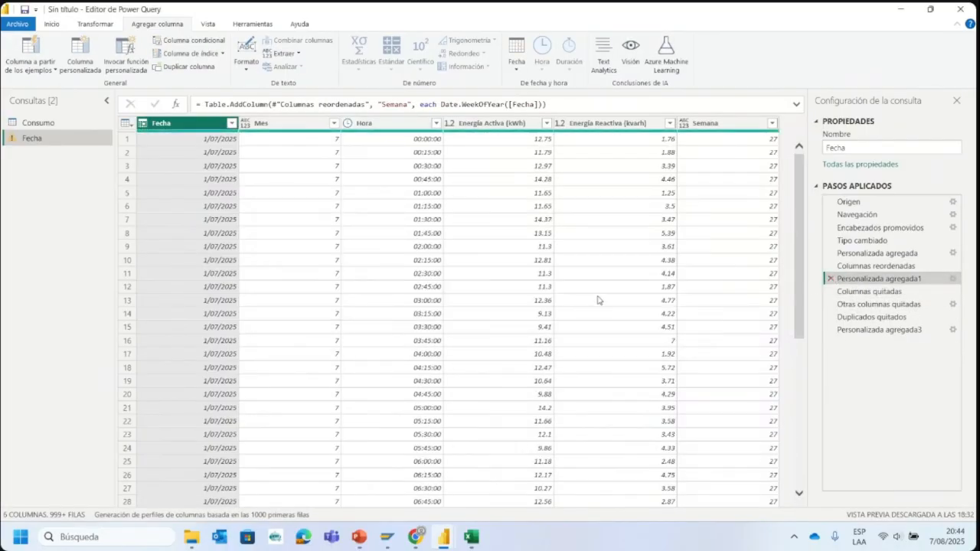
- Delete the column reordering step and the step that adds the Mes column from the Fecha query
left_click(829, 267)
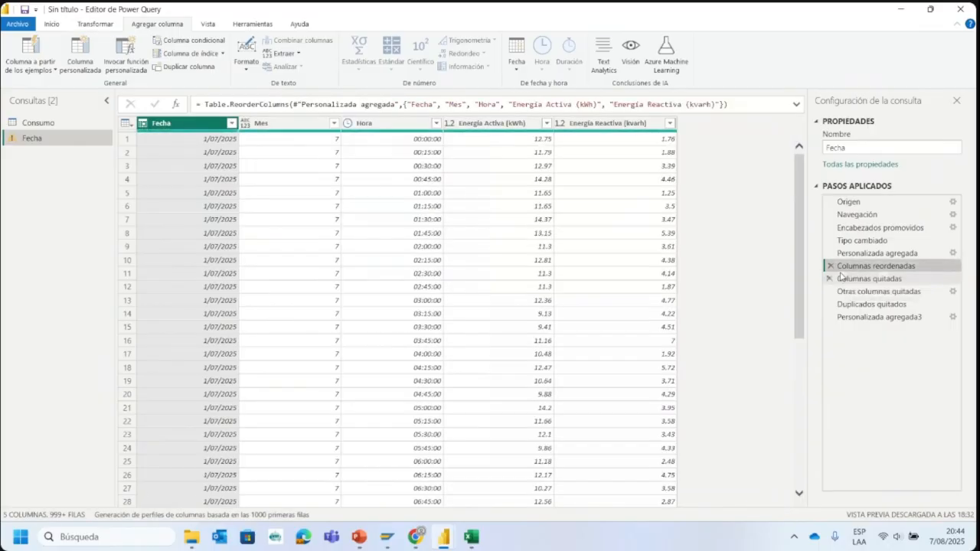
left_click(830, 265)
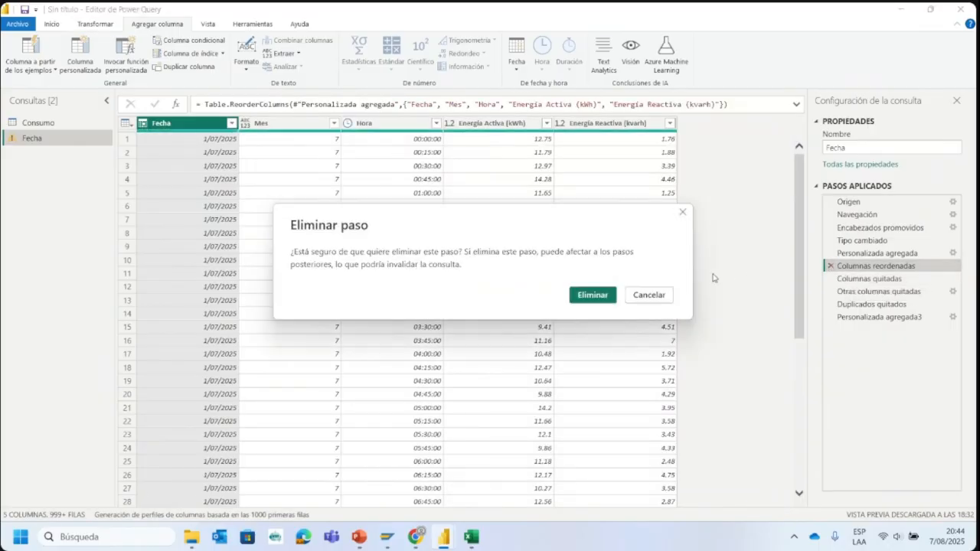
left_click(600, 296)
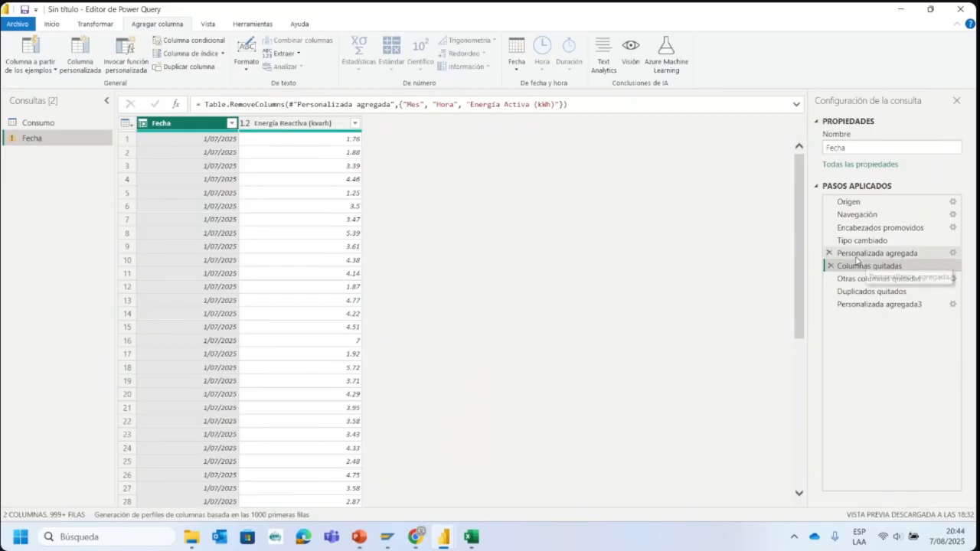
left_click(831, 254)
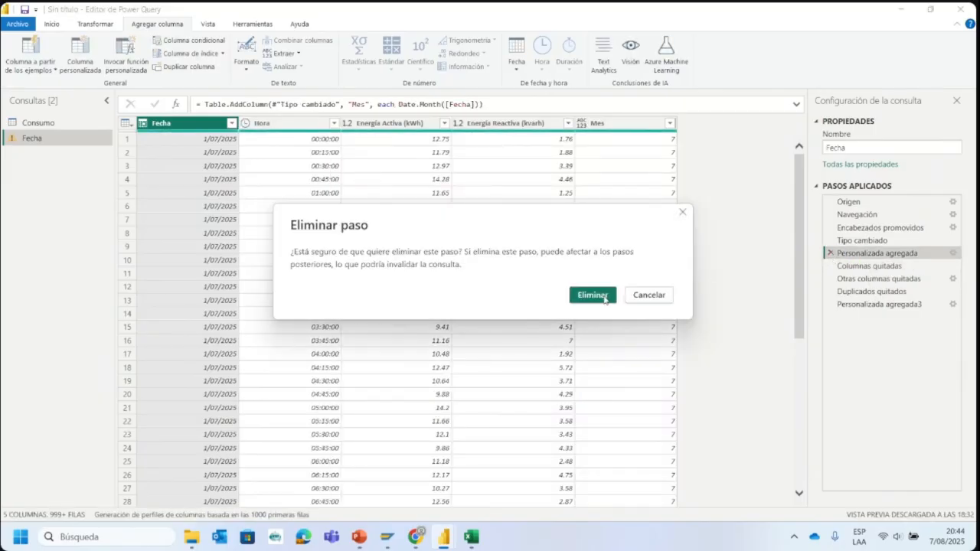
left_click(604, 297)
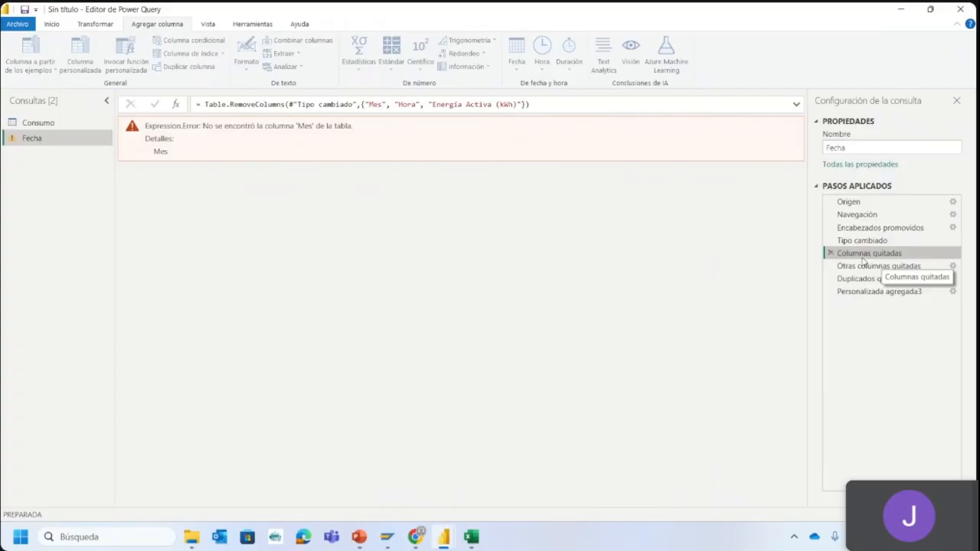
- Delete the Tipo cambiado and Columnas quitadas applied steps from the Fecha query
left_click(869, 267)
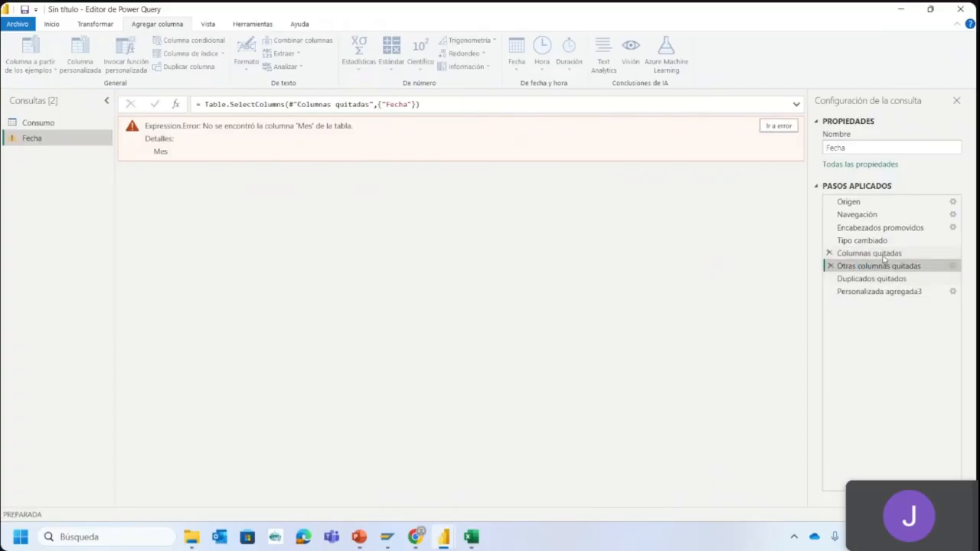
left_click(880, 253)
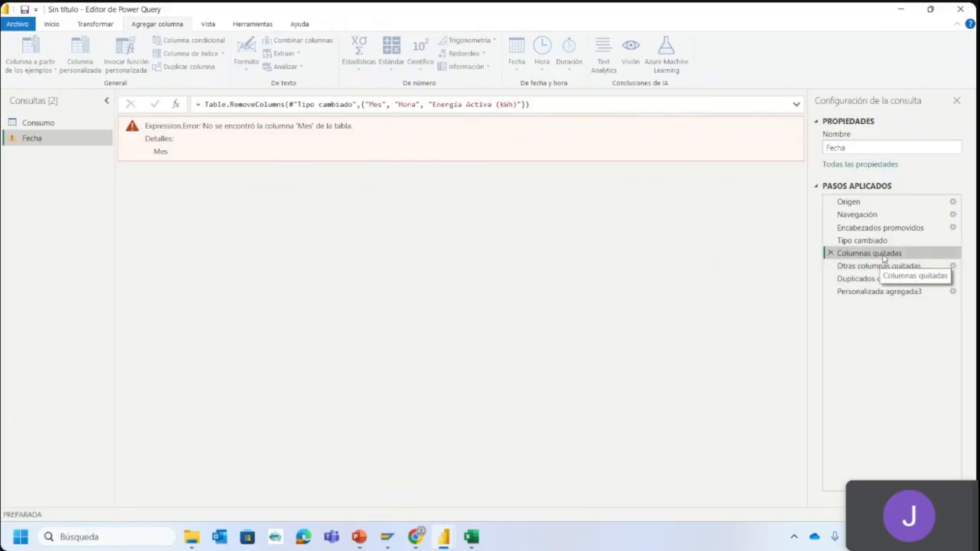
left_click(838, 242)
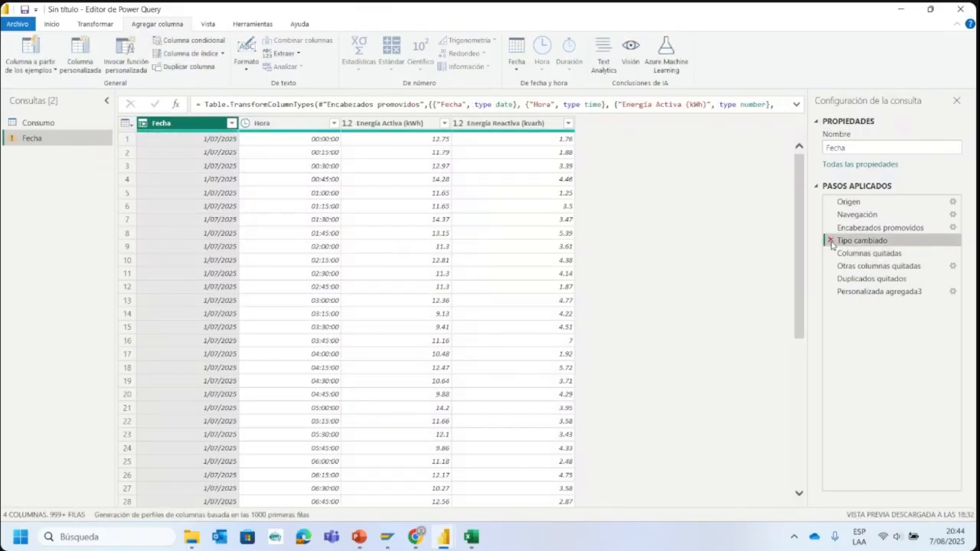
left_click(829, 240)
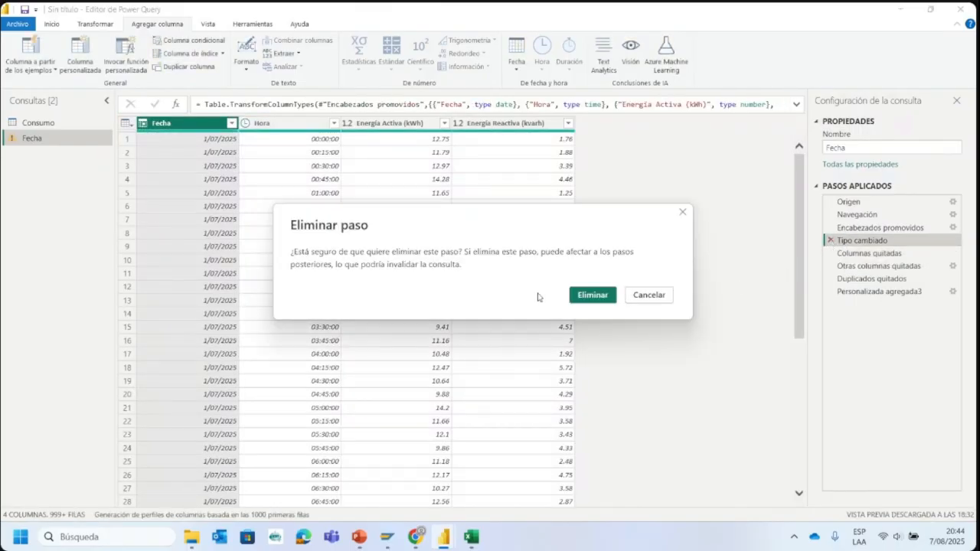
left_click(592, 295)
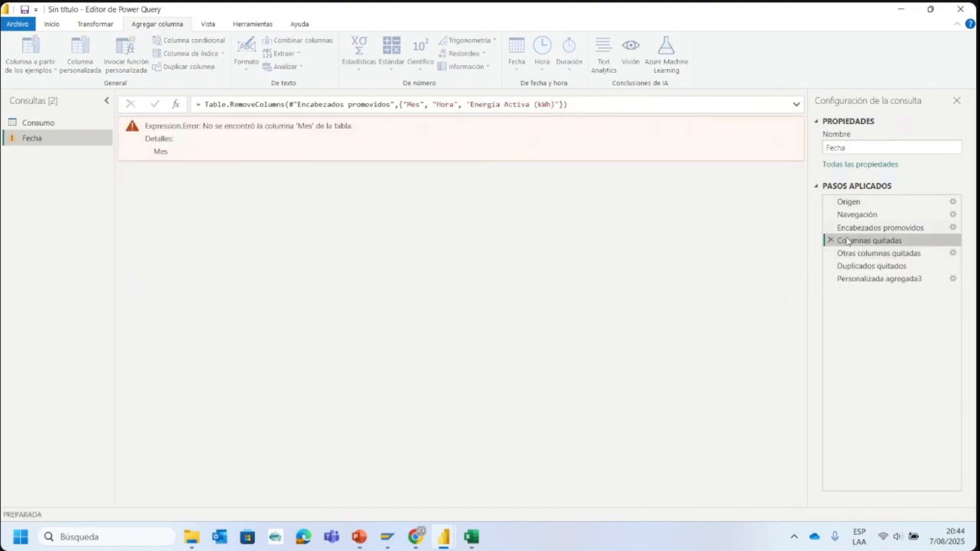
left_click(830, 241)
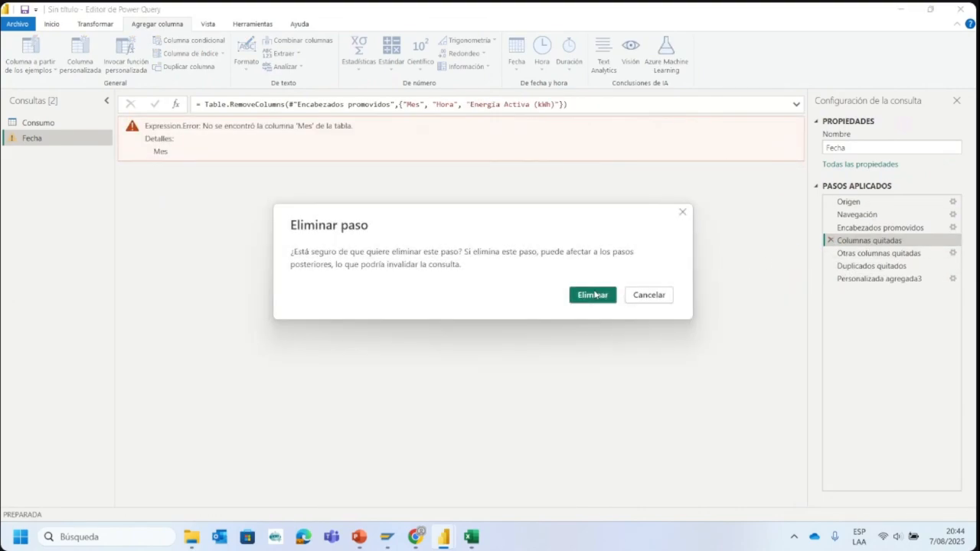
left_click(595, 295)
- Review the remaining applied steps of the Fecha query and delete the one that adds the Semana column
left_click(850, 254)
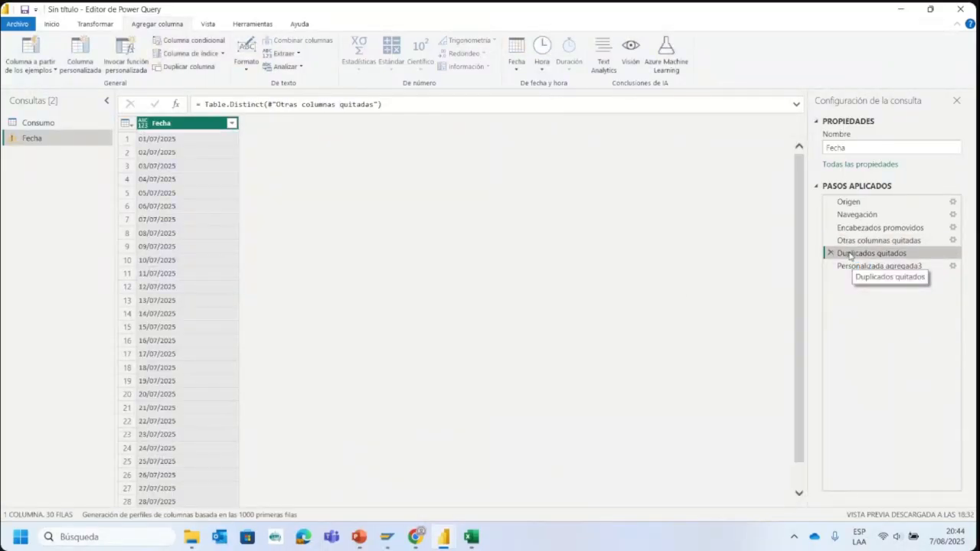
left_click(852, 240)
left_click(859, 254)
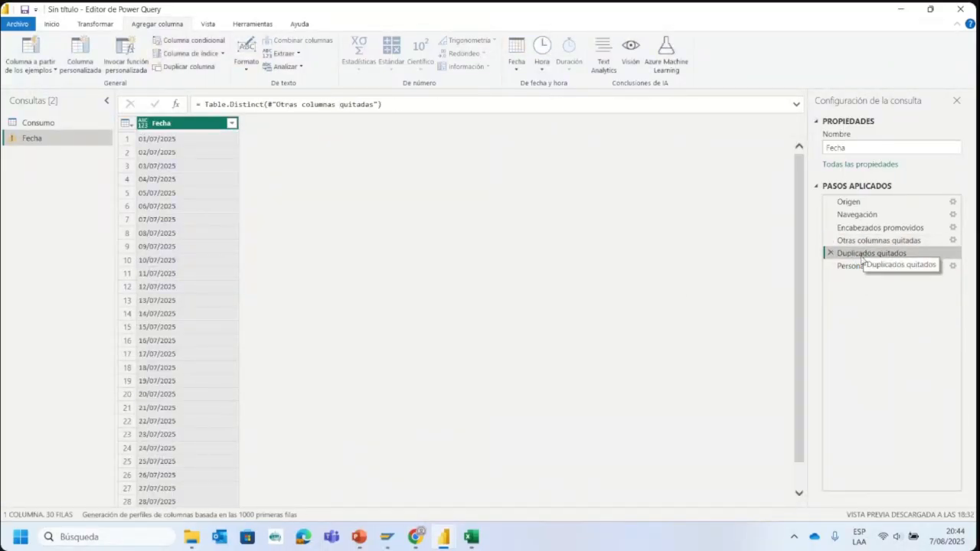
left_click(859, 267)
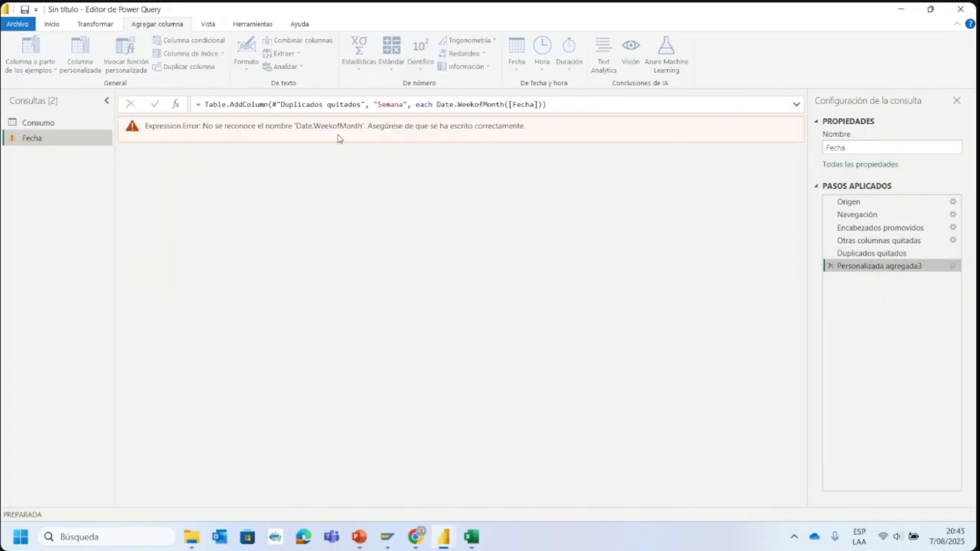
double_click(873, 268)
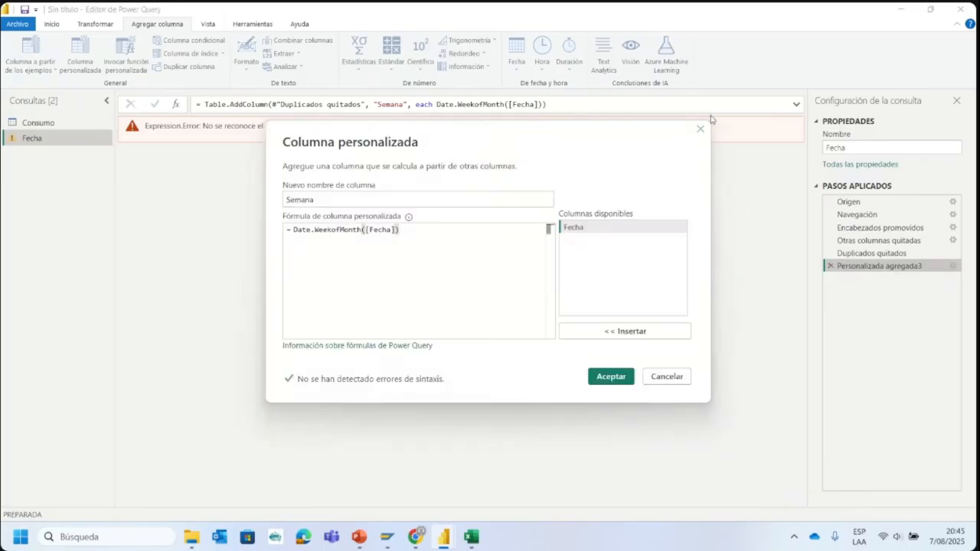
left_click(700, 129)
left_click(828, 265)
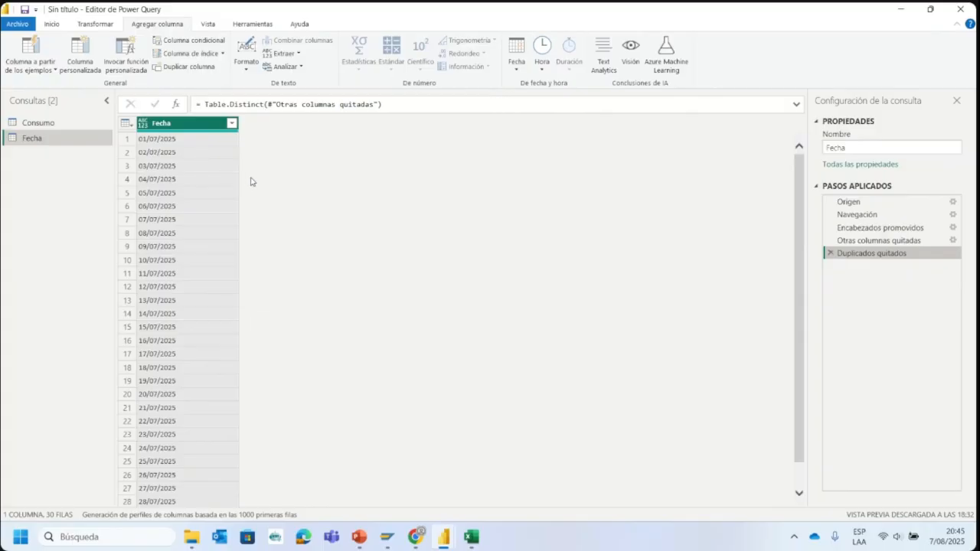
- Delete the Fecha query
right_click(58, 146)
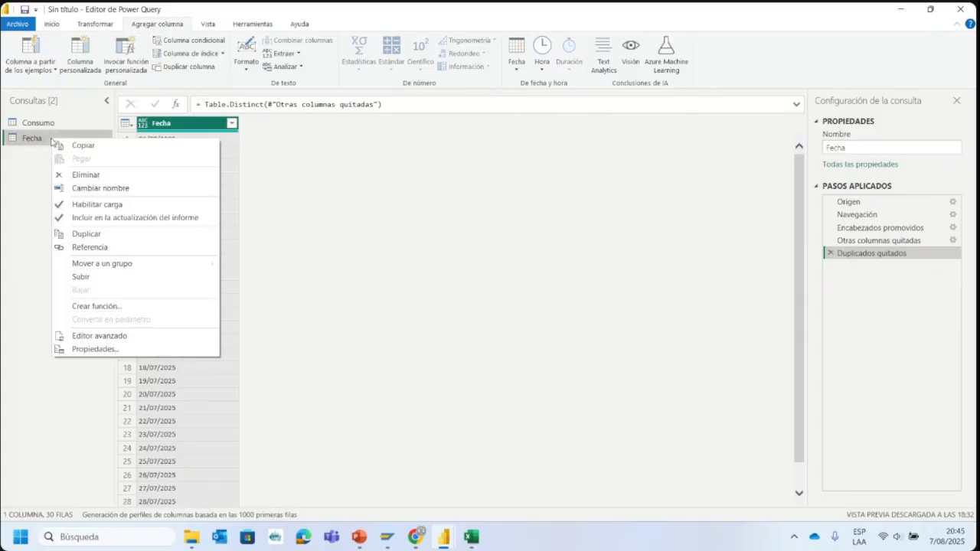
left_click(71, 175)
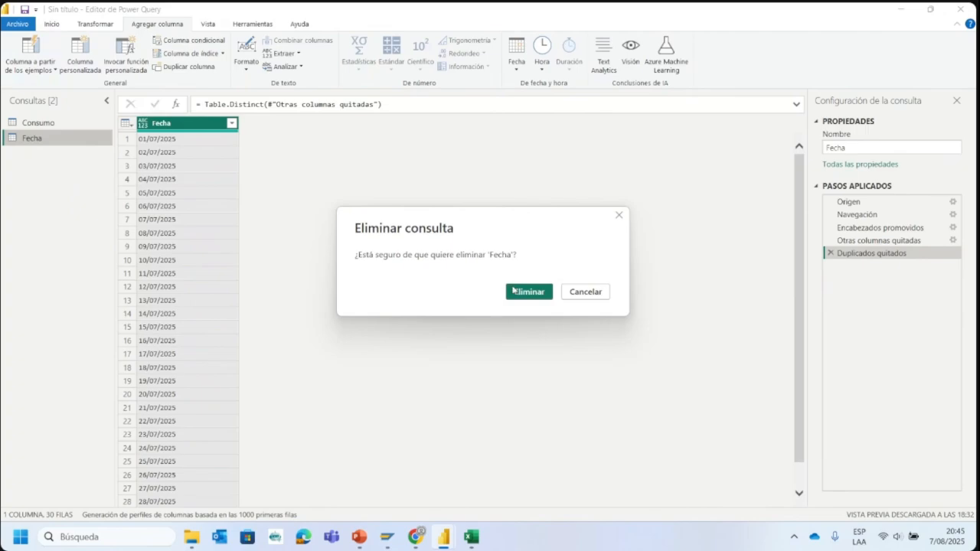
left_click(514, 290)
- Duplicate the Consumo query and rename the copy Fecha
left_click(62, 130)
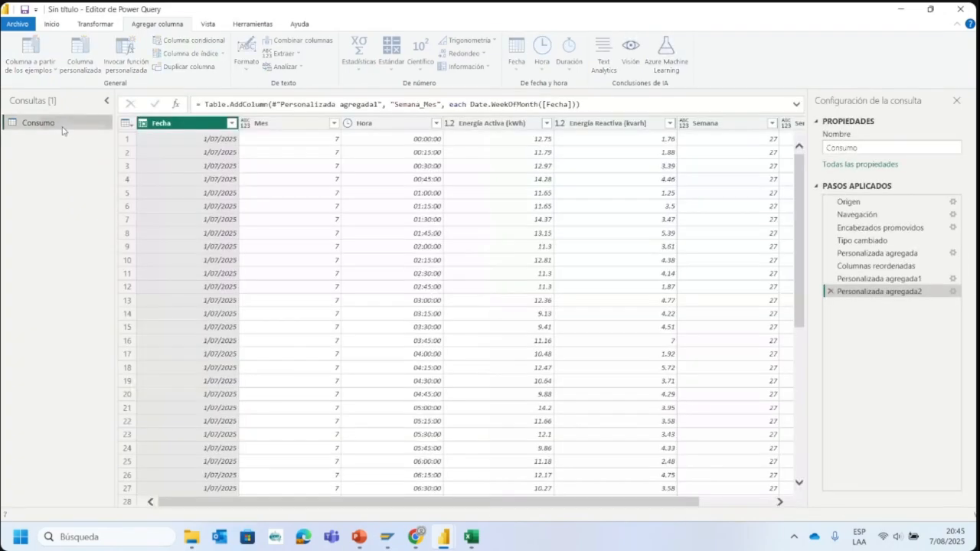
right_click(62, 125)
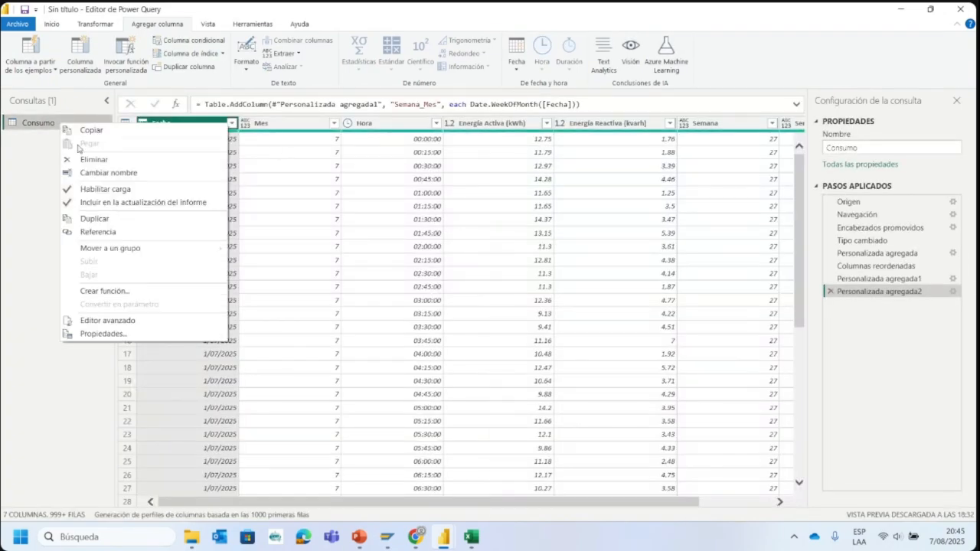
left_click(105, 219)
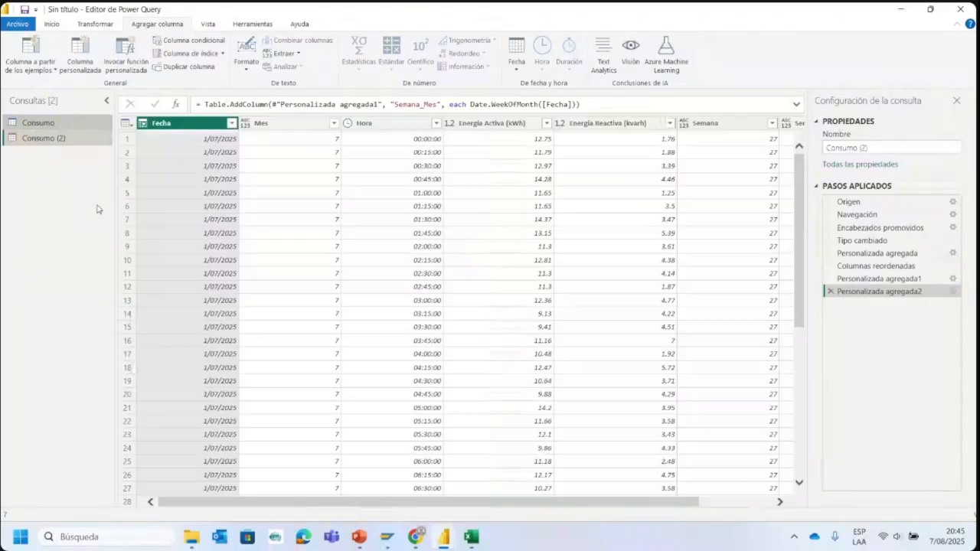
double_click(60, 139)
type("FEW")
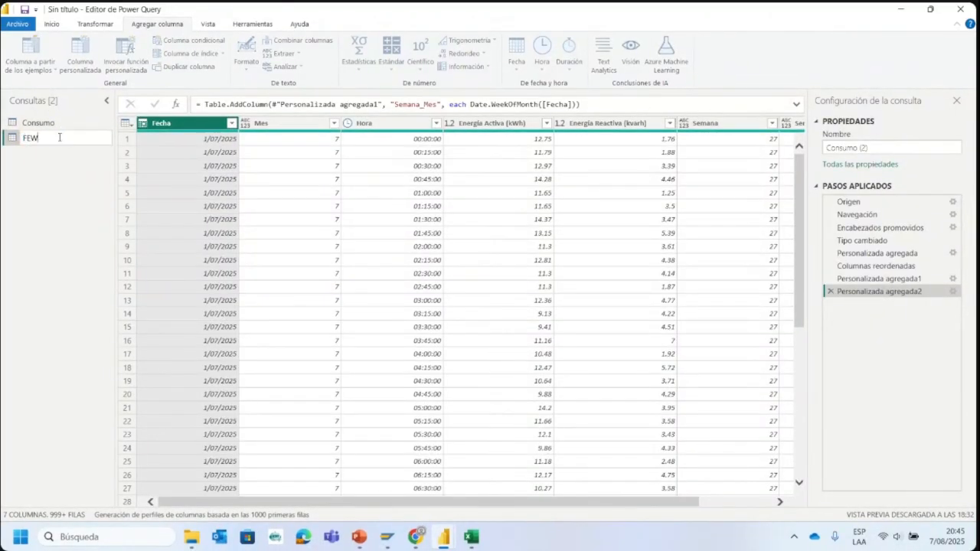
type("cha")
key("Return")
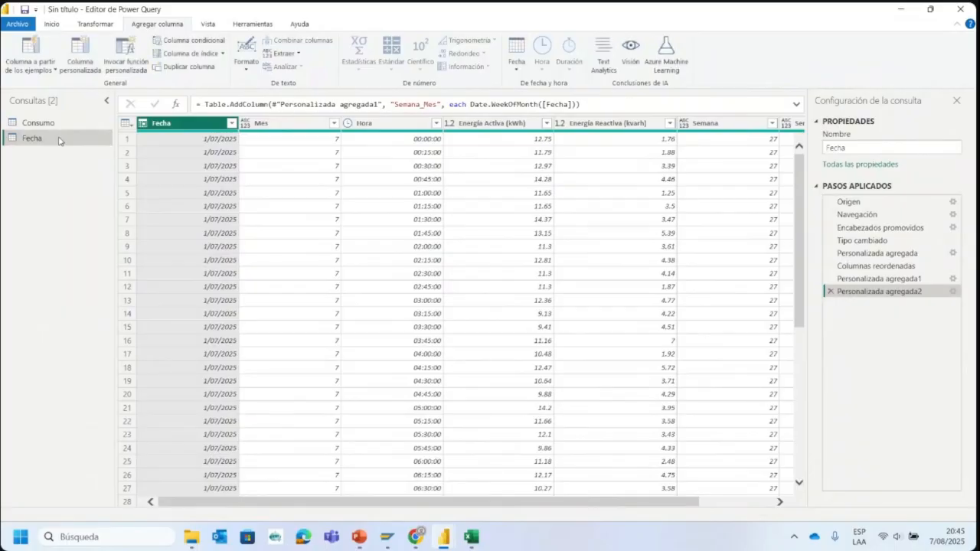
- Delete the applied steps after Tipo cambiado in the new Fecha query: the three custom columns and the column reordering
left_click(831, 292)
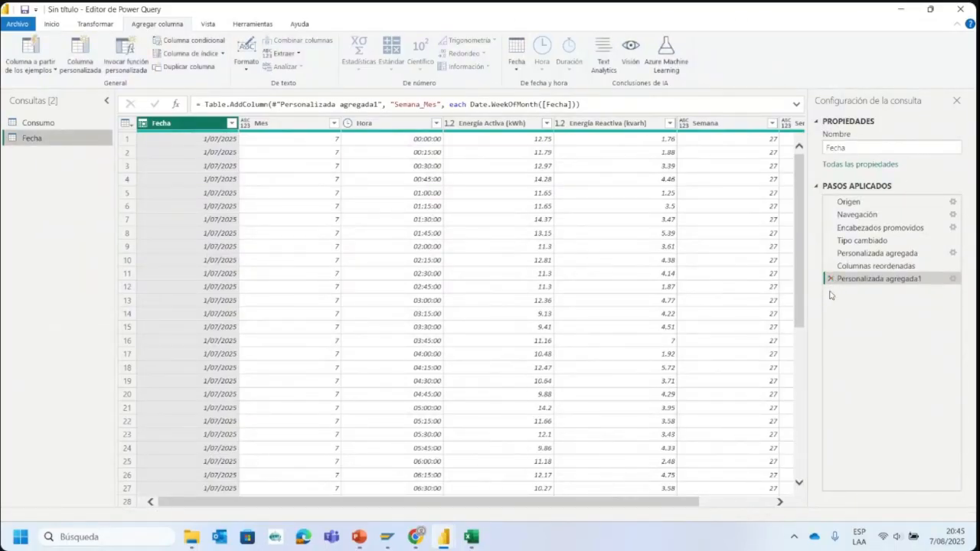
left_click(832, 279)
left_click(831, 265)
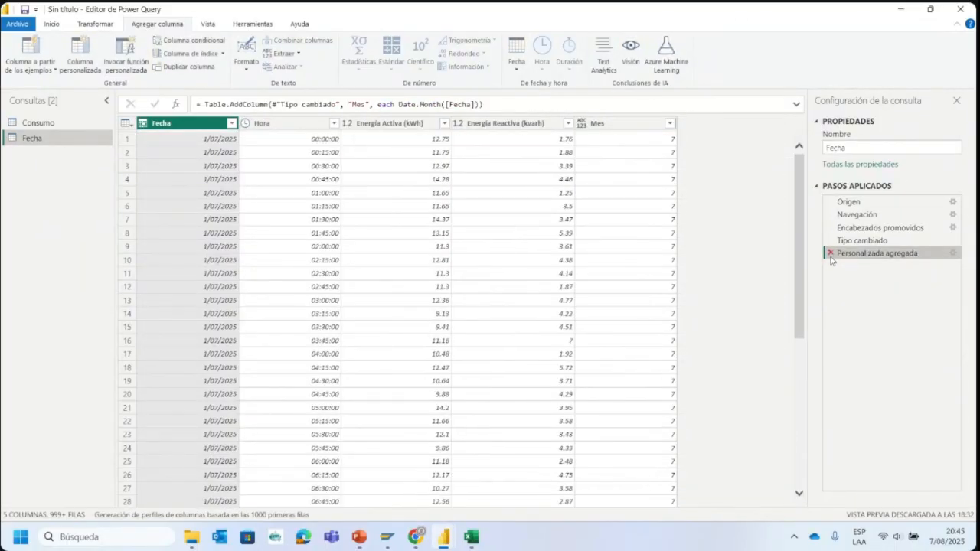
left_click(830, 253)
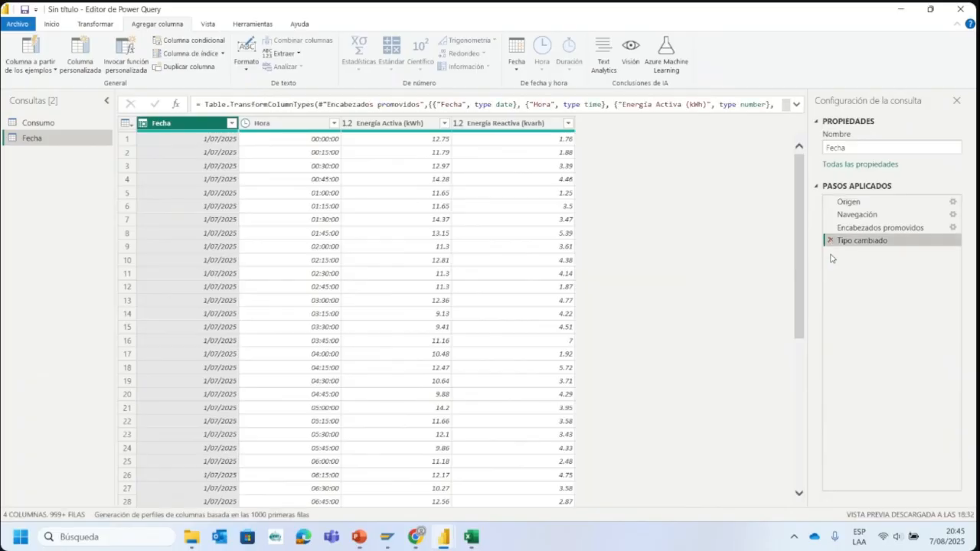
- Keep only the Fecha column in the Fecha query and remove its duplicate dates
right_click(190, 124)
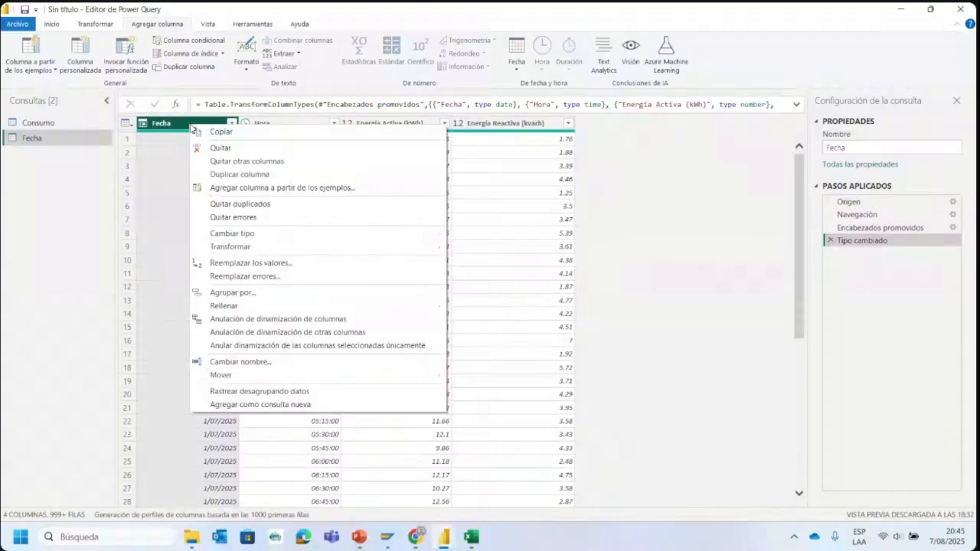
left_click(219, 162)
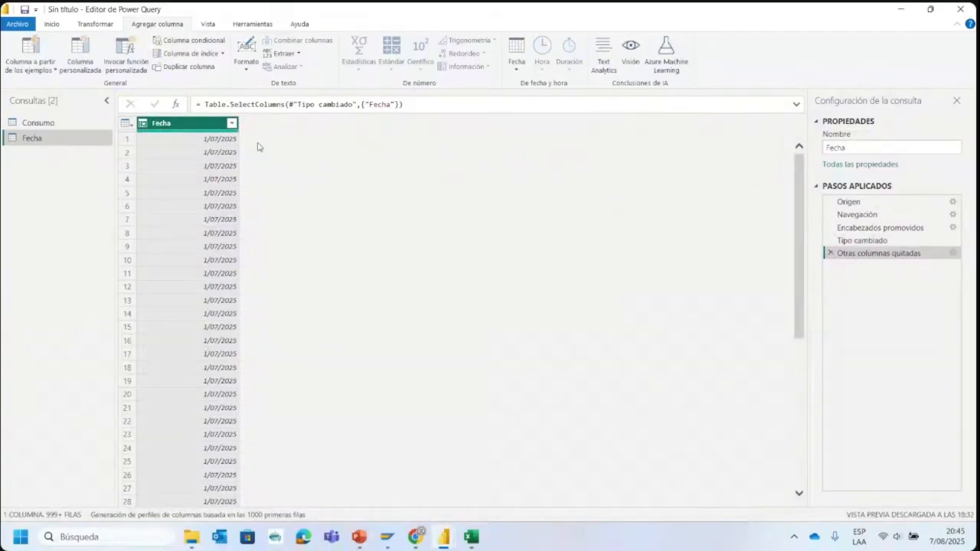
right_click(216, 126)
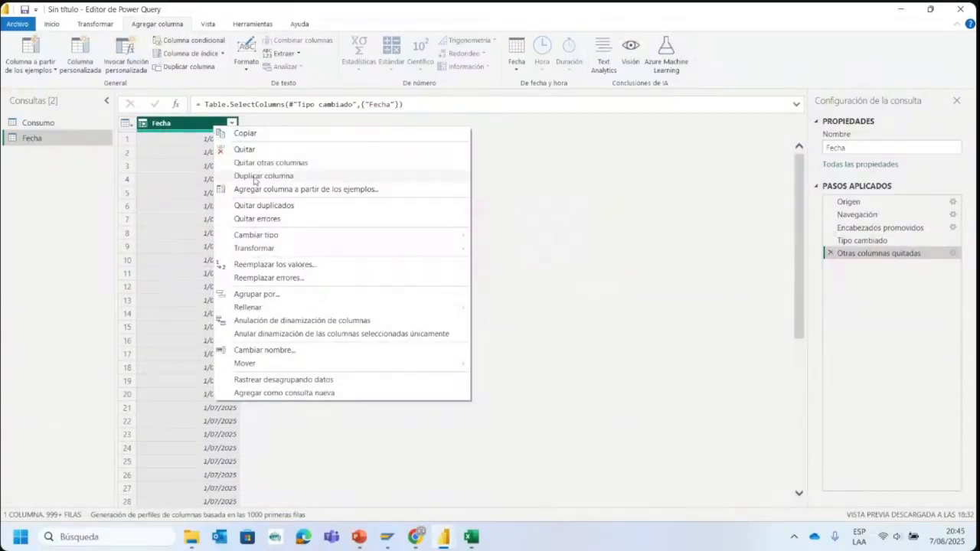
left_click(264, 206)
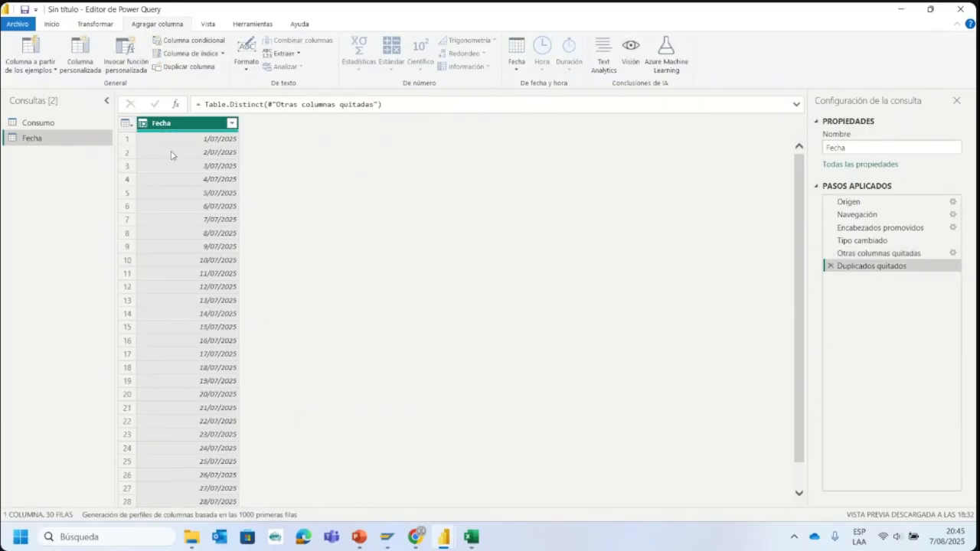
- Start a custom column in the Fecha query and name it Semana_Mes
left_click(76, 68)
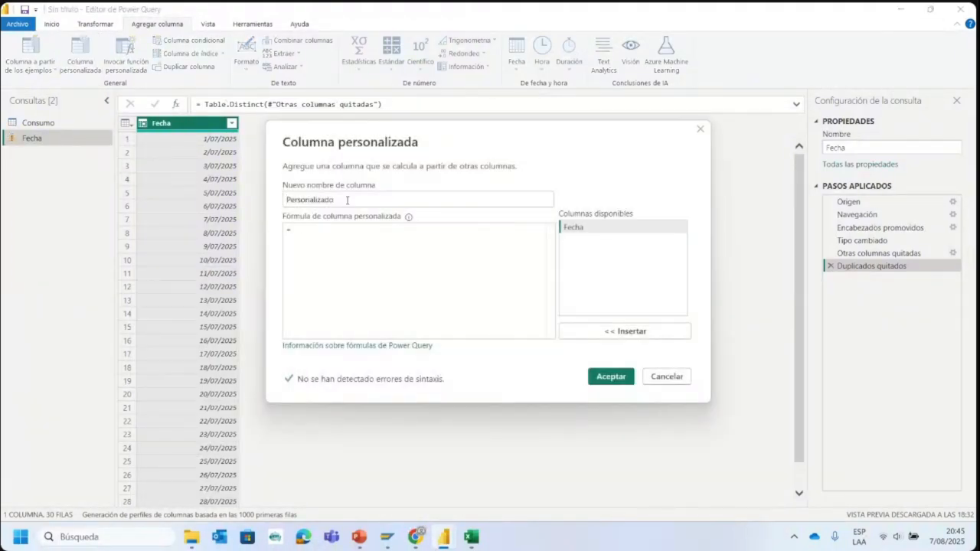
left_click_drag(347, 200, 196, 204)
type("Semana")
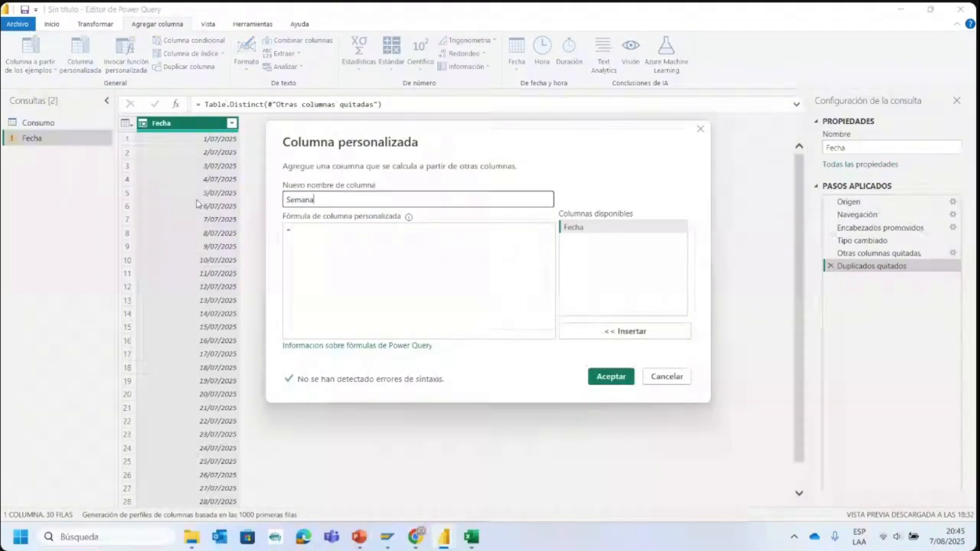
- Define the Semana_Mes column with the formula Date.WeekOfMonth([Fecha]) and add it to the Fecha query
left_click(315, 235)
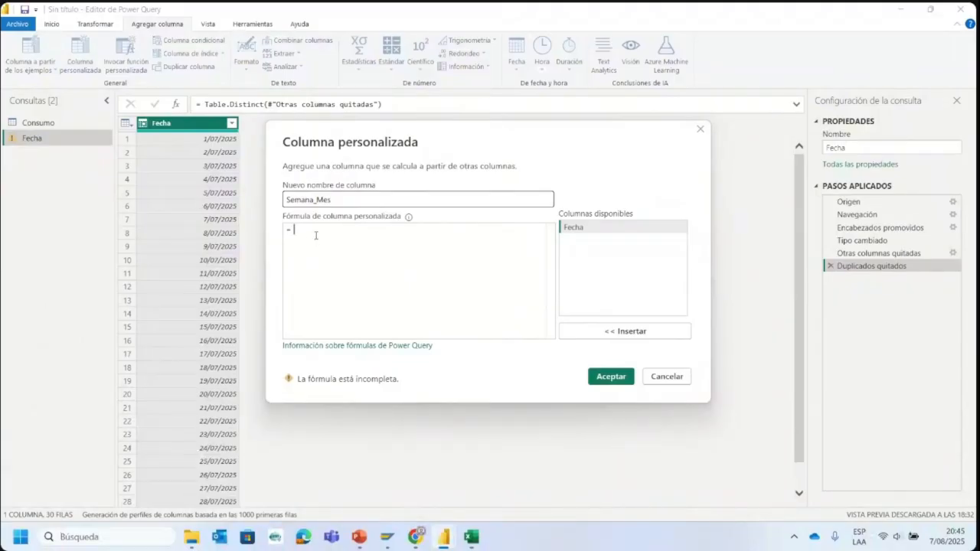
type("Date")
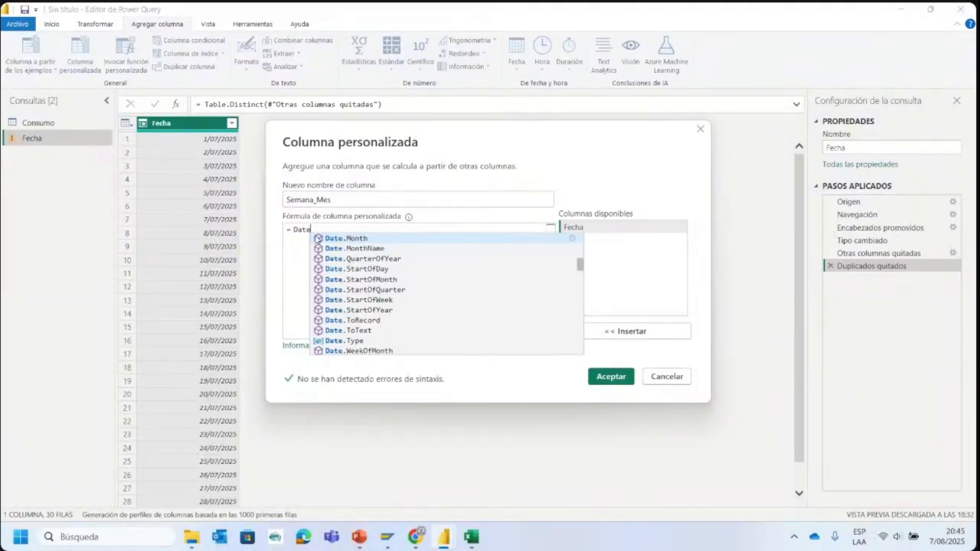
type(".Wee")
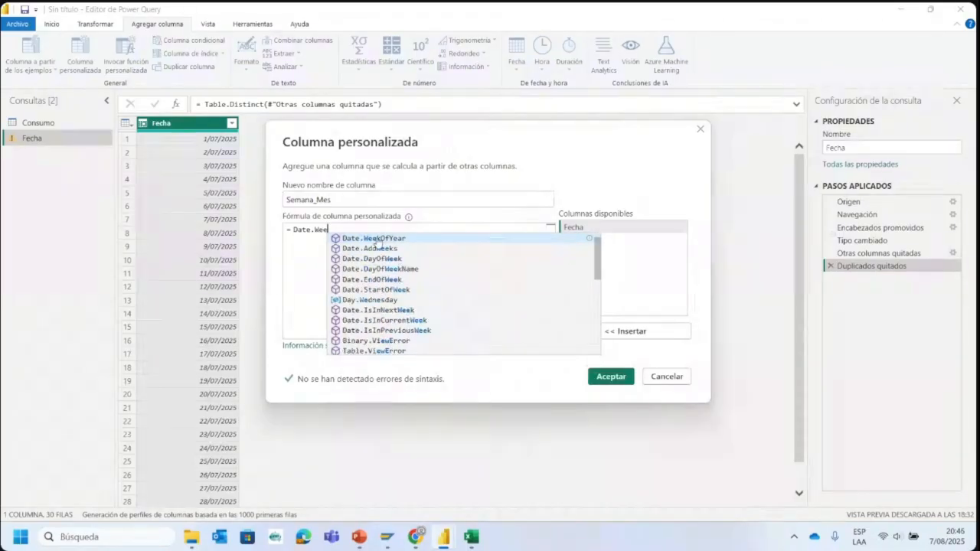
type("kof")
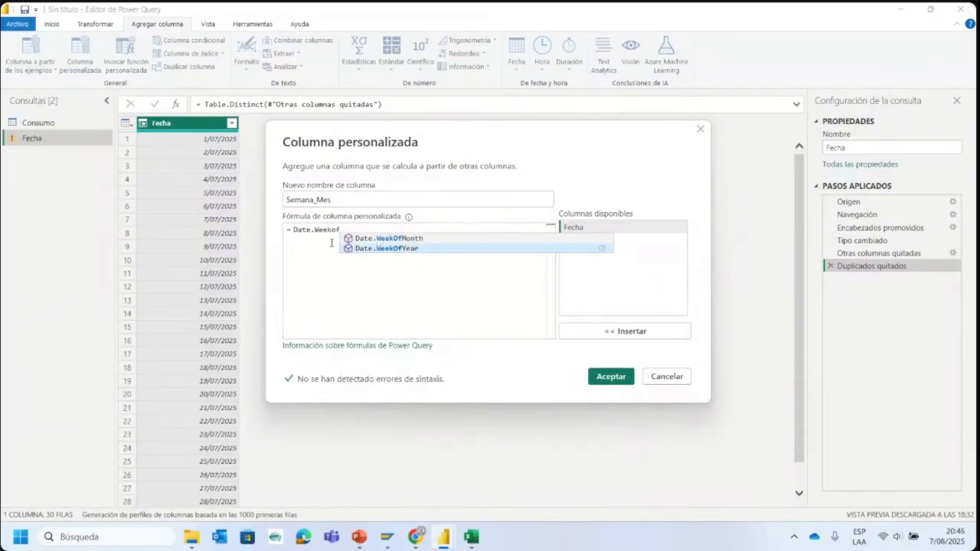
left_click(365, 239)
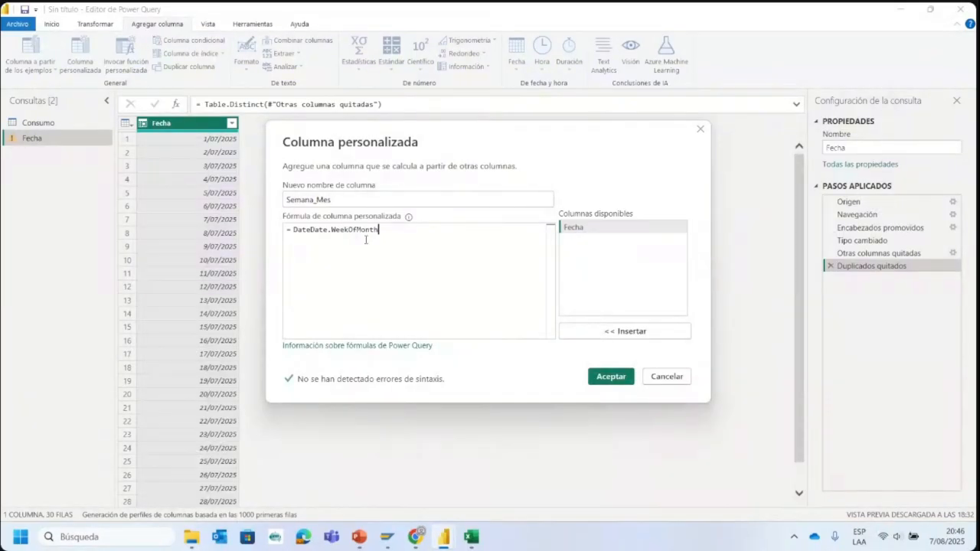
left_click(313, 230)
key("BackSpace")
key("BackSpace")
key("BackSpace")
key("BackSpace")
type("(")
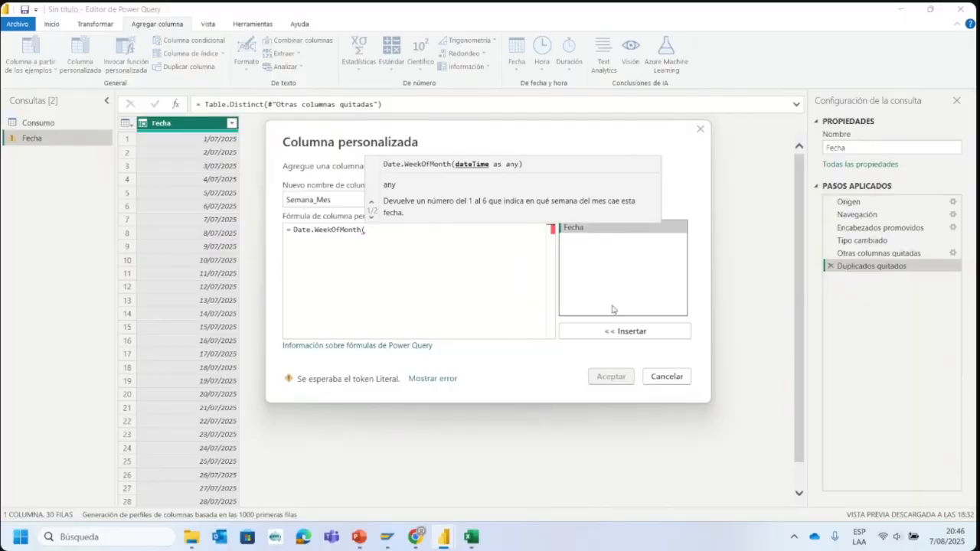
left_click(581, 331)
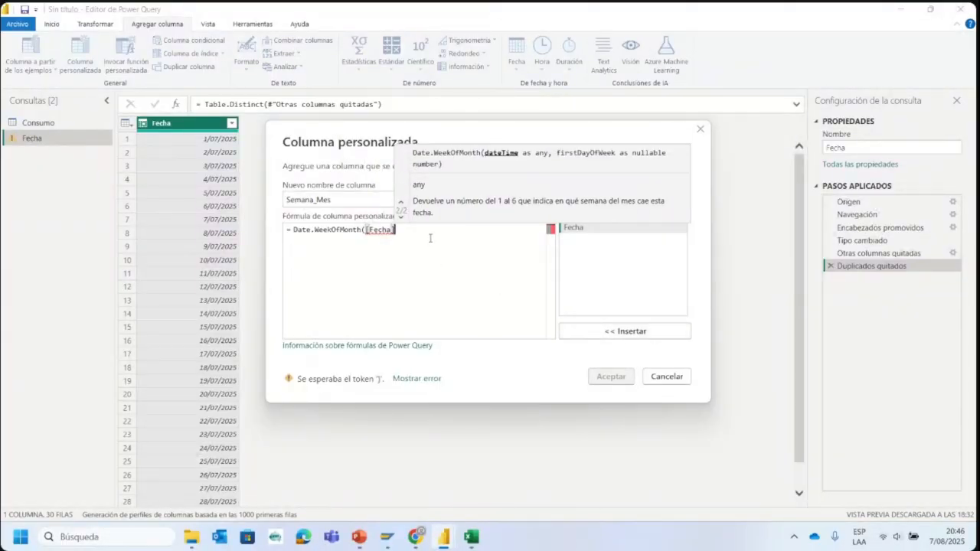
type(")")
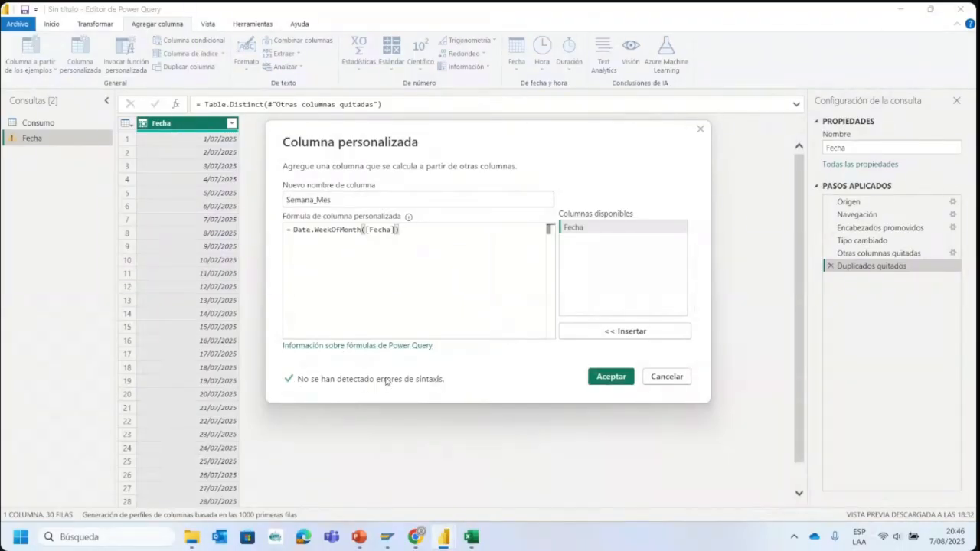
left_click(617, 377)
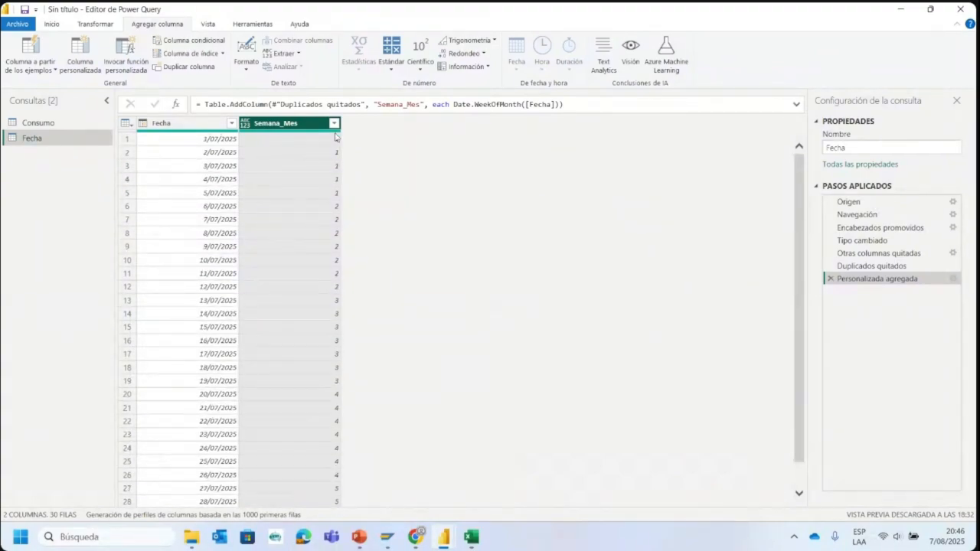
mouse_move(334, 135)
left_click(335, 124)
left_click(402, 222)
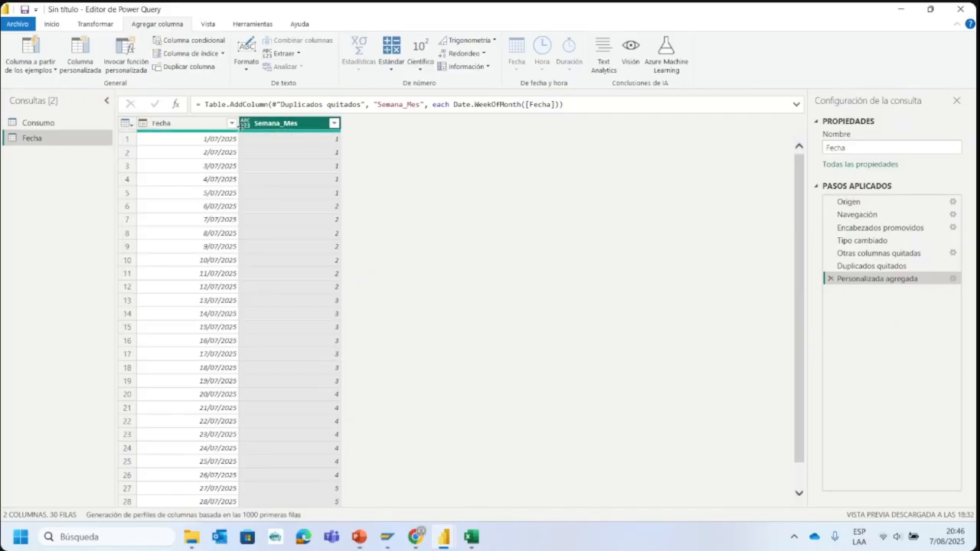
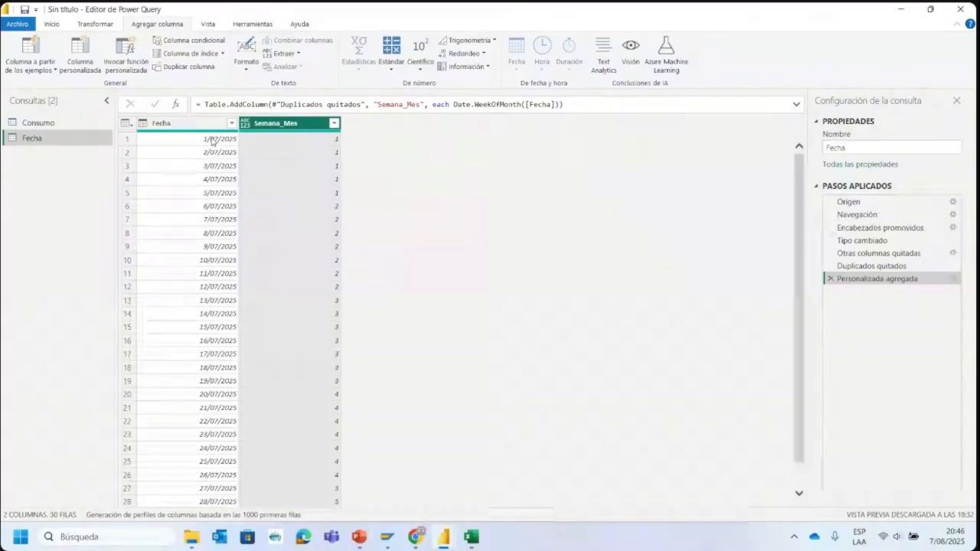
- Check the dates against their Semana_Mes values in the Fecha query
left_click(215, 140)
left_click(243, 140)
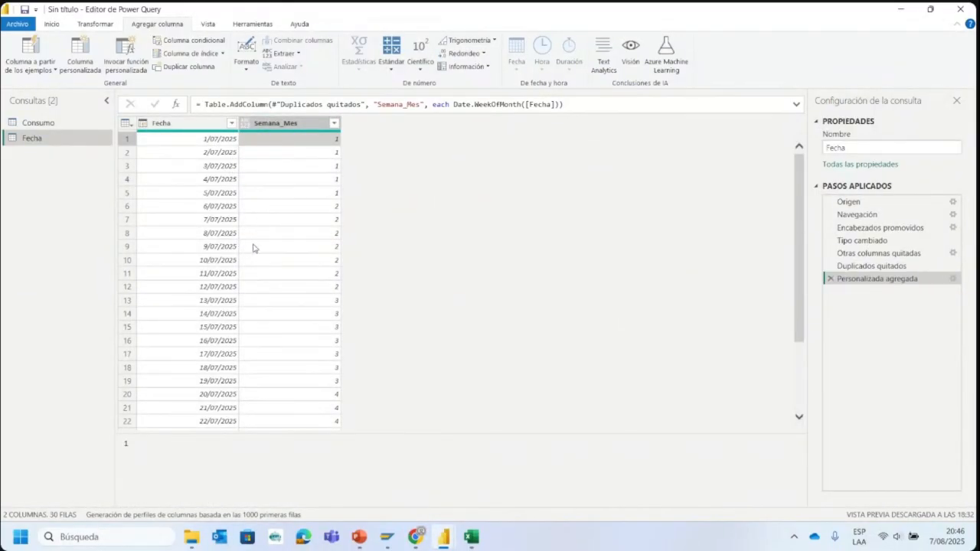
left_click(228, 193)
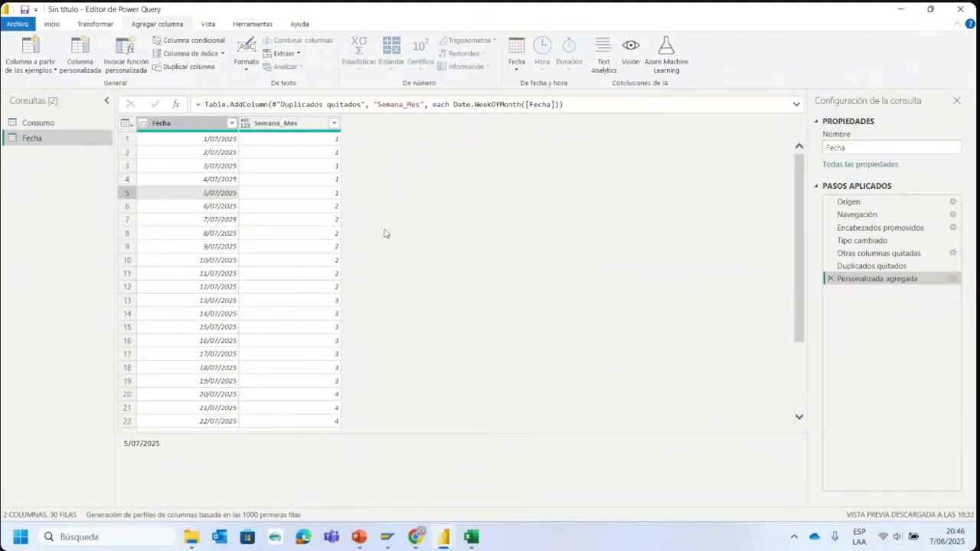
scroll(383, 253, "down", 3)
scroll(384, 251, "up", 3)
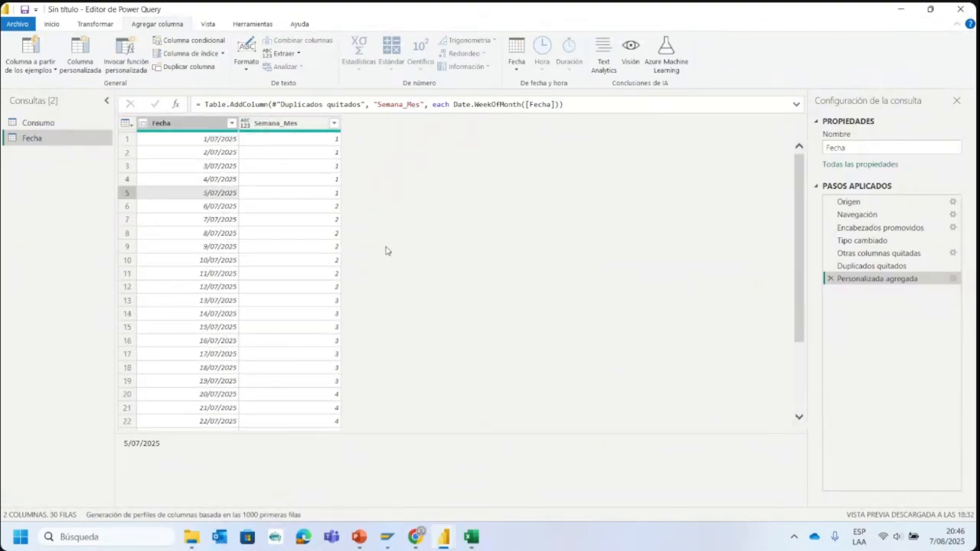
left_click(294, 130)
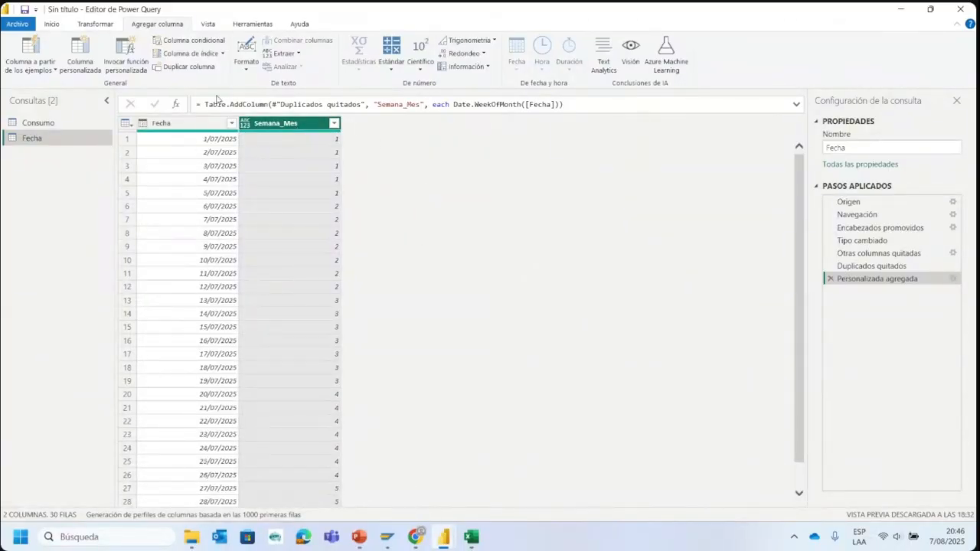
- Switch to the Dashboard Consumo Mensual report, examine its summary table by Semana_Mes up close, and return to the Power Query editor
mouse_move(444, 536)
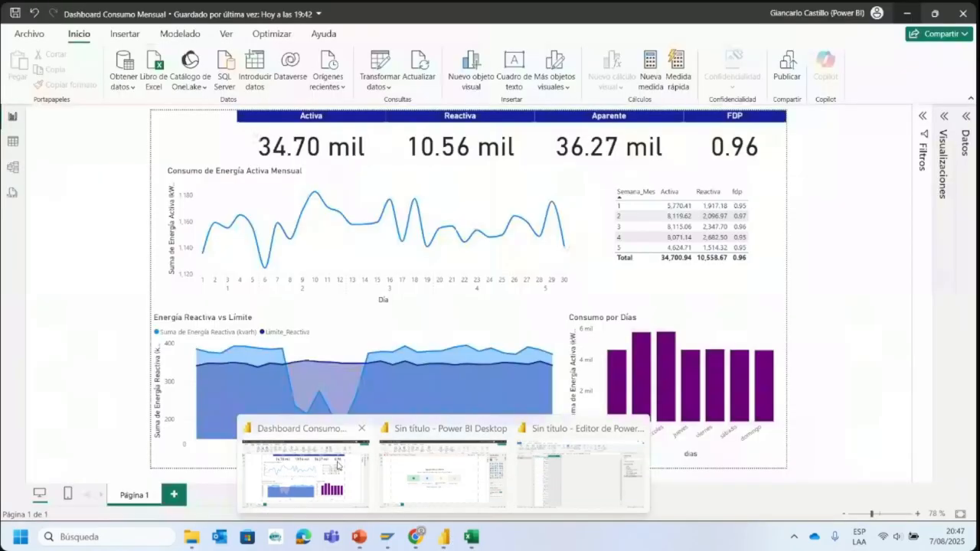
left_click(314, 475)
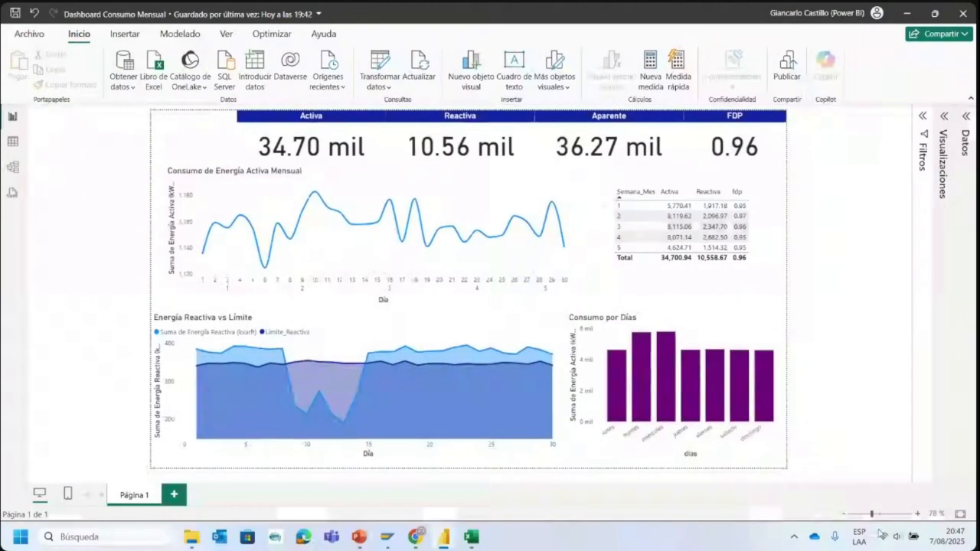
left_click(882, 514)
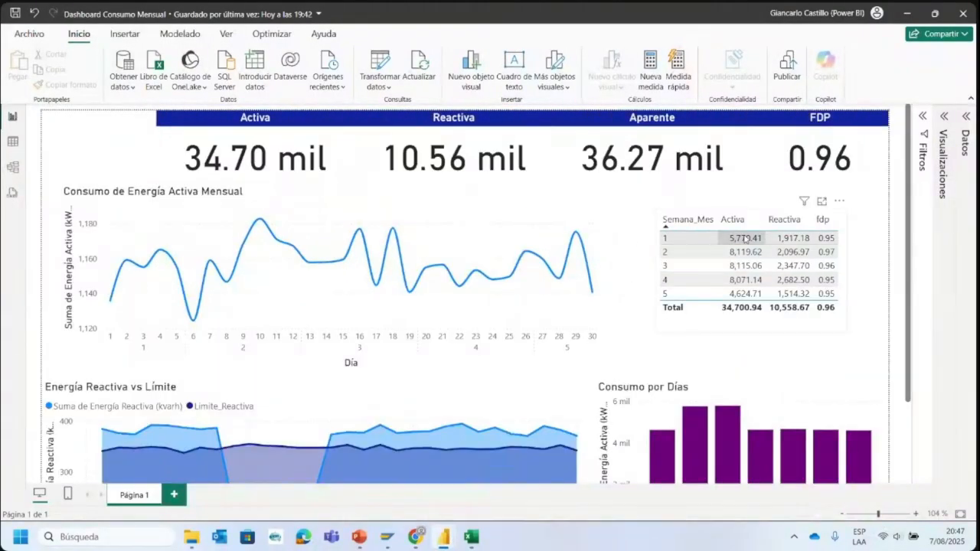
left_click(879, 515)
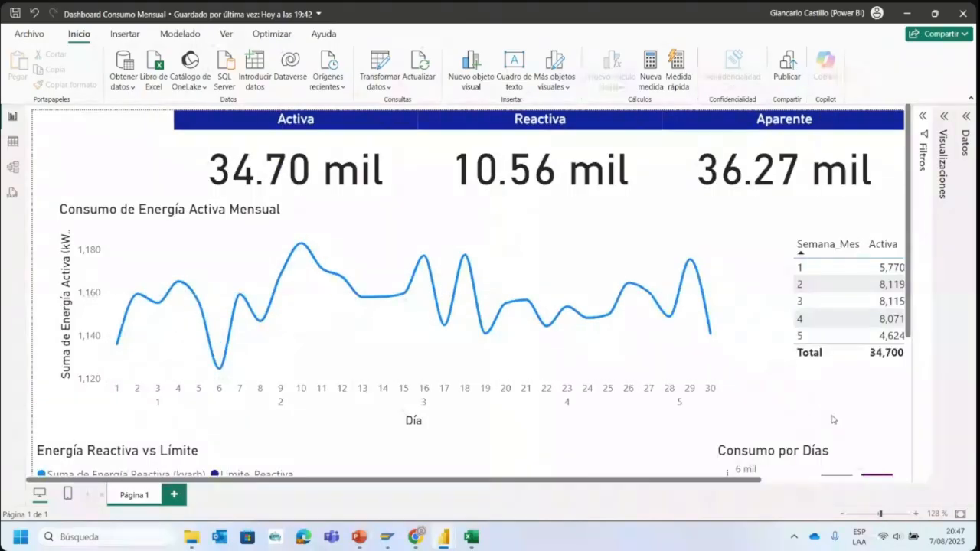
left_click_drag(718, 482, 873, 485)
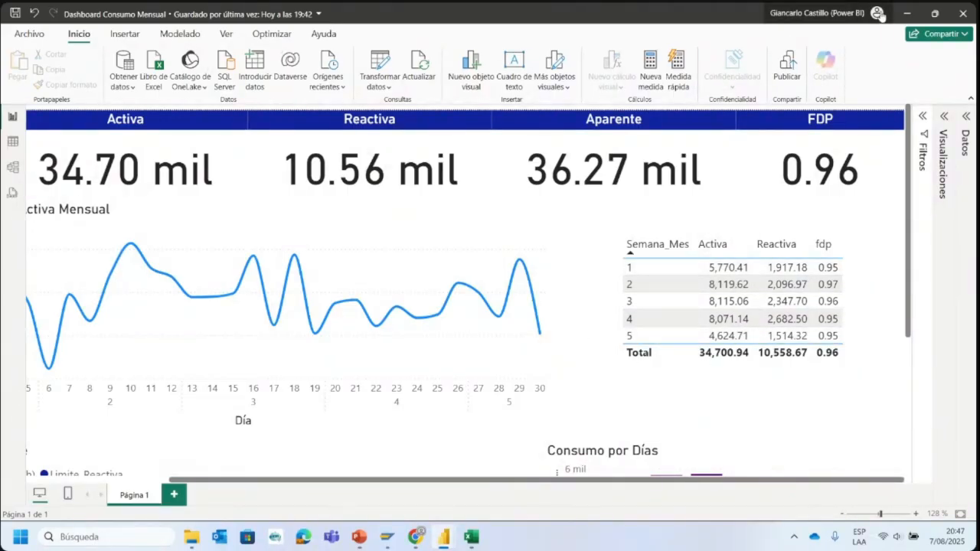
left_click(917, 14)
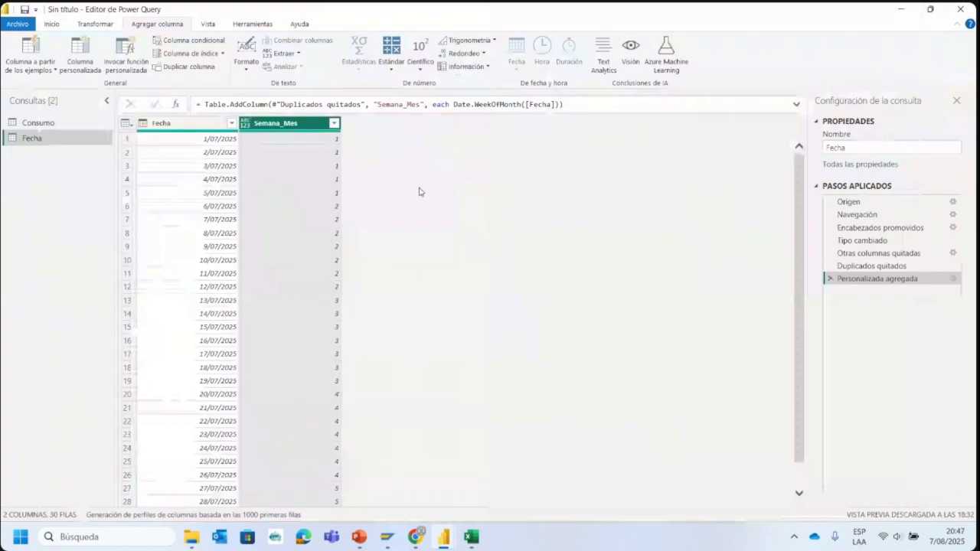
- Delete the applied steps after Tipo cambiado in the Consumo query: the three custom columns and the column reordering
left_click(49, 123)
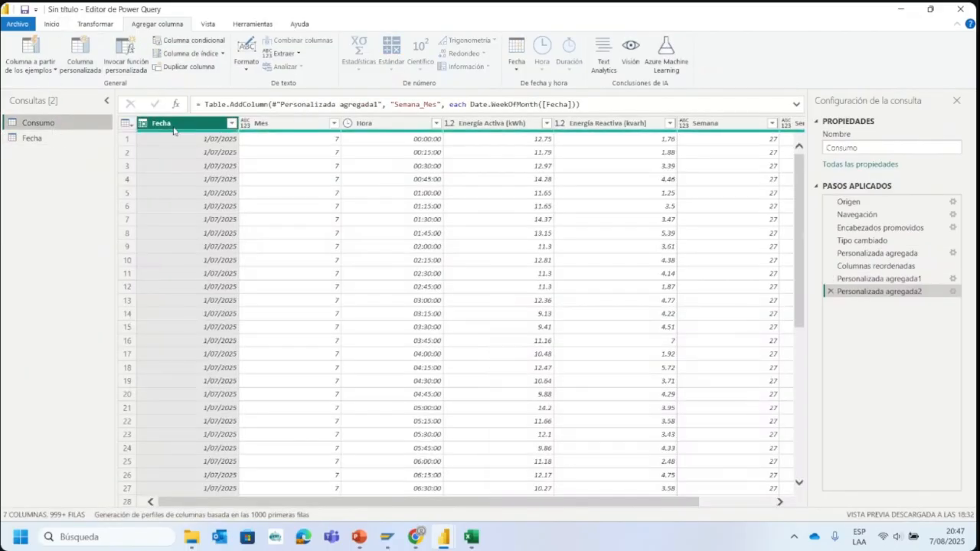
left_click_drag(656, 503, 832, 438)
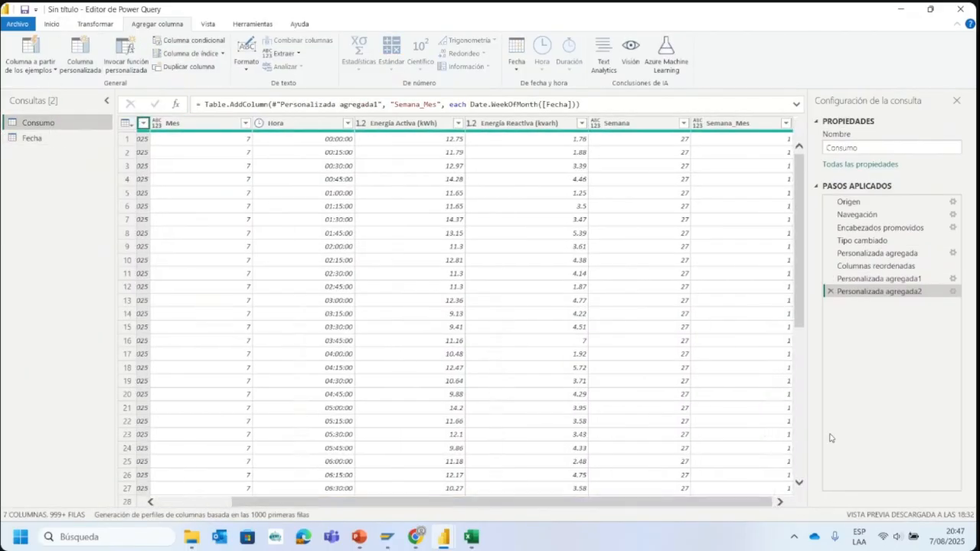
left_click(831, 291)
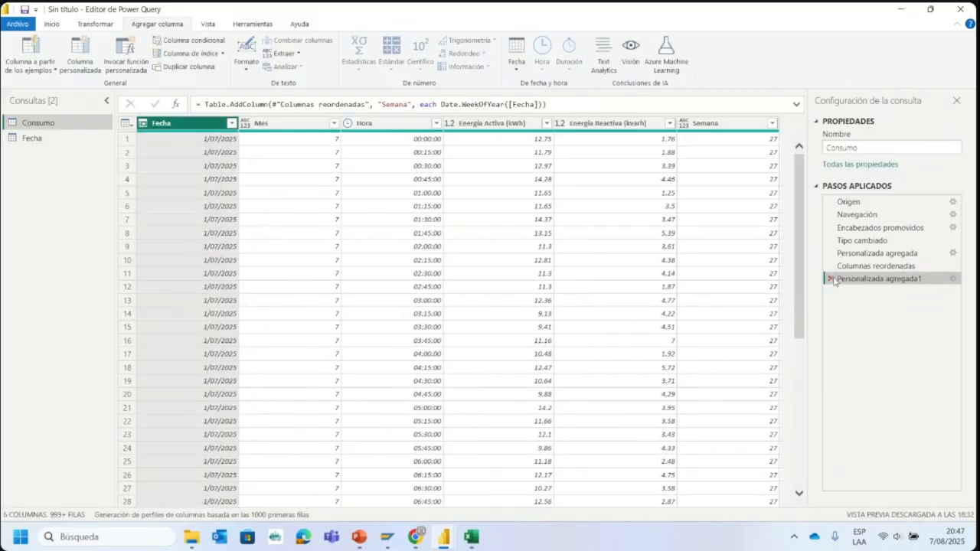
left_click(831, 279)
left_click(832, 265)
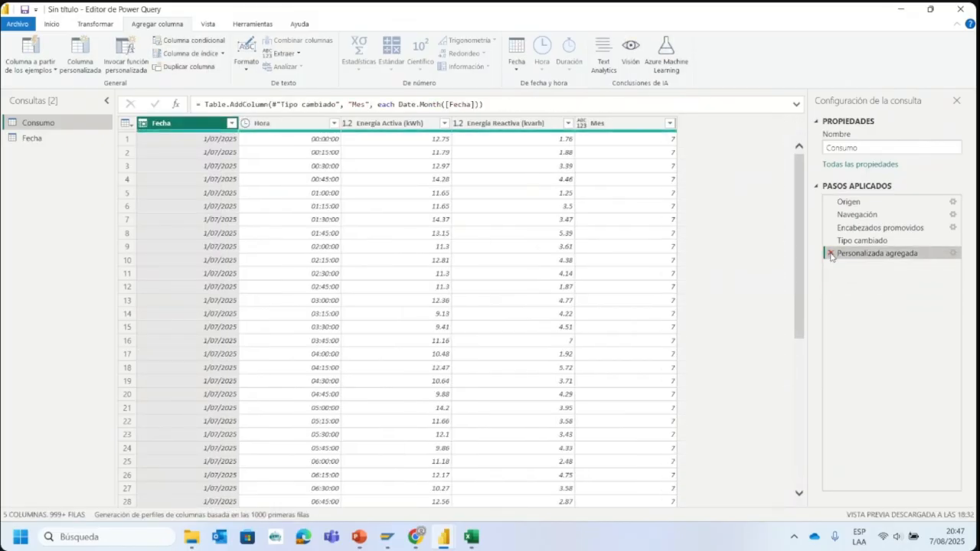
left_click(831, 253)
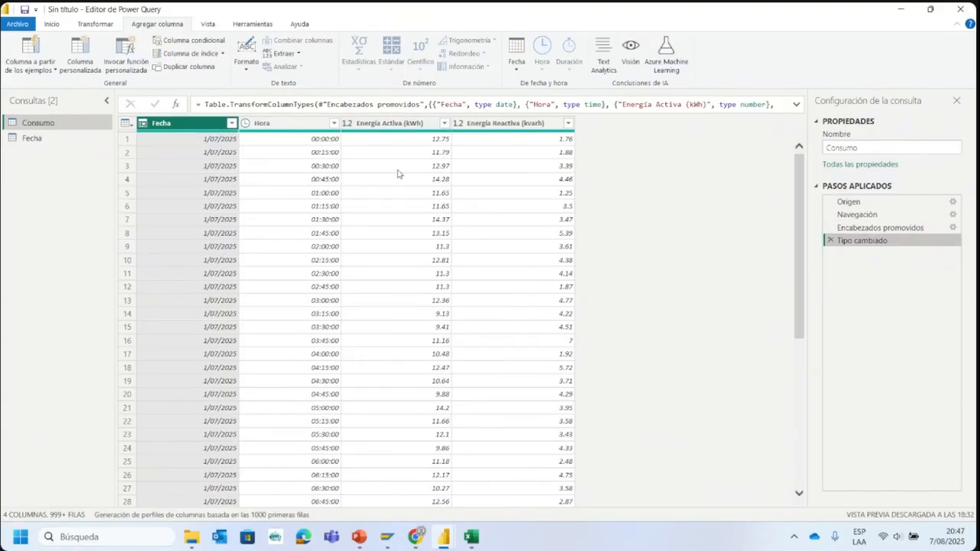
- Return to the Fecha query, check its two columns, then close Power Query and apply the changes to the model
left_click(32, 137)
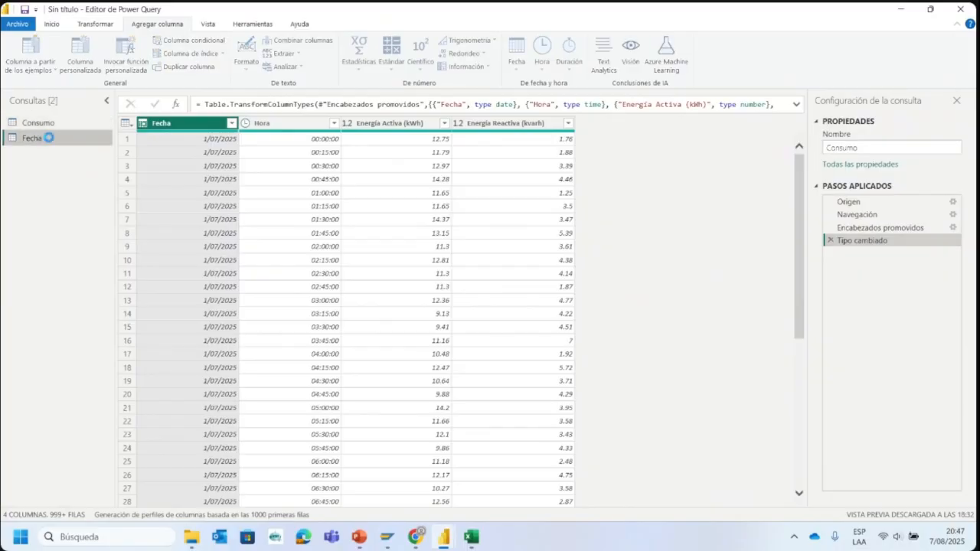
left_click(231, 124)
left_click(298, 125)
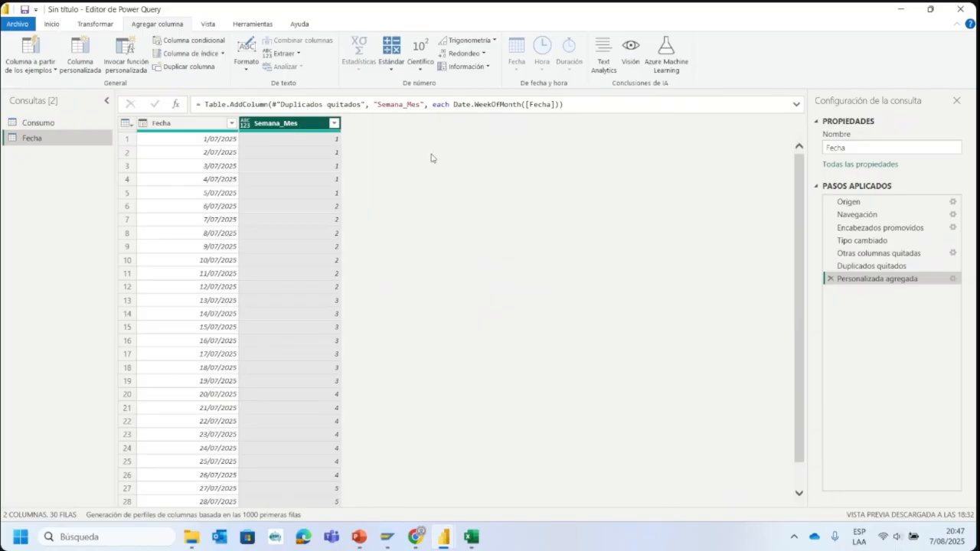
left_click(52, 24)
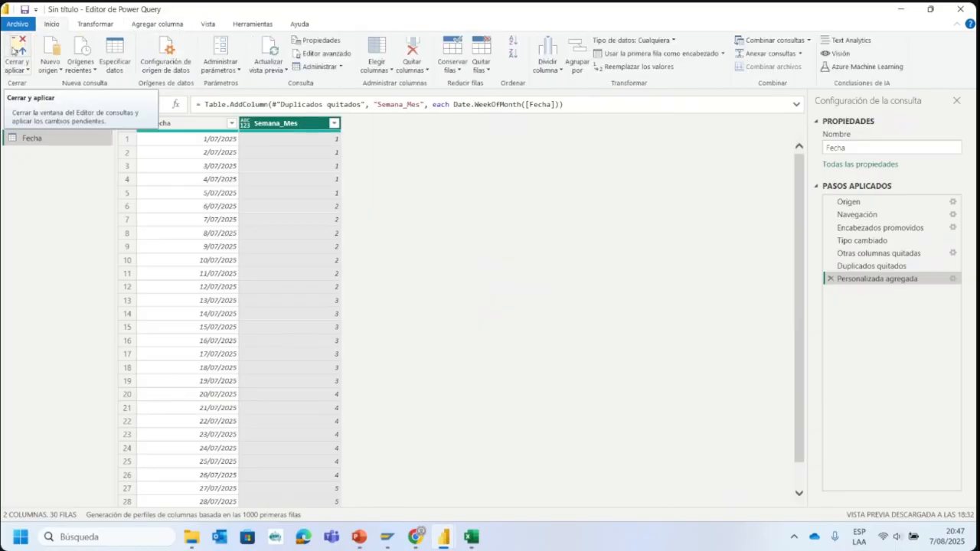
left_click(15, 50)
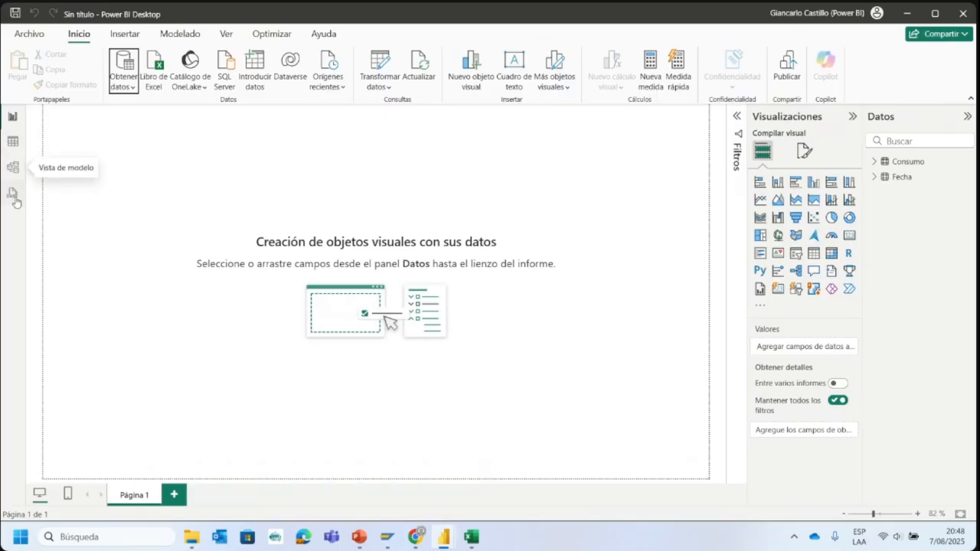
- Review the loaded rows and columns of the Consumo and Fecha tables in the table view
left_click(12, 141)
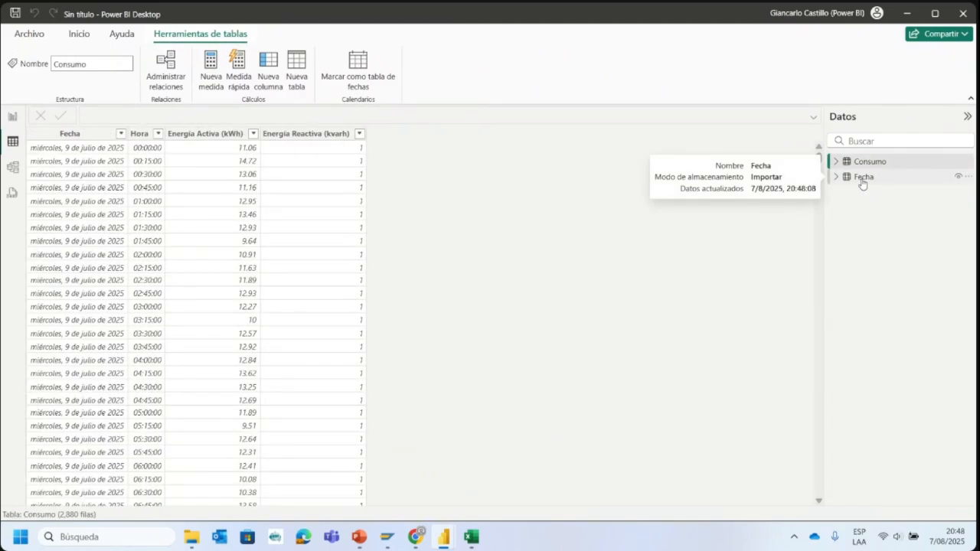
mouse_move(851, 167)
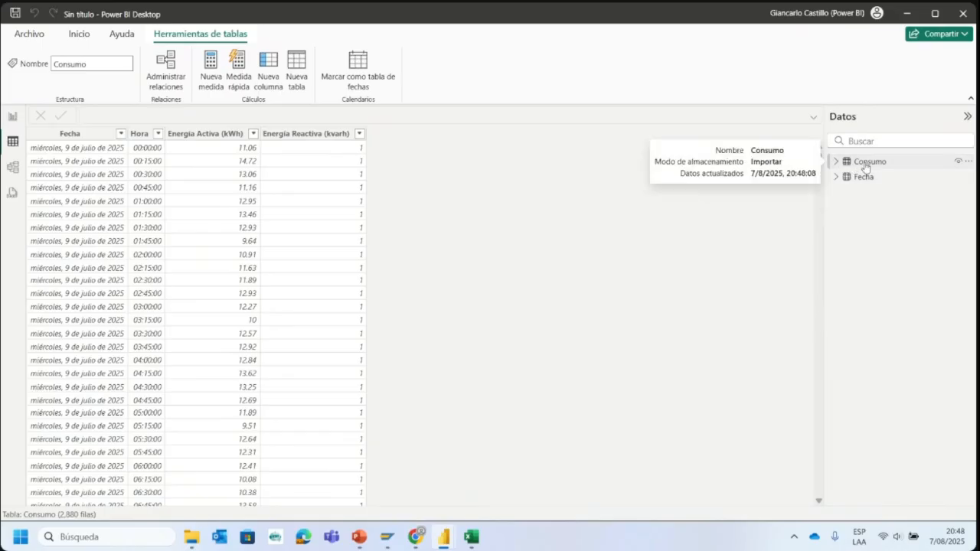
scroll(162, 214, "down", 20)
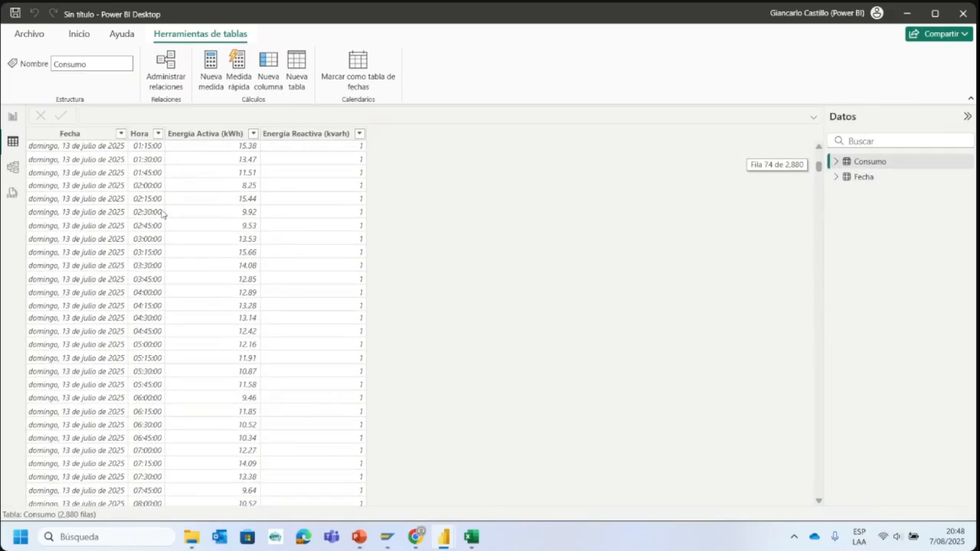
scroll(190, 225, "up", 6)
left_click(208, 203)
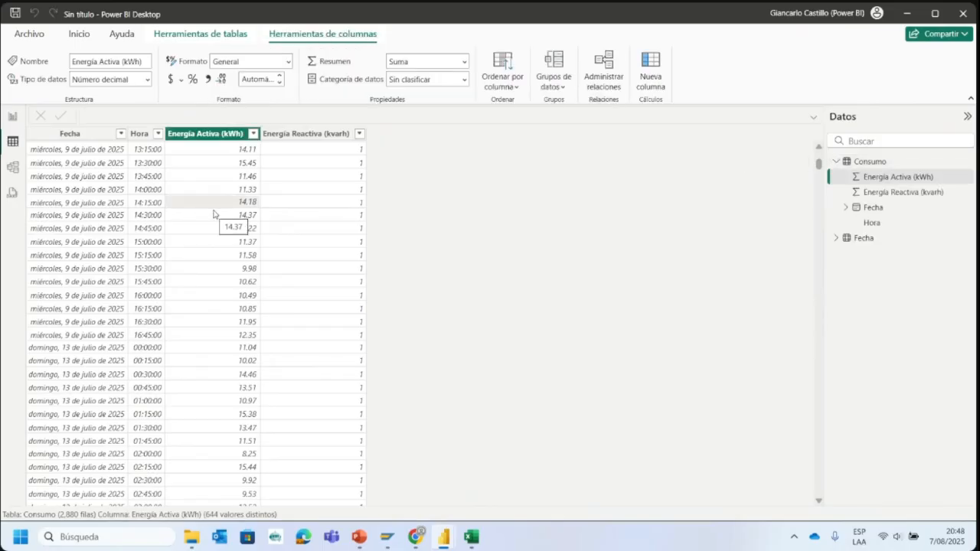
left_click(864, 238)
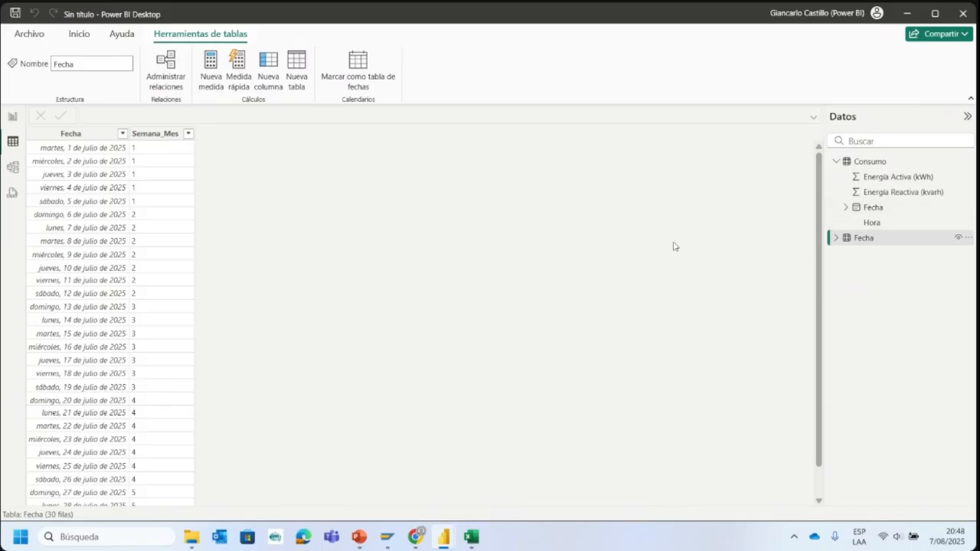
- Inspect the column headers of the source data in the ConsumoEnergíaJunio Excel workbook and return to Power BI Desktop
mouse_move(479, 536)
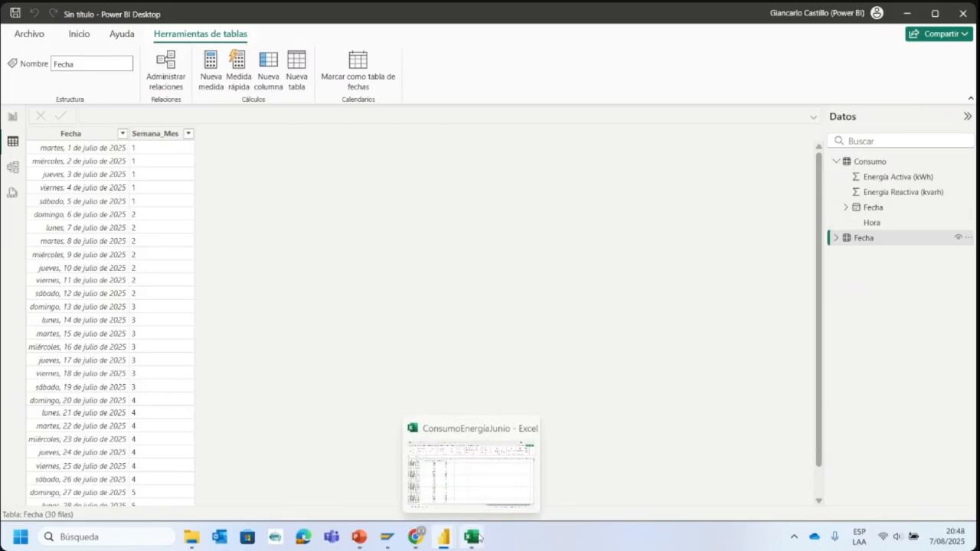
left_click(480, 537)
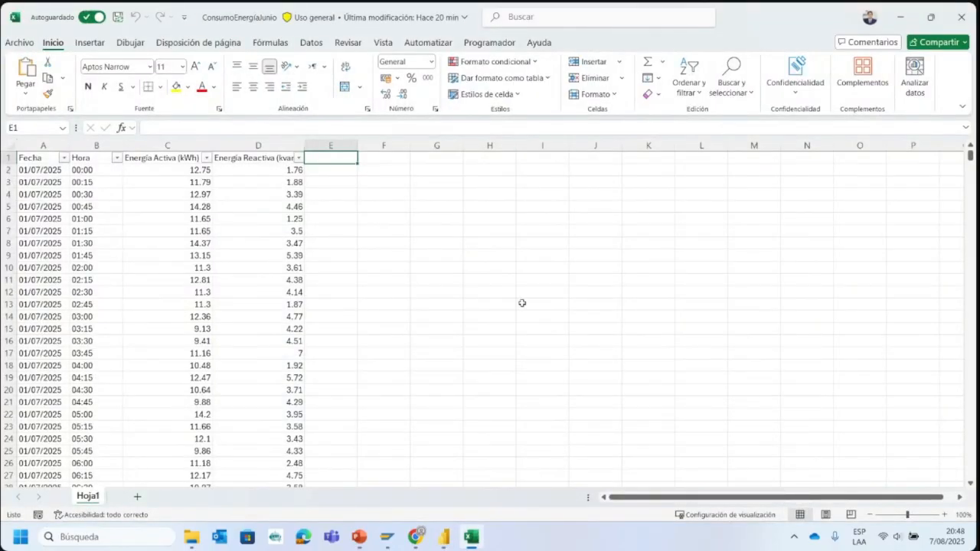
left_click_drag(36, 159, 287, 159)
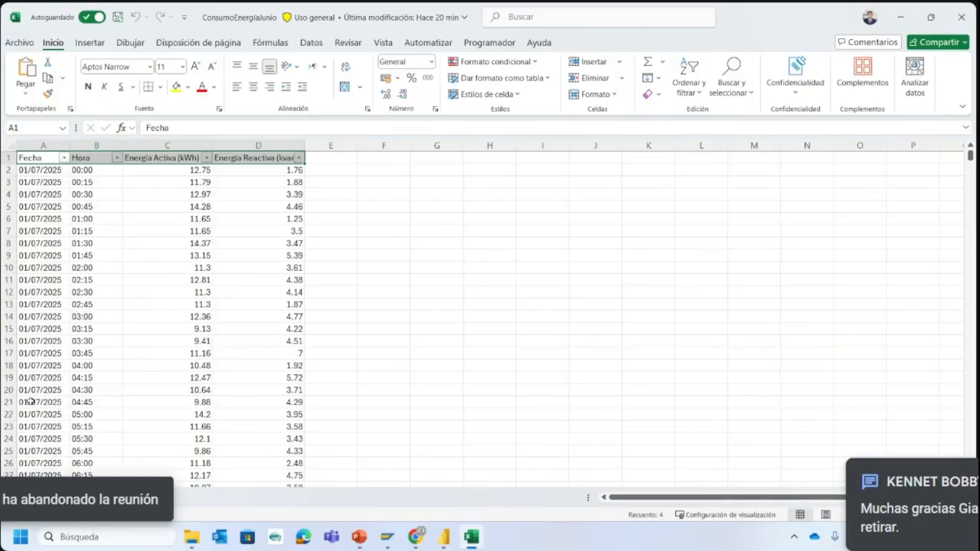
left_click(472, 536)
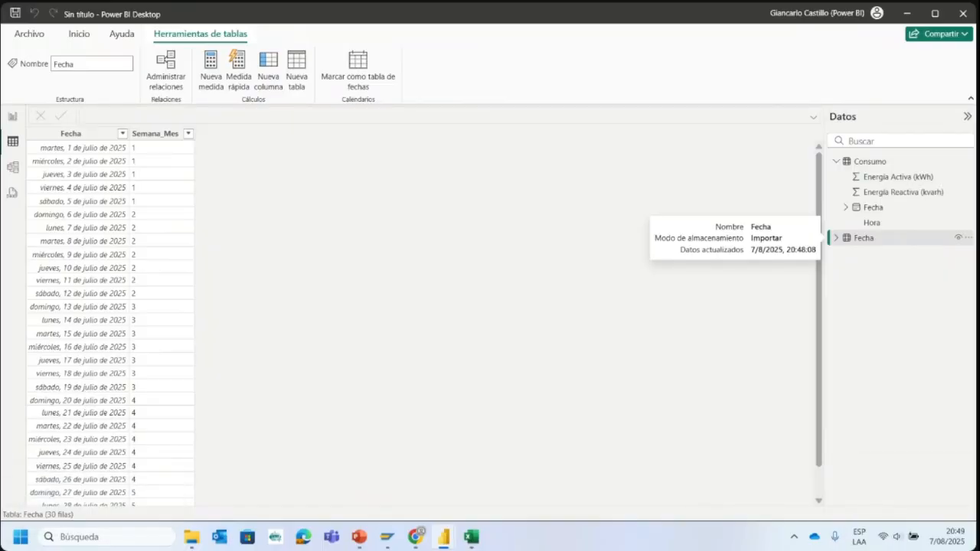
left_click(470, 536)
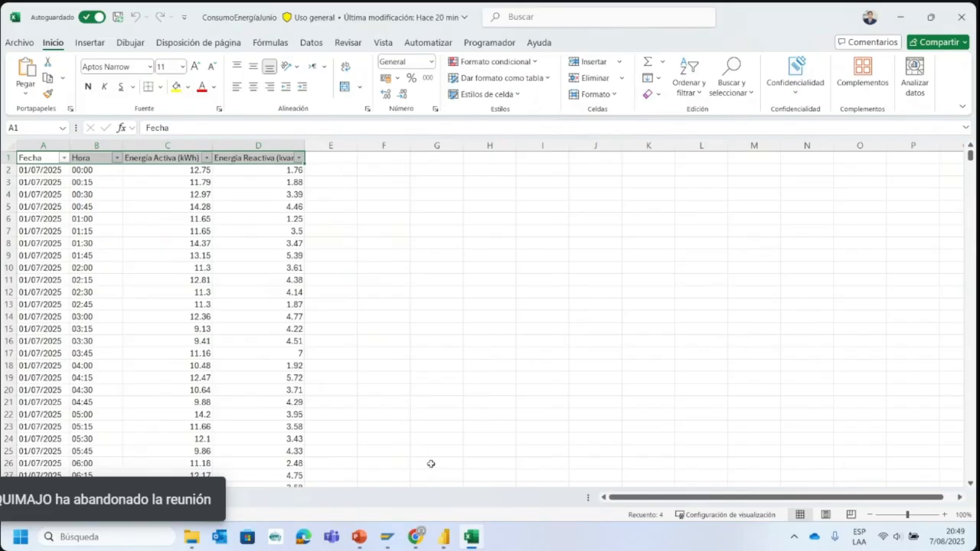
left_click(469, 534)
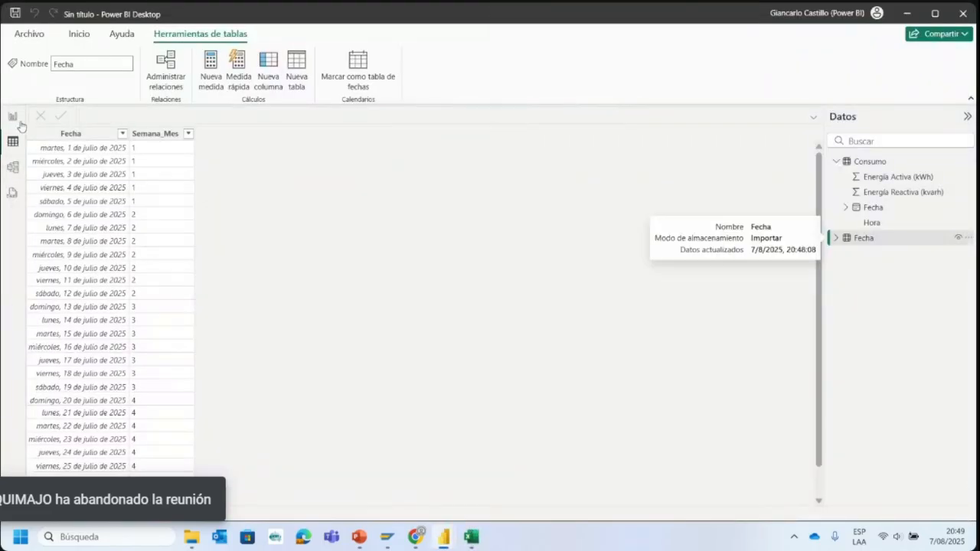
- Review the energy totals and weekly fdp table in Dashboard Consumo Mensual, then reopen the untitled report's table view
left_click(13, 117)
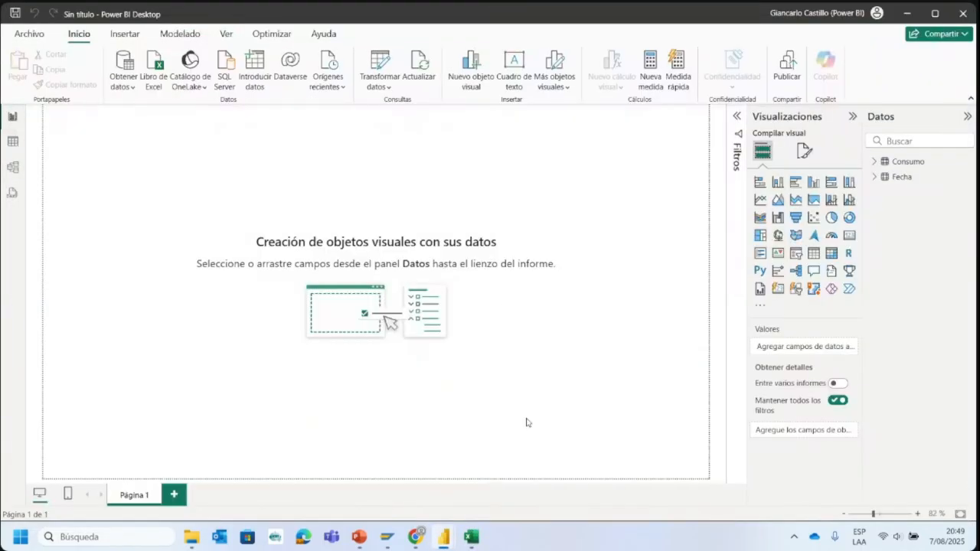
mouse_move(444, 536)
left_click(383, 467)
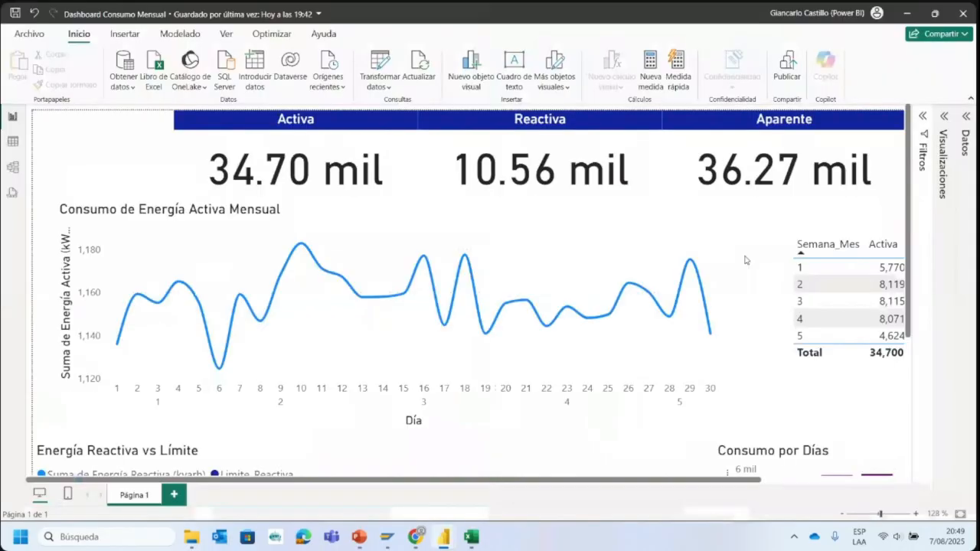
left_click_drag(687, 480, 822, 479)
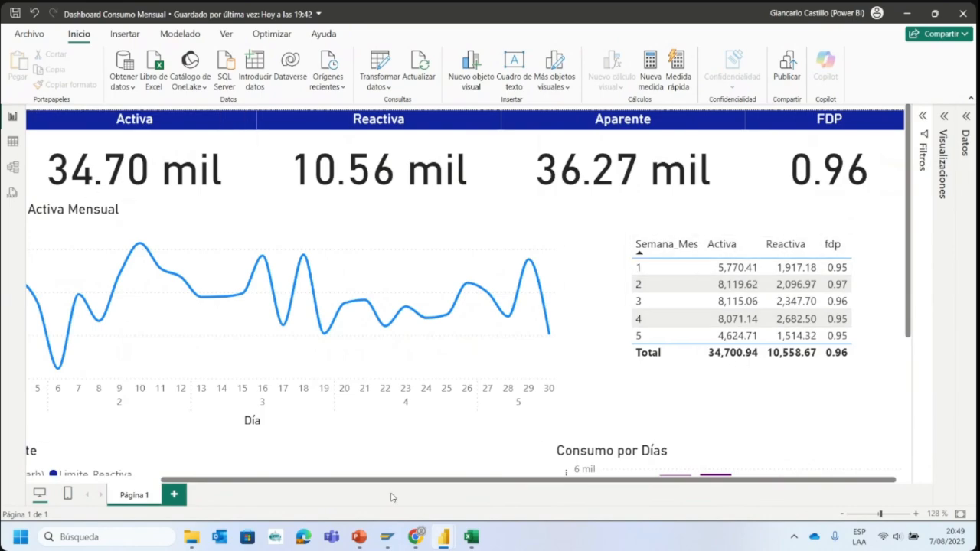
mouse_move(443, 536)
left_click(480, 474)
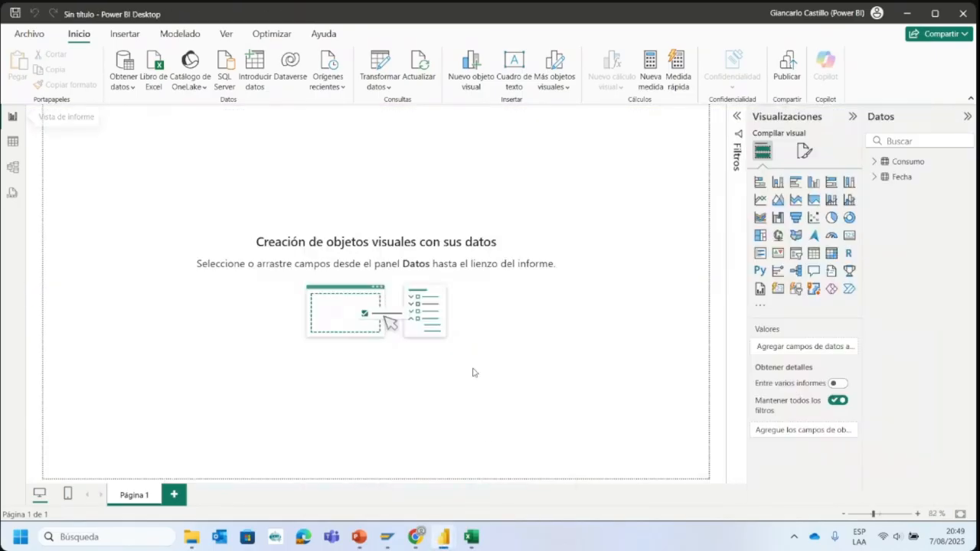
left_click(12, 145)
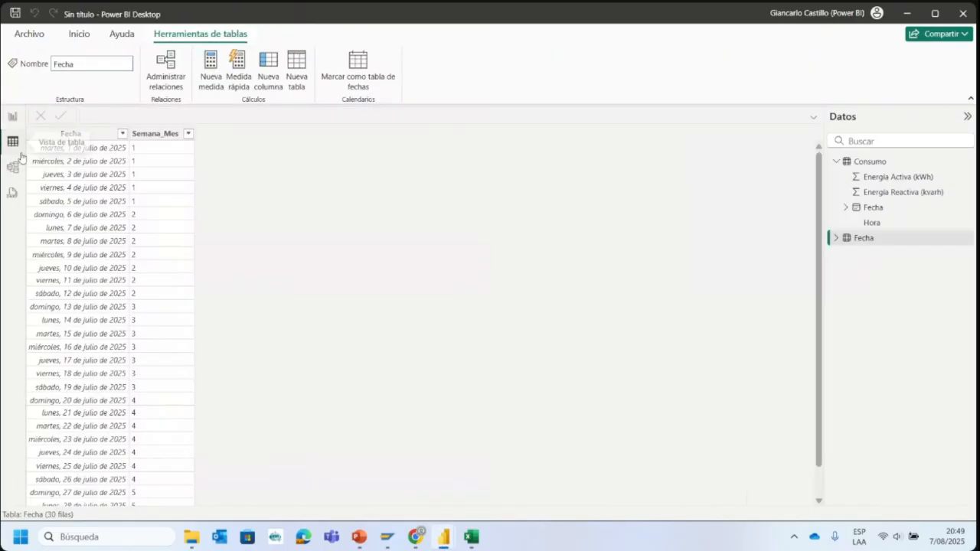
- Open the model view and place the Consumo and Fecha table cards side by side with a gap between them
left_click(13, 166)
left_click_drag(303, 187, 399, 204)
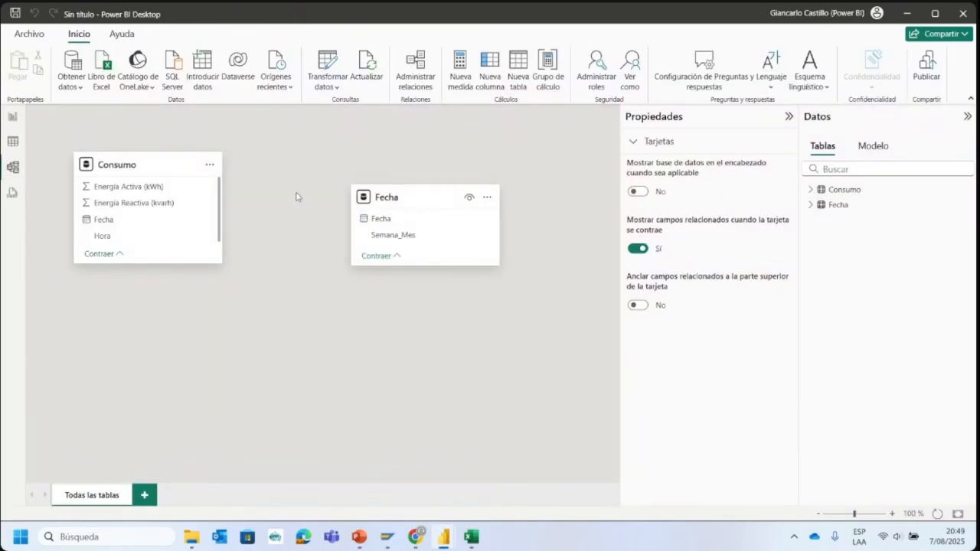
left_click_drag(131, 164, 203, 182)
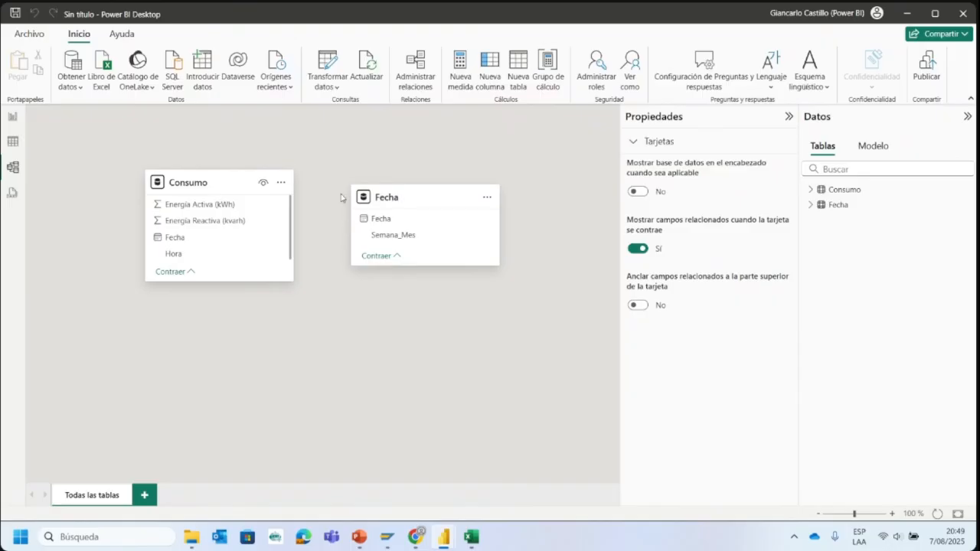
- Compare the Fecha column of the Consumo table with the Fecha column of the Fecha table in the table view
left_click(12, 141)
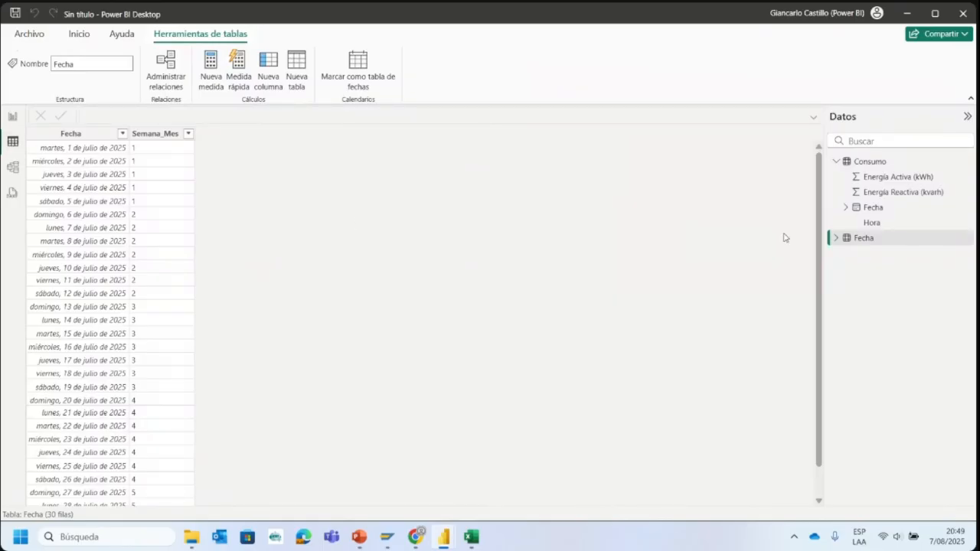
left_click(893, 161)
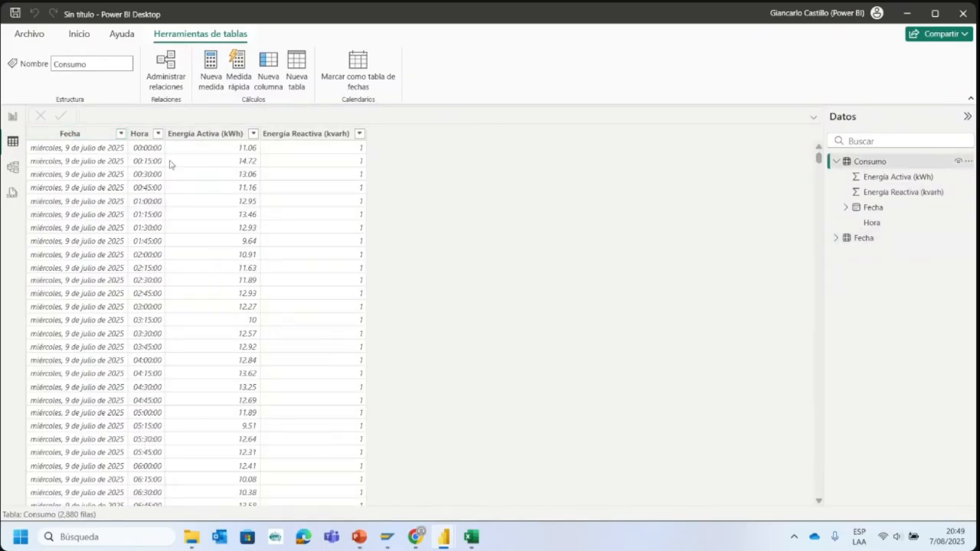
left_click(863, 238)
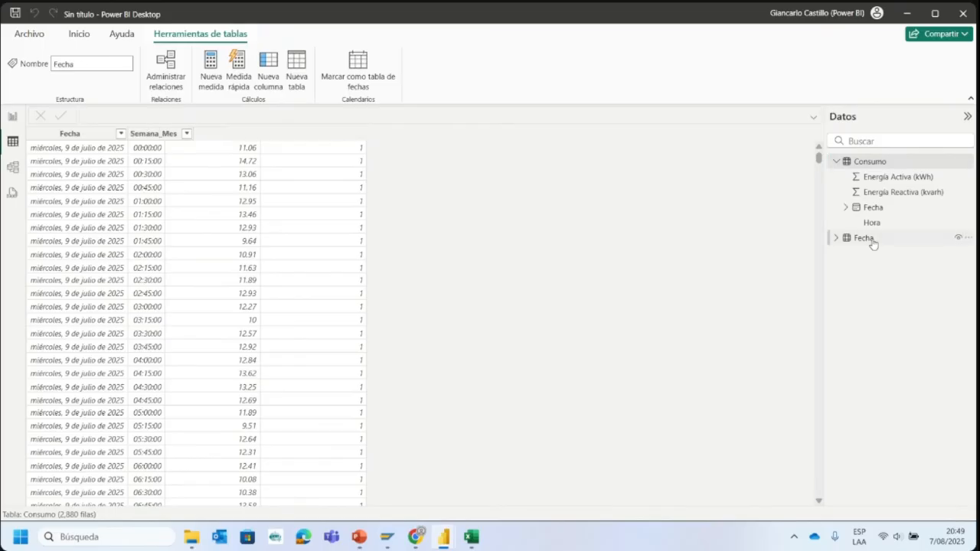
left_click(95, 134)
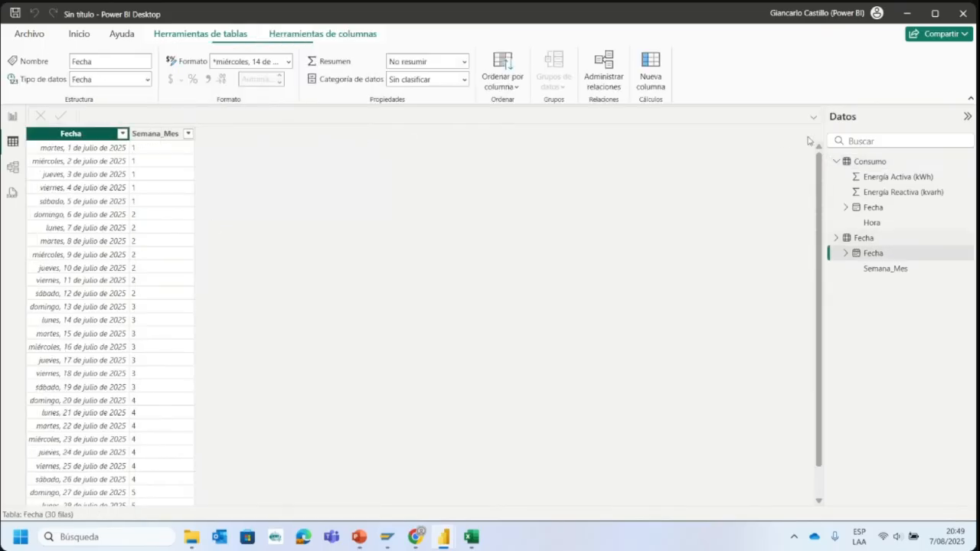
left_click(875, 163)
left_click(879, 209)
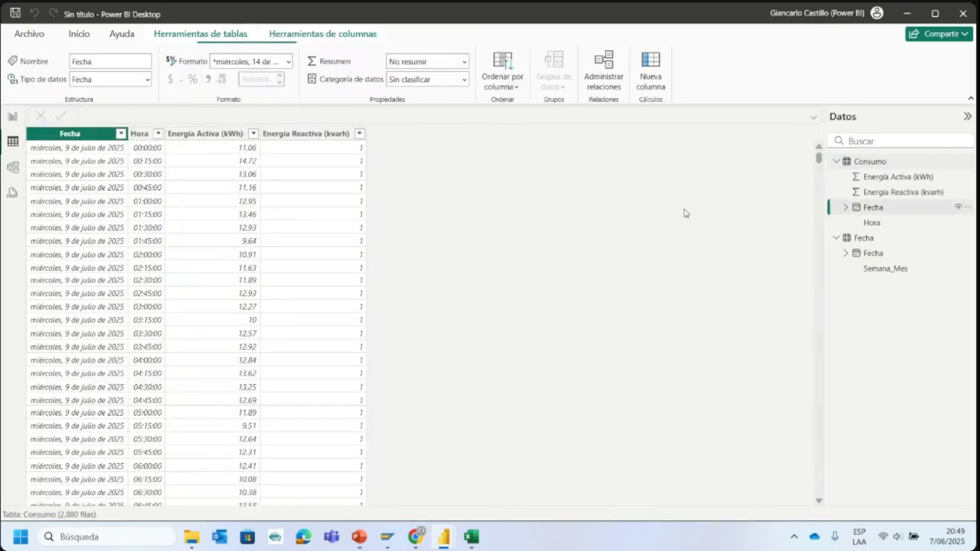
left_click(882, 244)
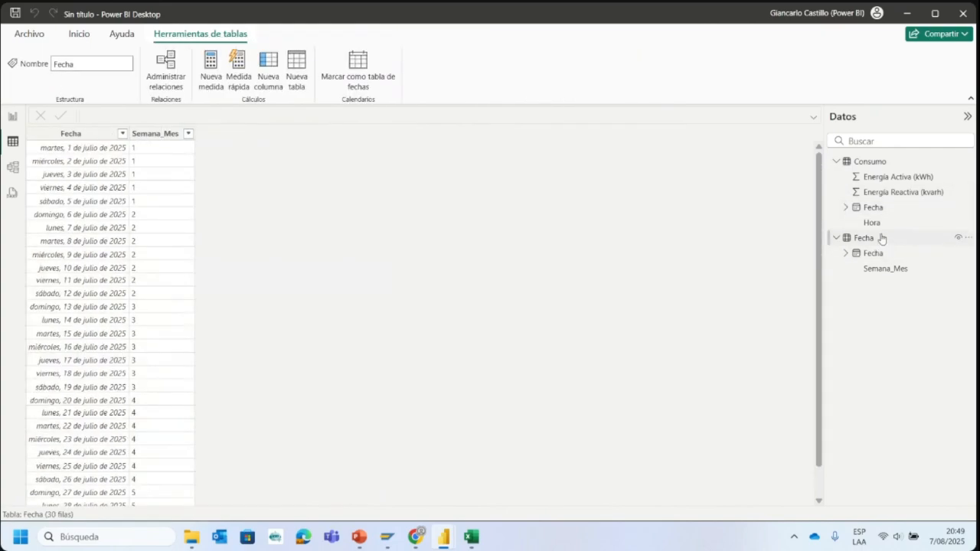
left_click(897, 255)
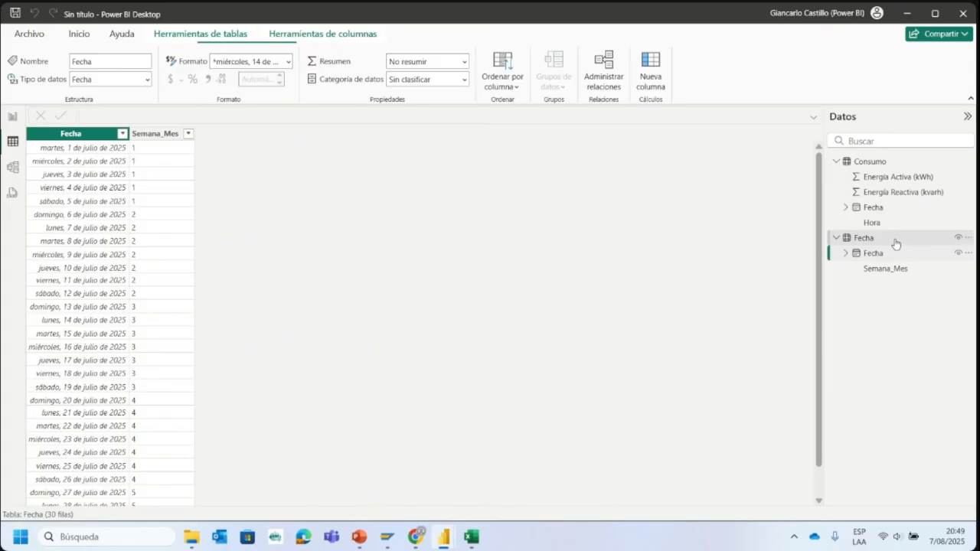
left_click(879, 163)
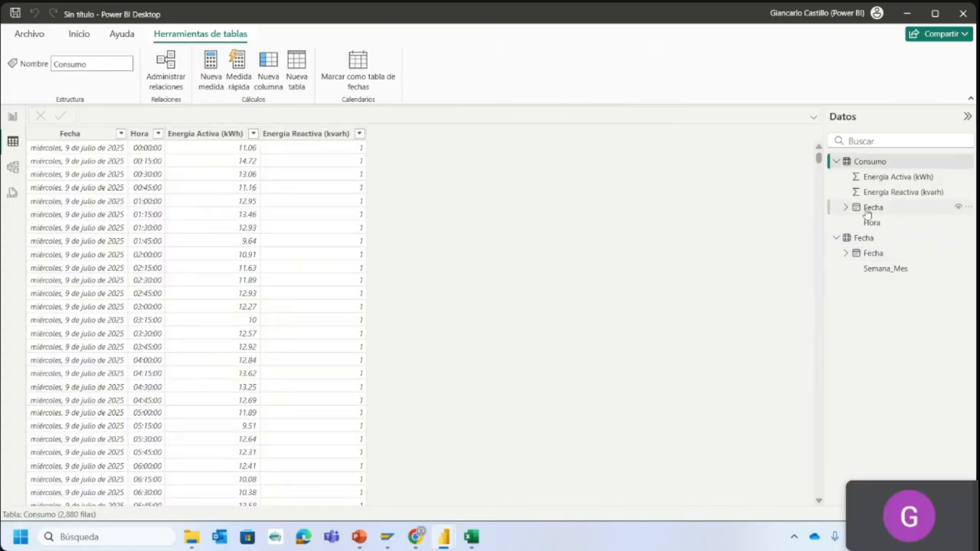
left_click(868, 210)
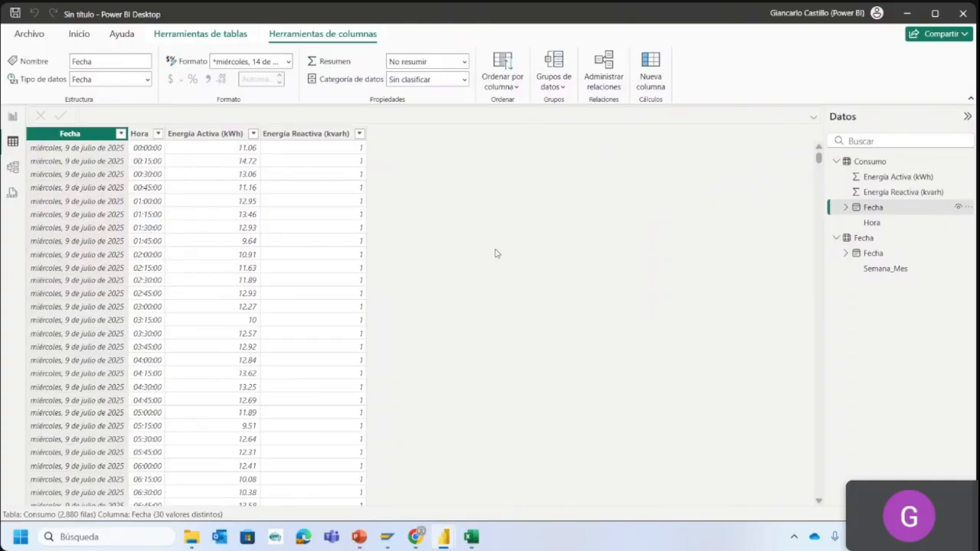
- Check the report page and the model diagram, then review the rows of the Fecha table in the table view
left_click(11, 121)
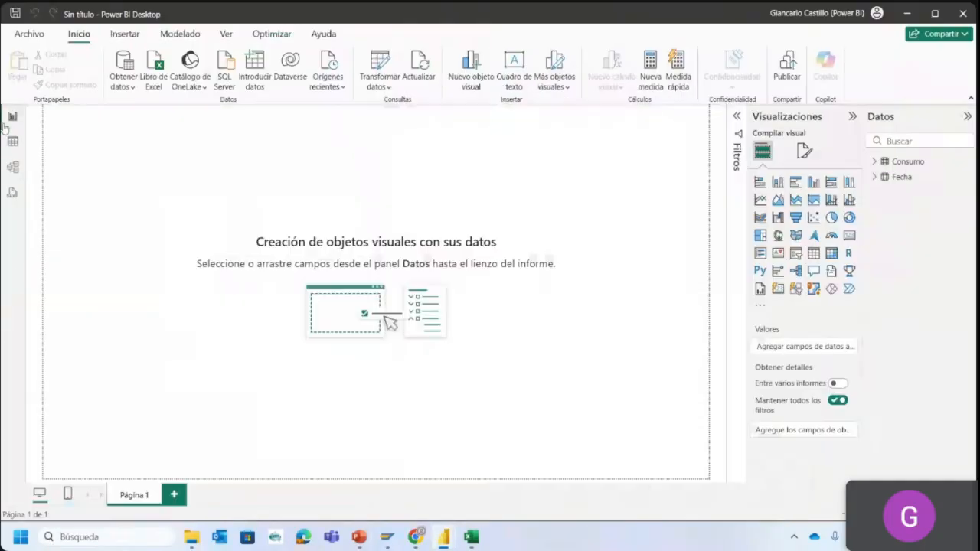
left_click(13, 169)
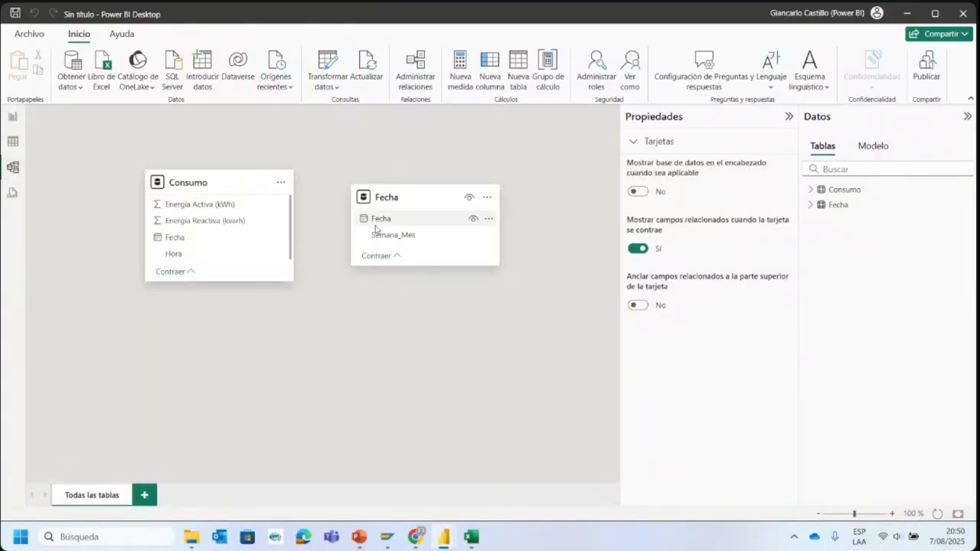
left_click_drag(407, 220, 396, 220)
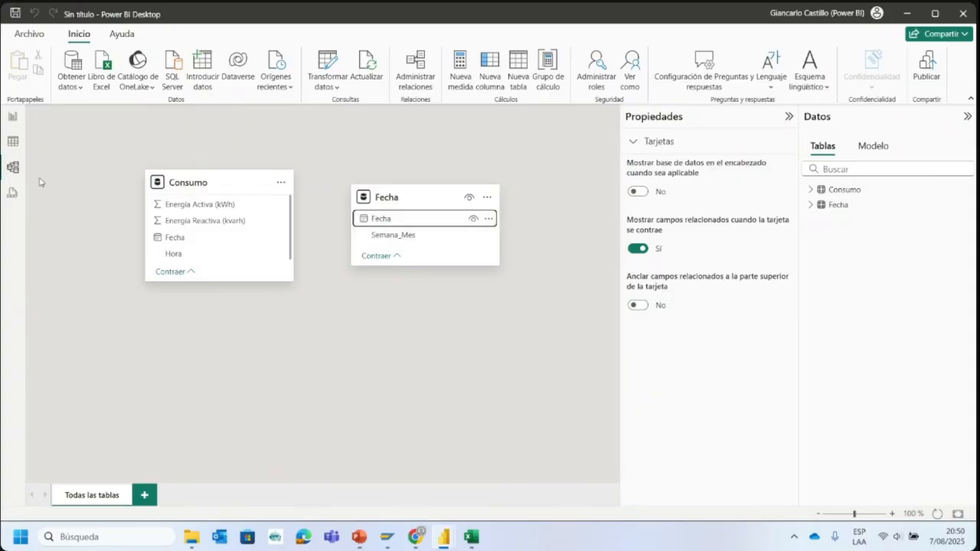
left_click(14, 120)
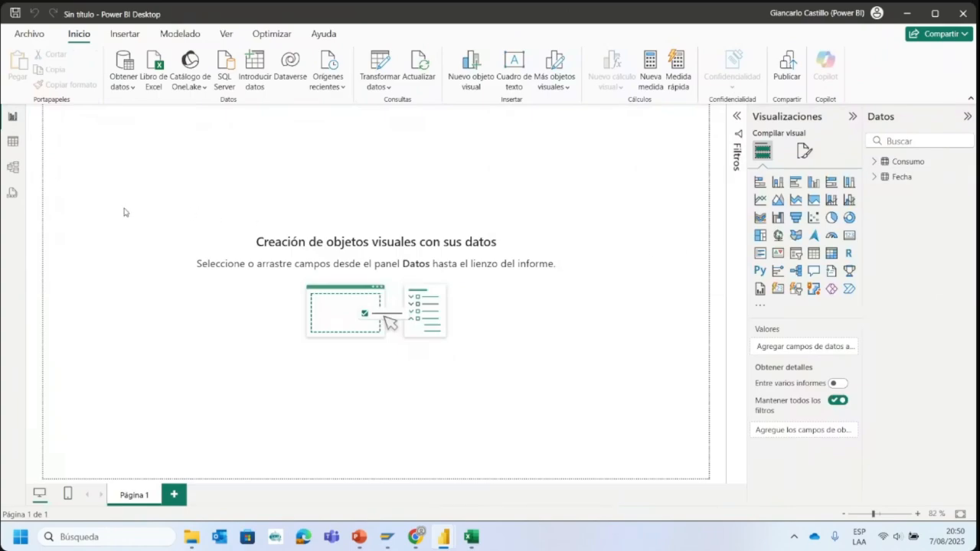
left_click(13, 143)
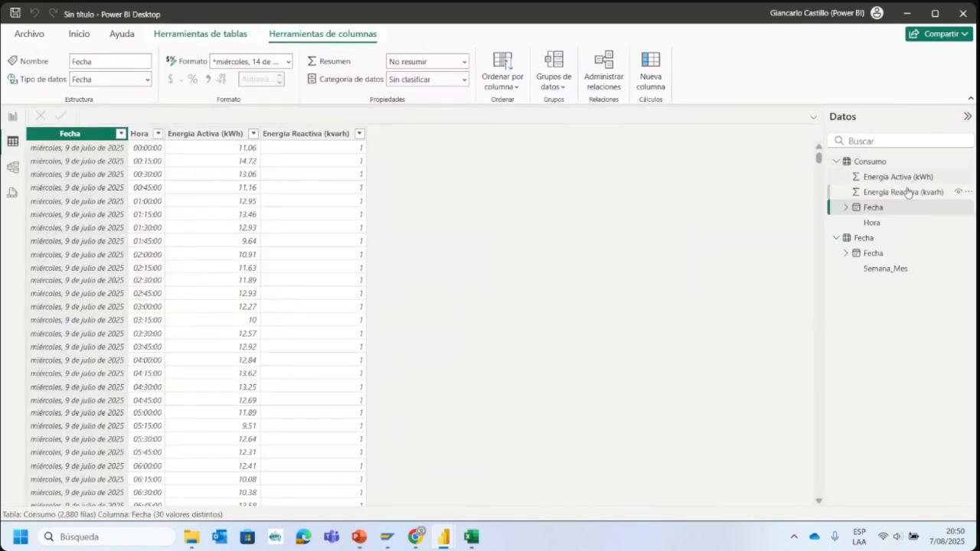
left_click(871, 241)
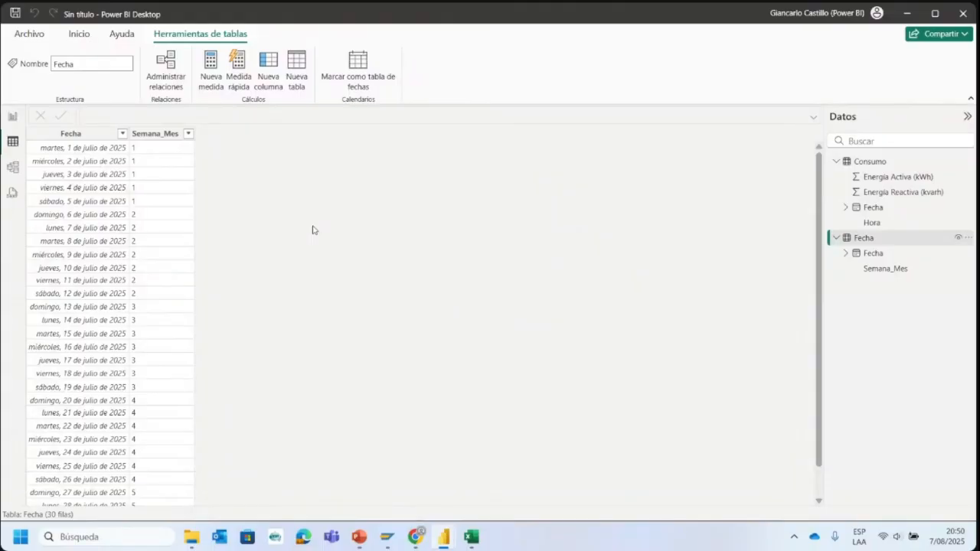
- Sort the Consumo table by Fecha in ascending order and compare its dates with those in the Fecha table
left_click(867, 161)
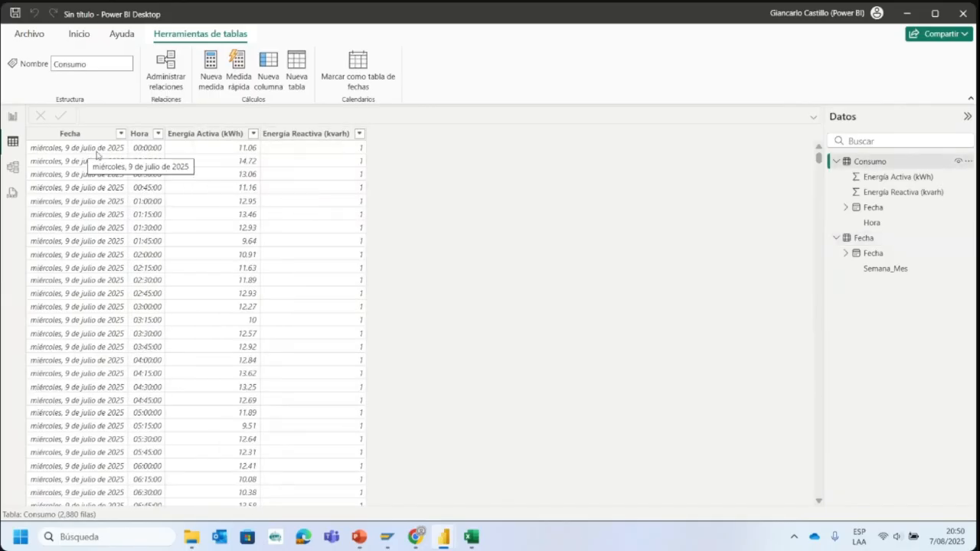
left_click(117, 135)
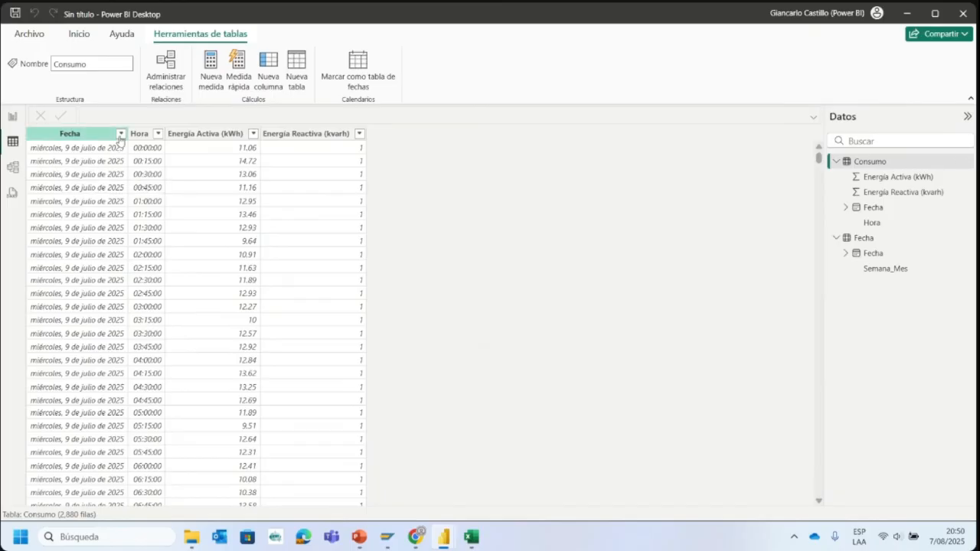
left_click(120, 134)
left_click(195, 149)
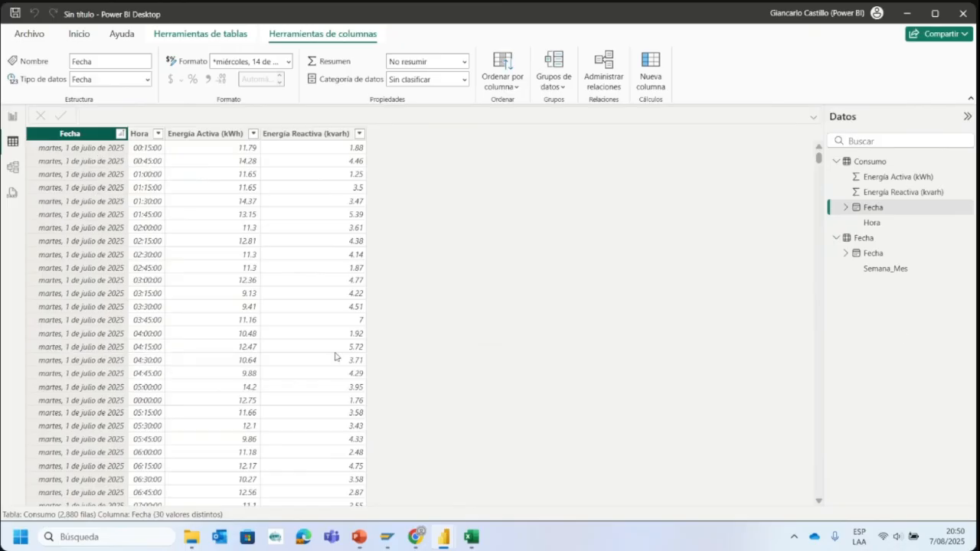
left_click(892, 238)
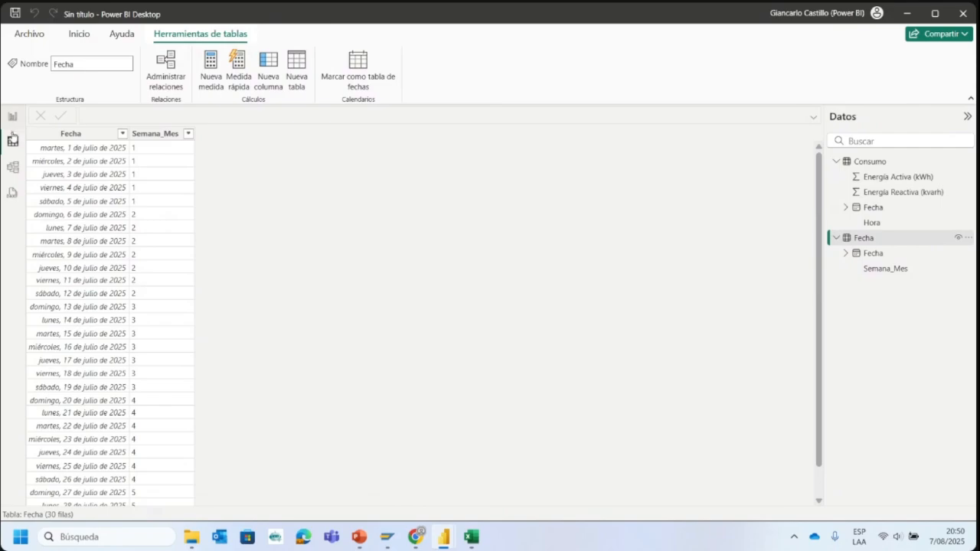
left_click(908, 243)
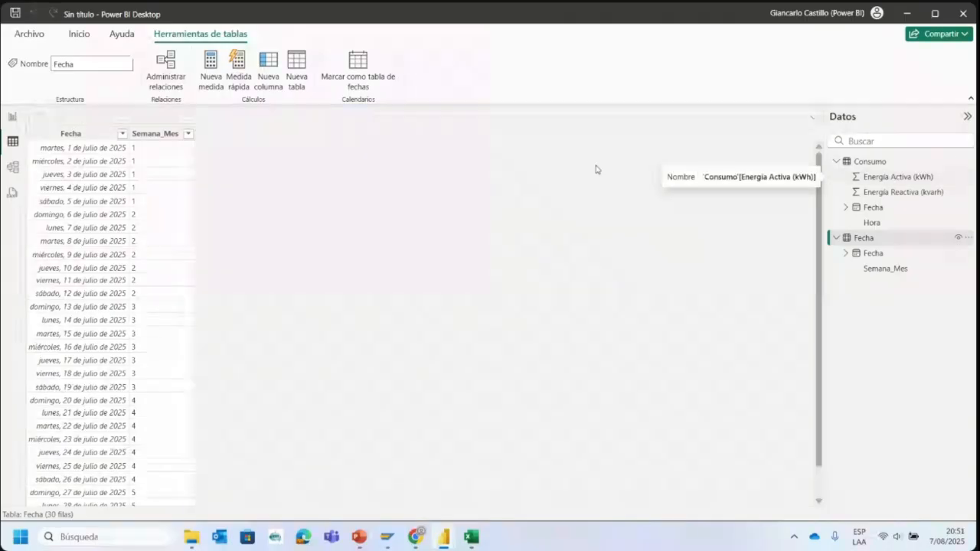
- Create an active one-to-many relationship from Fecha's Fecha column to Consumo's Fecha column with single cross-filter direction, and space the two table cards farther apart
left_click(12, 167)
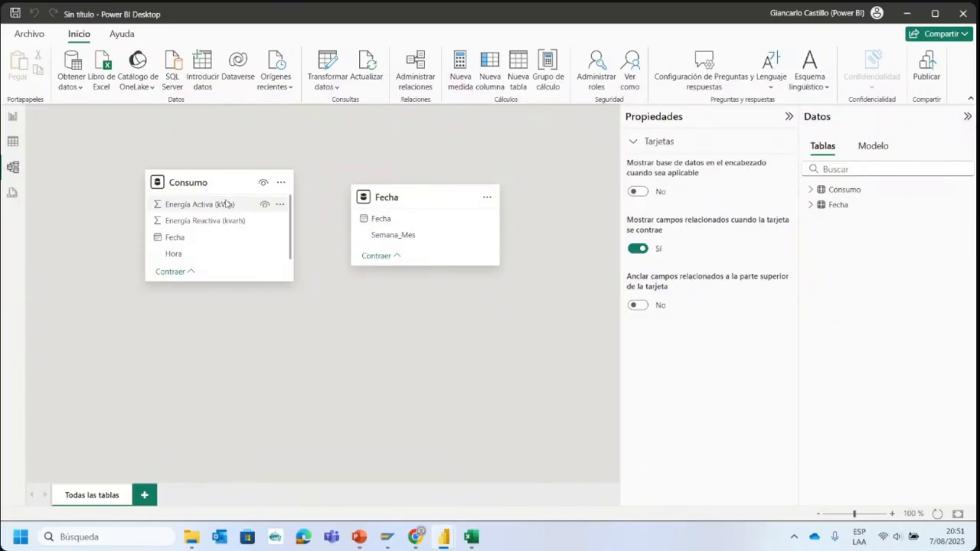
left_click_drag(380, 220, 210, 244)
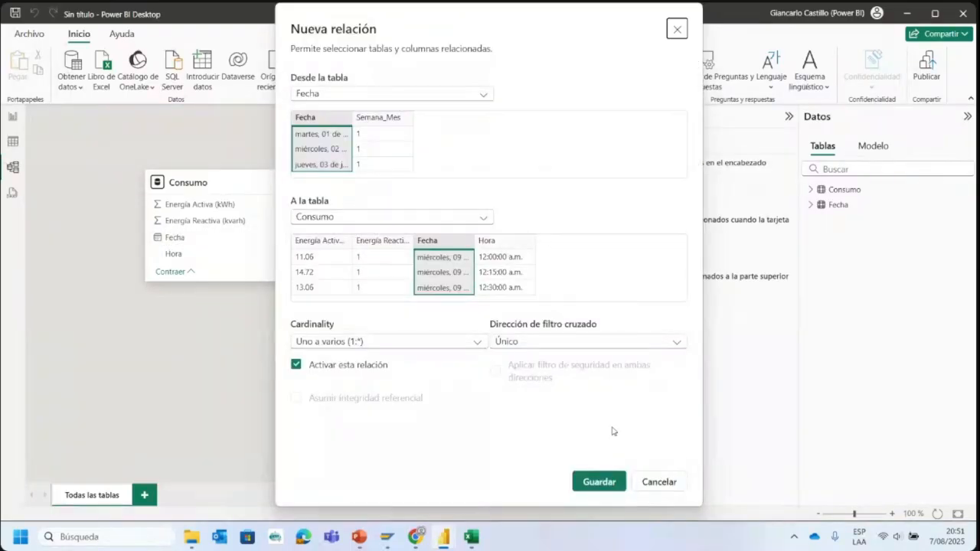
left_click(603, 482)
left_click(346, 95)
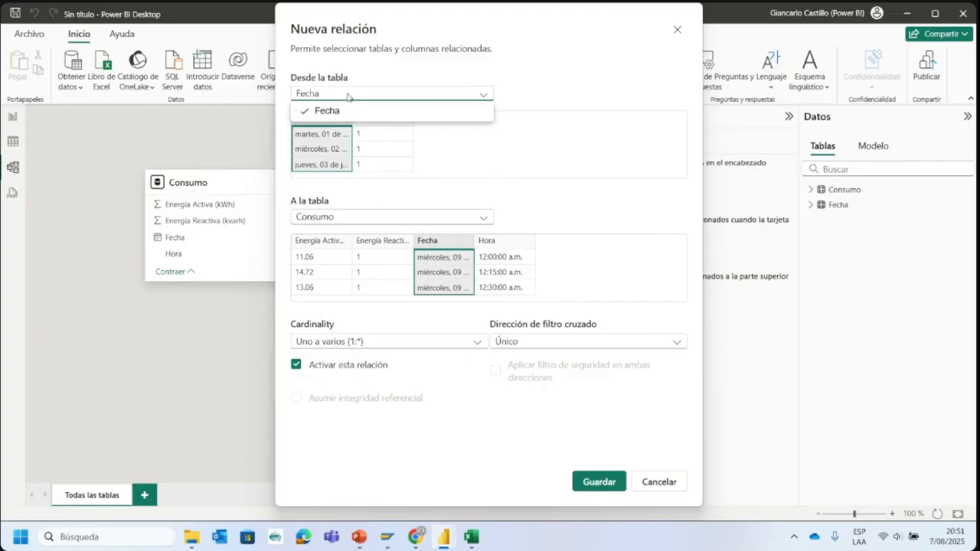
left_click(346, 95)
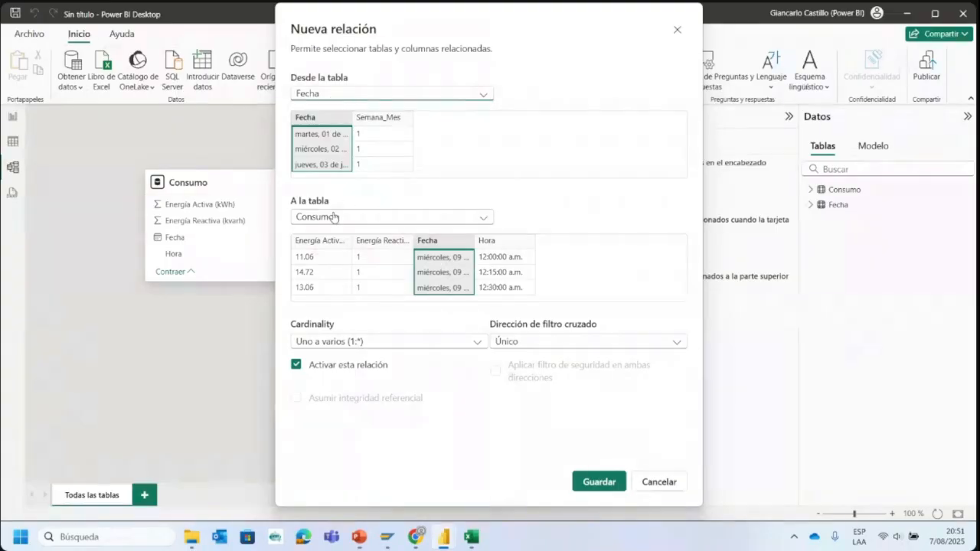
left_click(334, 217)
left_click(333, 218)
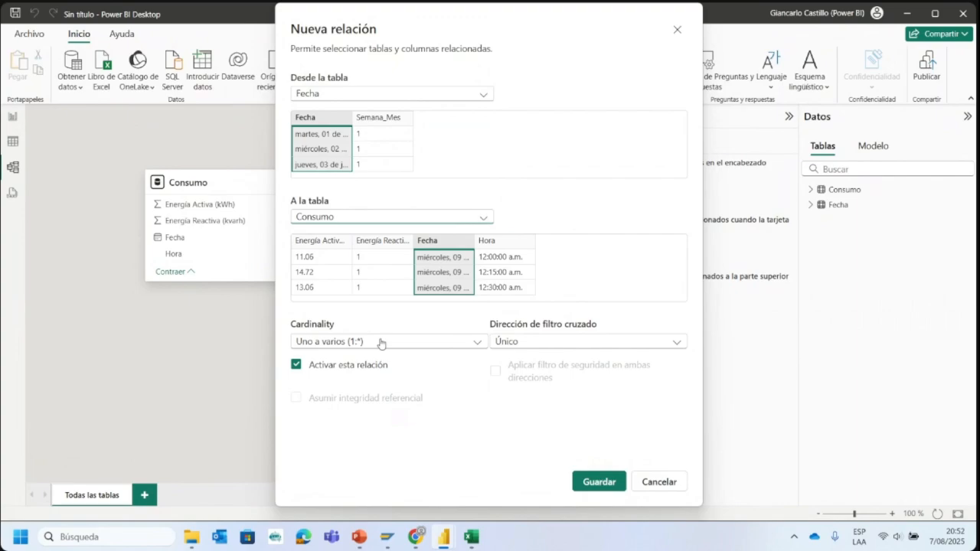
left_click(594, 482)
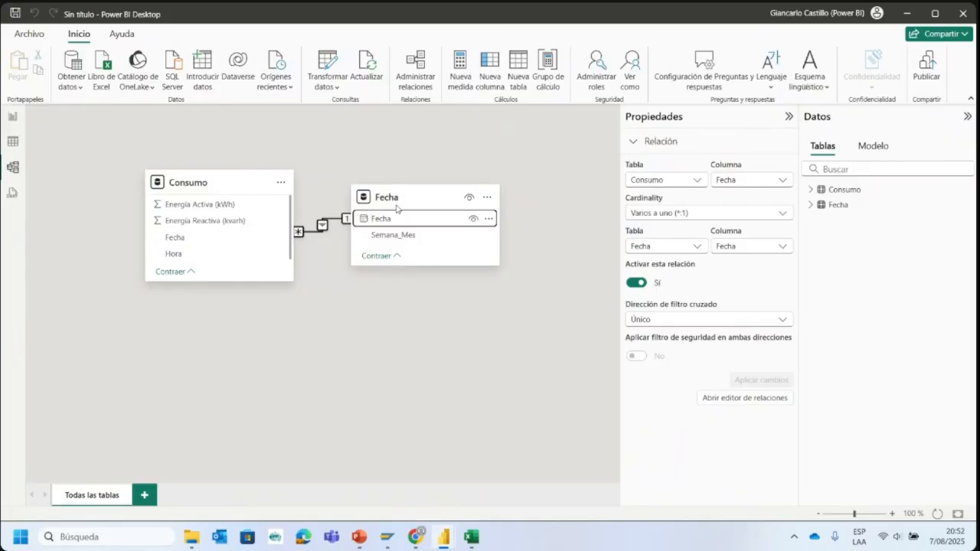
left_click_drag(394, 197, 486, 196)
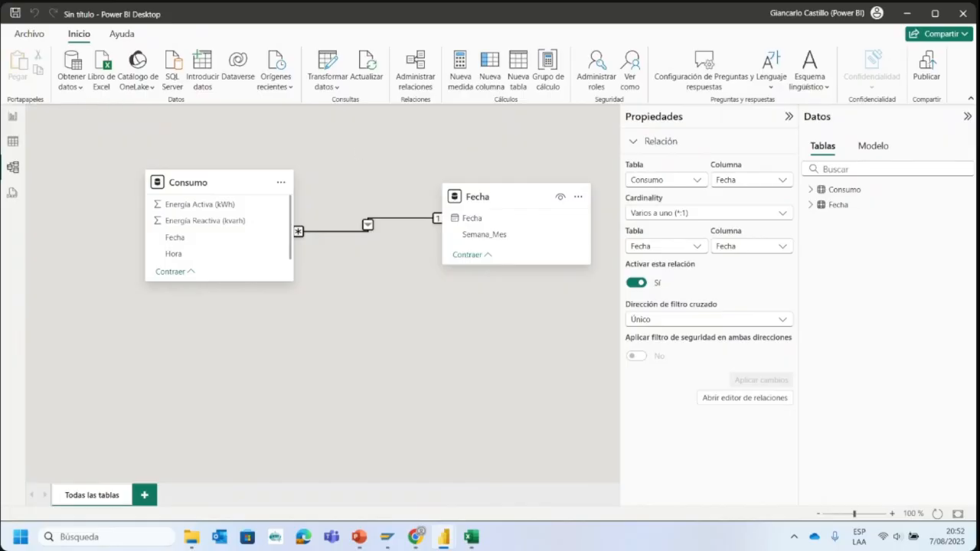
- Leave the model view for the report page and review the Semana_Mes table in the Dashboard Consumo Mensual report
left_click(13, 116)
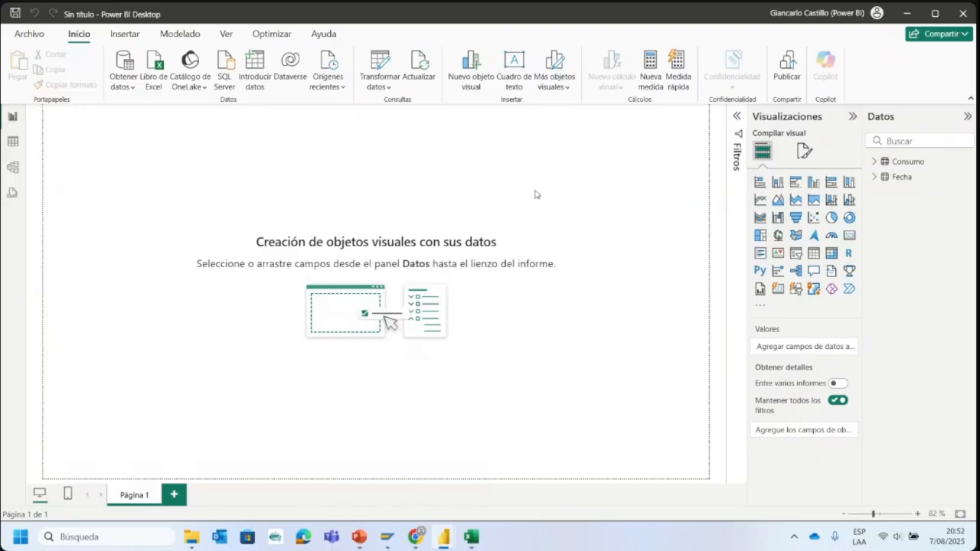
mouse_move(438, 539)
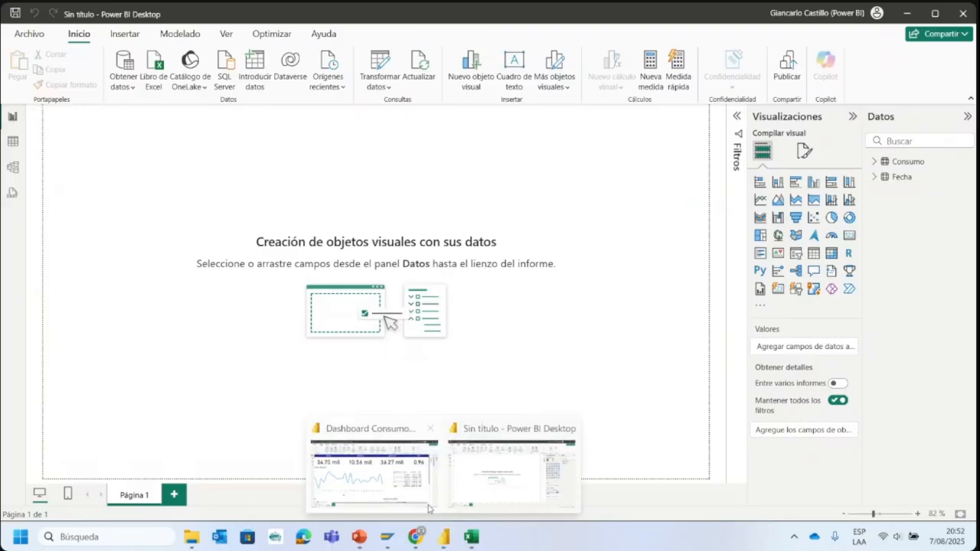
left_click(444, 477)
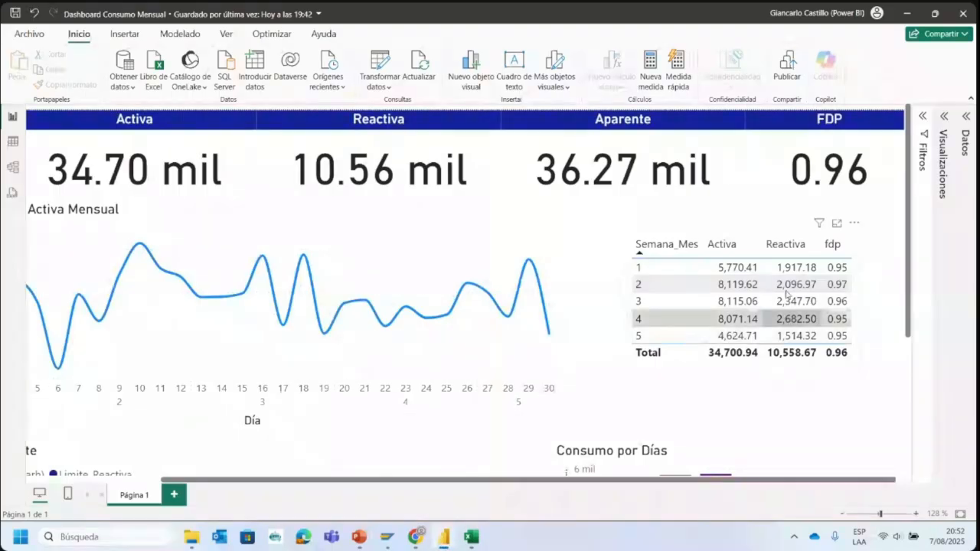
- Return to the untitled report and add an empty table visual in the upper-right area of Página 1
mouse_move(450, 540)
left_click(511, 499)
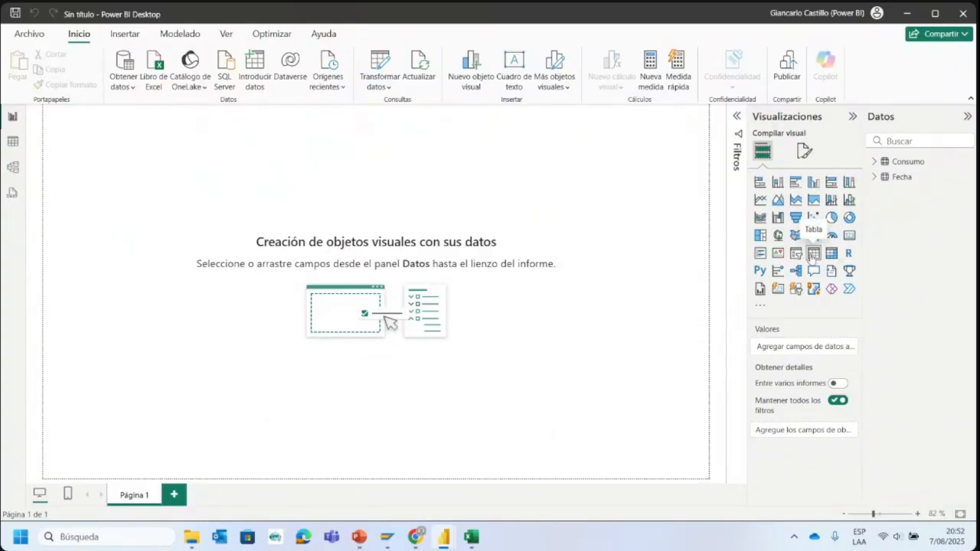
left_click(812, 255)
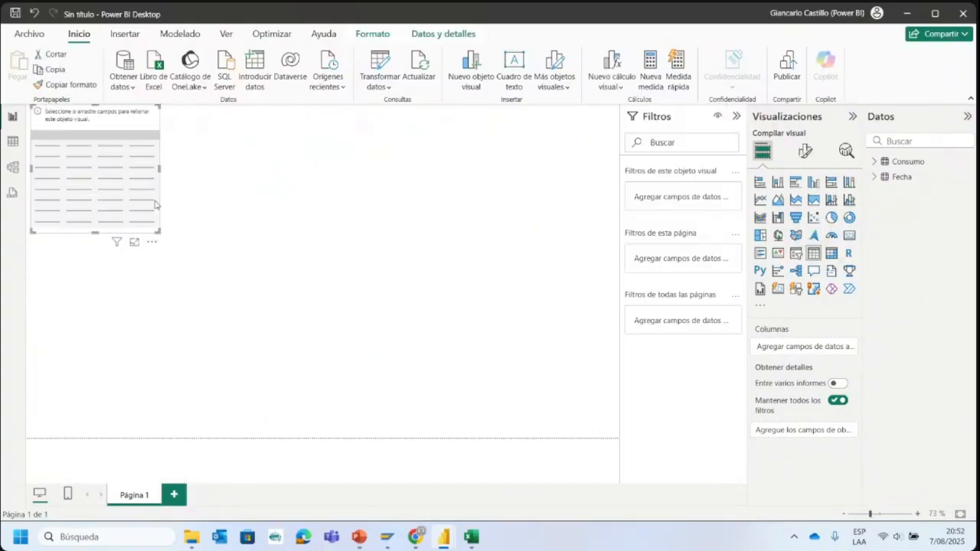
left_click_drag(155, 205, 492, 217)
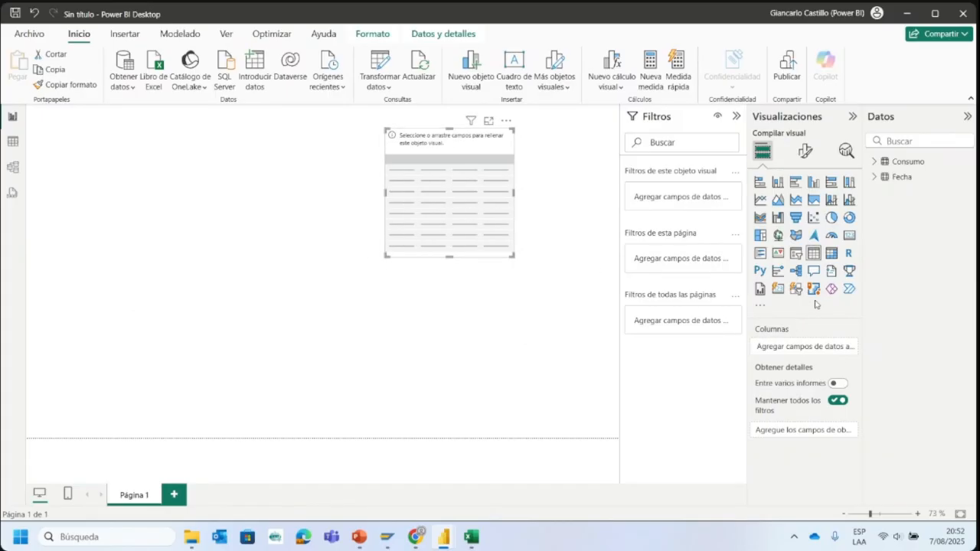
- Expand the Fecha table's fields and add Semana_Mes as a column of the empty table visual
left_click(875, 177)
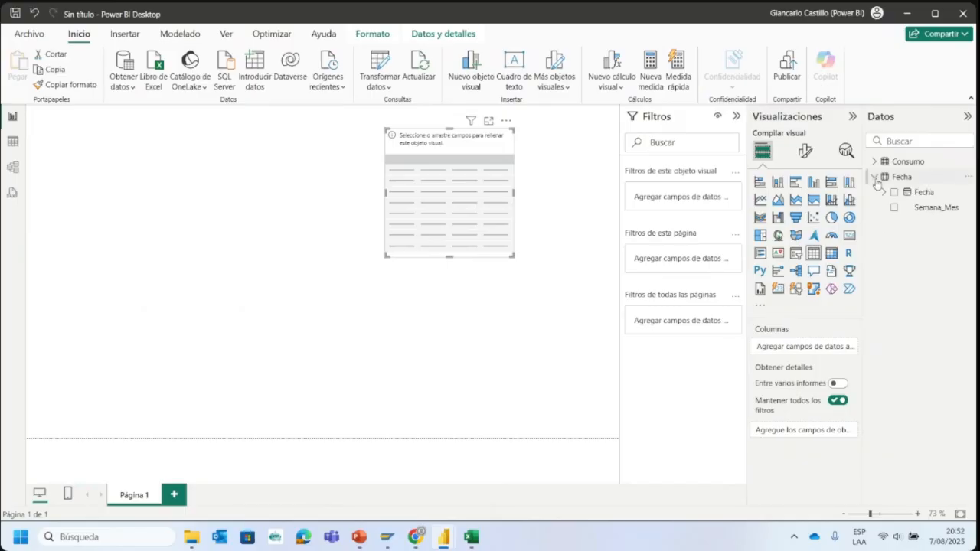
left_click(875, 178)
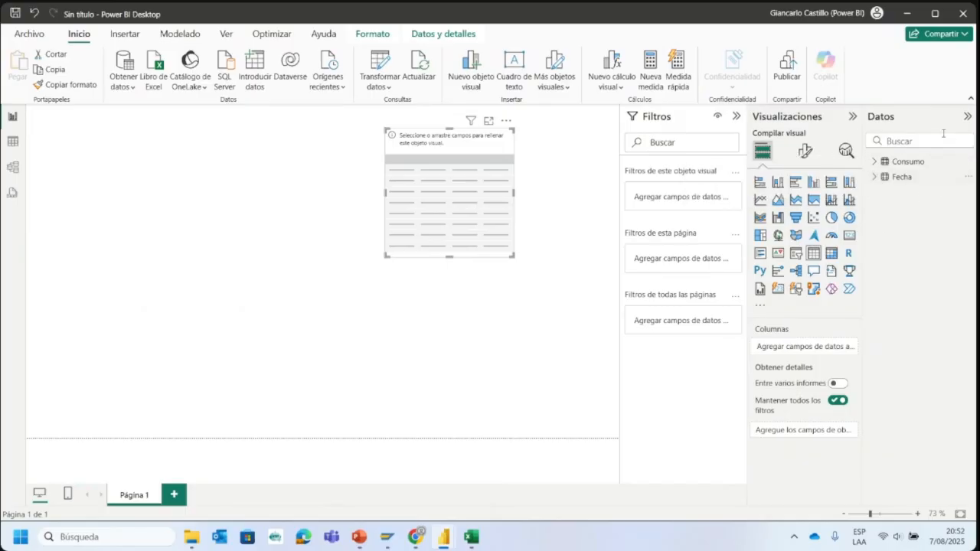
left_click(876, 177)
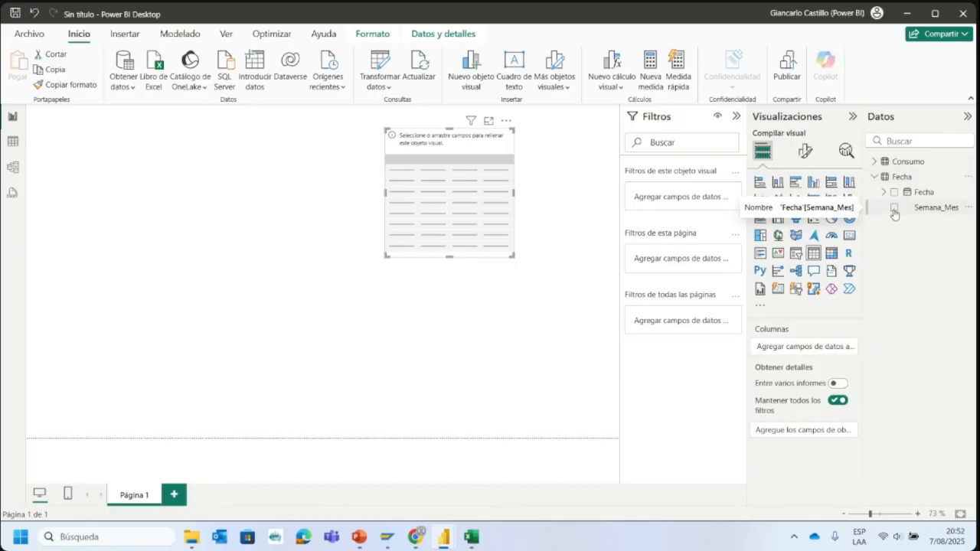
left_click(895, 209)
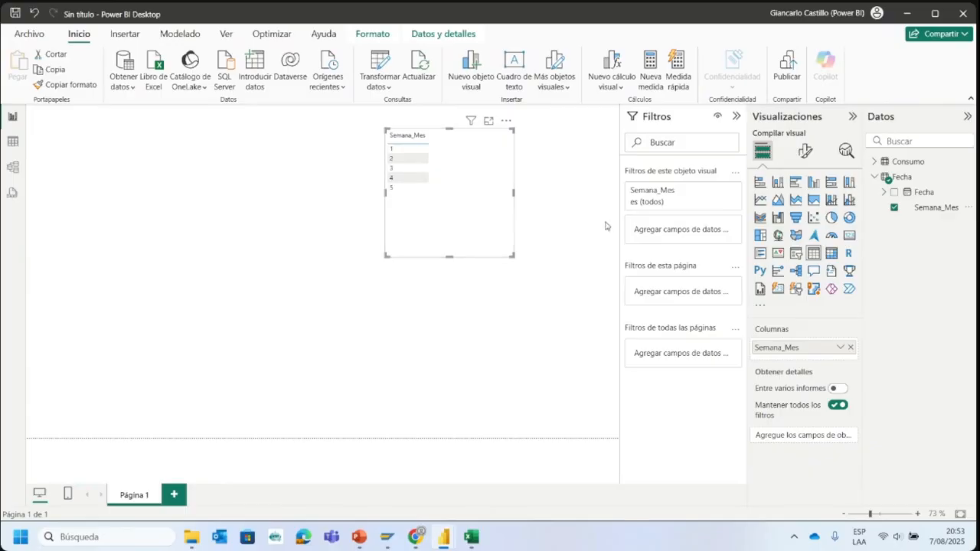
- Remove Semana_Mes from the table visual, then add it back to that same visual as its only column
left_click(850, 350)
left_click_drag(930, 210, 203, 320)
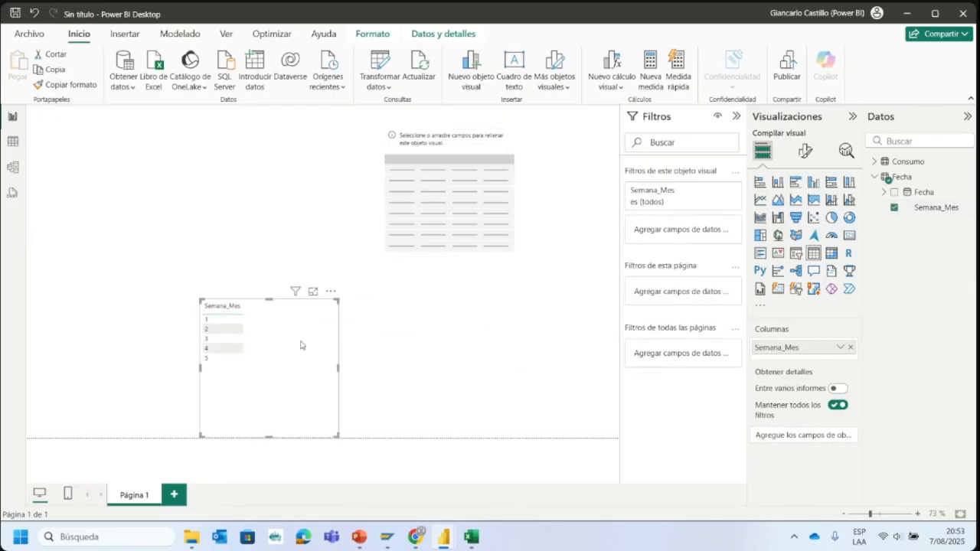
key("Delete")
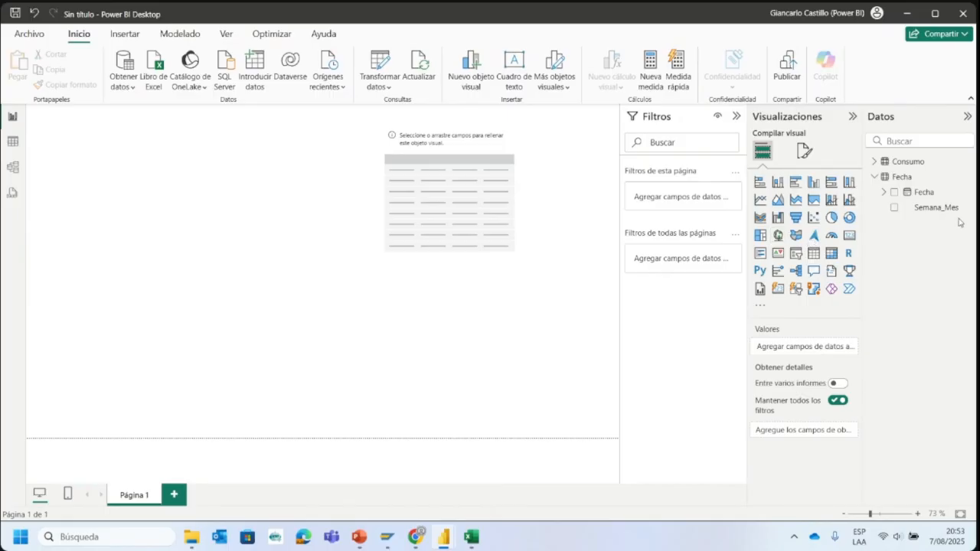
left_click(441, 222)
left_click_drag(930, 208, 796, 348)
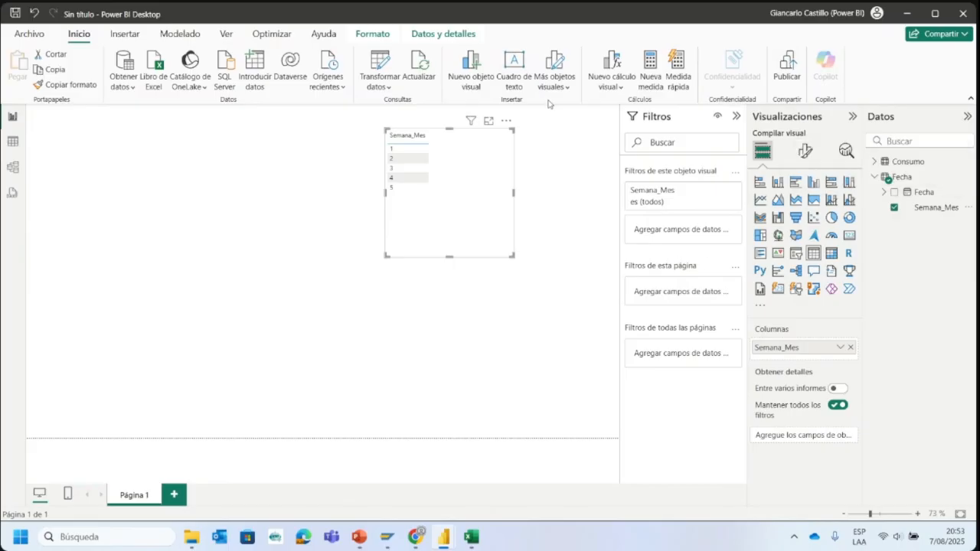
- Add Consumo's Energía Activa (kWh) and Energía Reactiva (kvarh) fields as columns after Semana_Mes in the table visual
left_click(875, 162)
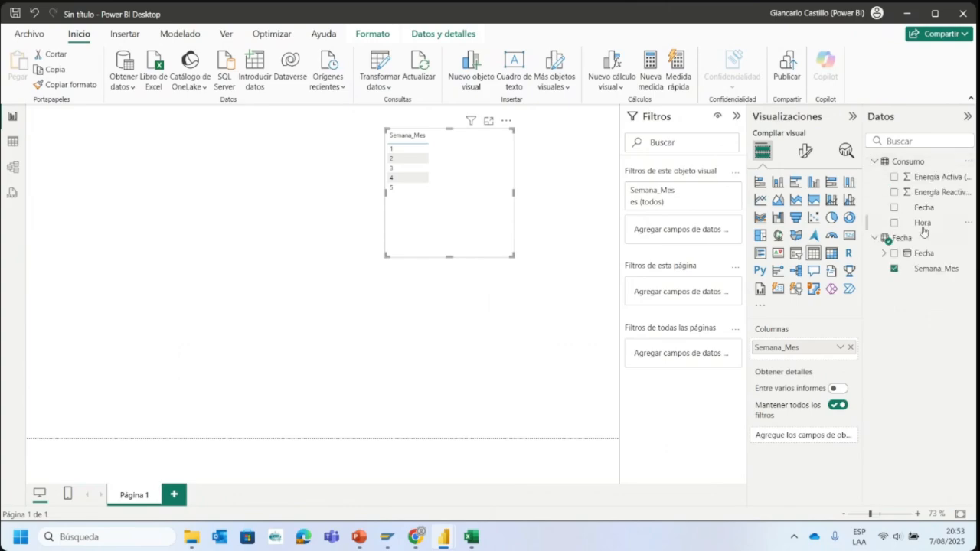
left_click_drag(927, 177, 803, 356)
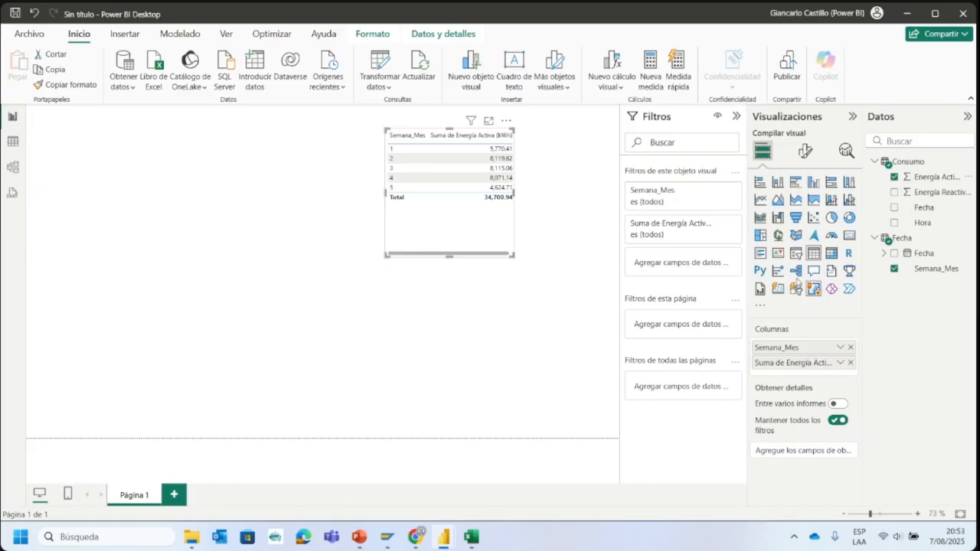
left_click_drag(933, 192, 807, 369)
- Widen the table visual to fit all three columns and move it left toward the middle of the page
left_click_drag(516, 193, 606, 219)
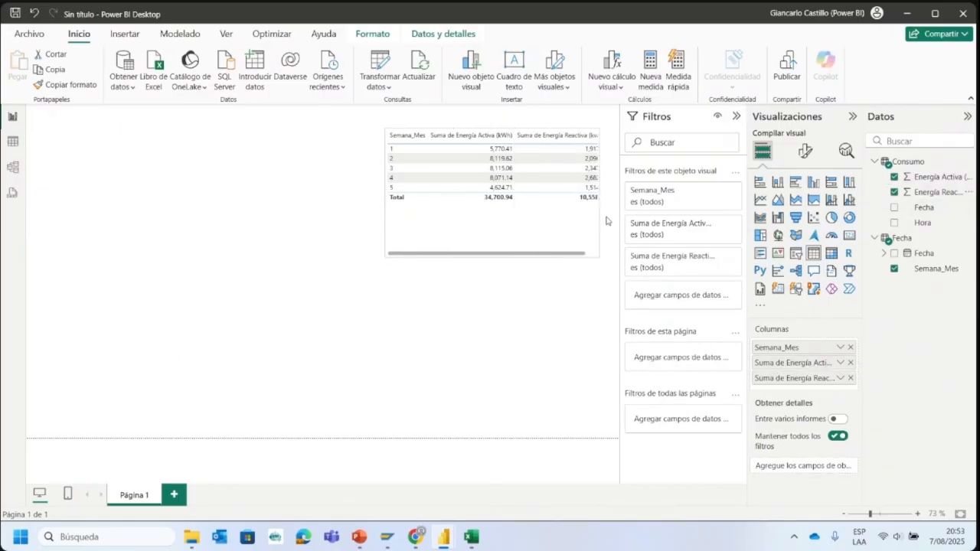
left_click_drag(549, 245, 363, 256)
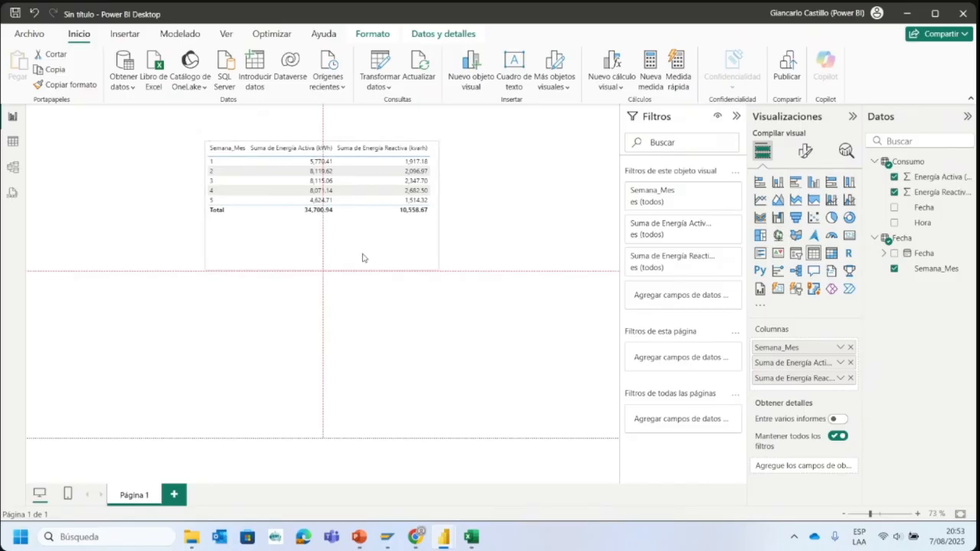
left_click(885, 515)
left_click_drag(322, 483, 473, 481)
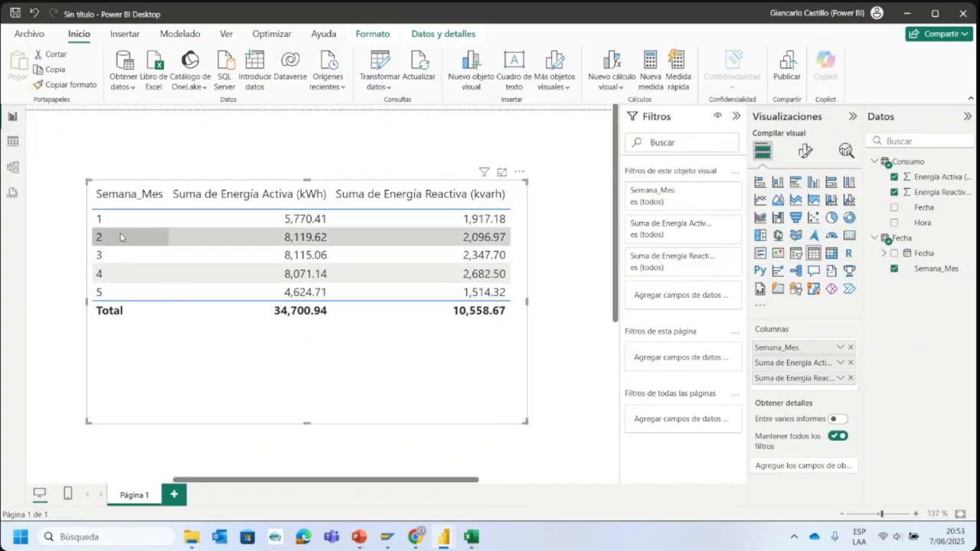
- Delete the relationship between the Consumo and Fecha tables in the model and return to the report page
left_click(12, 168)
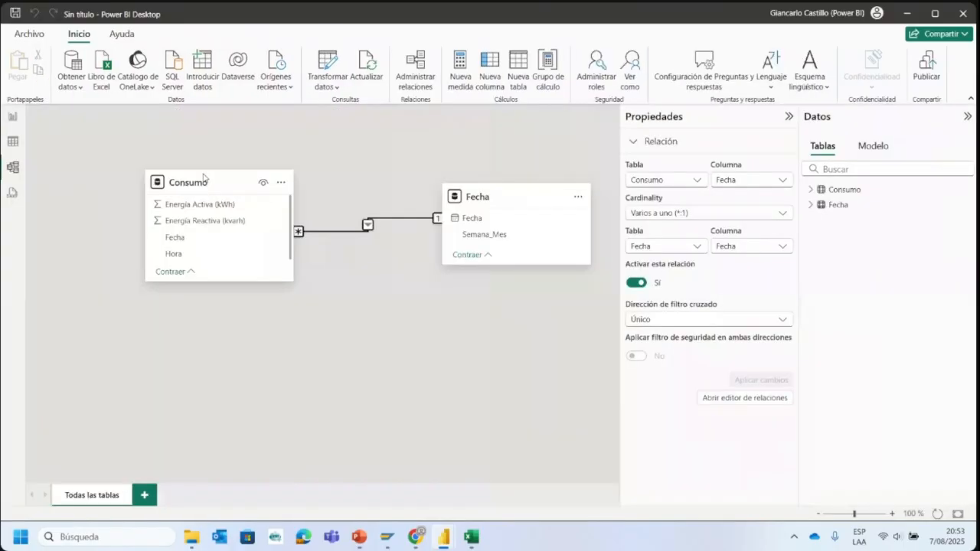
right_click(366, 224)
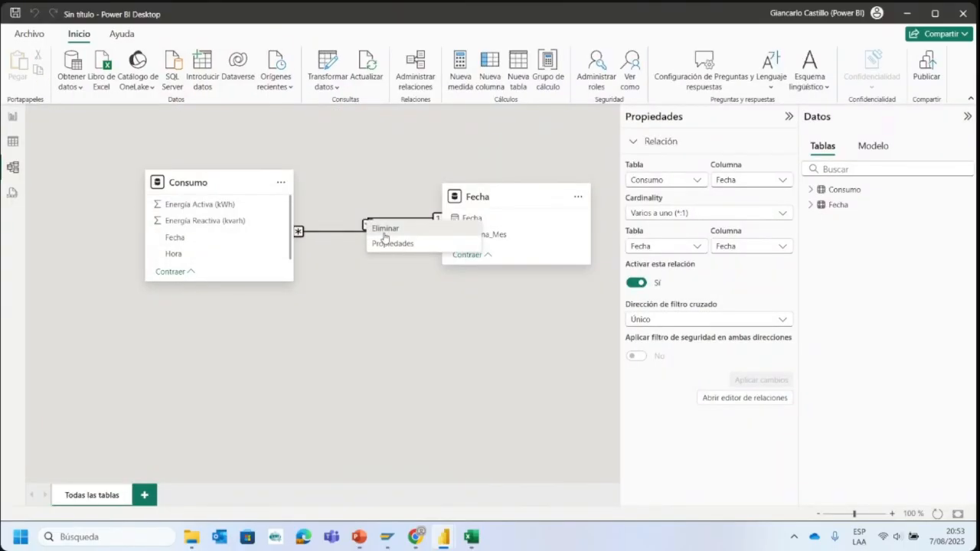
left_click(384, 229)
left_click(558, 333)
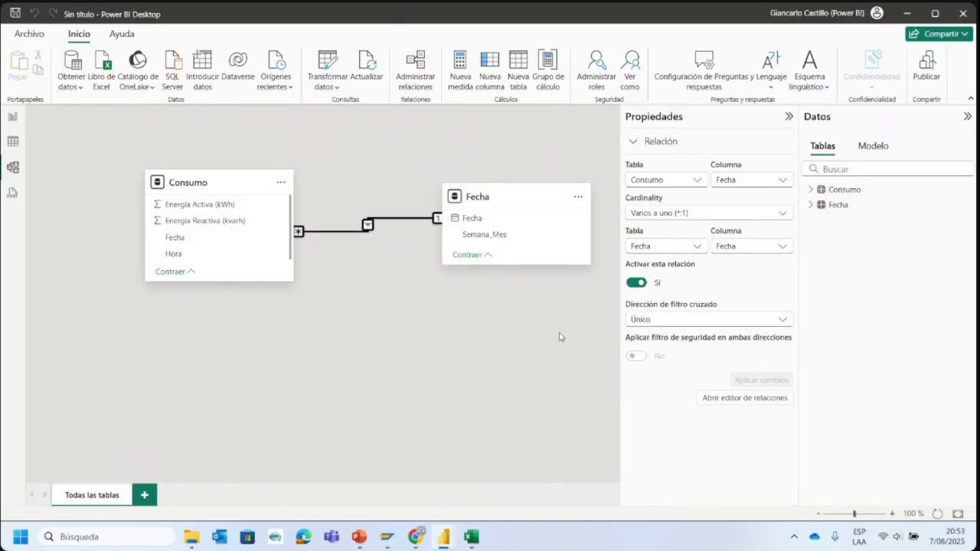
left_click(14, 119)
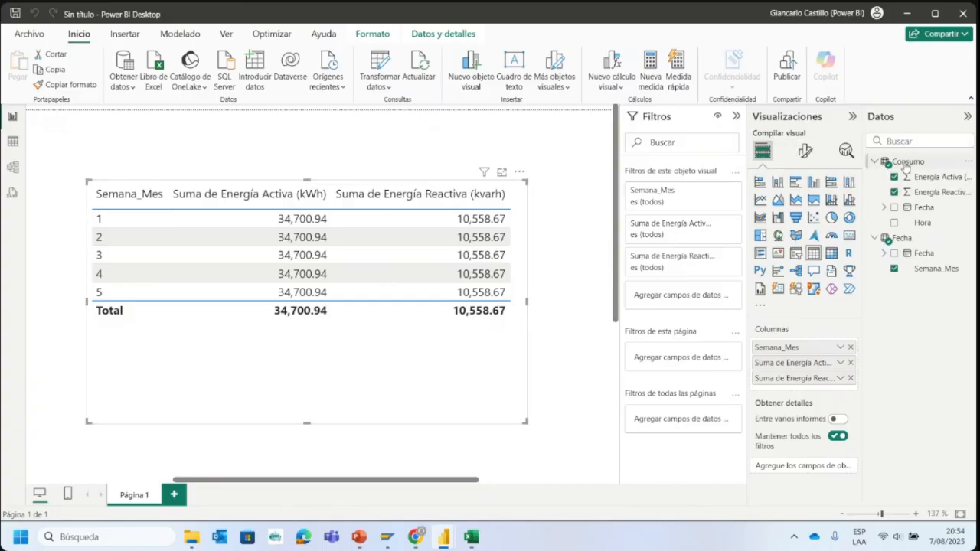
- Remove Semana_Mes from the table visual, add it again and reorder it as the first column
left_click(850, 348)
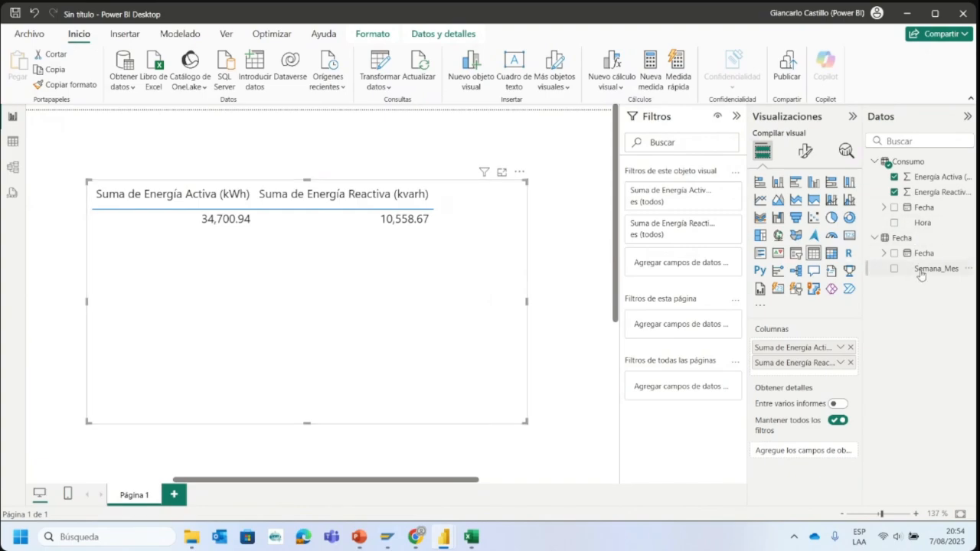
left_click_drag(921, 274, 797, 372)
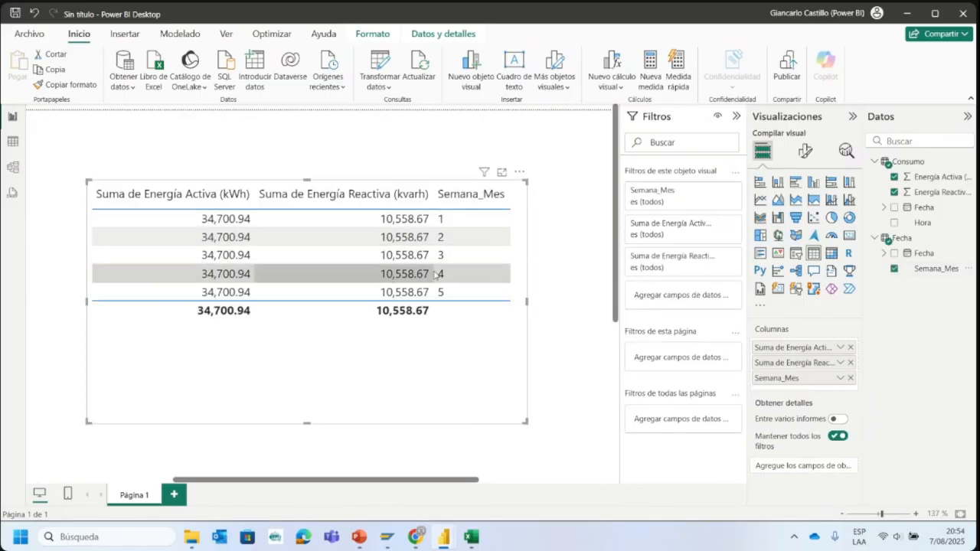
left_click_drag(784, 387, 777, 344)
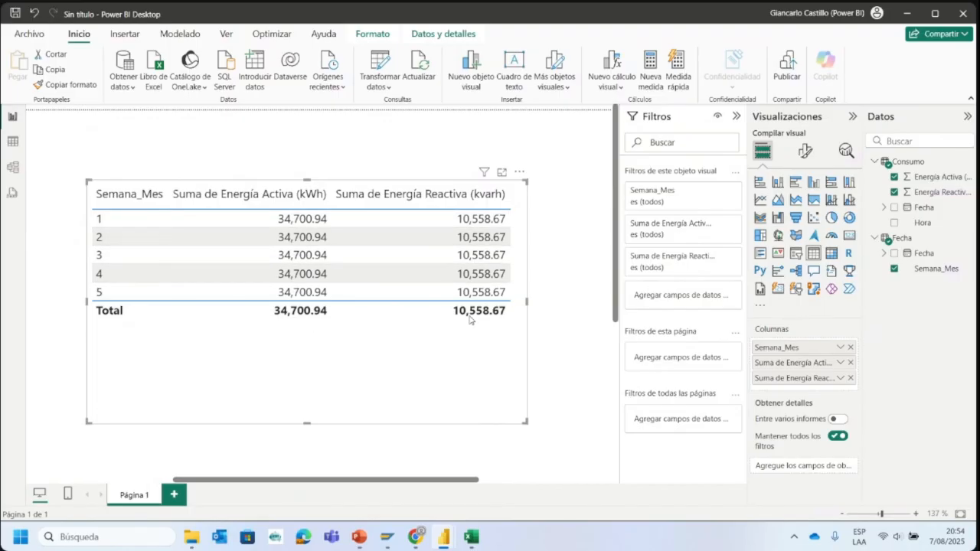
- Recreate the active one-to-many relationship from Fecha's Fecha column to Consumo's Fecha column with single cross-filter direction, and return to the report
left_click(16, 167)
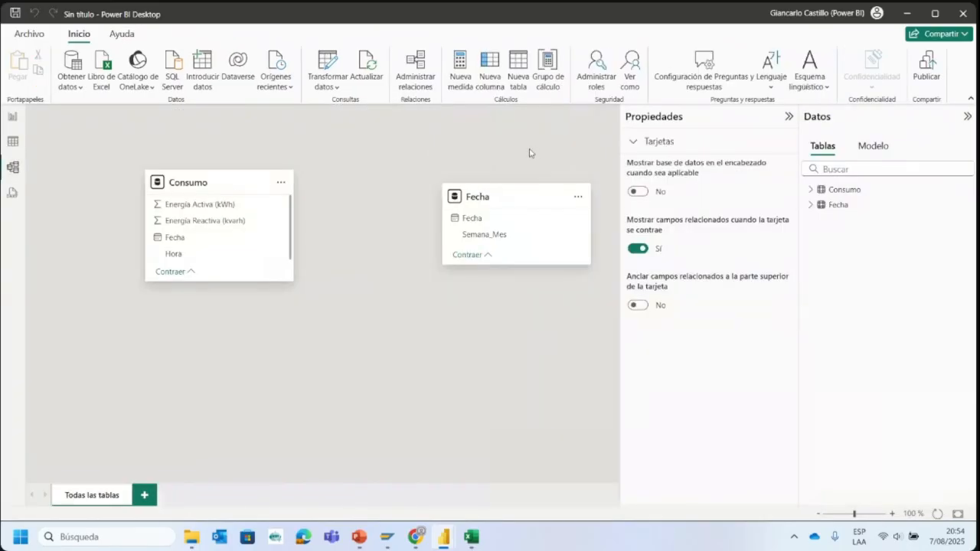
left_click_drag(476, 222, 208, 242)
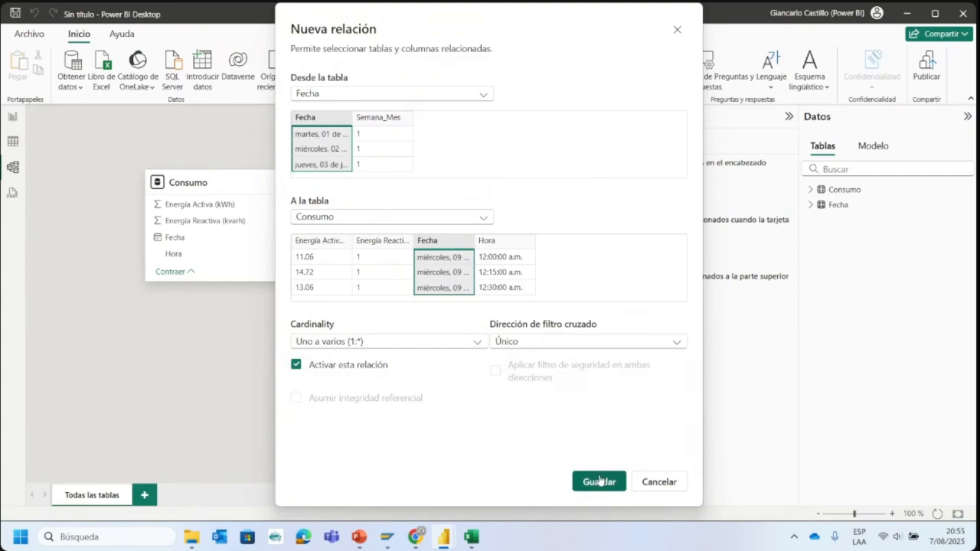
left_click(599, 480)
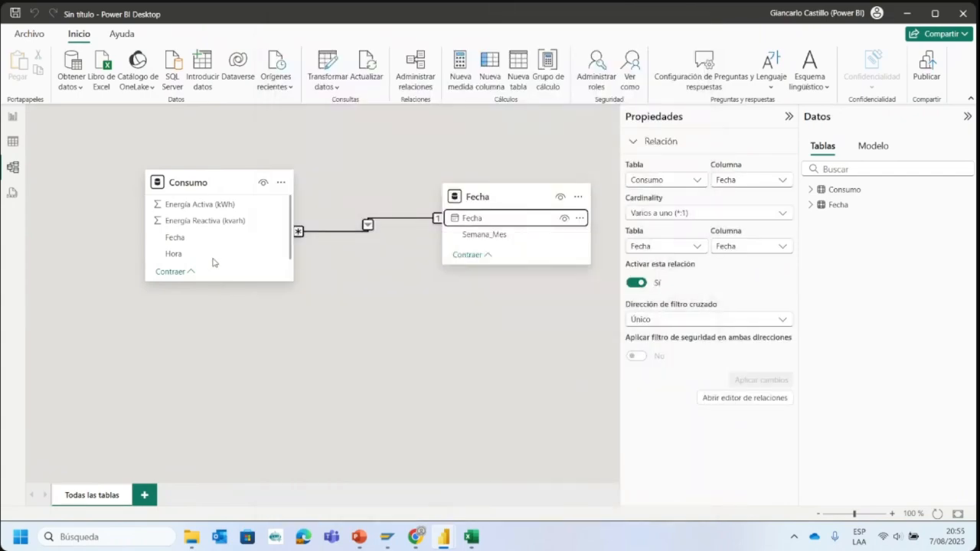
left_click(13, 119)
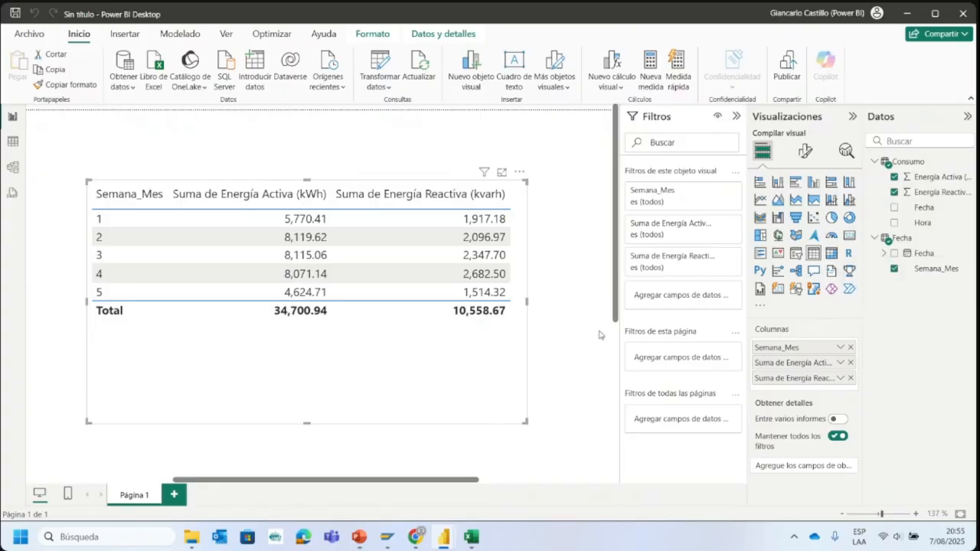
left_click(549, 286)
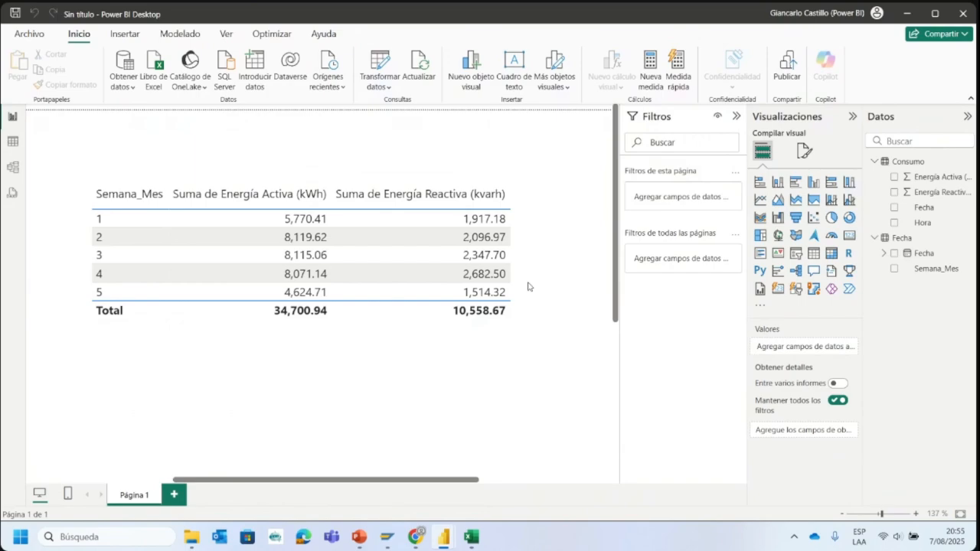
left_click(419, 390)
left_click(585, 262)
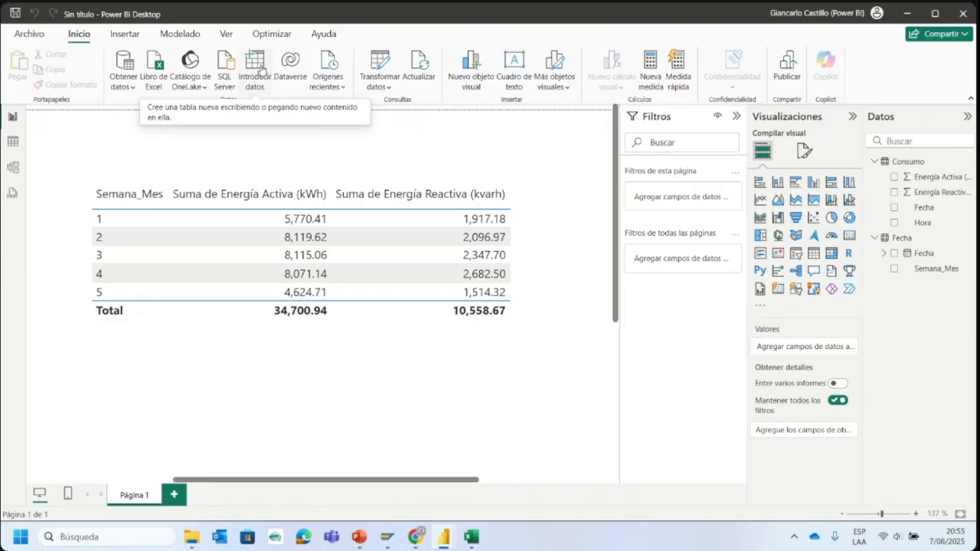
left_click(257, 71)
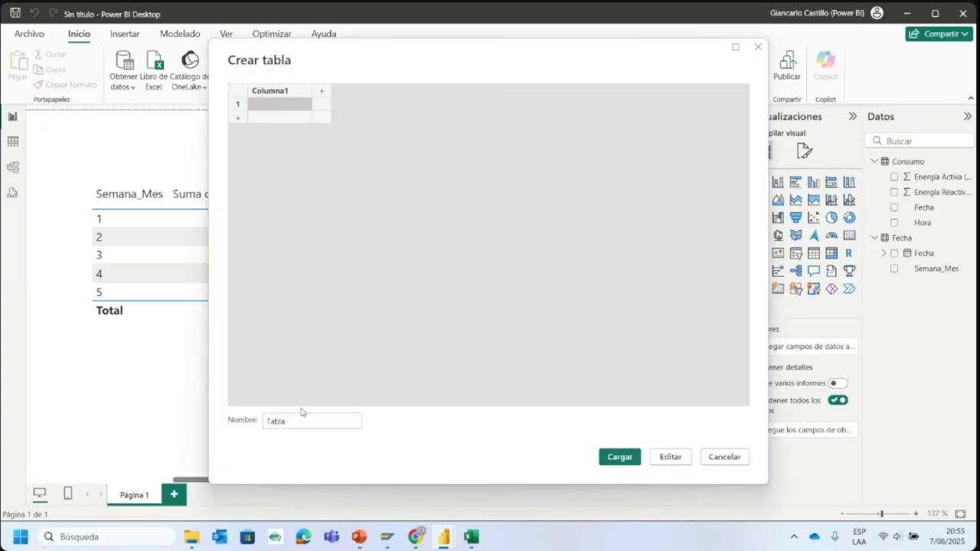
left_click_drag(300, 419, 232, 416)
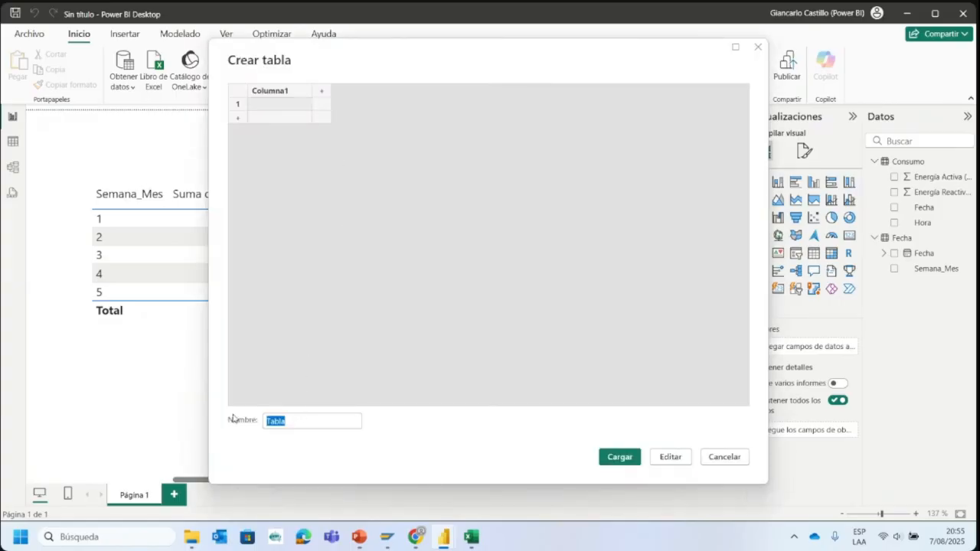
left_click(758, 46)
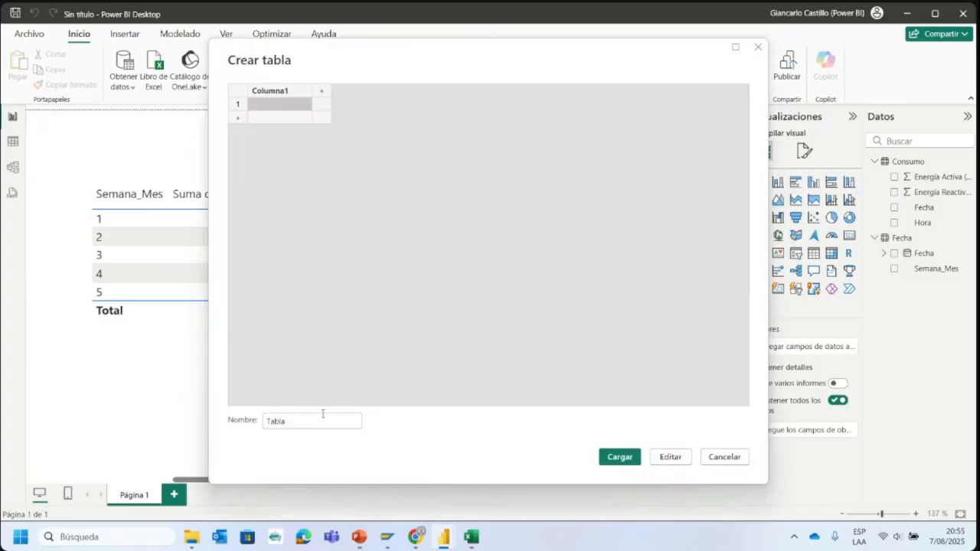
- Create a blank manually entered table named Medidas, keeping the default Columna1 column, and load it into the model
left_click_drag(324, 418, 225, 427)
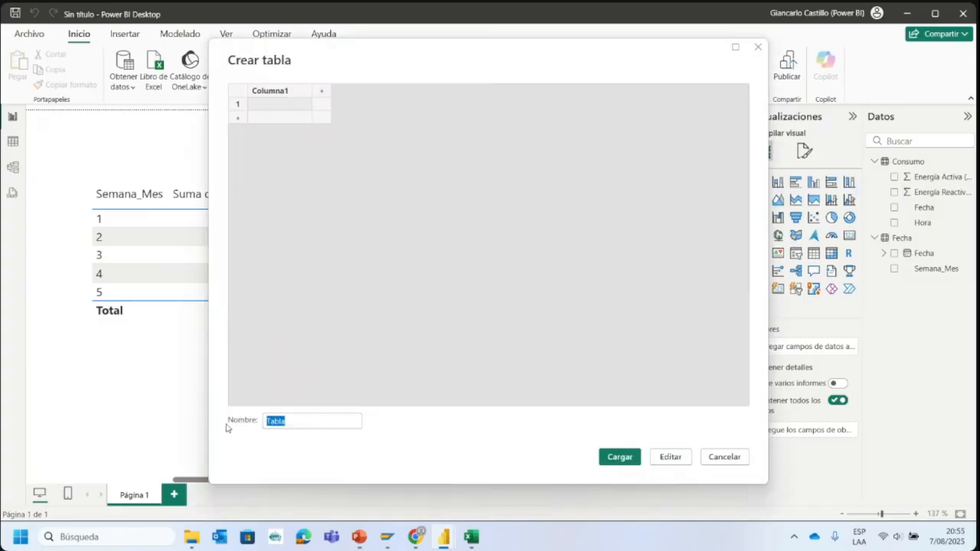
type("Medidas")
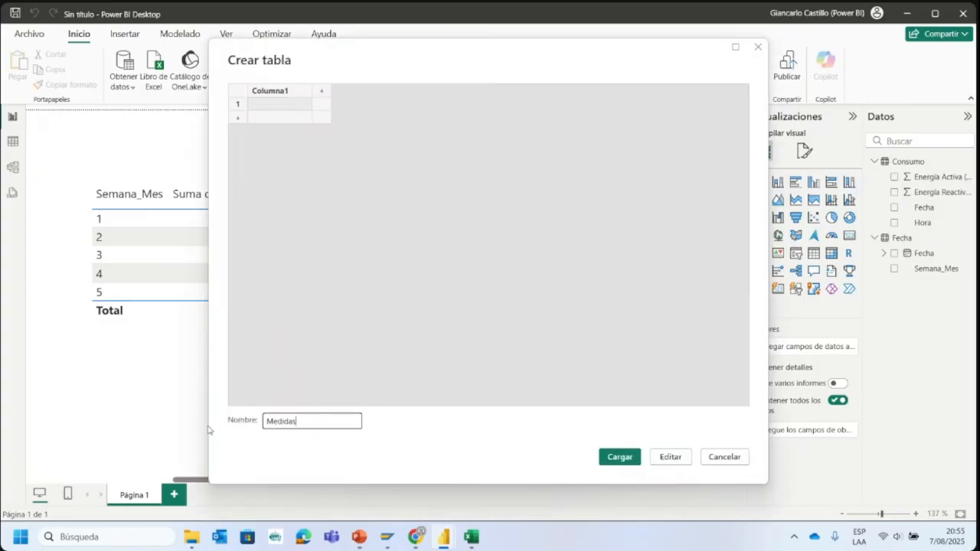
left_click(274, 92)
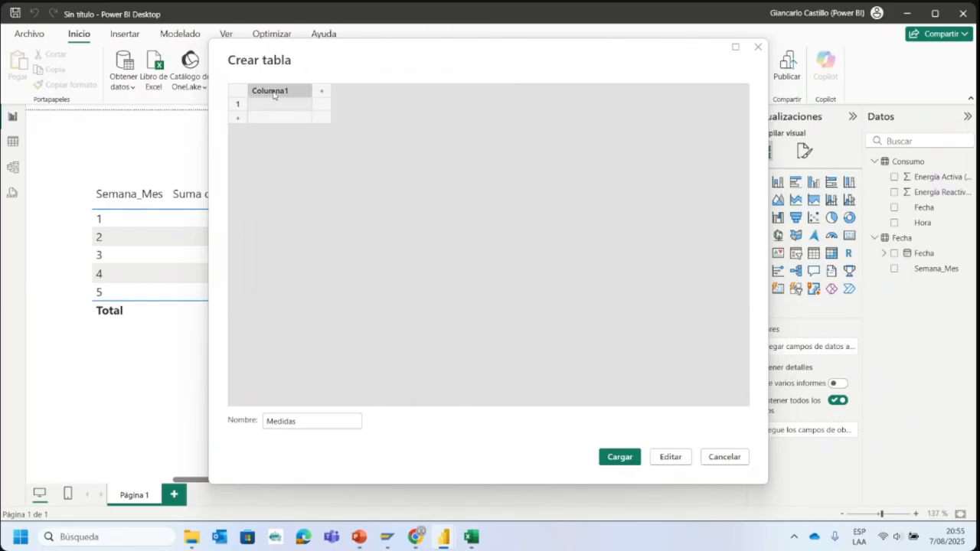
left_click(621, 458)
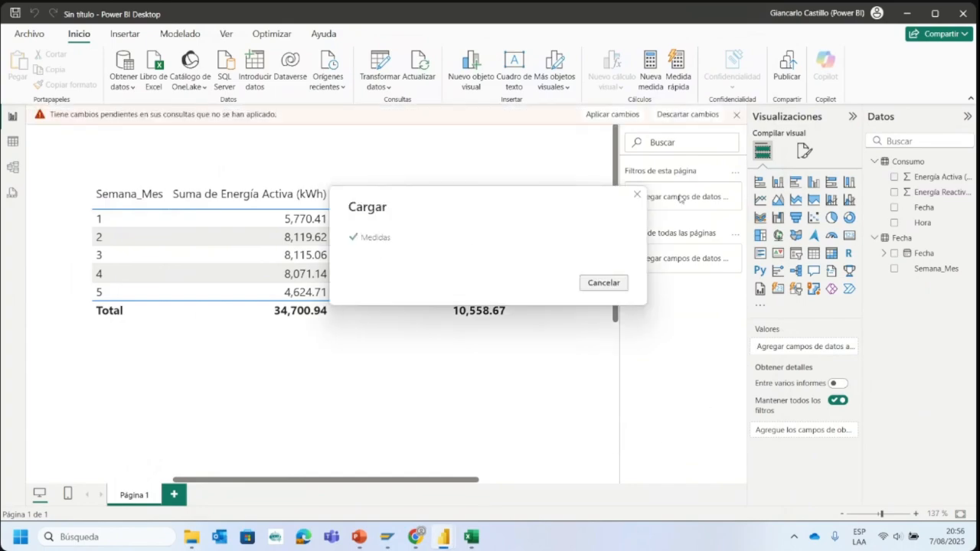
- Expand the Medidas table and add a new measure to it
left_click(882, 285)
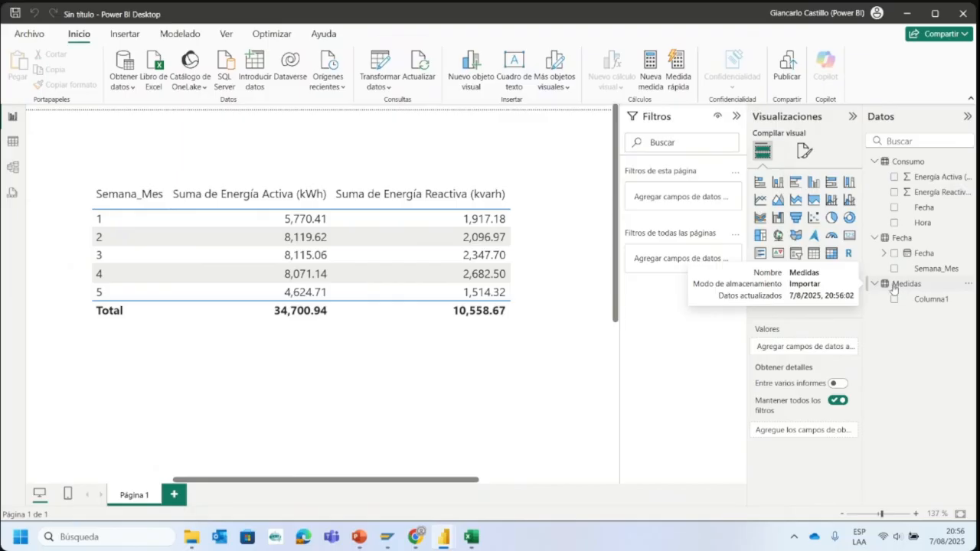
left_click(893, 288)
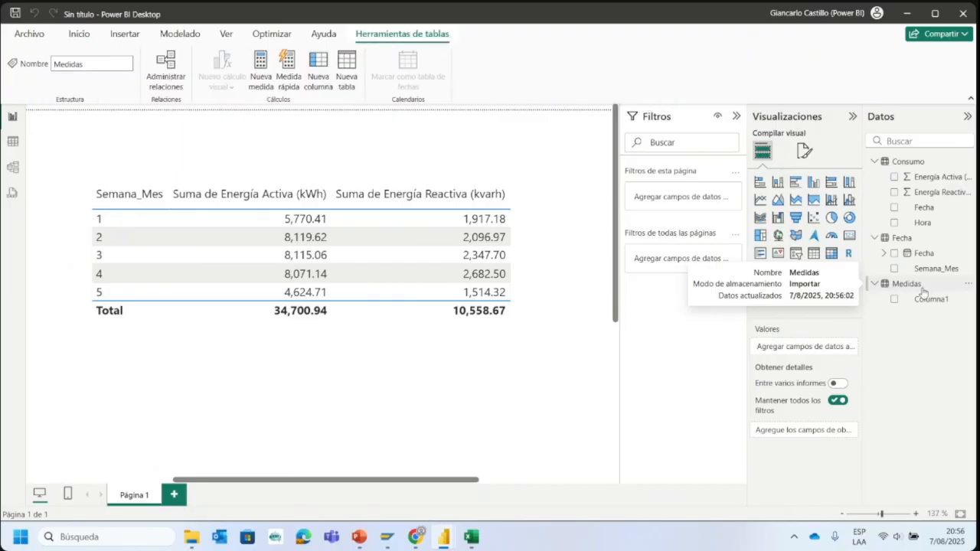
left_click(967, 286)
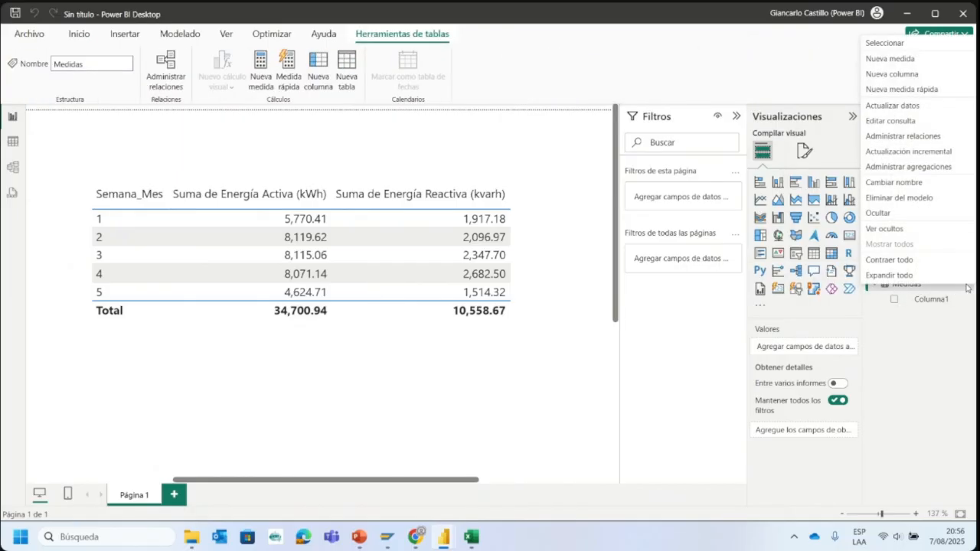
left_click(907, 65)
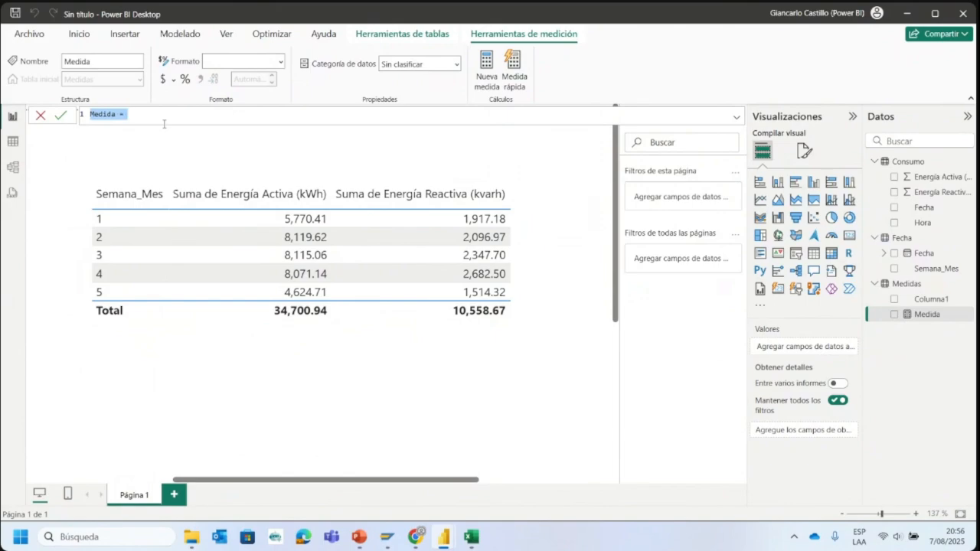
- Name the new measure Energía_Activa and give it the placeholder value 0
type("Activa=")
left_click(83, 121)
key("Home")
type("Ener`")
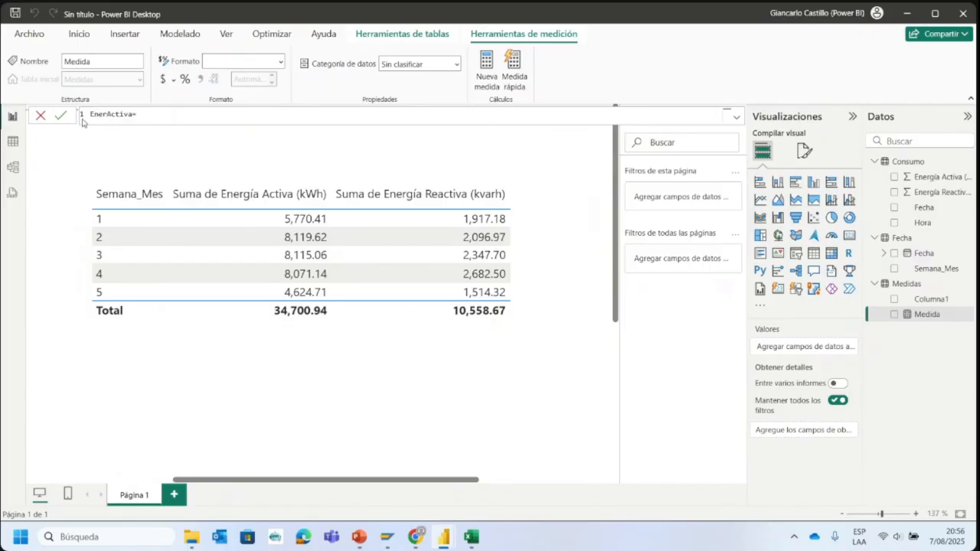
type("gía")
key("BackSpace")
key("BackSpace")
key("BackSpace")
type("gía_")
left_click(171, 112)
key("Return")
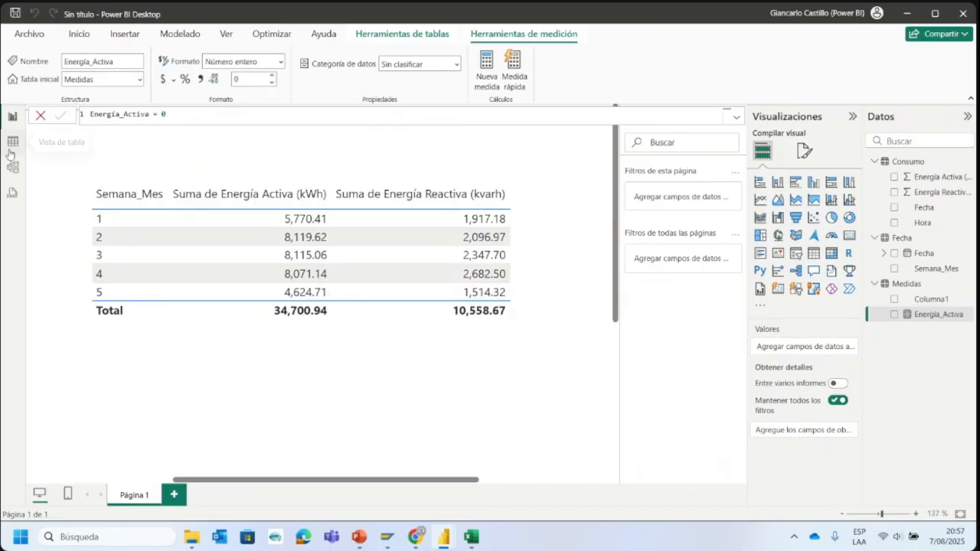
- Examine the Energía Activa (kWh) and Energía Reactiva (kvarh) columns of the Consumo table's data, and return to the report
left_click(11, 147)
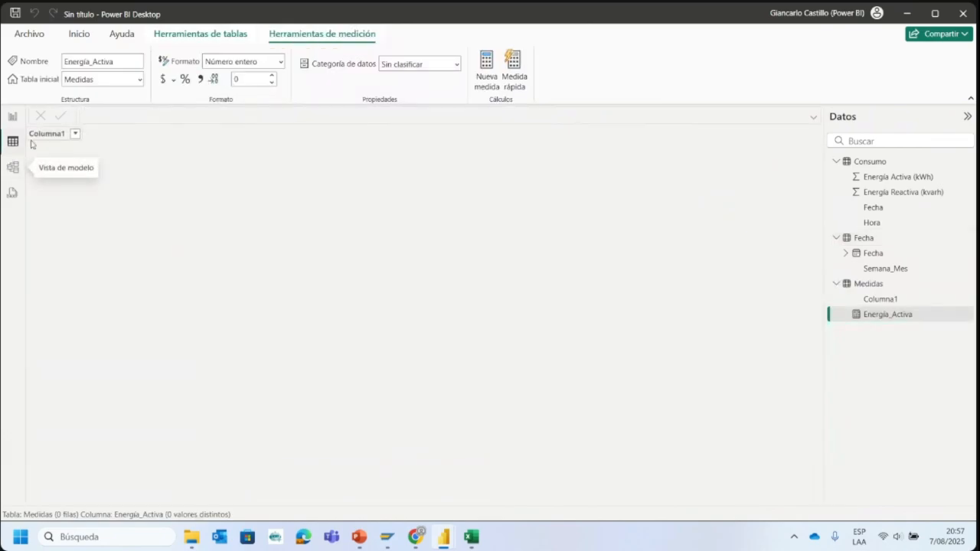
left_click(884, 164)
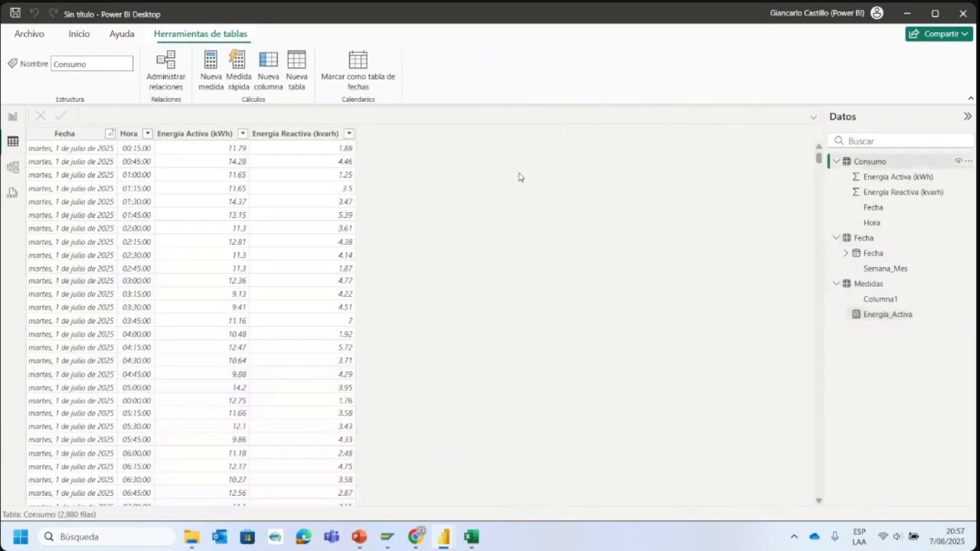
left_click(221, 132)
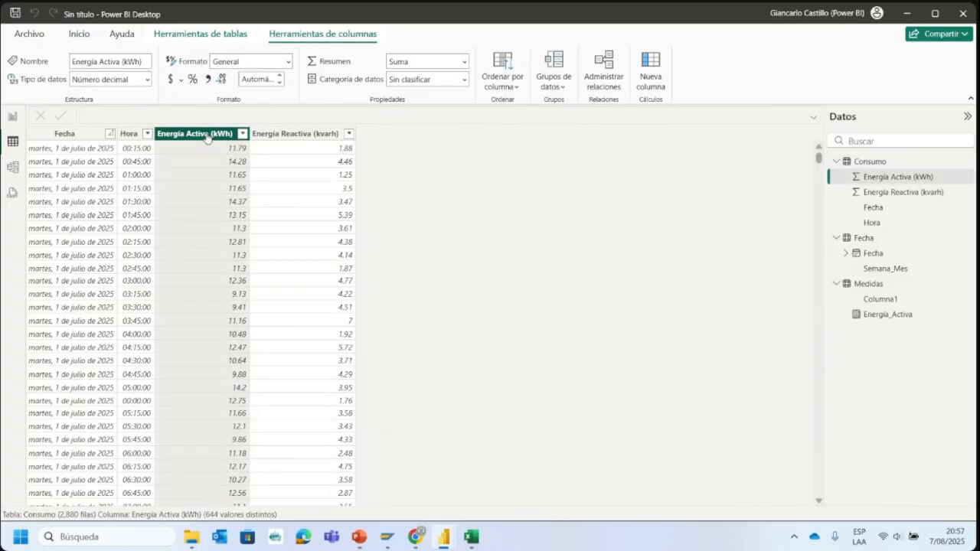
scroll(211, 192, "down", 5)
scroll(215, 253, "down", 3)
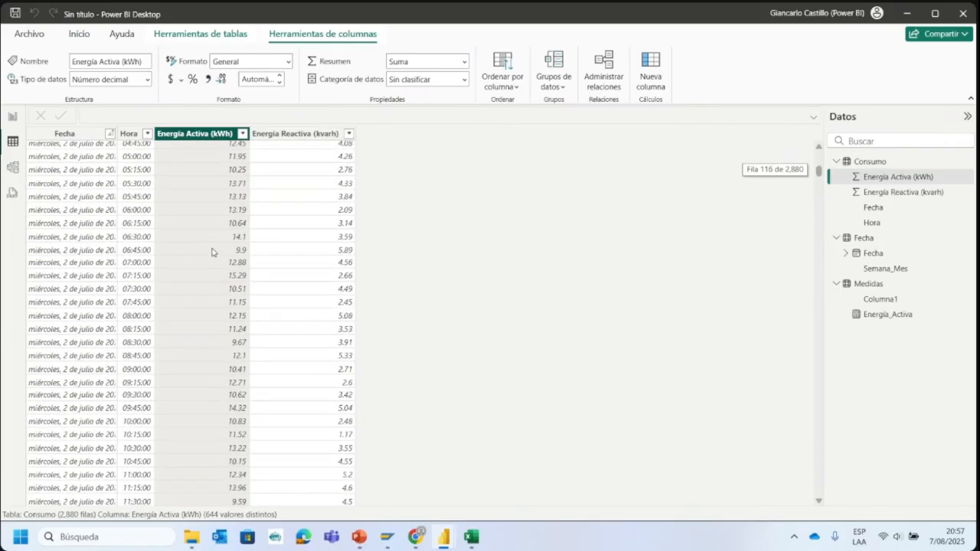
left_click(285, 135)
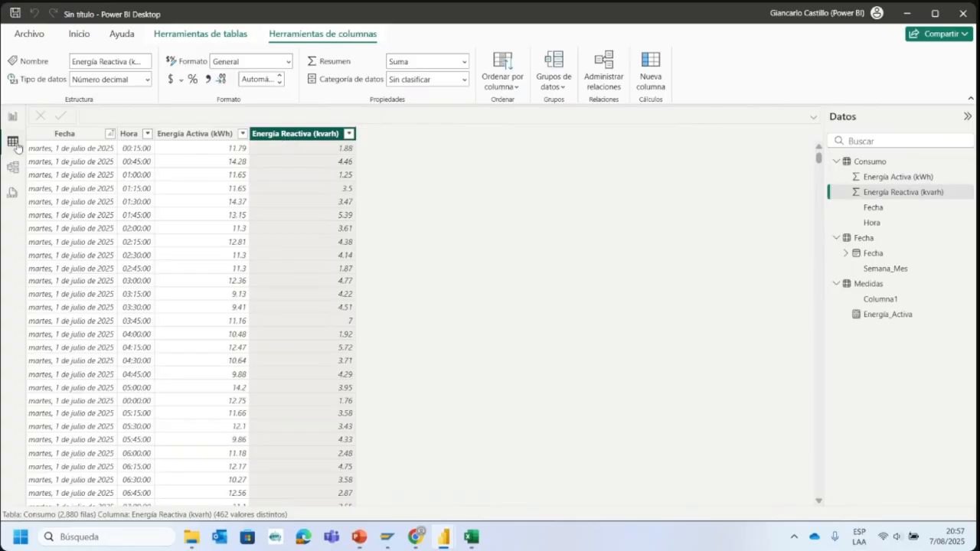
left_click(12, 117)
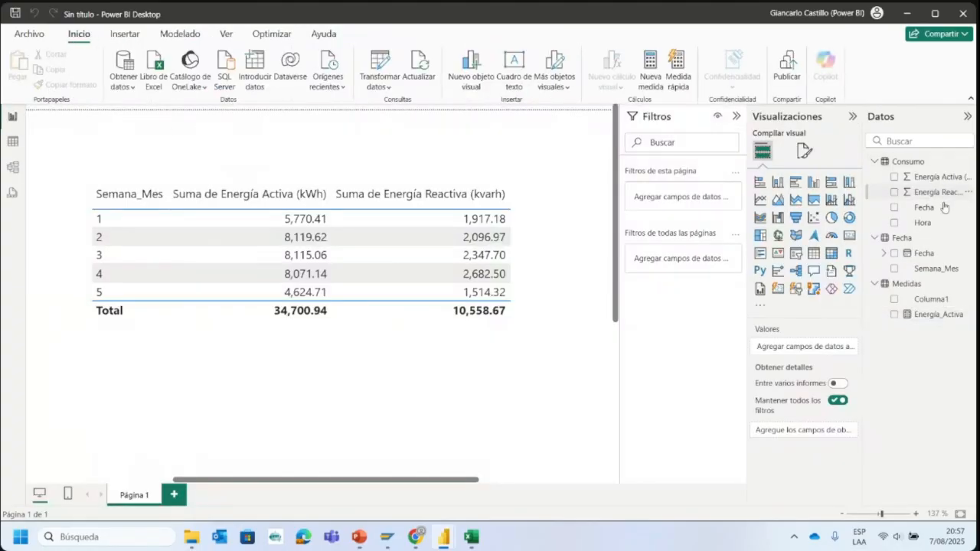
- Redefine the Energía_Activa measure as sum(Consumo[Energía Activa (kWh)])
left_click(921, 318)
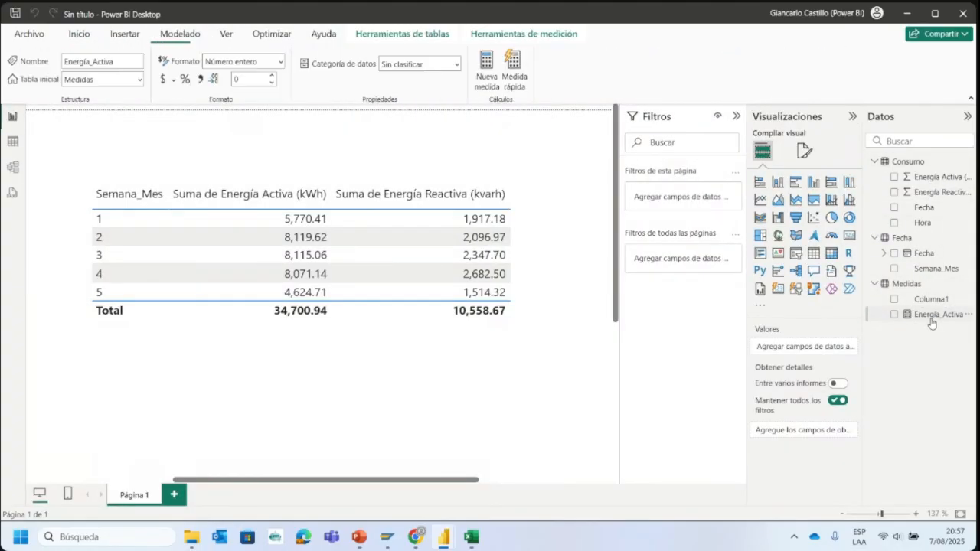
left_click(178, 116)
key("BackSpace")
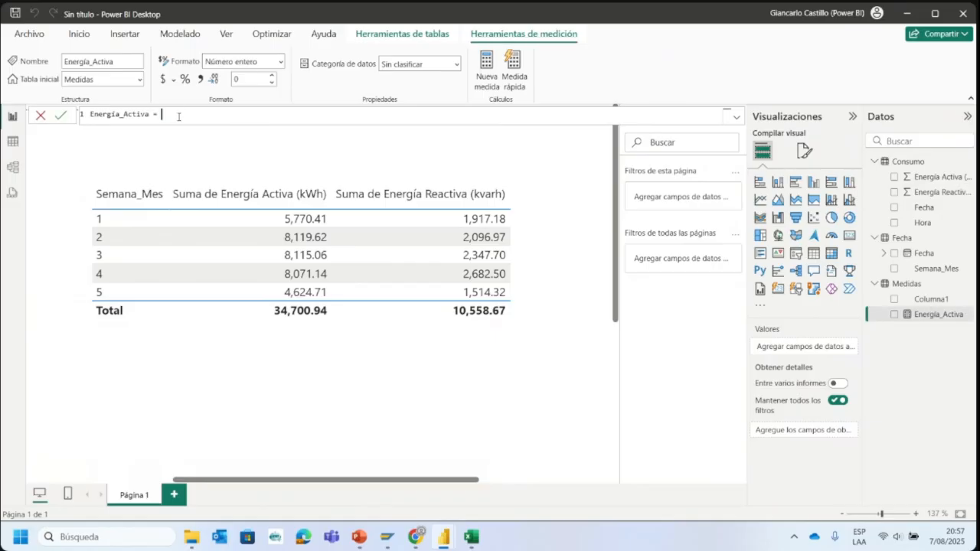
type("sum")
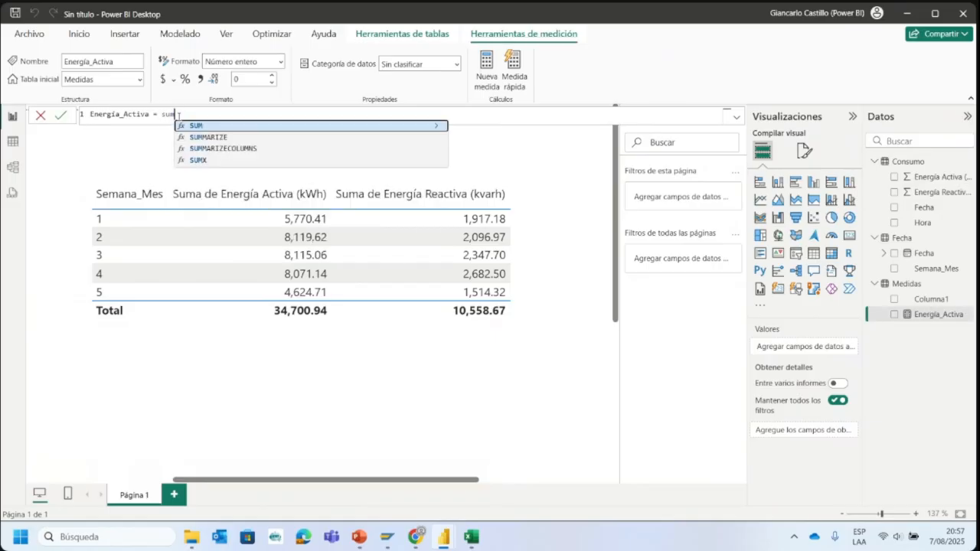
type("(")
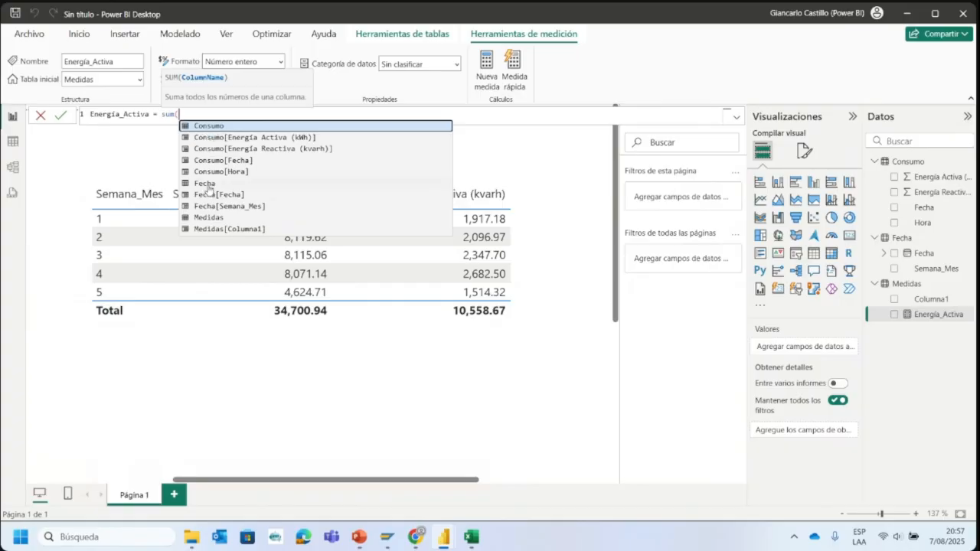
left_click(210, 143)
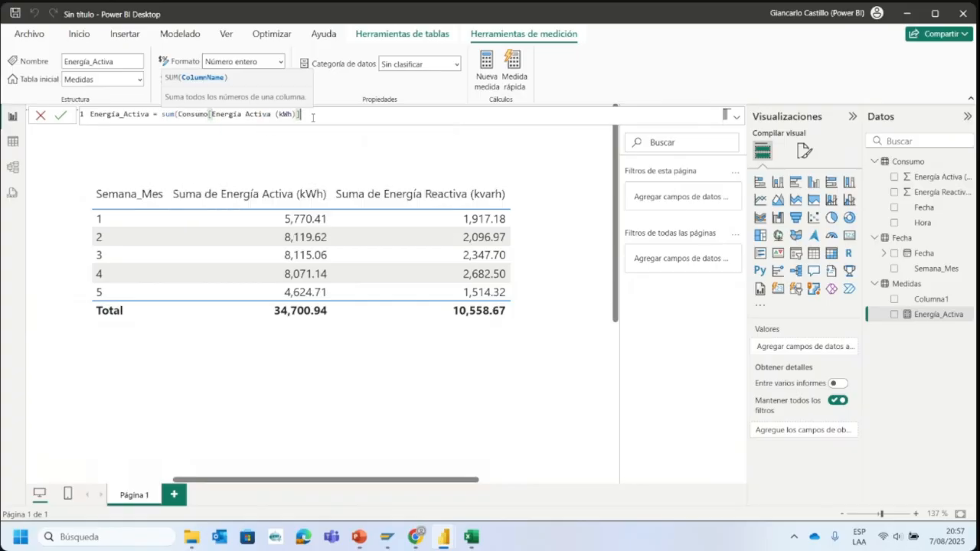
type(")")
key("Return")
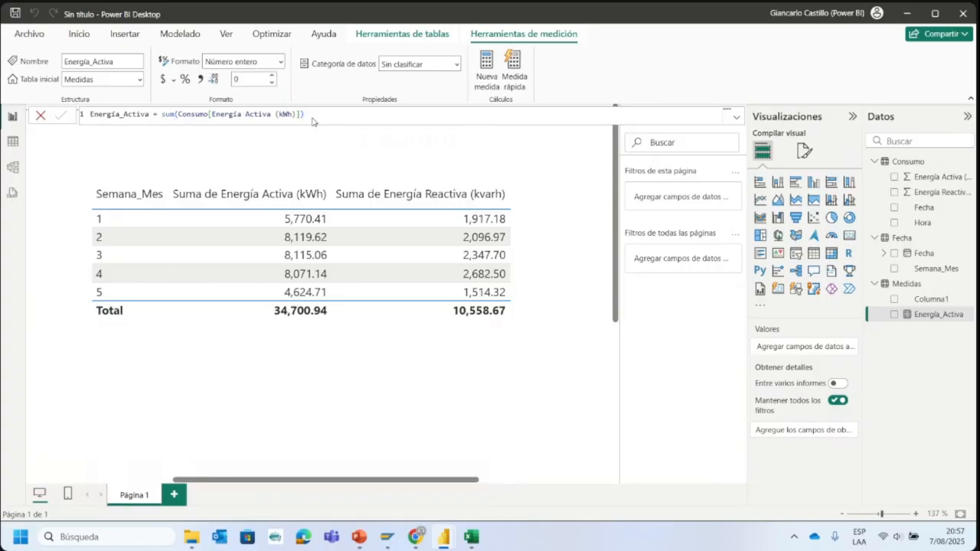
left_click(354, 148)
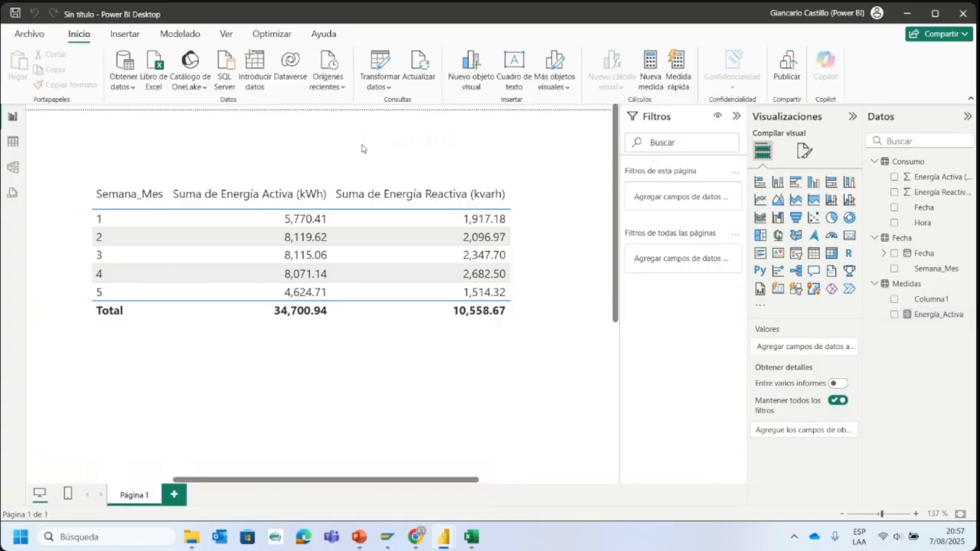
- Insert a card visual (Tarjeta), reduce its height and place it below the weekly energy table
left_click(938, 314)
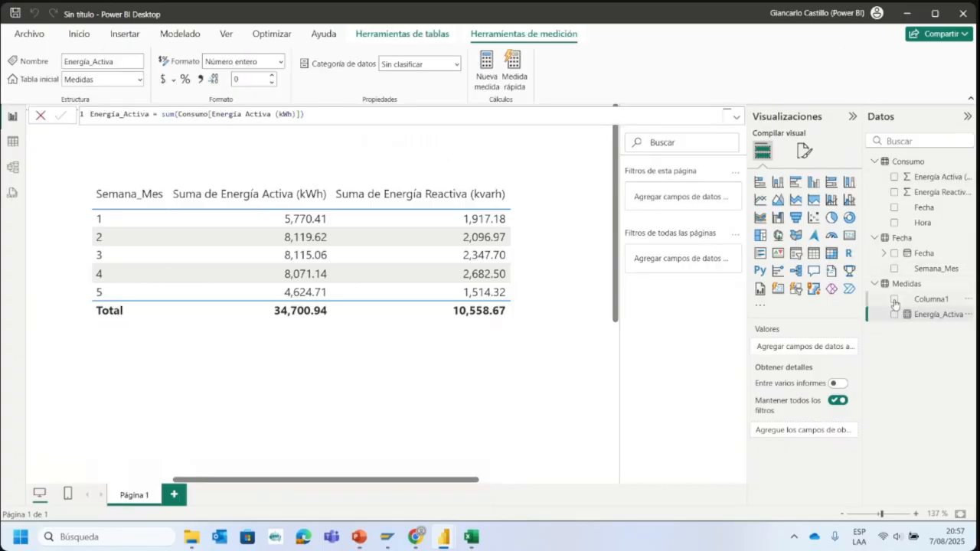
left_click(415, 157)
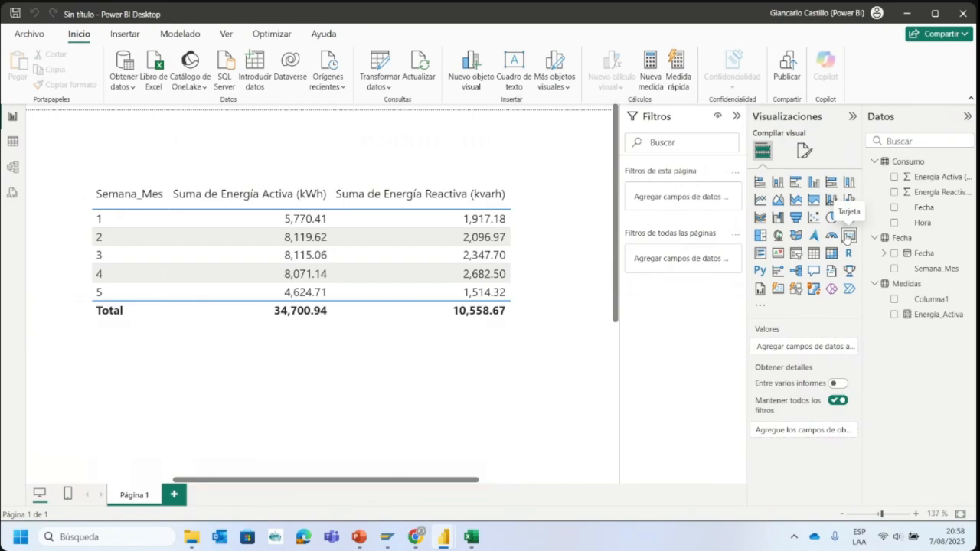
left_click(847, 237)
left_click_drag(108, 292, 424, 254)
scroll(423, 298, "up", 2)
left_click_drag(363, 368, 325, 279)
scroll(434, 366, "up", 3)
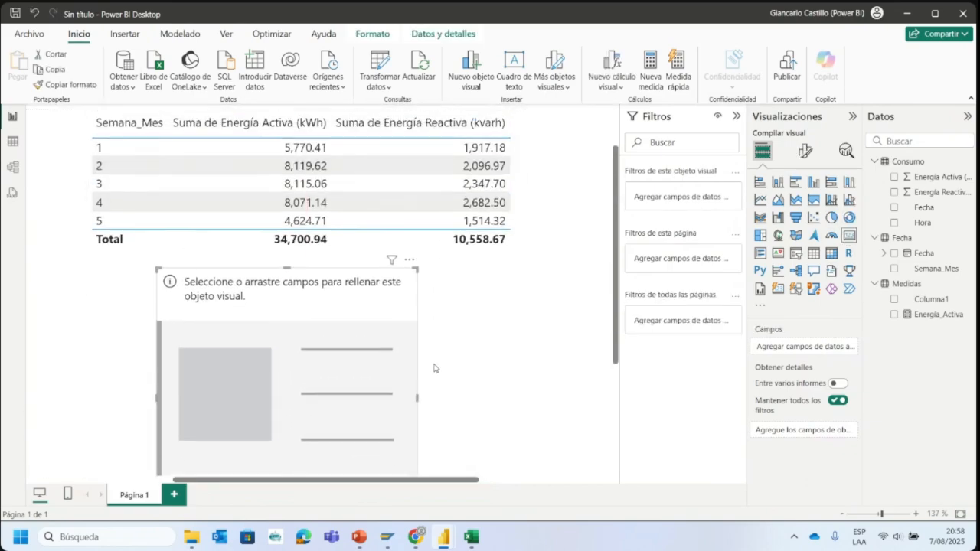
left_click_drag(326, 411, 328, 389)
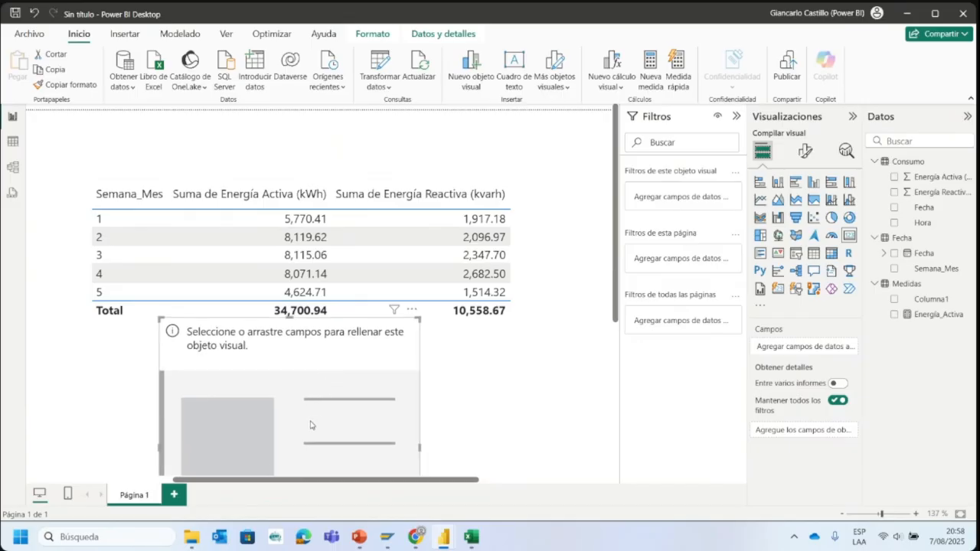
left_click_drag(310, 421, 307, 353)
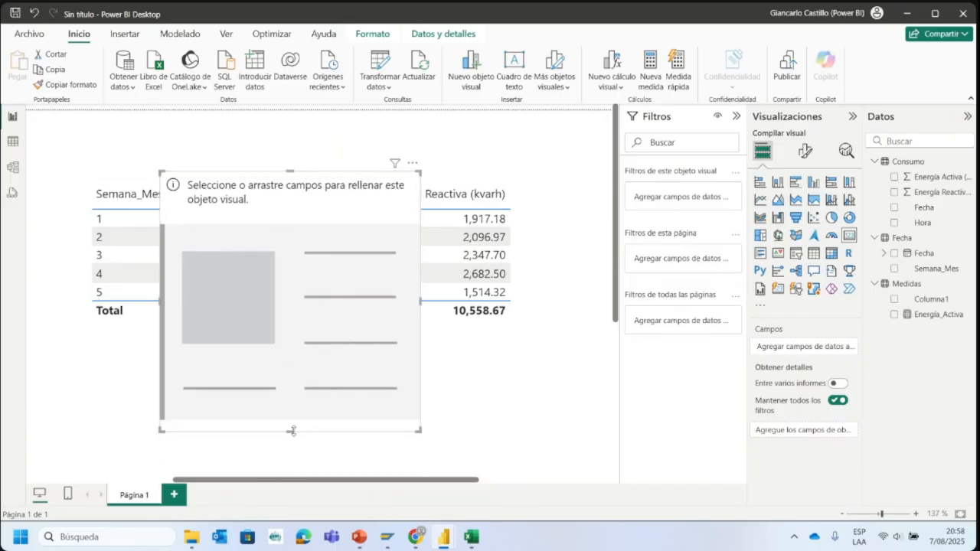
left_click_drag(292, 431, 293, 302)
left_click_drag(291, 253, 227, 418)
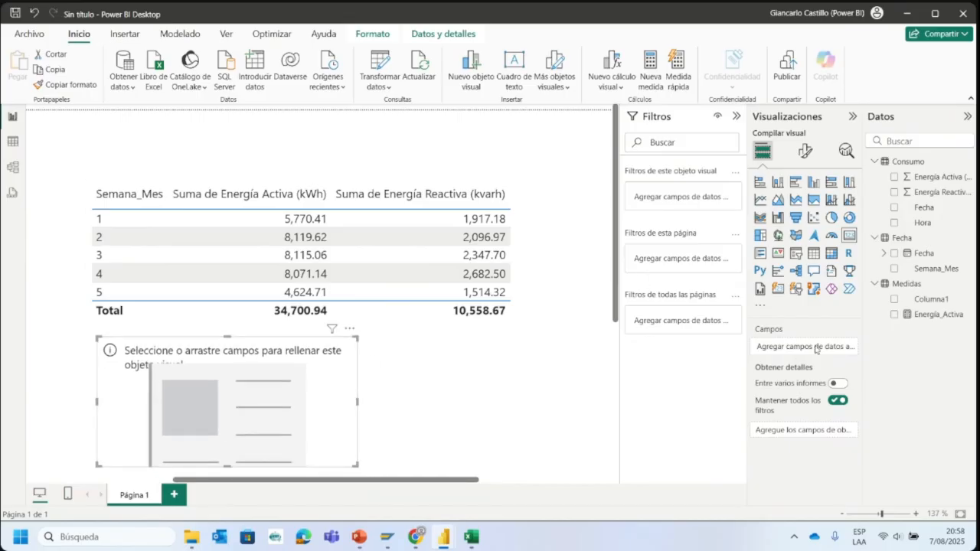
- Show the Energía_Activa measure in the card, move the card slightly up and left, and narrow it
left_click_drag(921, 314, 798, 351)
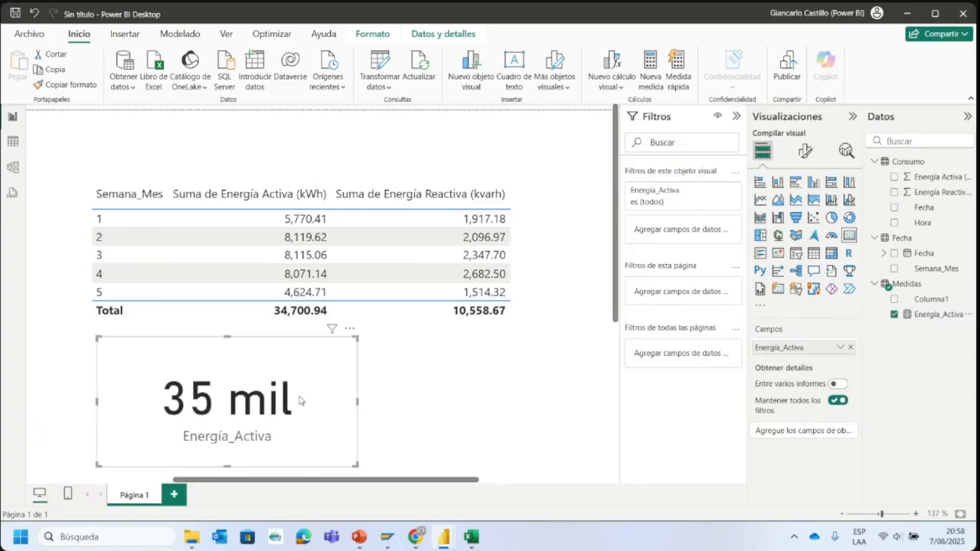
left_click_drag(357, 402, 477, 410)
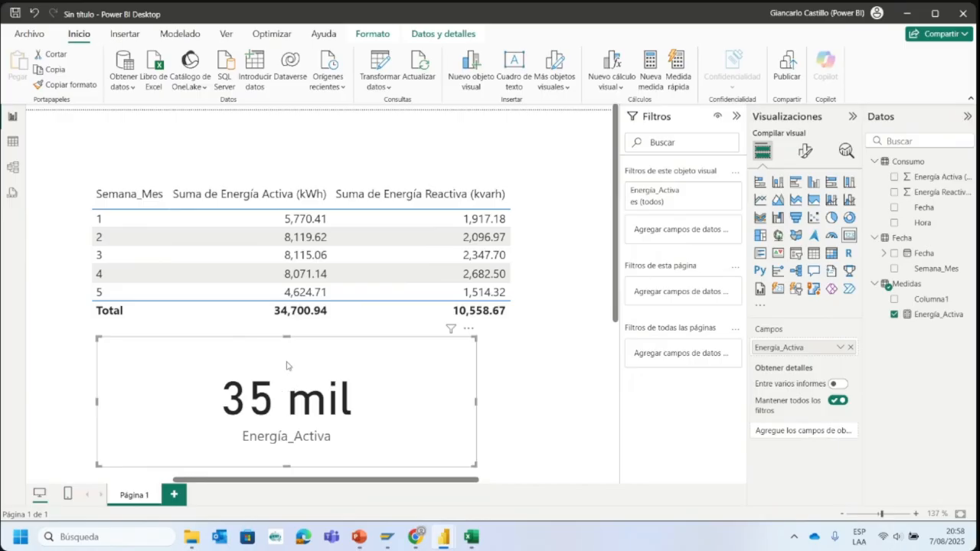
left_click_drag(365, 370, 310, 359)
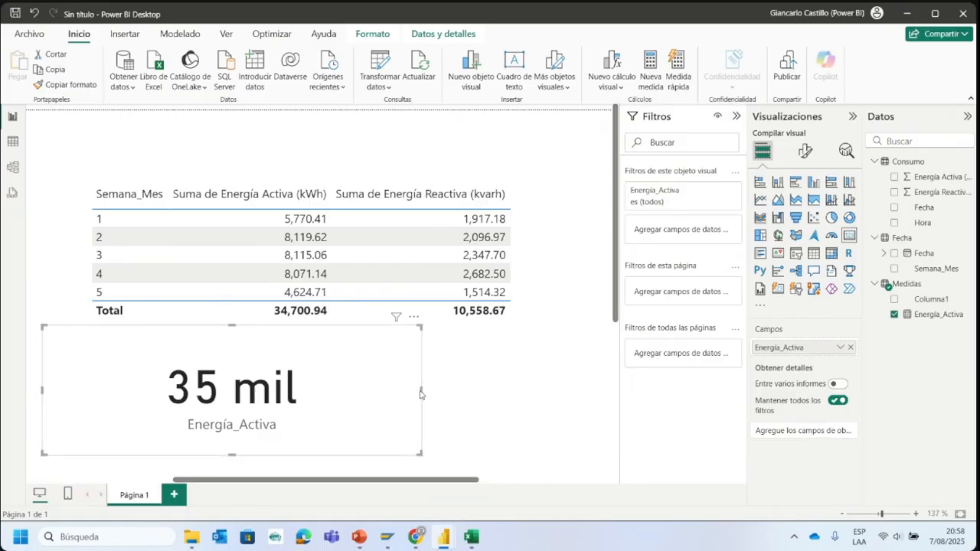
left_click_drag(420, 393, 244, 394)
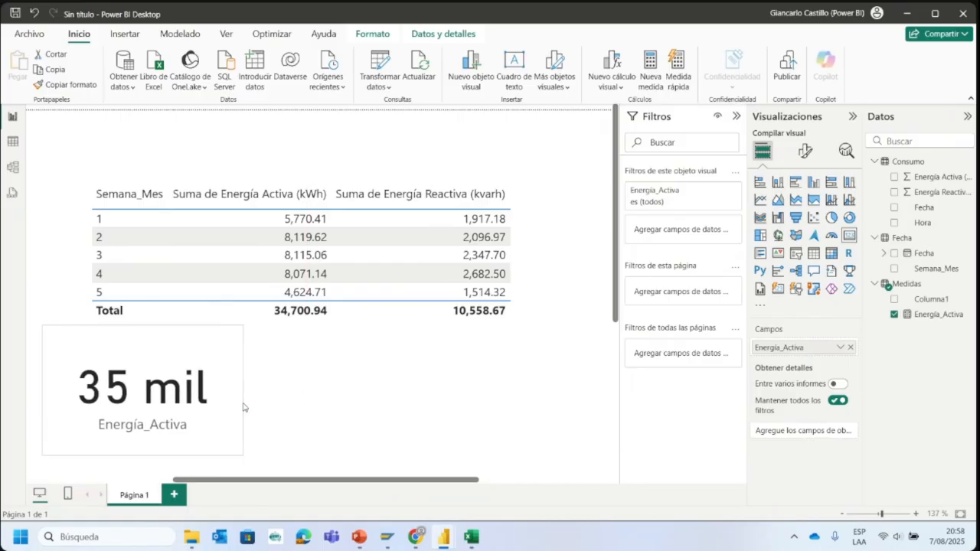
left_click(327, 368)
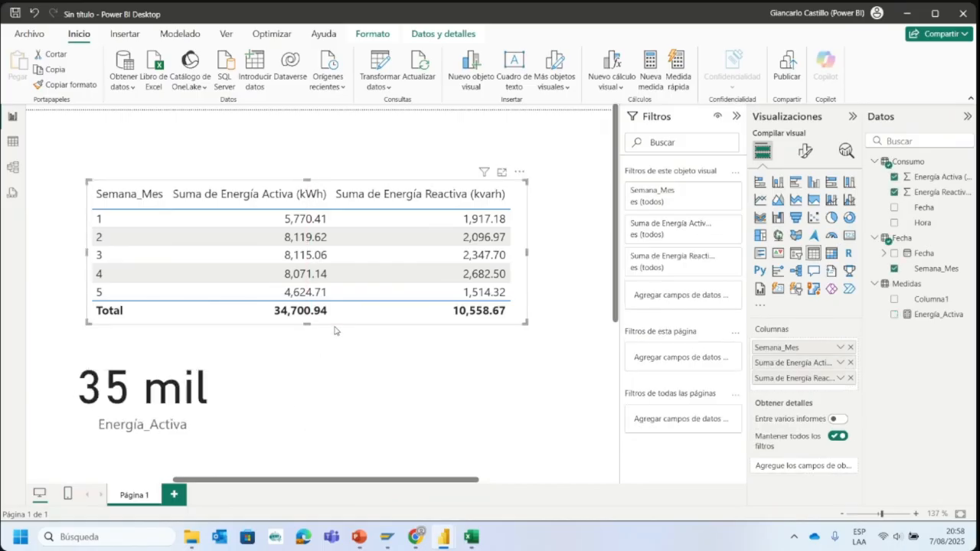
- Format the Energía_Activa measure as Número decimal with 1 decimal place and reposition its card beneath the weekly table
left_click(175, 384)
left_click(935, 314)
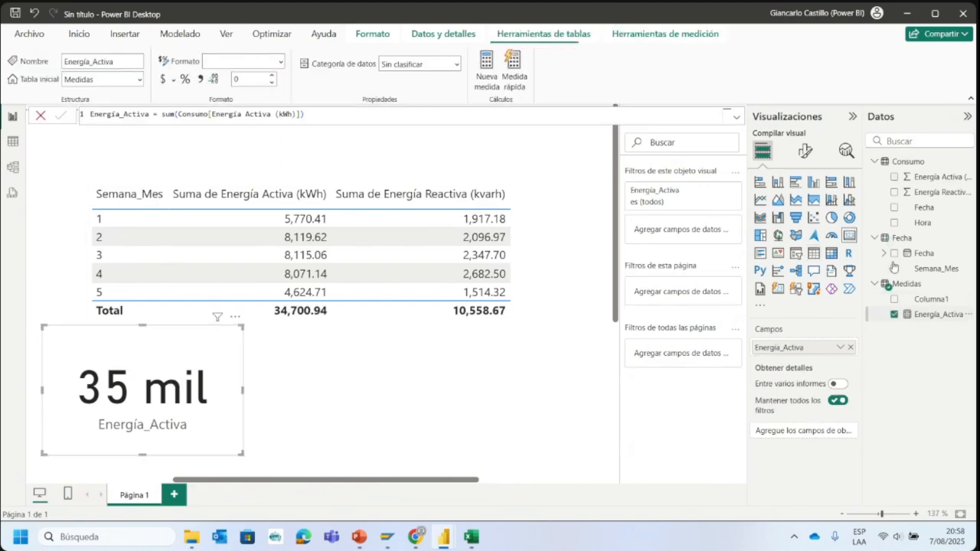
left_click(281, 64)
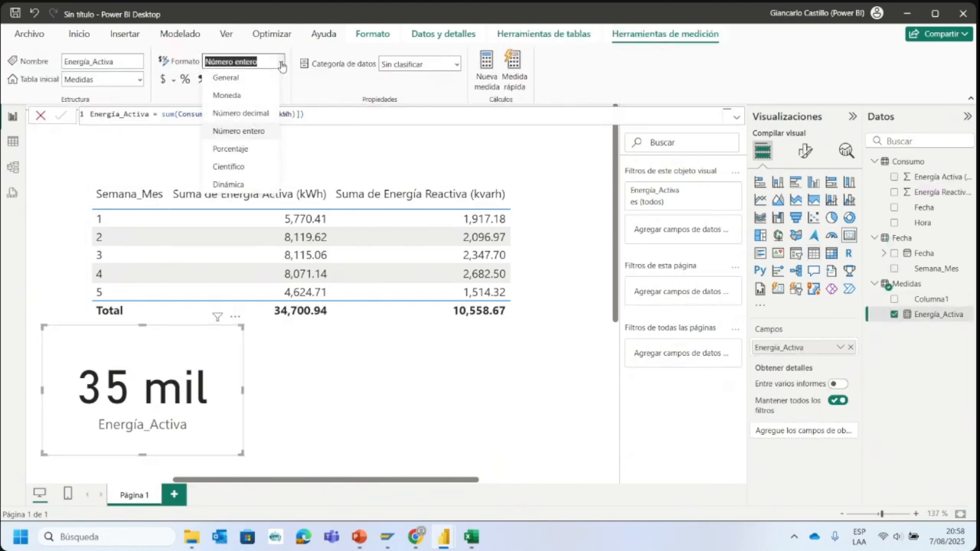
left_click(281, 65)
left_click(273, 77)
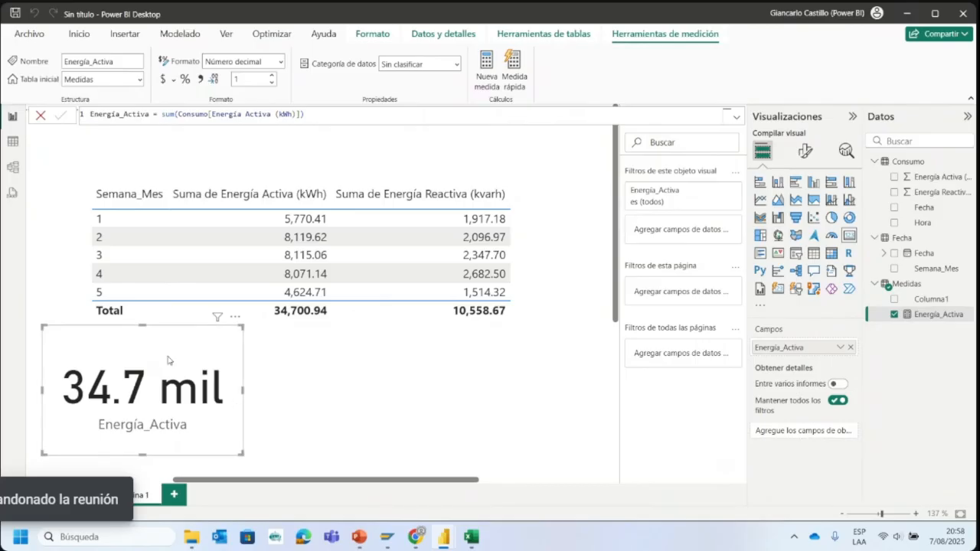
left_click_drag(170, 361, 233, 383)
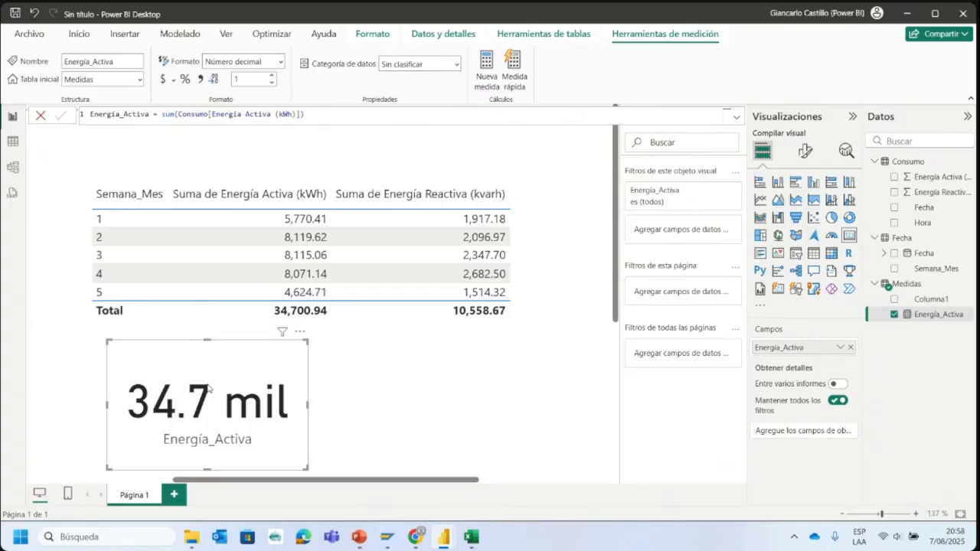
left_click(334, 376)
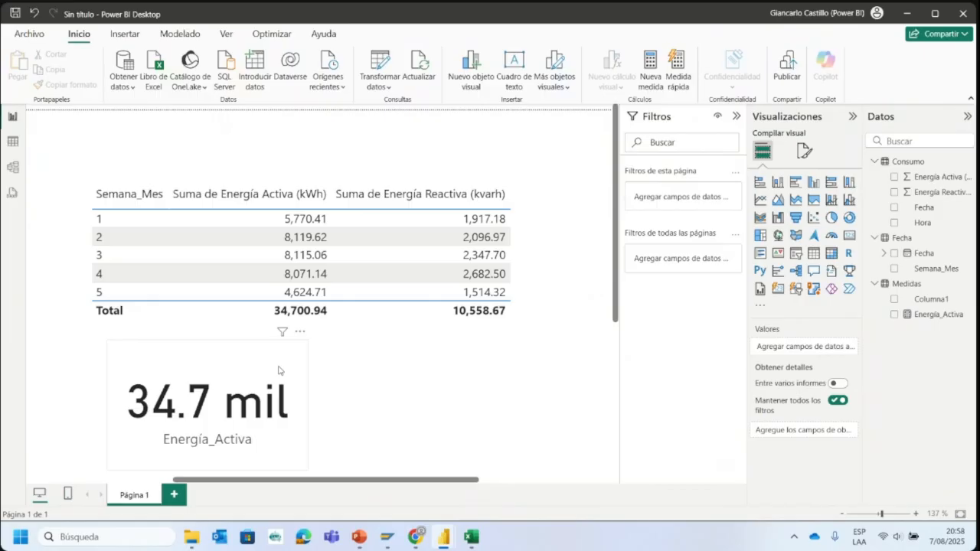
- Duplicate the Energía_Activa card and place the copy beside the original, below the weekly table
left_click(278, 371)
left_click(406, 387)
left_click(263, 388)
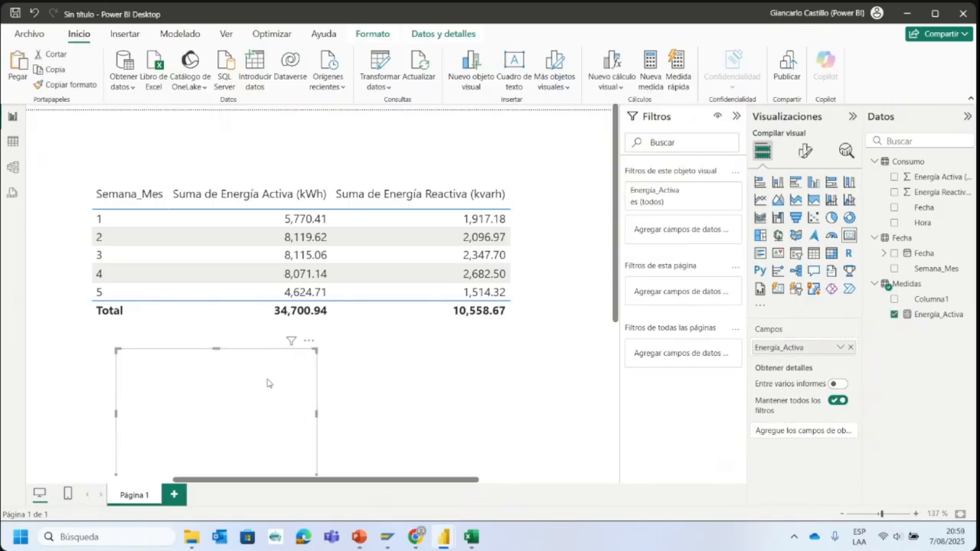
left_click_drag(204, 402, 421, 388)
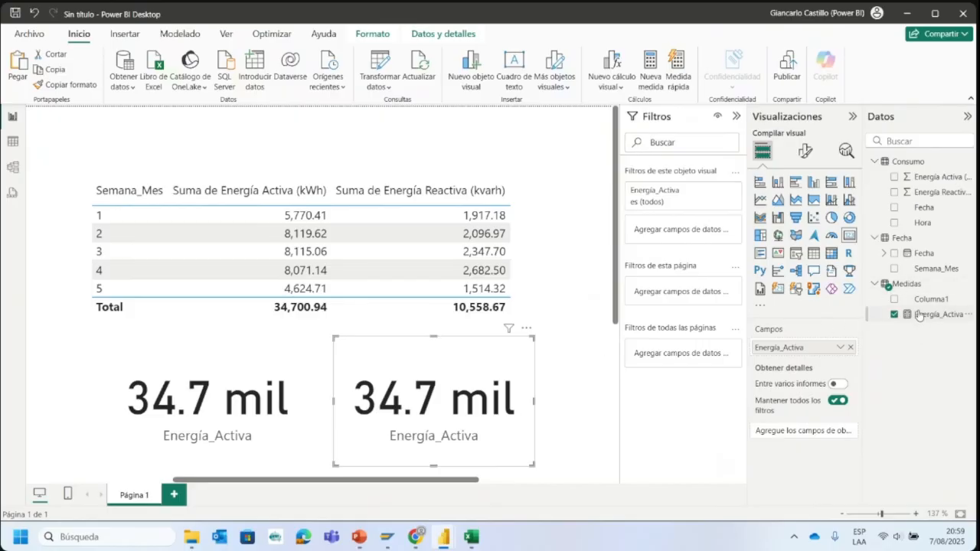
- Delete the Columna1 column from the Medidas table and confirm the deletion
left_click(942, 301)
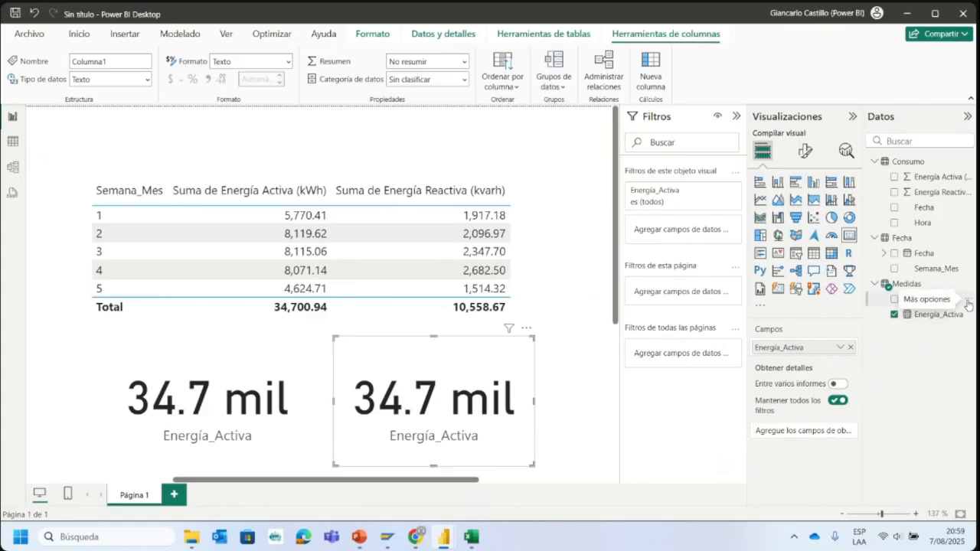
left_click(968, 304)
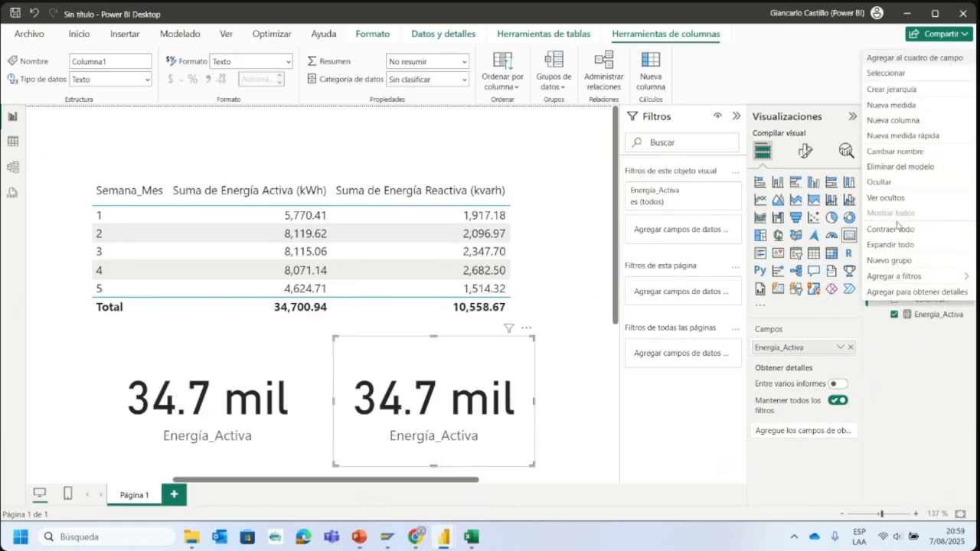
left_click(898, 170)
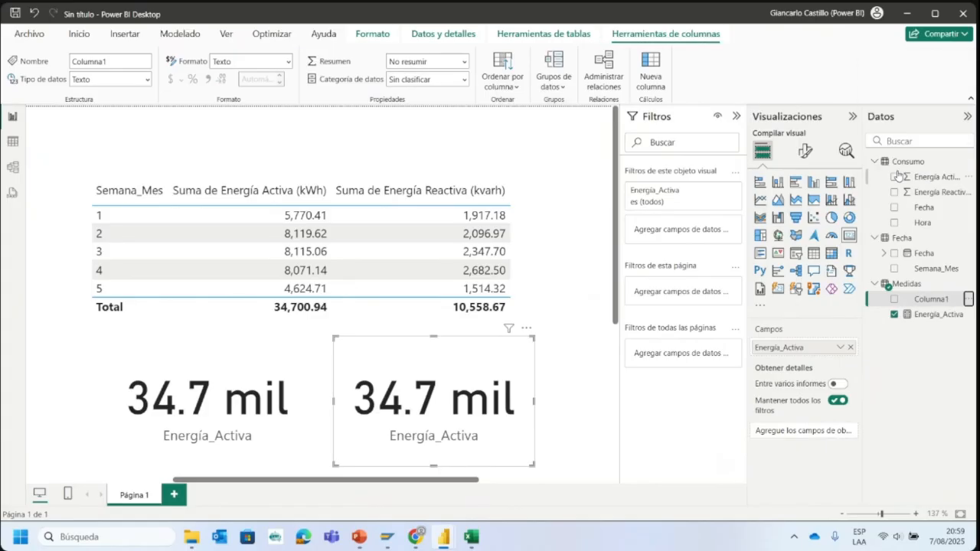
left_click(556, 298)
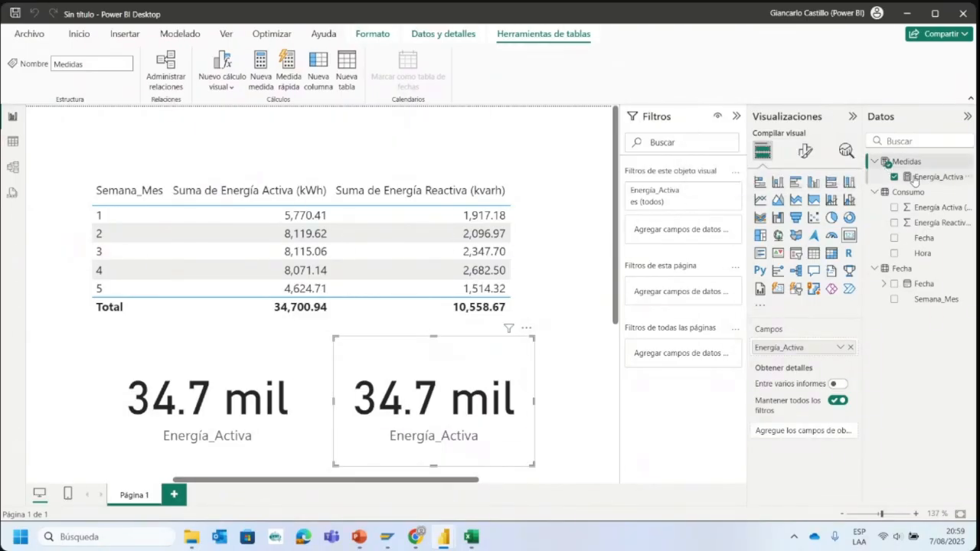
- Create the measure Energía_Reactiva=sum(Consumo[Energía Reactiva (kvarh)]) in the Medidas table
left_click(968, 167)
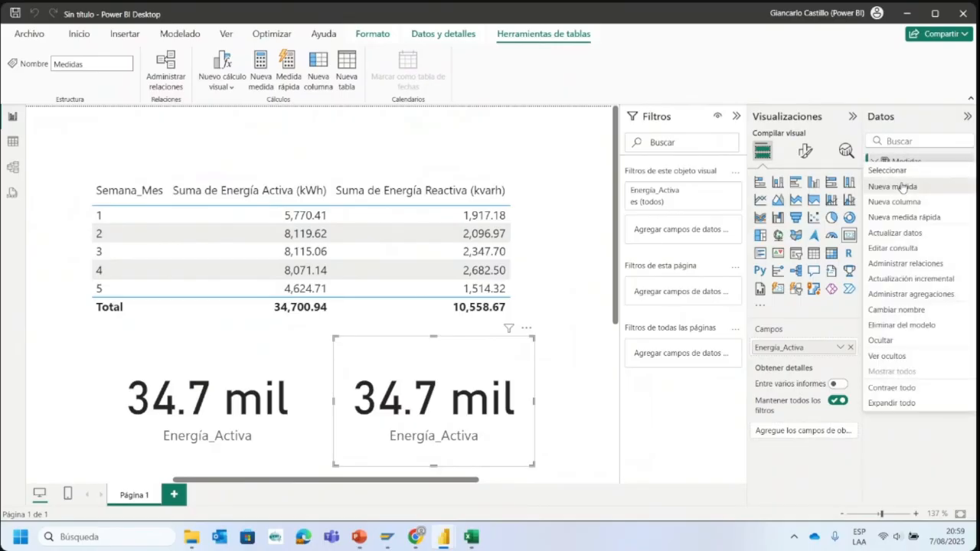
key("Escape")
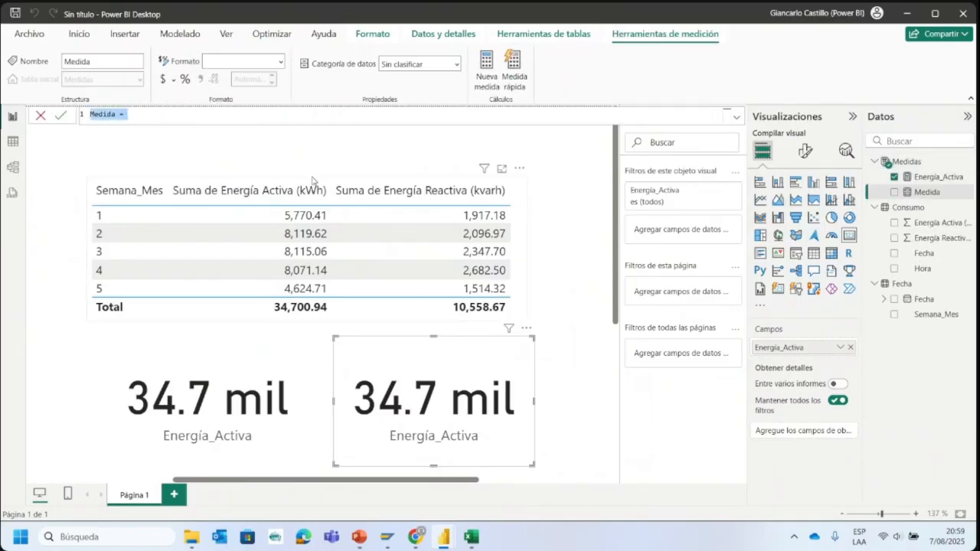
type("Energía_Rea")
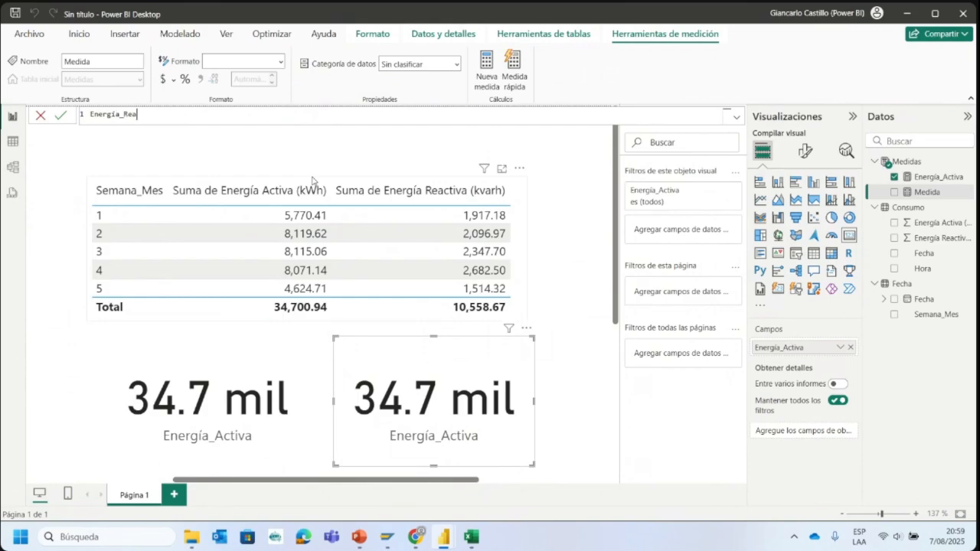
type("ctiva=sum")
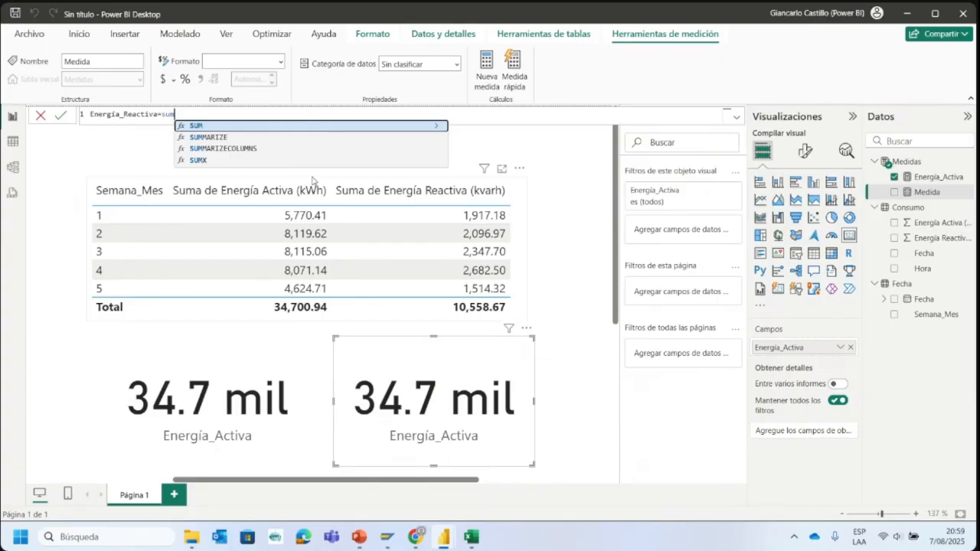
type("(")
left_click(341, 155)
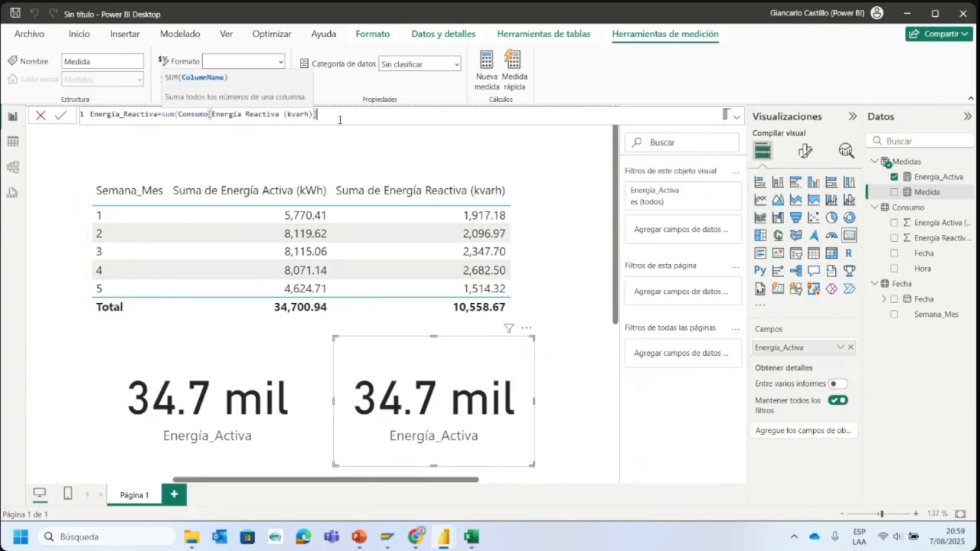
type(")")
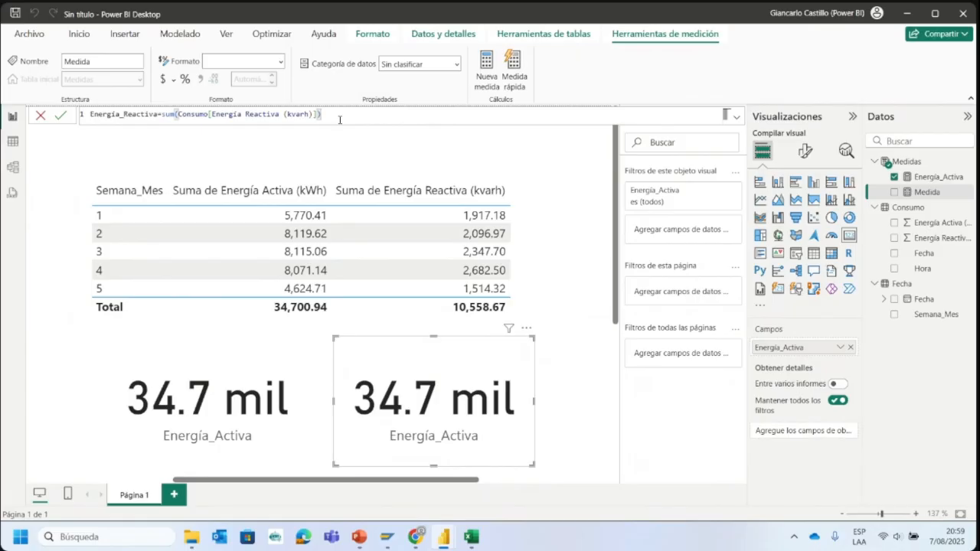
key("Return")
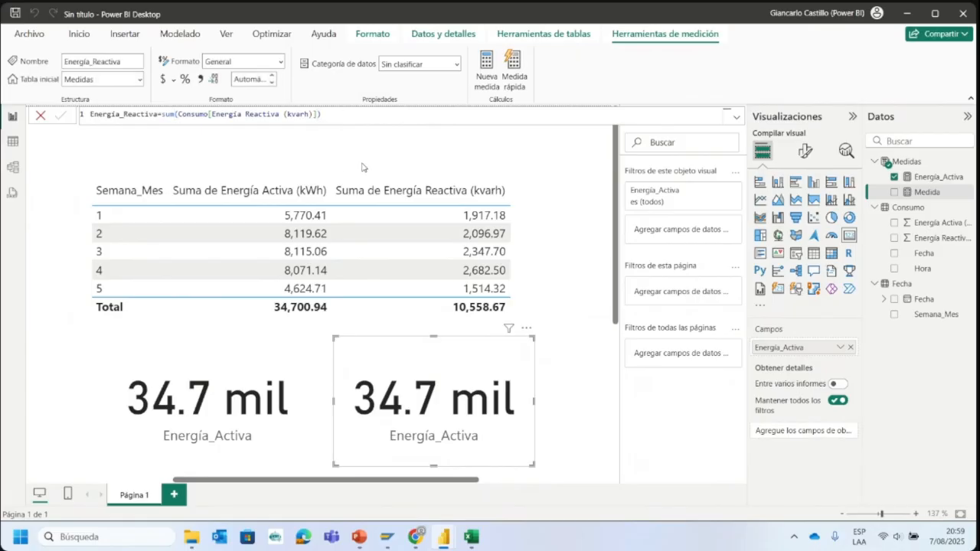
left_click(355, 161)
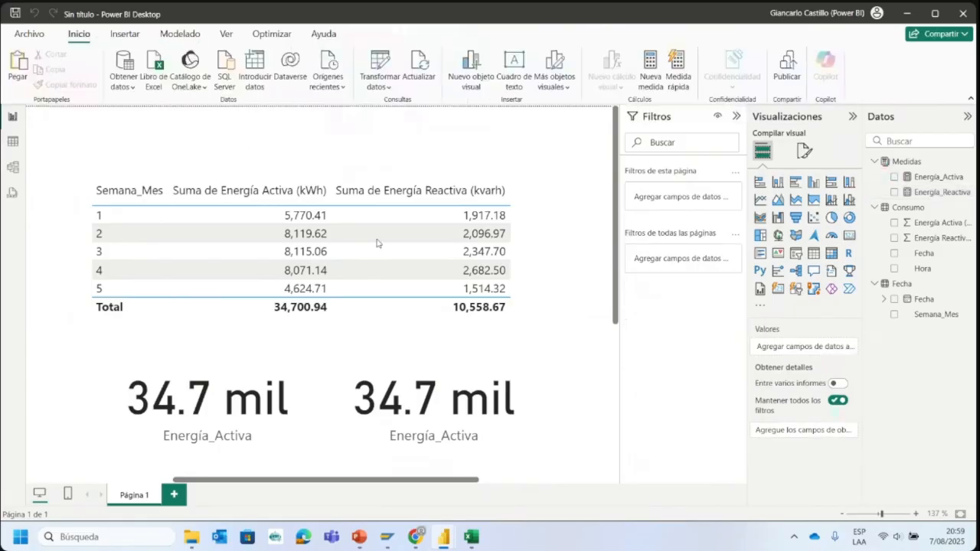
- Replace the field in the duplicated card with the Energía_Reactiva measure
left_click(496, 369)
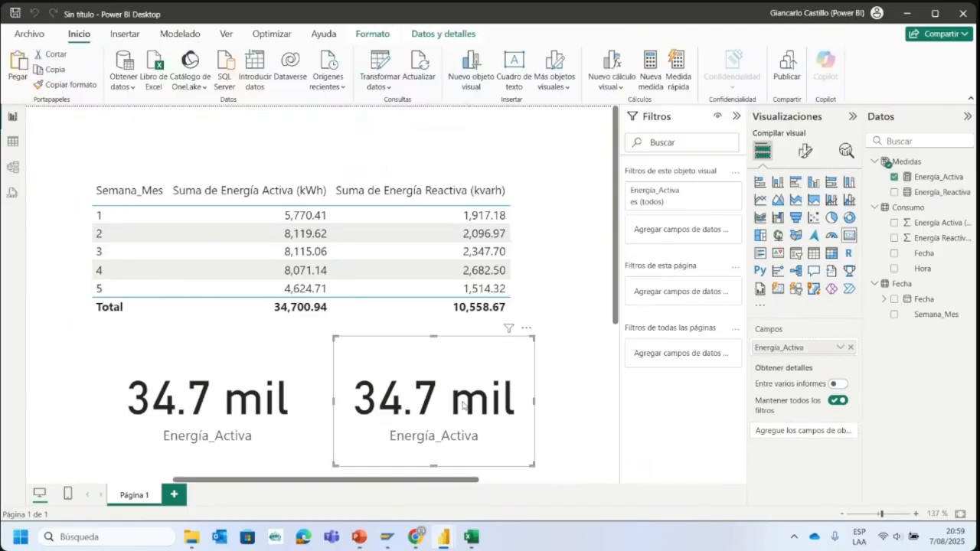
left_click(852, 348)
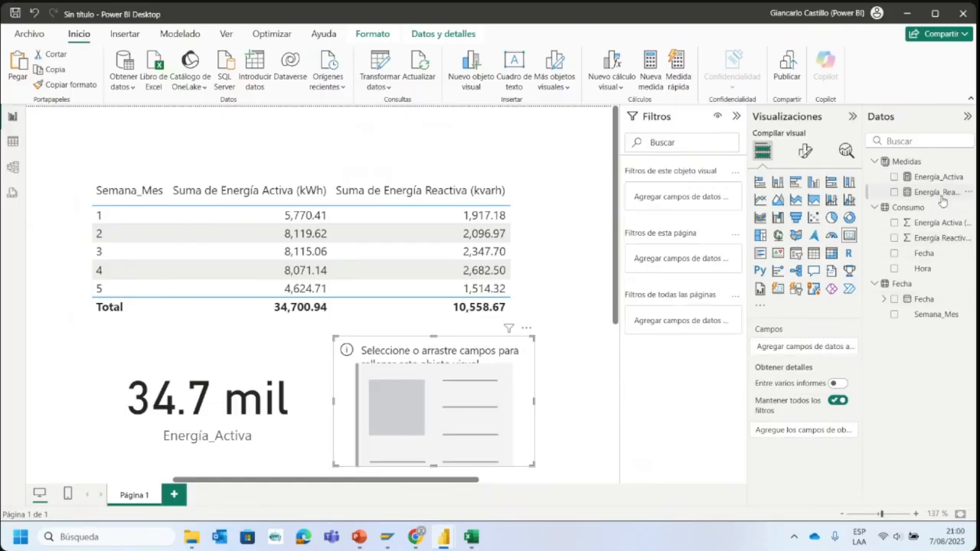
left_click_drag(940, 196, 797, 347)
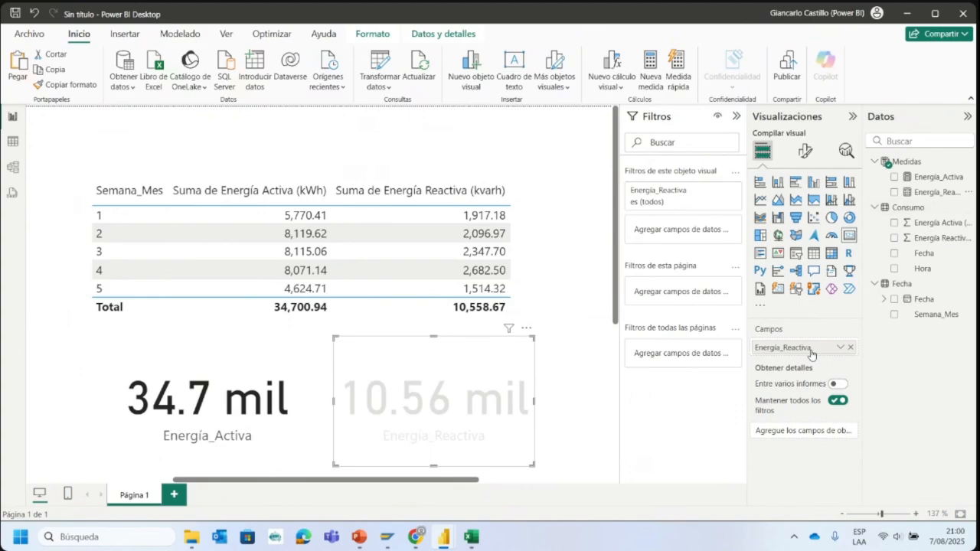
left_click(579, 384)
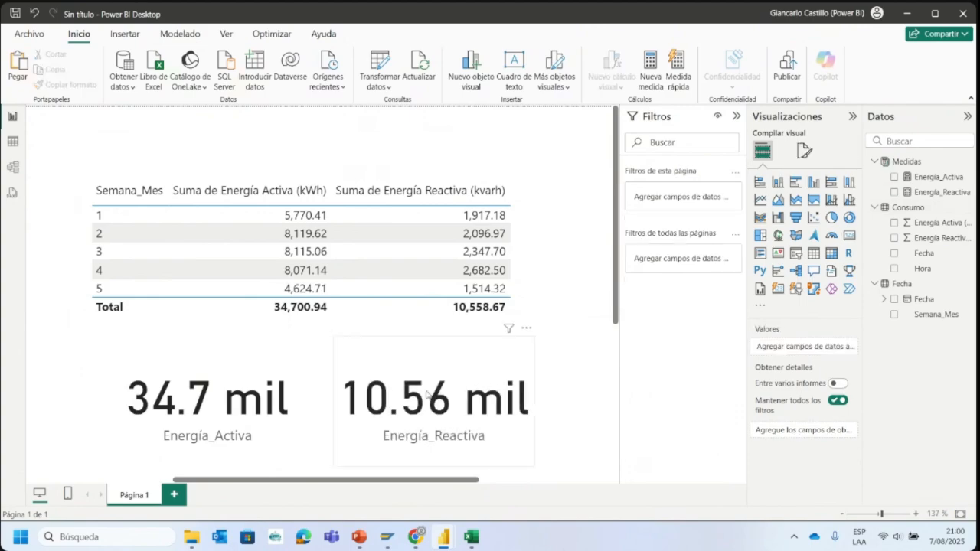
left_click(443, 383)
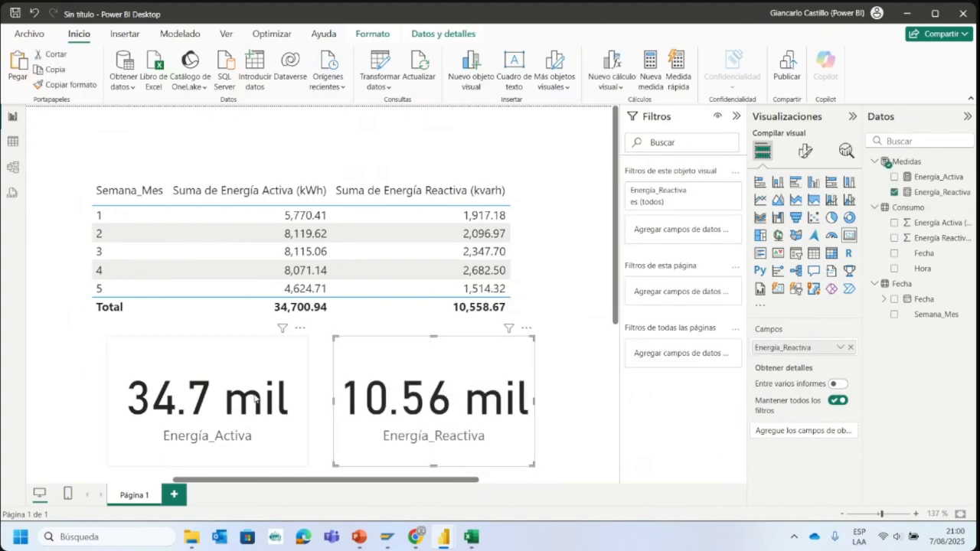
- Move the Energía_Activa card further left, set its callout value font size to 25 and shrink the card to fit
left_click_drag(268, 397, 239, 437)
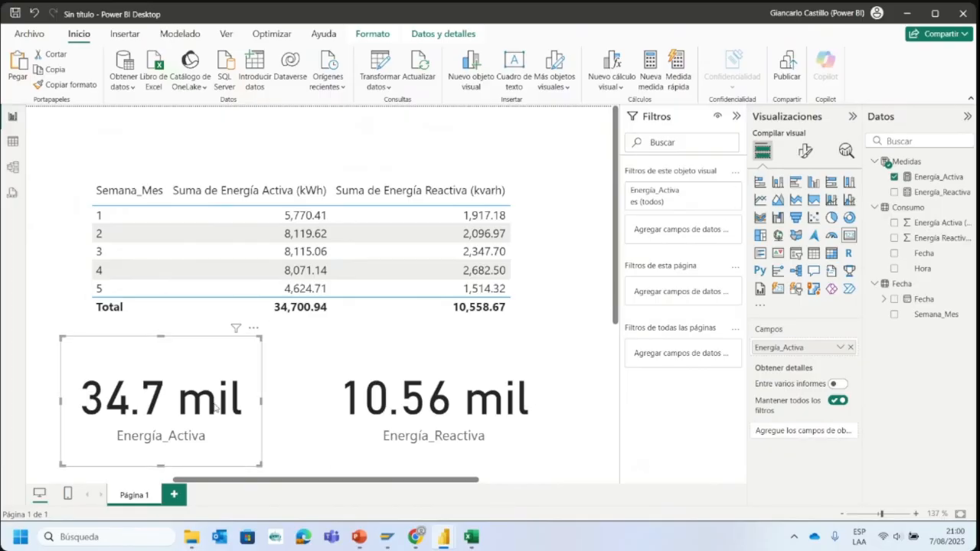
left_click(810, 158)
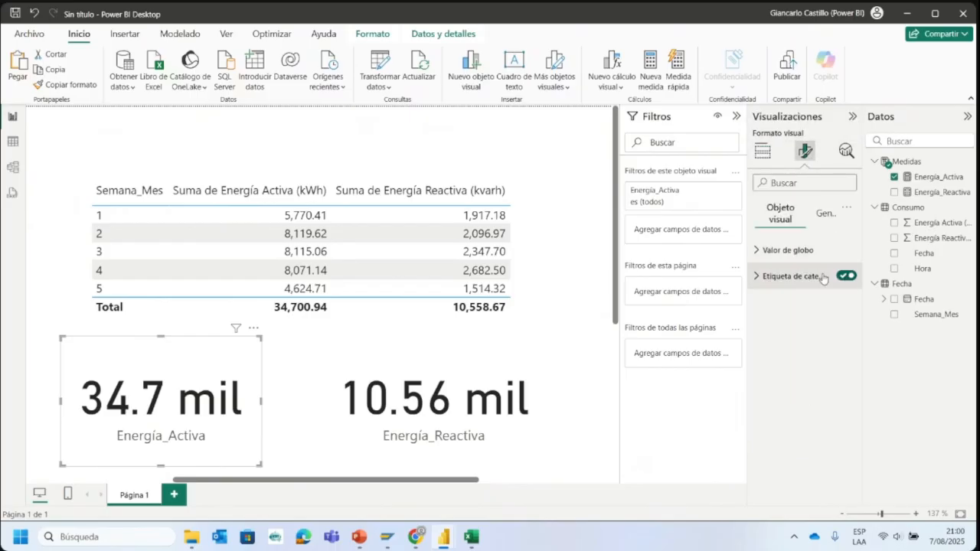
left_click(766, 251)
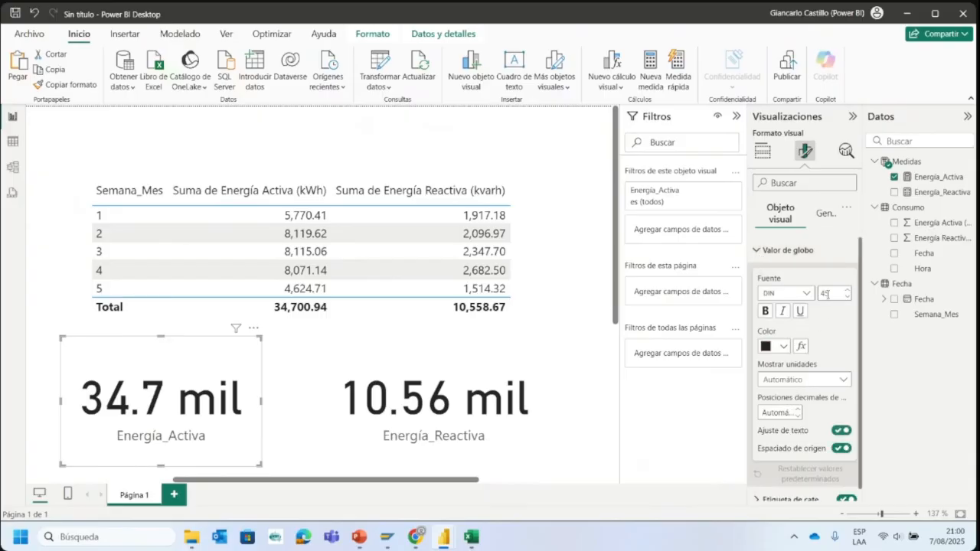
type("25")
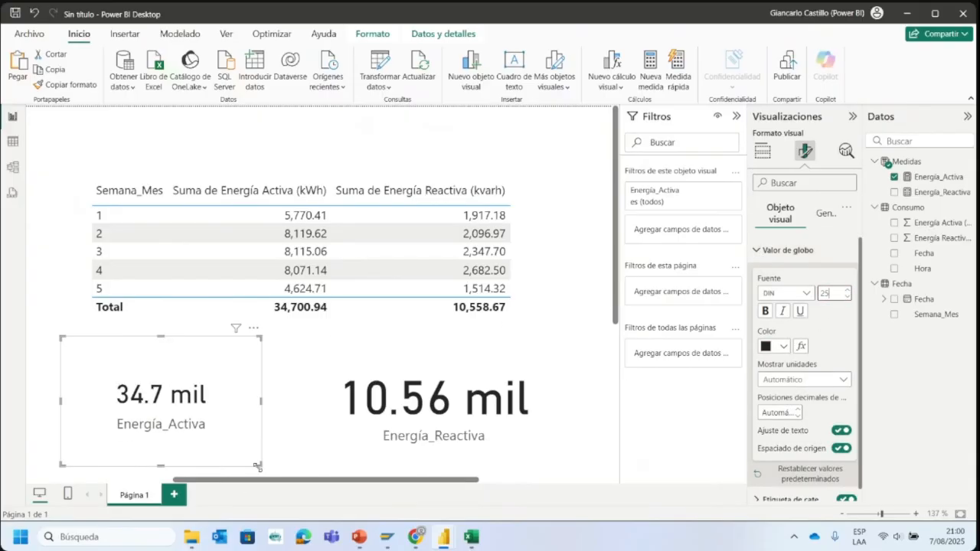
left_click_drag(257, 465, 195, 408)
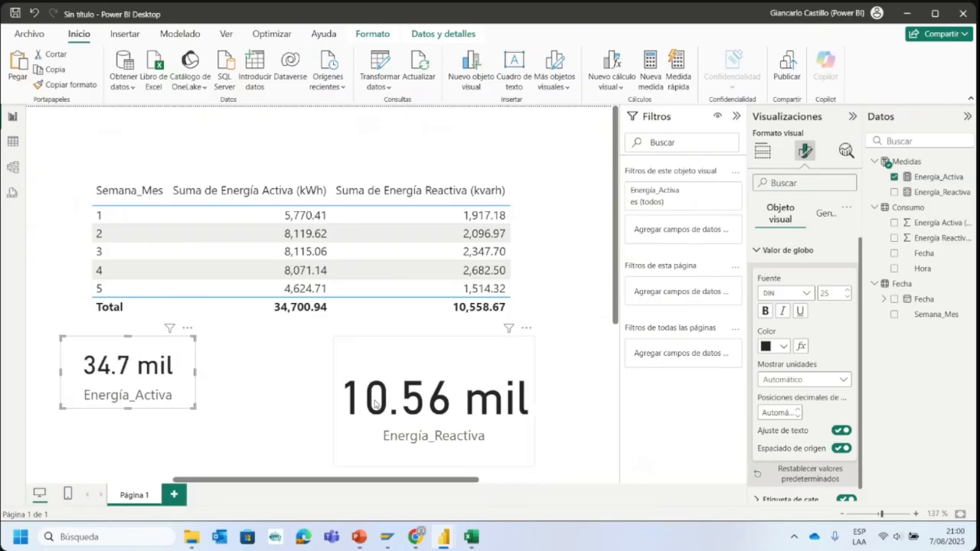
- Move the Energía_Reactiva card closer to the Energía_Activa card and copy the Energía_Activa card's format onto it
left_click_drag(374, 404, 252, 404)
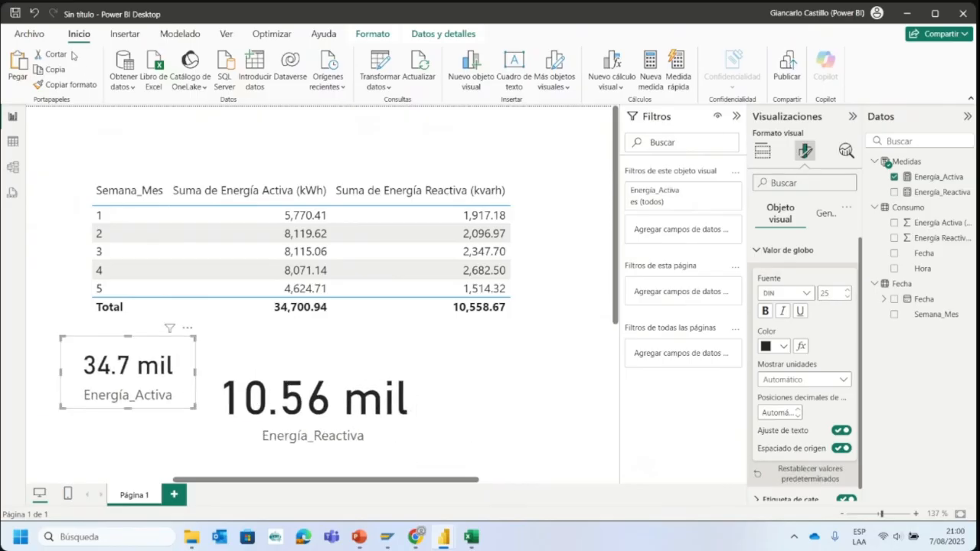
left_click(66, 84)
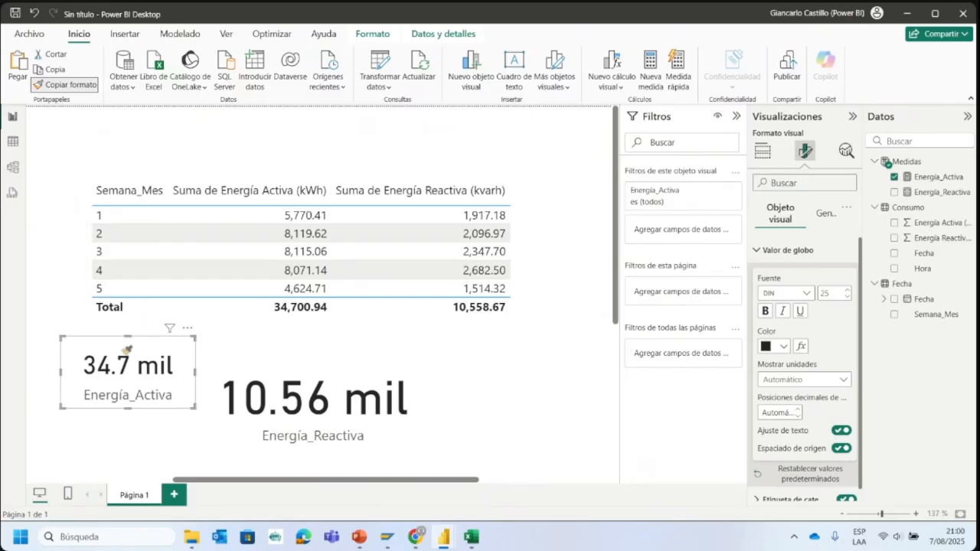
left_click(269, 386)
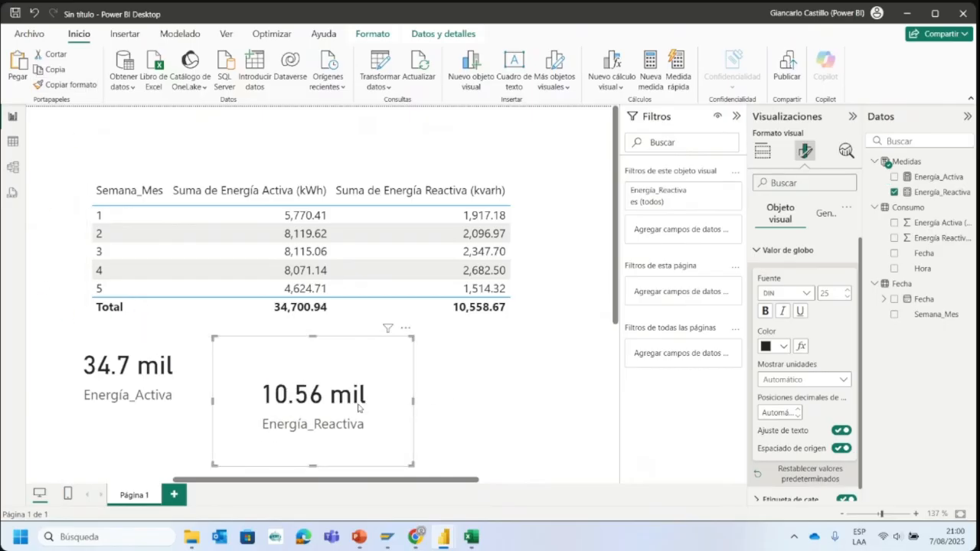
- Place the Energía_Reactiva card directly against the Energía_Activa card and reduce its height and width to a similar size
left_click_drag(280, 420, 263, 421)
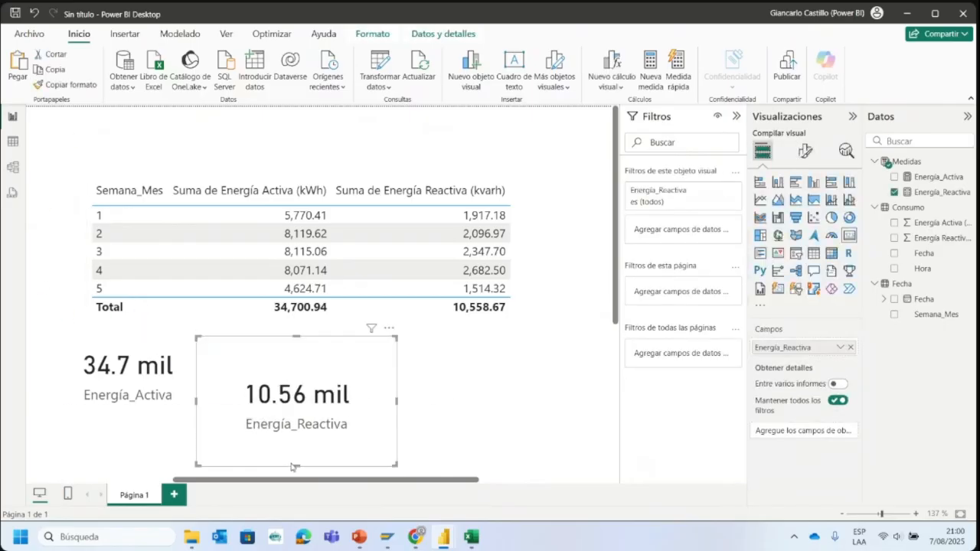
left_click_drag(292, 467, 298, 407)
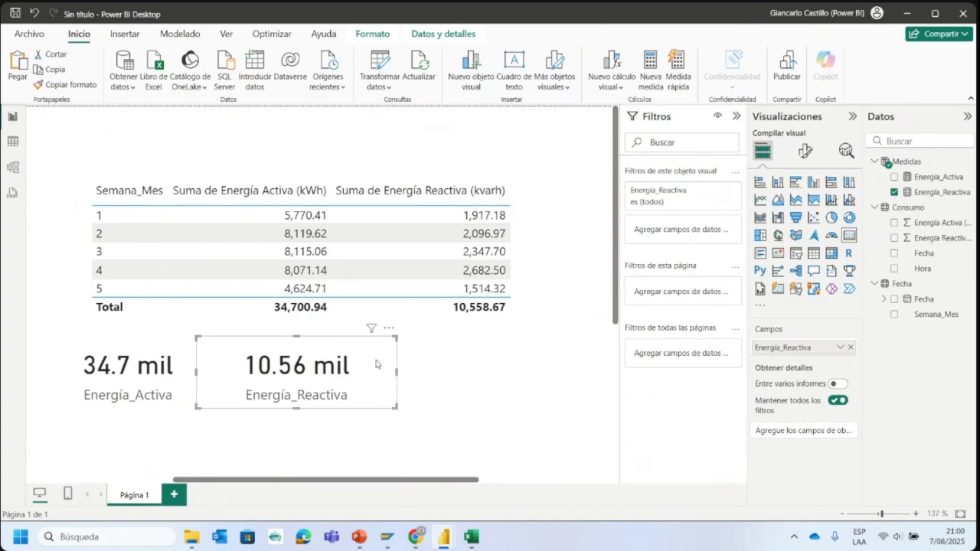
left_click_drag(396, 373, 325, 374)
left_click(170, 374)
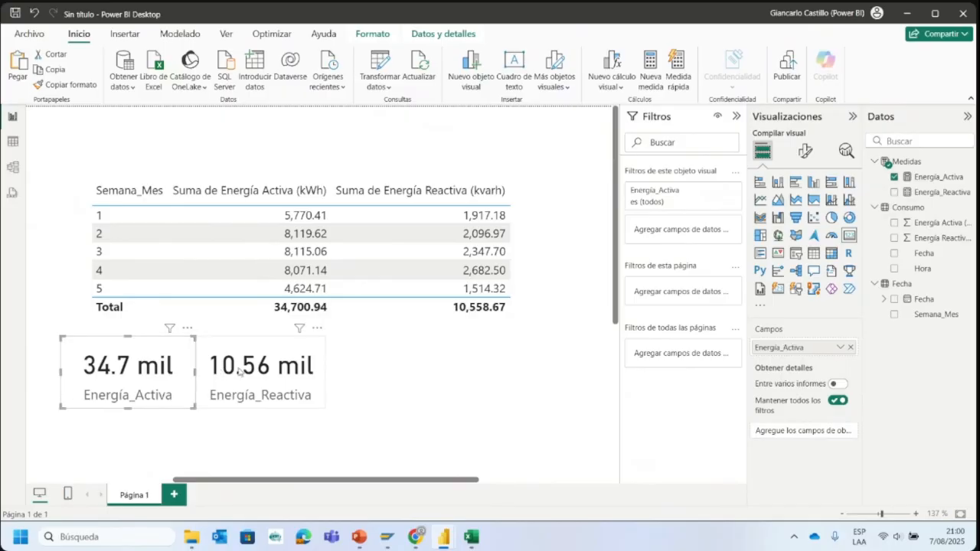
left_click(241, 374)
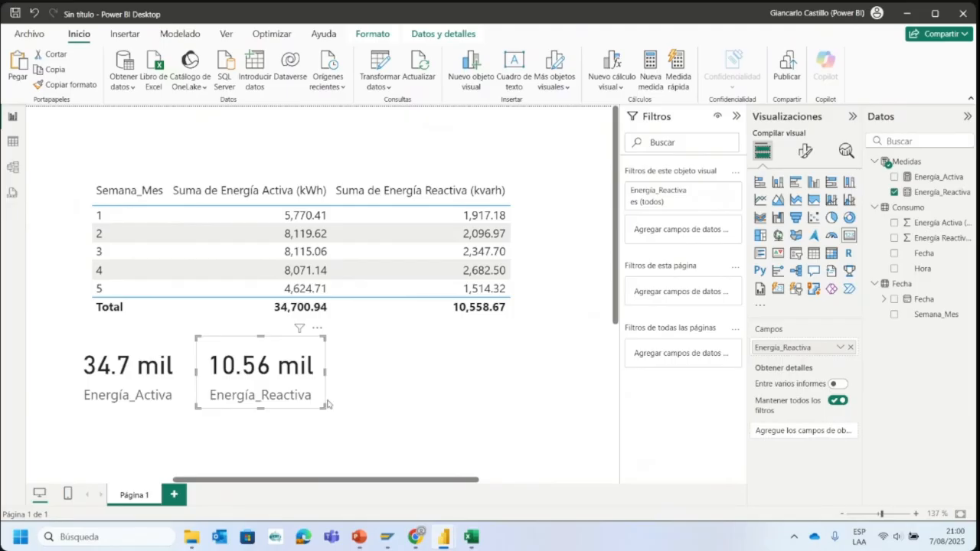
- Start a new measure in the Medidas table and name it Energía_Aparente
left_click(966, 166)
key("Escape")
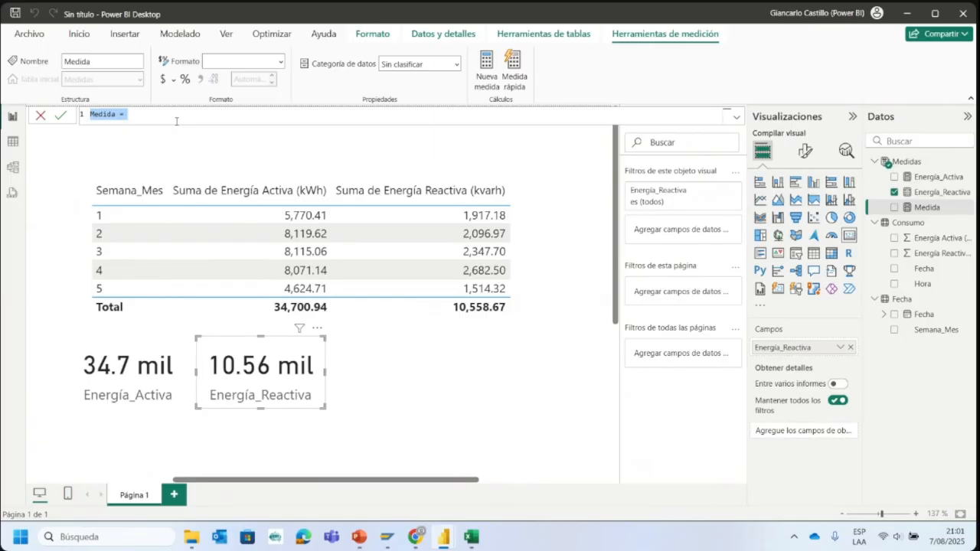
type("Energi")
type("a_Apa")
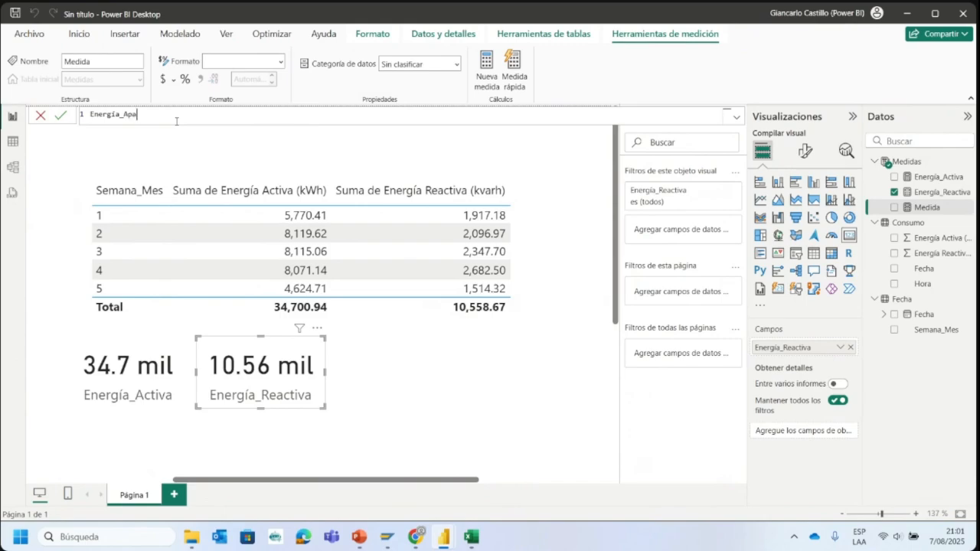
type("rente=")
- Define Energía_Aparente as the parenthesised sum of squares ([Energía_Activa]^2+[Energía_Reactiva]^2)
type("Ener")
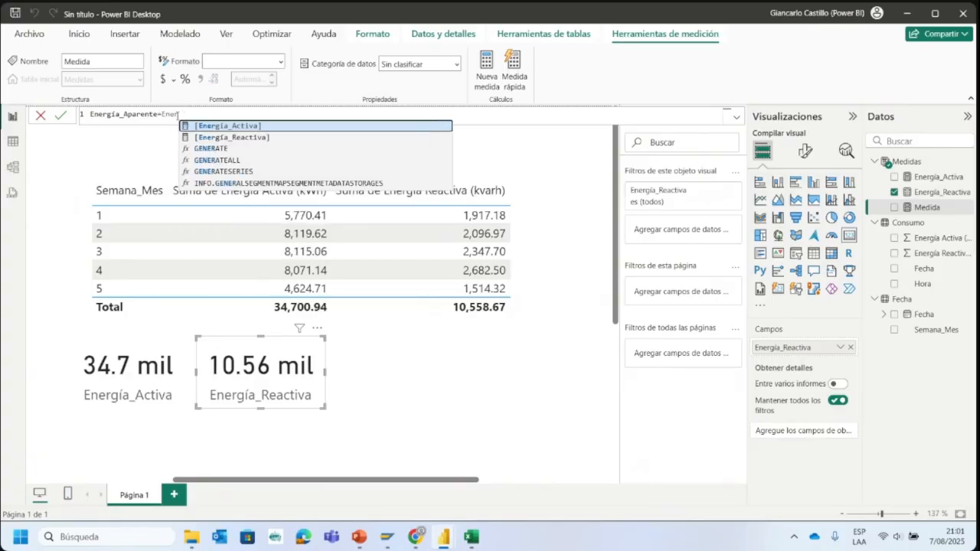
left_click(204, 131)
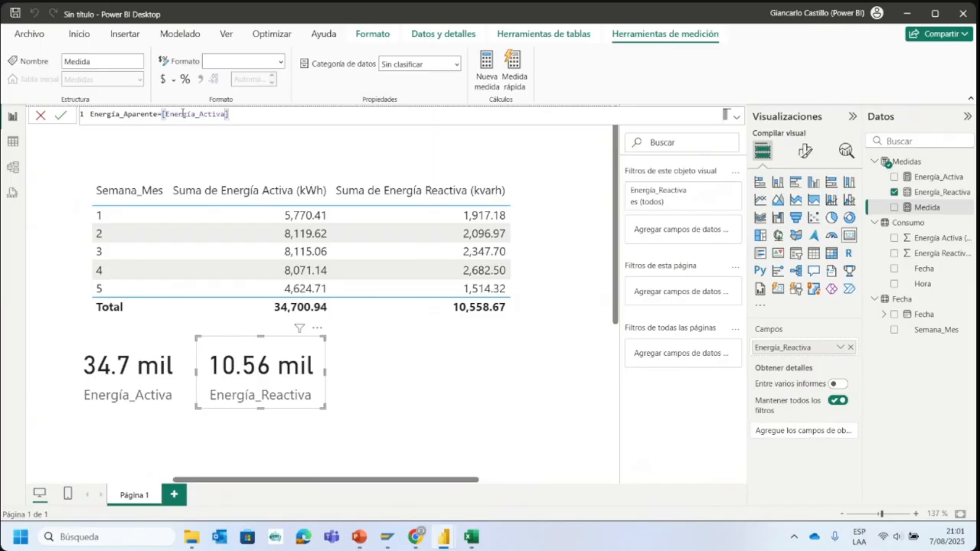
type("/")
key("BackSpace")
type("^2+reac")
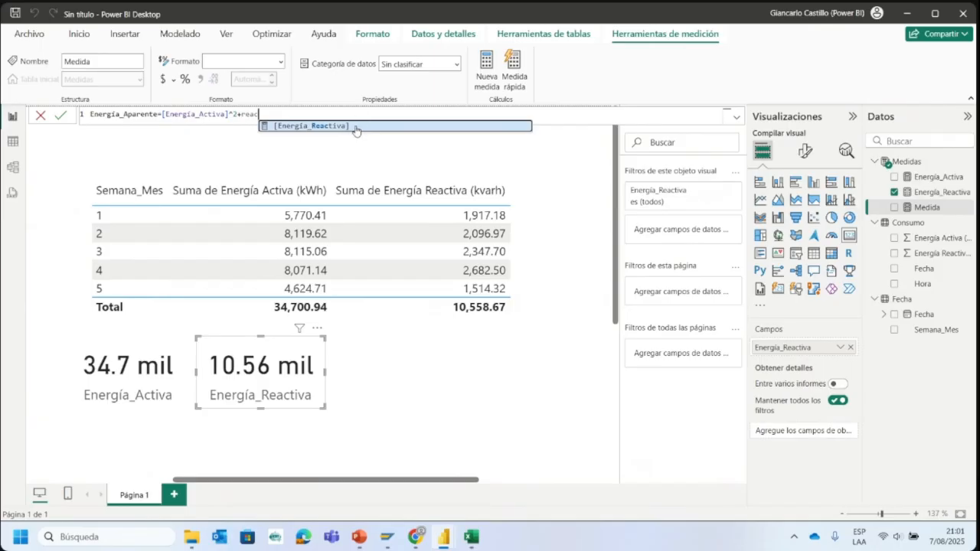
left_click(301, 130)
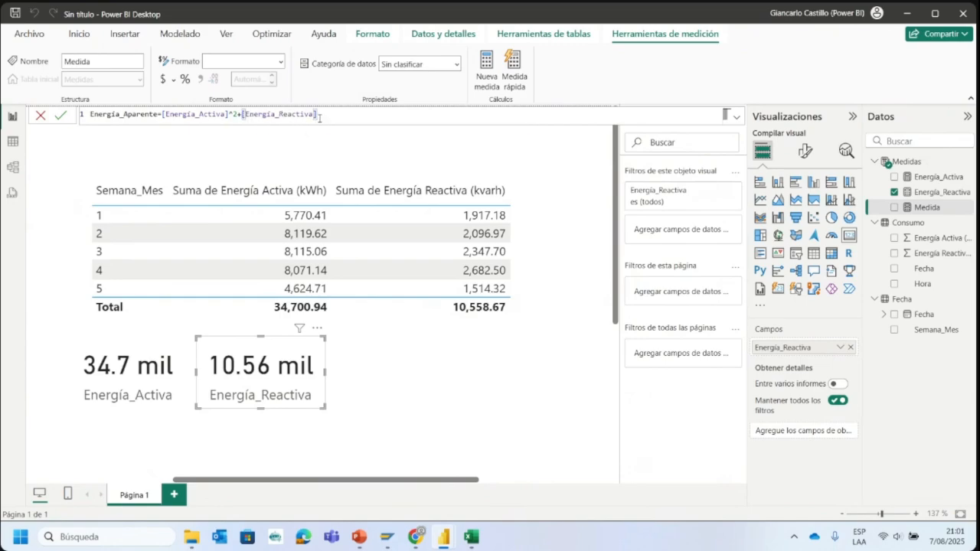
type("^2")
left_click(162, 116)
type("(")
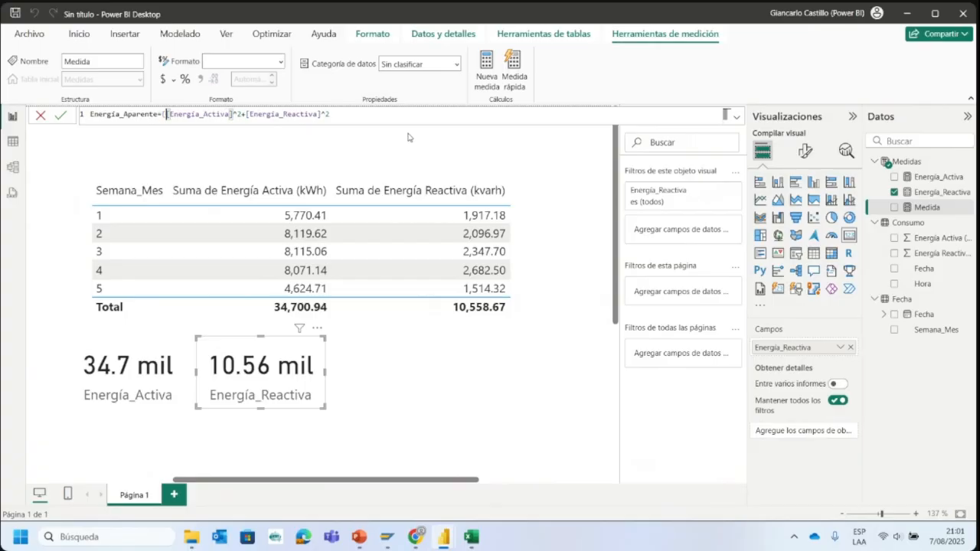
type(")")
key("Return")
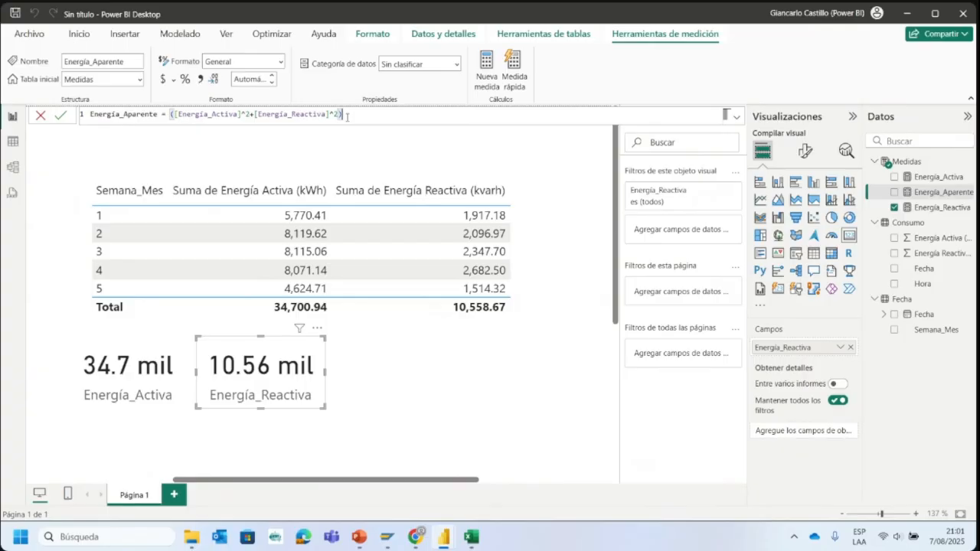
- Rewrite the Energía_Aparente formula as the square root sqrt([Energía_Activa]^2+[Energía_Reactiva]^2)
type("^")
key("BackSpace")
key("BackSpace")
left_click(174, 114)
key("BackSpace")
type("sqrt")
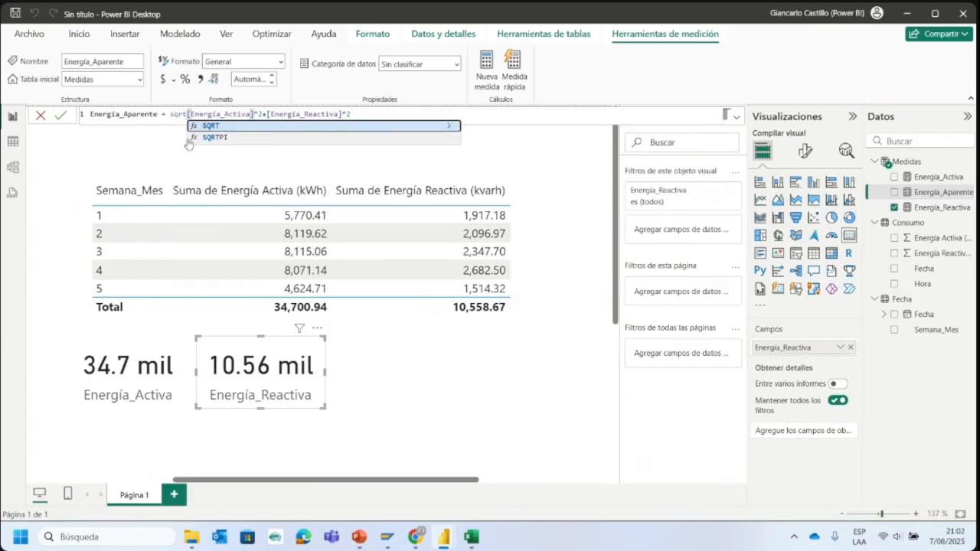
type("(")
left_click(366, 119)
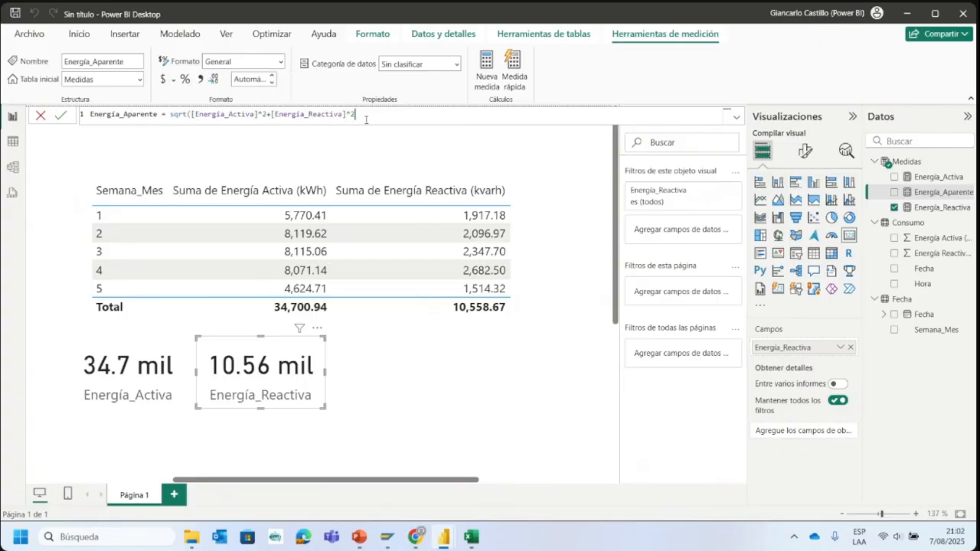
type(")")
key("Return")
- Paste a copy of the Energía_Reactiva card beside the original and remove the measure from the copy
key("ctrl+v")
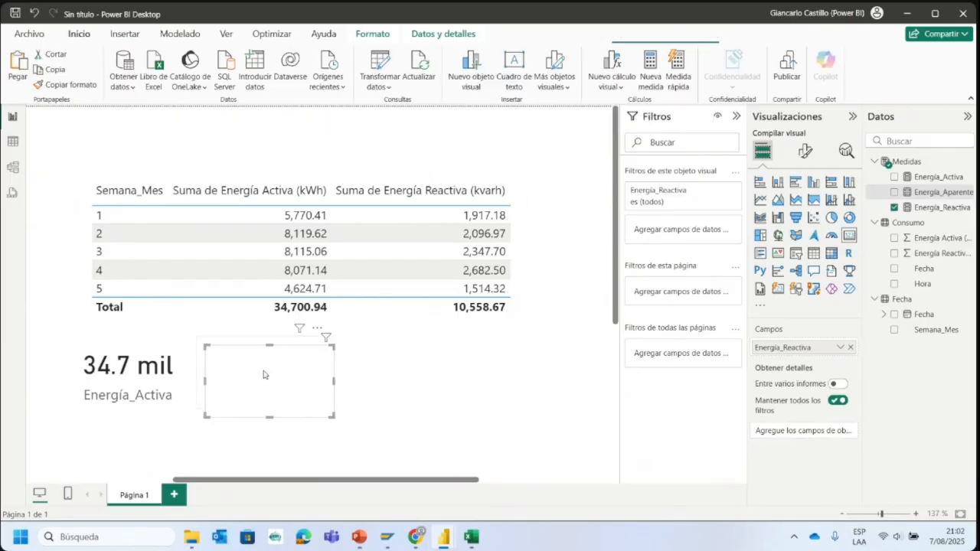
left_click_drag(261, 374, 387, 368)
left_click(312, 374)
left_click(374, 372)
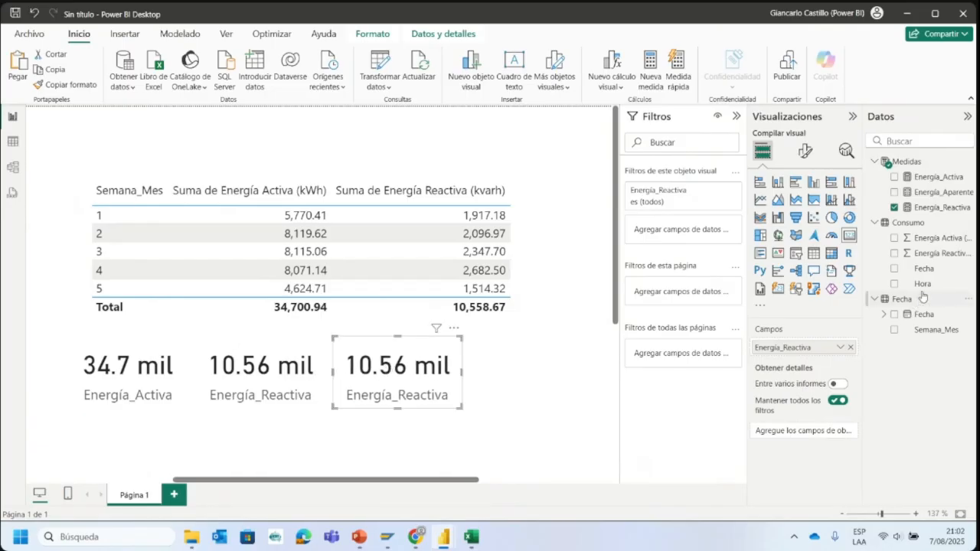
left_click(894, 207)
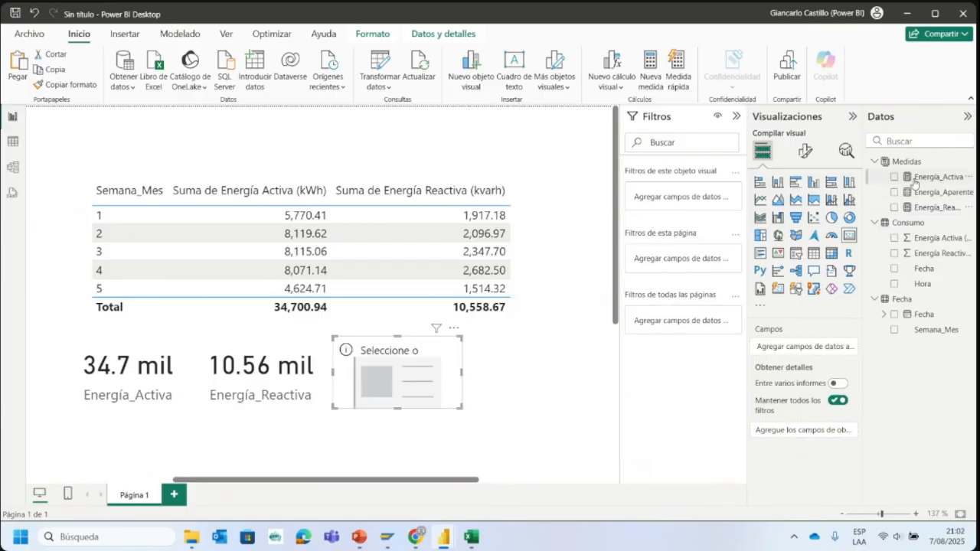
left_click_drag(914, 183, 804, 349)
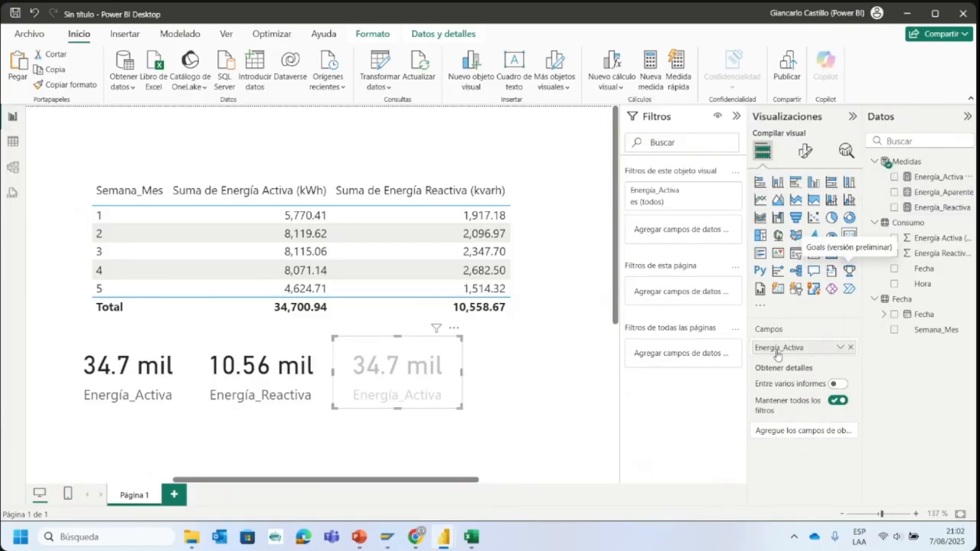
left_click(504, 373)
left_click(378, 378)
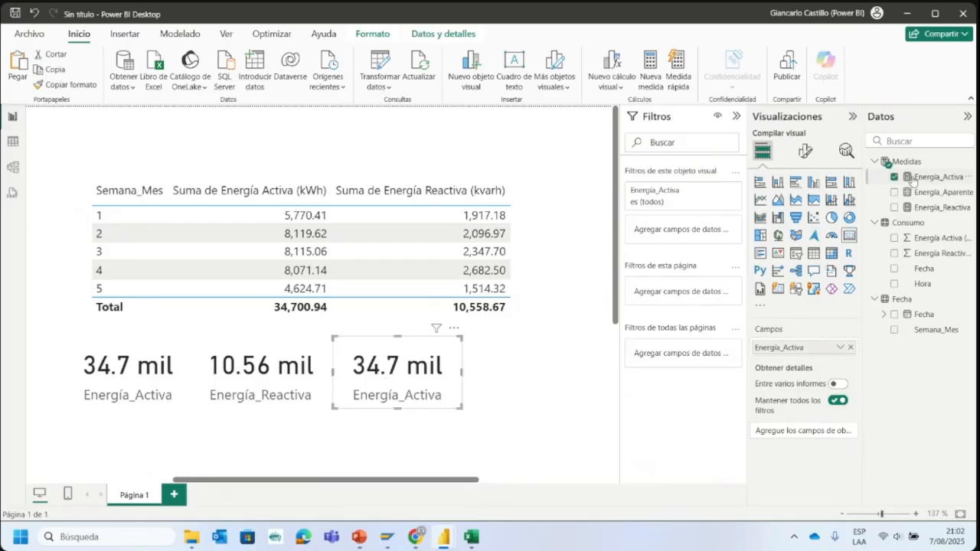
left_click(894, 177)
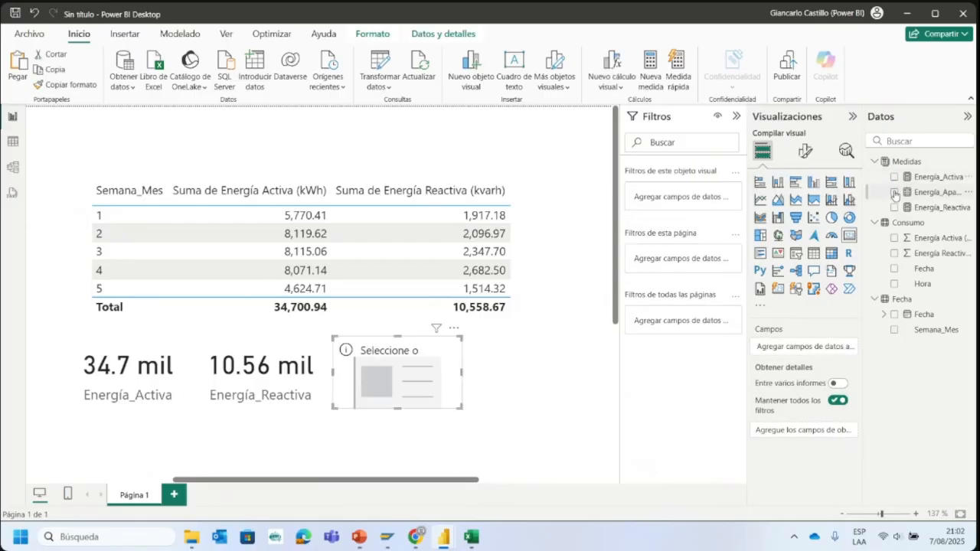
- Add the Energía_Aparente measure to the empty card and shift all three cards left into one tight row
left_click(893, 192)
left_click(117, 393)
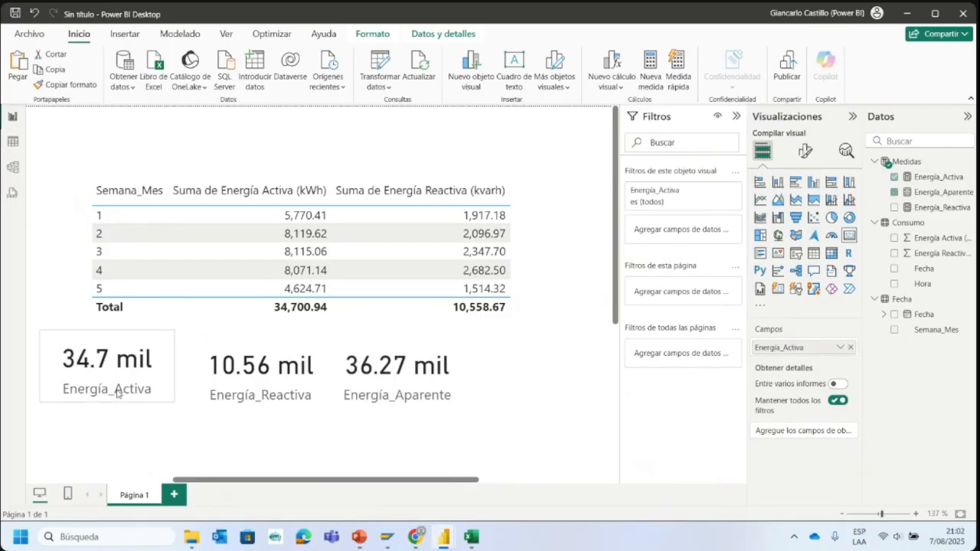
left_click_drag(226, 383, 204, 383)
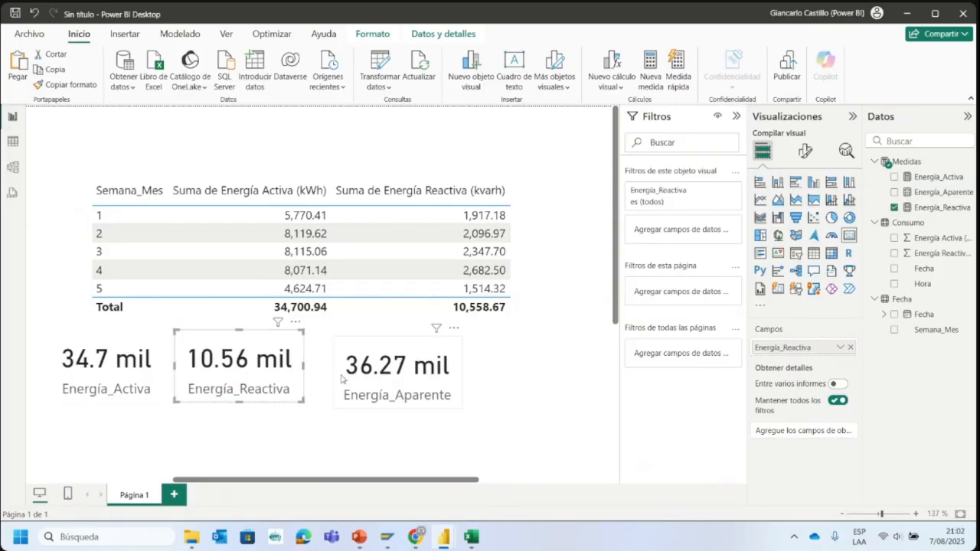
left_click_drag(342, 379, 317, 375)
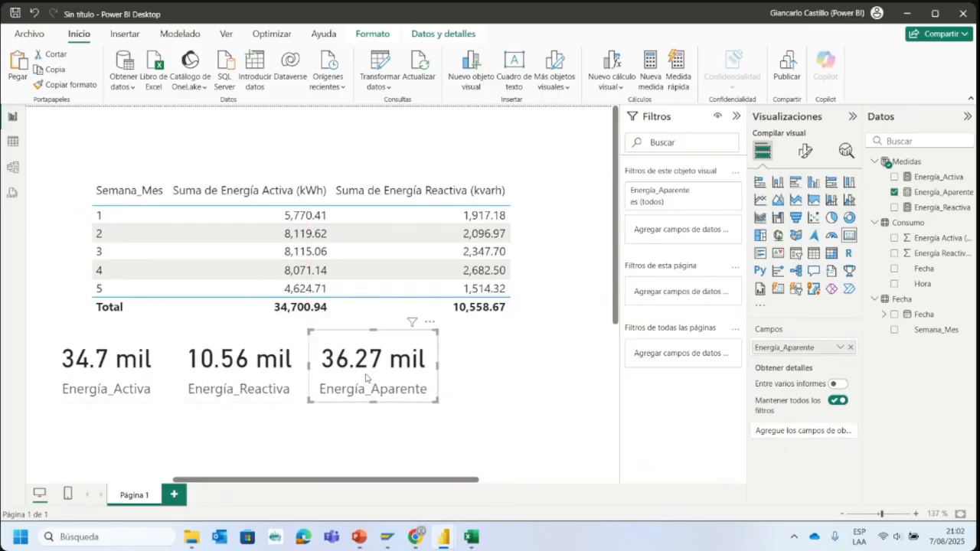
left_click(464, 370)
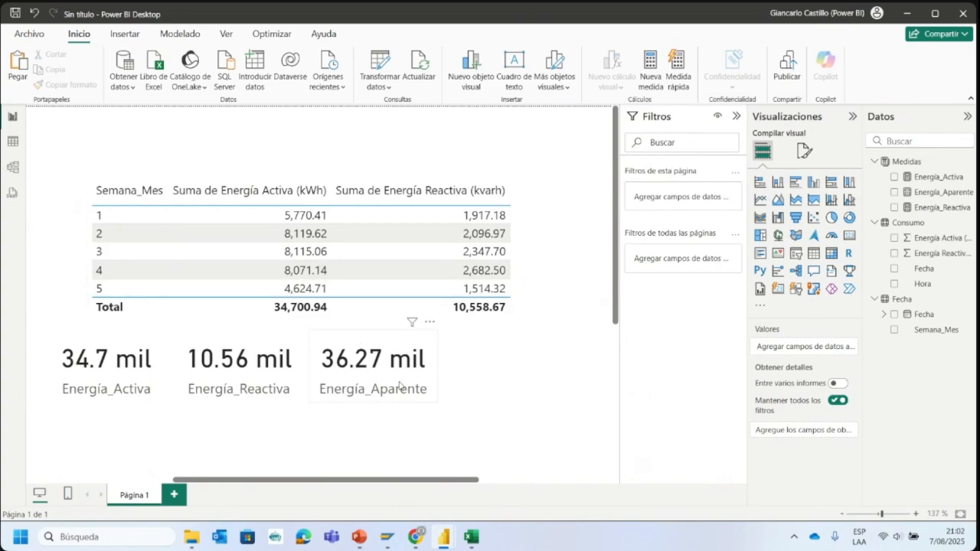
- Add Energía_Aparente as the last column of the weekly table, then widen the table and move it up and left
left_click(420, 360)
left_click(524, 236)
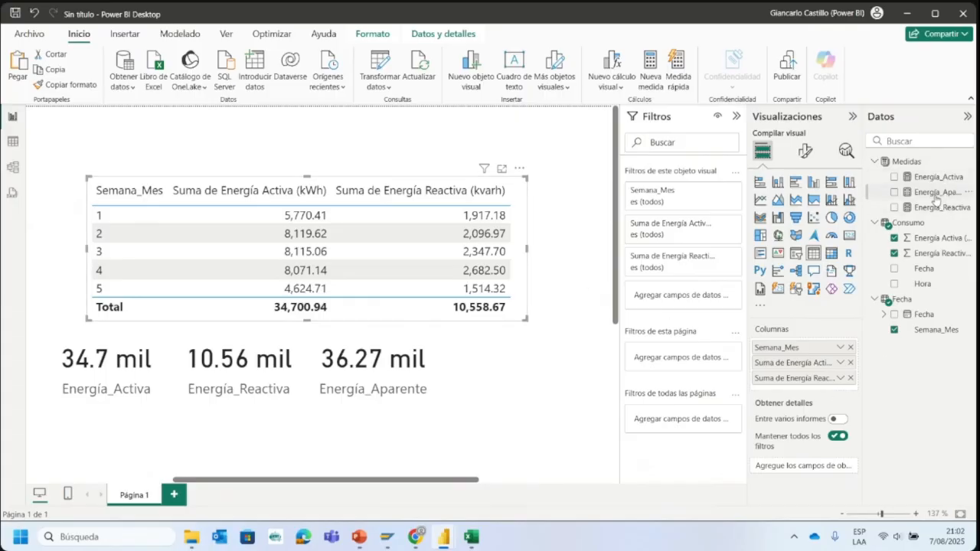
left_click_drag(935, 199, 775, 383)
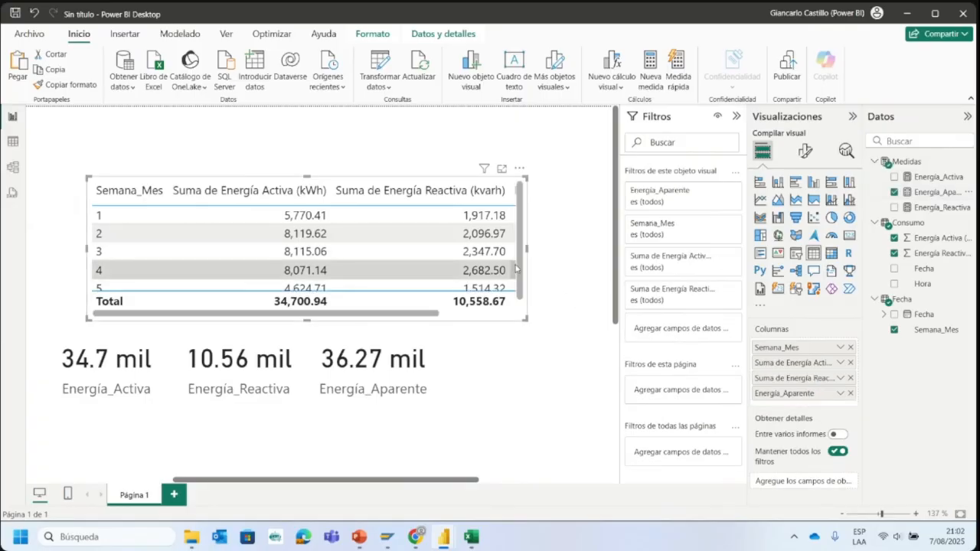
left_click_drag(527, 264, 612, 284)
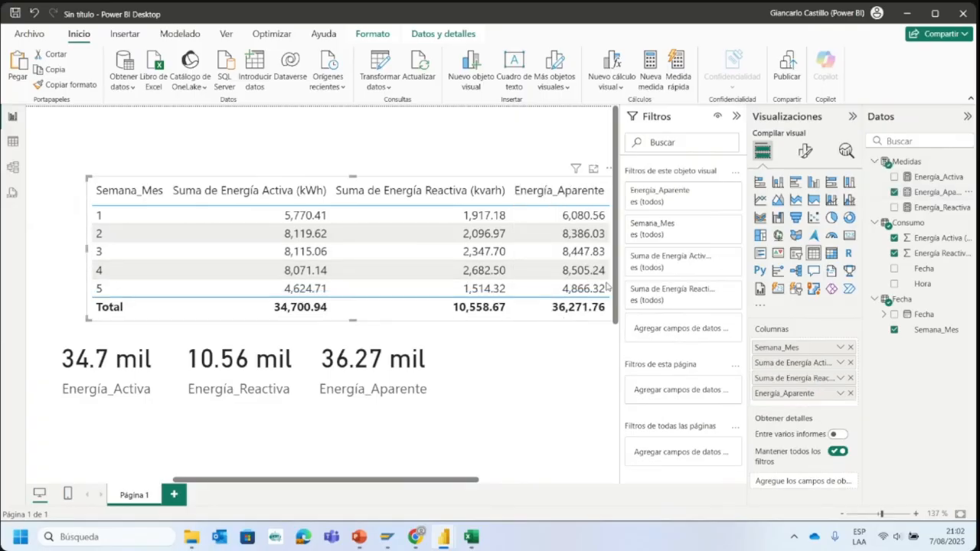
left_click_drag(532, 316, 483, 296)
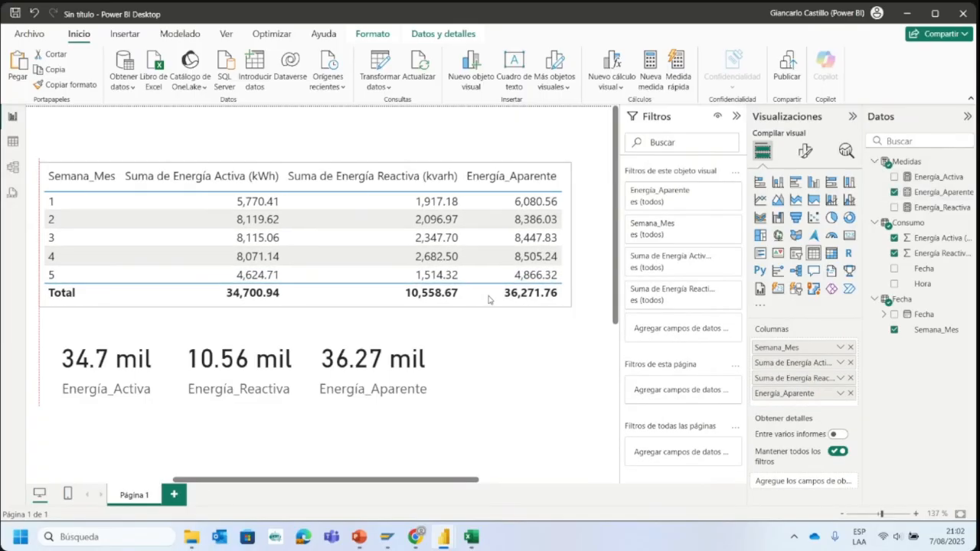
left_click(528, 354)
- Remove Energía_Aparente and the summed active and reactive energy columns from the weekly table, keeping only Semana_Mes
left_click(473, 298)
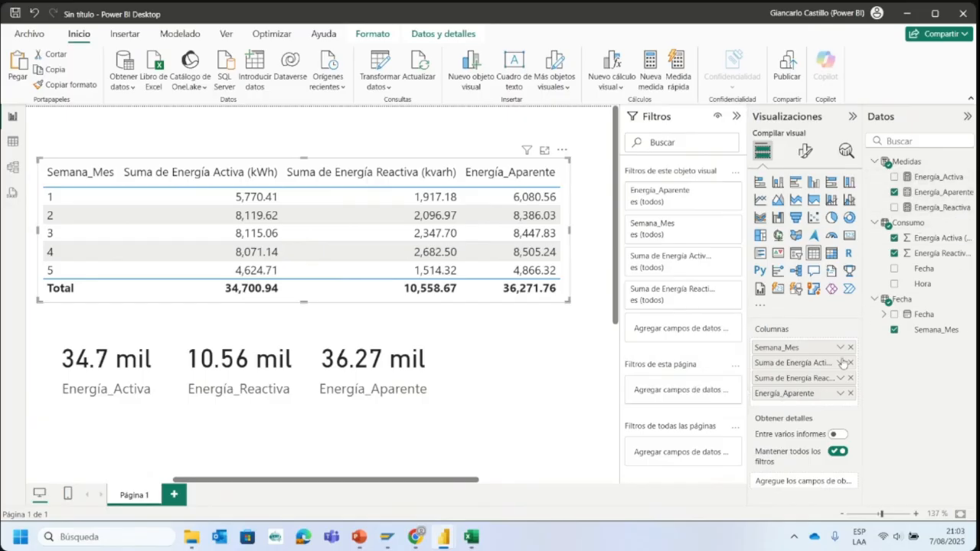
left_click(850, 394)
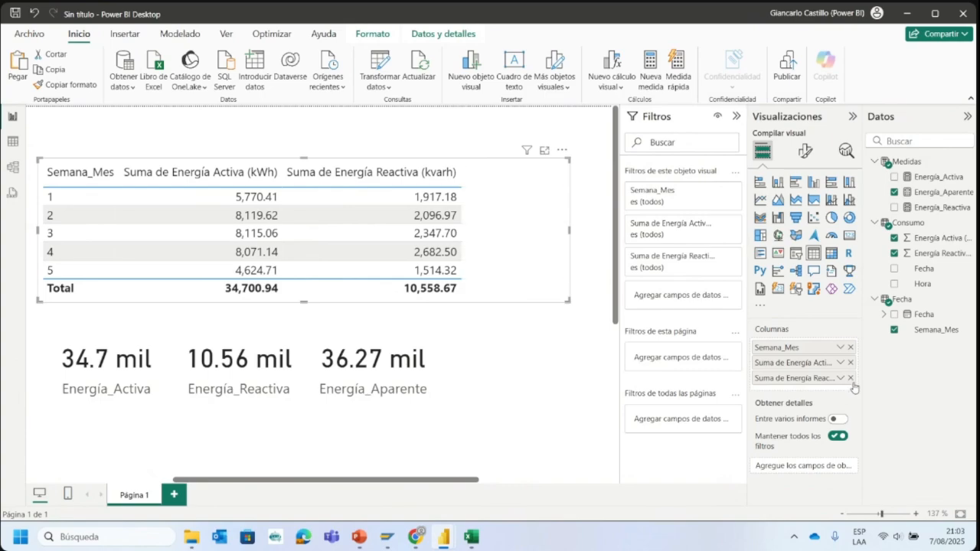
left_click(851, 379)
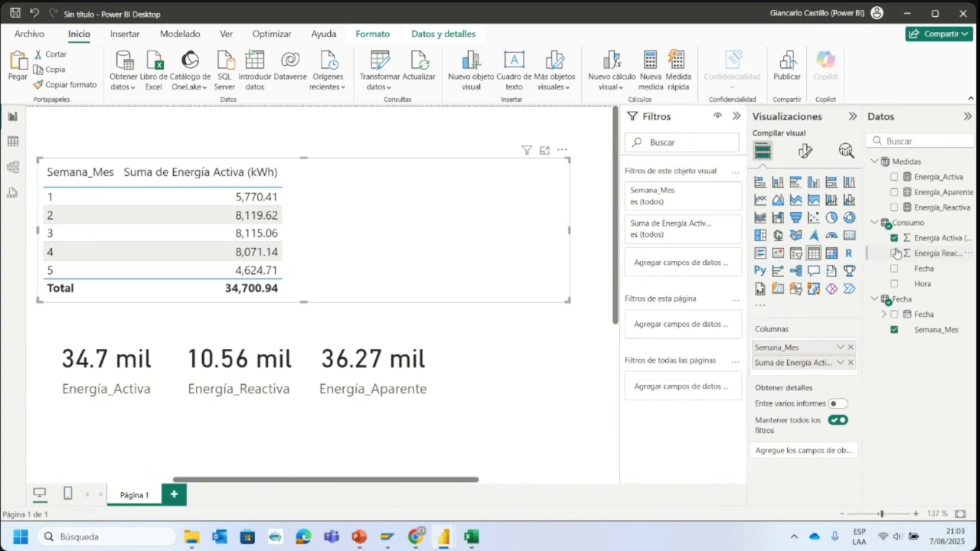
left_click(850, 362)
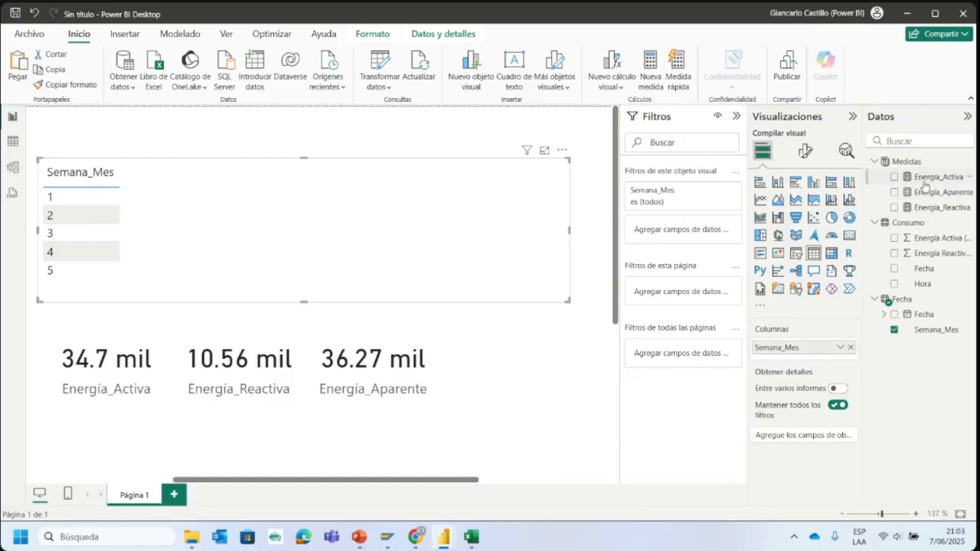
- Add the Energía_Activa, Energía_Reactiva and Energía_Aparente measures as table columns, and take the Energía_Aparente column out again
left_click_drag(927, 184, 816, 358)
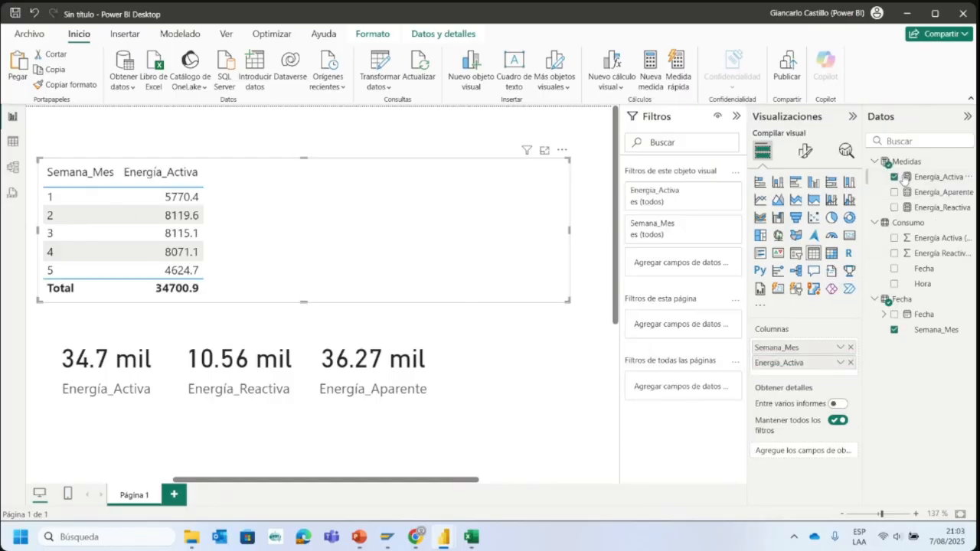
left_click_drag(934, 206, 808, 373)
left_click_drag(924, 197, 828, 391)
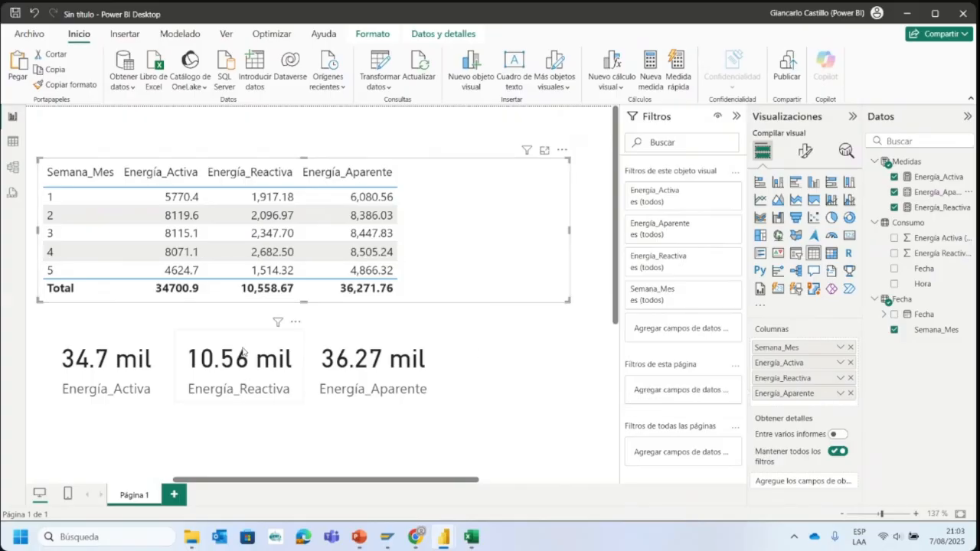
left_click(850, 393)
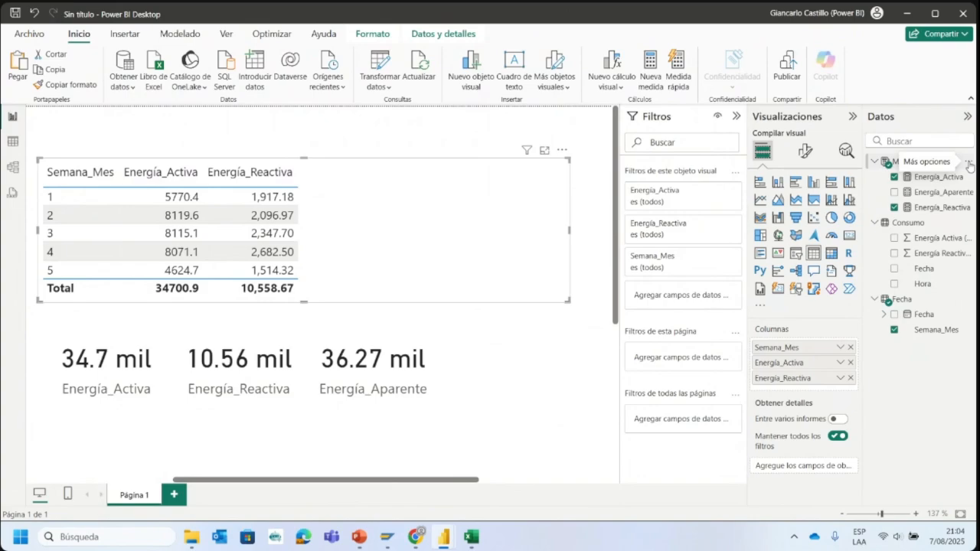
- Create a measure in the Medidas table defined as fdp=[Energía_Activa]/[Energía_Aparente]
left_click(969, 165)
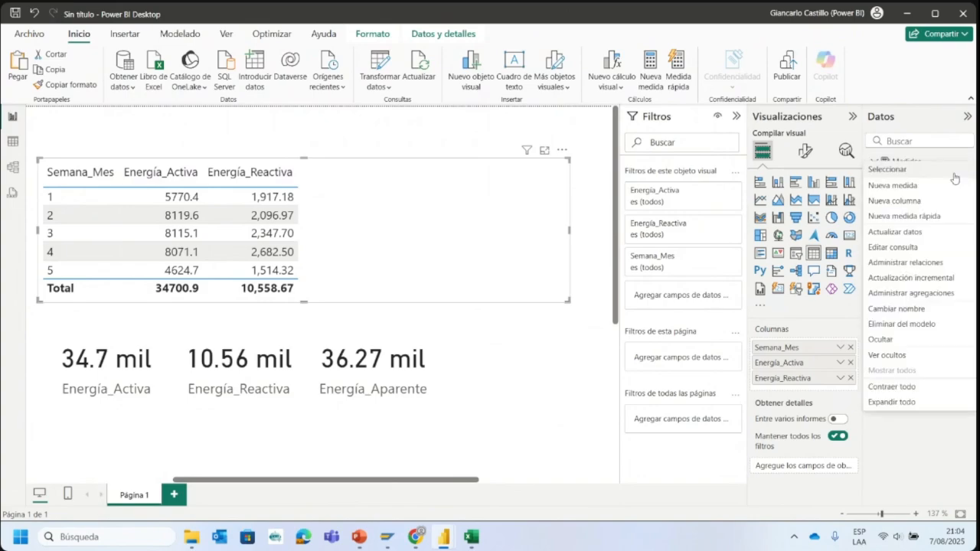
left_click(915, 188)
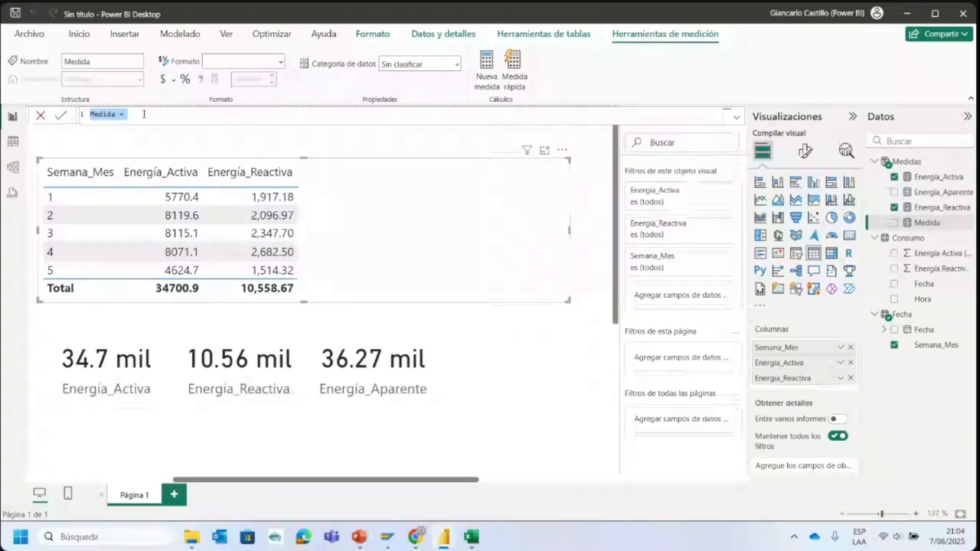
key("BackSpace")
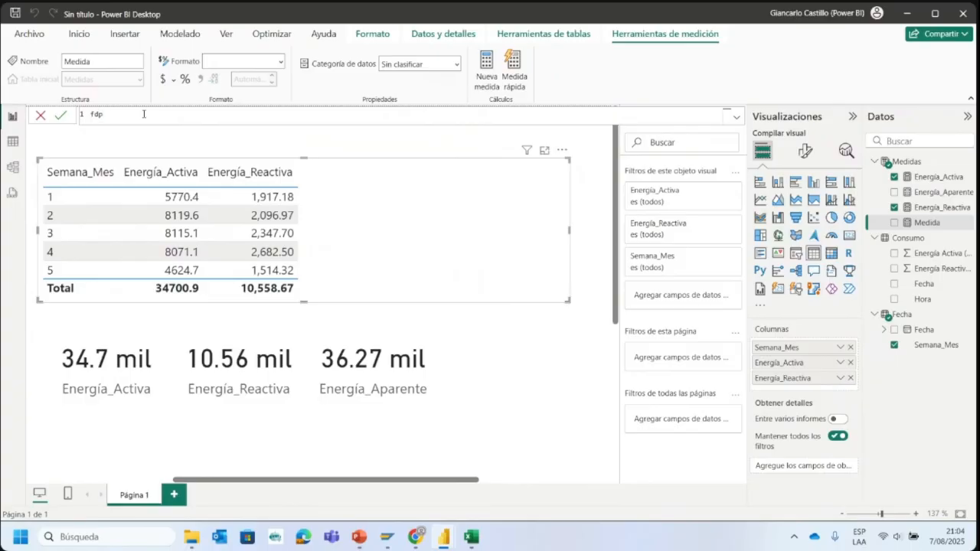
type("fdp=A")
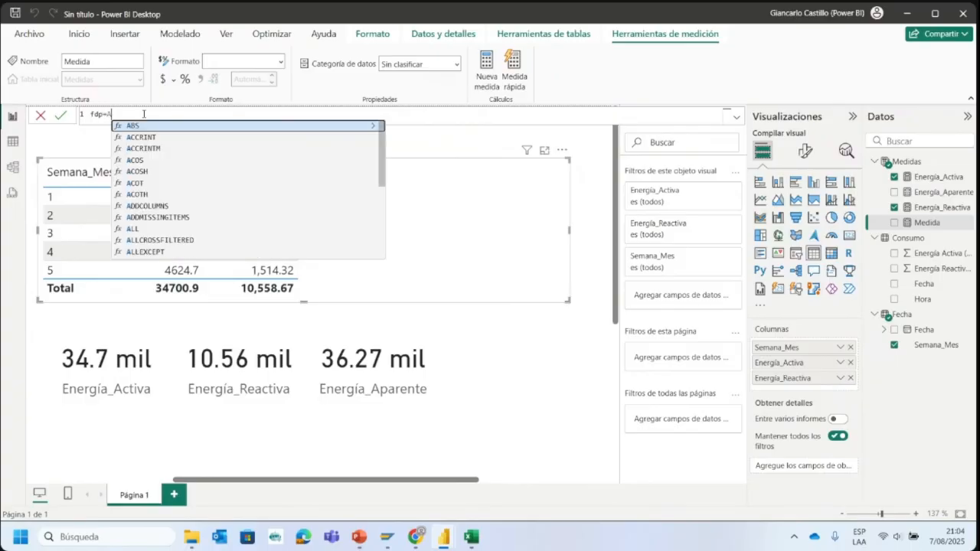
type("ctiva")
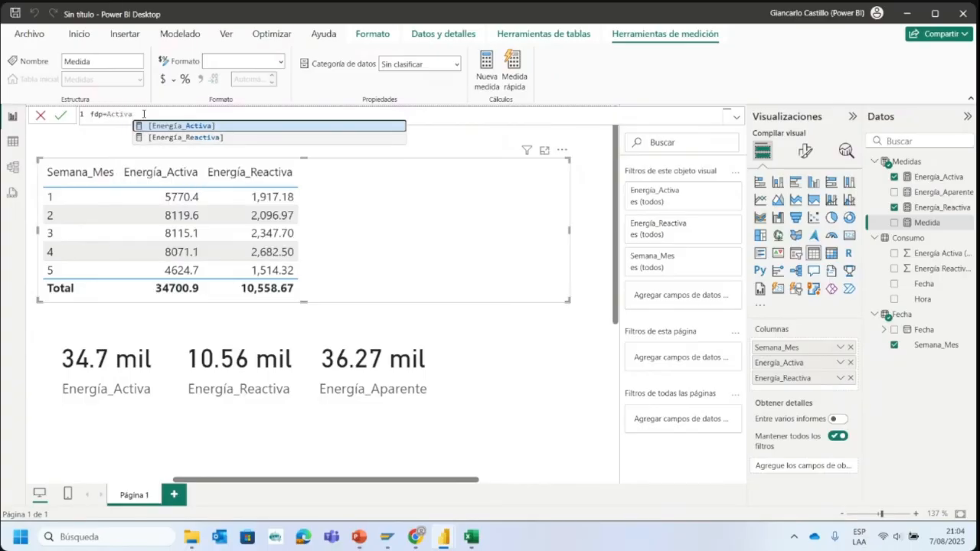
left_click(157, 126)
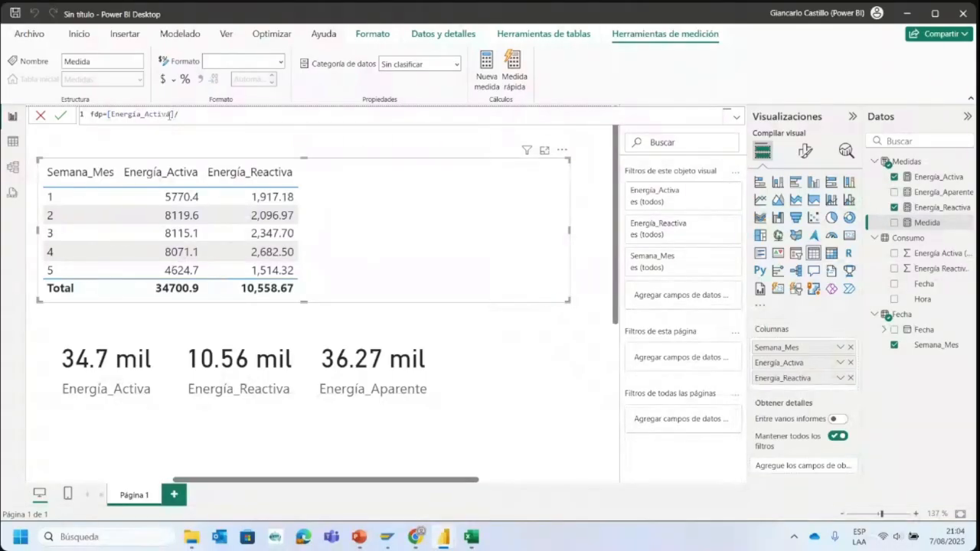
type("/apare")
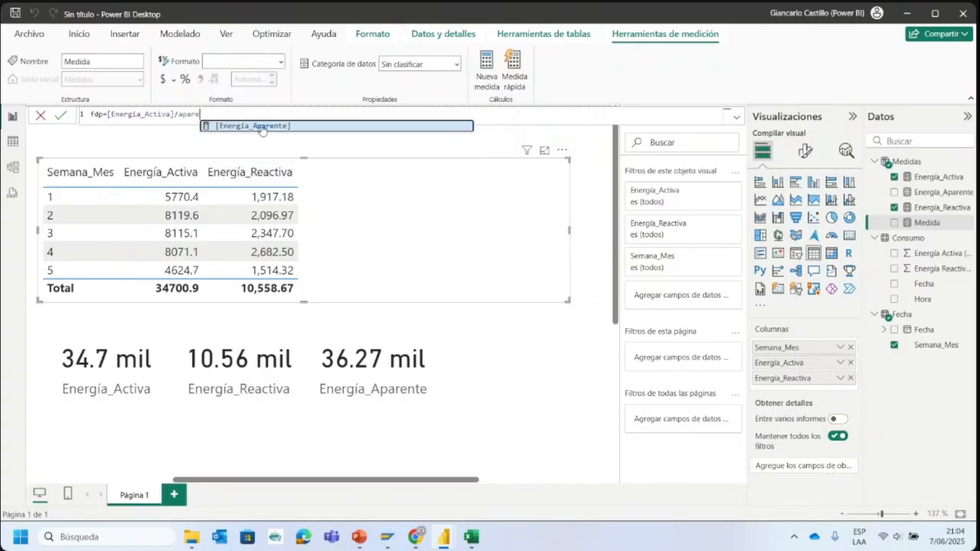
left_click(261, 127)
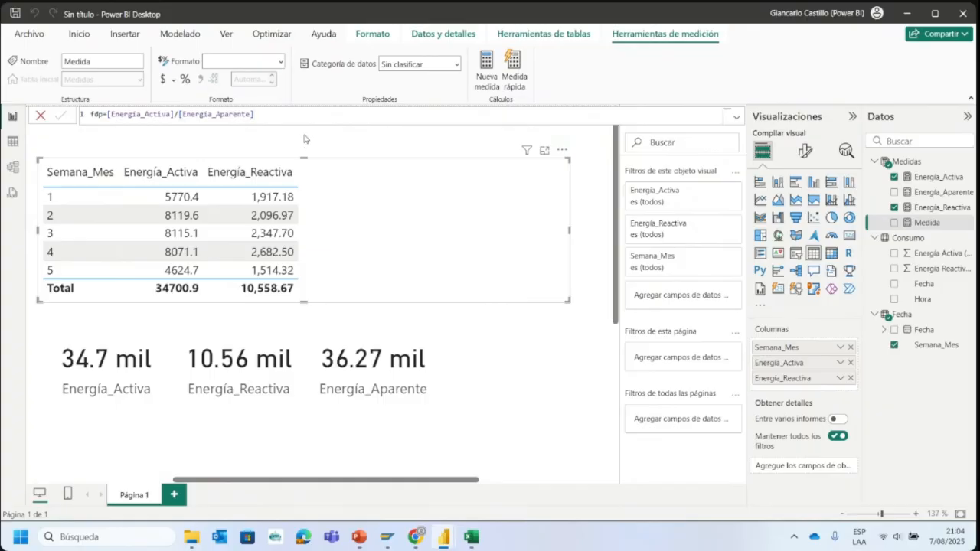
left_click(292, 148)
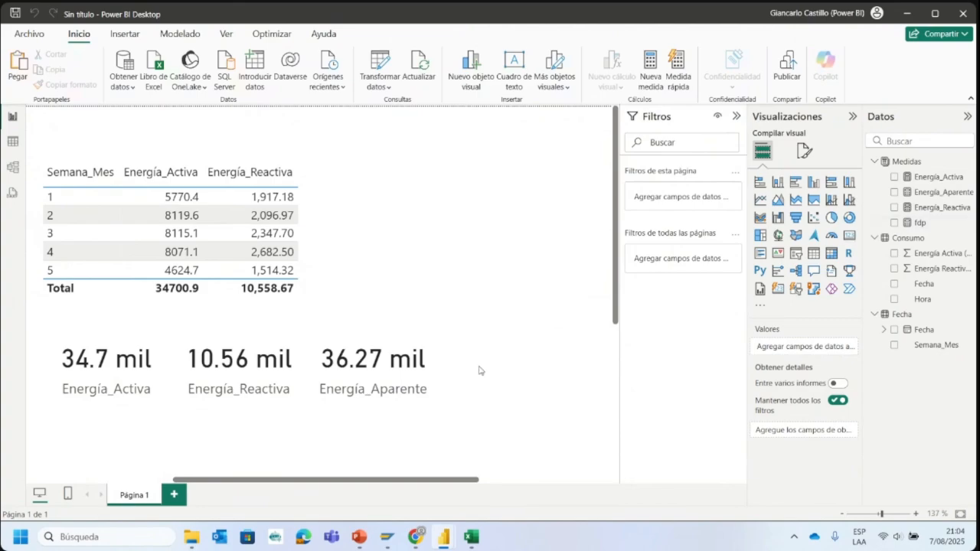
- Duplicate the Energía_Aparente card and place the copy beside it as the fourth card in the row
left_click(398, 351)
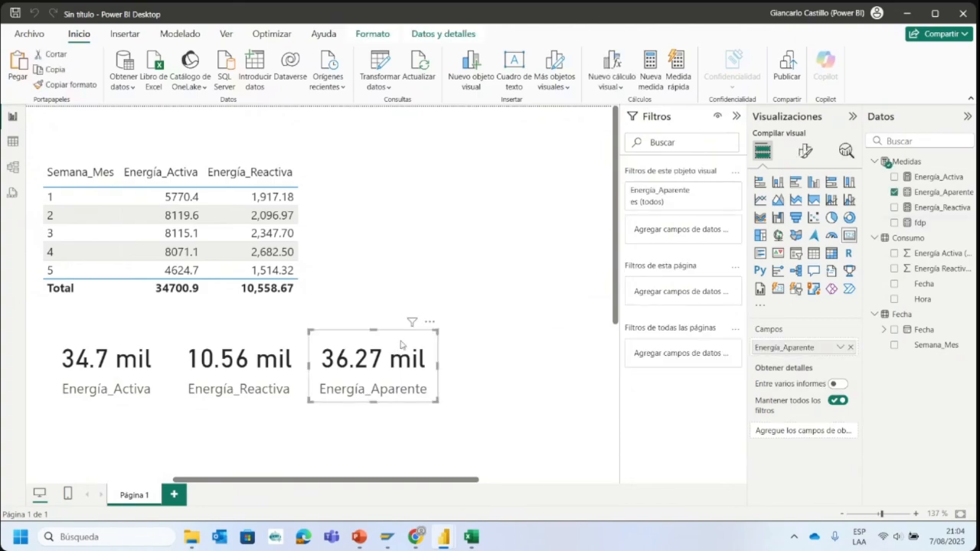
key("ctrl+v")
left_click_drag(377, 372, 501, 363)
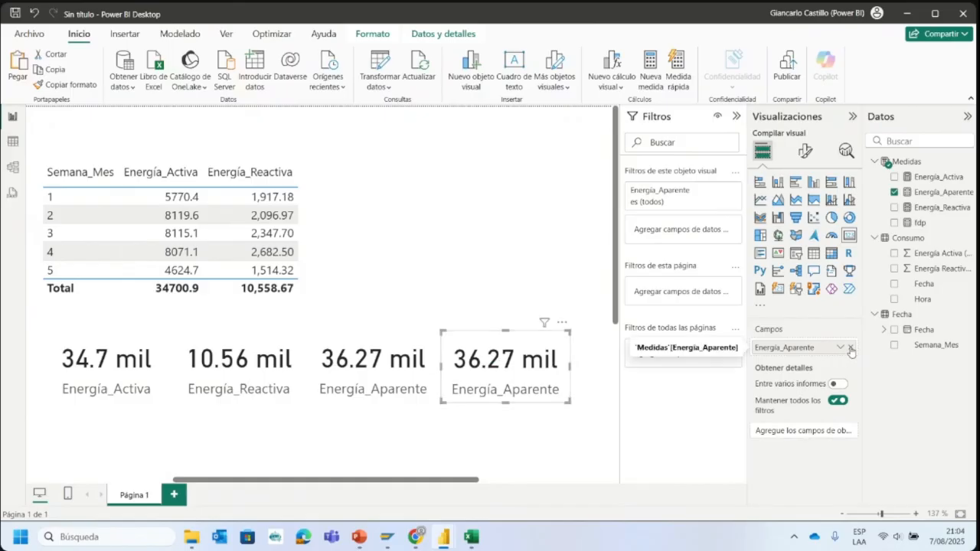
- Replace the Energía_Aparente field in the fourth card with the fdp measure
left_click(850, 350)
left_click_drag(919, 223, 514, 371)
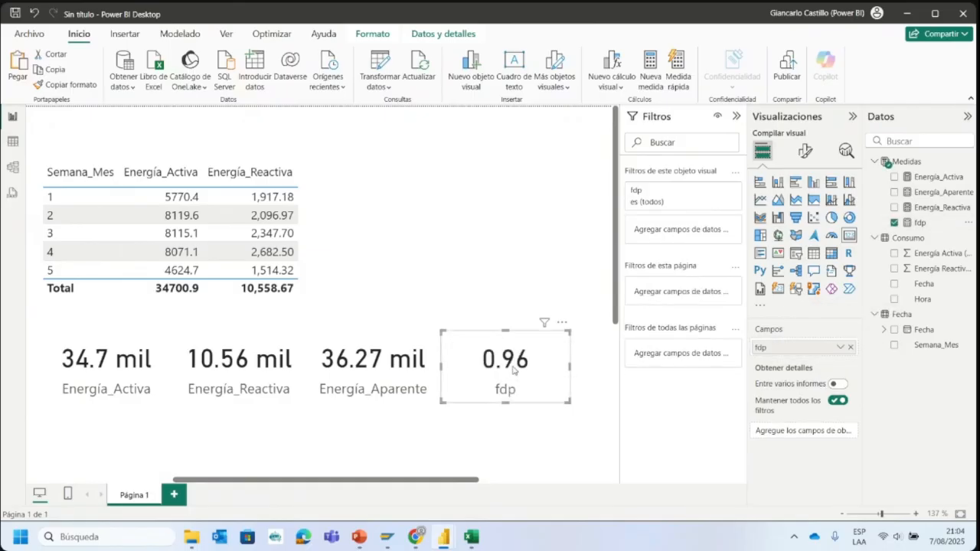
left_click(479, 307)
left_click(538, 378)
left_click(576, 371)
left_click(507, 367)
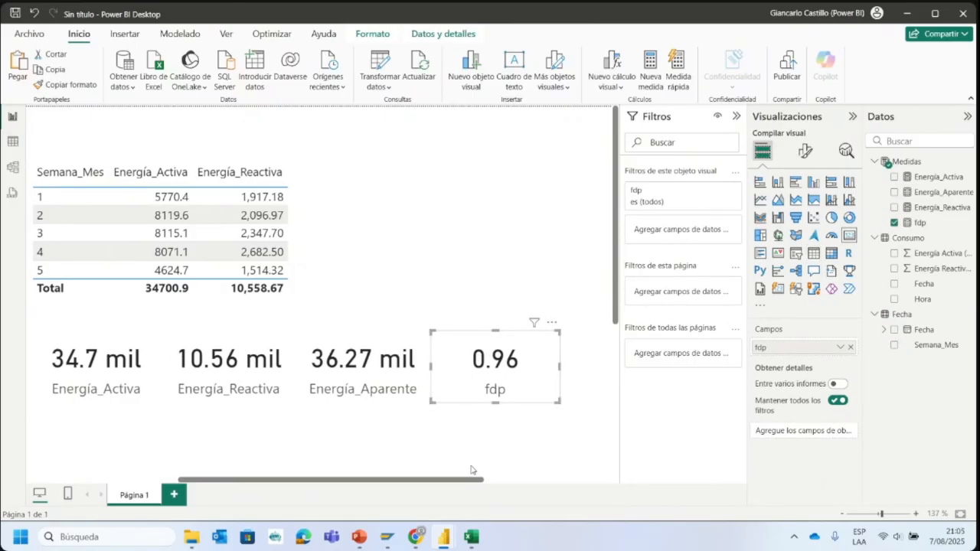
- Add the fdp measure to the weekly table as the last column, after Energía_Reactiva
left_click_drag(471, 481, 448, 480)
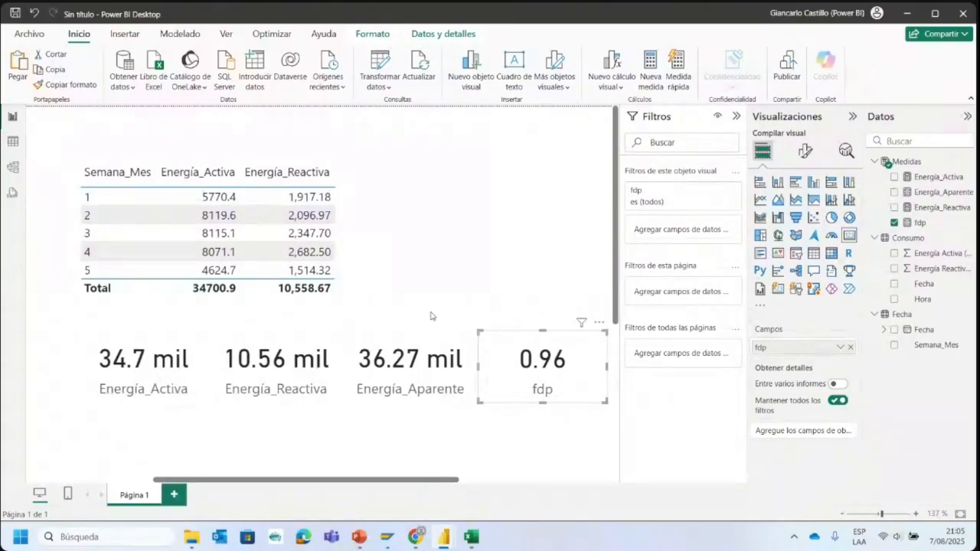
left_click(373, 246)
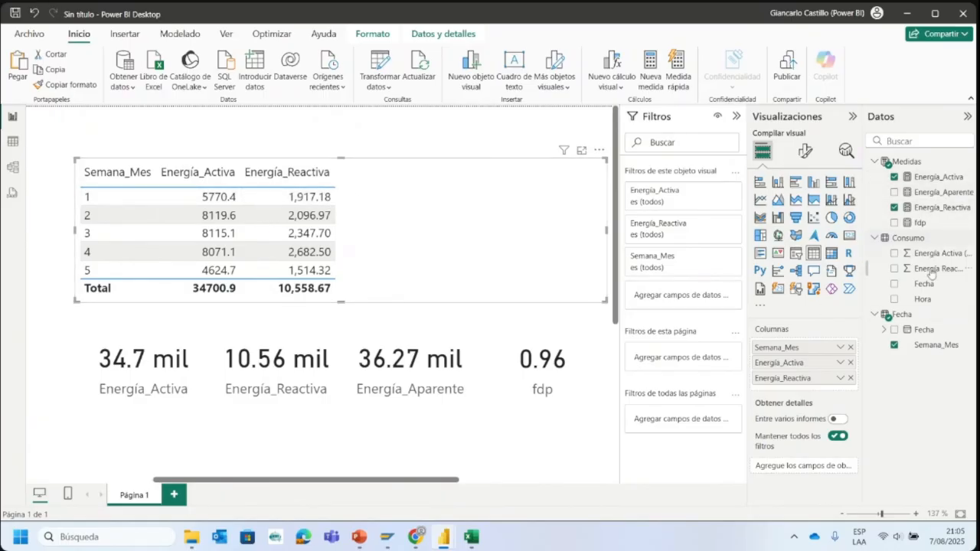
left_click_drag(921, 221, 813, 384)
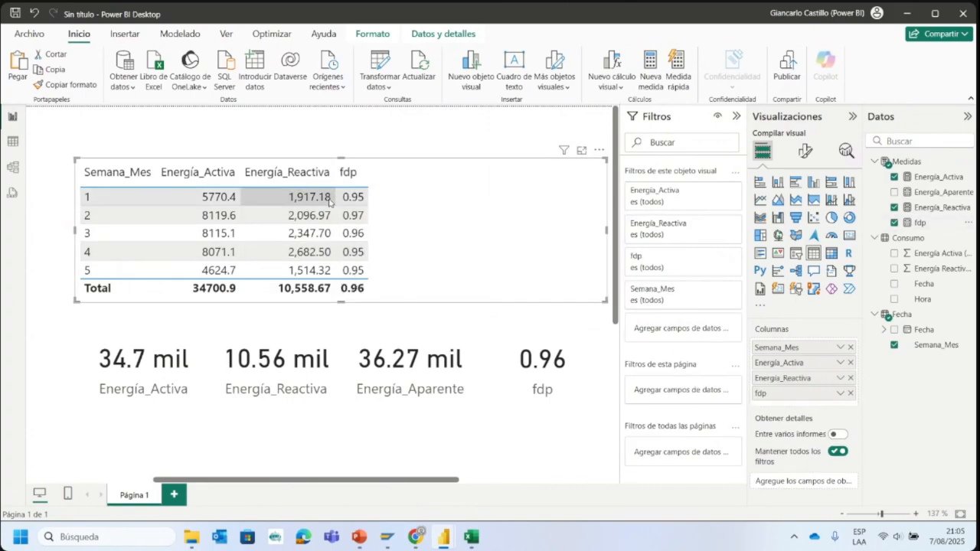
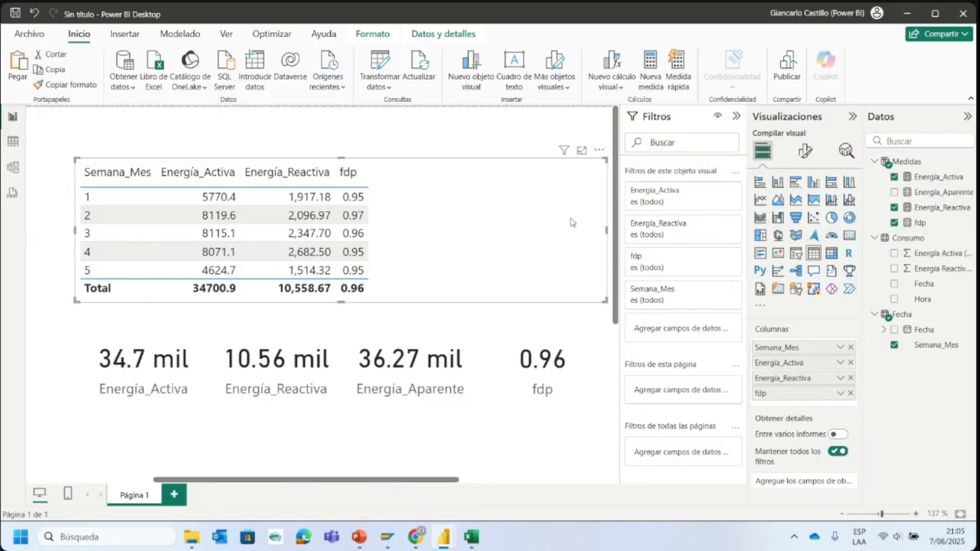
- Narrow the weekly table's frame and compare the layout with the Dashboard Consumo Mensual report
left_click_drag(606, 232, 574, 273)
mouse_move(450, 536)
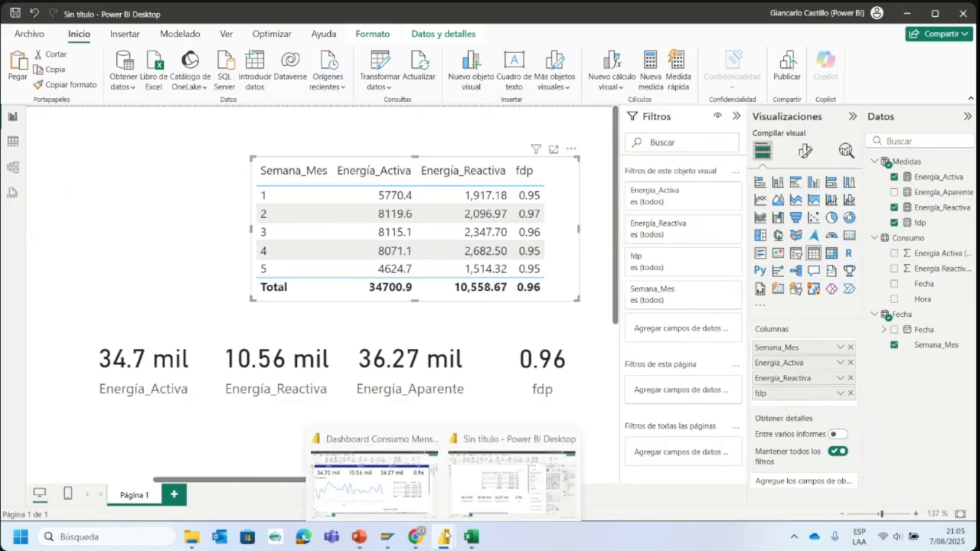
left_click(387, 484)
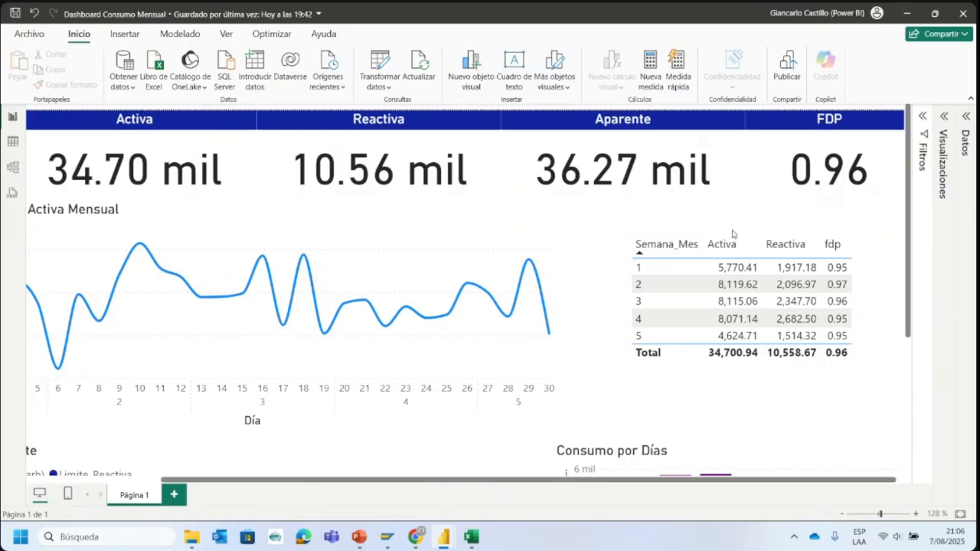
mouse_move(453, 537)
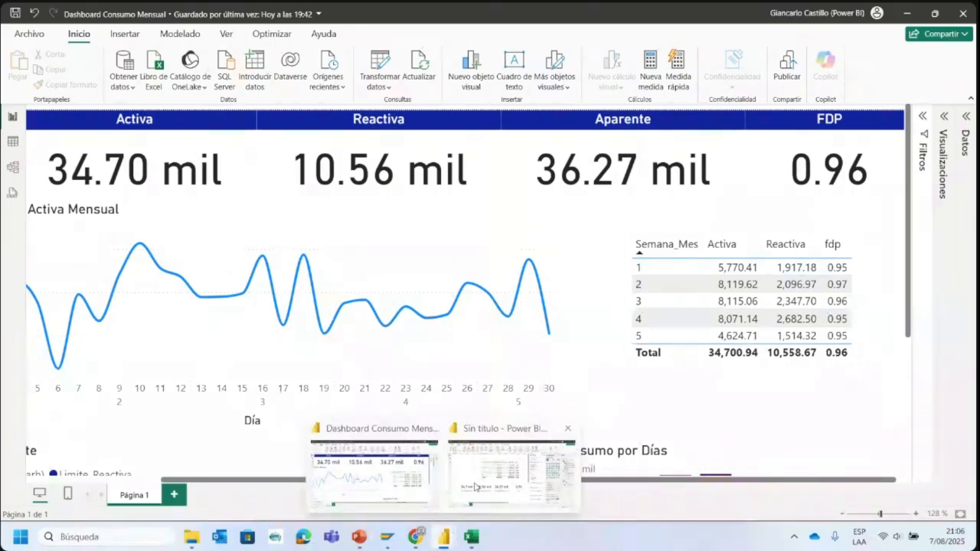
left_click(513, 490)
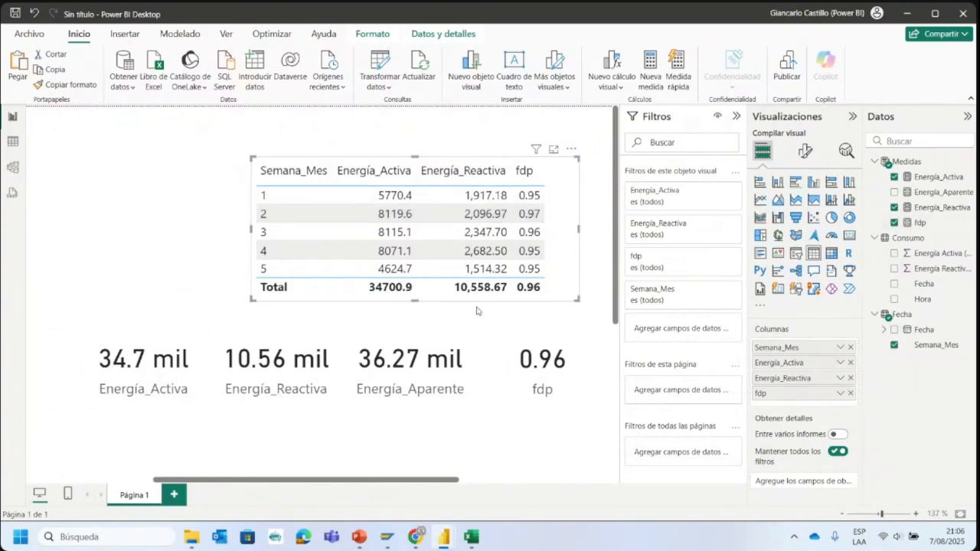
- Move the weekly table to the right side of the report page, leaving room above it for the cards
left_click(871, 515)
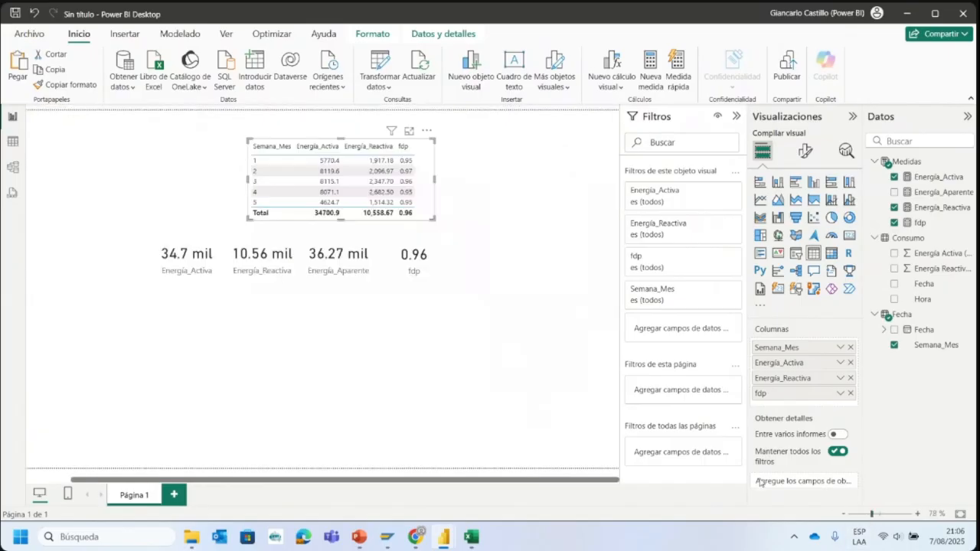
left_click_drag(315, 185, 494, 221)
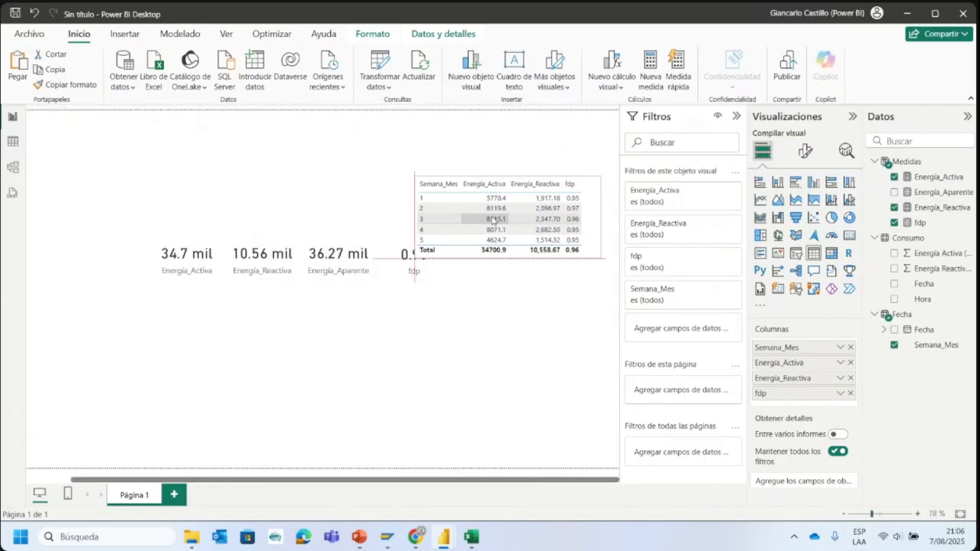
left_click(495, 219)
- Line up the Energía_Activa, Energía_Reactiva, Energía_Aparente and fdp cards above the weekly table and clear the week 3 selection
left_click_drag(189, 263, 310, 145)
left_click_drag(262, 264, 379, 147)
left_click_drag(344, 268, 456, 143)
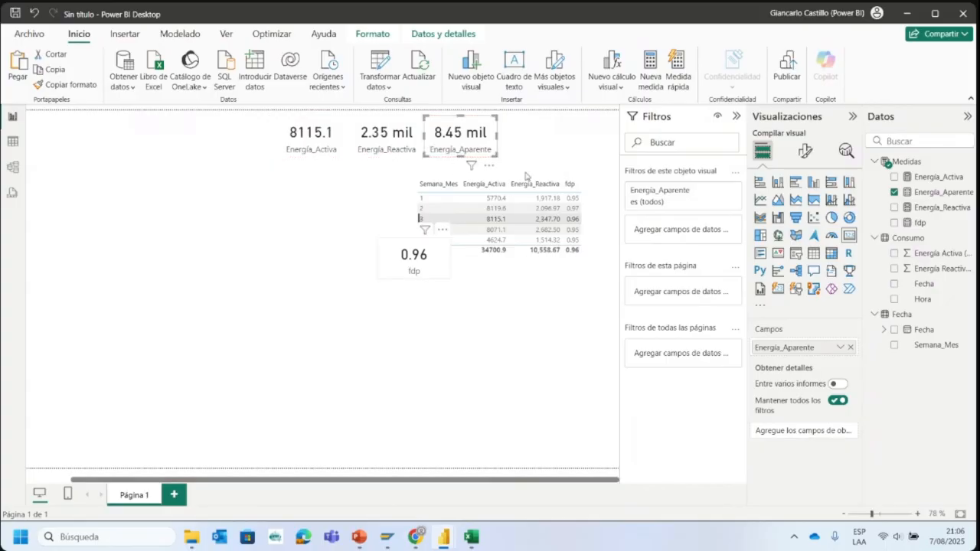
left_click_drag(525, 176, 527, 159)
left_click(274, 210)
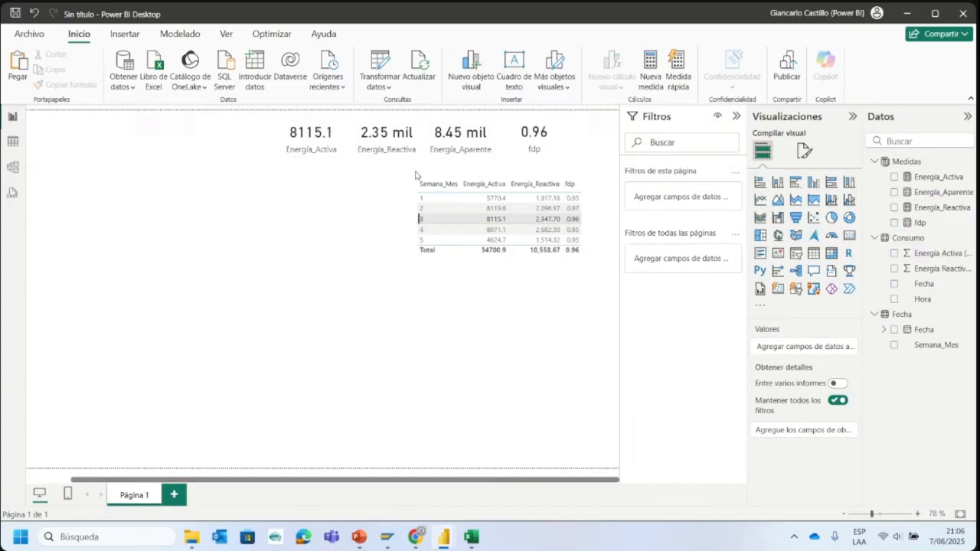
left_click(433, 219)
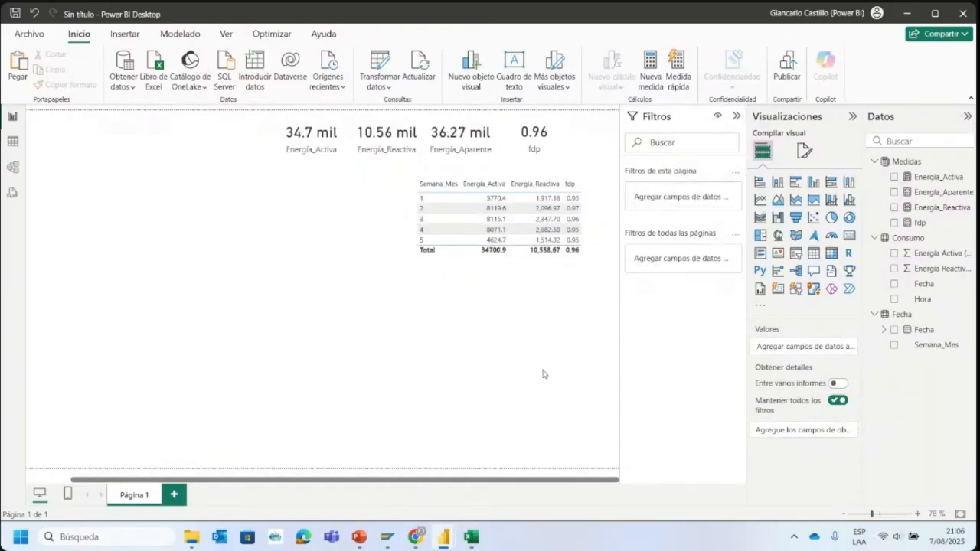
- Filter the four cards by week 1 of the weekly table and check their values against that row
left_click_drag(872, 513, 880, 513)
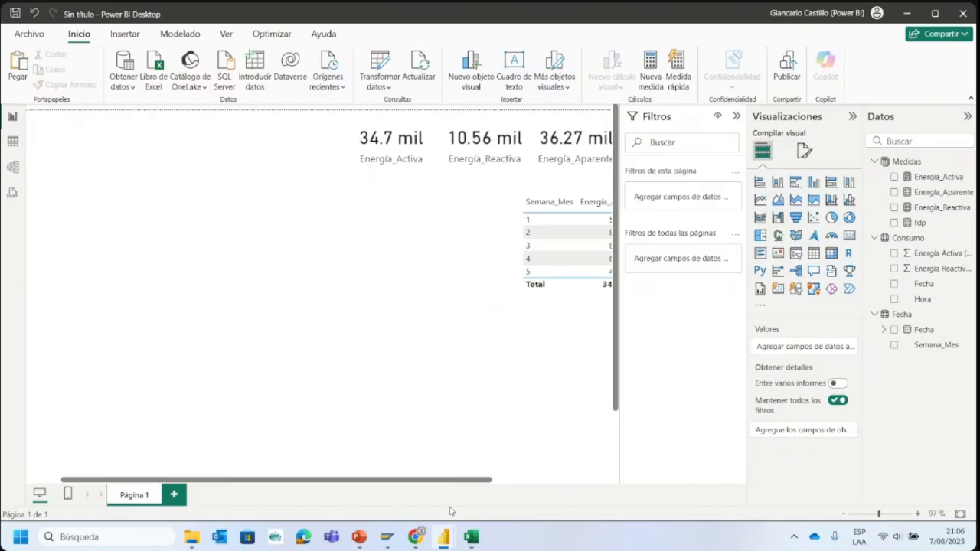
left_click_drag(457, 484, 833, 491)
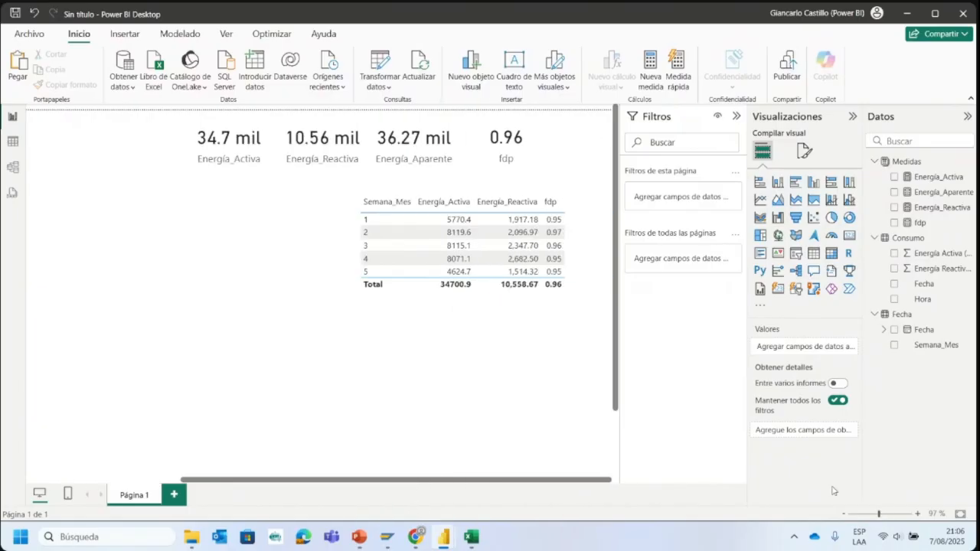
left_click(886, 516)
left_click_drag(329, 488, 509, 487)
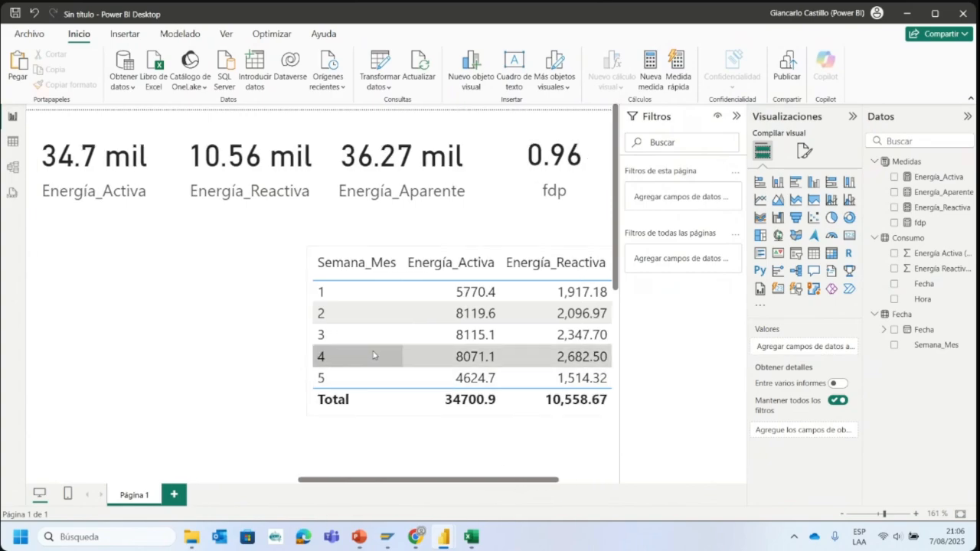
left_click(329, 295)
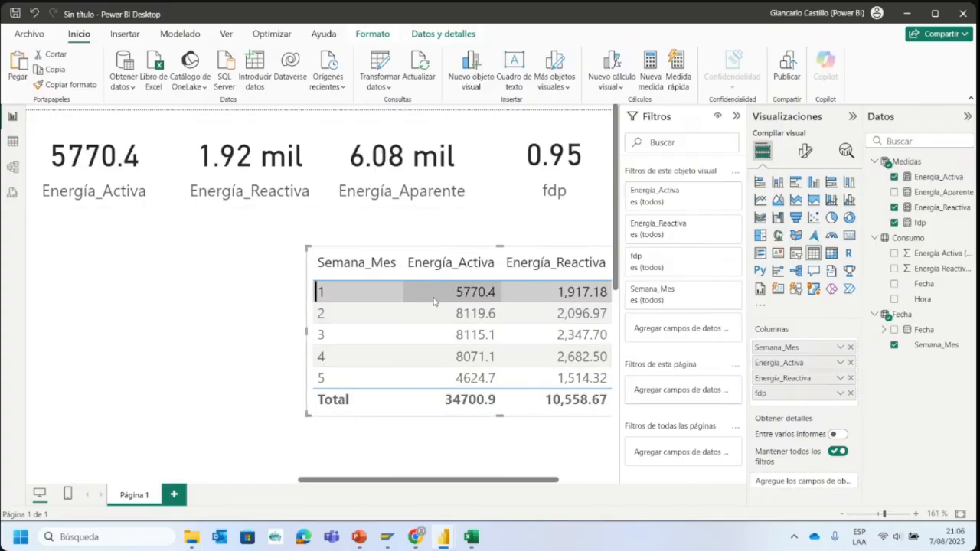
left_click_drag(507, 479, 533, 484)
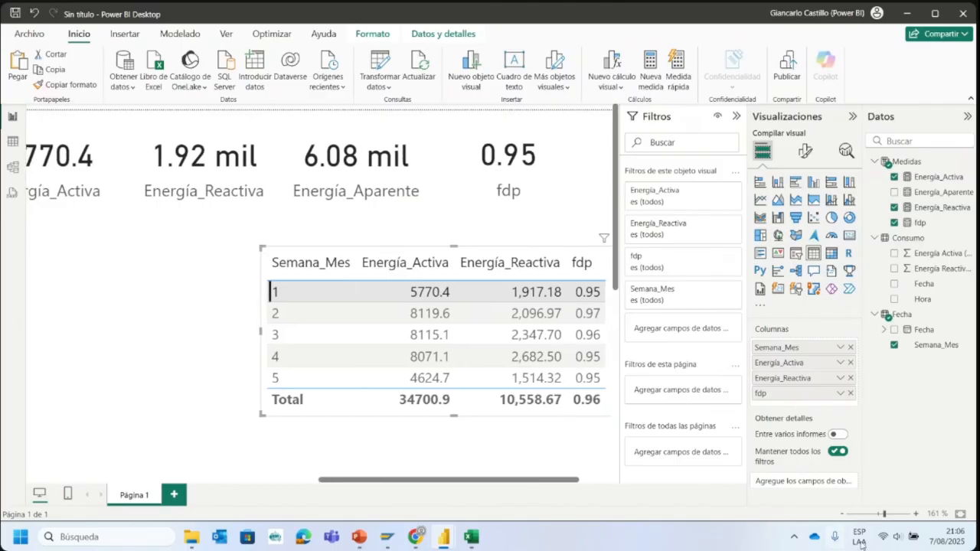
left_click(843, 514)
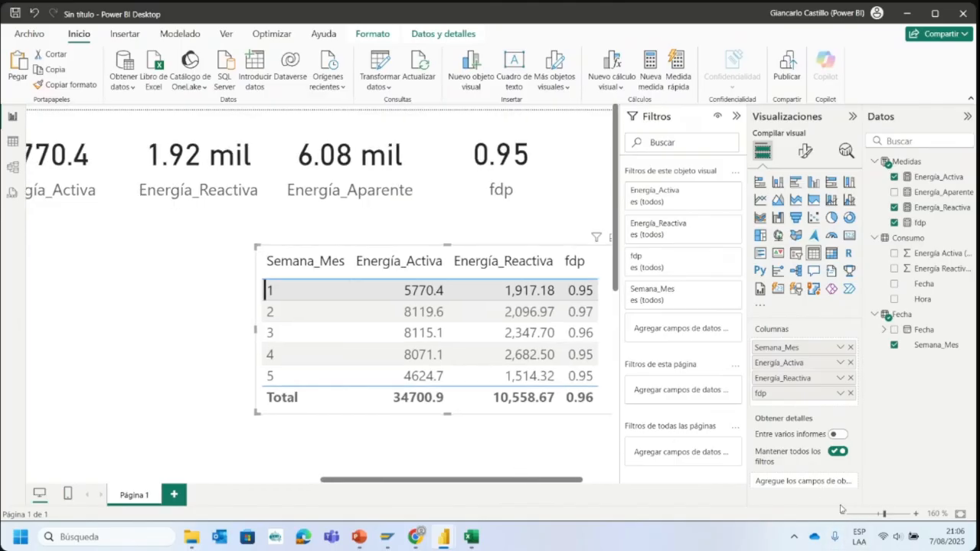
left_click(842, 513)
left_click(842, 514)
left_click_drag(525, 492, 516, 487)
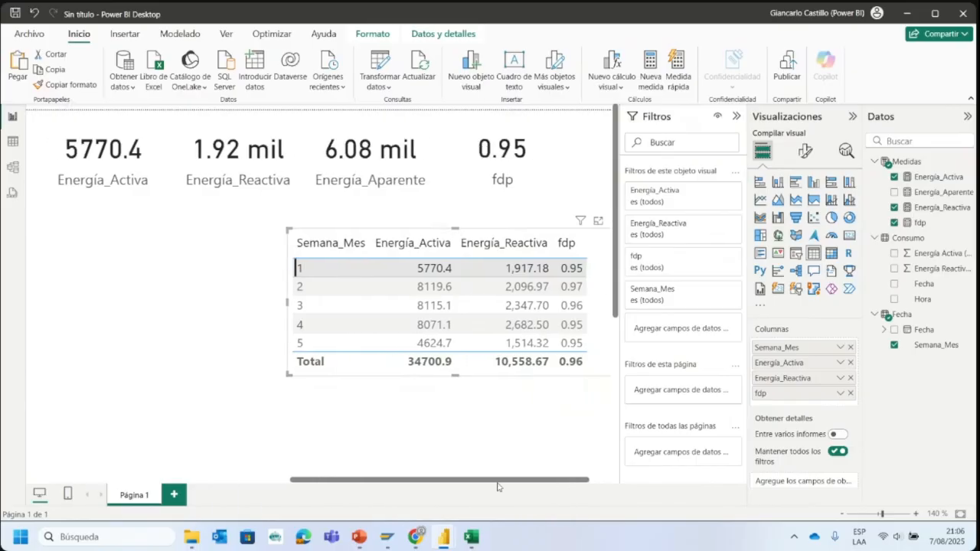
- Check how the cards respond to week 5 alone and to weeks 4, 3, 2 and 1 added, and clear the selection
left_click(279, 343)
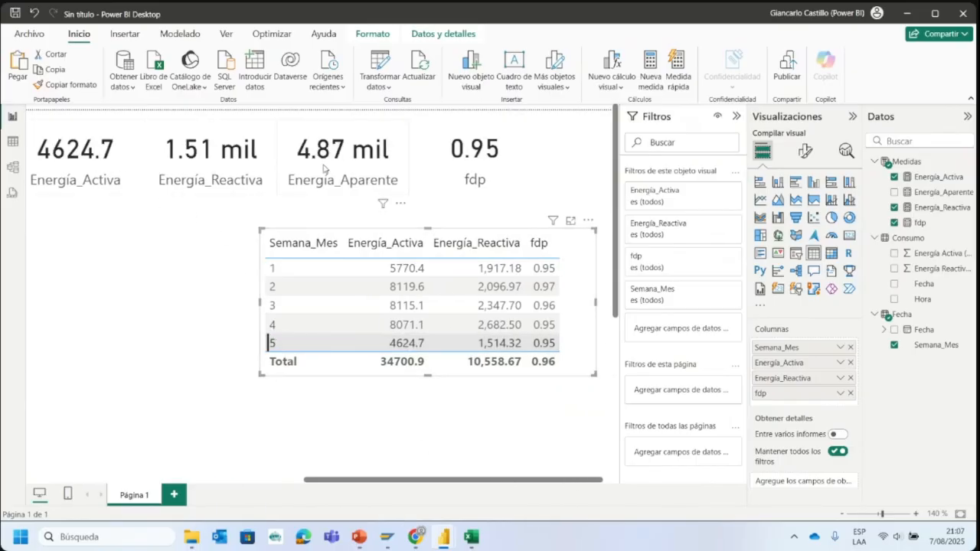
left_click(293, 342)
left_click(293, 325)
left_click(295, 339, "ctrl")
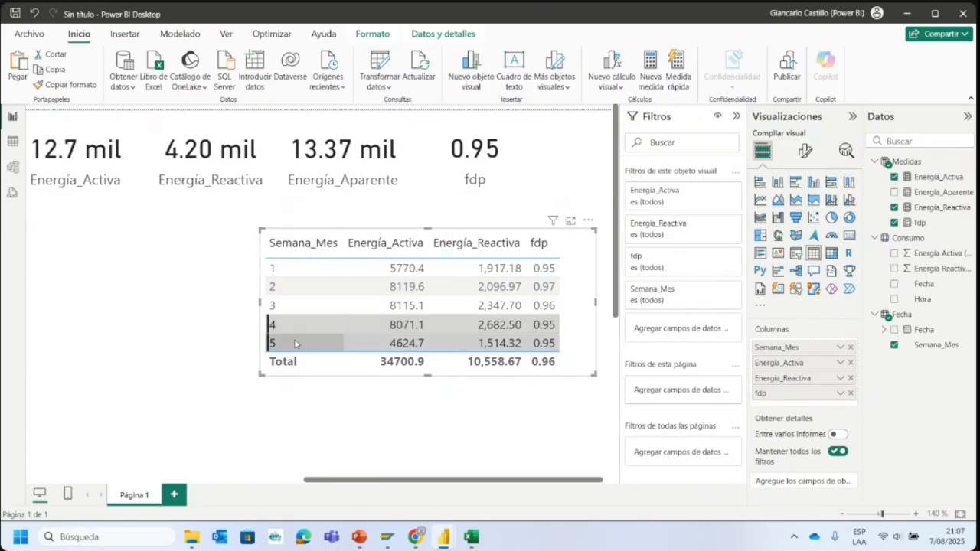
left_click(304, 306, "ctrl")
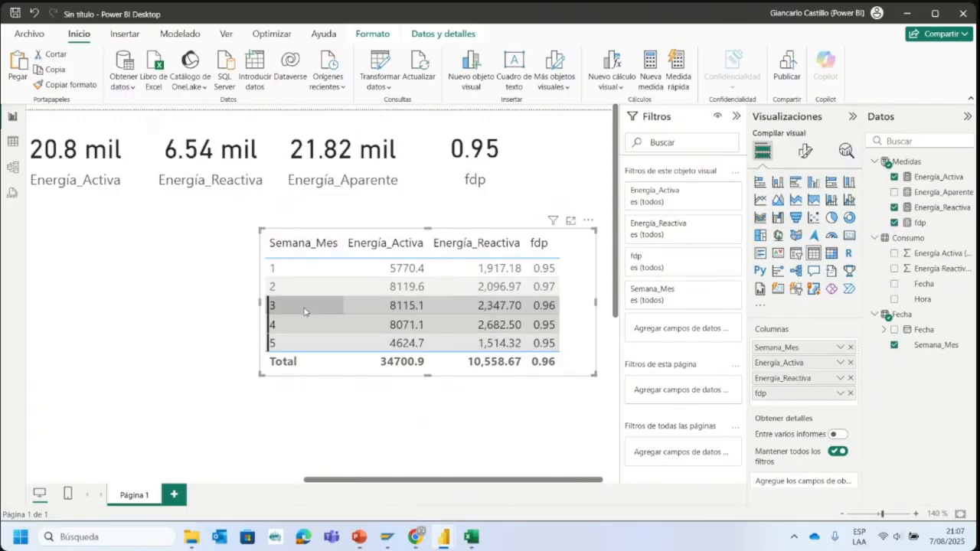
left_click(337, 288, "ctrl")
left_click(321, 268, "ctrl")
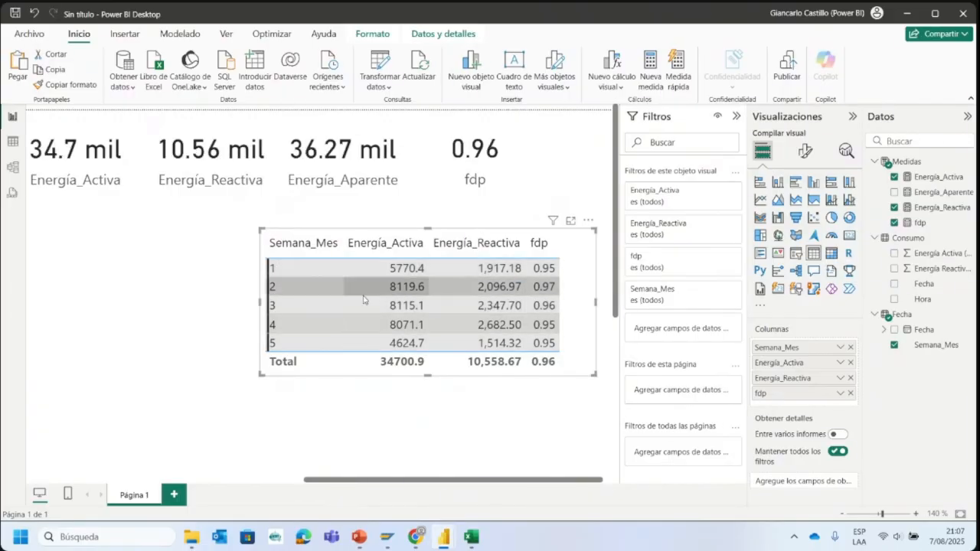
left_click(313, 272)
left_click(311, 270)
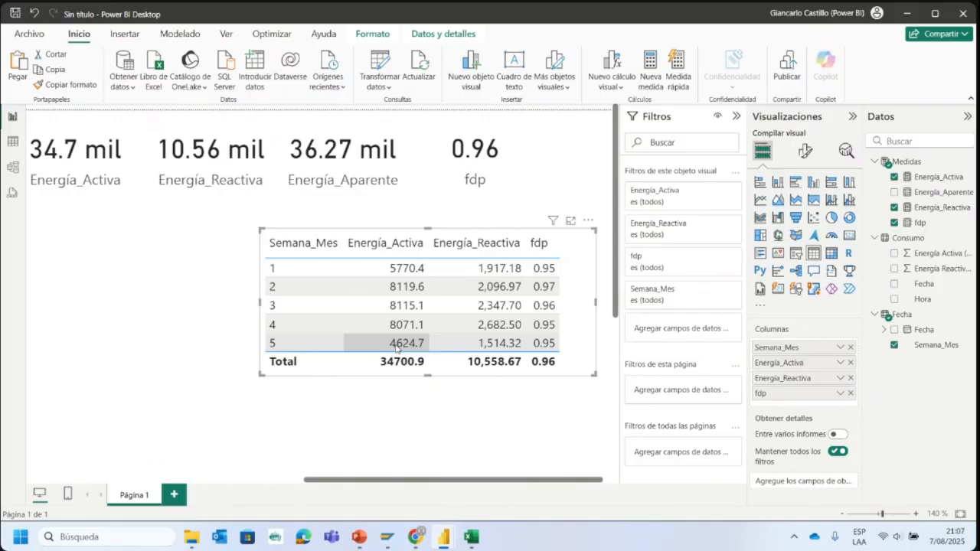
- Check the cards for week 5 only, clear that filter and shift the weekly table slightly right and down
left_click(297, 346)
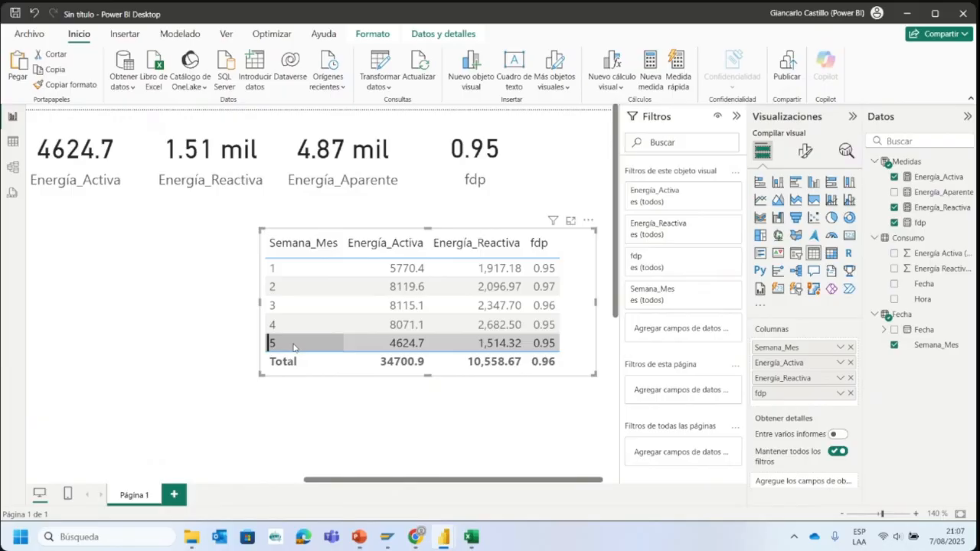
left_click(294, 347)
left_click_drag(355, 371, 371, 375)
- Review the reactive limit and Consumo por Días charts in the Dashboard Consumo Mensual report, and the source columns in the ConsumoEnergíaJunio workbook
mouse_move(443, 536)
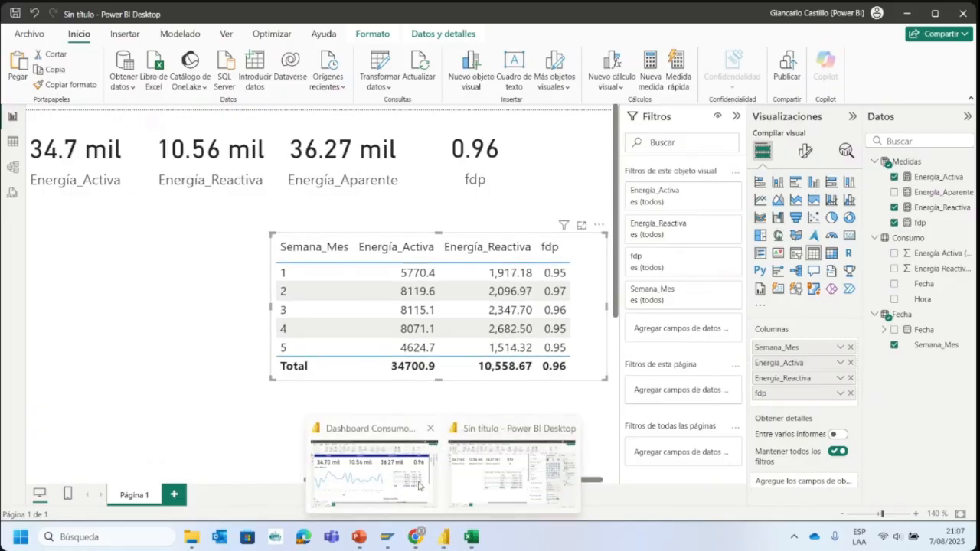
left_click(440, 501)
scroll(755, 314, "down", 5)
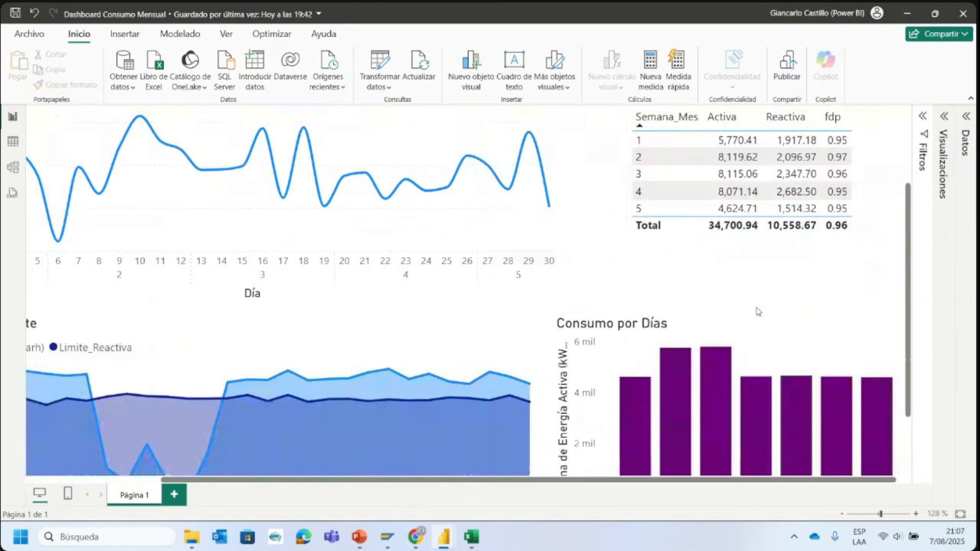
scroll(755, 314, "up", 5)
scroll(758, 319, "down", 5)
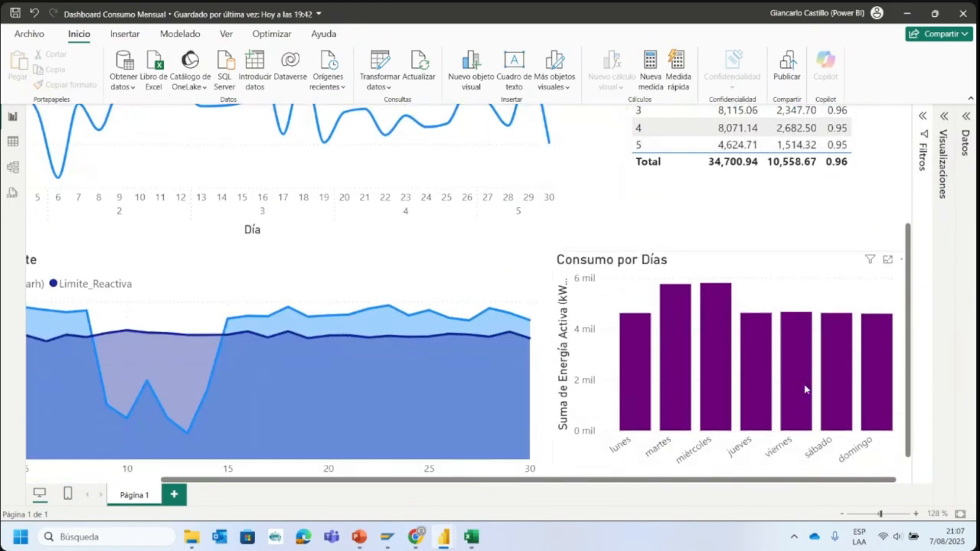
scroll(766, 317, "down", 1)
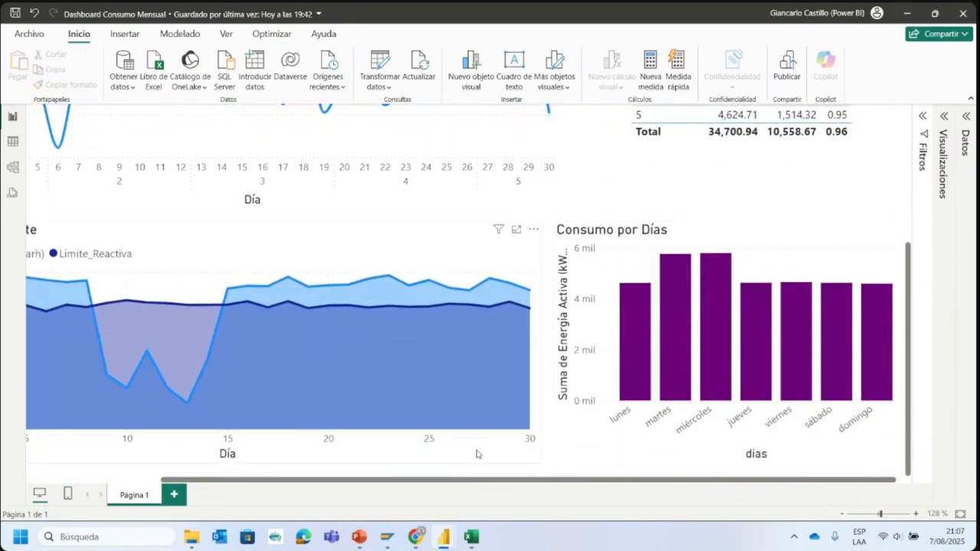
mouse_move(444, 537)
left_click(491, 474)
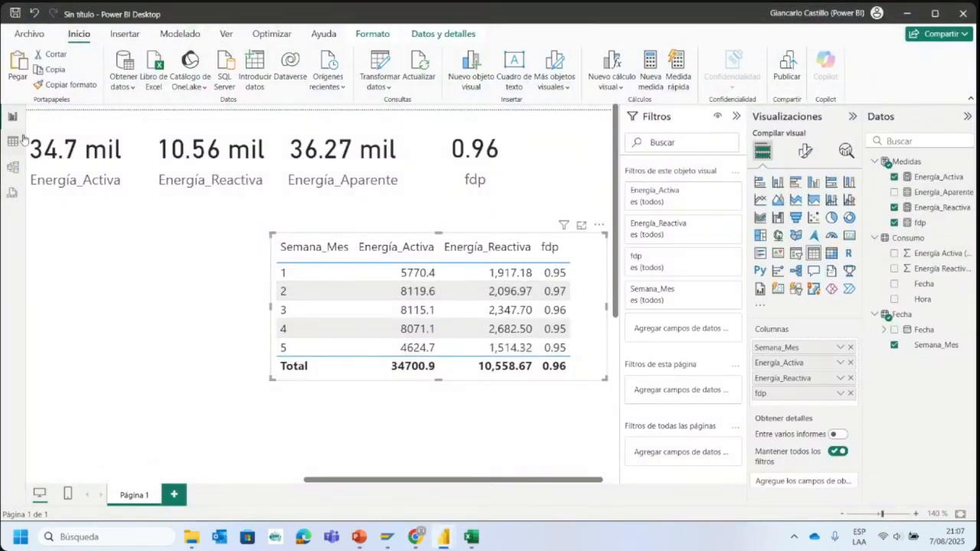
left_click(472, 536)
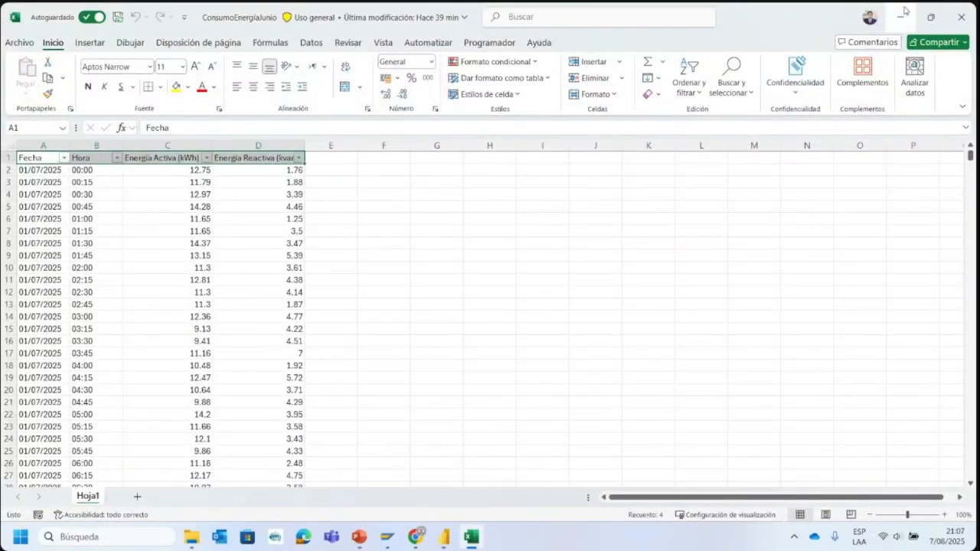
key("alt+Tab")
- Show the untitled report's page at about 90% zoom with the Filtros, Visualizaciones and Datos panes collapsed
left_click(414, 408)
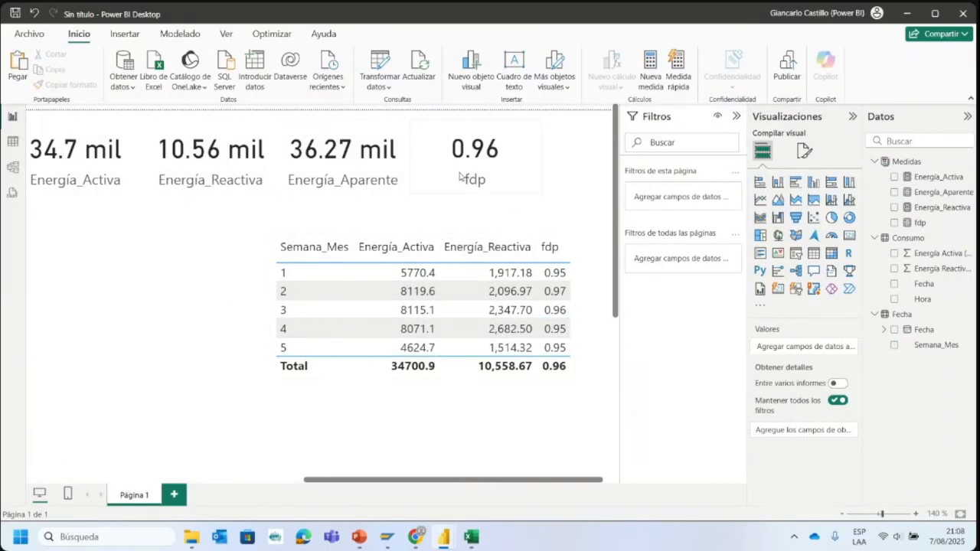
left_click(876, 516)
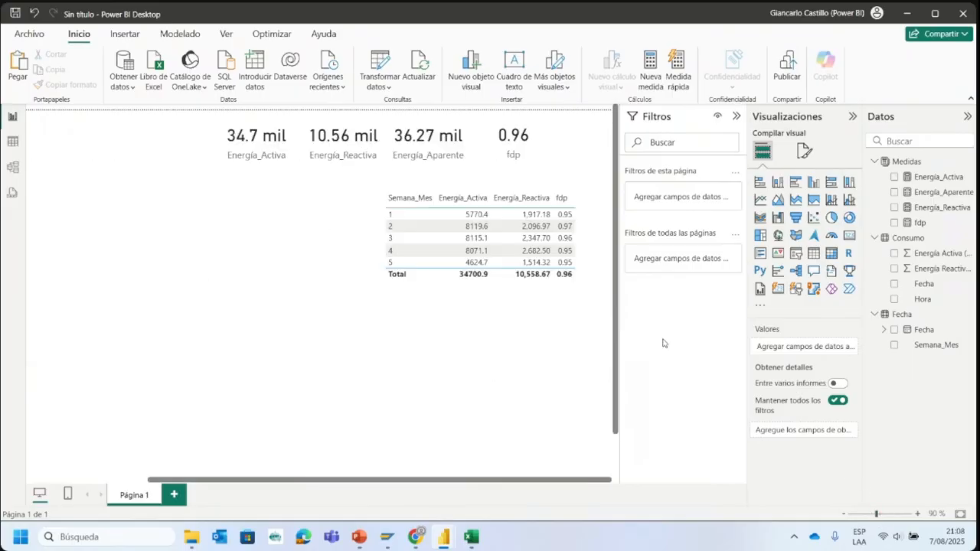
left_click(738, 117)
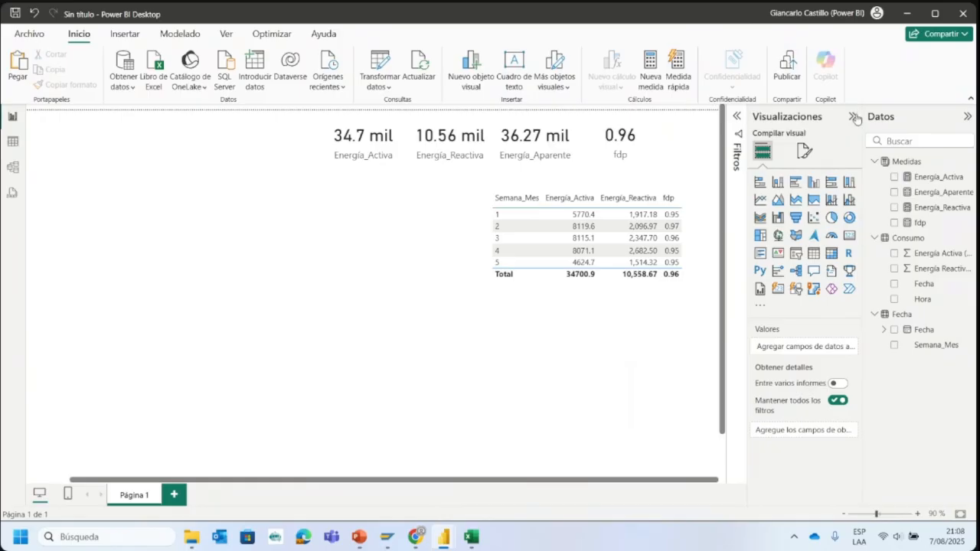
left_click(854, 117)
left_click(966, 116)
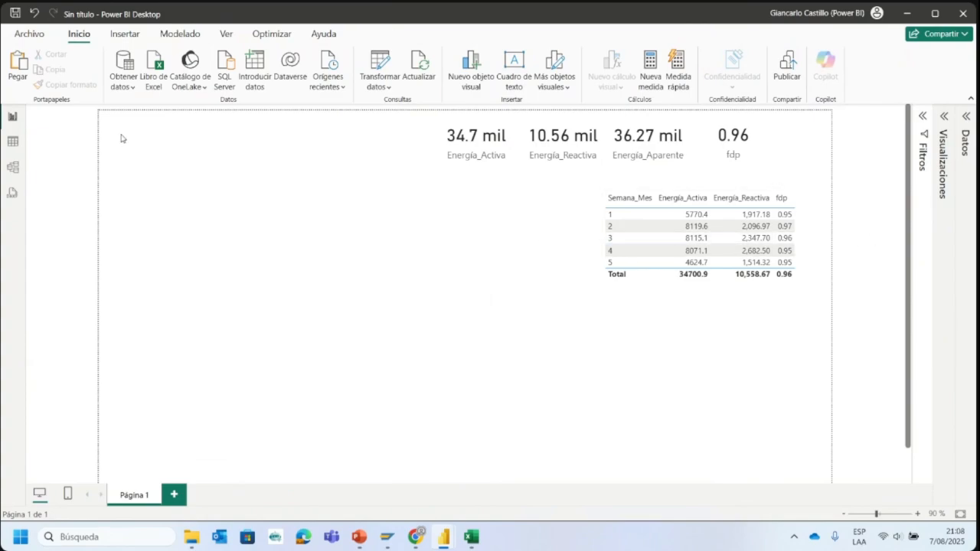
- Open the report's data in the Power Query editor, look through its queries and display the Fecha query
left_click(378, 64)
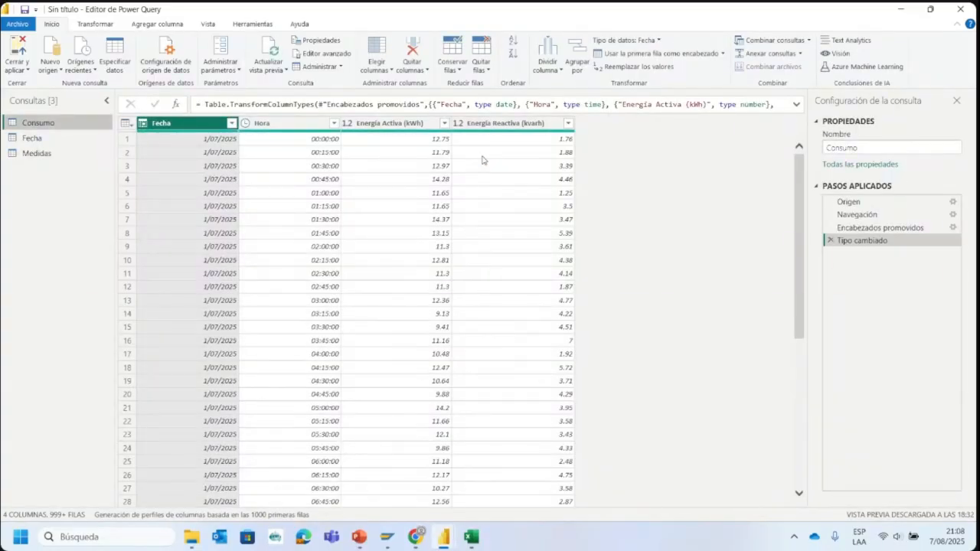
left_click(42, 138)
left_click(45, 156)
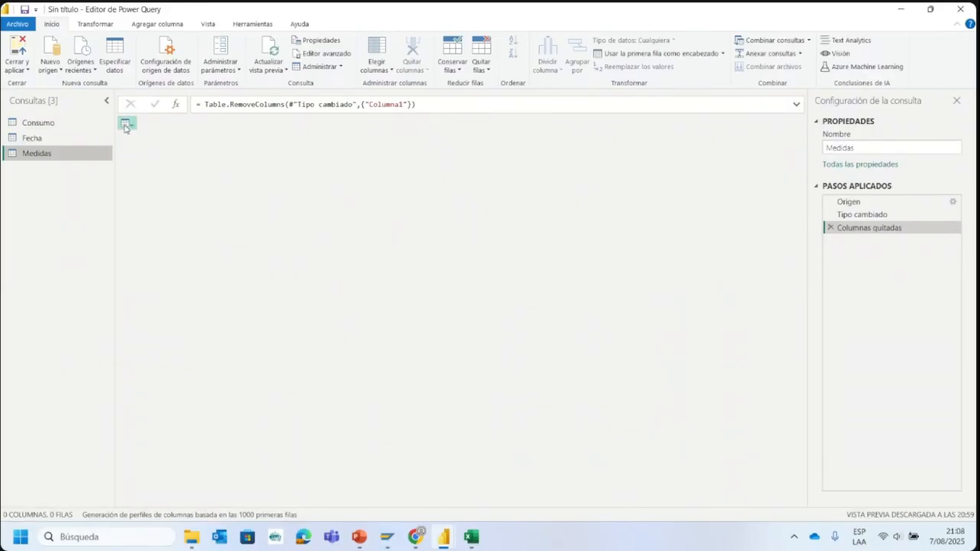
left_click(29, 140)
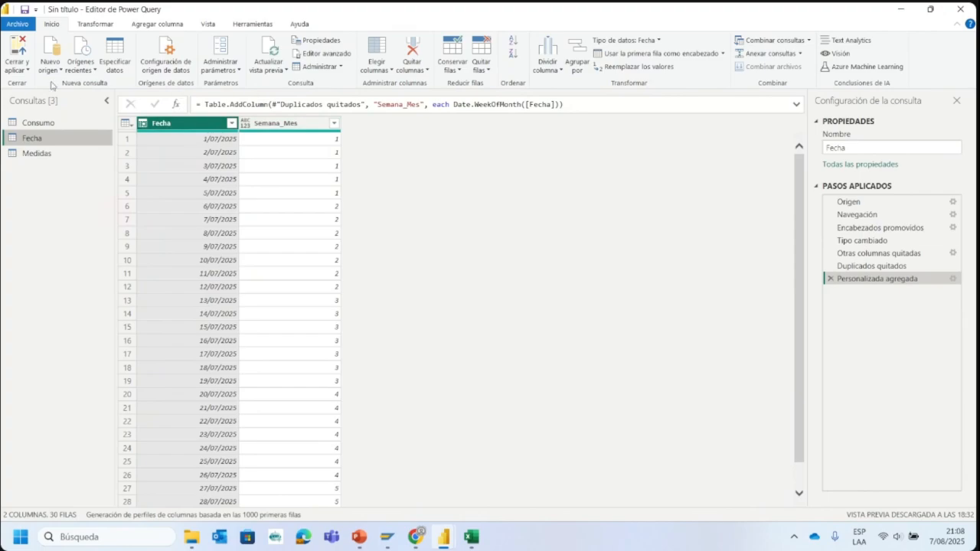
- Start a custom column named Dia in the Fecha query
left_click(136, 26)
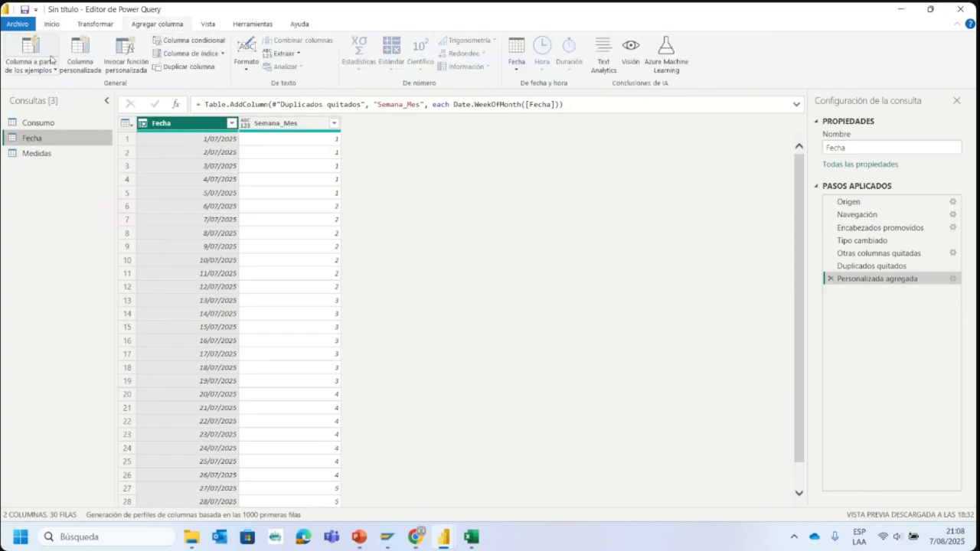
left_click(79, 59)
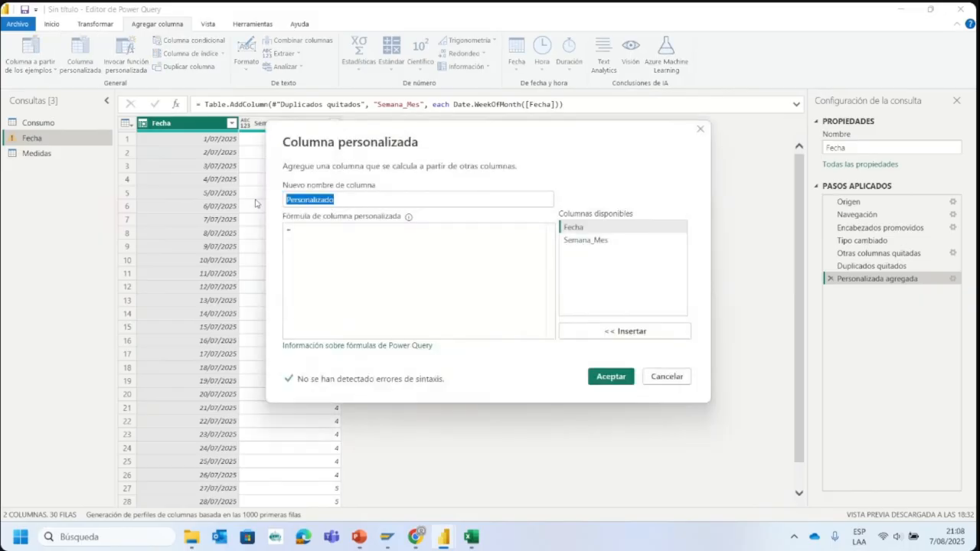
type("Diu")
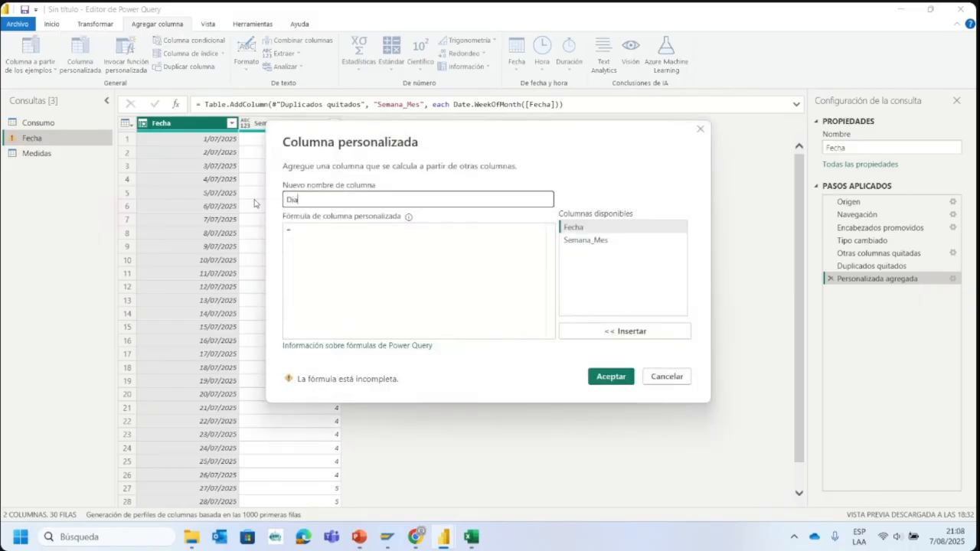
- Begin the Dia column's formula with the Date.Day function, removing the duplicated Date text in front of it
left_click(344, 235)
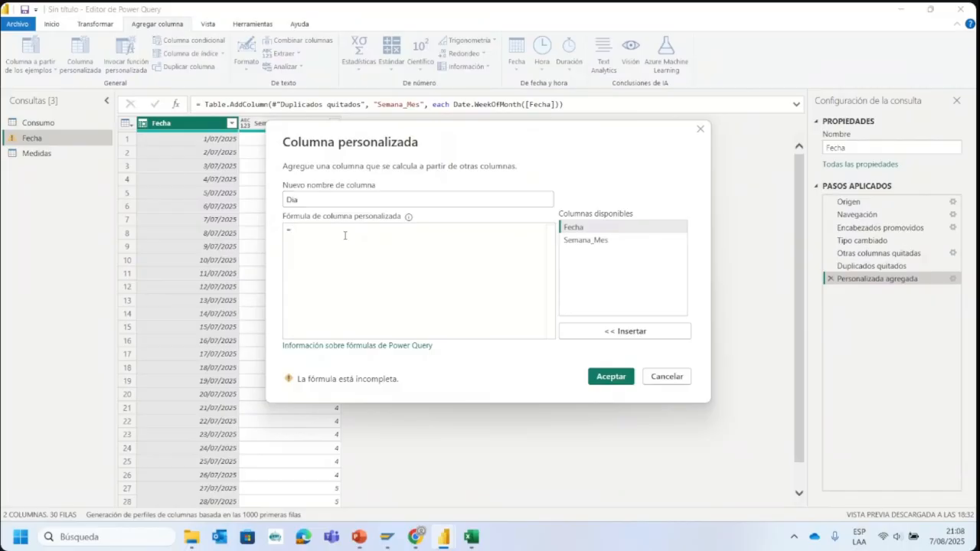
type("Date")
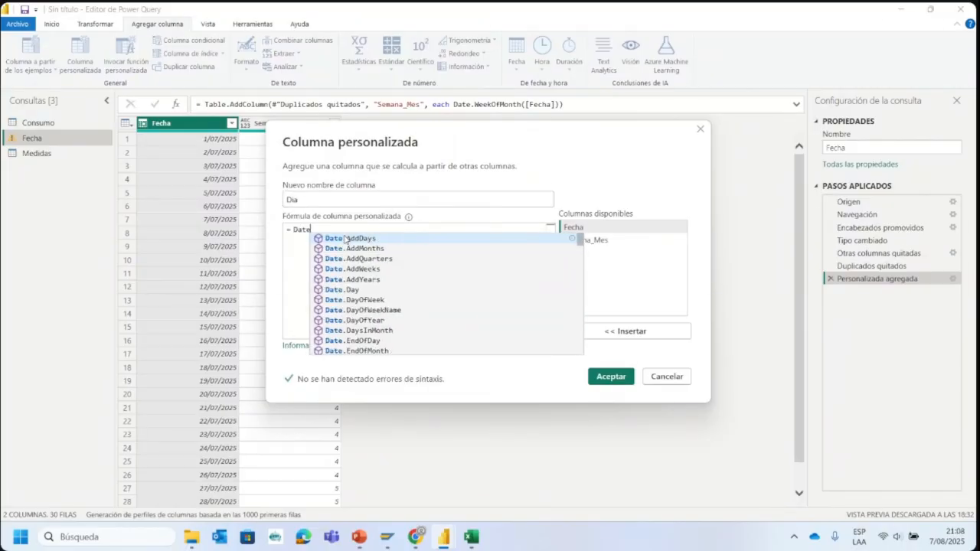
type(".")
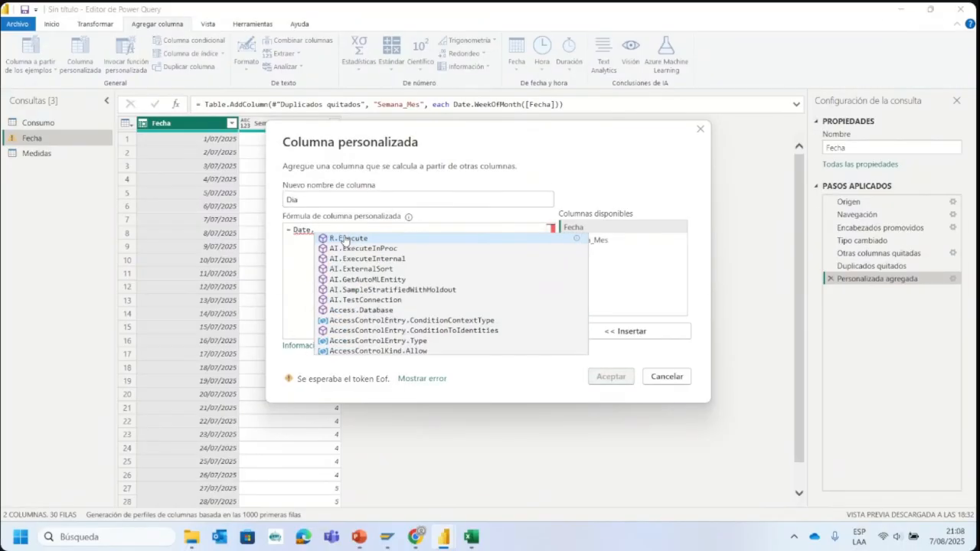
type("Day")
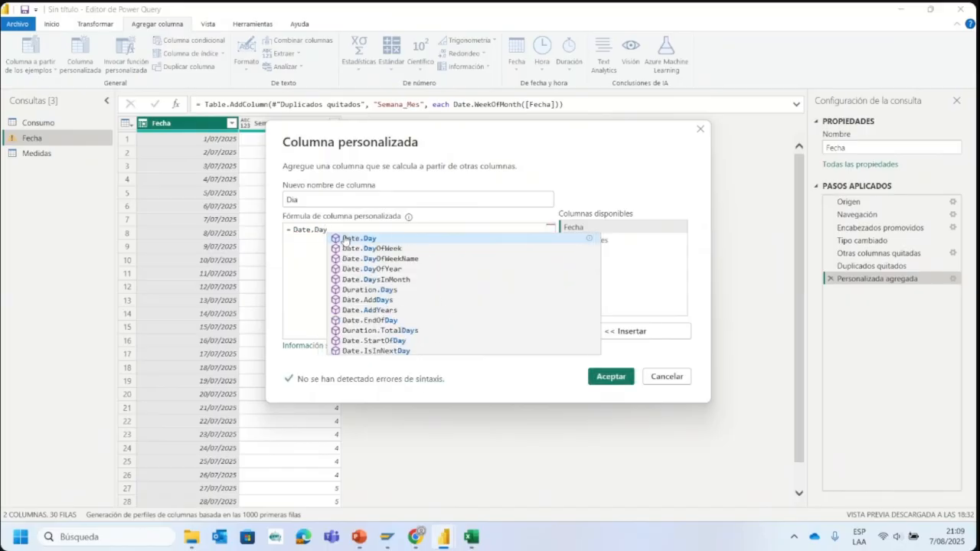
left_click(345, 239)
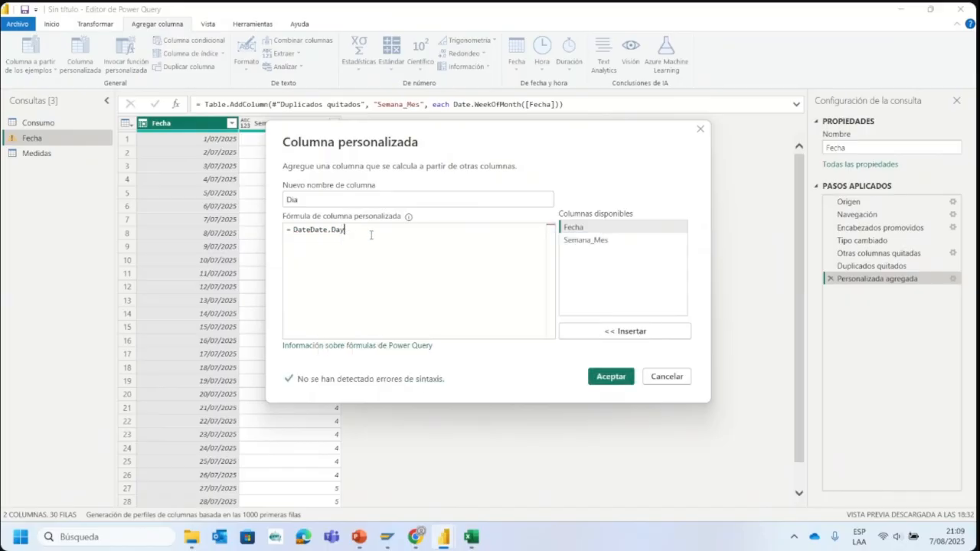
left_click(311, 232)
key("BackSpace")
key("BackSpace")
key("BackSpace")
key("BackSpace")
- Complete the formula as Date.Day([Fecha]) and add the Dia column to the query
left_click(344, 233)
type("(")
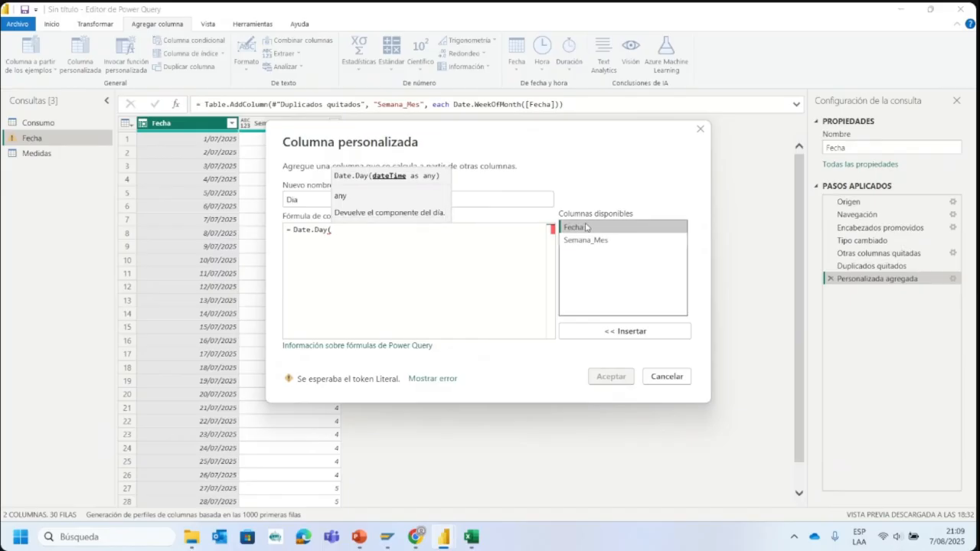
left_click(606, 331)
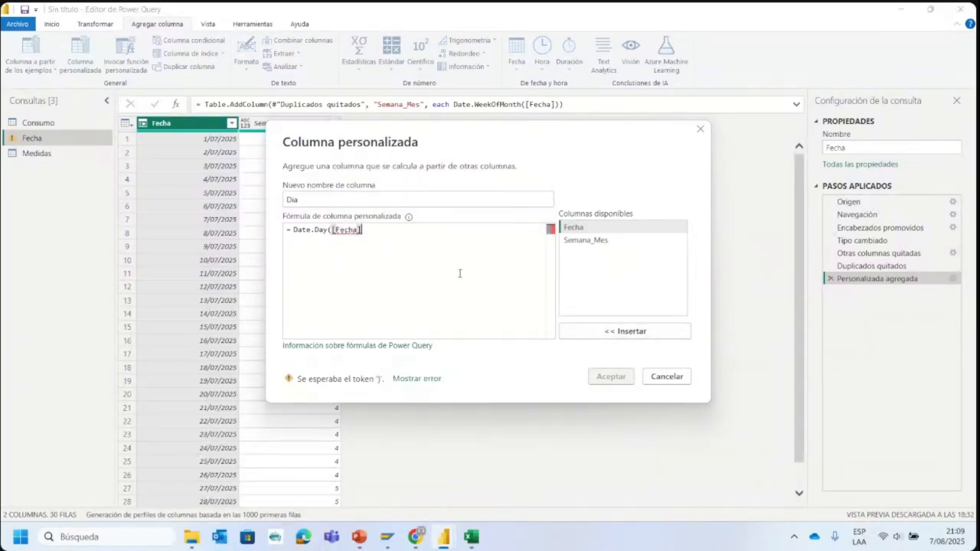
type(")")
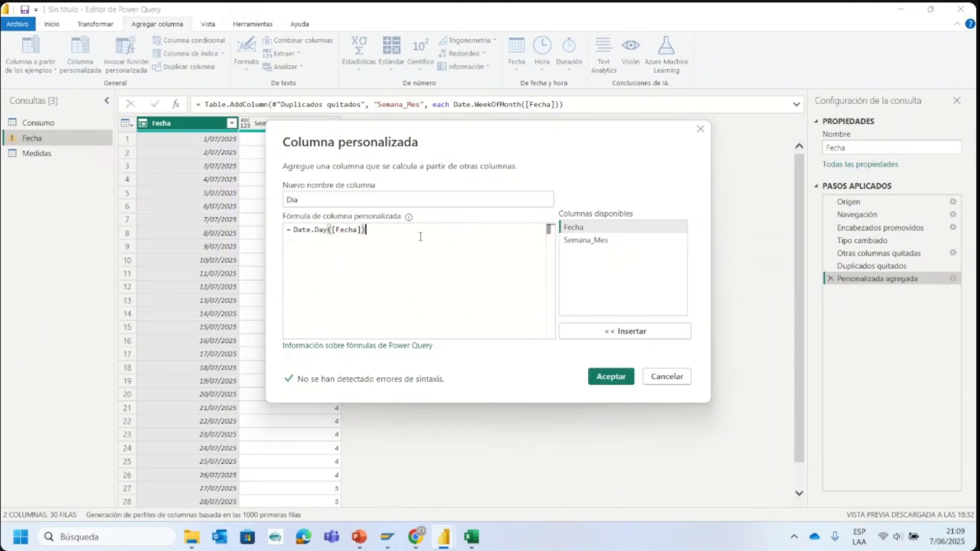
left_click(601, 377)
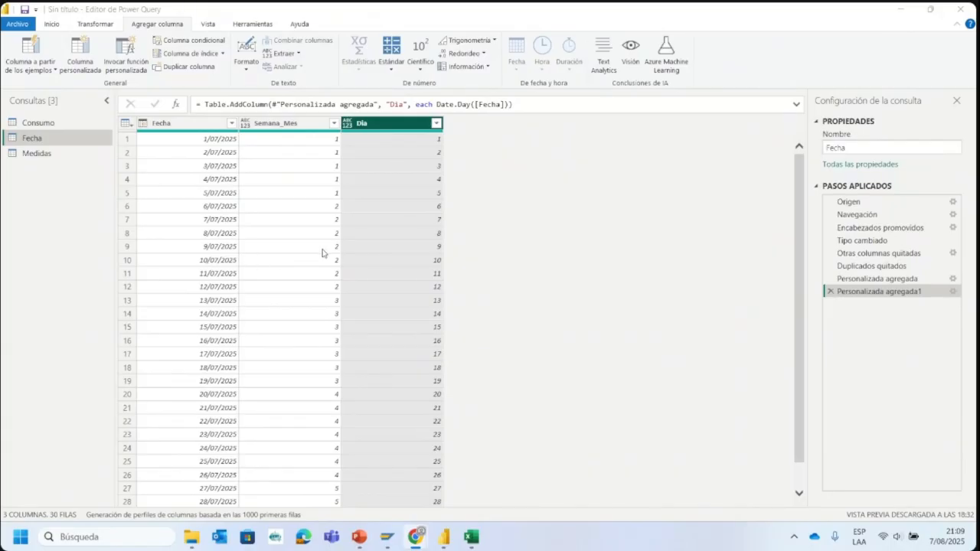
- Look through the Dia column, check the Consumo por Días chart in the Dashboard Consumo Mensual report and return to the Power Query editor
scroll(396, 309, "down", 1)
scroll(433, 316, "up", 1)
mouse_move(436, 540)
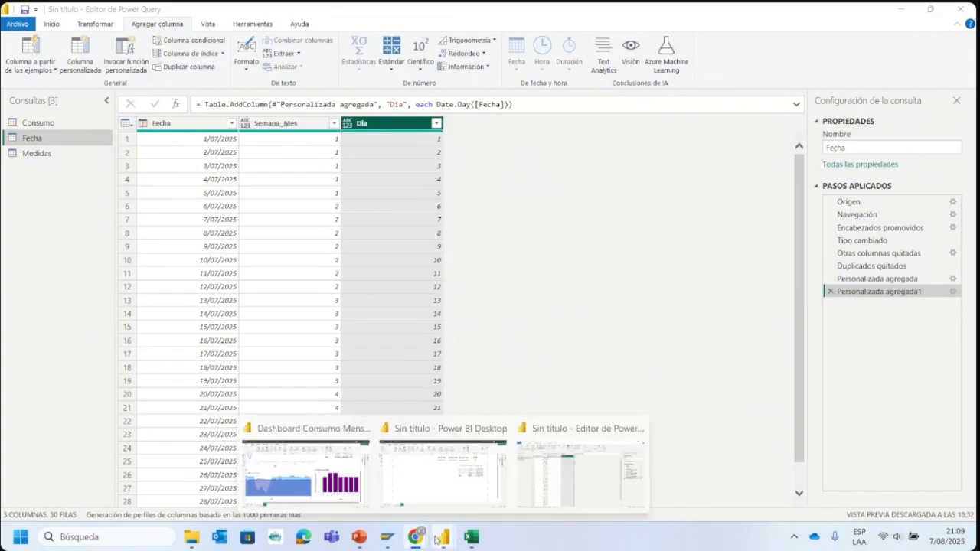
left_click(333, 475)
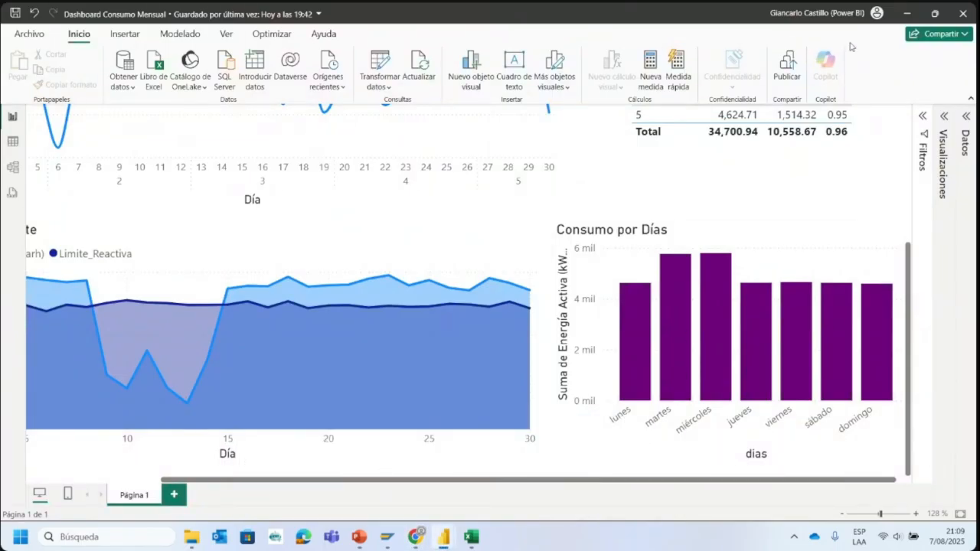
left_click(899, 14)
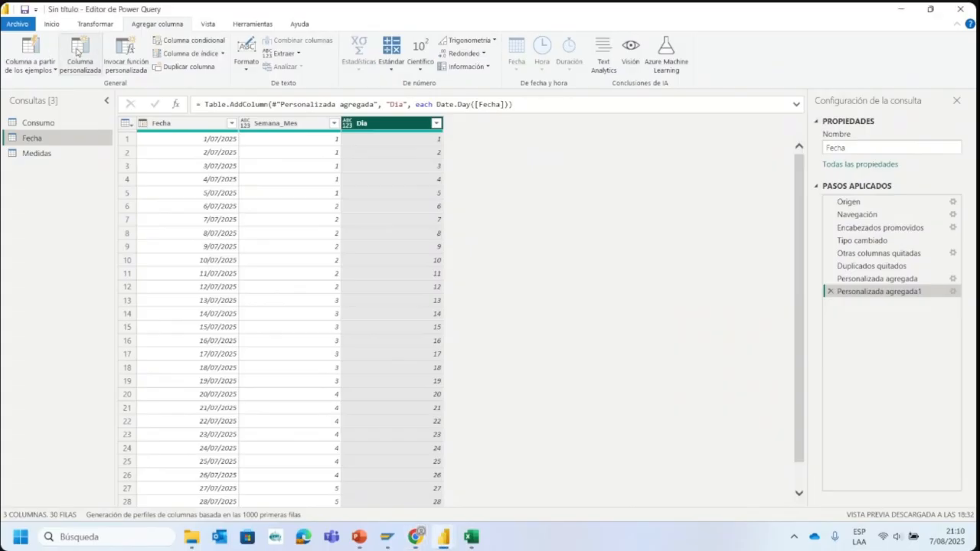
- Start another custom column in the Fecha query and name it Dia_Semana
left_click(80, 55)
left_click_drag(378, 198, 258, 200)
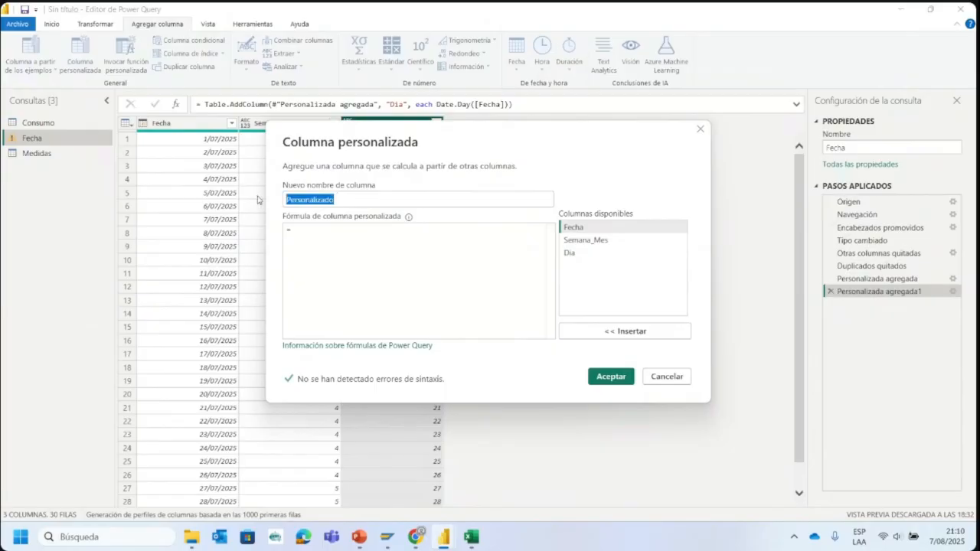
type("Dia_")
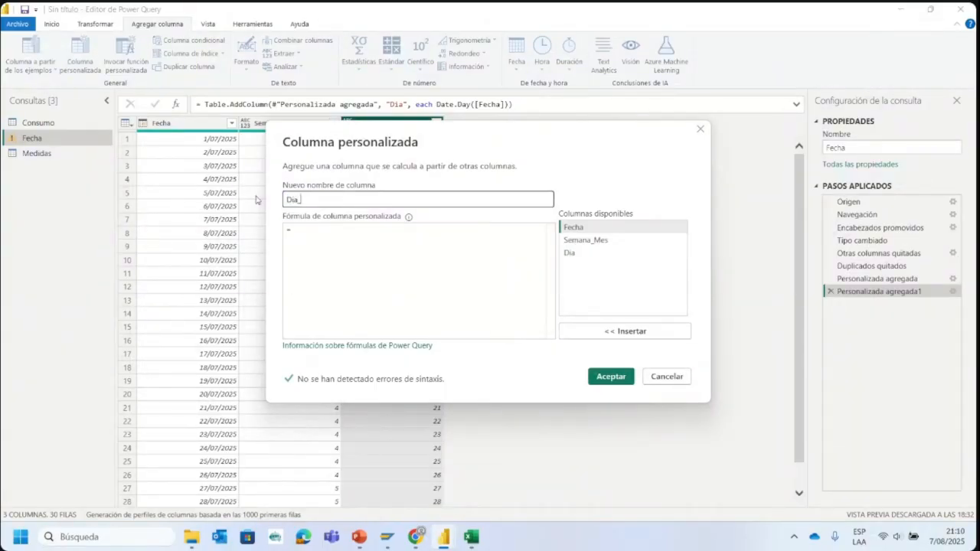
type("Semana")
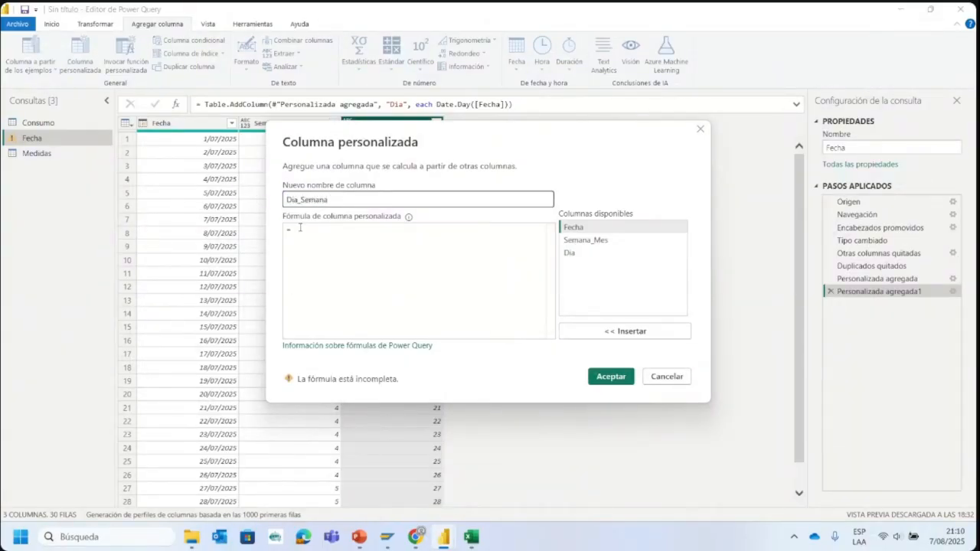
- Begin the Dia_Semana formula with the Date.DayOfWeek function, removing the duplicated Date text in front of it
left_click(308, 229)
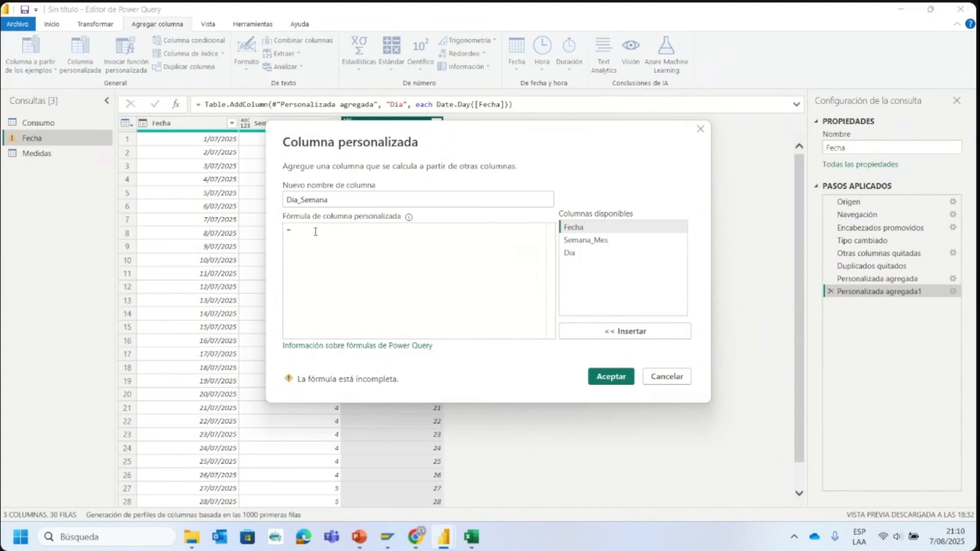
type("date.")
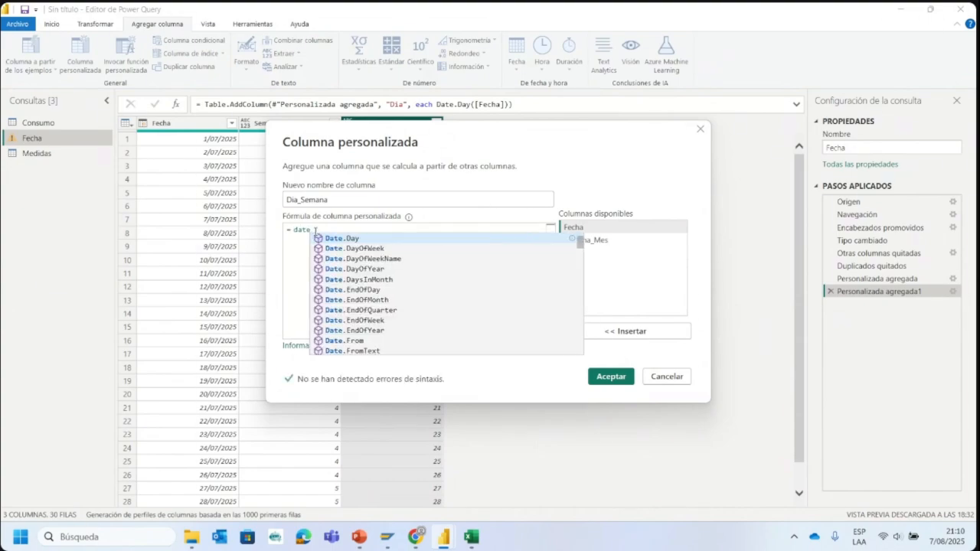
key("BackSpace")
key("BackSpace")
key("BackSpace")
key("BackSpace")
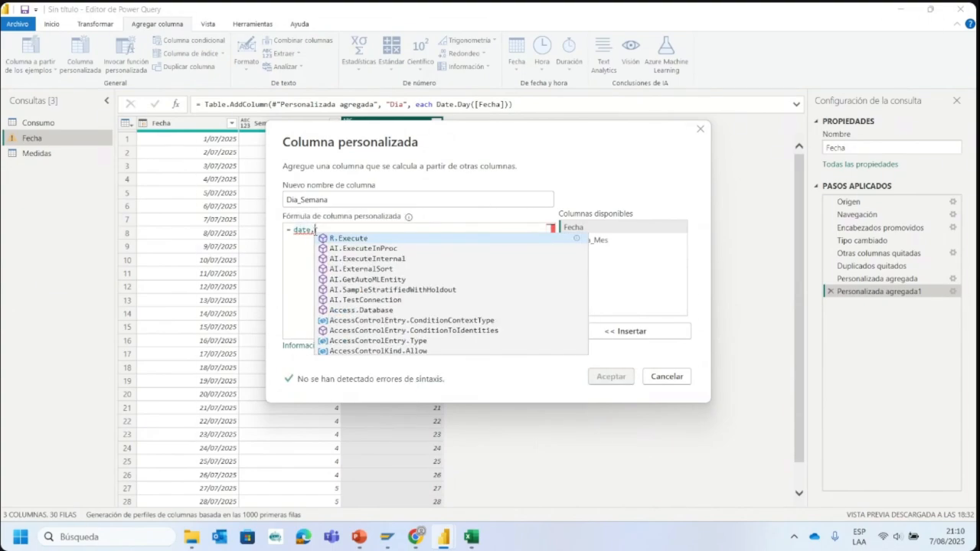
key("BackSpace")
type("Date.")
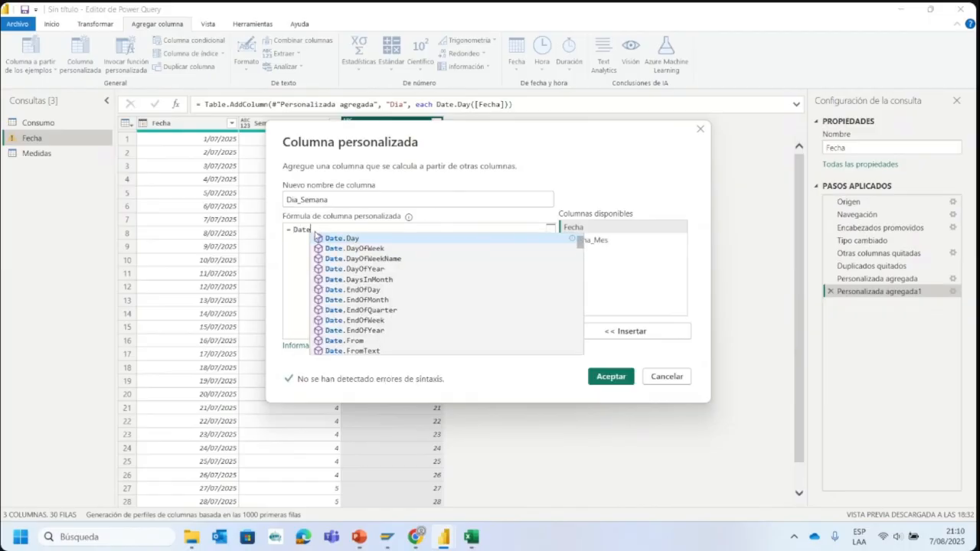
type("Day")
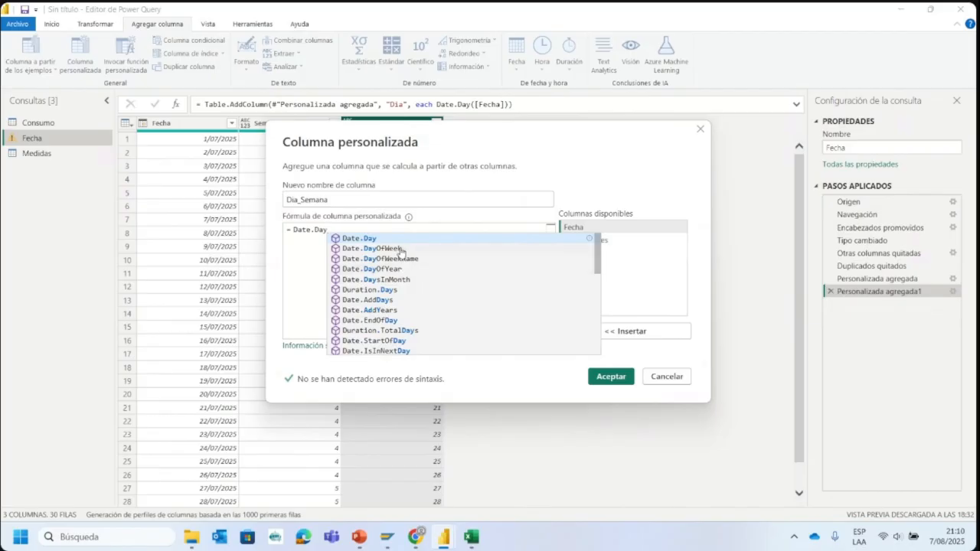
left_click(399, 249)
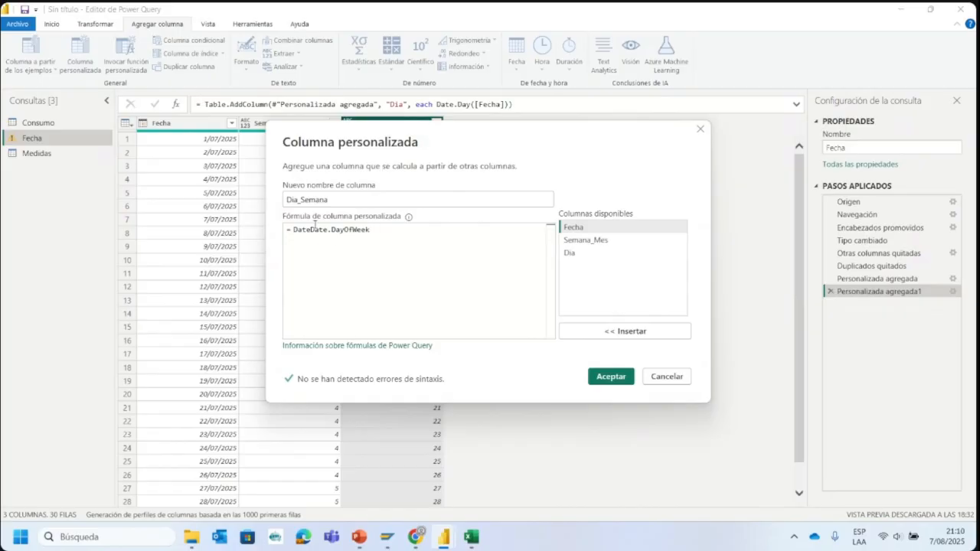
key("BackSpace")
key("BackSpace")
key("BackSpace")
key("BackSpace")
- Complete the formula as Date.DayOfWeek([Fecha]) and add the Dia_Semana column to the query
left_click(355, 229)
type("(")
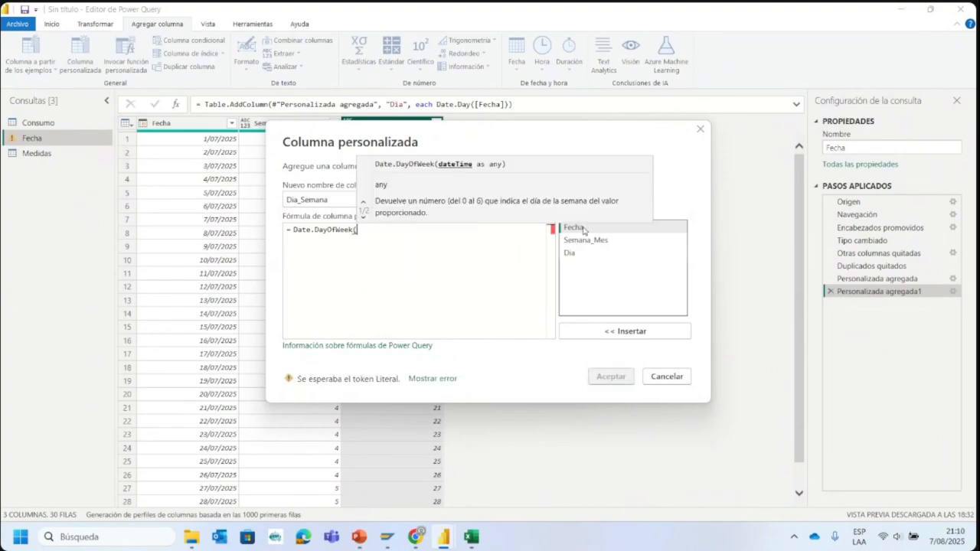
left_click(607, 331)
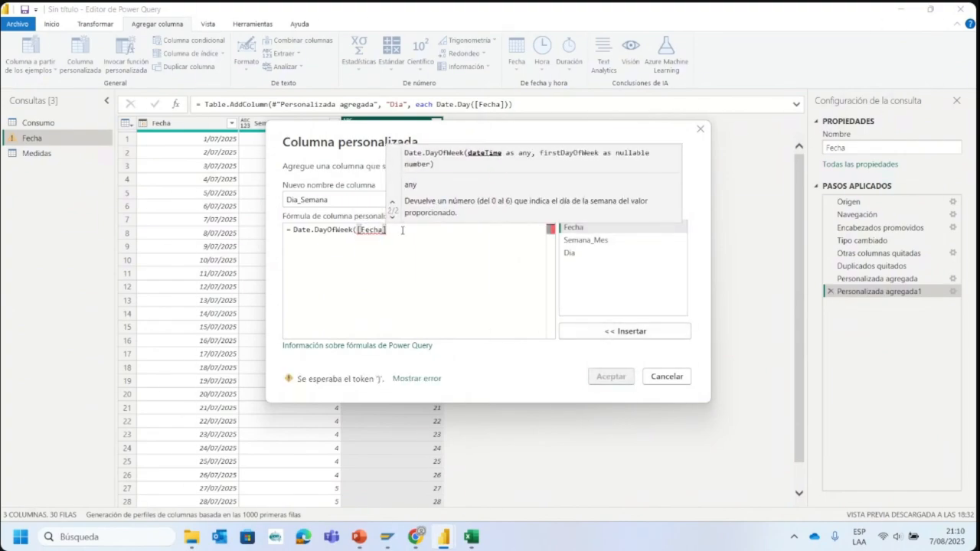
type(")")
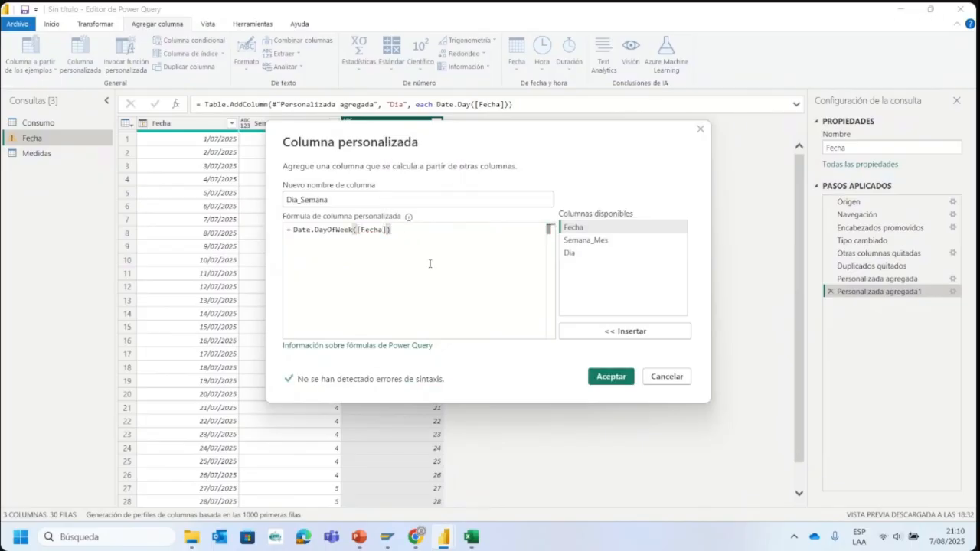
left_click(610, 379)
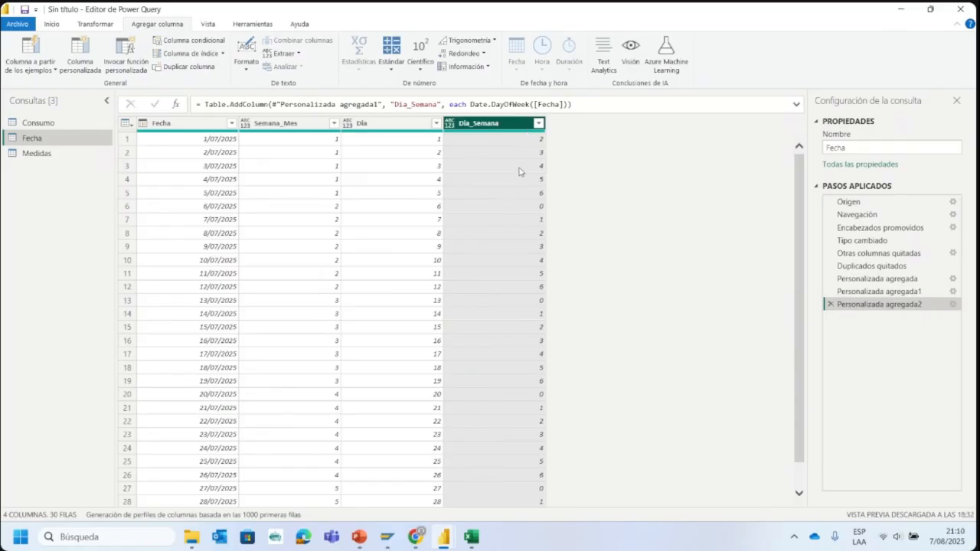
- Examine the distinct values in the Dia_Semana column's filter list without applying a filter
left_click(539, 123)
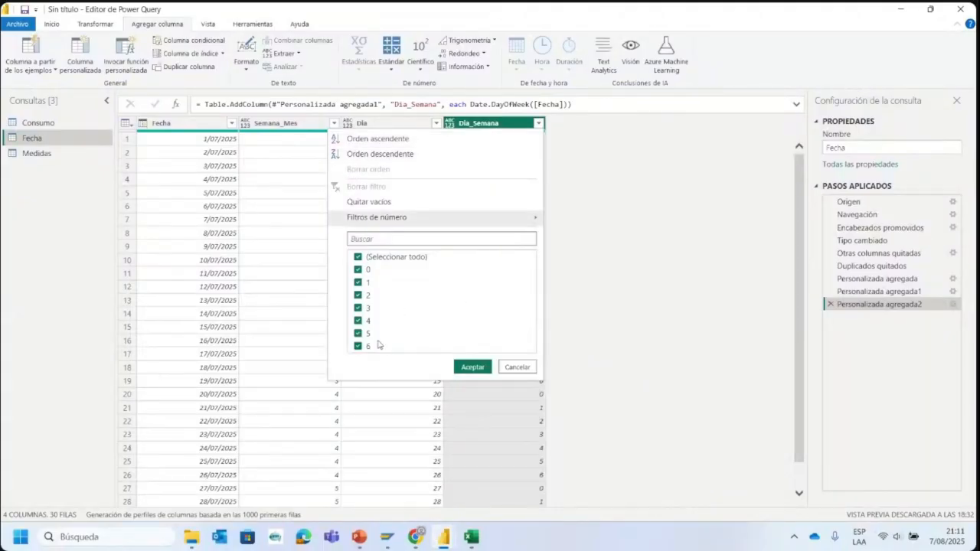
left_click(606, 226)
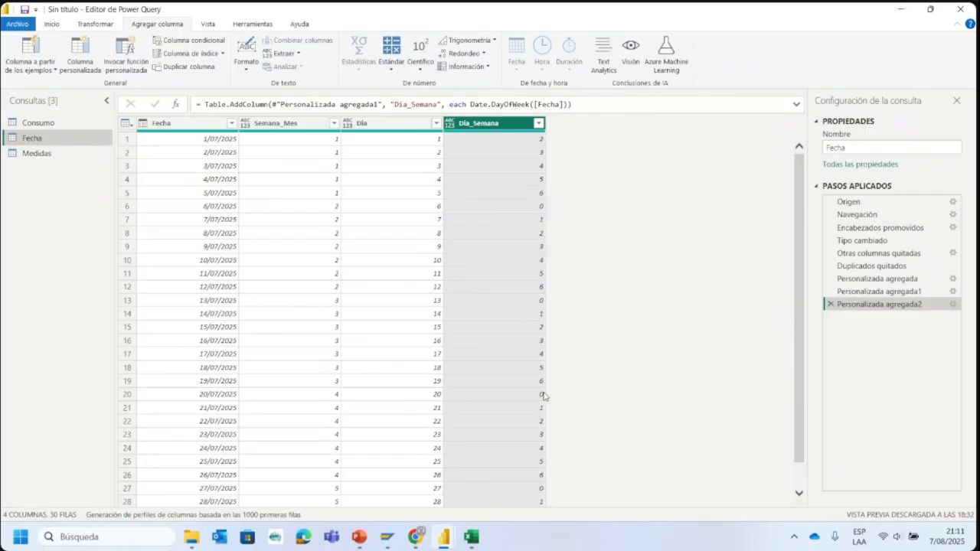
left_click(538, 123)
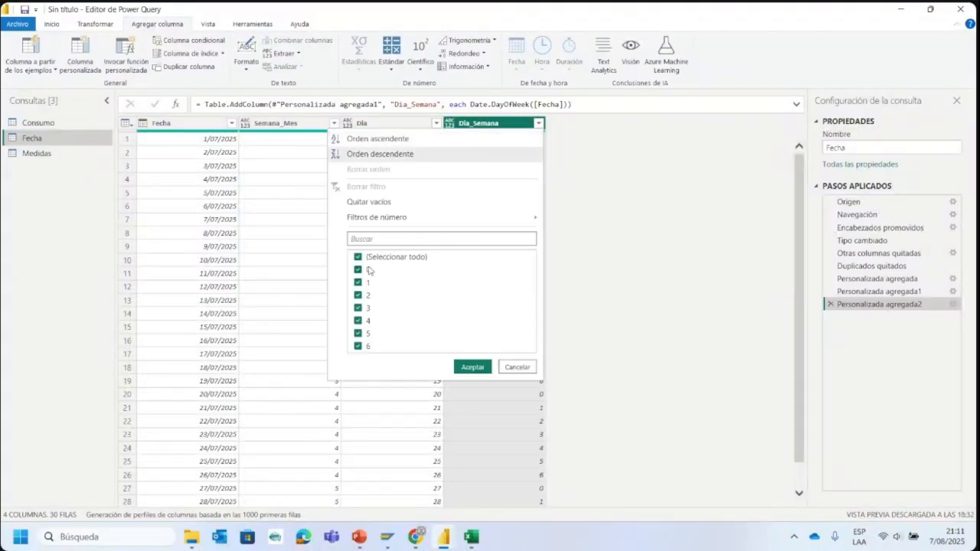
left_click(648, 231)
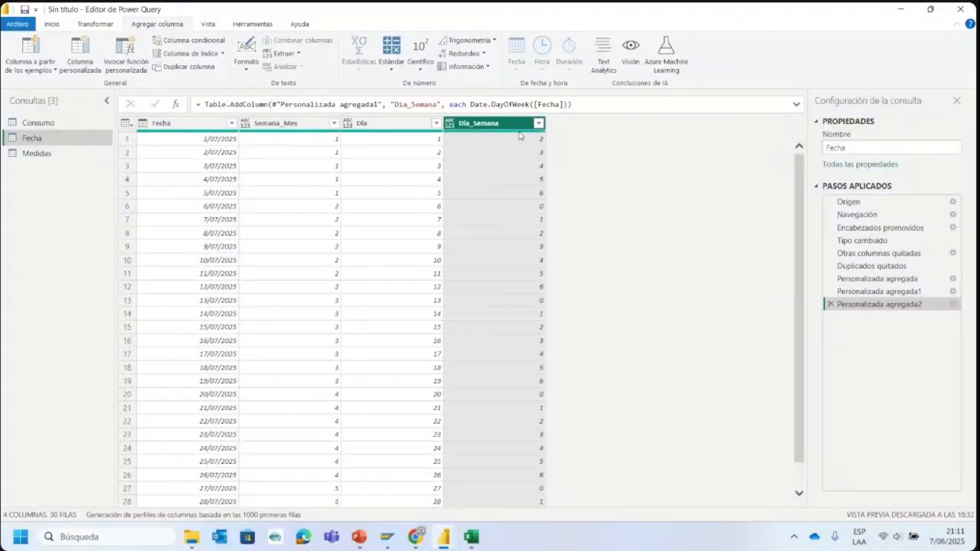
mouse_move(520, 137)
- Start a third custom column in the Fecha query and name it Dia_Nombre_Semana
left_click(85, 55)
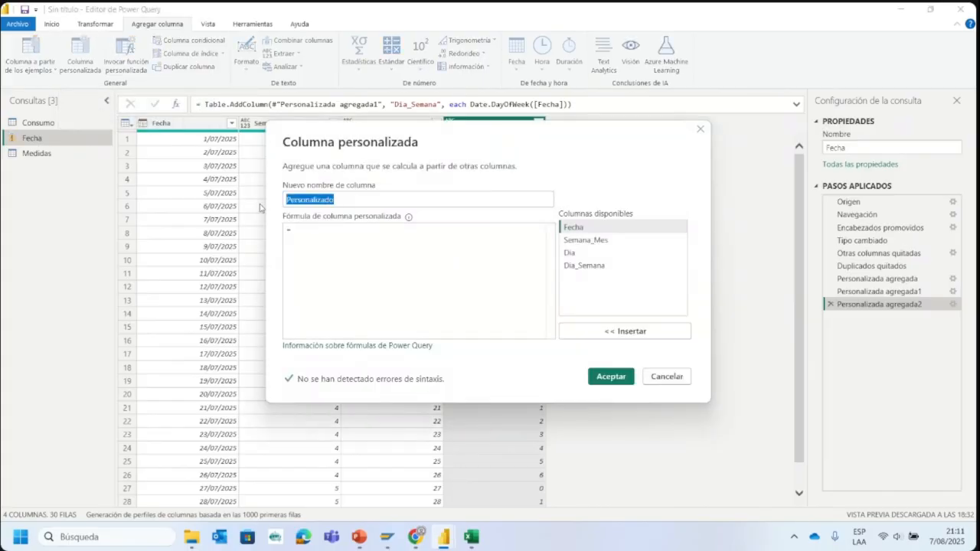
type("Di")
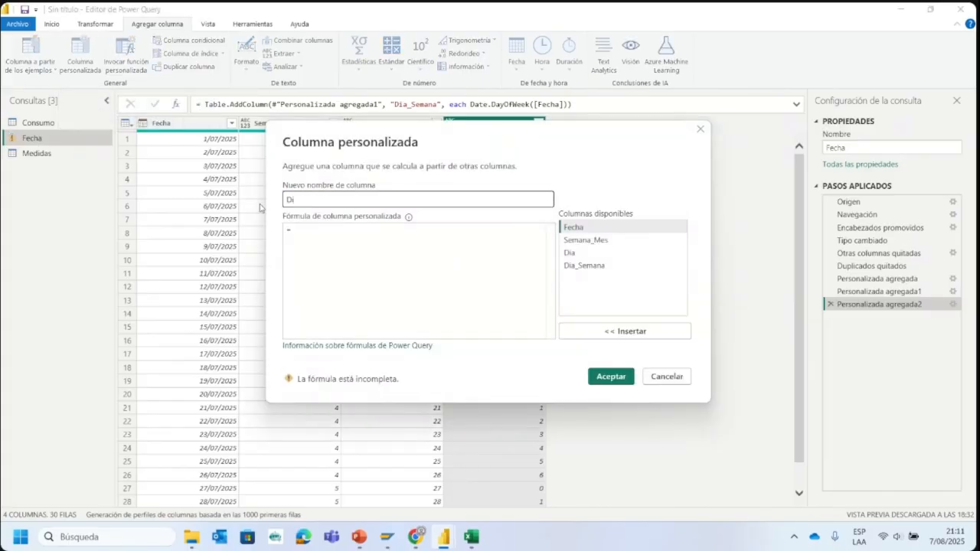
type("Dia_Nombre_Semana")
- Switch to the Clase 2 presentation in PowerPoint and browse its slides
left_click(359, 537)
left_click(234, 343)
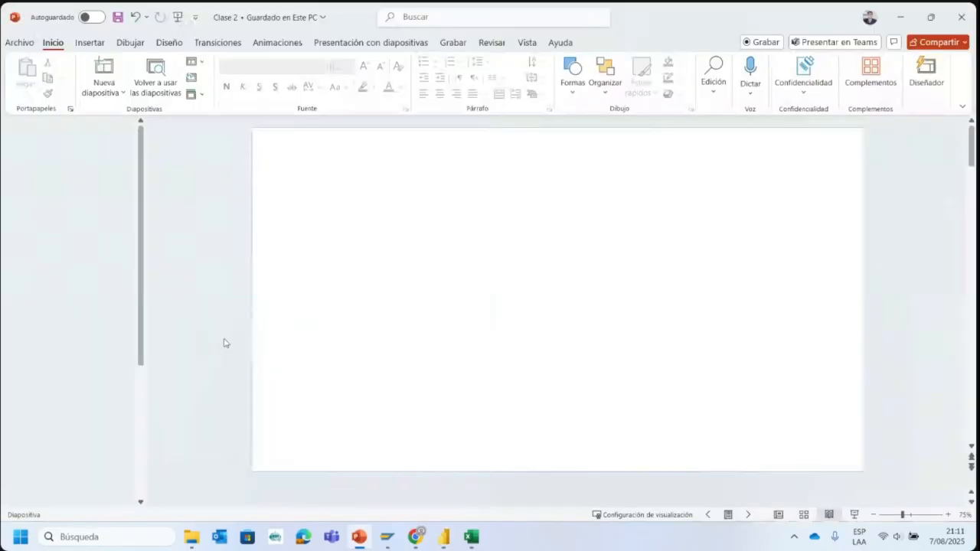
scroll(82, 306, "down", 2)
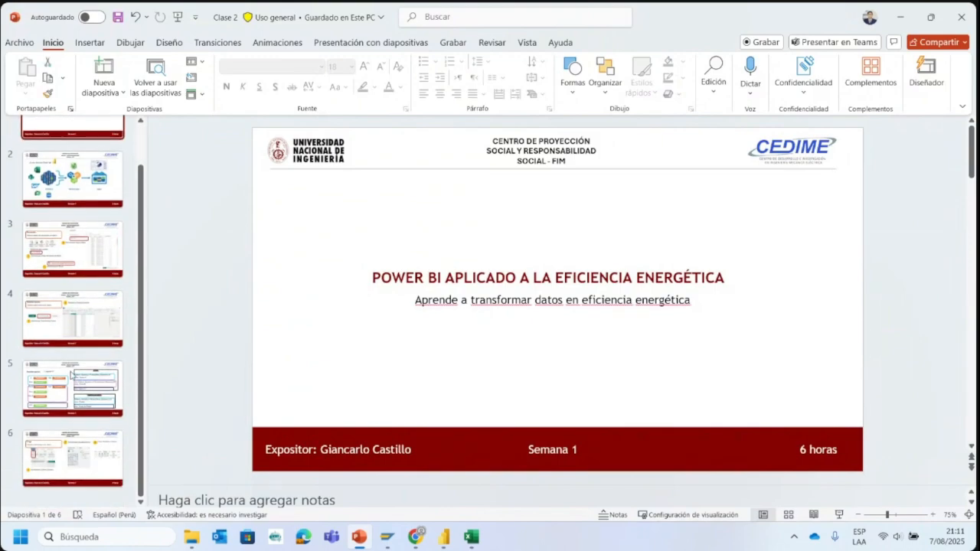
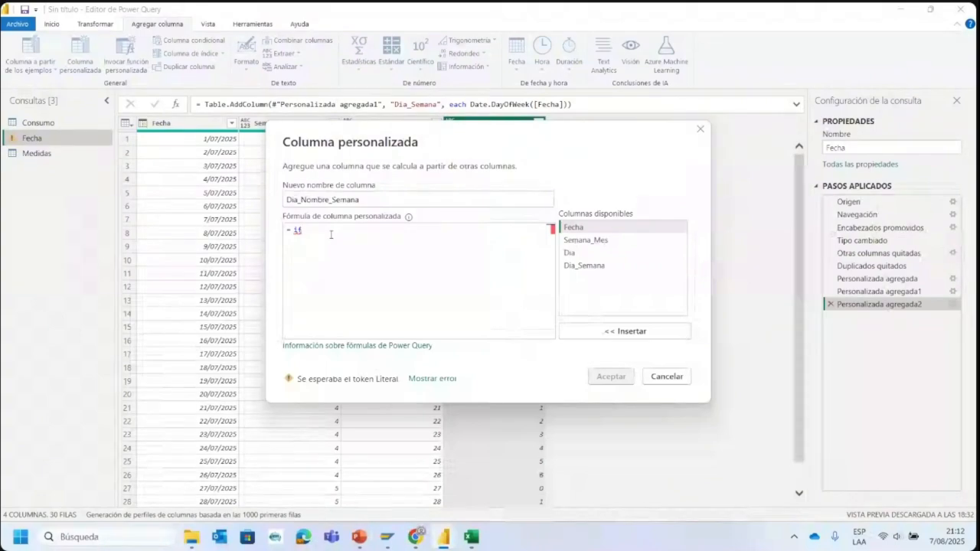
- Write the first condition of the Dia_Nombre_Semana formula as if[Dia_Semana]=1 then "Lunes"
type("[")
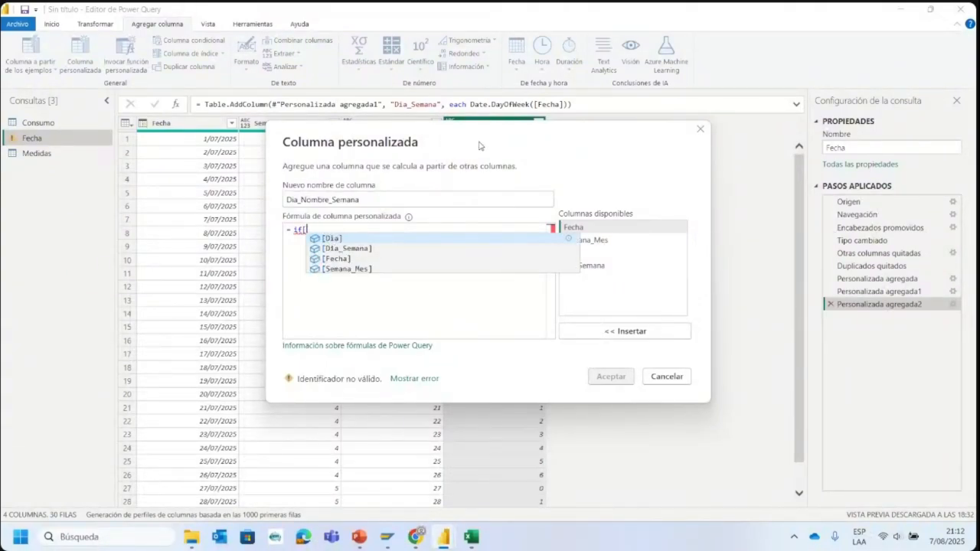
left_click_drag(486, 138, 496, 220)
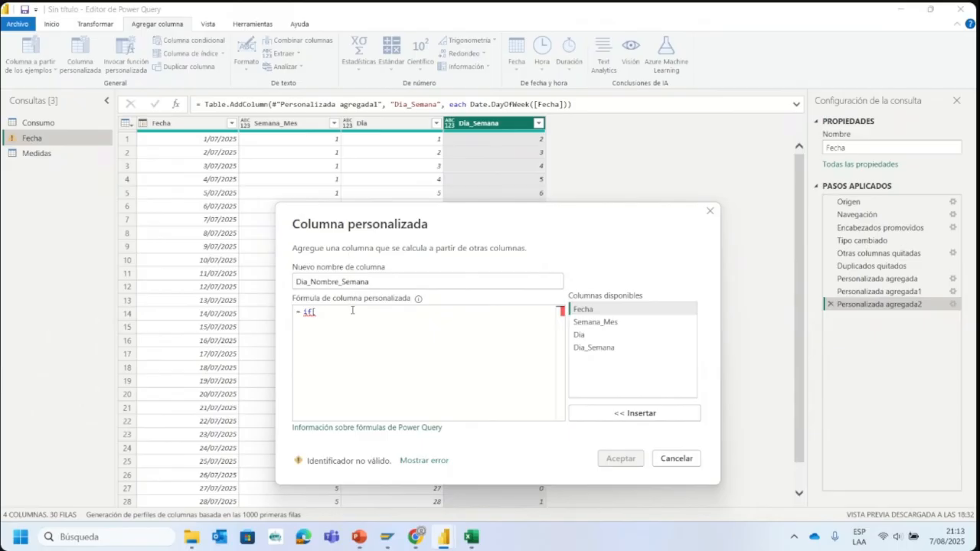
type("dia")
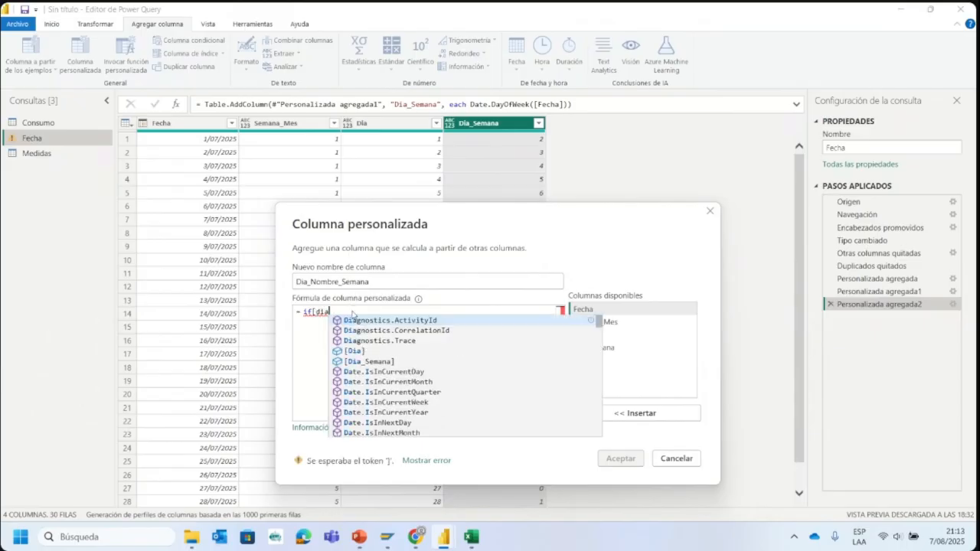
left_click(394, 361)
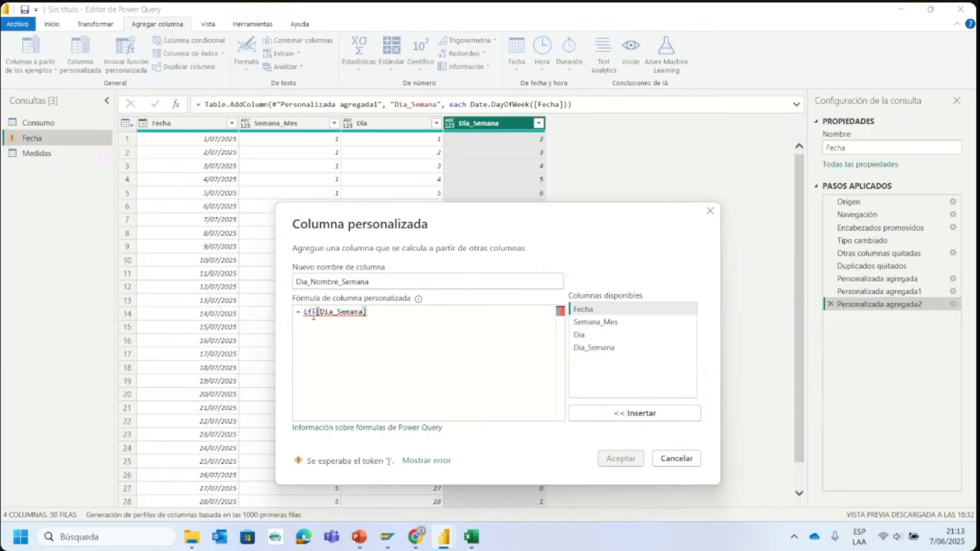
key("BackSpace")
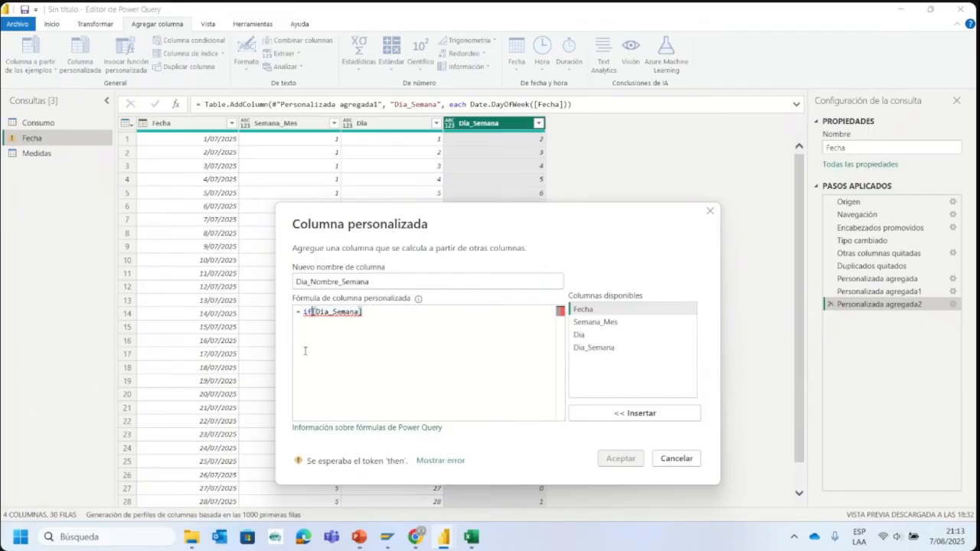
left_click(406, 311)
type("=")
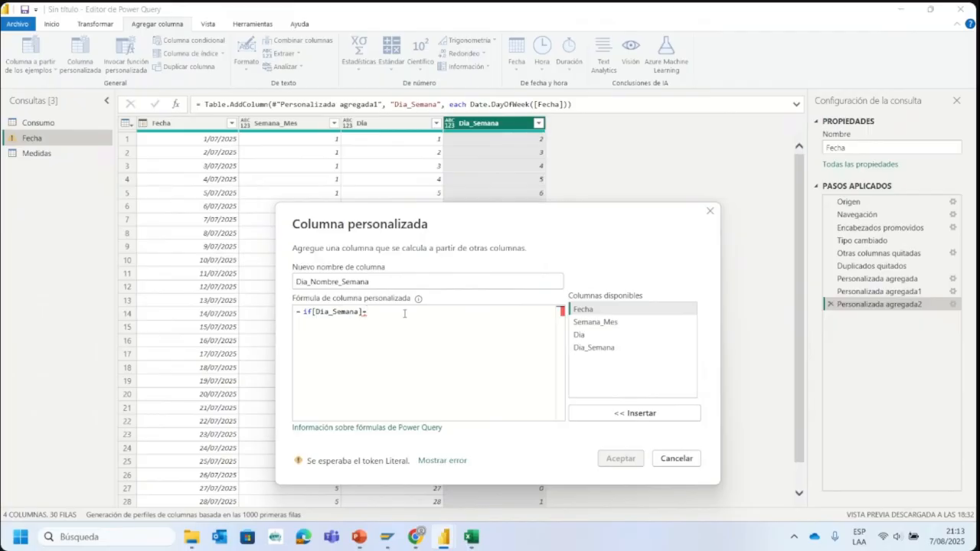
type("1 then \"Lunes")
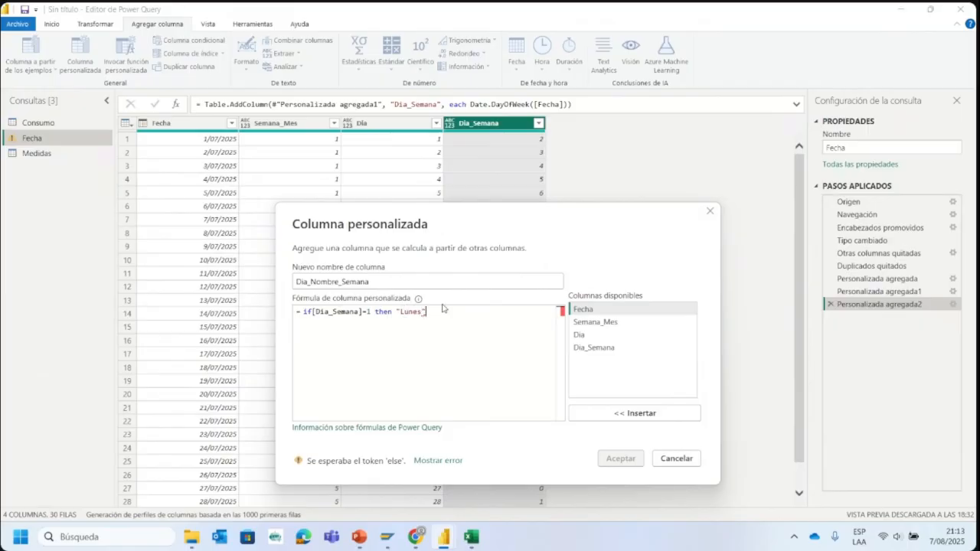
type("\"")
- Add a second formula line: else if[Dia_Semana]=2 then "Martes"
key("Return")
type("el")
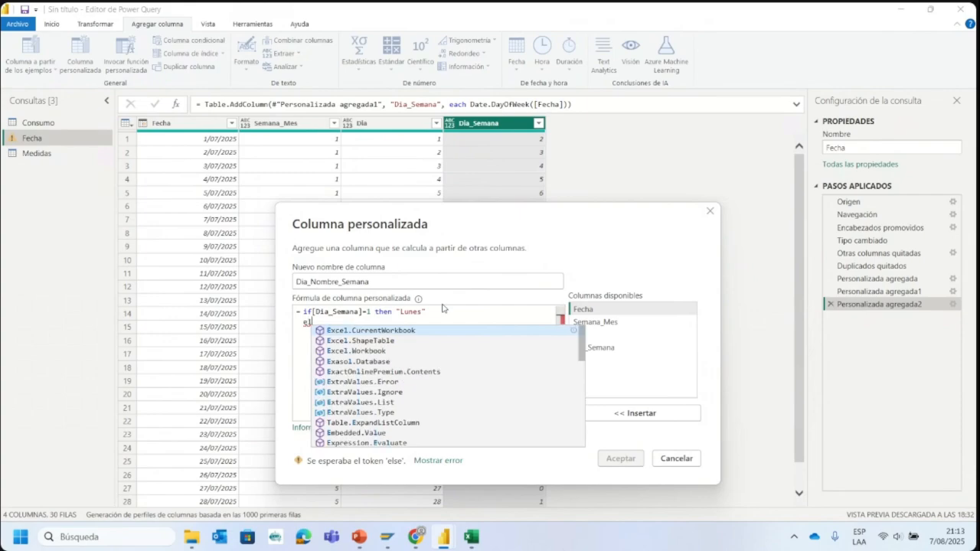
type("se if")
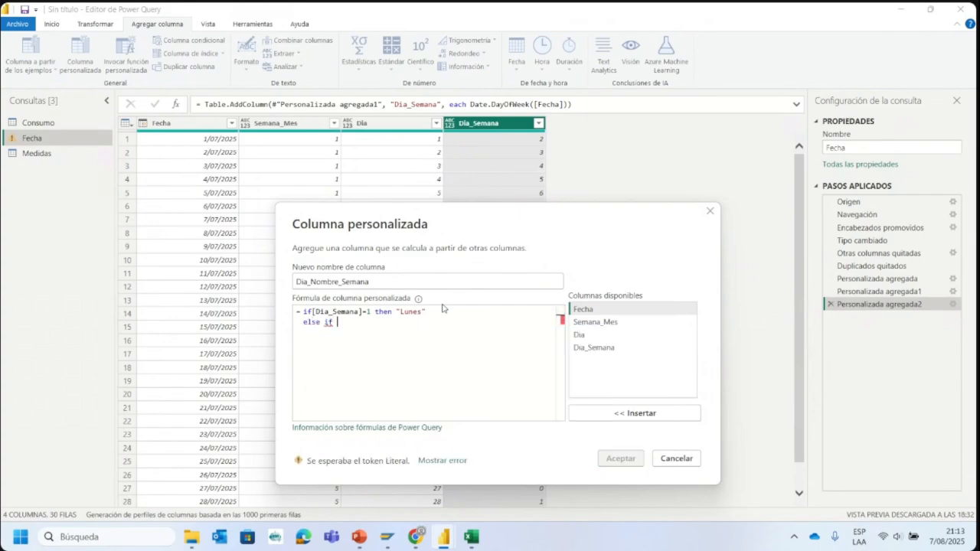
type(" [Dia_Semana]")
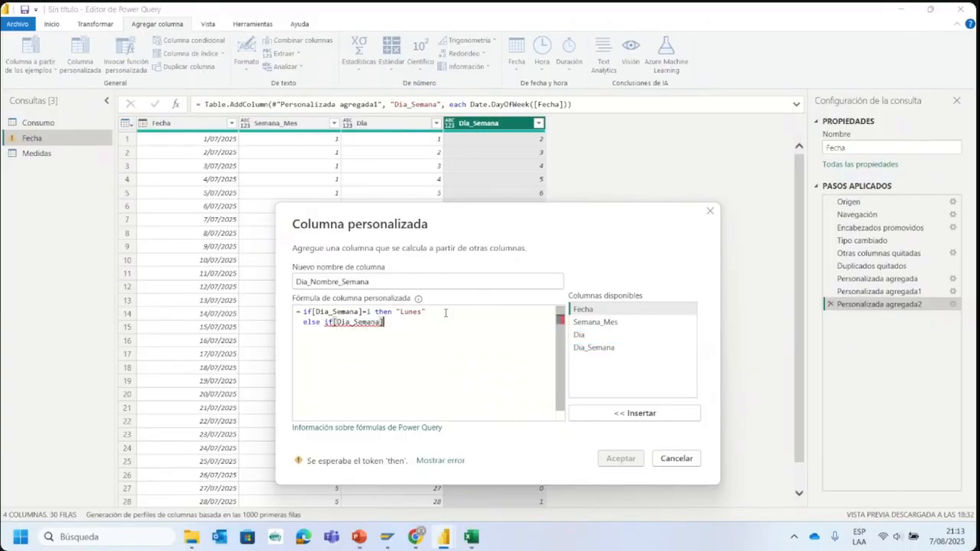
type("=2 then \"Ma")
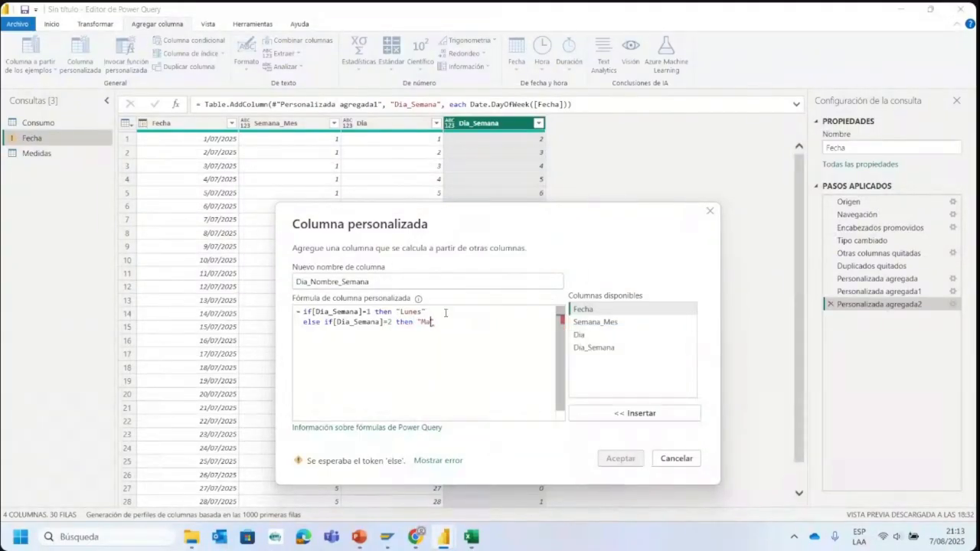
type("rtes")
type("else if[dia")
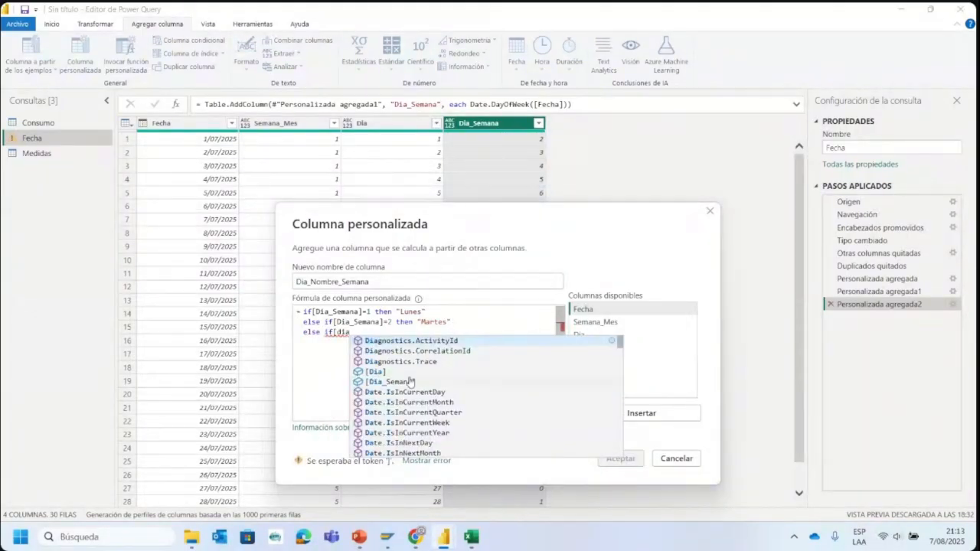
- Add a third formula line that returns "Miércoles" when Dia_Semana equals 3
left_click(410, 386)
type("=3 ")
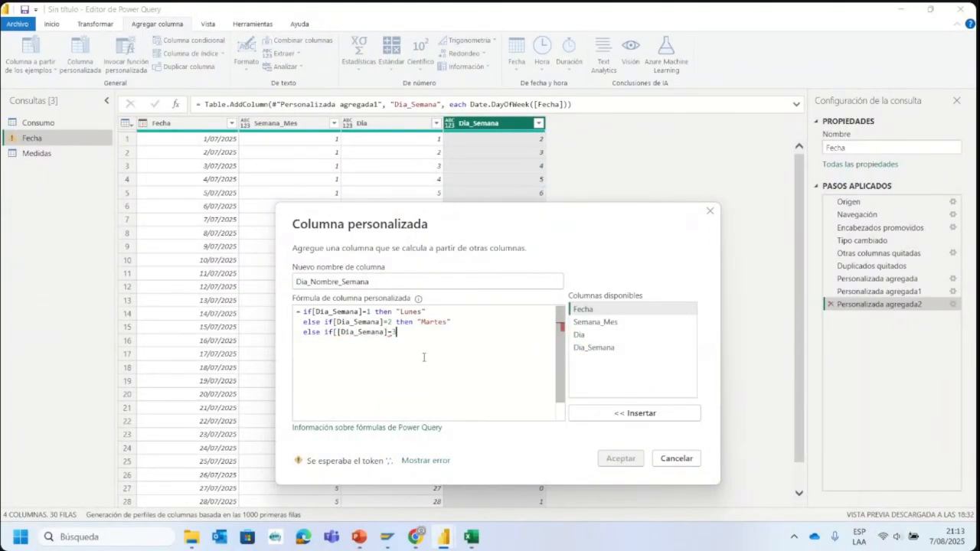
type("then ")
type("\"Mier")
type("co")
key("BackSpace")
key("BackSpace")
key("BackSpace")
type("éc")
type("coles\"")
- Copy the "Miércoles" line and paste it three times on new lines below it
left_click_drag(480, 337, 287, 339)
key("ctrl+c")
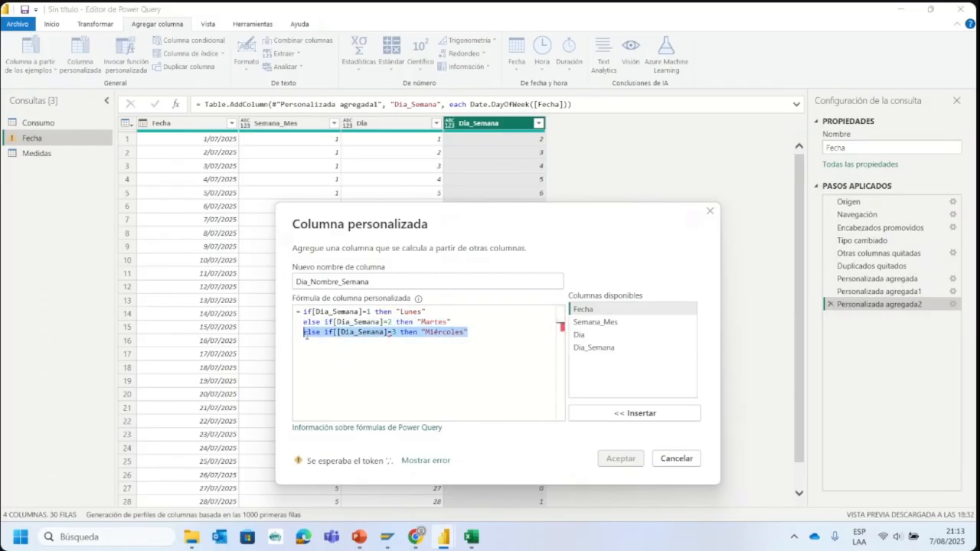
left_click(311, 355)
key("Return")
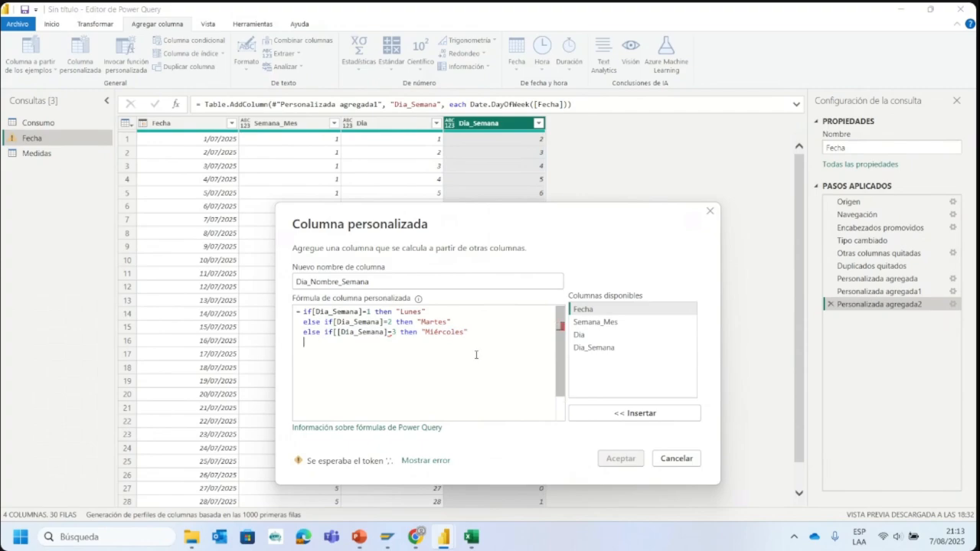
key("ctrl+v")
key("Return")
key("ctrl+v")
key("Return")
key("ctrl+v")
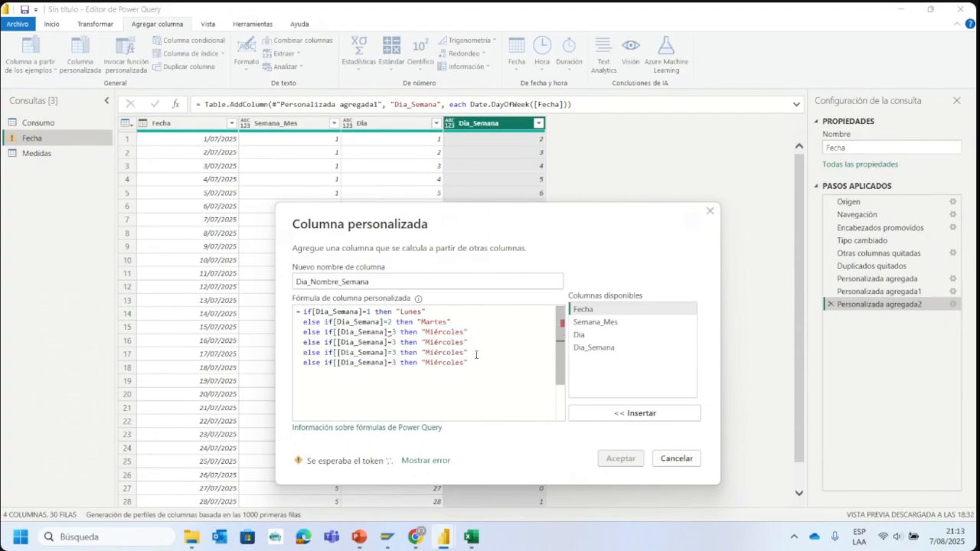
- Change the first pasted line so that Dia_Semana equal to 4 returns "Jueves"
left_click(395, 342)
key("BackSpace")
type("4")
left_click(466, 342)
key("BackSpace")
key("BackSpace")
key("BackSpace")
key("BackSpace")
- Edit the last two pasted lines to return "Viernes" for 5 and "Sábados" for 6
key("BackSpace")
key("BackSpace")
key("BackSpace")
type("Juev")
left_click(395, 352)
key("BackSpace")
type("5")
key("BackSpace")
type("6")
left_click(461, 353)
key("BackSpace")
key("BackSpace")
left_click(465, 362)
key("BackSpace")
key("BackSpace")
key("BackSpace")
key("BackSpace")
type("ábados\"")
- Close the formula with a final line: else "Domingo"
key("Return")
type("else \"Domingo")
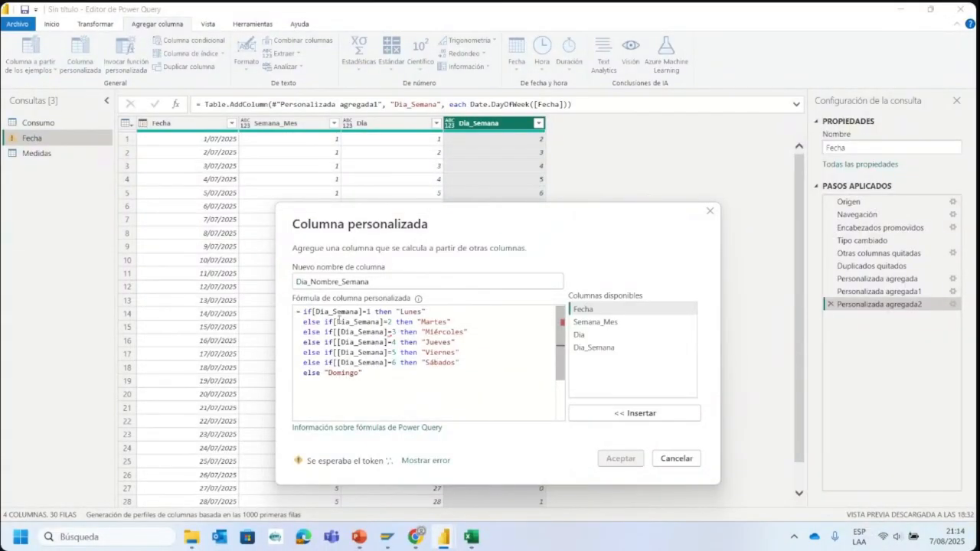
type("\"")
- Remove the extra opening bracket before Dia_Semana in the Miércoles, Jueves, Viernes and Sábados lines
left_click(337, 333)
key("BackSpace")
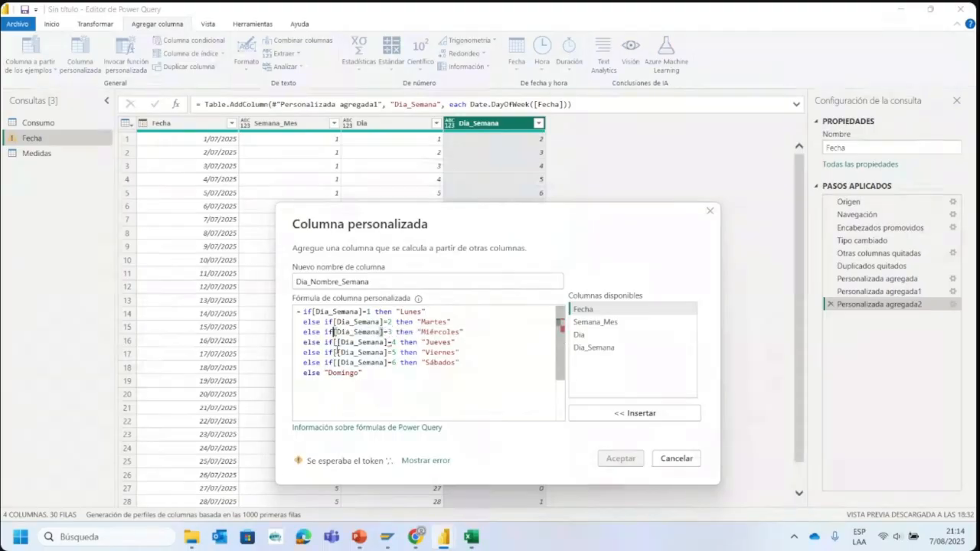
key("BackSpace")
left_click(337, 352)
key("BackSpace")
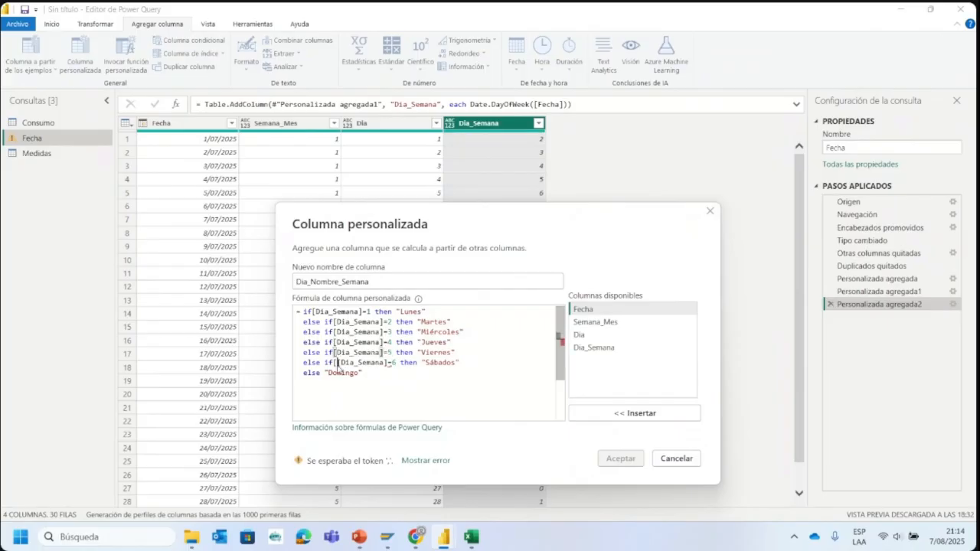
left_click(337, 362)
key("BackSpace")
left_click(386, 376)
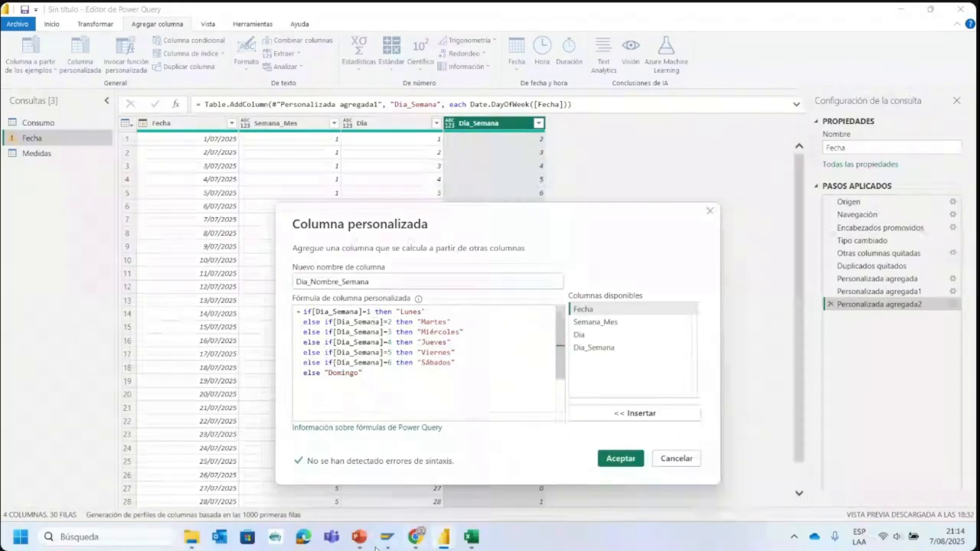
- Consult the if/else structure slide in PowerPoint, and set off the formula's else if block with blank lines back in Power Query
left_click(368, 546)
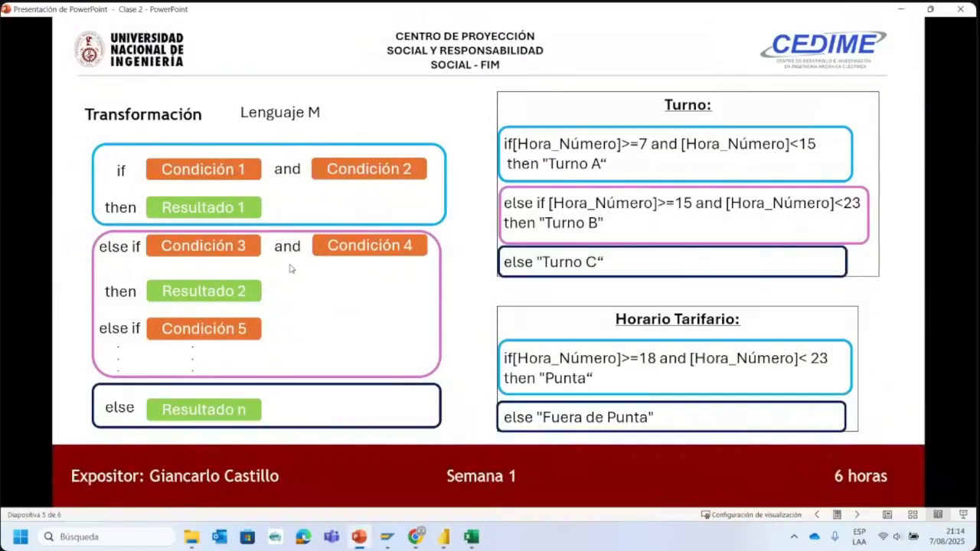
left_click(359, 539)
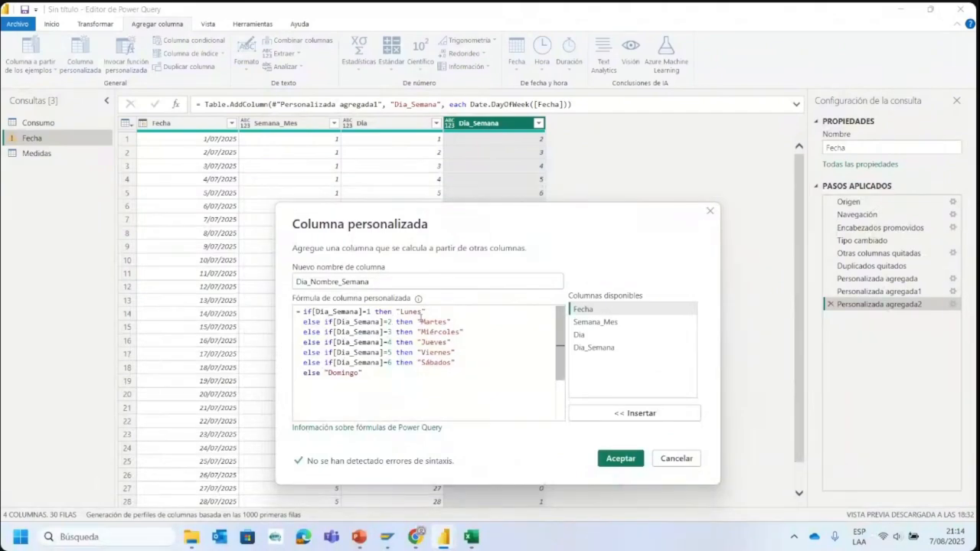
left_click(423, 319)
left_click(432, 313)
key("Return")
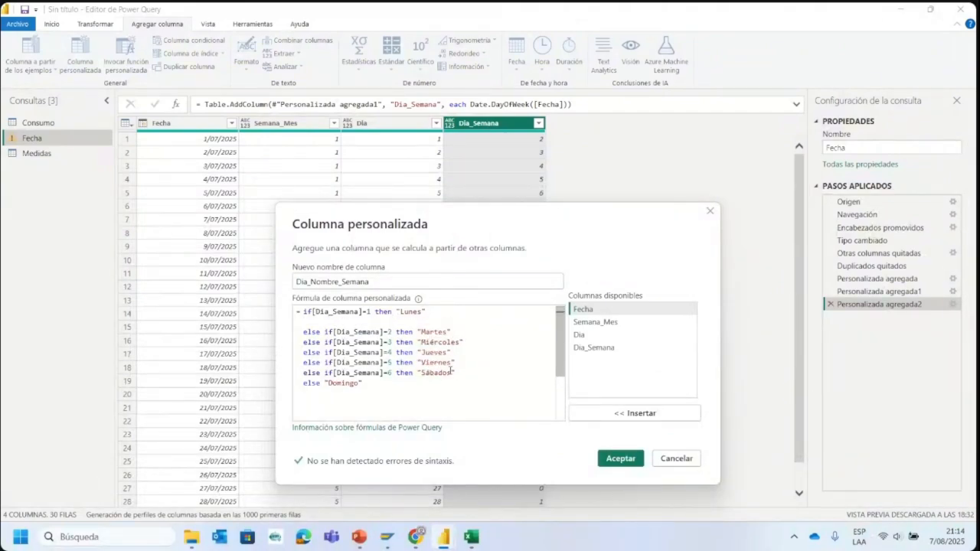
key("Return")
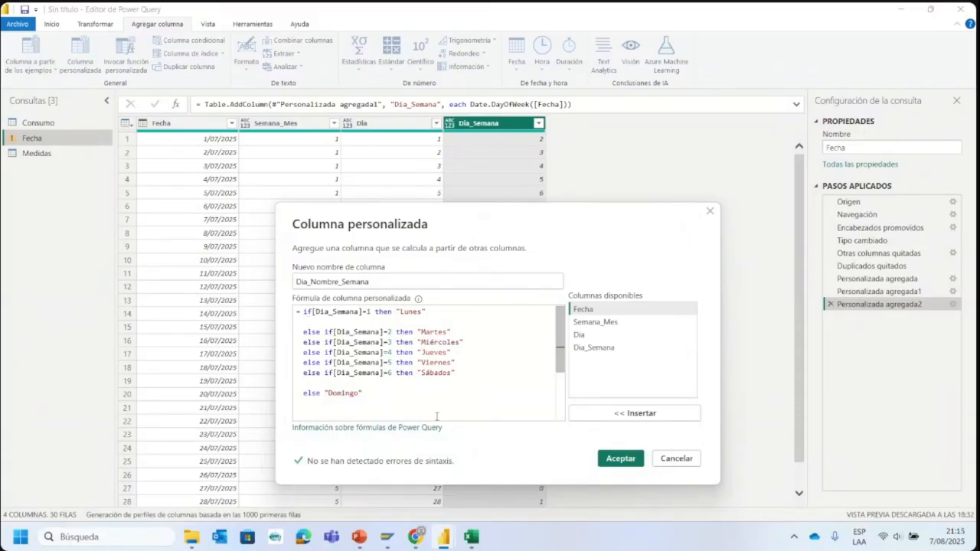
- Add the Dia_Nombre_Semana column to the query and check its distinct values in the filter list without filtering
left_click(620, 459)
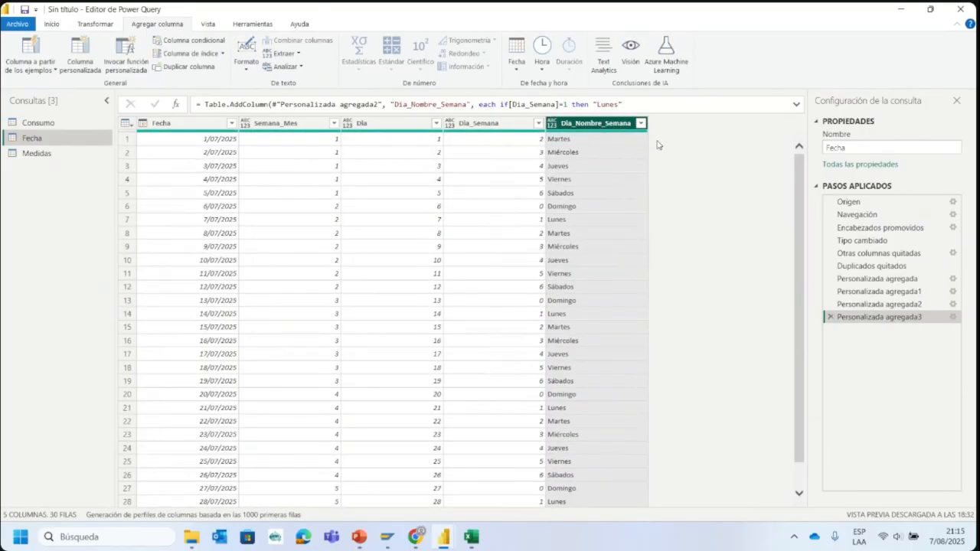
left_click(641, 123)
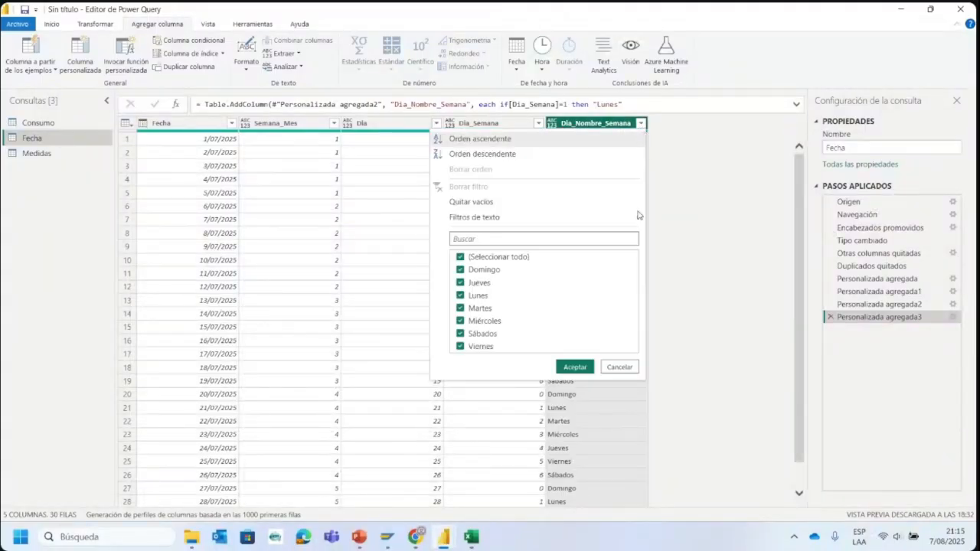
left_click(728, 264)
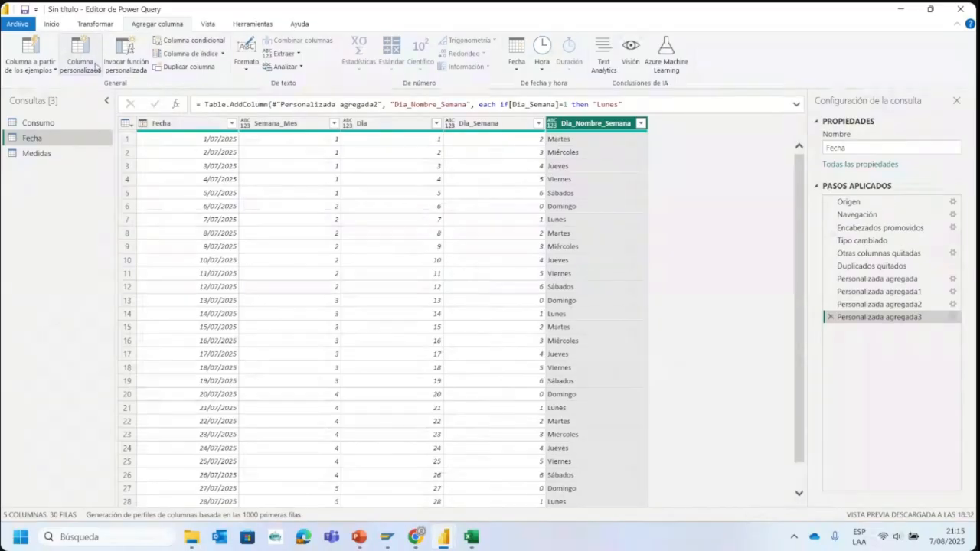
- Start a conditional column in the Fecha query with a first clause returning Lunes when Dia_Semana equals 1
scroll(190, 43, "up", 1)
left_click(191, 41)
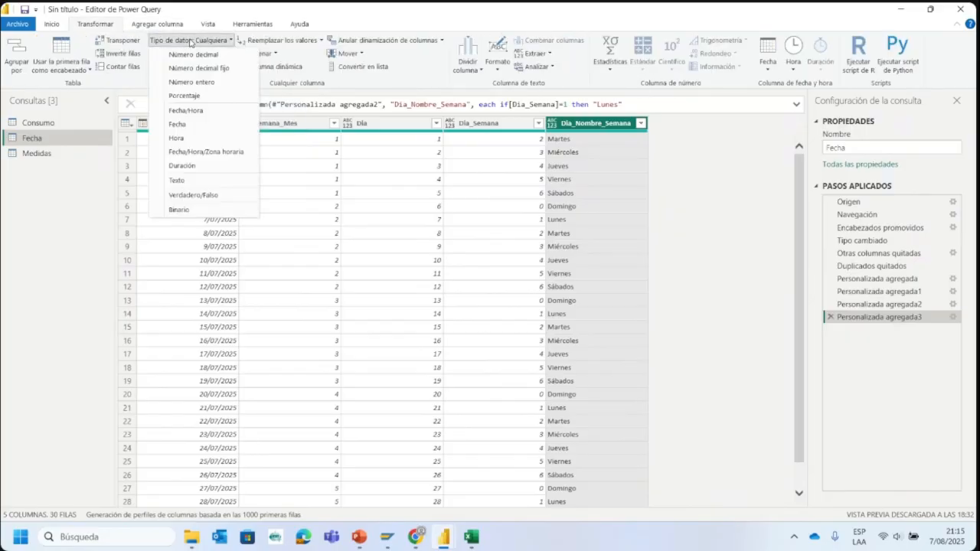
left_click(687, 167)
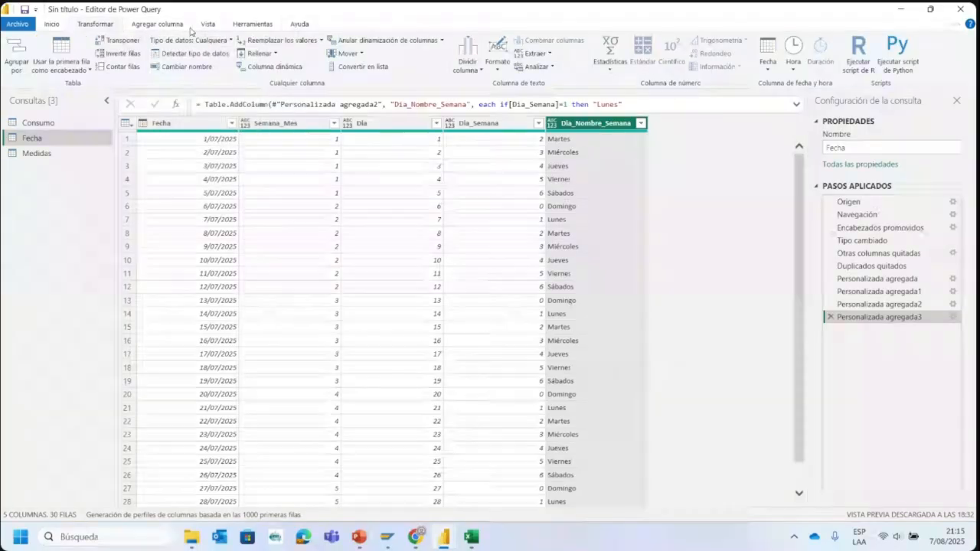
scroll(193, 34, "down", 1)
left_click(212, 43)
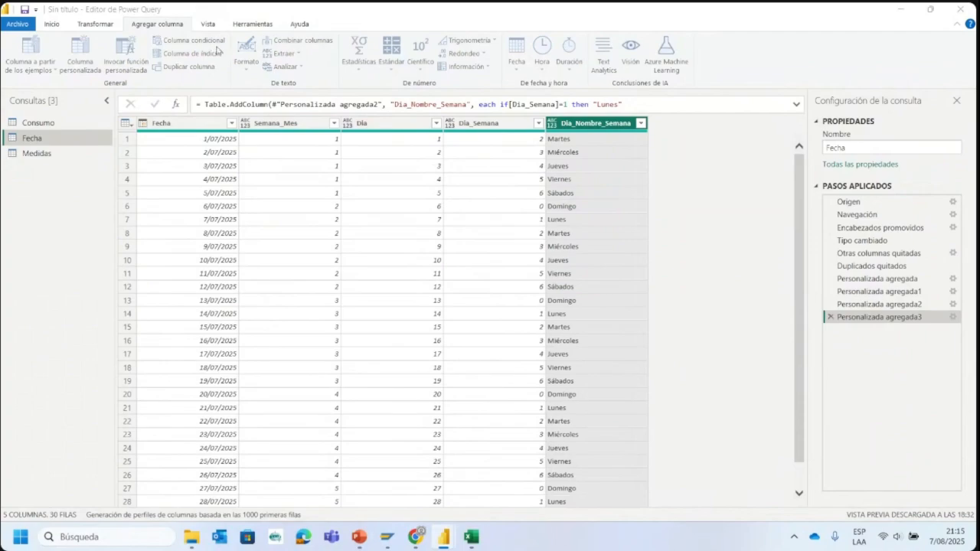
left_click_drag(387, 144, 425, 264)
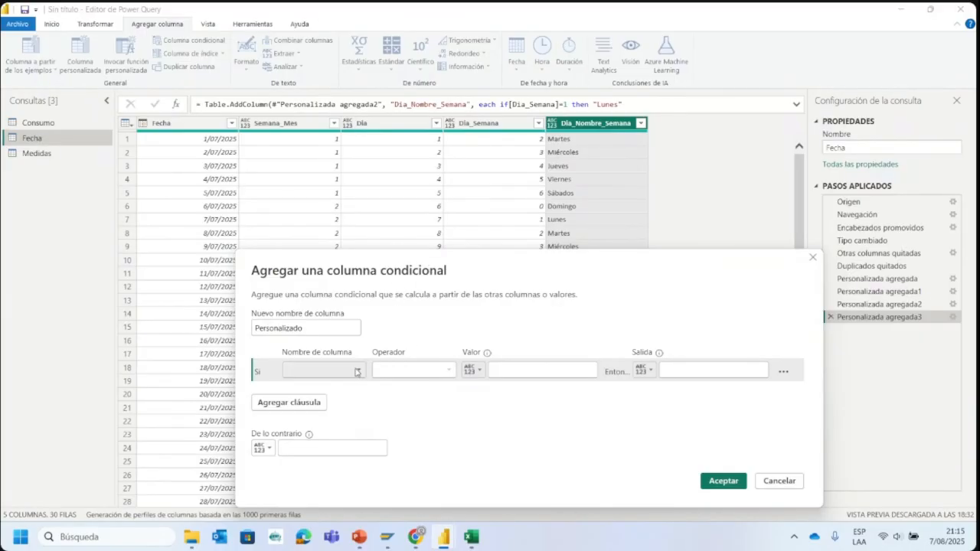
left_click(298, 371)
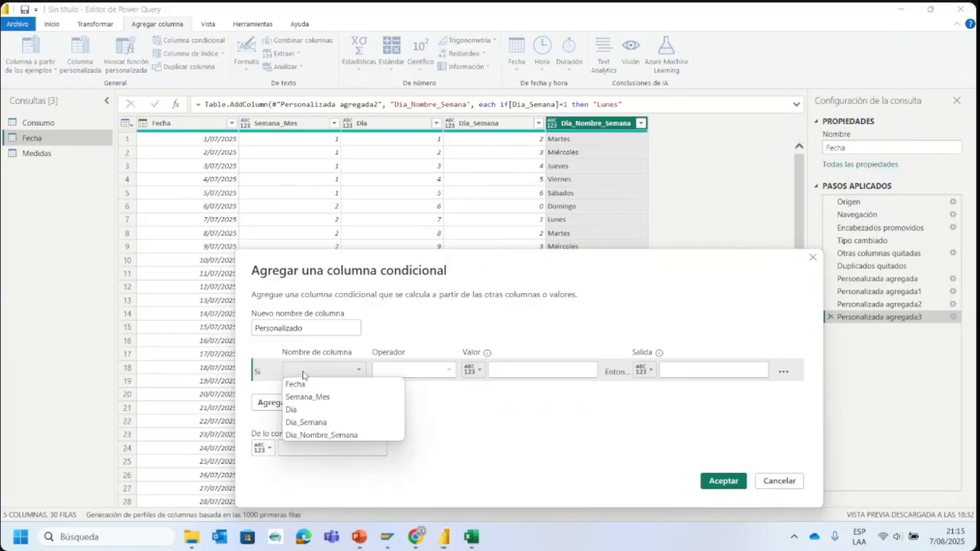
left_click(307, 423)
left_click(529, 369)
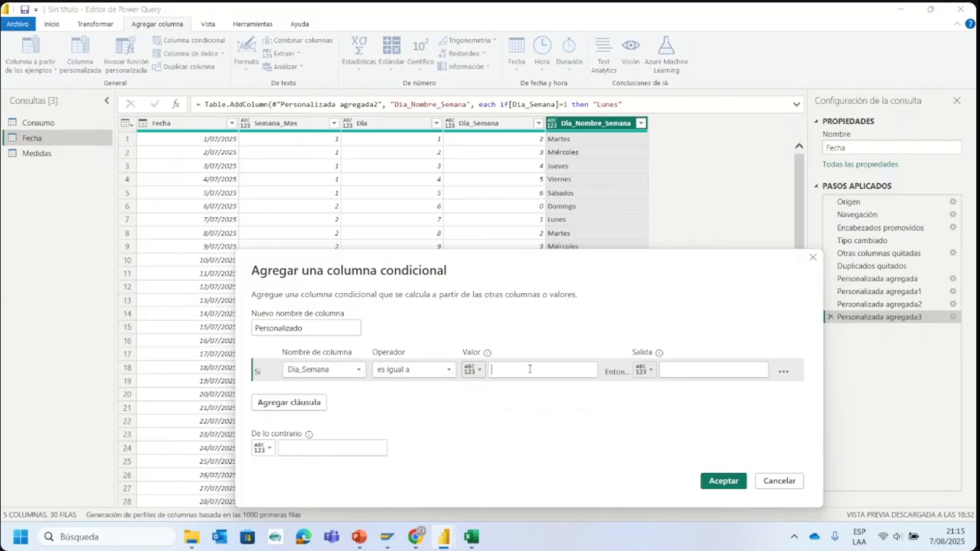
type("1")
left_click(708, 368)
type("Lunes")
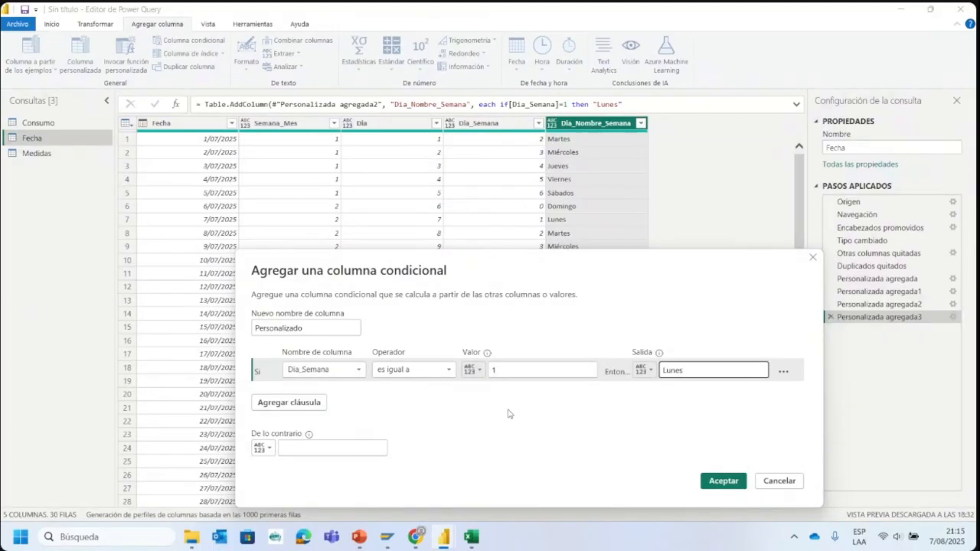
- Add a clause to the conditional column that returns Martes when Dia_Semana equals 2
left_click(304, 402)
left_click(311, 398)
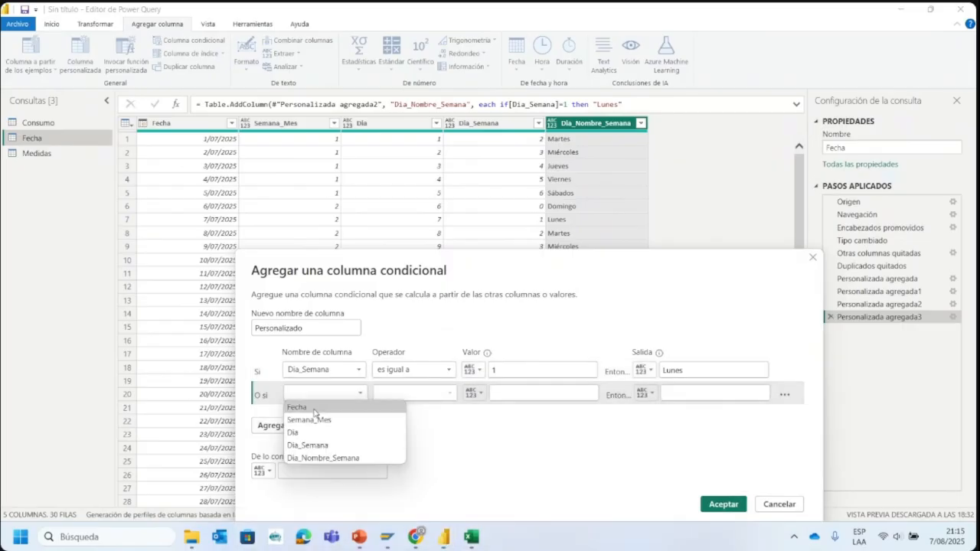
left_click(330, 446)
left_click(529, 398)
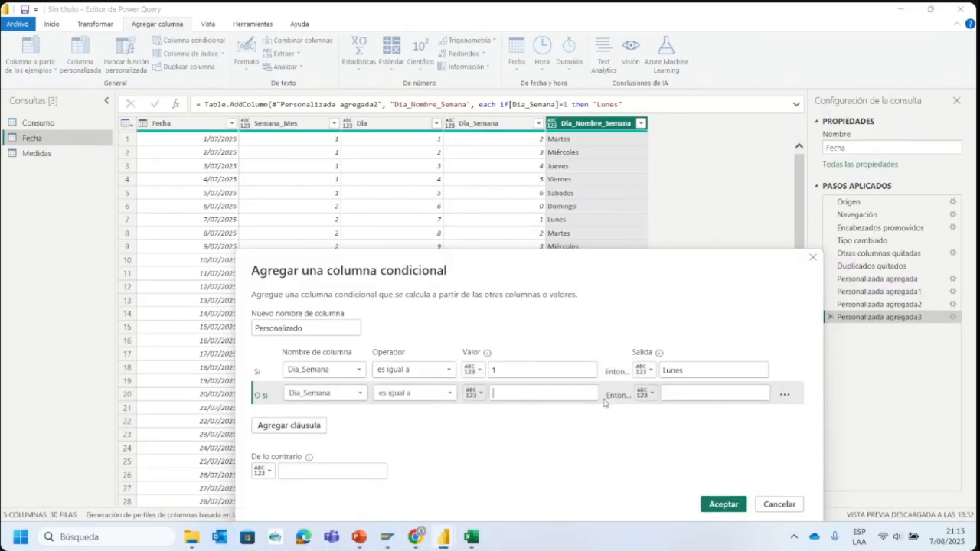
type("2")
left_click(713, 394)
type("M")
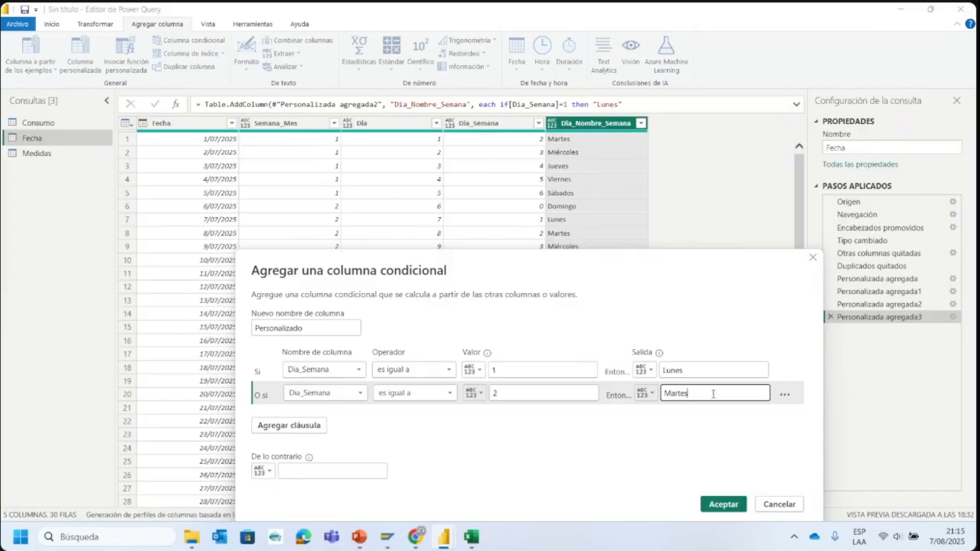
type("artes")
- Add a third clause to the conditional column returning Miércoles when Dia_Semana equals 3
left_click(302, 426)
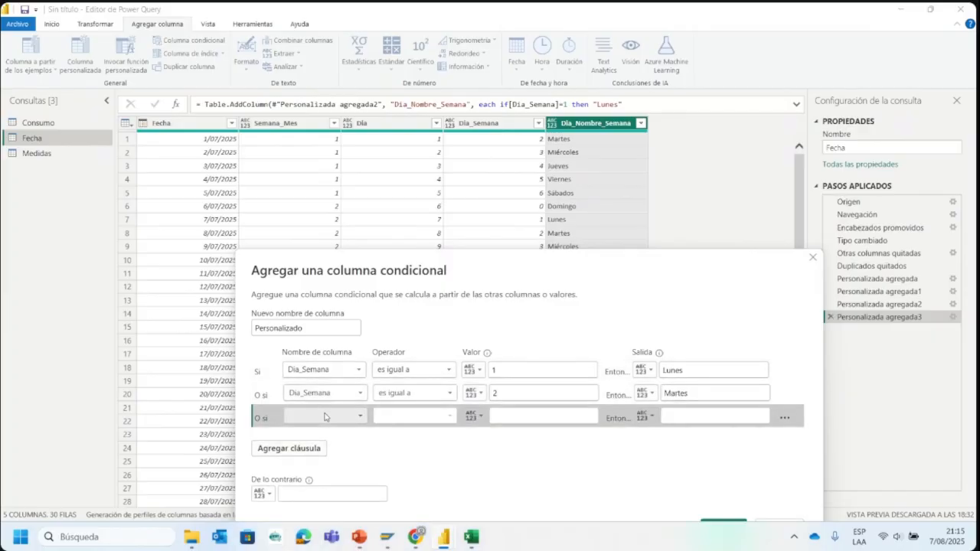
left_click(325, 417)
left_click(337, 467)
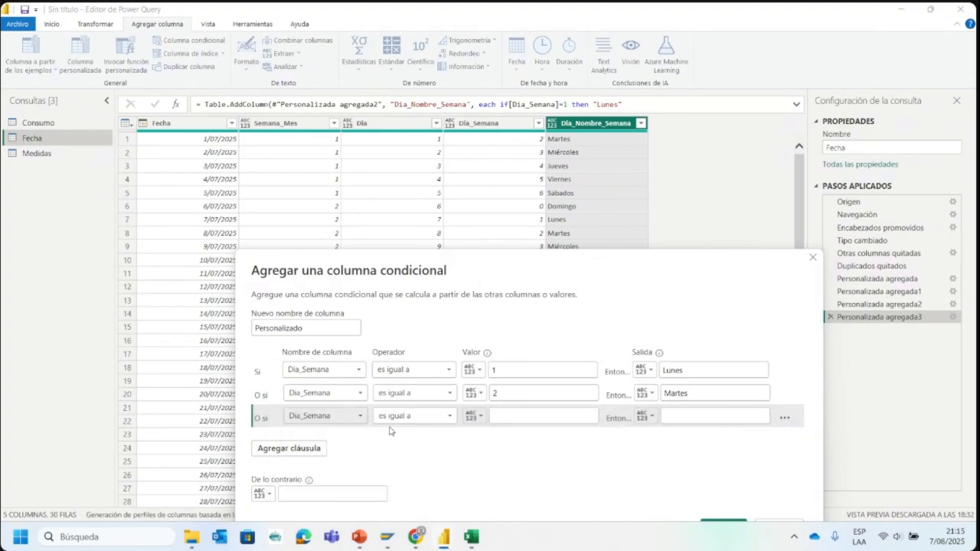
left_click(534, 416)
type("3")
left_click(698, 417)
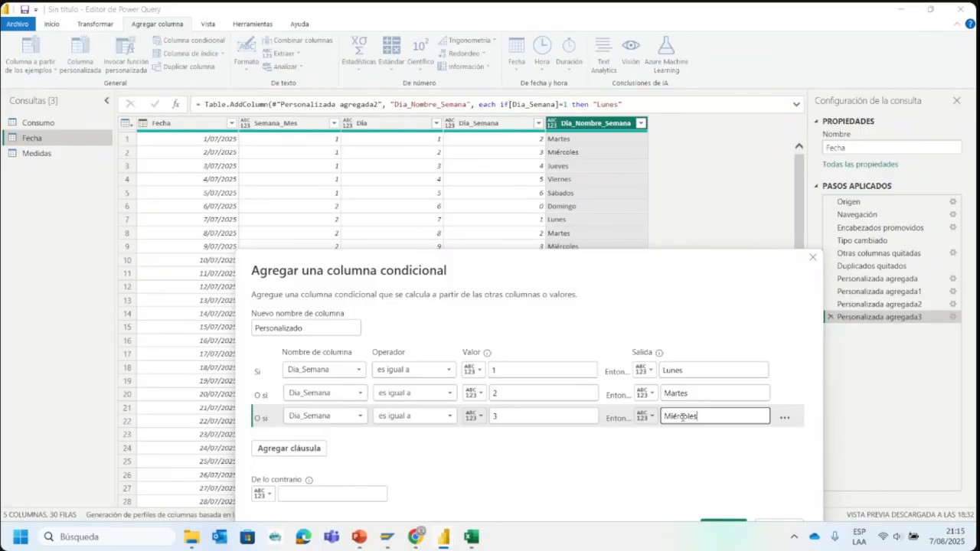
- Add a fourth clause to the conditional column returning Jueves when Dia_Semana equals 4
left_click_drag(471, 259, 470, 227)
left_click(299, 418)
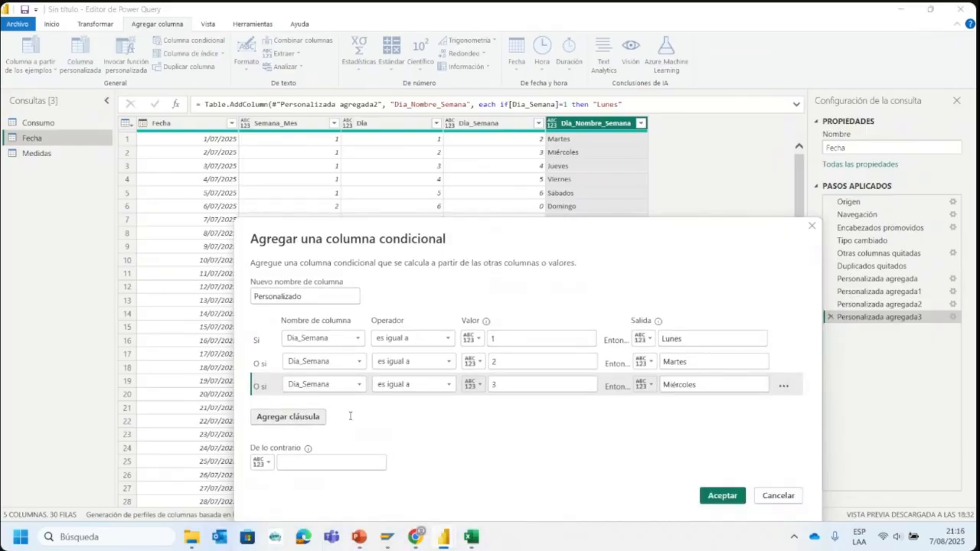
left_click(353, 408)
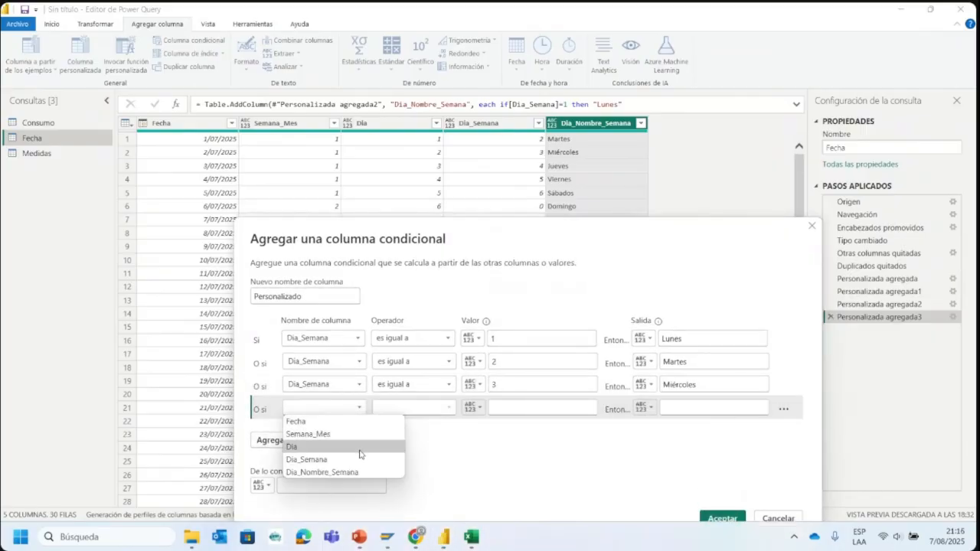
left_click(360, 460)
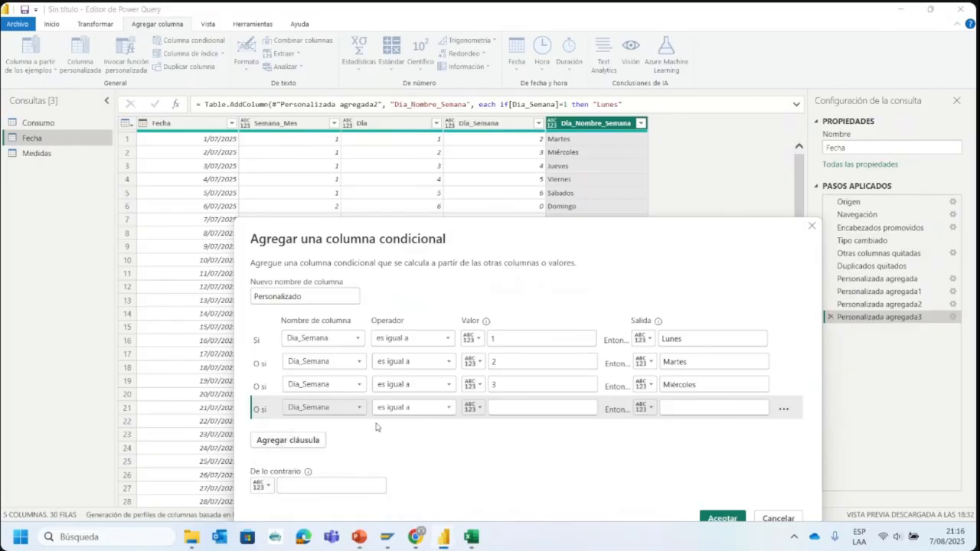
left_click(510, 408)
type("4")
left_click(678, 406)
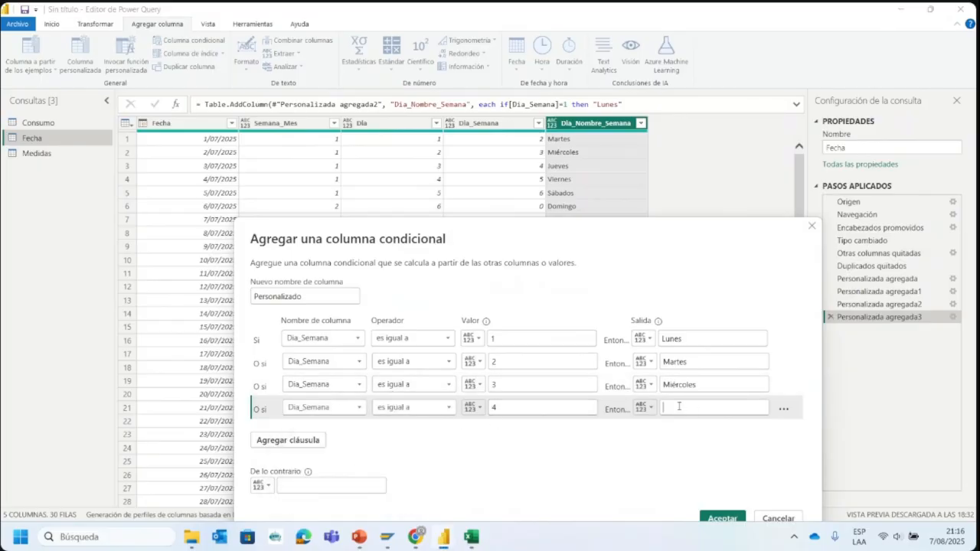
type("Jueves")
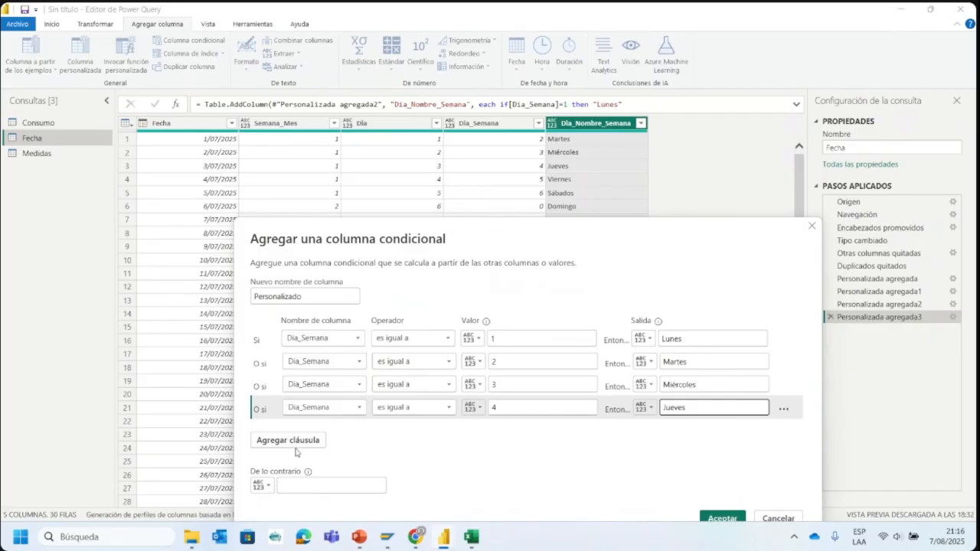
- Add a fifth clause to the conditional column returning Viernes when Dia_Semana equals 5
left_click(287, 443)
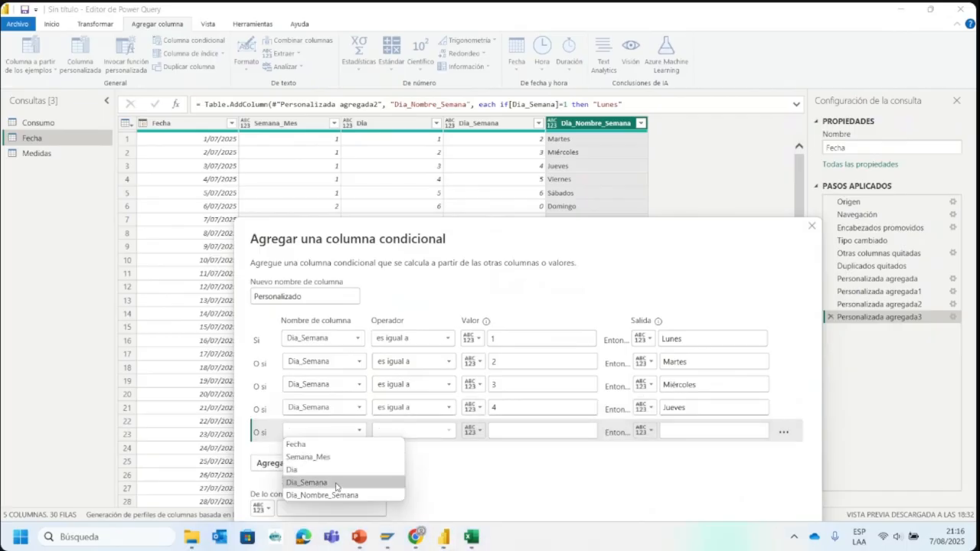
left_click(334, 483)
left_click(501, 429)
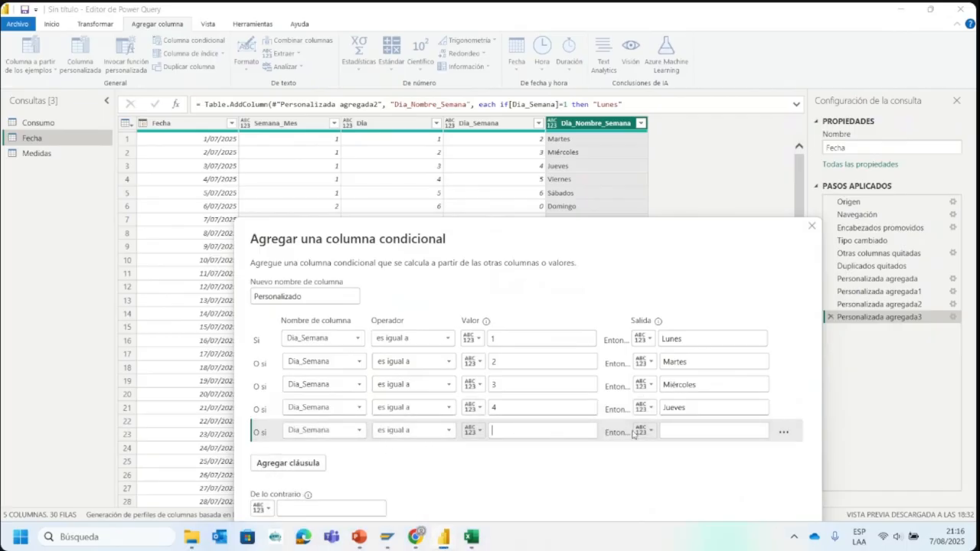
type("5")
left_click(697, 434)
type("Viernes")
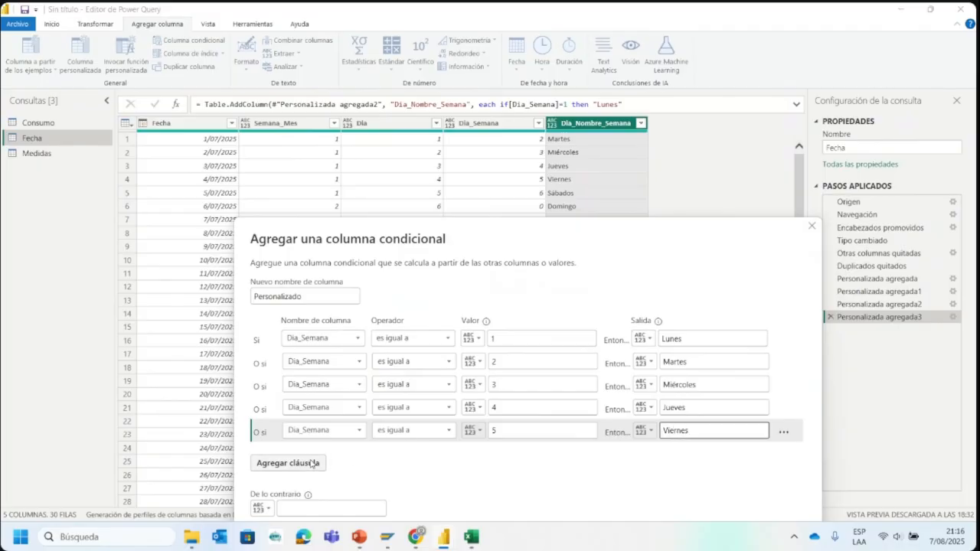
- Add a sixth clause to the conditional column returning Sábado when Dia_Semana equals 6
left_click(290, 463)
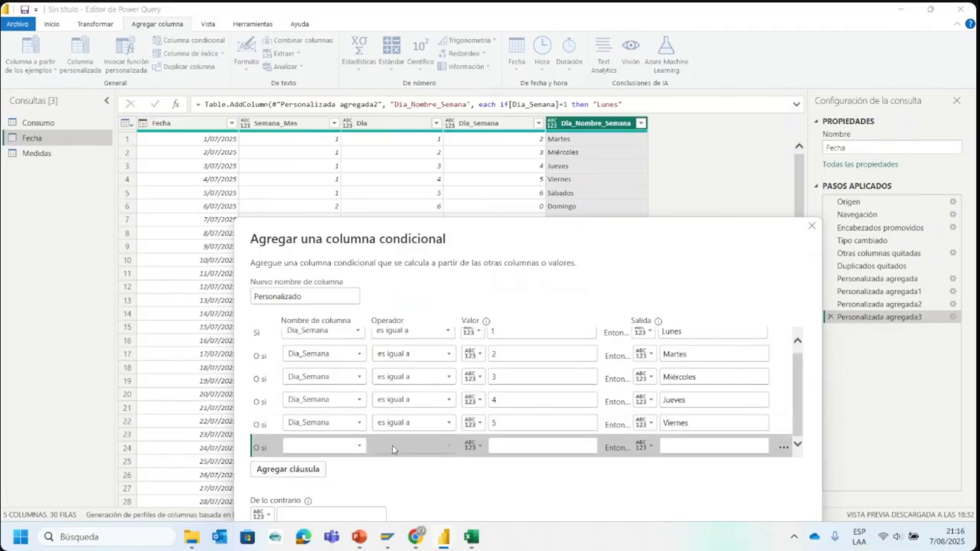
left_click(353, 447)
left_click(344, 498)
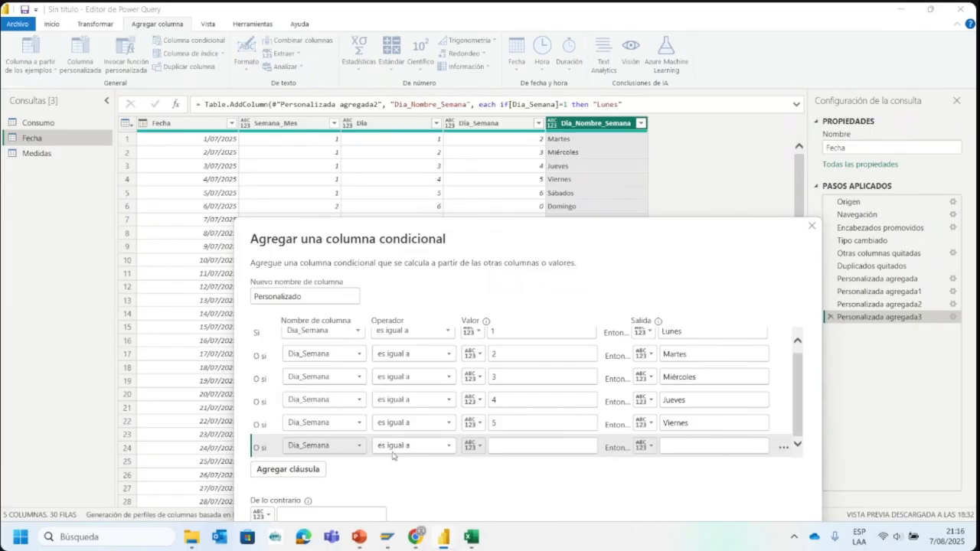
left_click(517, 448)
type("6")
left_click(698, 448)
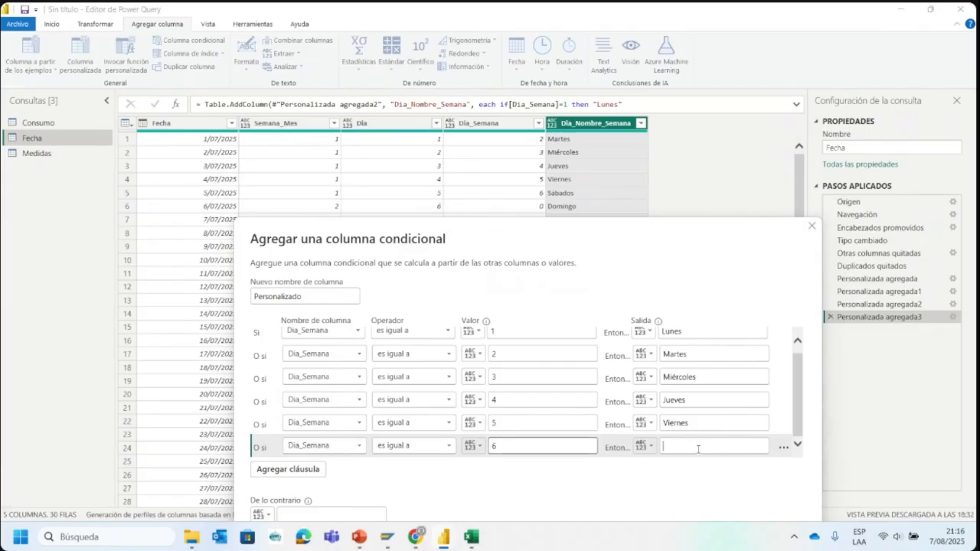
left_click(689, 454)
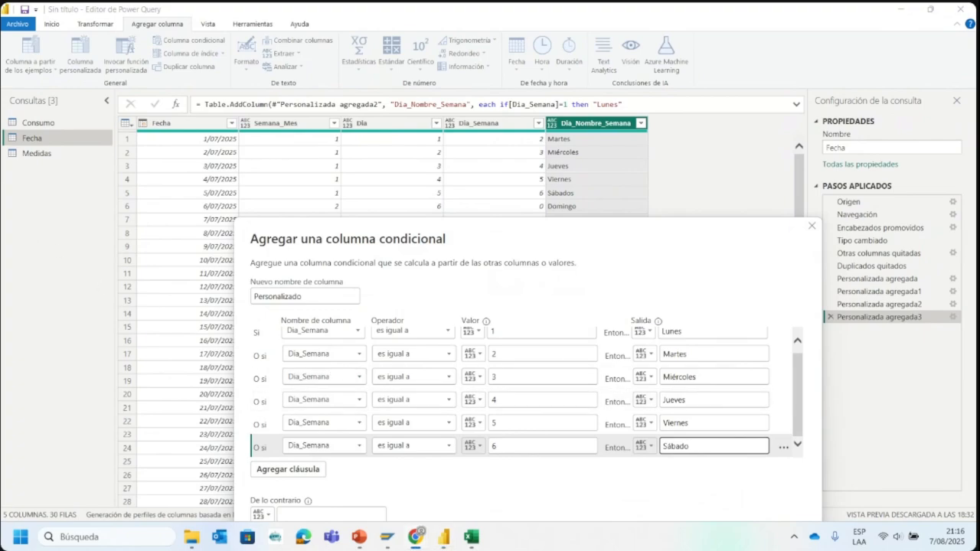
left_click(474, 462)
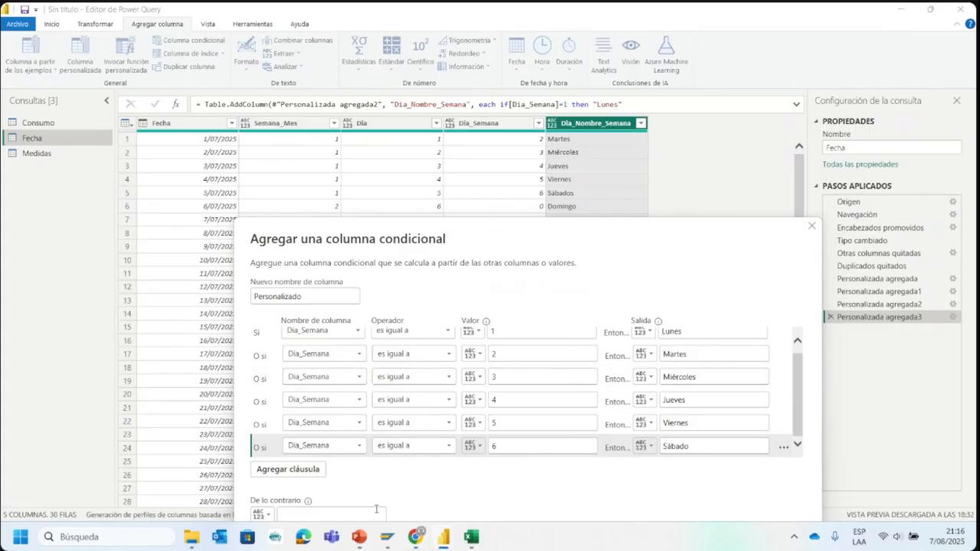
- Set Domingo as the conditional column's otherwise value and create the column with the default name Personalizado
left_click_drag(450, 238, 447, 163)
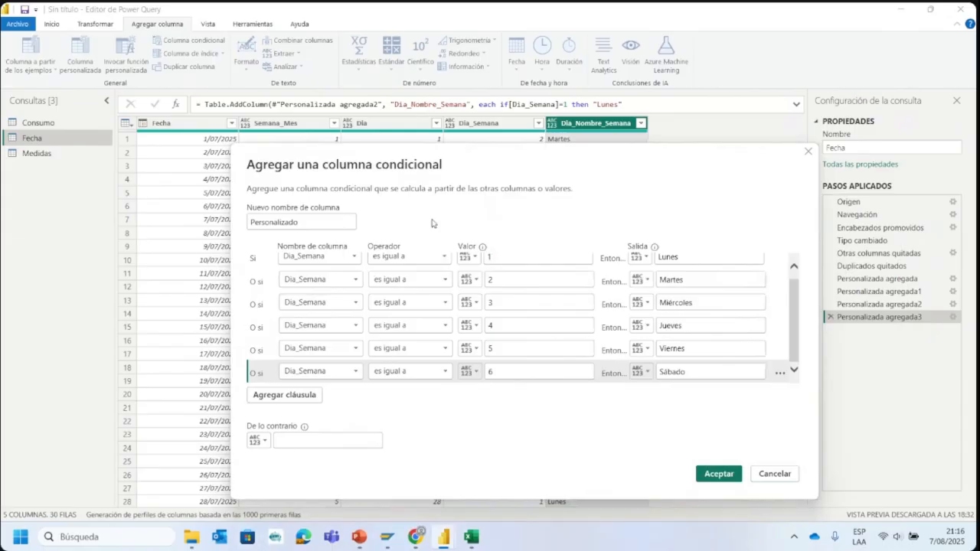
left_click(346, 444)
type("Domingo")
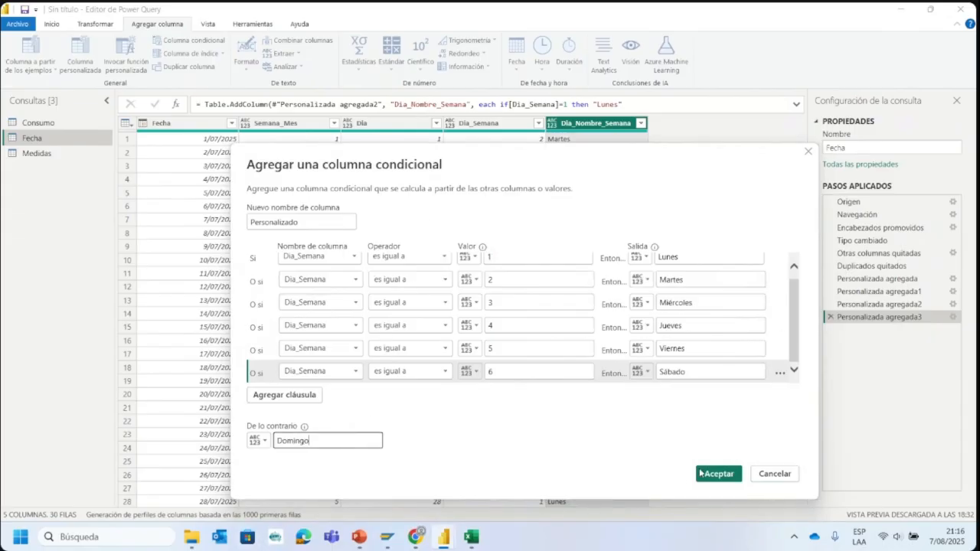
left_click(717, 473)
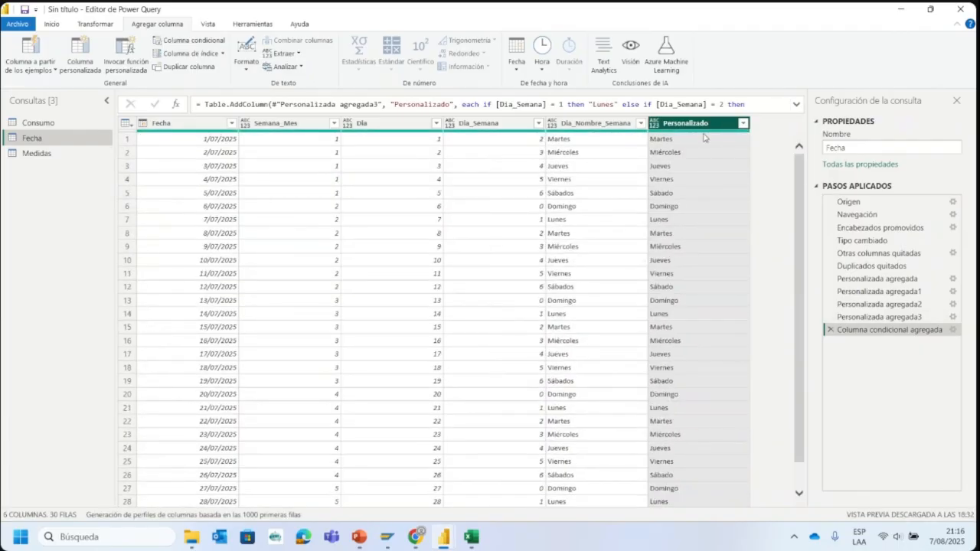
- Open the settings of the Personalizada agregada3 step, review the Dia_Nombre_Semana clauses, and close them without changes
left_click(593, 125)
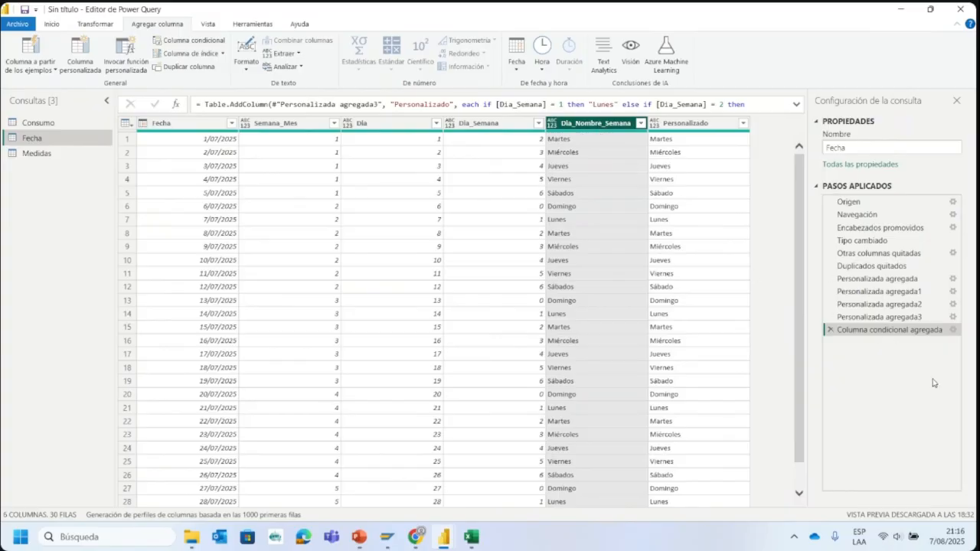
left_click(890, 316)
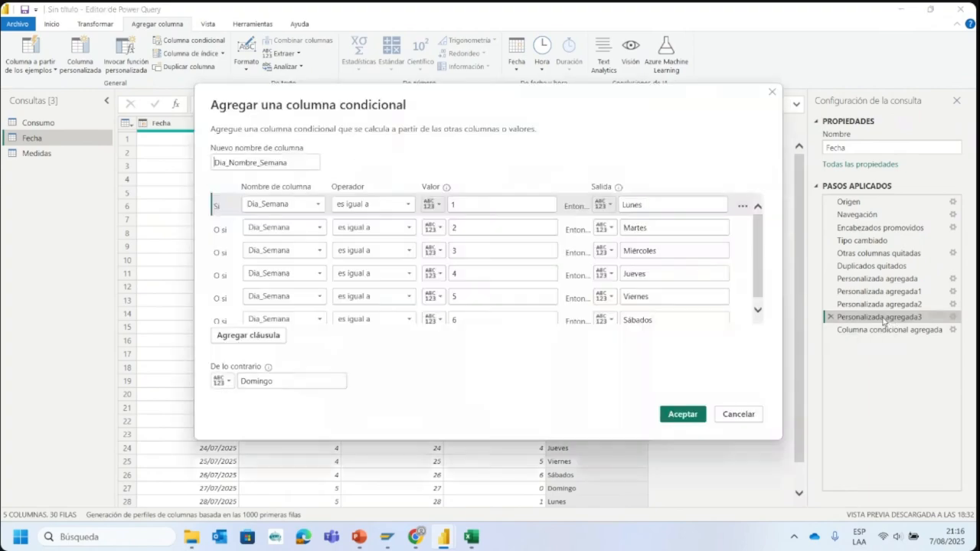
scroll(414, 245, "down", 1)
scroll(388, 268, "up", 1)
scroll(413, 264, "down", 1)
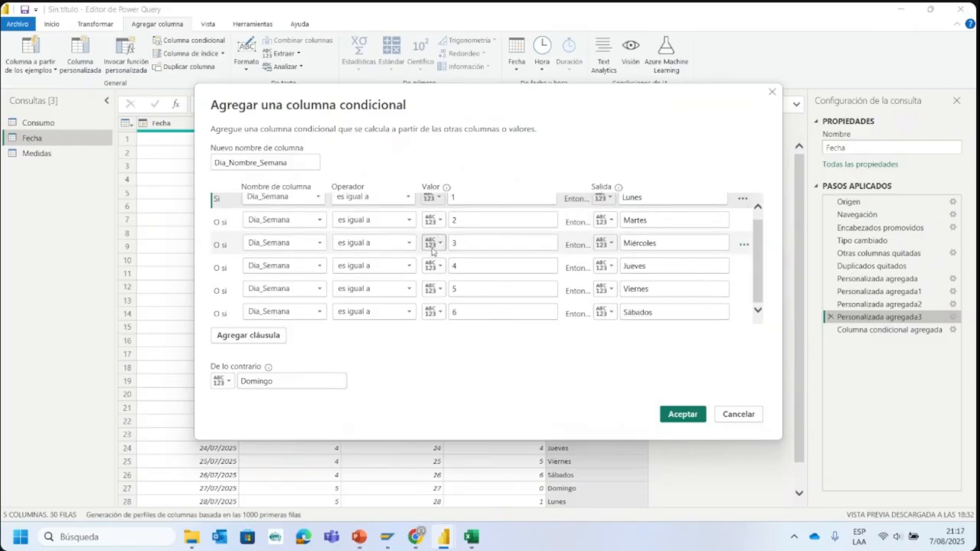
scroll(505, 263, "up", 1)
left_click(772, 92)
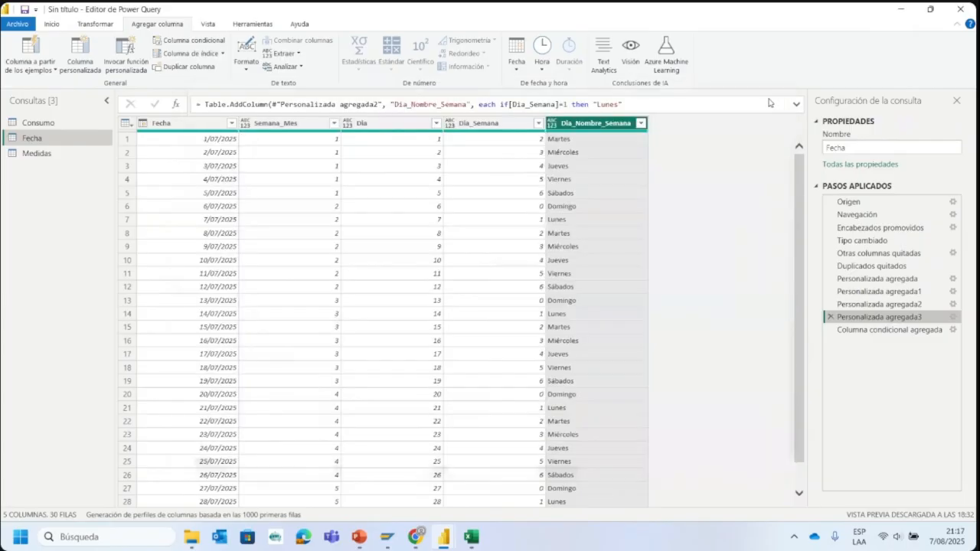
- Open the settings of the Columna condicional agregada step, review its clauses, and close them without changes
left_click(888, 329)
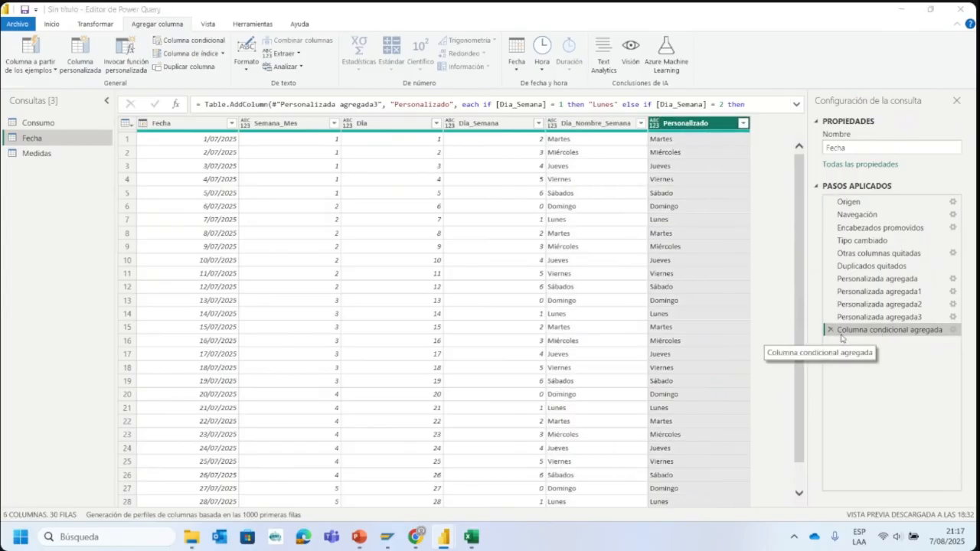
double_click(902, 332)
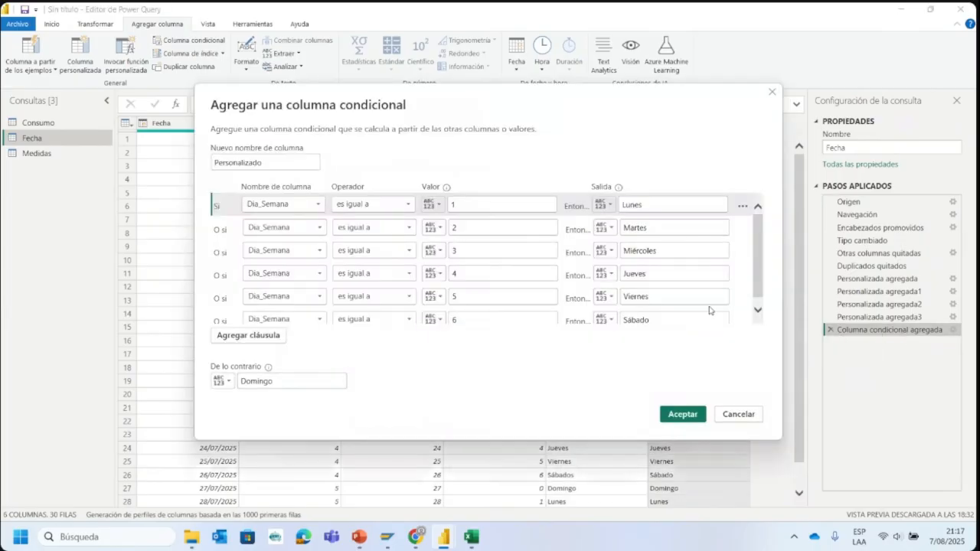
scroll(739, 230, "down", 1)
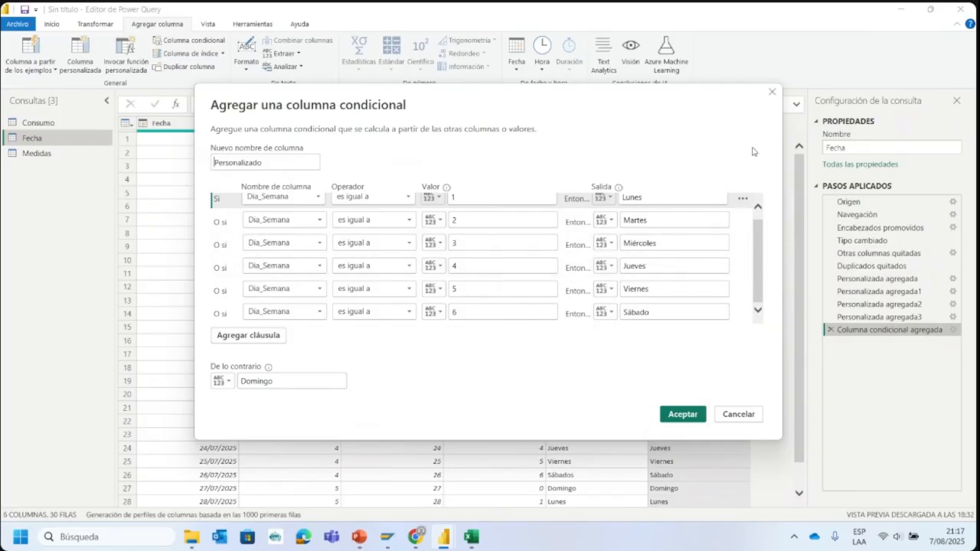
left_click(773, 93)
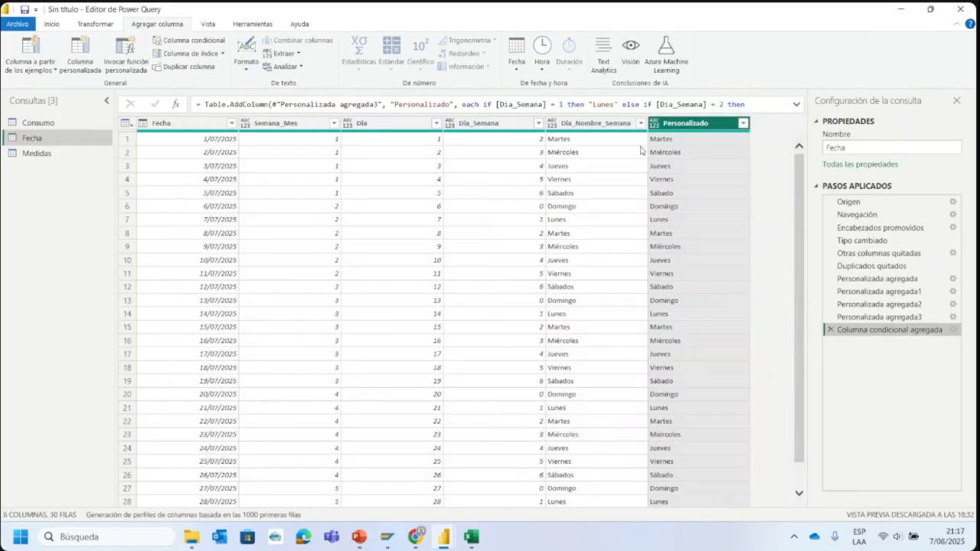
- Remove the Personalizado column from the Fecha query, leaving Dia_Nombre_Semana in place
left_click(612, 124)
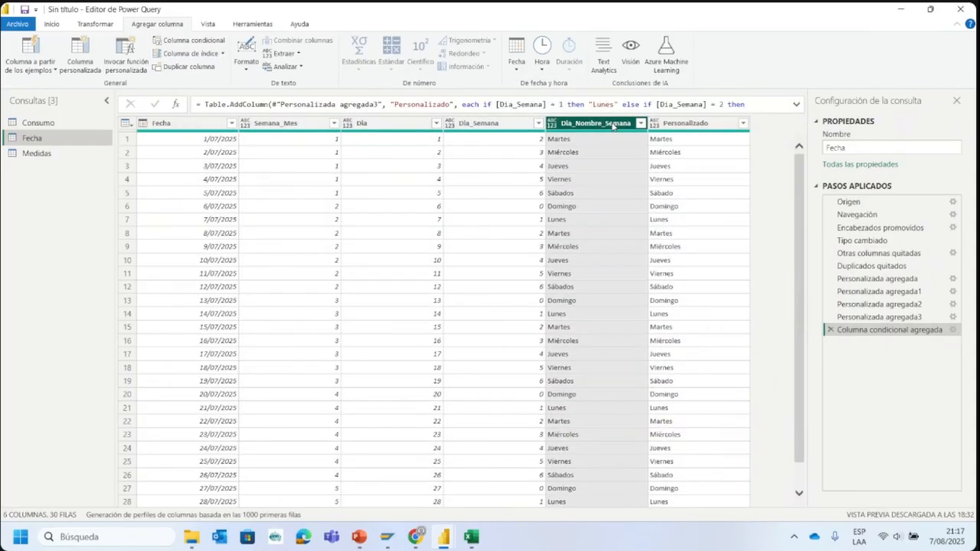
left_click(655, 126)
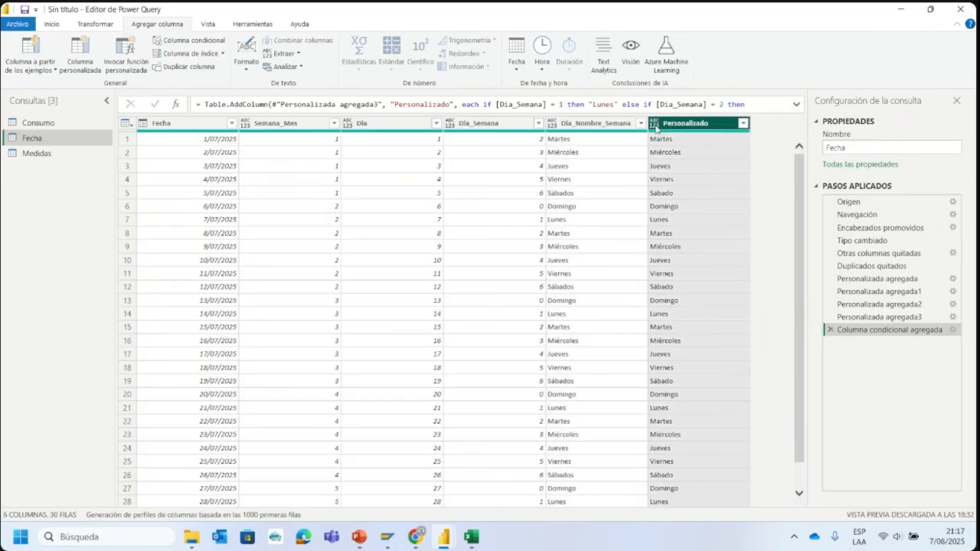
right_click(663, 128)
left_click(683, 150)
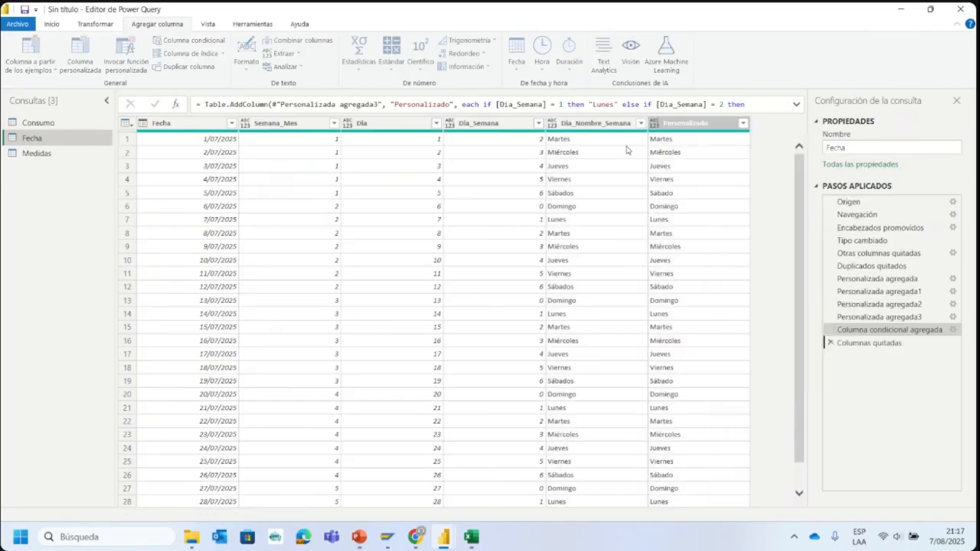
- Delete the Columnas quitadas and Columna condicional agregada steps from the Fecha query
left_click(829, 343)
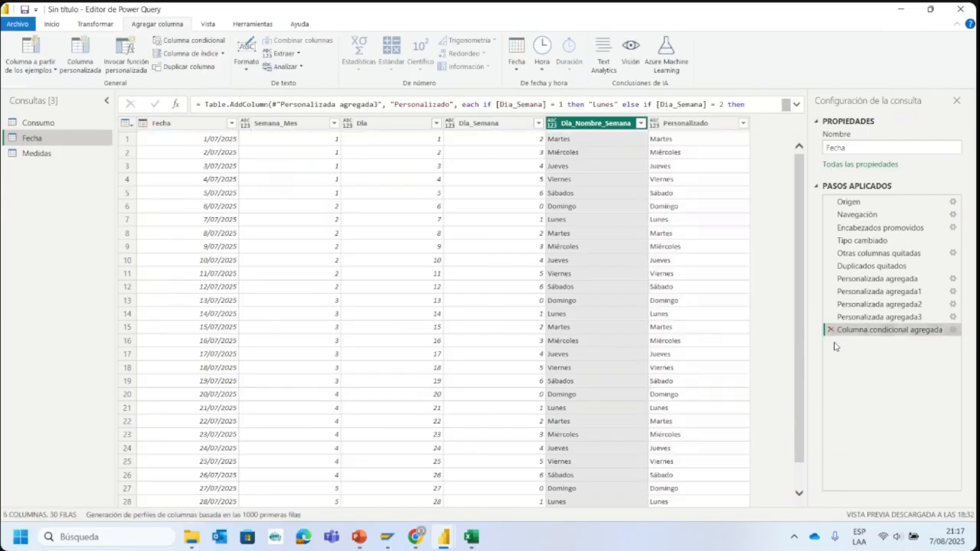
left_click(829, 331)
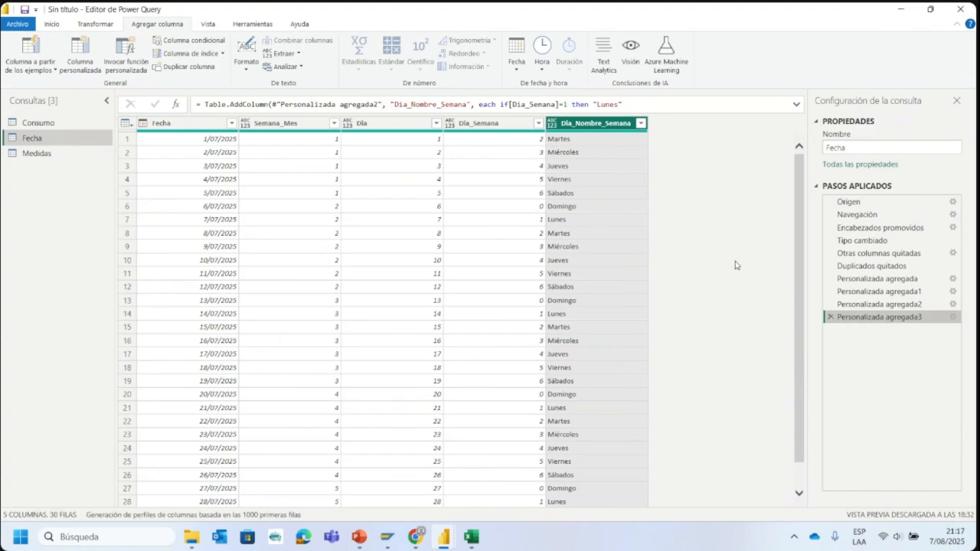
- Review the Dia_Nombre_Semana rows of the Fecha query and apply the query changes to the report
scroll(595, 186, "down", 1)
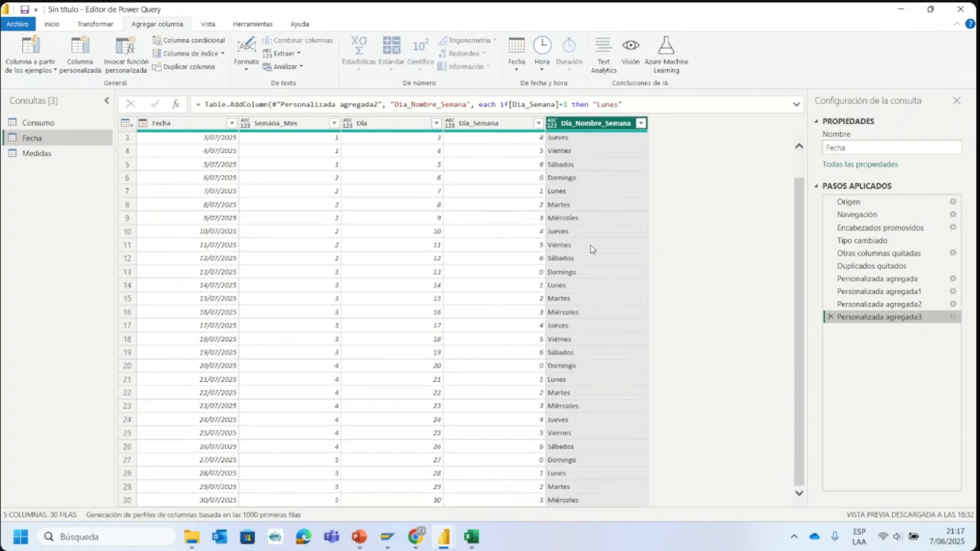
scroll(597, 261, "up", 1)
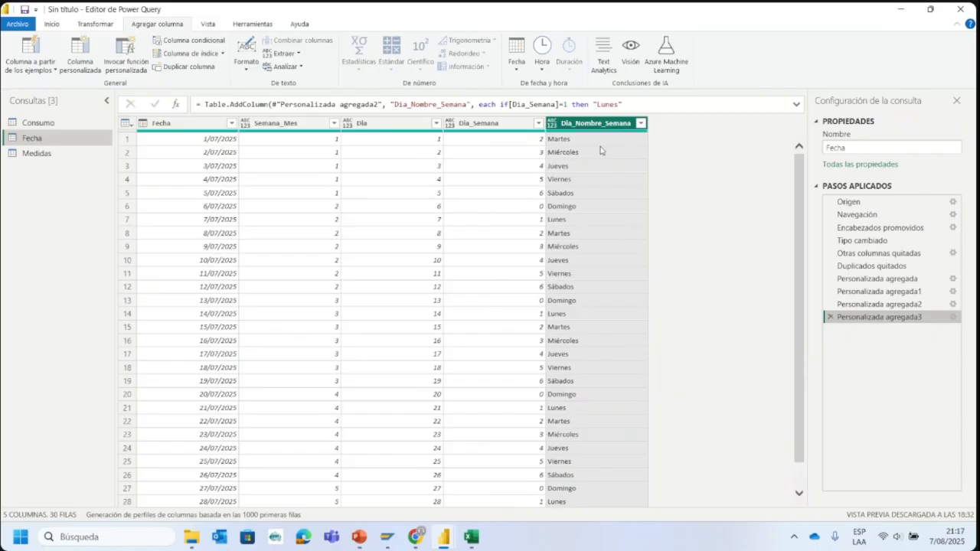
left_click(61, 26)
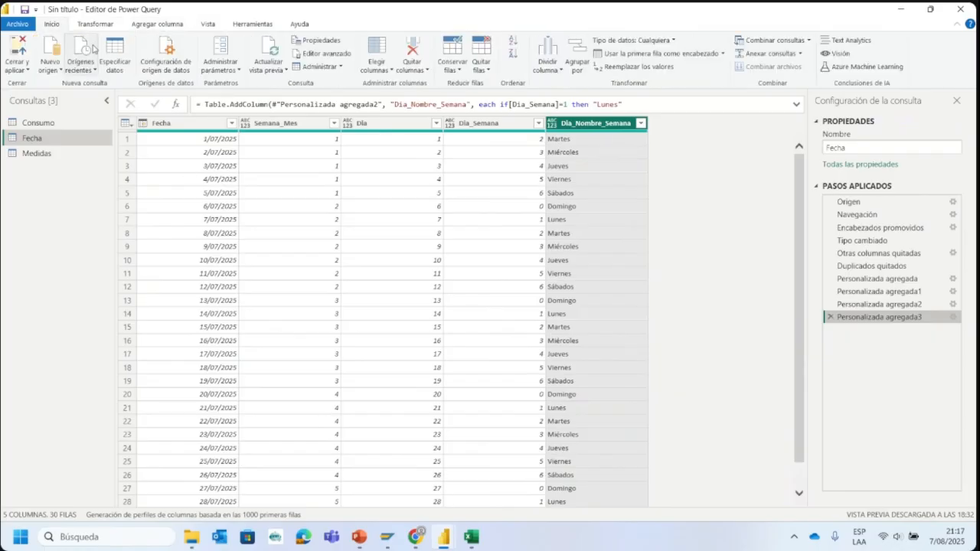
left_click(21, 50)
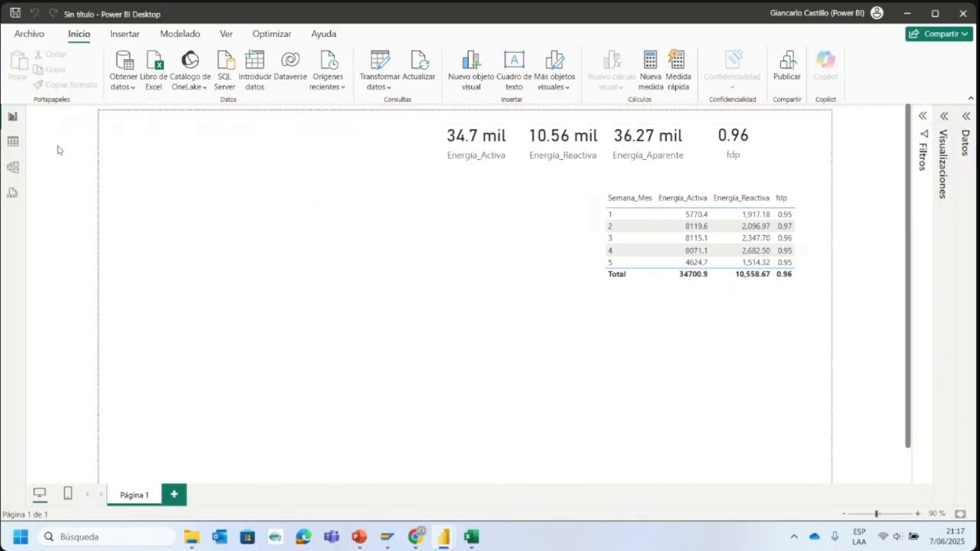
- Insert a clustered column chart below the Semana_Mes table and increase its height
left_click(964, 119)
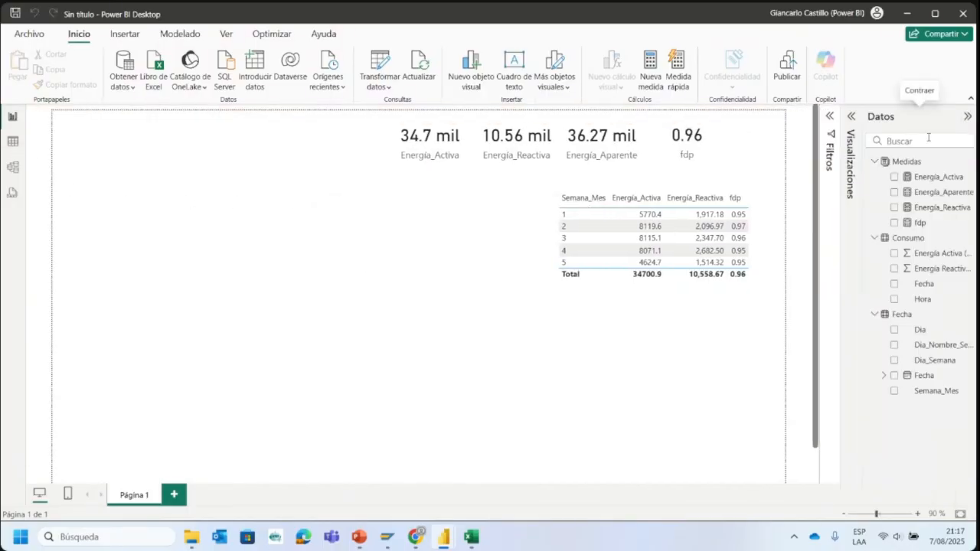
left_click(828, 123)
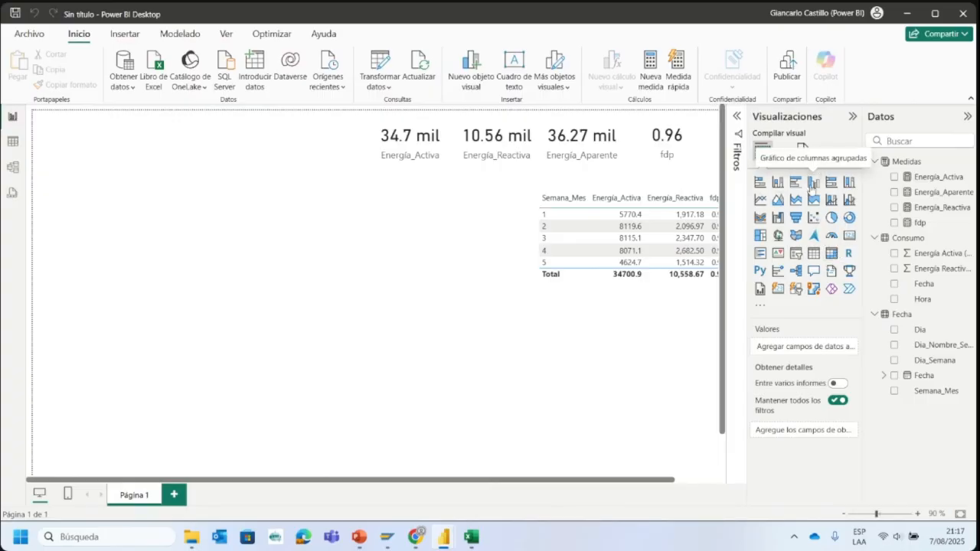
left_click(811, 183)
left_click_drag(170, 260, 654, 378)
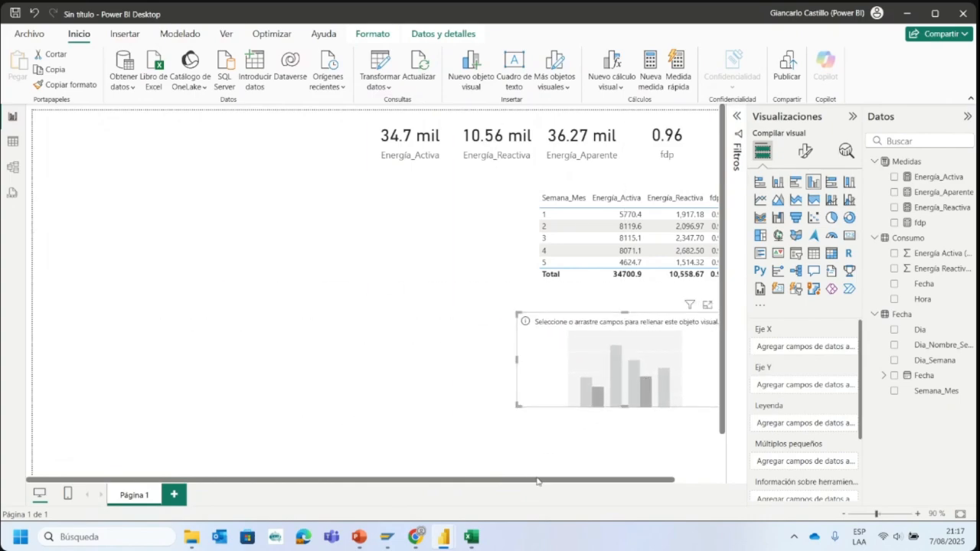
left_click_drag(537, 480, 581, 481)
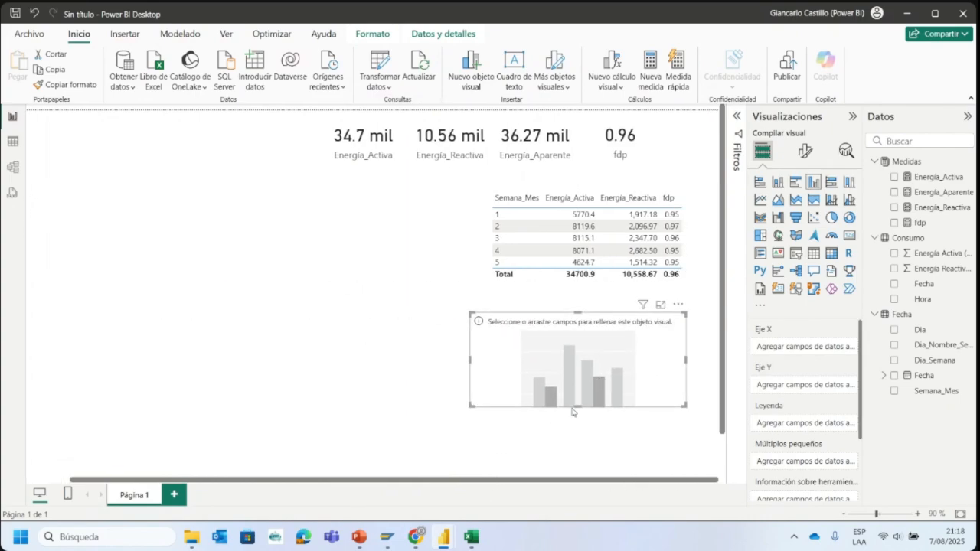
left_click_drag(578, 406, 433, 505)
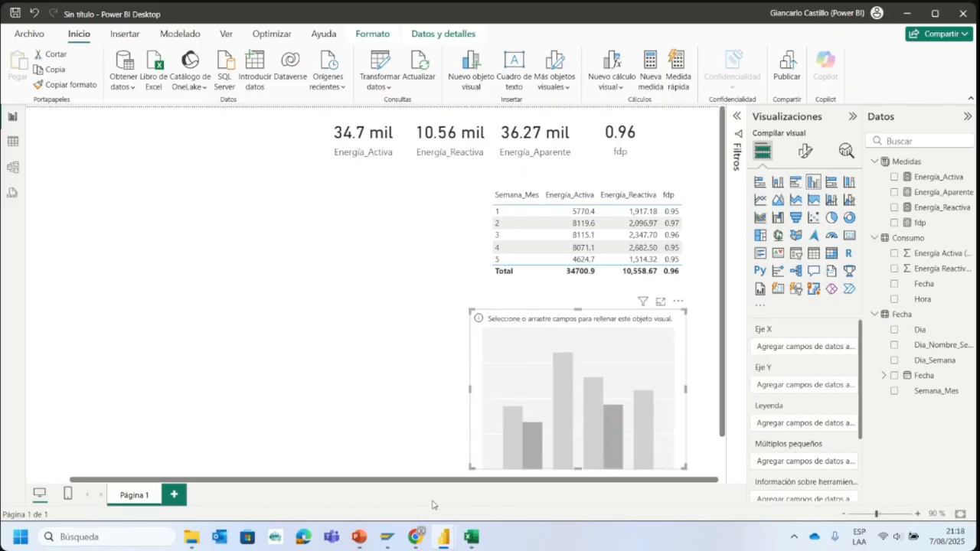
- Switch to the Dashboard Consumo Mensual report and examine its Consumo por Días chart as a reference
mouse_move(440, 536)
left_click(365, 468)
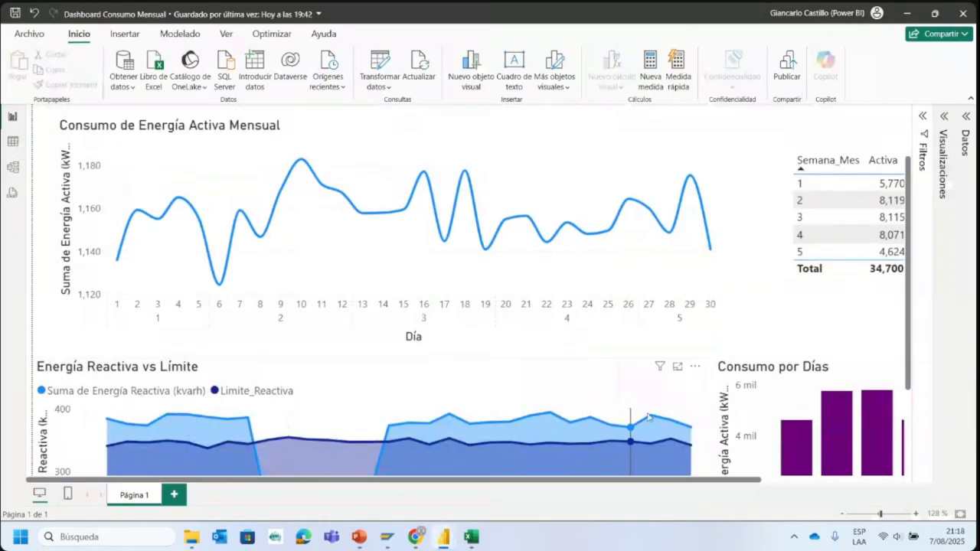
left_click_drag(602, 484, 814, 484)
scroll(759, 357, "down", 3)
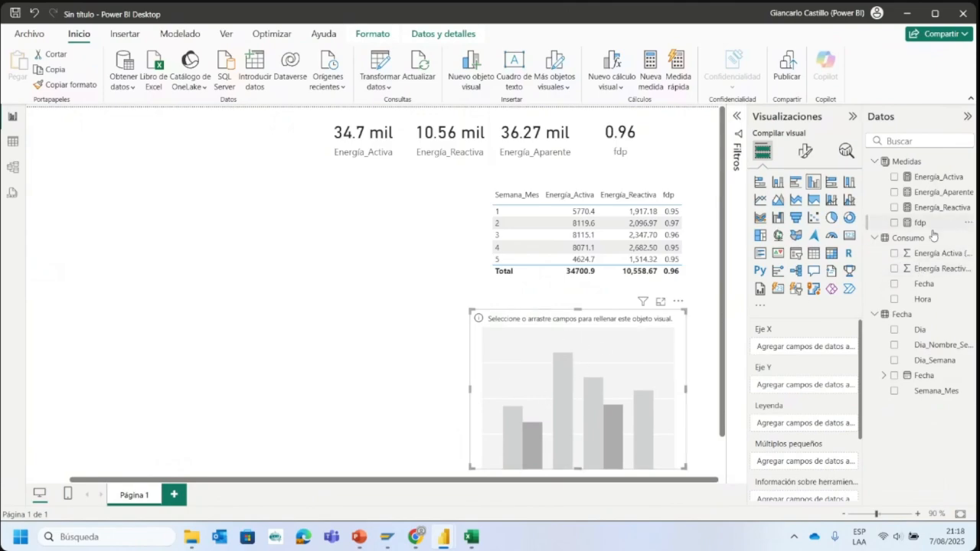
- Plot the Energía_Activa measure on the new chart's Y axis by Dia_Nombre_Semana on its X axis
left_click_drag(934, 255, 815, 387)
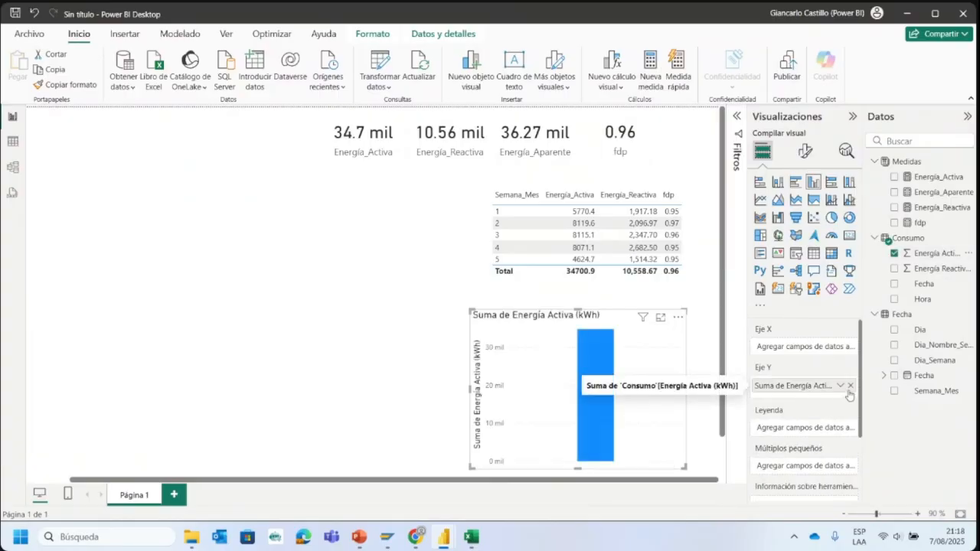
left_click(850, 386)
left_click_drag(931, 181, 807, 385)
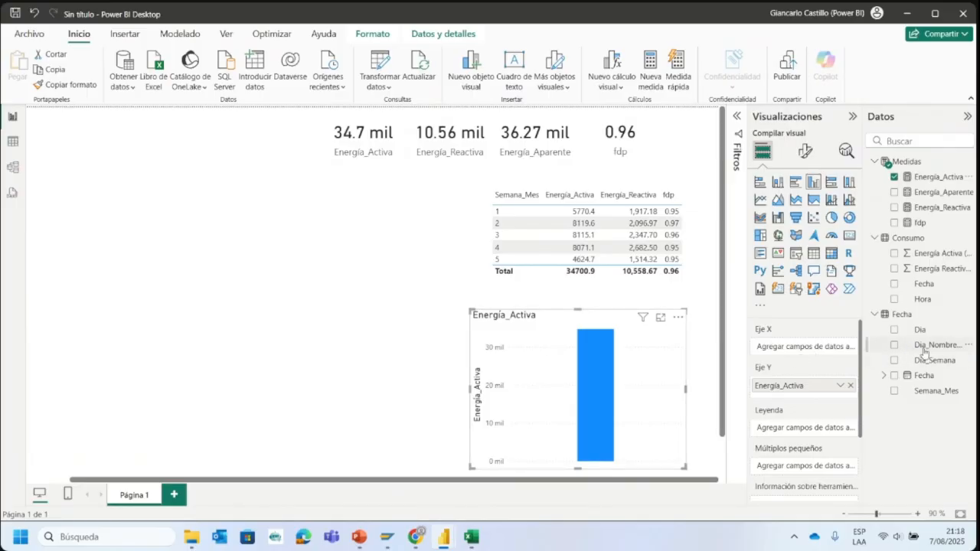
left_click_drag(863, 300, 818, 308)
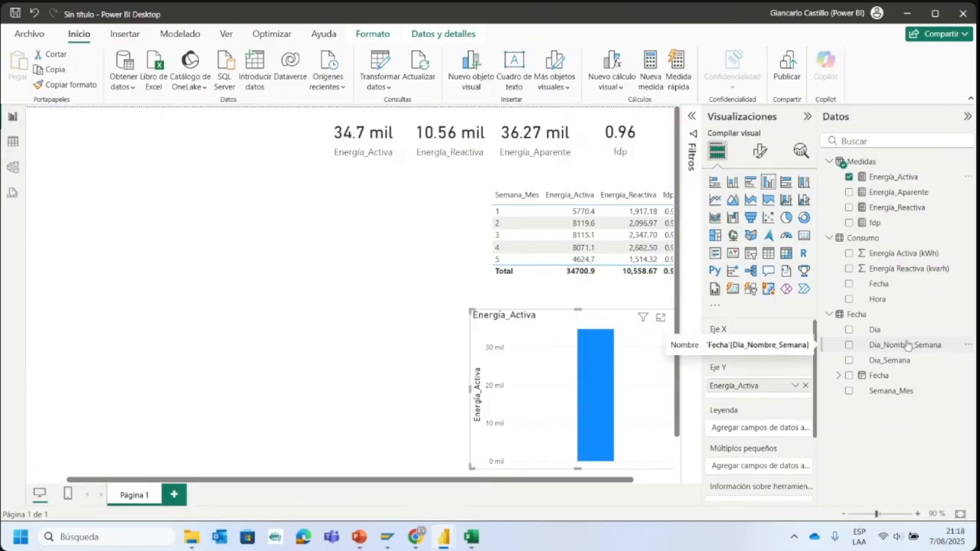
left_click_drag(908, 345, 750, 348)
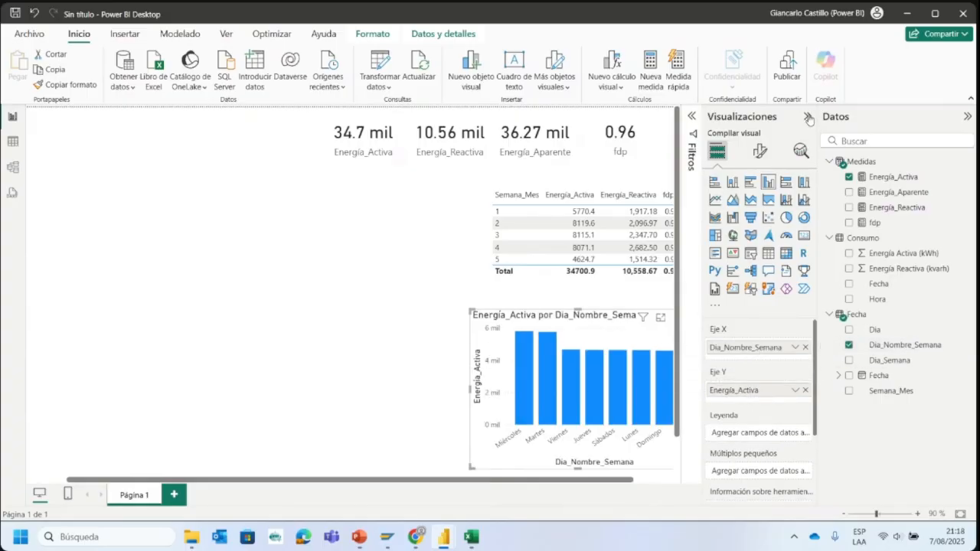
left_click(809, 119)
left_click(963, 117)
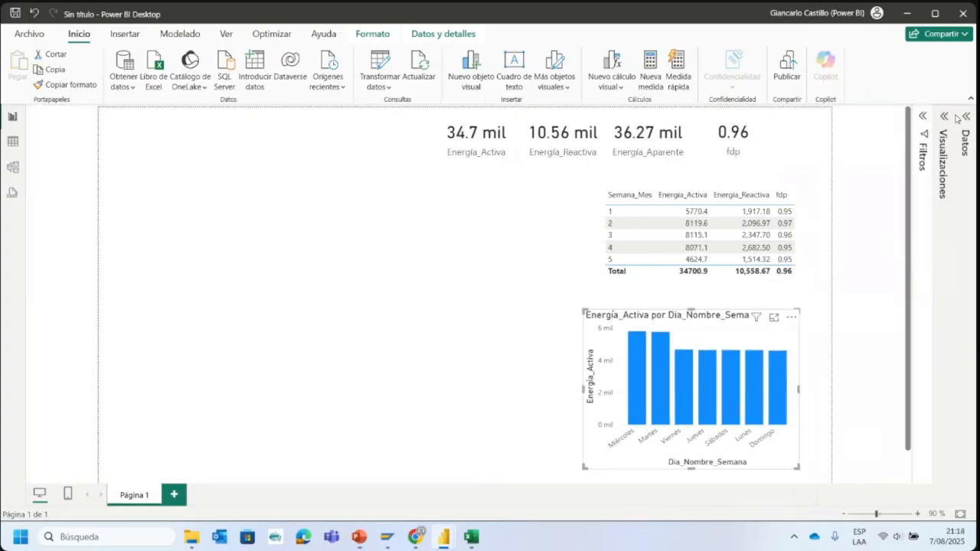
- Change the column color of the Energía_Activa por Dia_Nombre_Semana chart to purple
left_click(883, 513)
left_click_drag(657, 480, 894, 480)
scroll(755, 360, "down", 3)
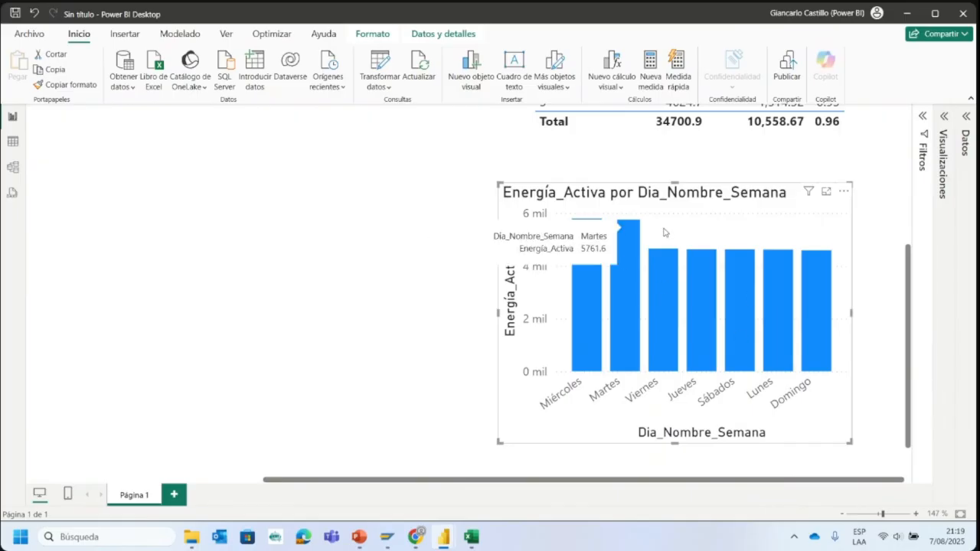
left_click(946, 118)
left_click(897, 151)
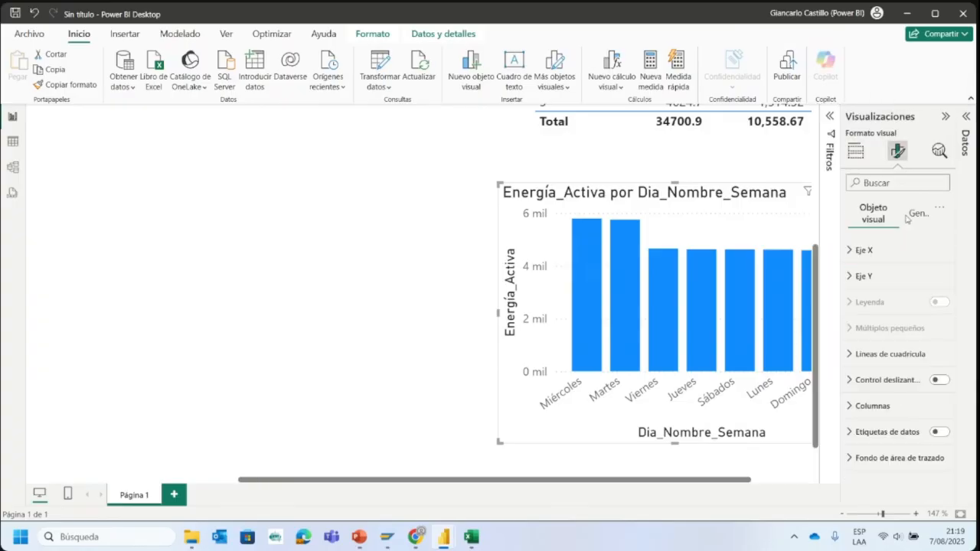
left_click(908, 213)
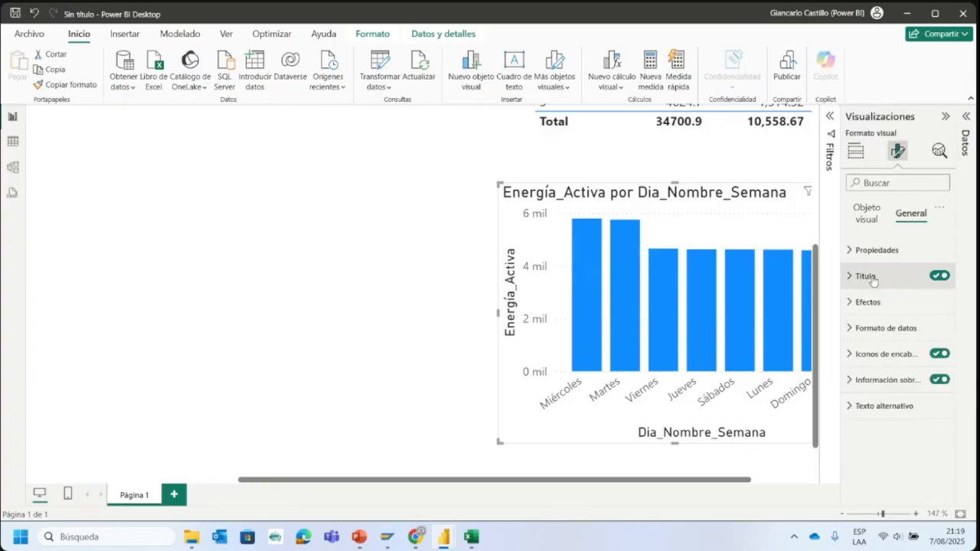
left_click(855, 151)
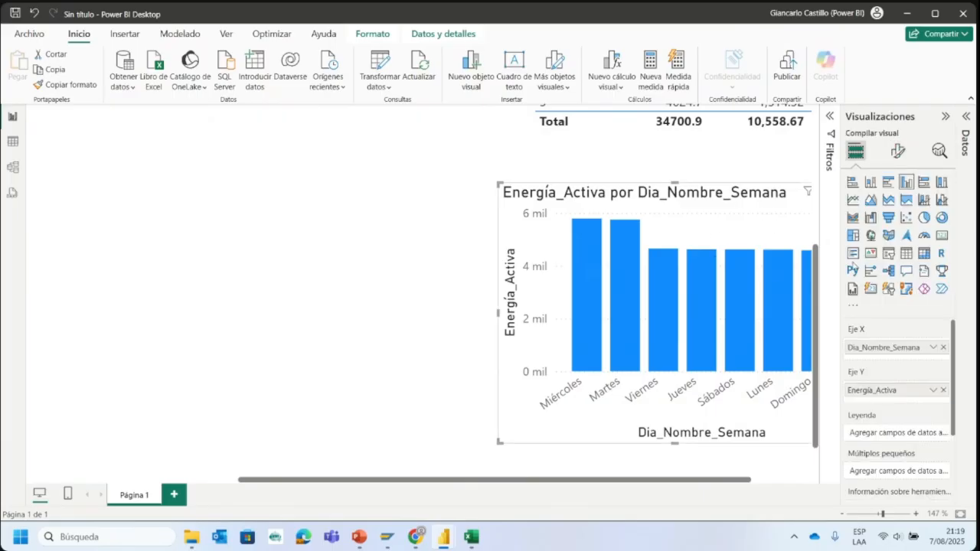
left_click(897, 151)
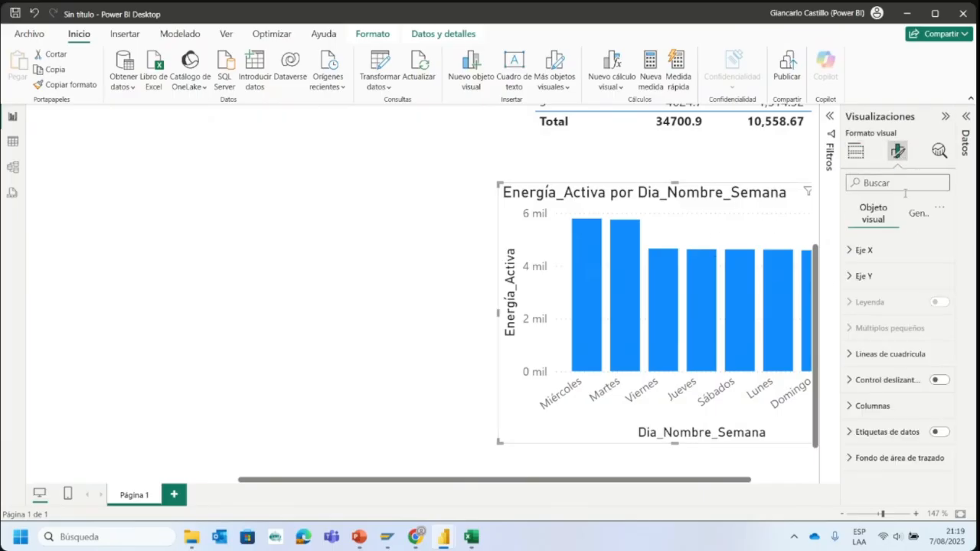
left_click(875, 406)
scroll(895, 367, "down", 5)
left_click(881, 343)
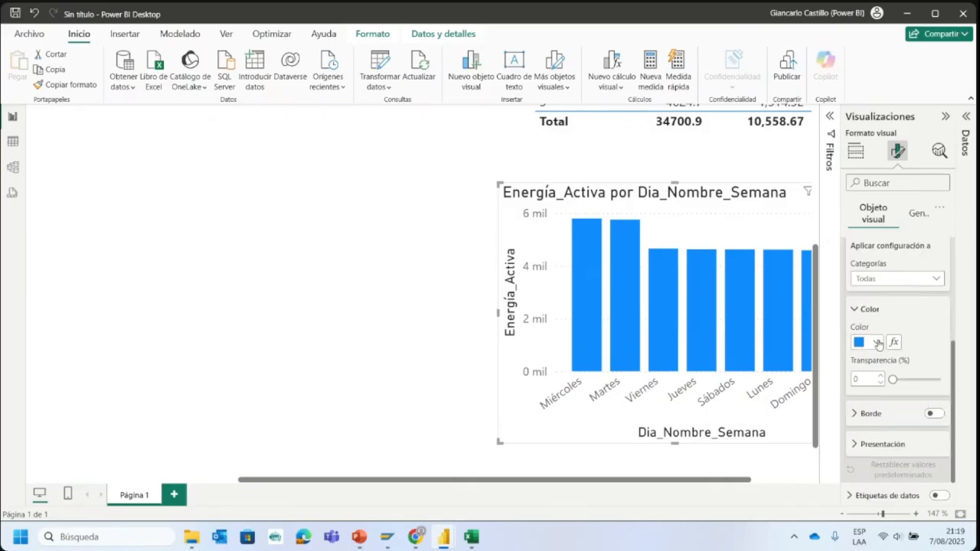
left_click(911, 292)
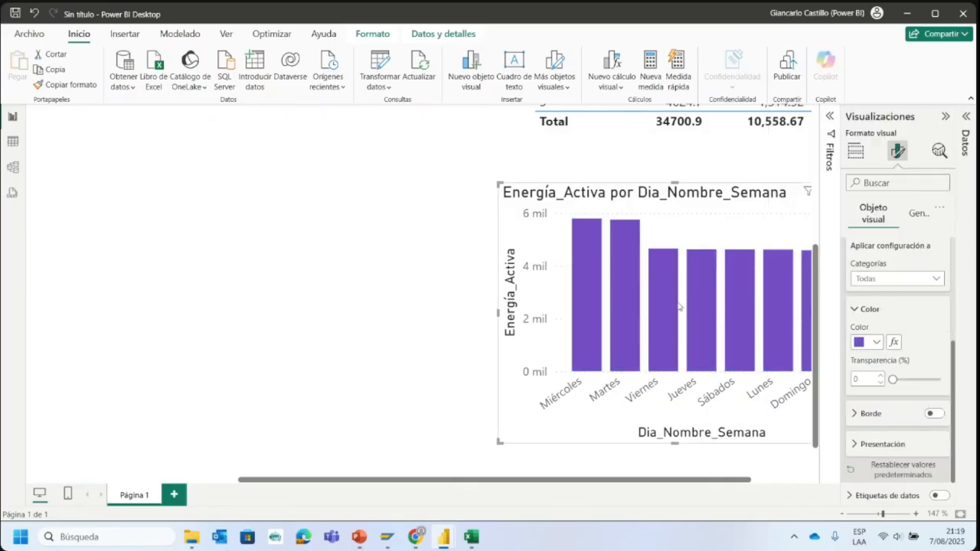
left_click(945, 116)
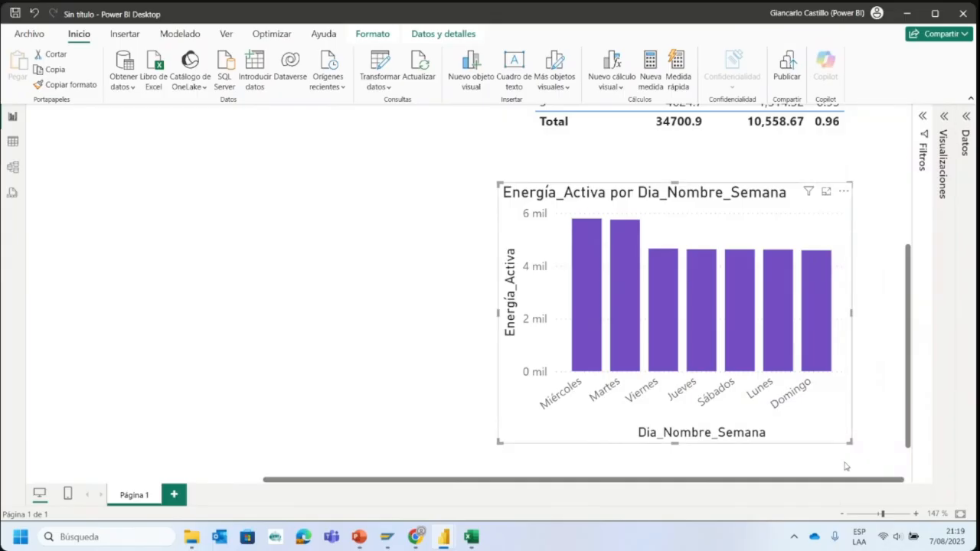
left_click(878, 514)
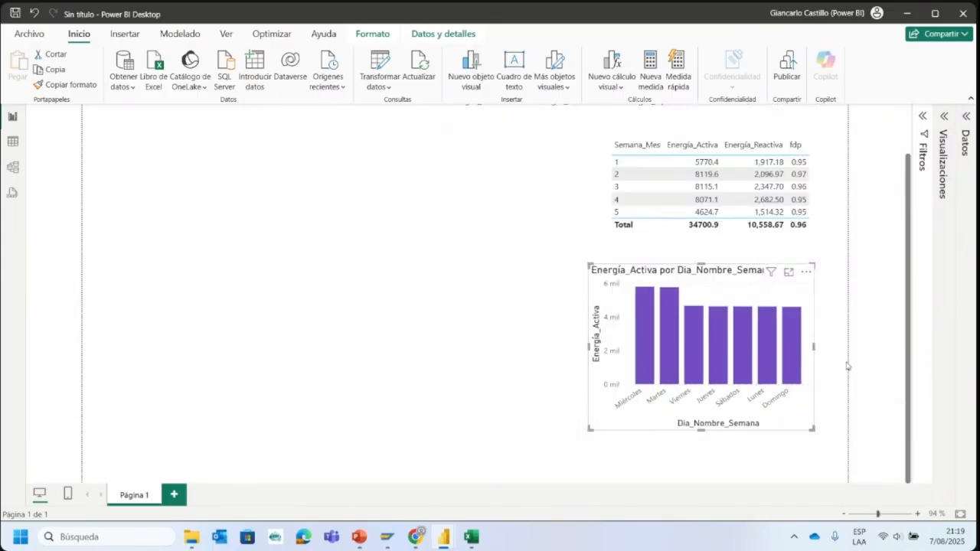
left_click(865, 346)
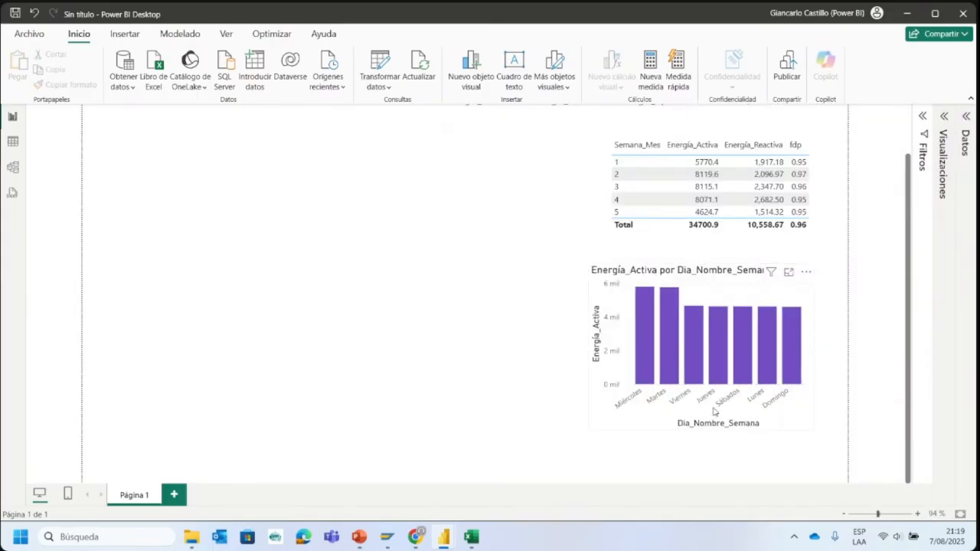
left_click(880, 514)
left_click_drag(756, 480, 868, 480)
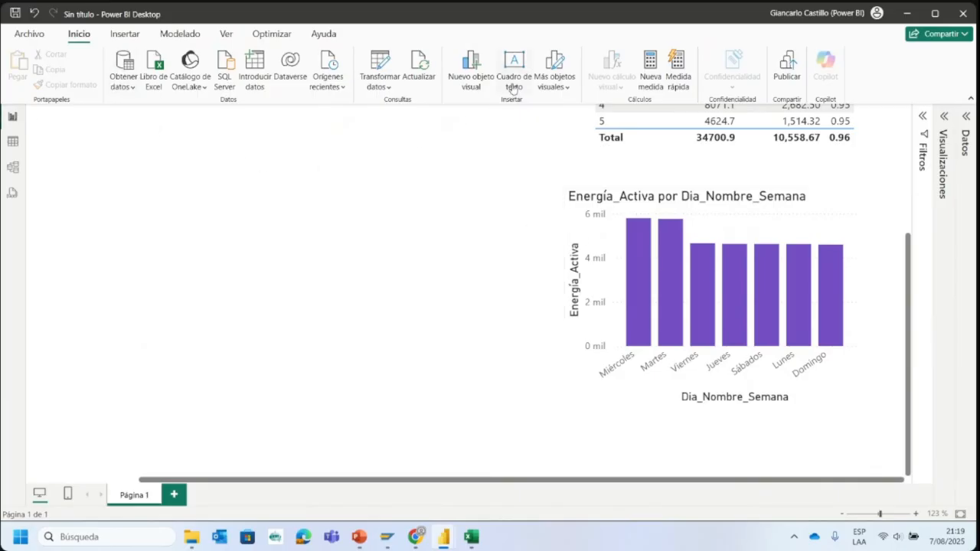
- Start a manually entered table named Dias and rename its first column Dias
left_click(252, 79)
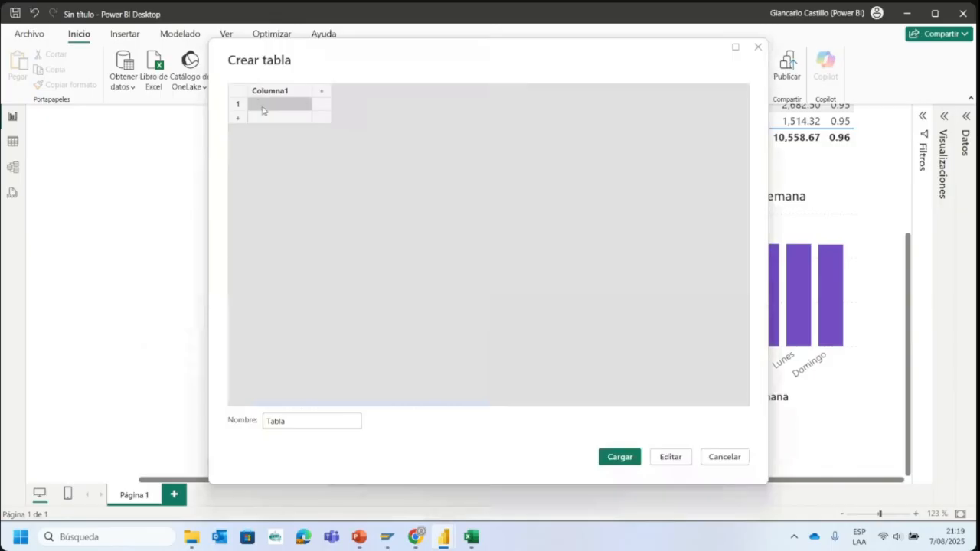
double_click(304, 419)
type("Dias")
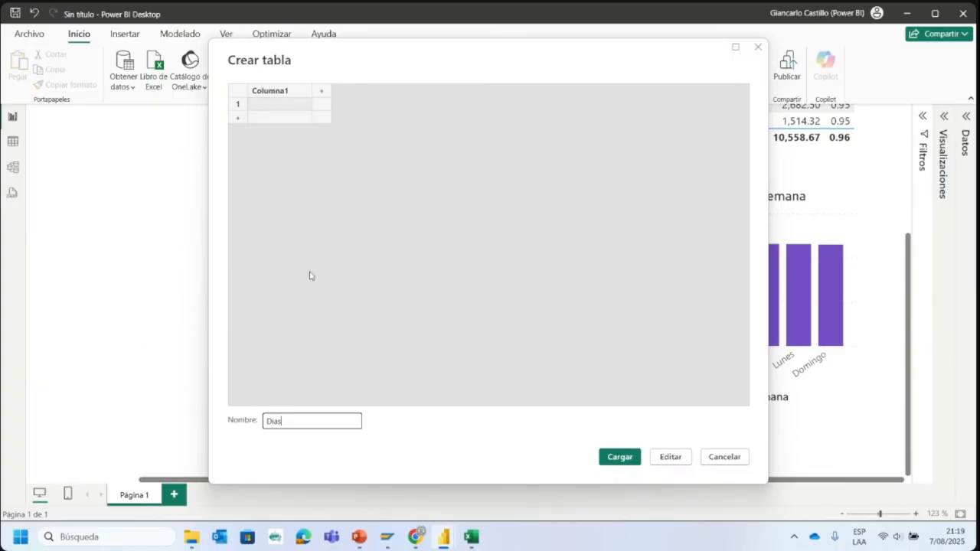
double_click(272, 92)
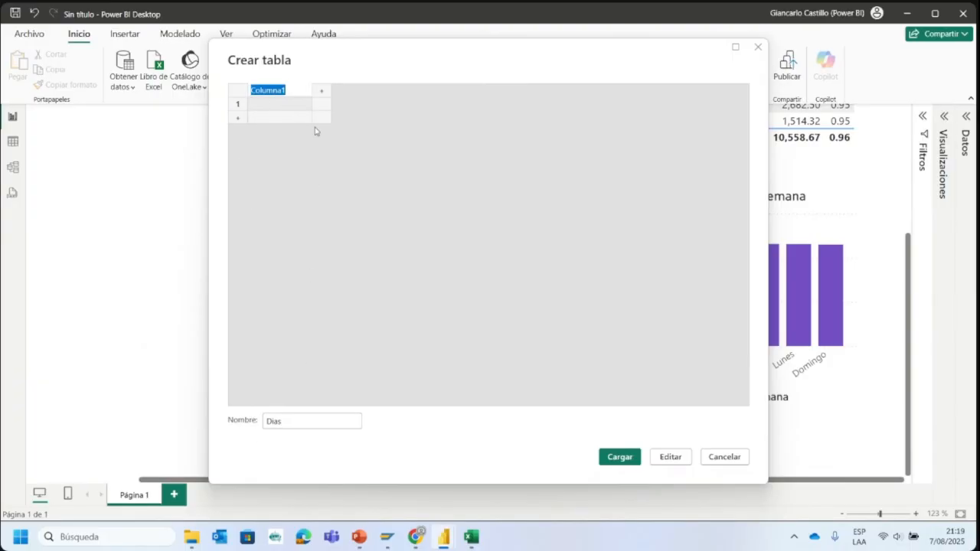
type("Dias")
- Fill the first four rows of the Dias column with Lunes, Martes, Miércoles and Jueves
left_click(291, 108)
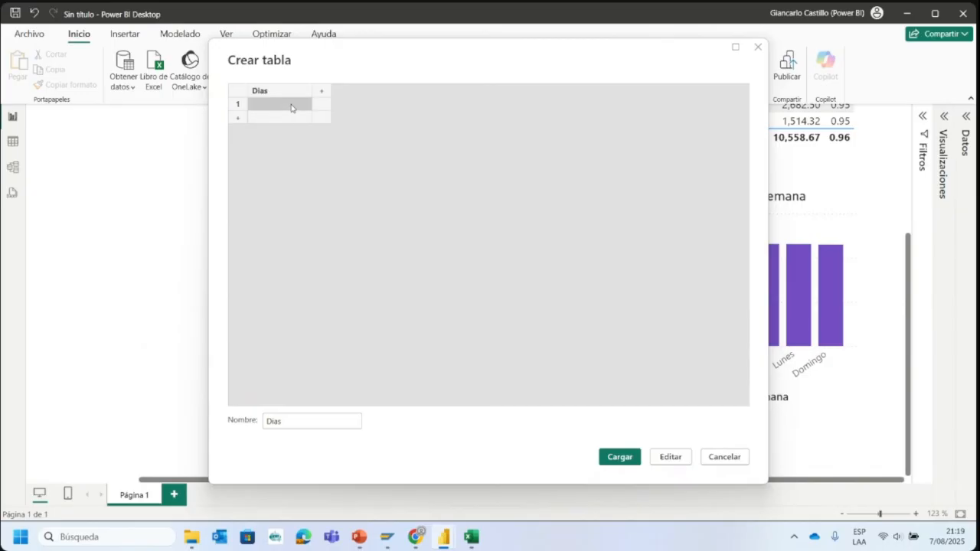
type("Lunes")
left_click(283, 118)
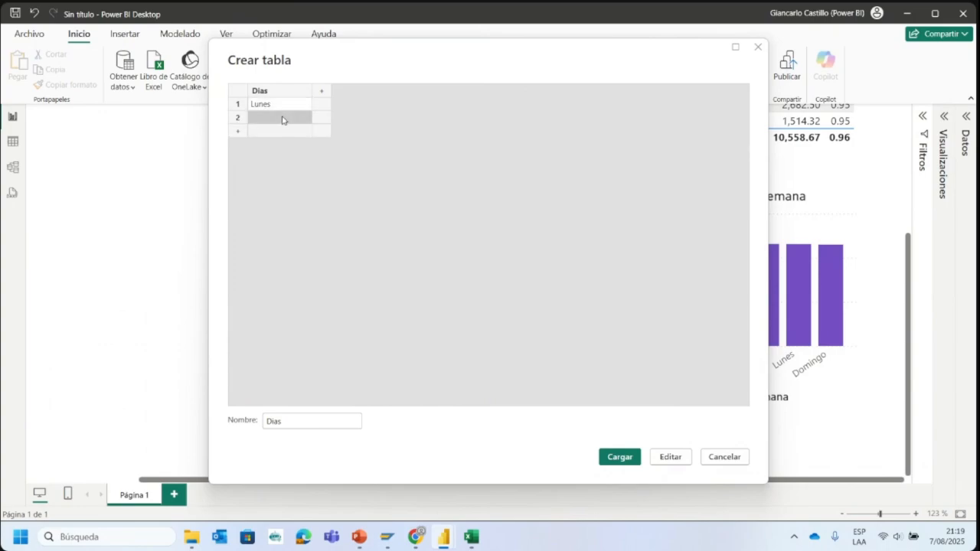
type("Martes")
left_click(286, 132)
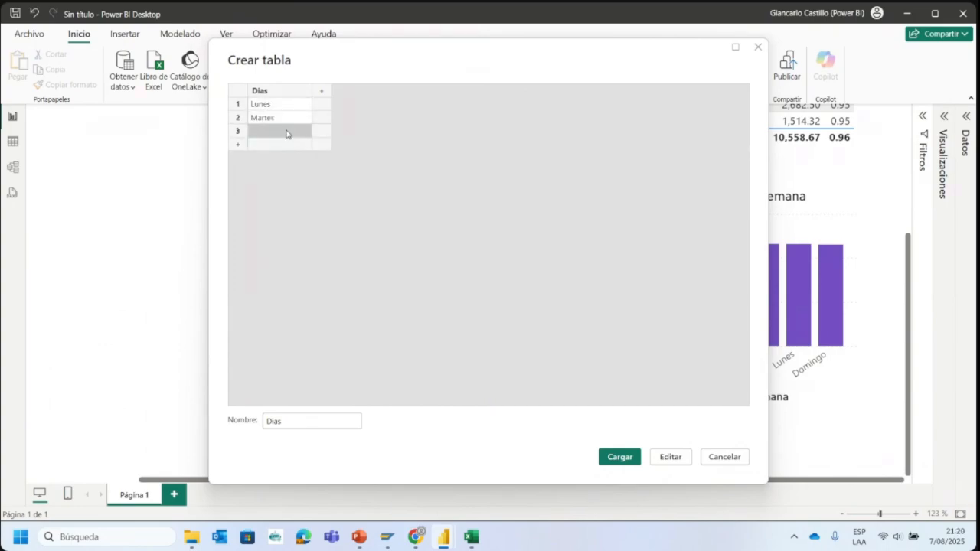
type("Miércoles")
left_click(302, 146)
type("Jueves")
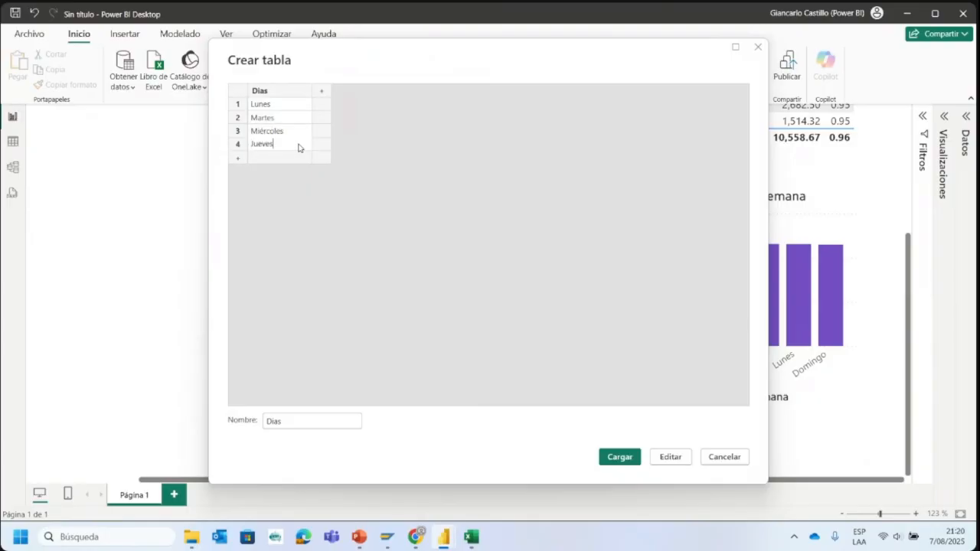
- Complete the Dias column with Viernes, Sábado and Domingo in rows 5 to 7
left_click(285, 159)
type("Sábado")
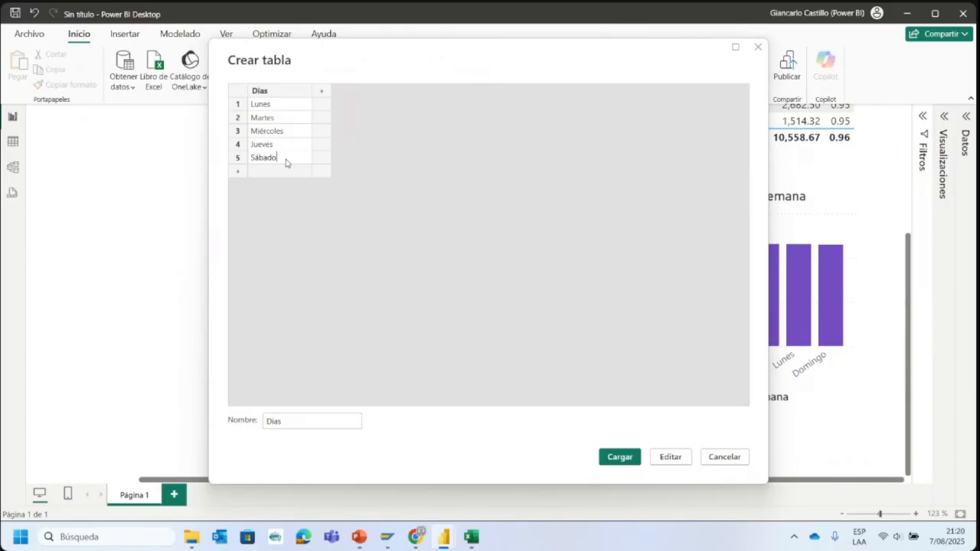
left_click(255, 172)
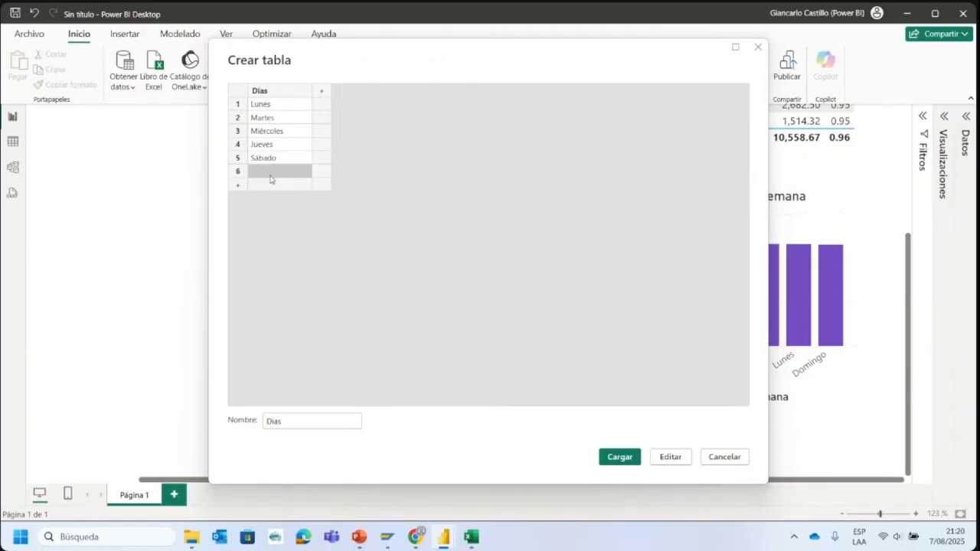
left_click(284, 162)
type("Viernes")
left_click(277, 173)
left_click(277, 174)
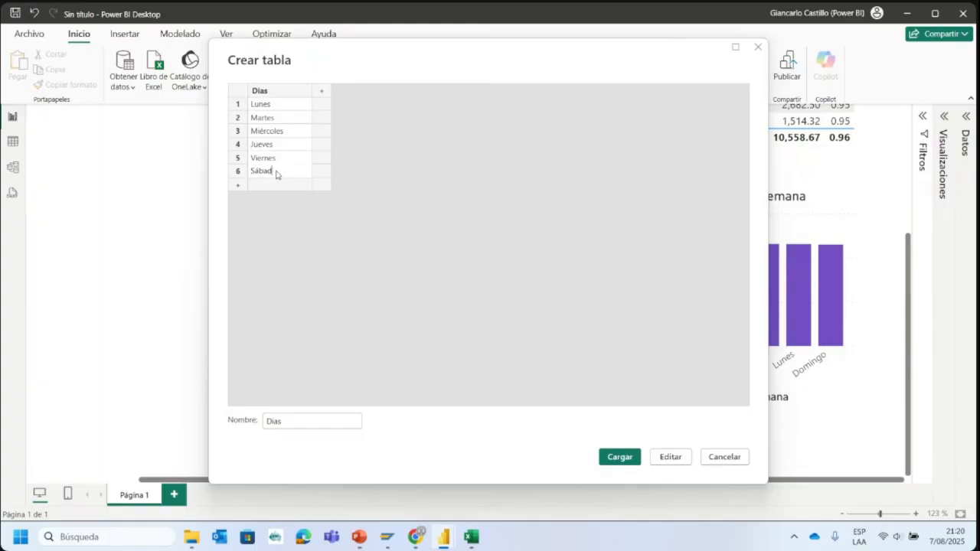
left_click(277, 183)
type("Domingo")
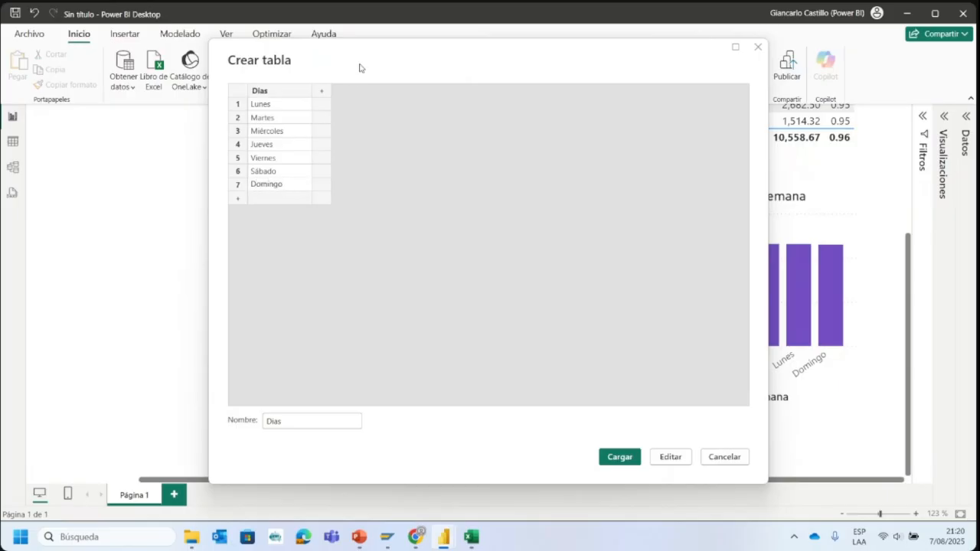
- Load the Dias table into the report and expand it to show its fields
left_click_drag(360, 55, 160, 90)
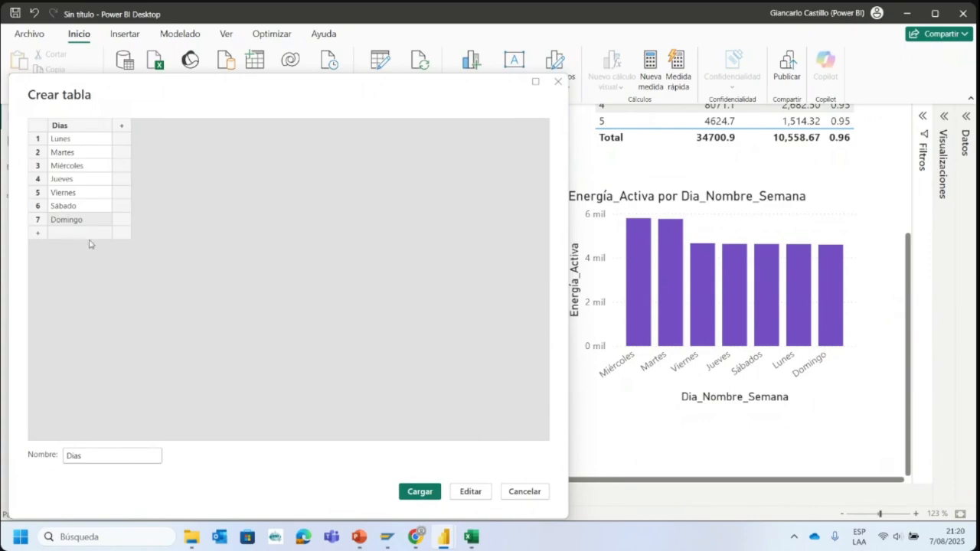
left_click(417, 491)
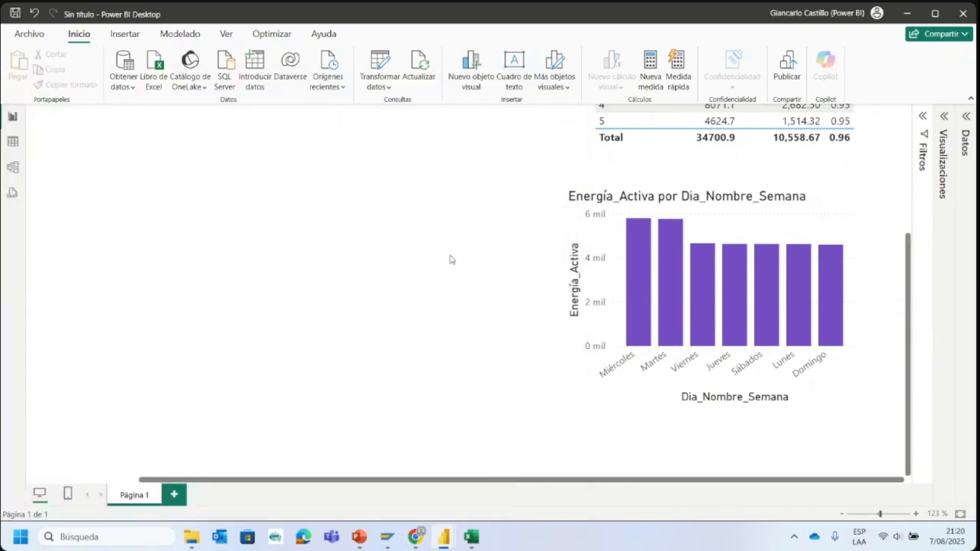
left_click(964, 129)
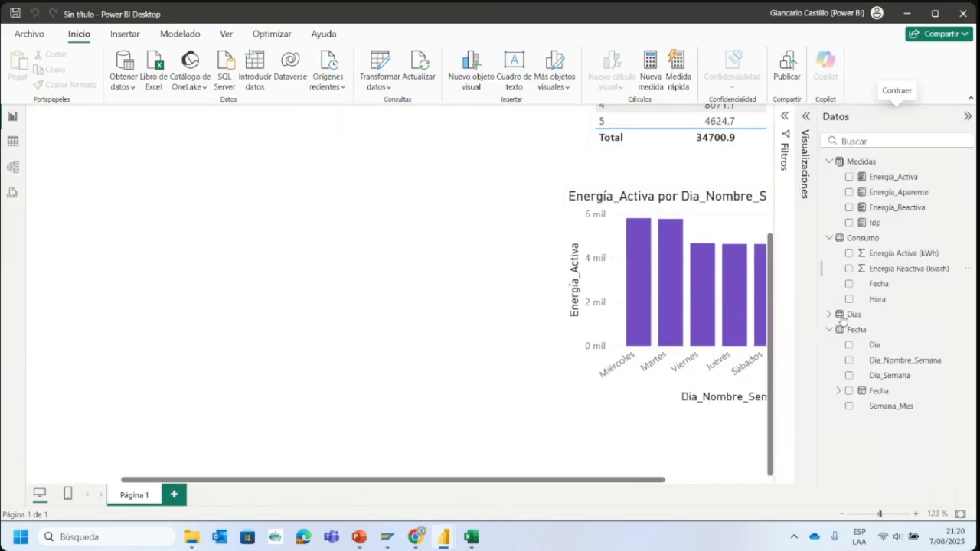
left_click(830, 315)
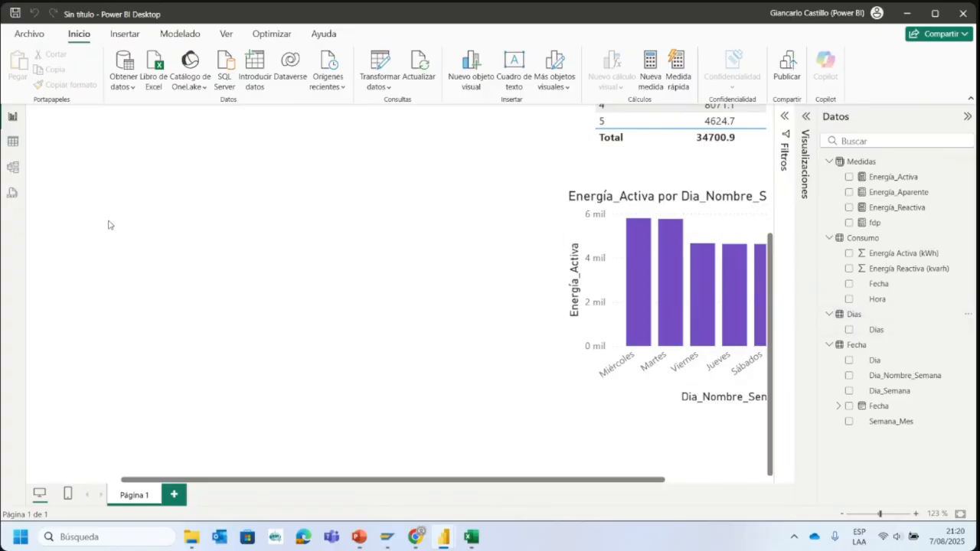
- Arrange the model diagram with the Medidas table below Consumo and the Dias table below Fecha
left_click(17, 143)
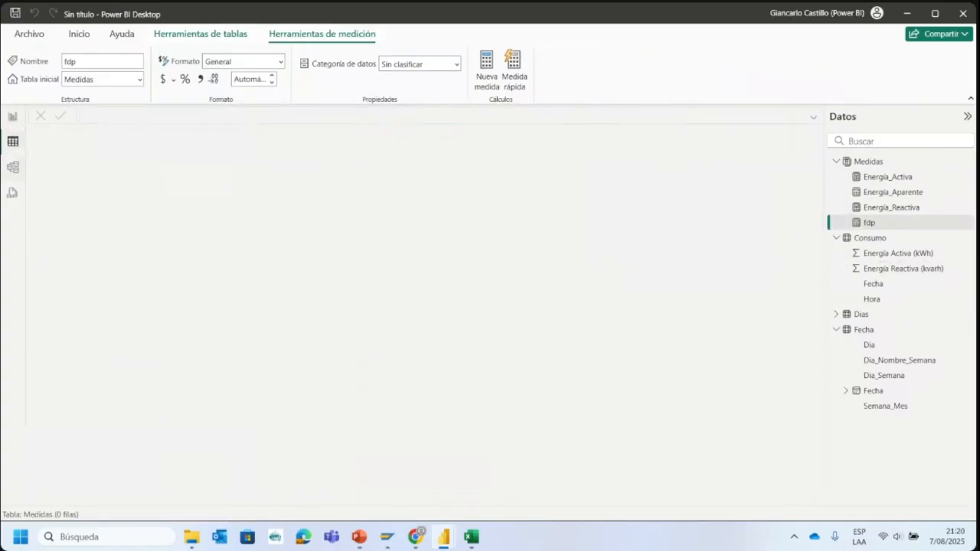
left_click(13, 172)
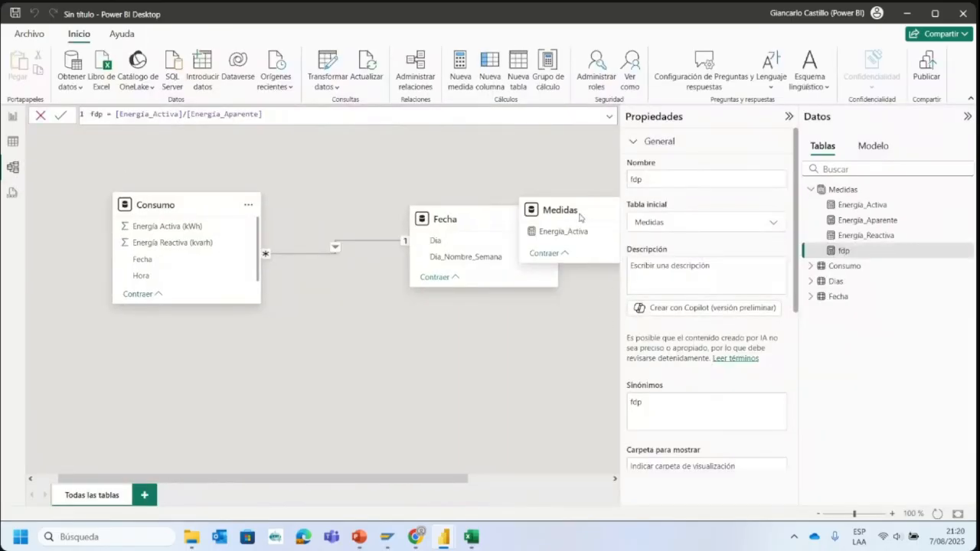
left_click_drag(582, 212, 223, 384)
left_click_drag(344, 476, 382, 478)
left_click_drag(590, 204, 462, 372)
left_click(788, 116)
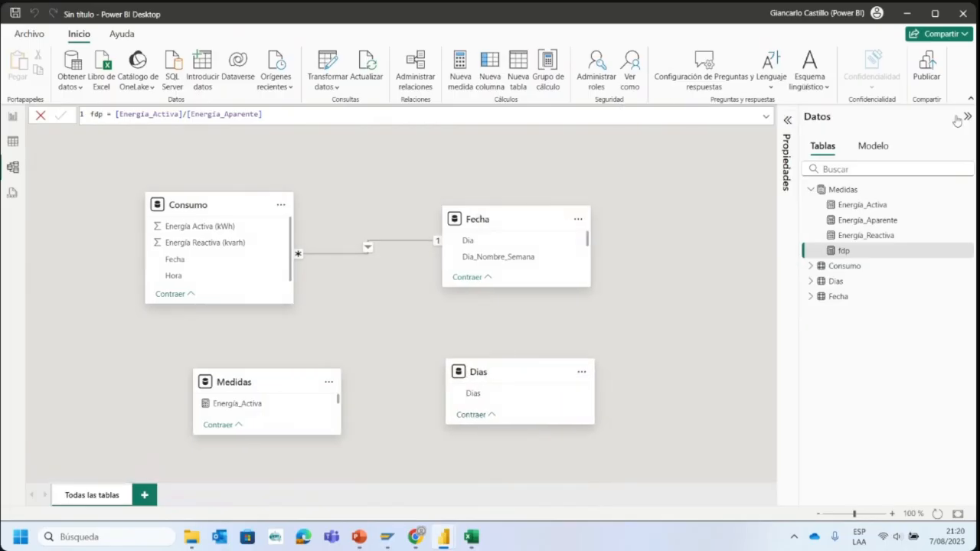
left_click(967, 117)
left_click_drag(502, 371, 541, 358)
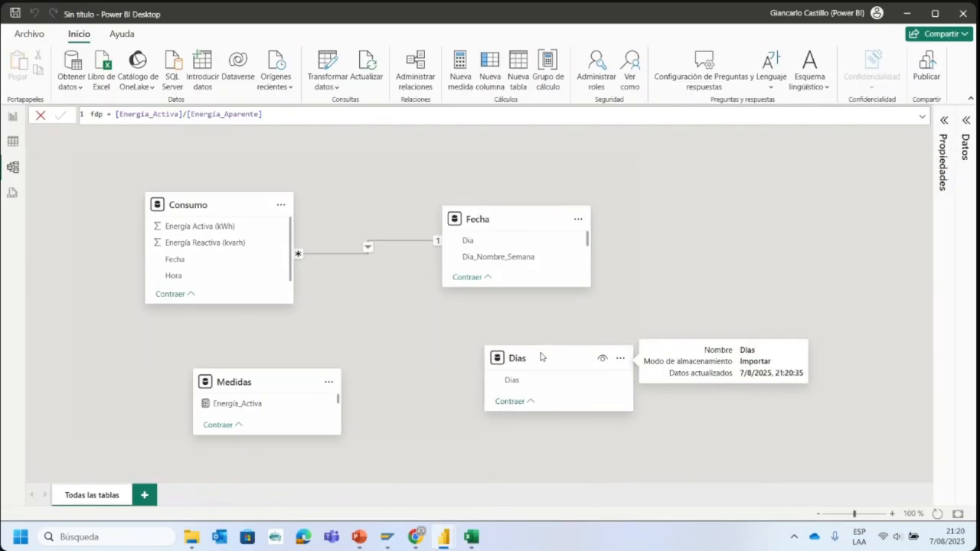
- Add an index column starting from 1 to the Dias query in Power Query, and apply the changes
left_click(321, 64)
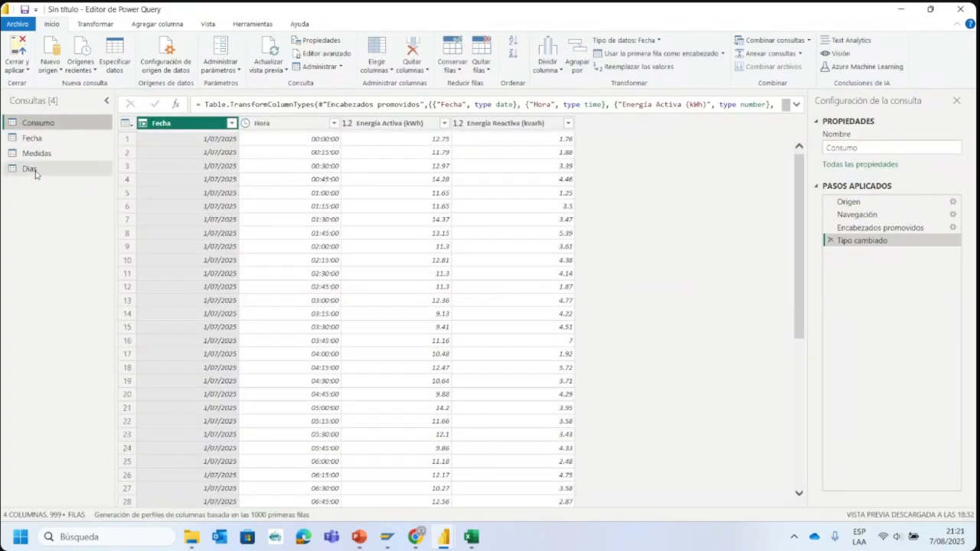
left_click(34, 170)
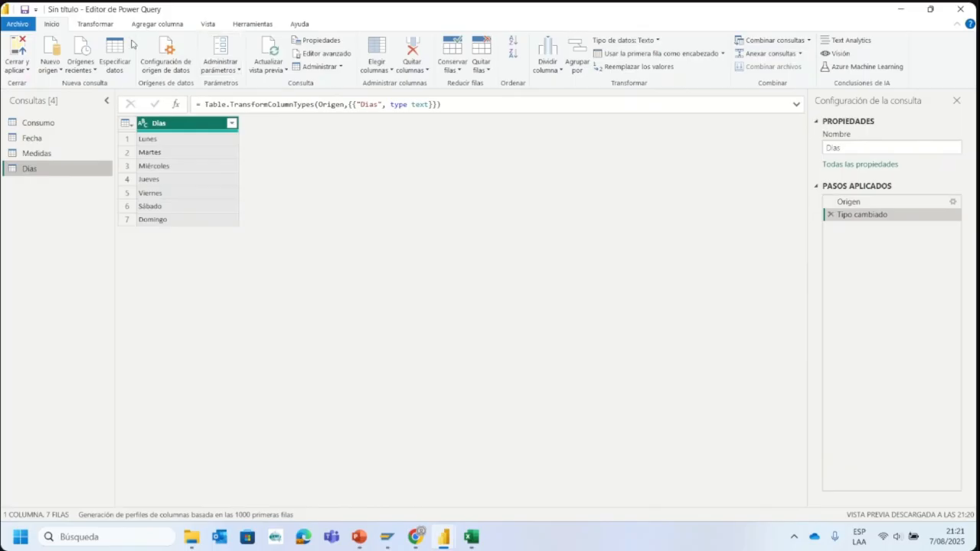
left_click(158, 23)
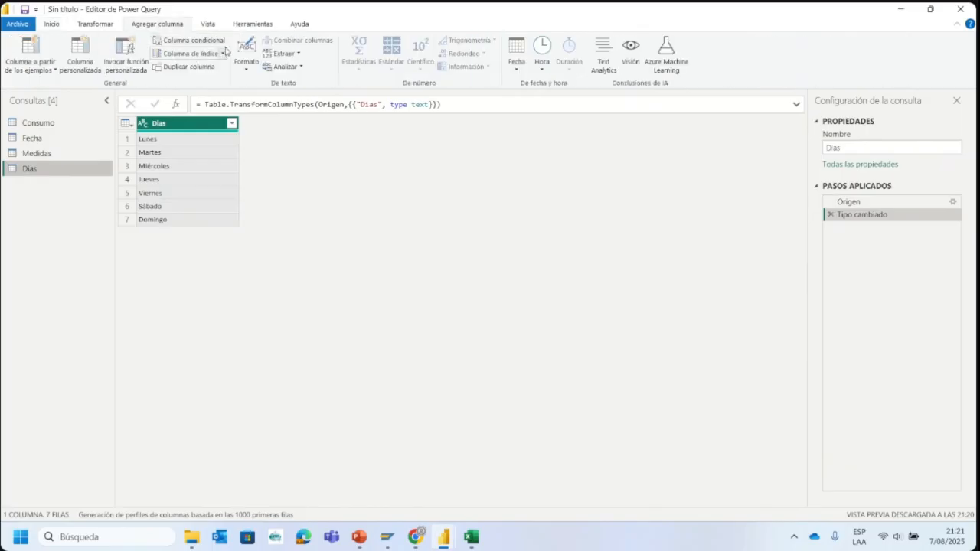
left_click(224, 54)
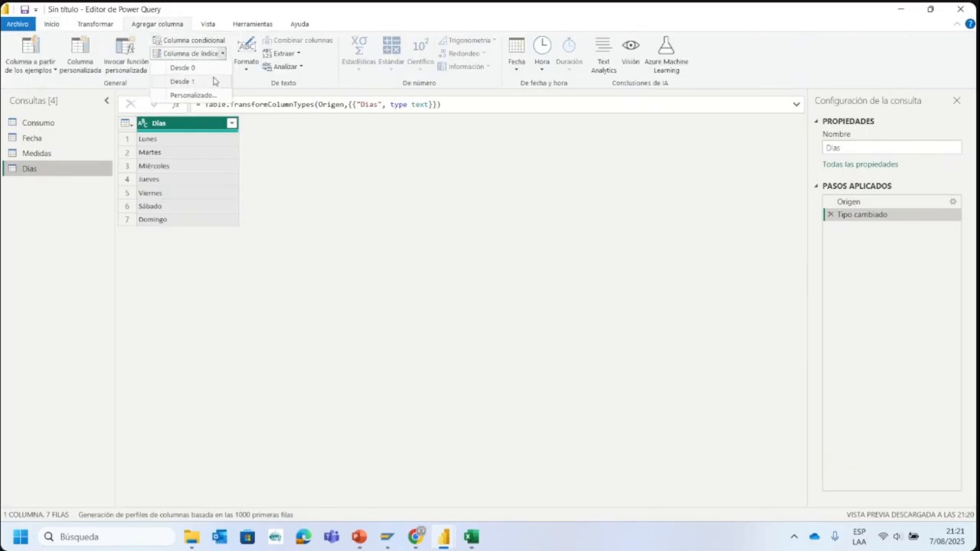
left_click(213, 81)
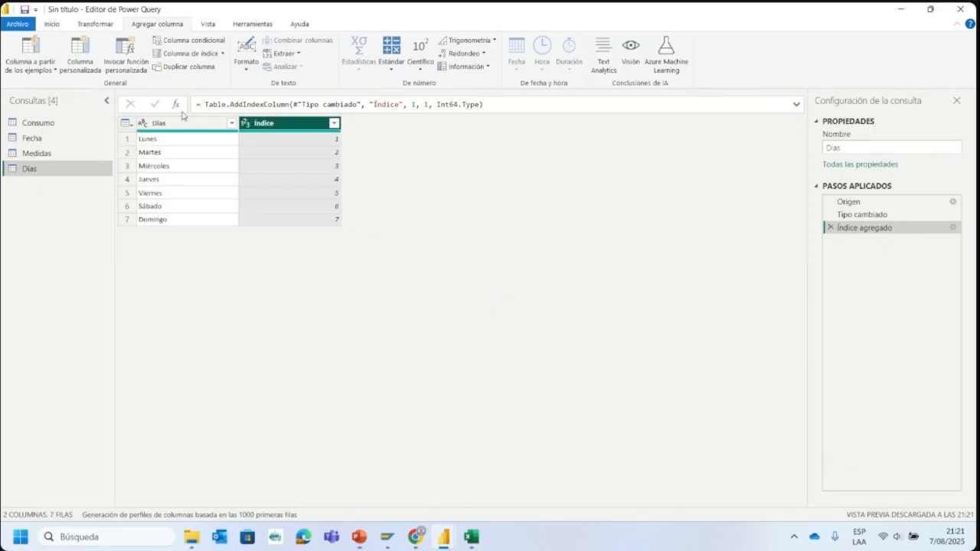
left_click(52, 23)
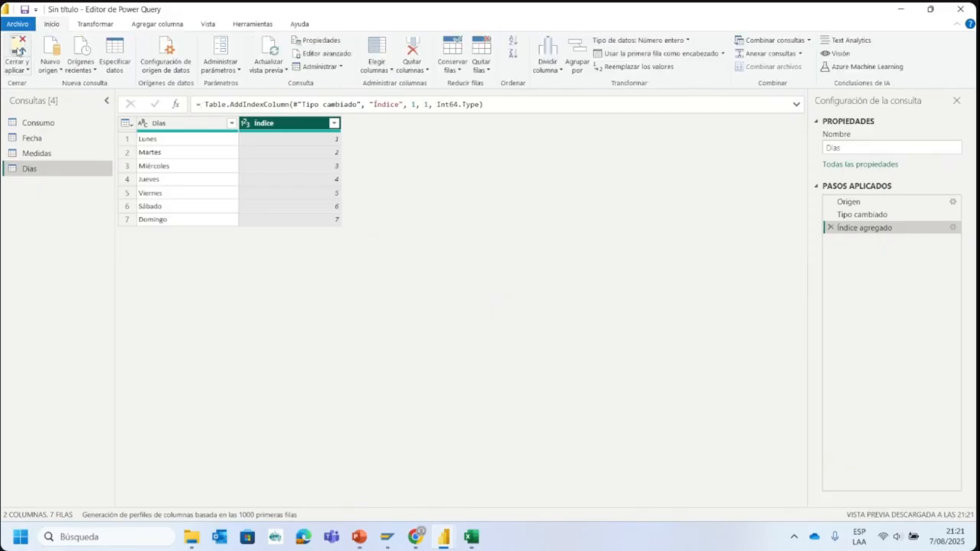
left_click(20, 52)
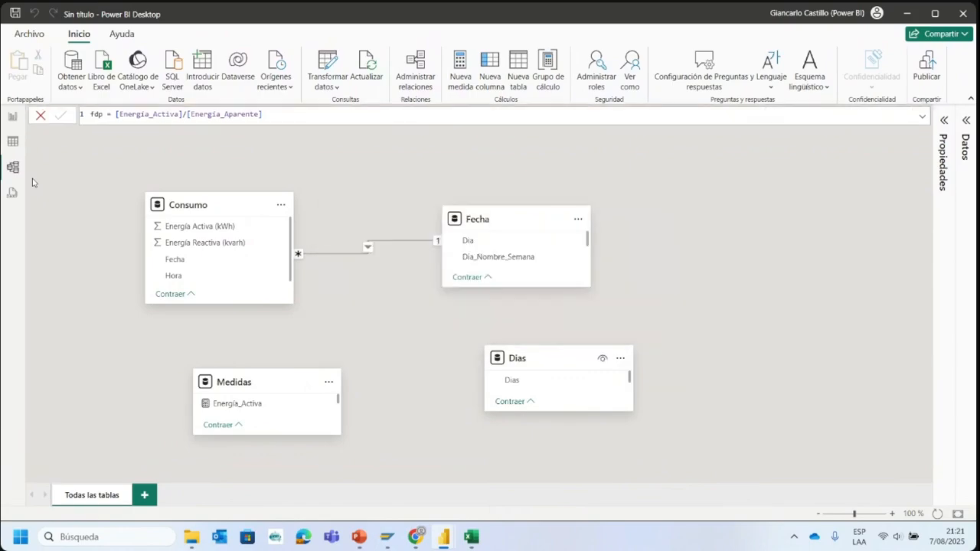
- Sort the Dias column of the Dias table by the Índice column
left_click(14, 143)
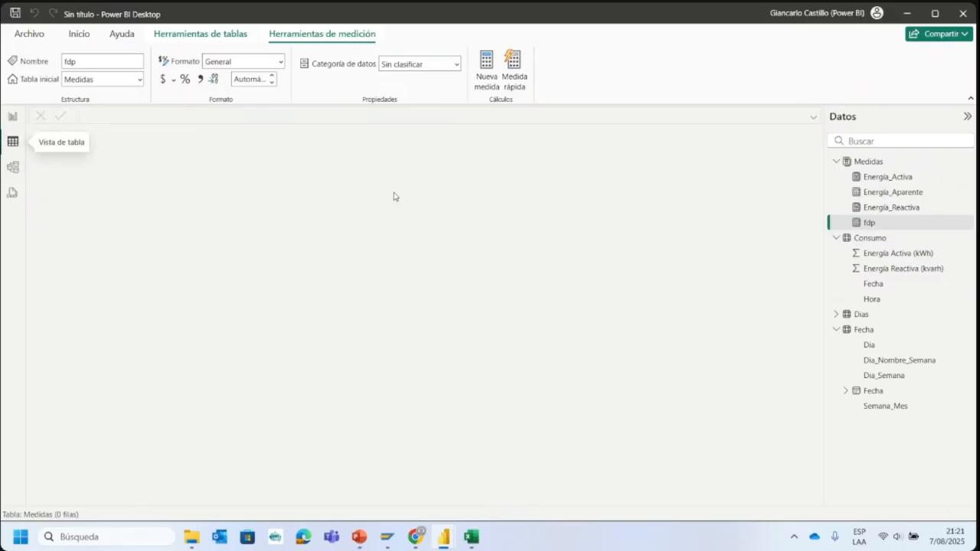
left_click(856, 317)
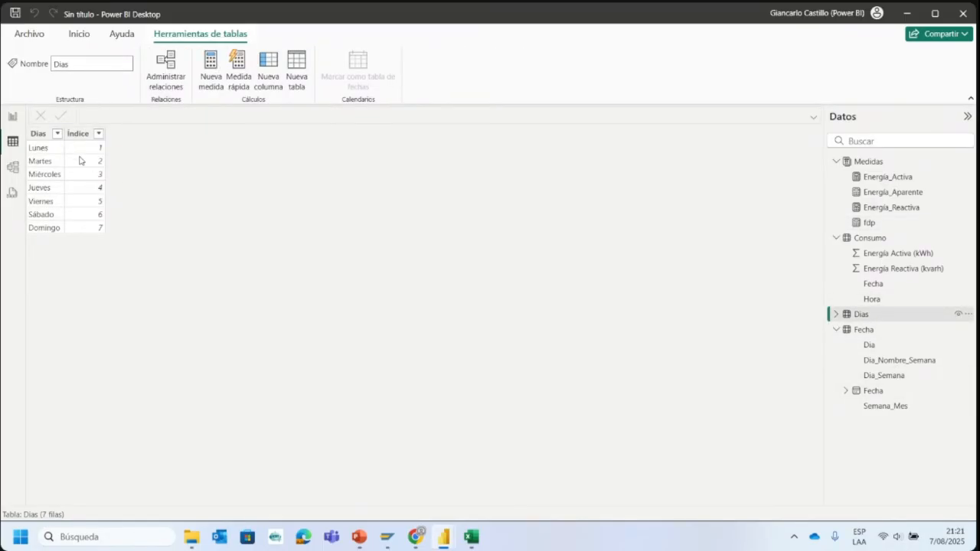
left_click(38, 134)
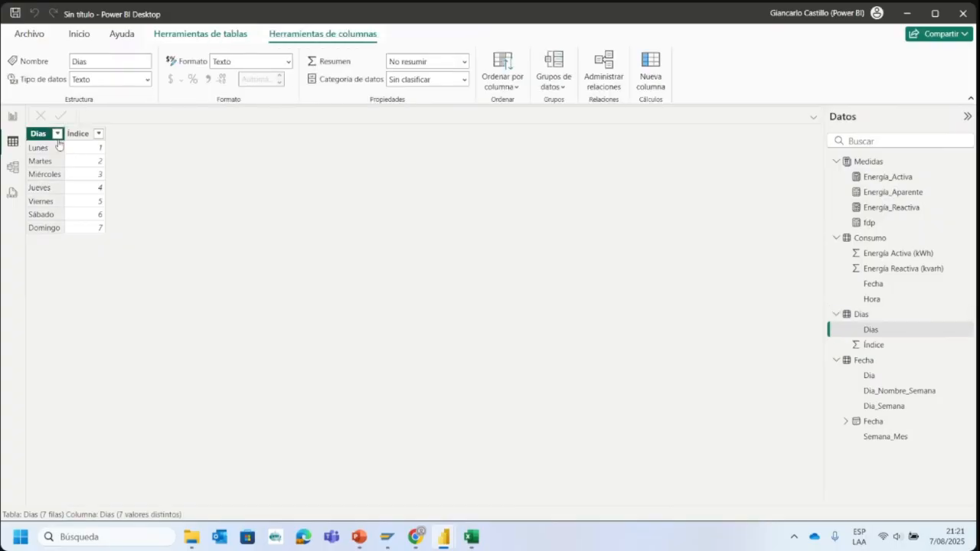
left_click(507, 80)
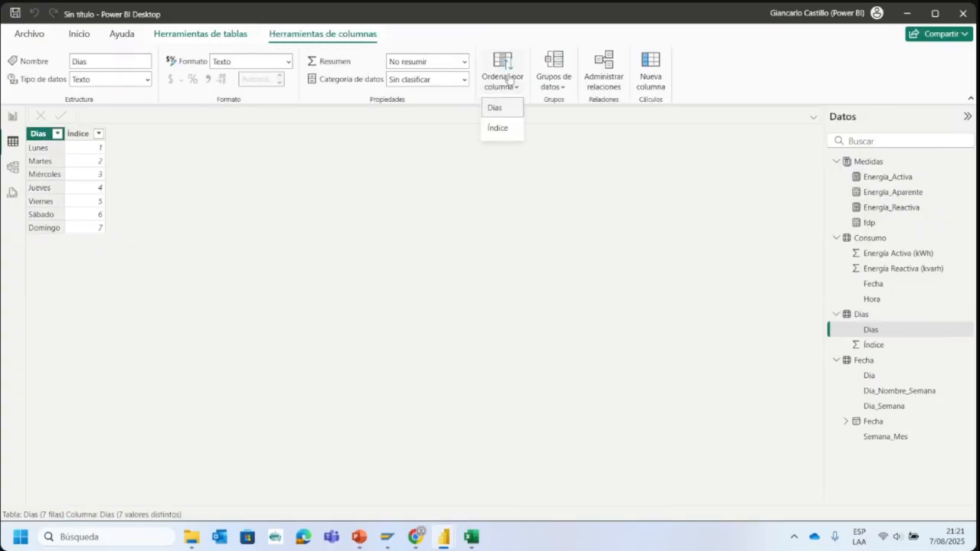
left_click(498, 129)
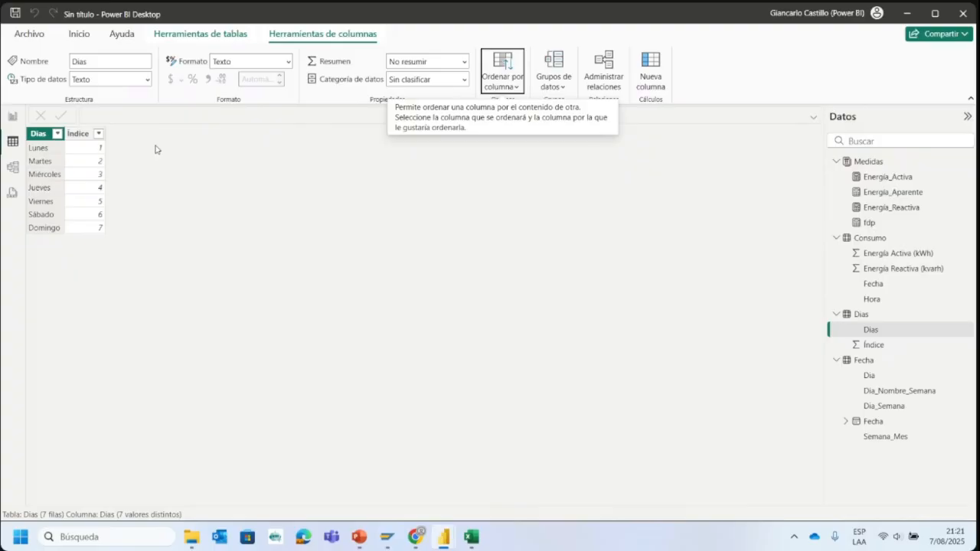
- Sort the axis of the Energía_Activa por Dia_Nombre_Semana chart by Dia_Nombre_Semana in ascending order
left_click(12, 117)
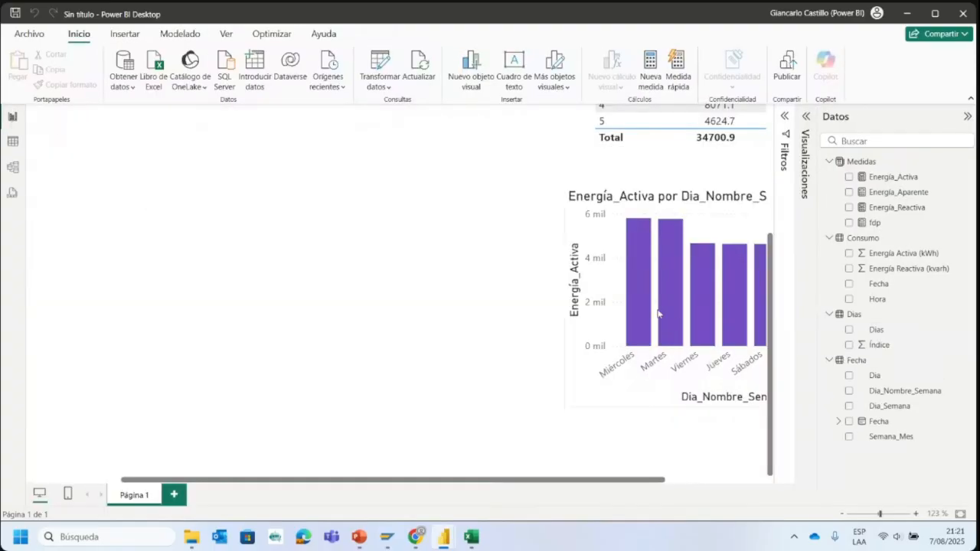
left_click_drag(589, 482, 728, 468)
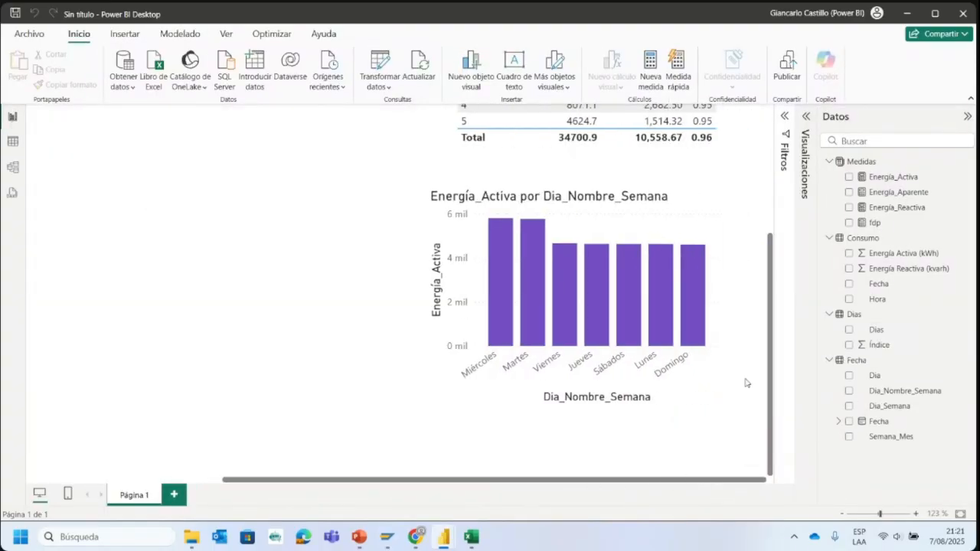
left_click(626, 239)
left_click(714, 197)
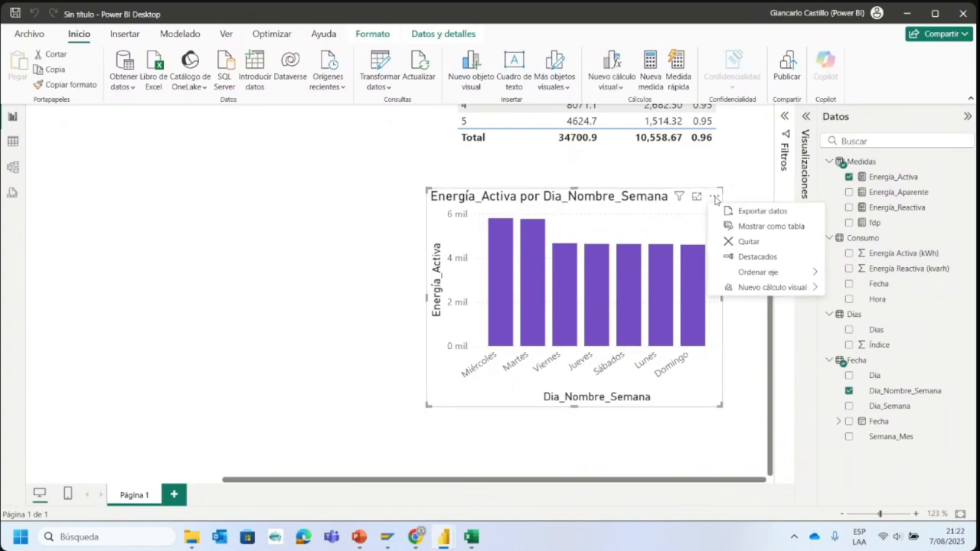
mouse_move(796, 273)
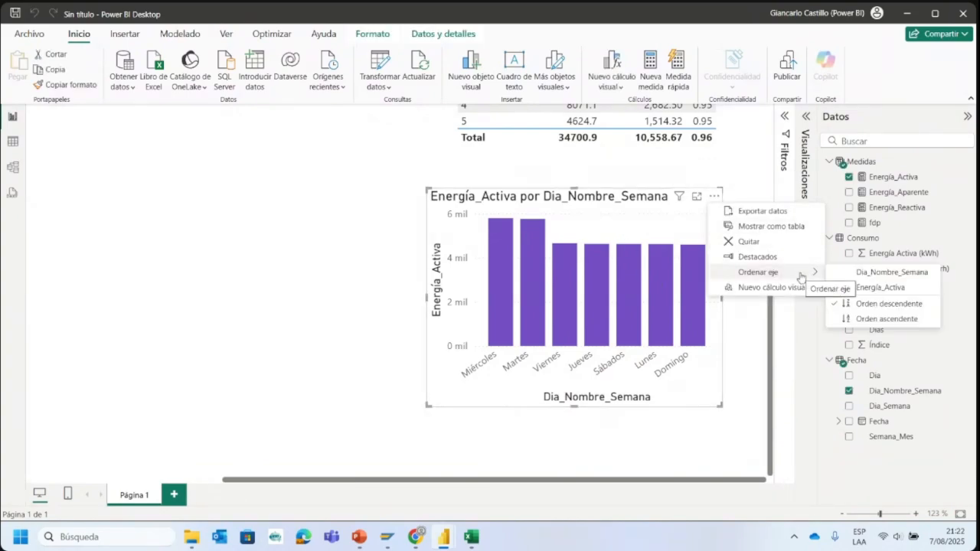
left_click(870, 273)
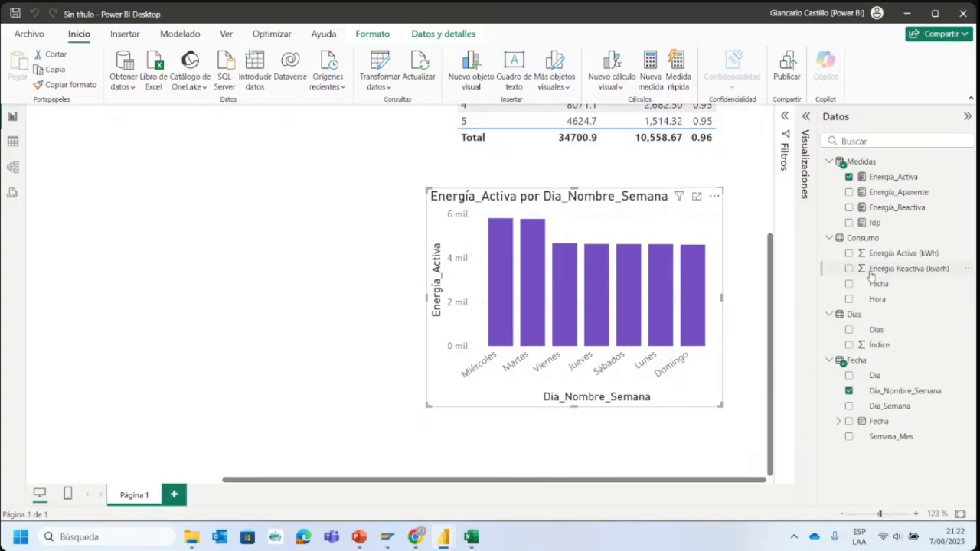
left_click(713, 196)
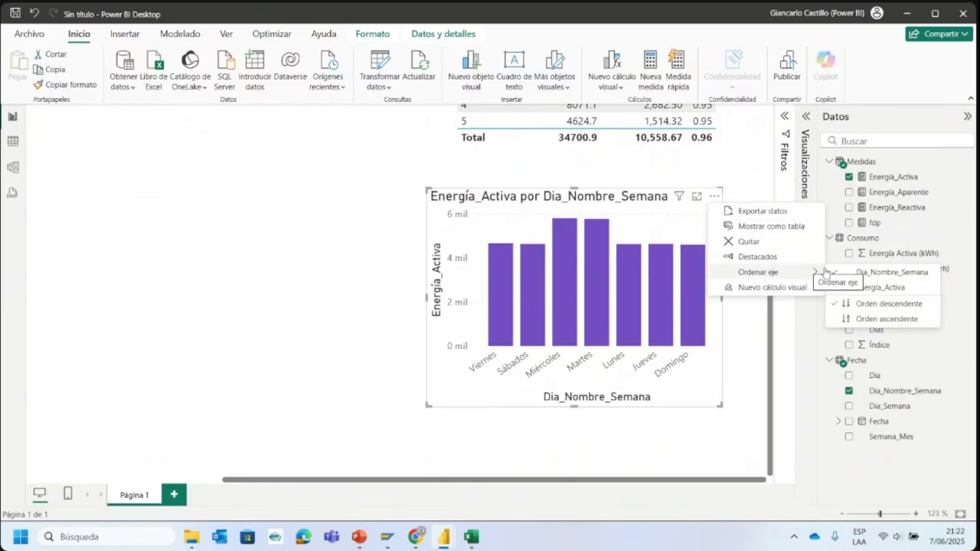
left_click(883, 320)
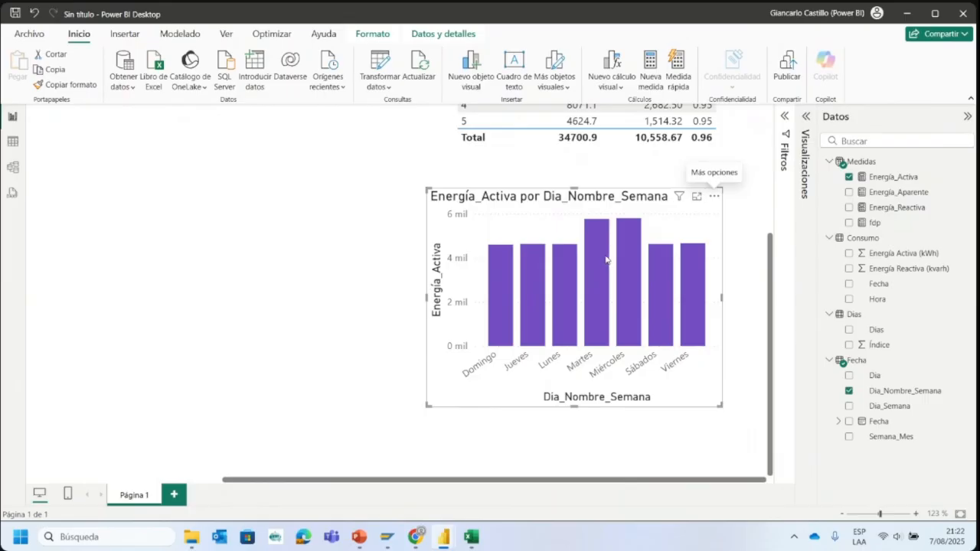
- Reapply the sort by Índice to the Dias column of the Dias table, and return to the report
left_click(12, 141)
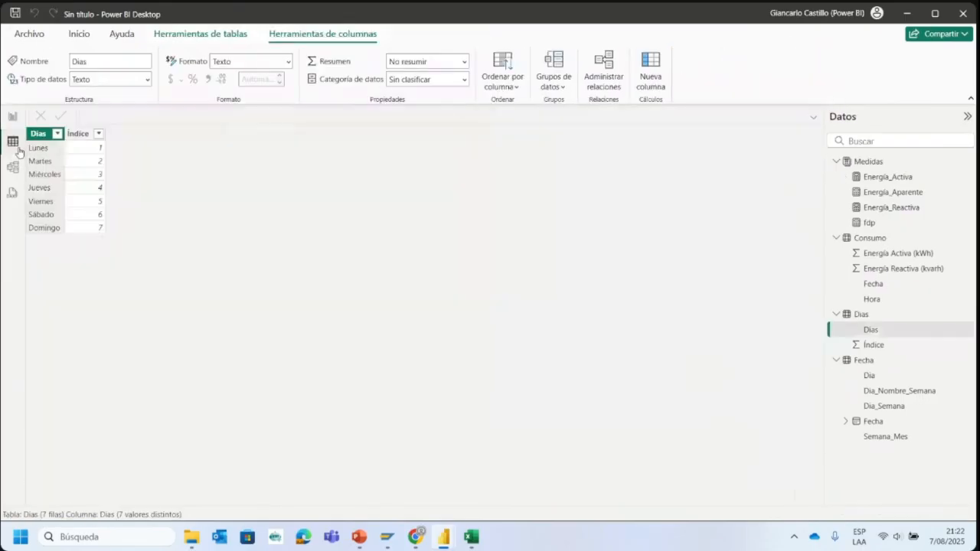
left_click(502, 87)
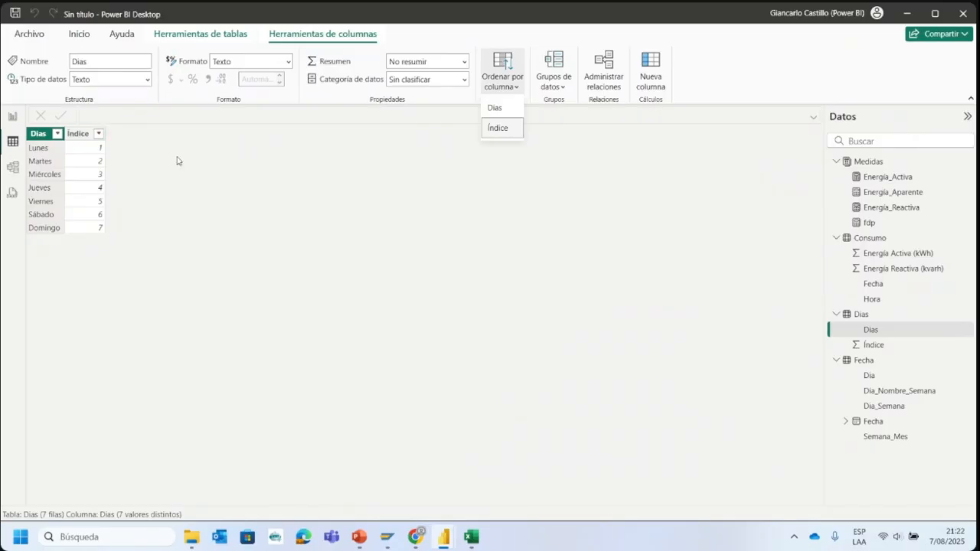
left_click(500, 131)
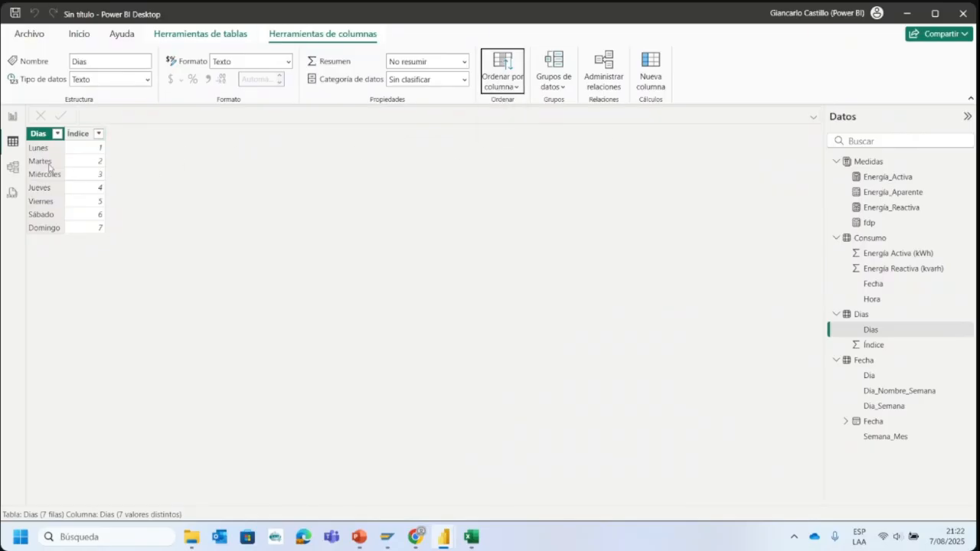
left_click(13, 116)
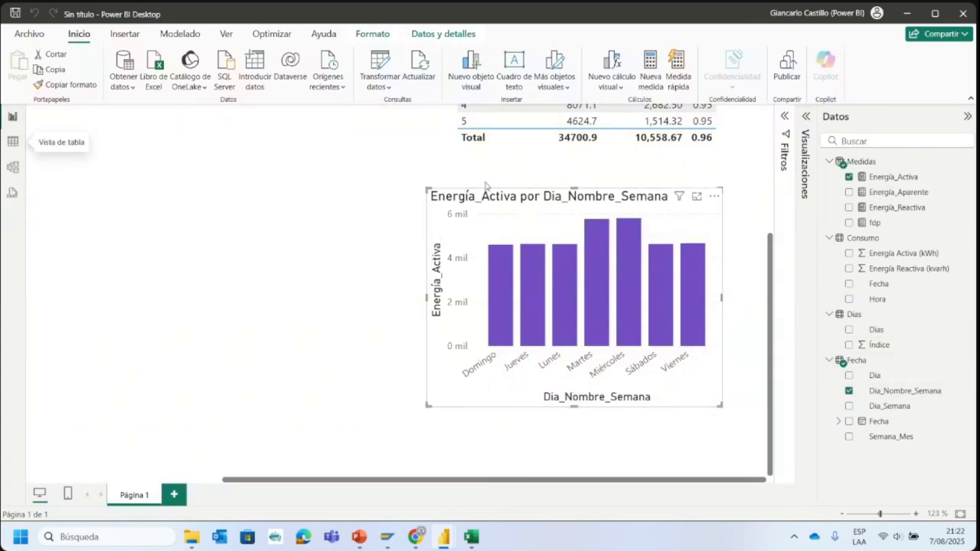
- Place the Dias table beside Fecha in the model diagram, and view the Dia_Nombre_Semana column of the Fecha table
left_click(14, 167)
left_click_drag(562, 354, 766, 222)
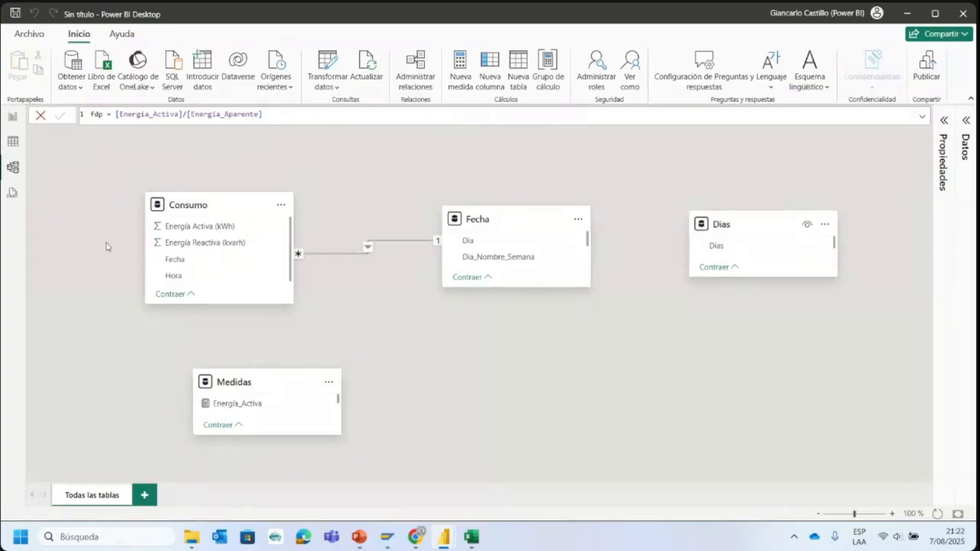
left_click(13, 141)
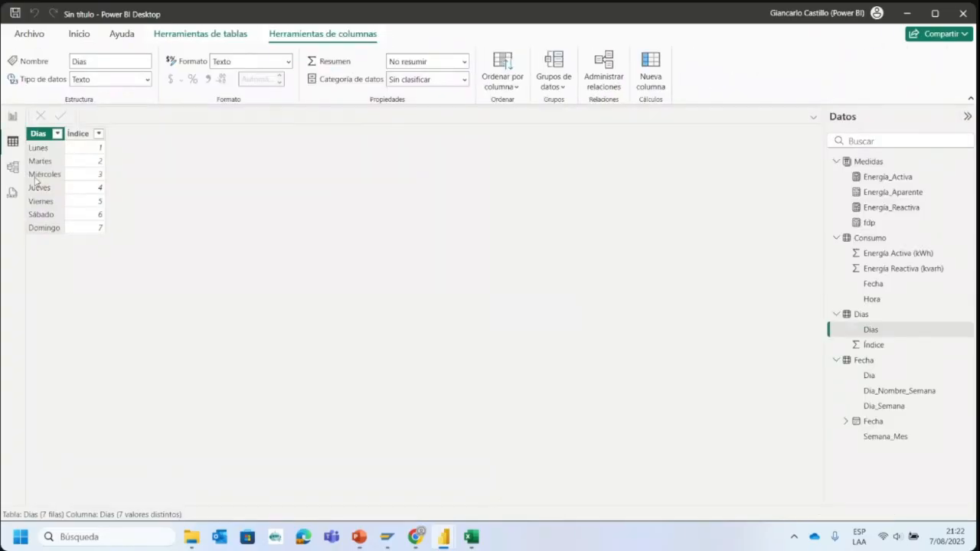
left_click(13, 167)
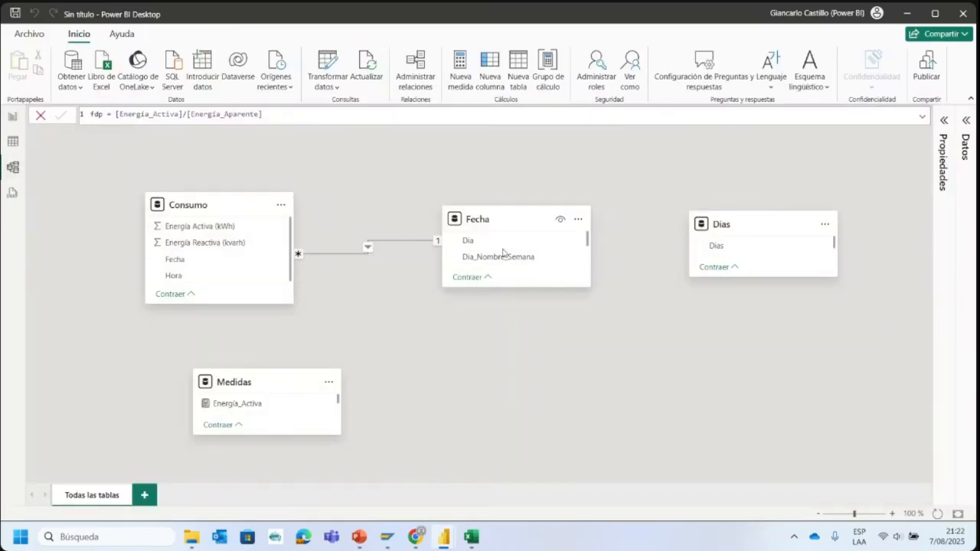
left_click(12, 141)
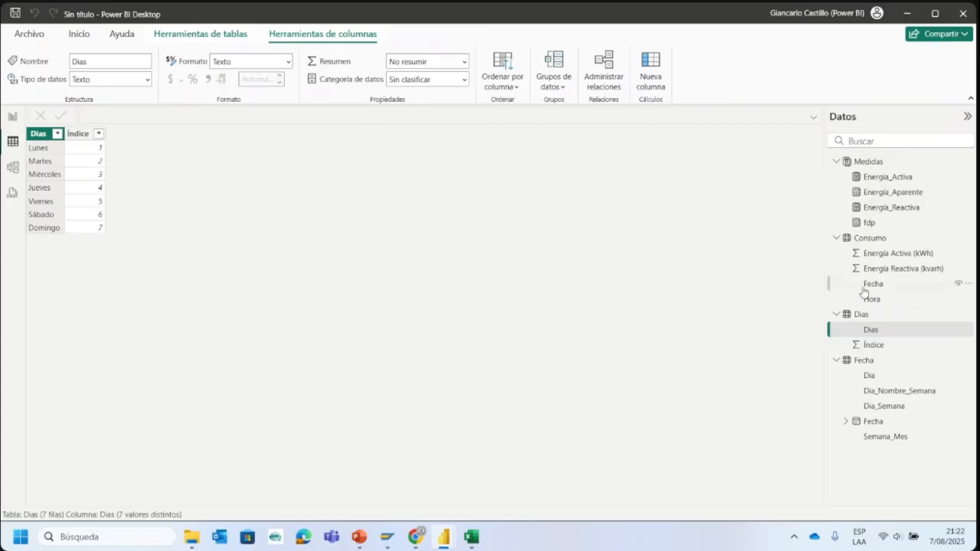
left_click(873, 364)
left_click(330, 133)
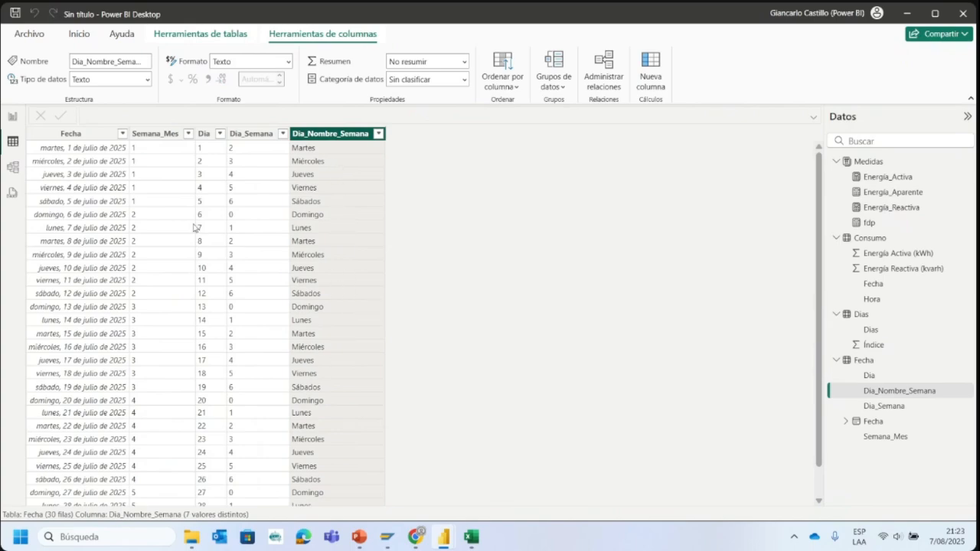
- Enlarge the Dias table in the model diagram so that both of its fields fit
left_click(12, 167)
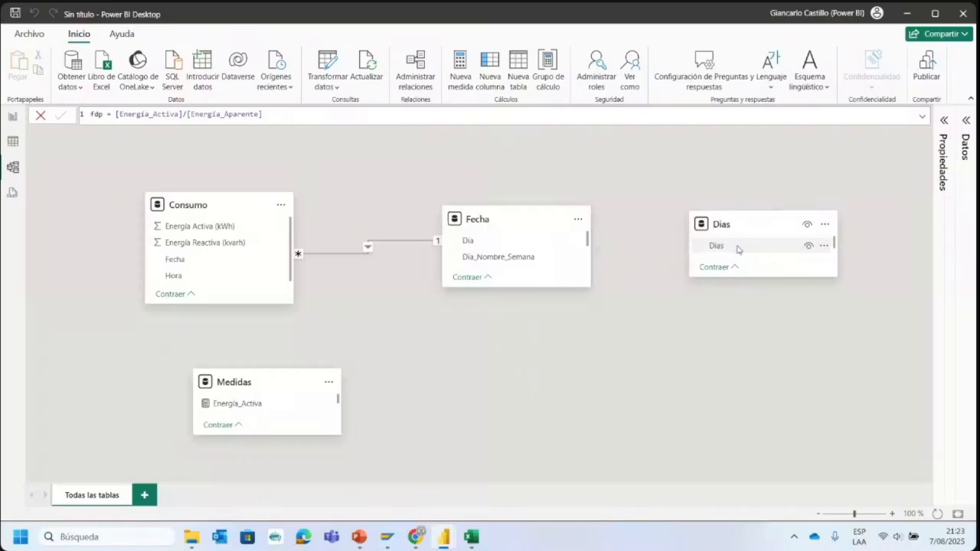
mouse_move(740, 247)
left_mouse_down()
mouse_move(728, 254)
mouse_move(739, 246)
left_mouse_up()
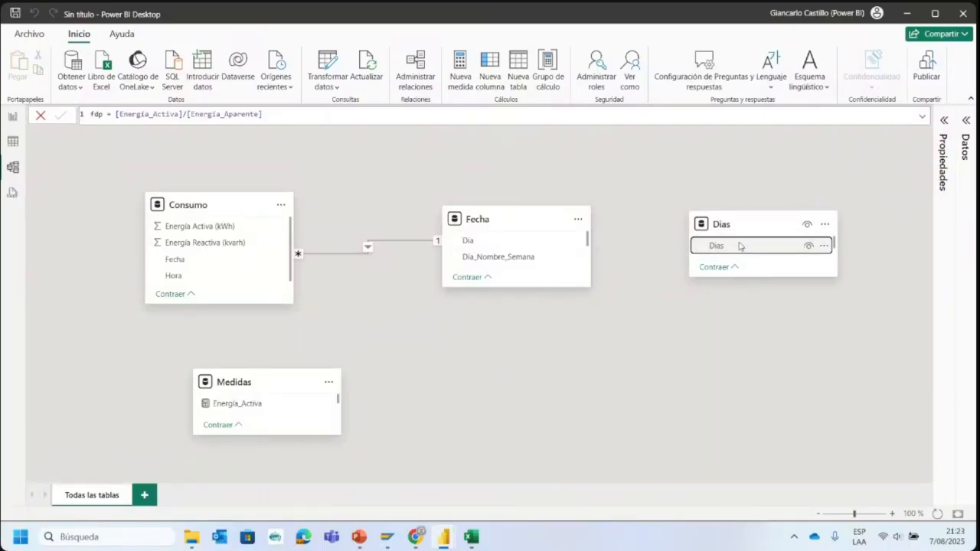
left_click_drag(525, 238, 490, 240)
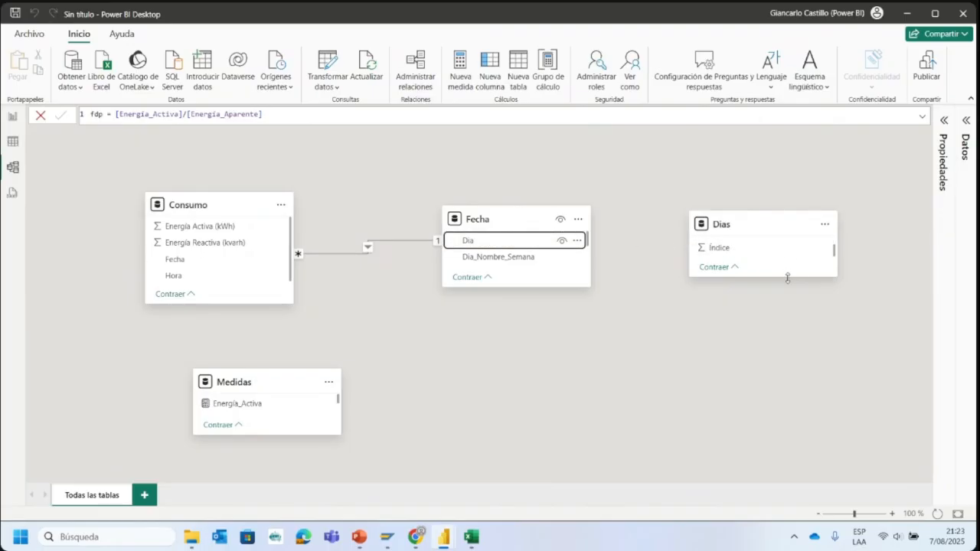
left_click_drag(789, 277, 787, 310)
- Relate the Dias column of the Dias table to Dia_Nombre_Semana in Fecha, one-to-many with a single cross-filter direction
left_click_drag(736, 246, 488, 241)
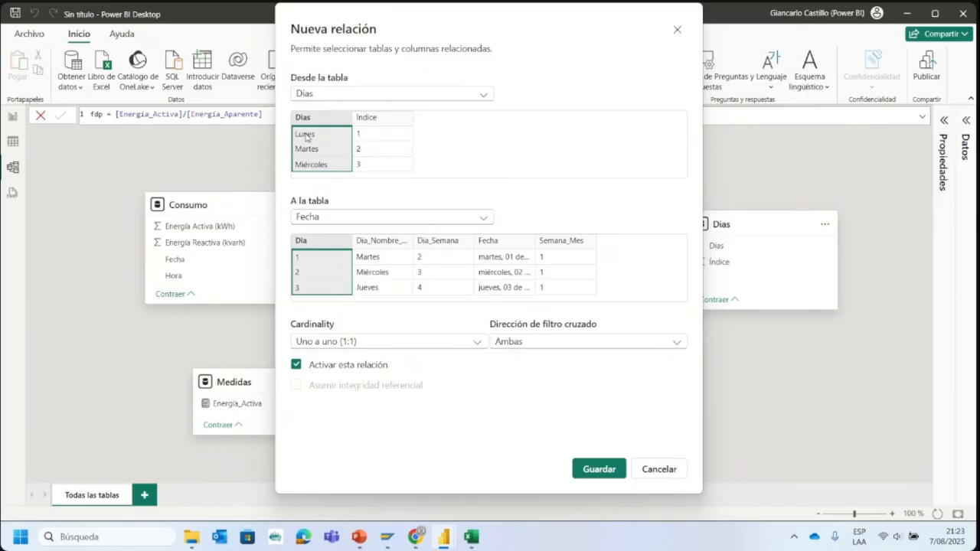
left_click(677, 29)
left_click_drag(715, 245, 516, 257)
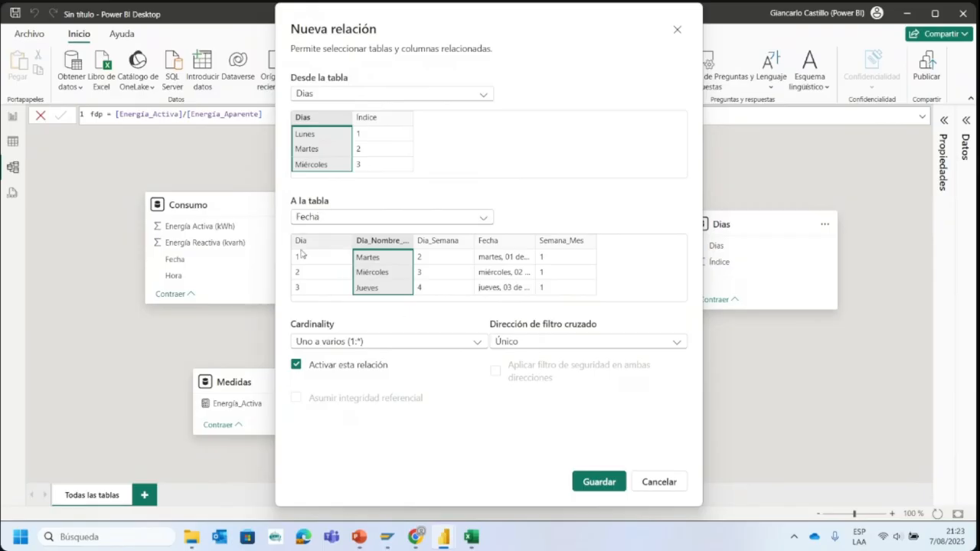
left_click(590, 481)
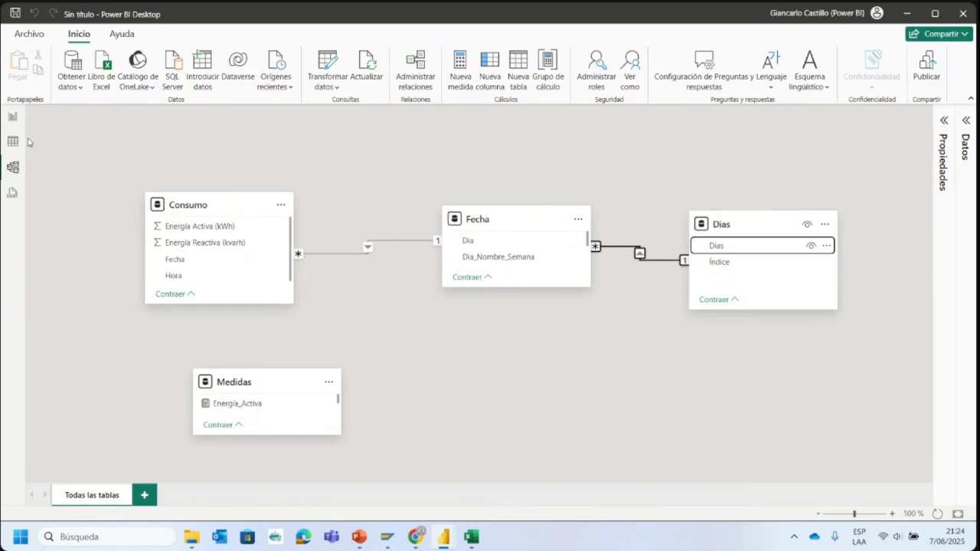
- Sort the axis of the Energía_Activa por Dia_Nombre_Semana chart in descending order
left_click(13, 117)
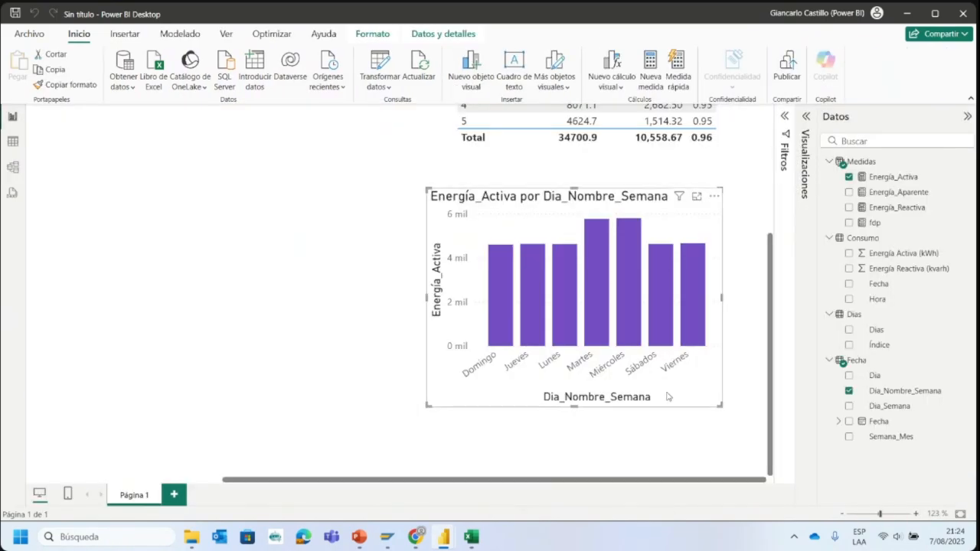
left_click(714, 197)
mouse_move(774, 273)
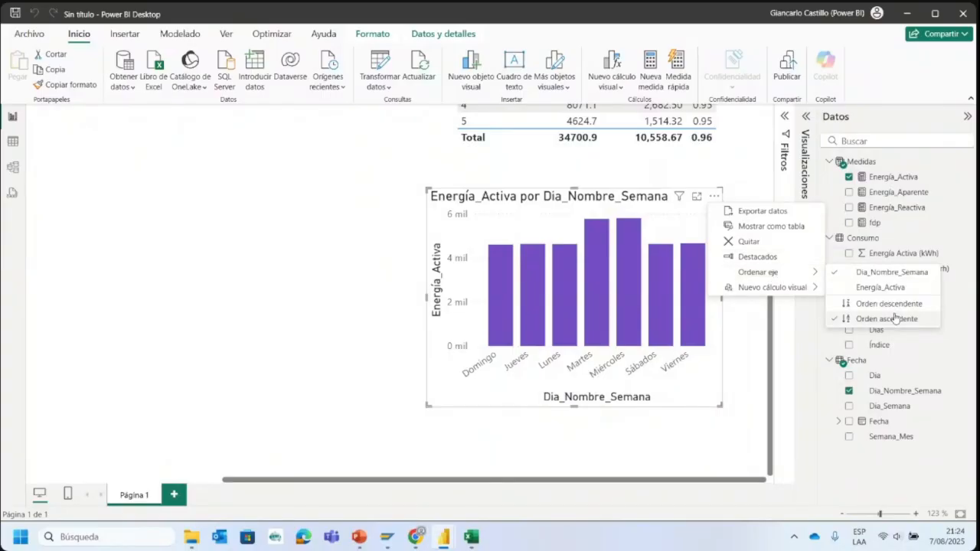
left_click(890, 315)
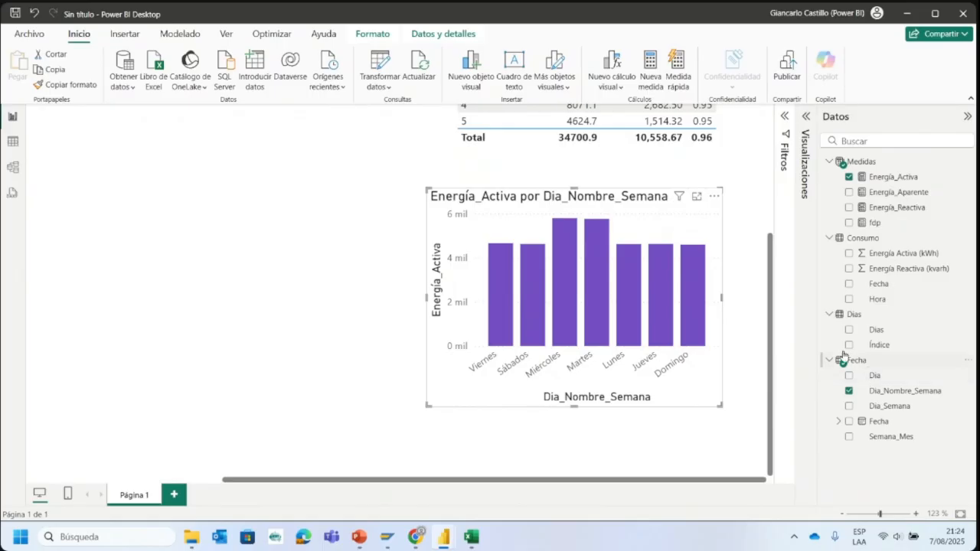
- Replace Dia_Nombre_Semana with the Dias field of the Dias table in the active energy chart
left_click(849, 392)
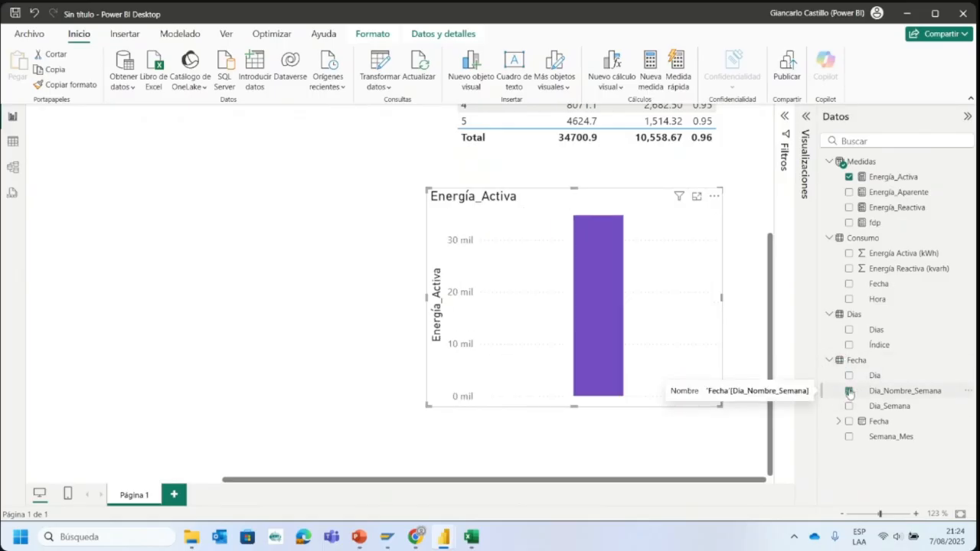
left_click(849, 330)
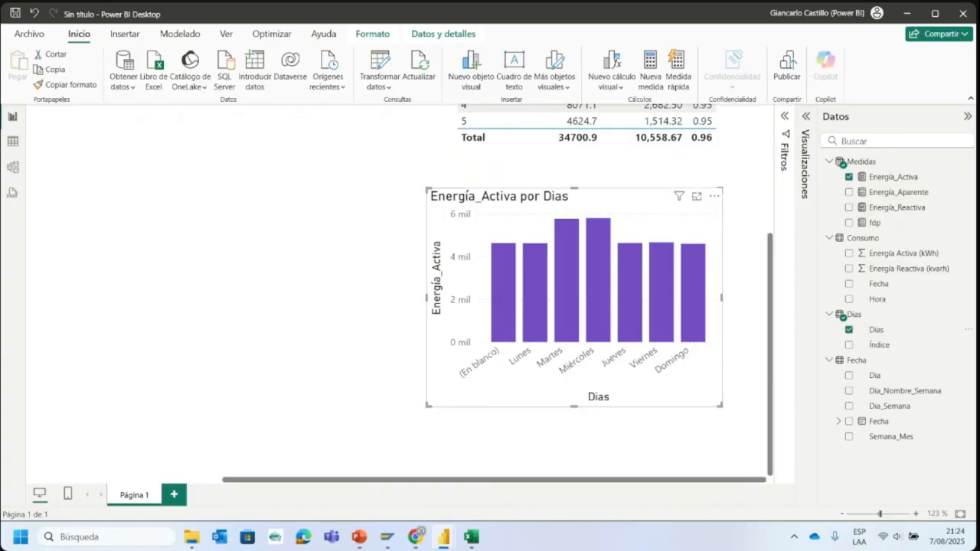
- Change the output for value 6 in the Fecha query's Dia_Nombre_Semana conditional column to Sábado, and apply the query changes
left_click(14, 141)
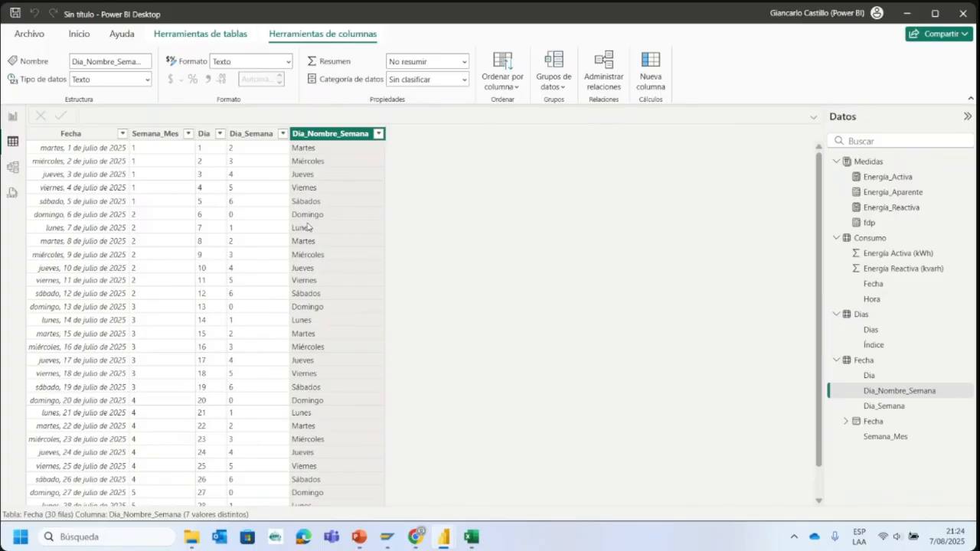
left_click(80, 34)
left_click(360, 65)
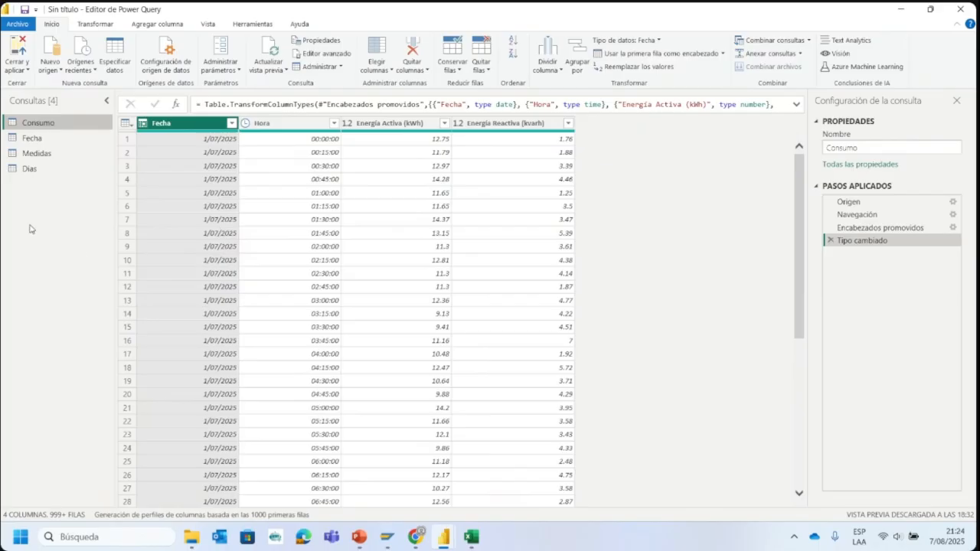
left_click(32, 138)
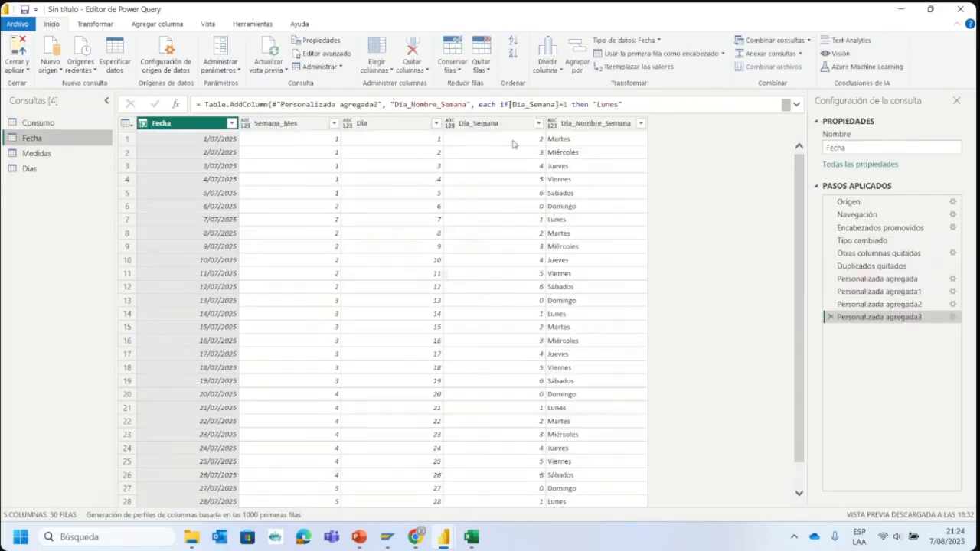
left_click(616, 124)
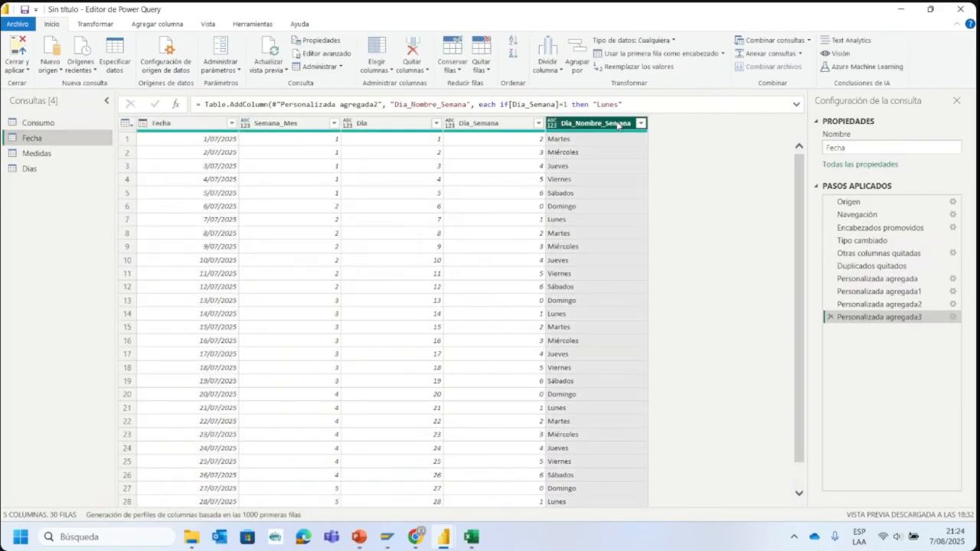
left_click_drag(887, 322, 891, 323)
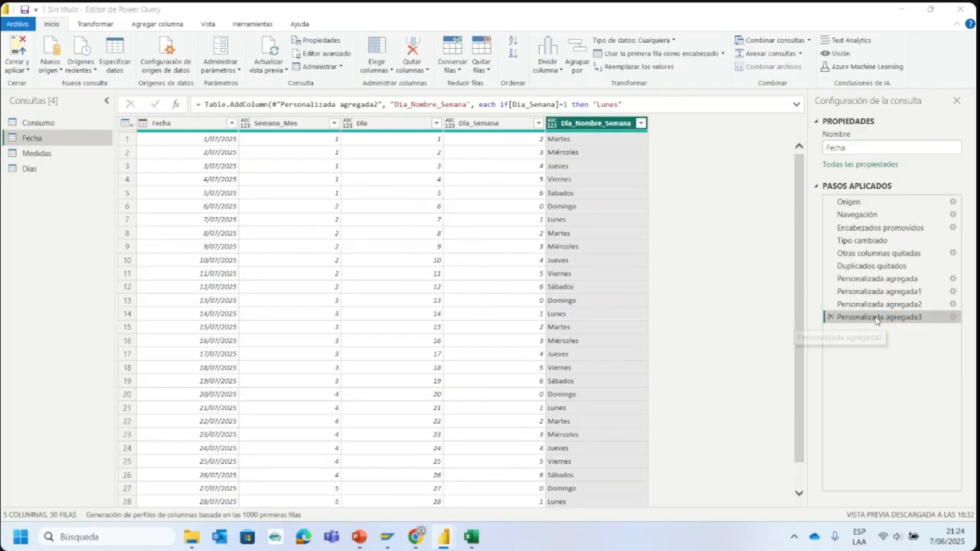
double_click(890, 323)
scroll(656, 306, "down", 1)
left_click(657, 315)
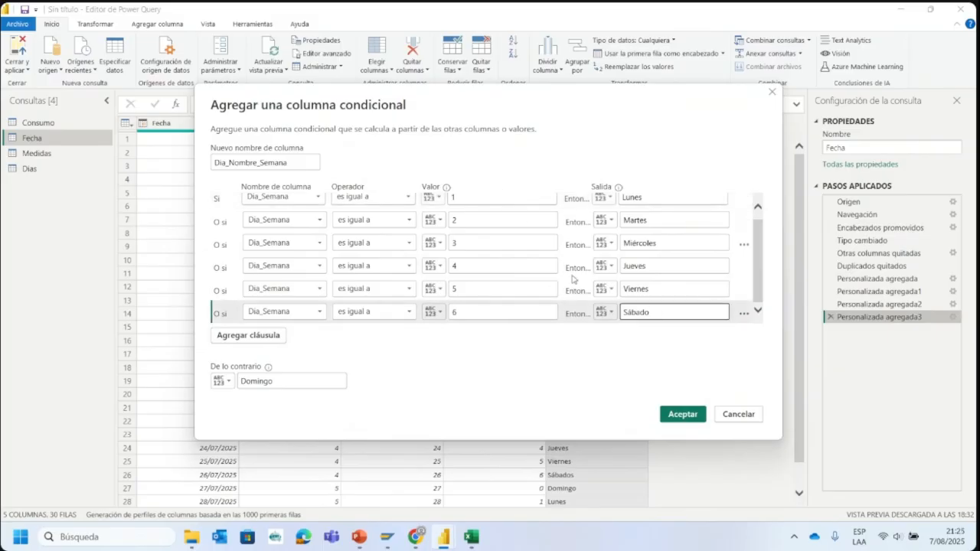
left_click(689, 413)
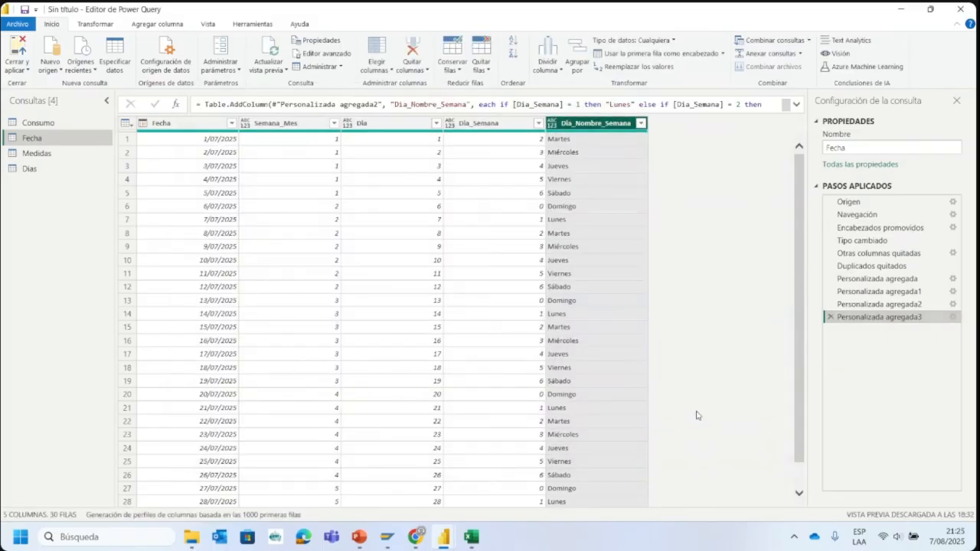
scroll(586, 406, "down", 1)
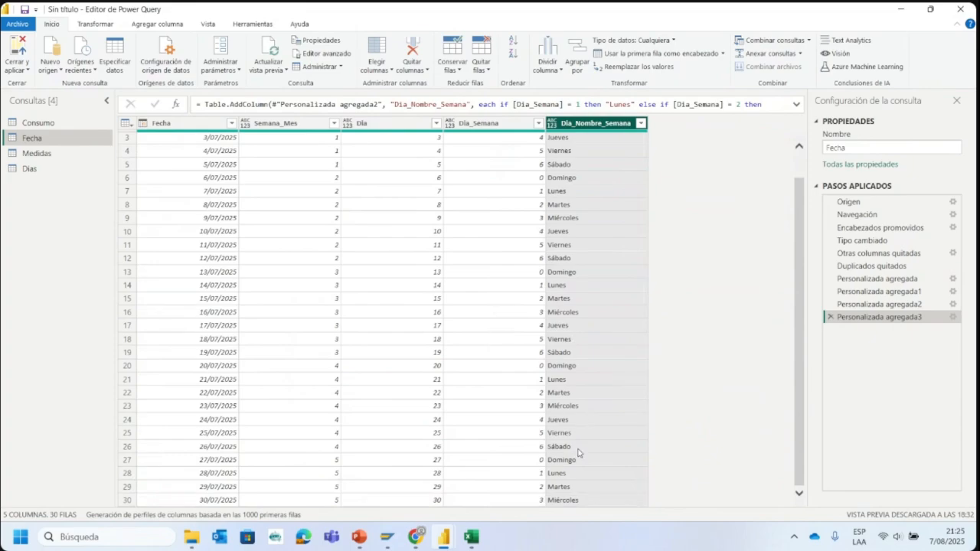
left_click(17, 49)
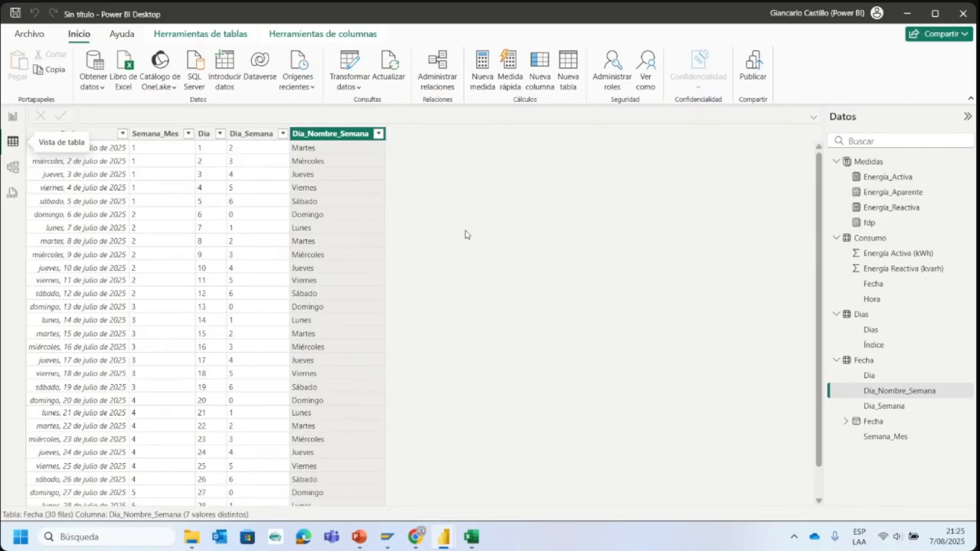
- Move the Energía_Activa por Dias chart into line beneath the Semana_Mes table, and collapse the Datos pane
left_click(12, 117)
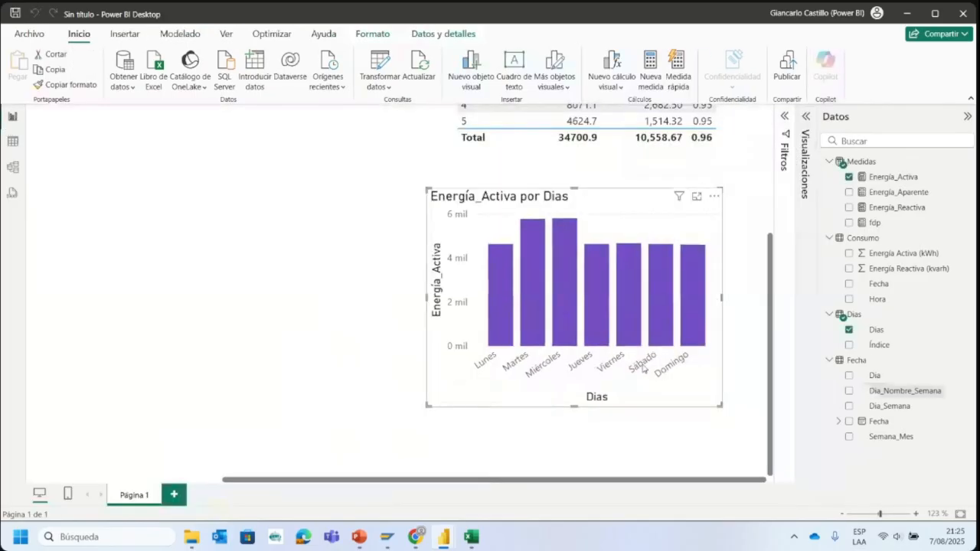
mouse_move(536, 349)
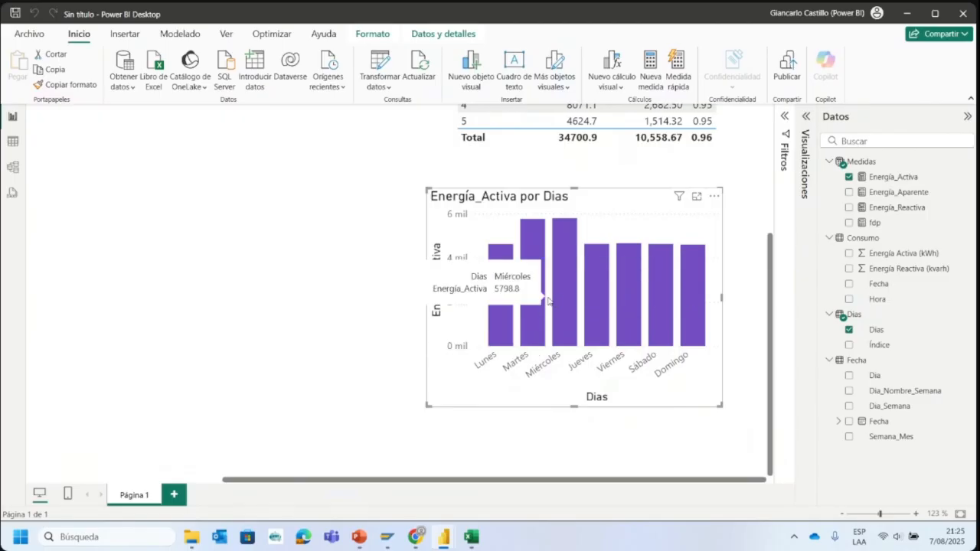
left_click_drag(519, 303, 544, 298)
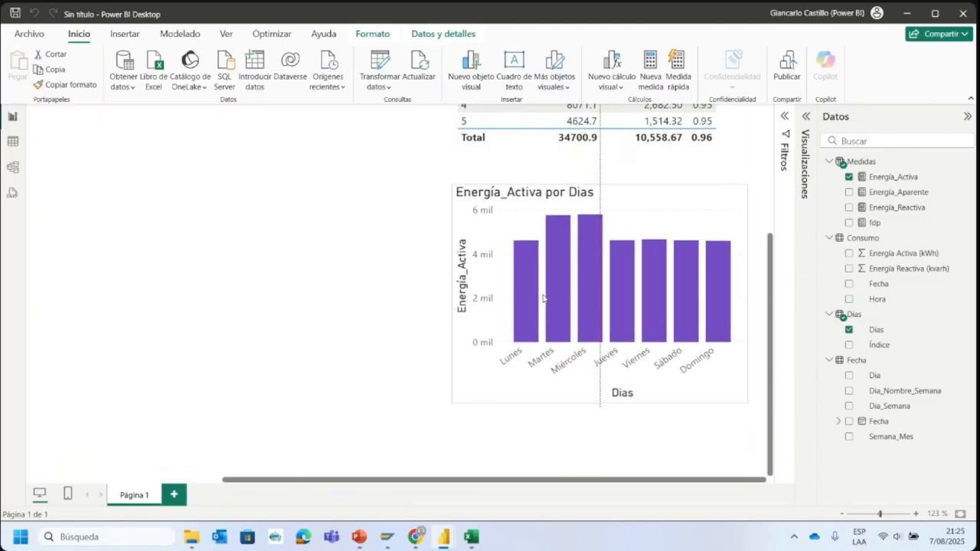
left_click(870, 513)
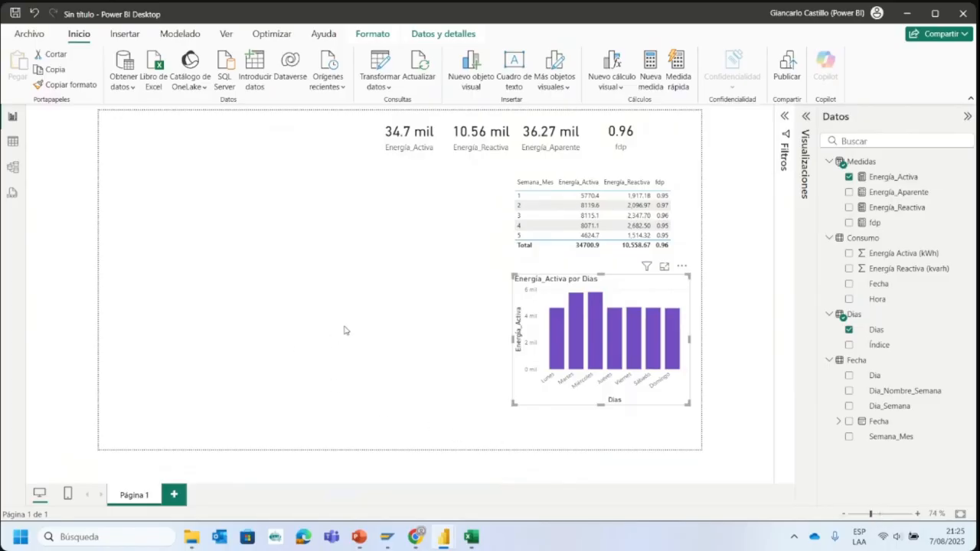
left_click(486, 315)
left_click(967, 117)
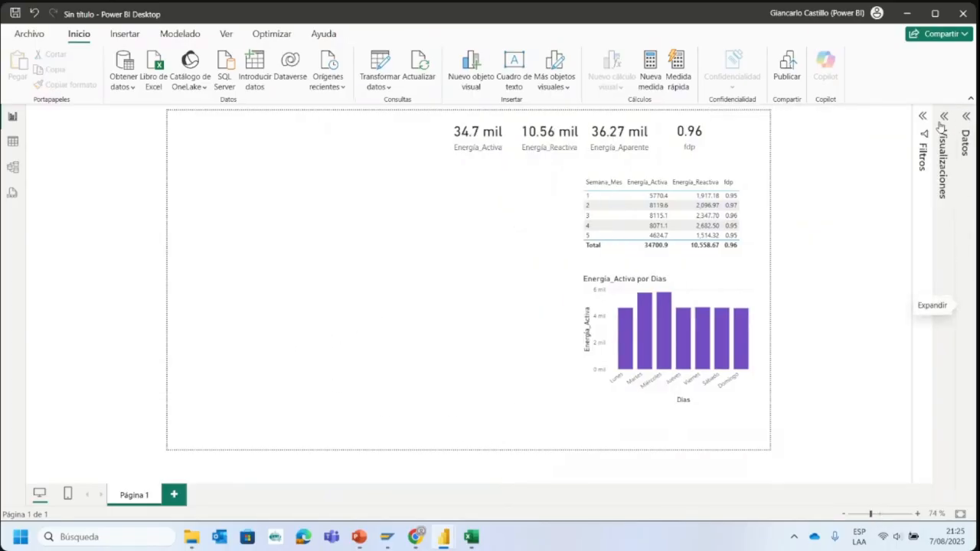
left_click(877, 514)
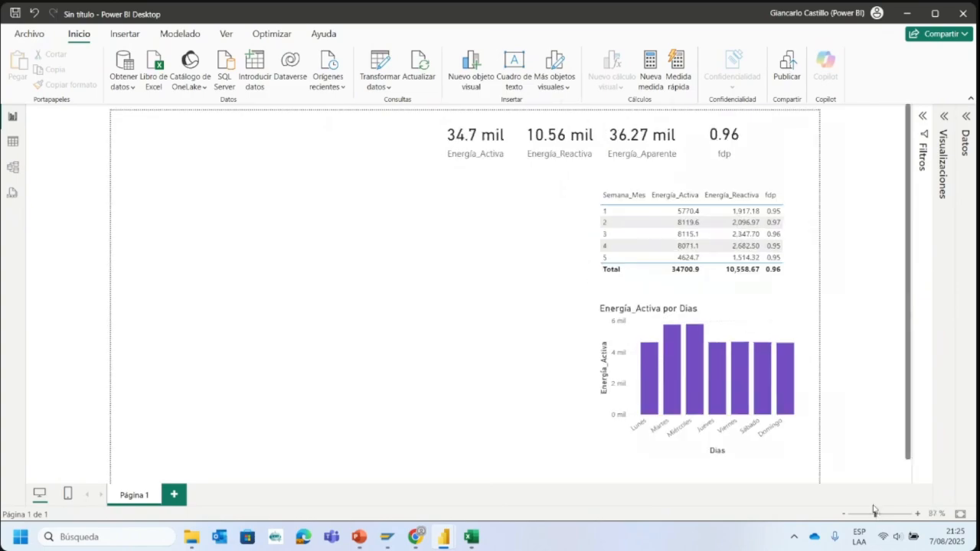
left_click(882, 514)
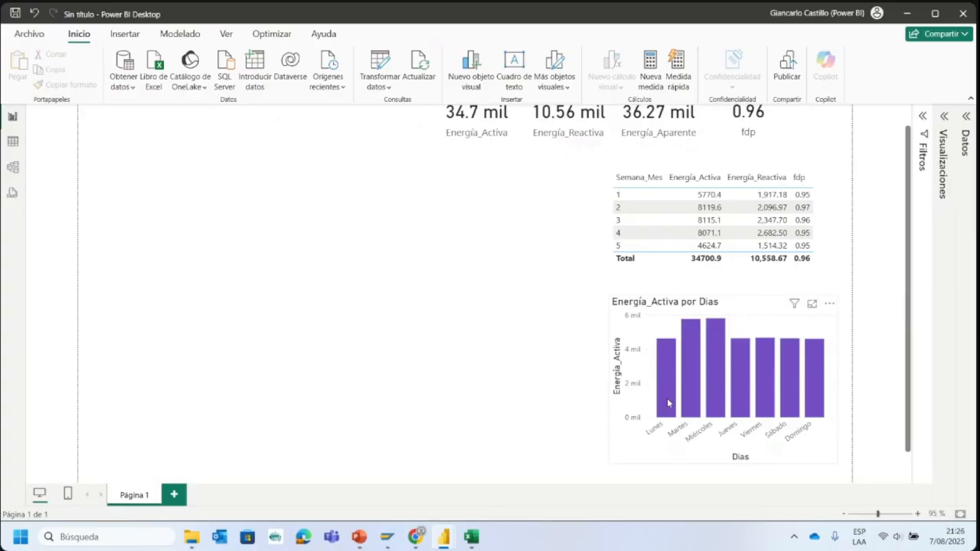
left_click(477, 539)
left_click(473, 540)
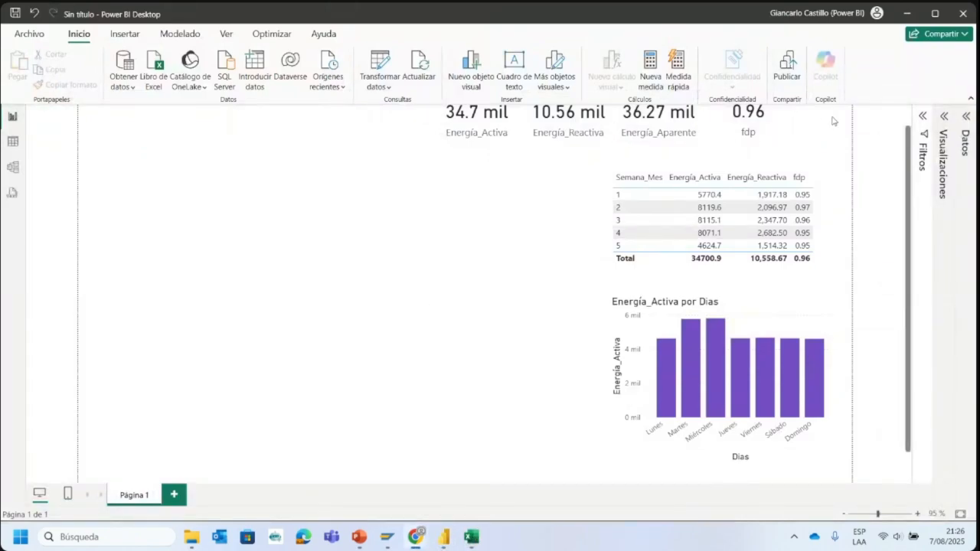
scroll(560, 281, "up", 1)
scroll(542, 233, "up", 2)
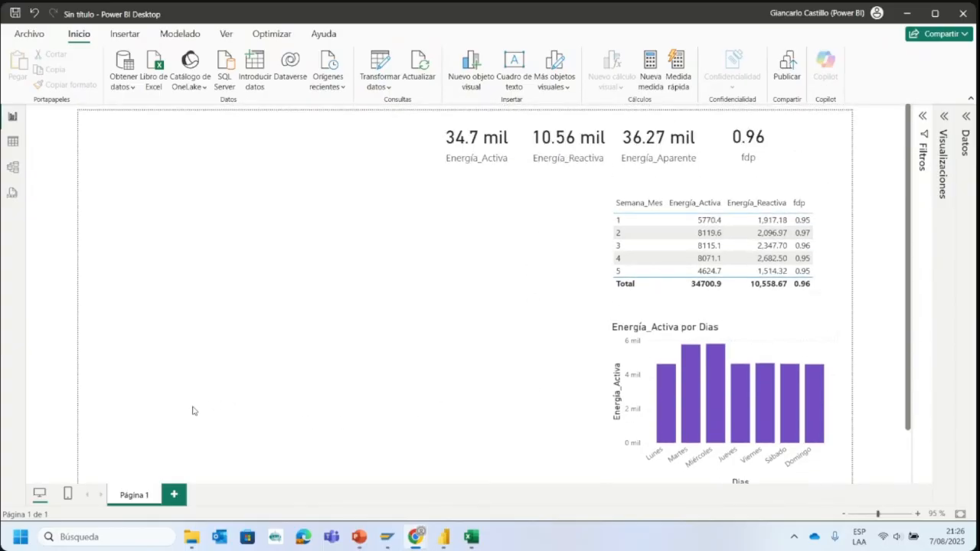
- Examine the monthly active energy line chart and the Energía Reactiva vs Límite chart in the Dashboard Consumo Mensual report
mouse_move(450, 538)
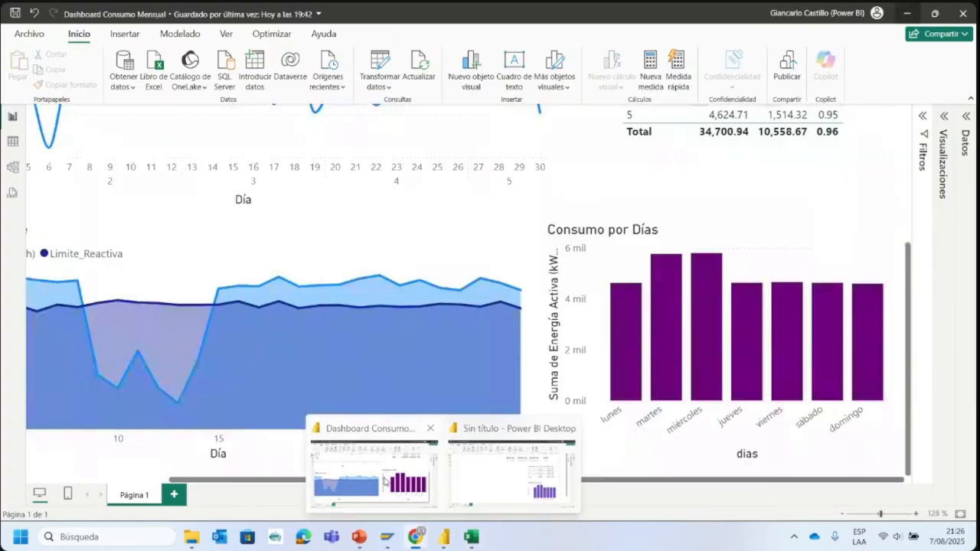
left_click(386, 482)
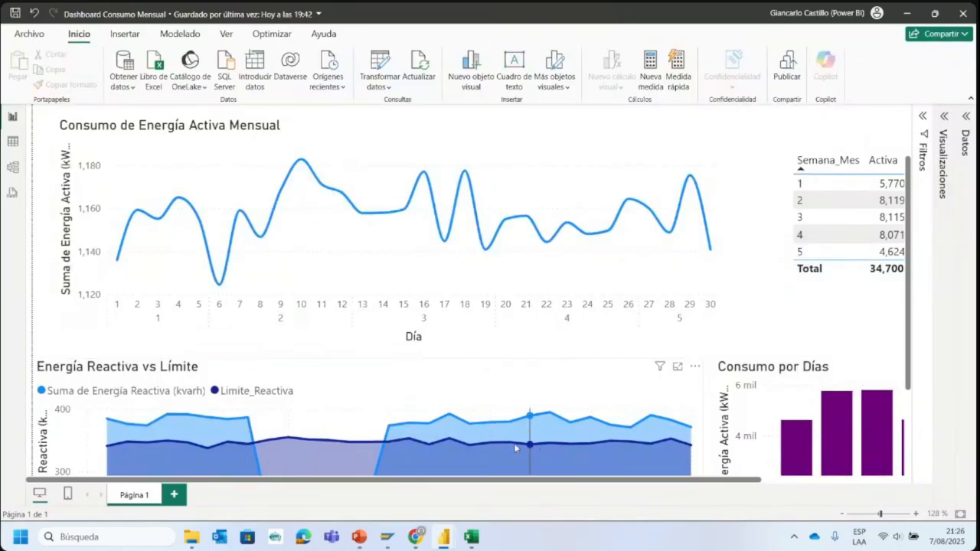
scroll(502, 460, "down", 3)
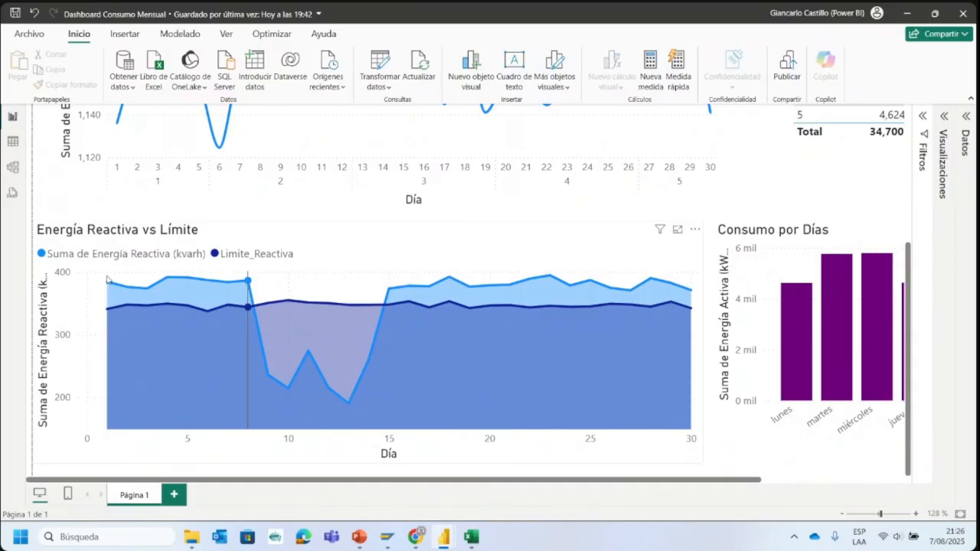
left_click(264, 242)
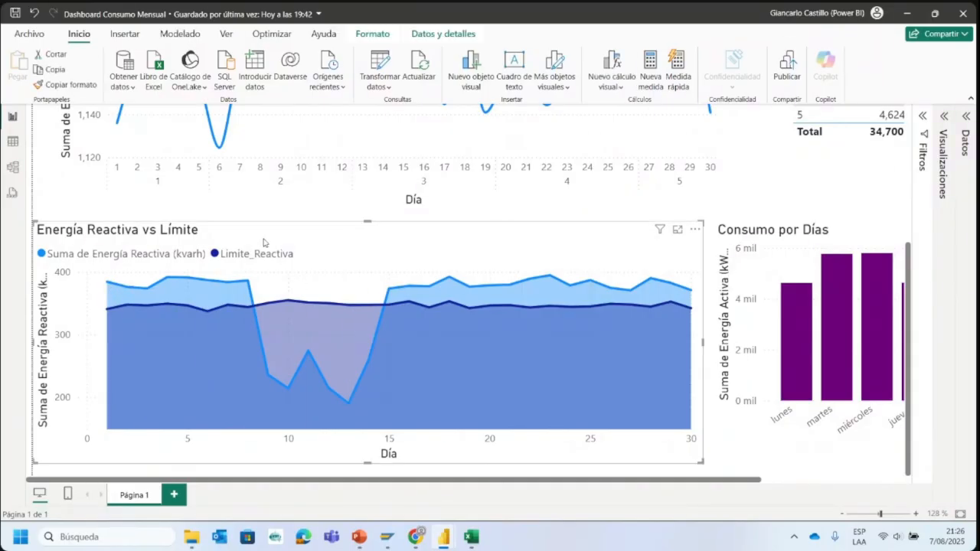
- Return to the untitled report and insert an empty line chart beneath the cards, widened toward the Semana_Mes table
mouse_move(452, 530)
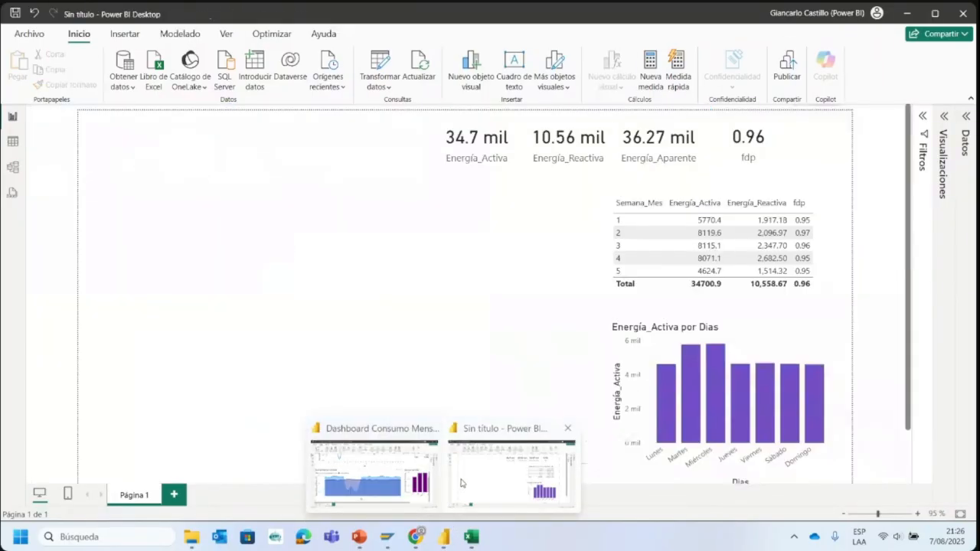
left_click(462, 482)
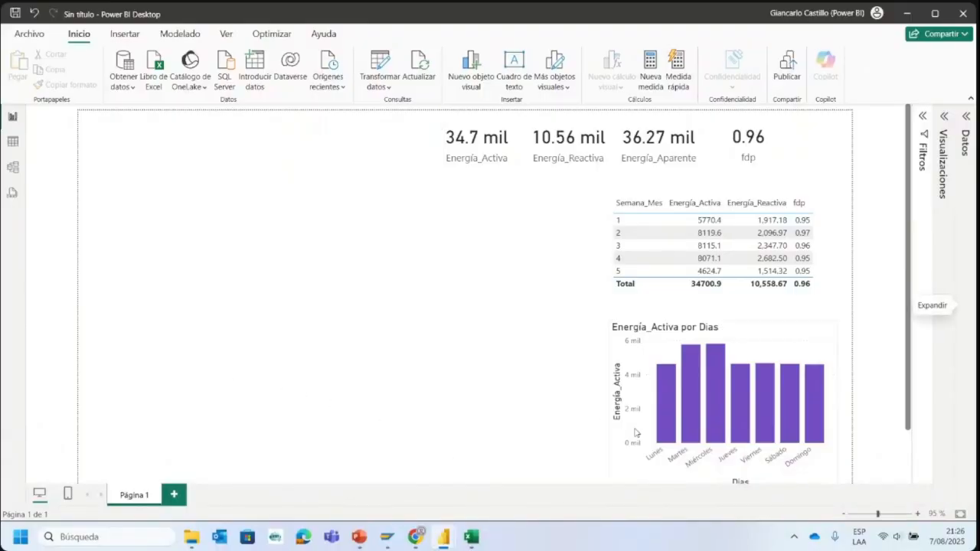
left_click(939, 145)
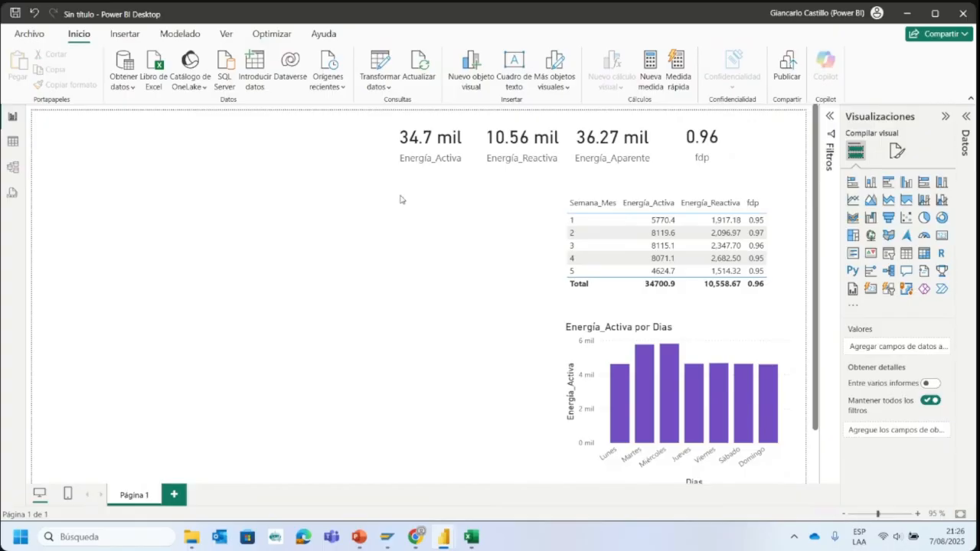
left_click(968, 115)
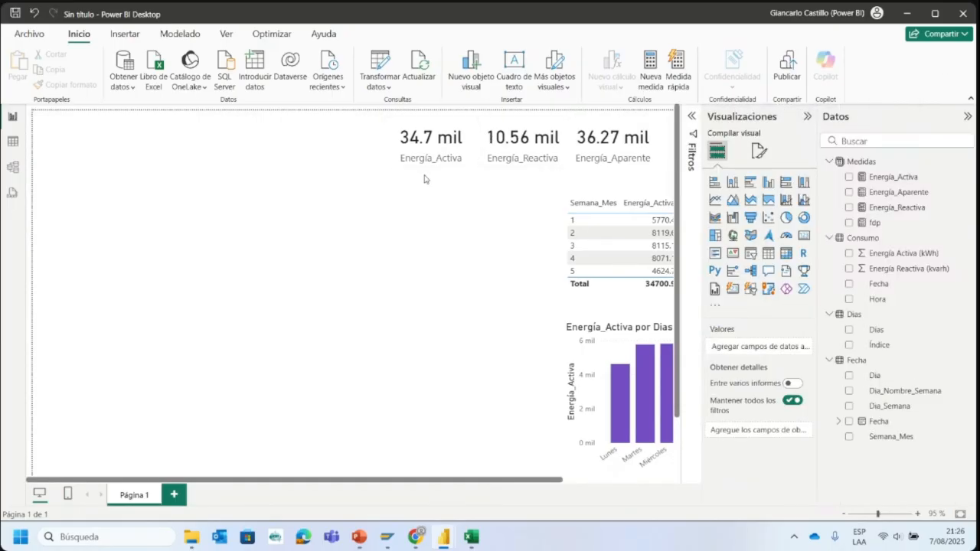
left_click(715, 199)
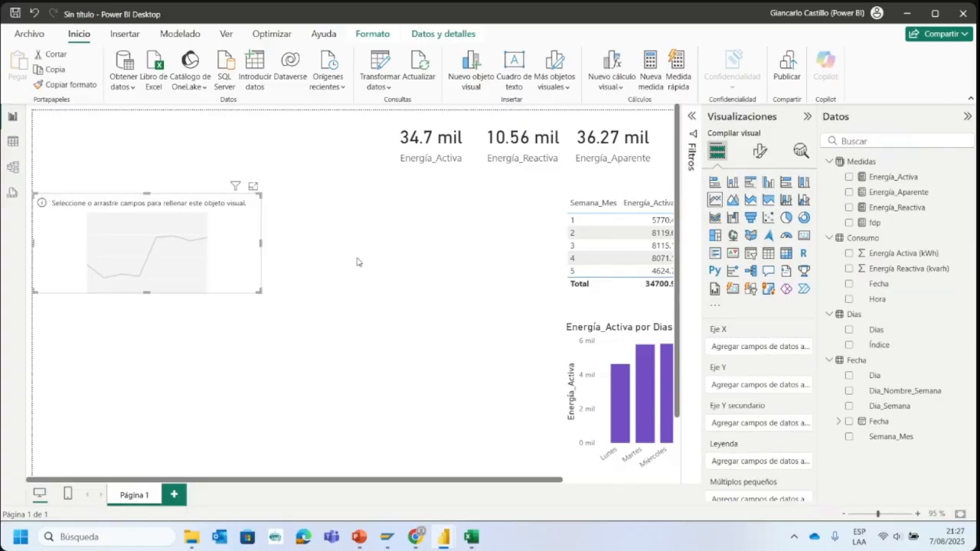
left_click_drag(261, 242, 476, 242)
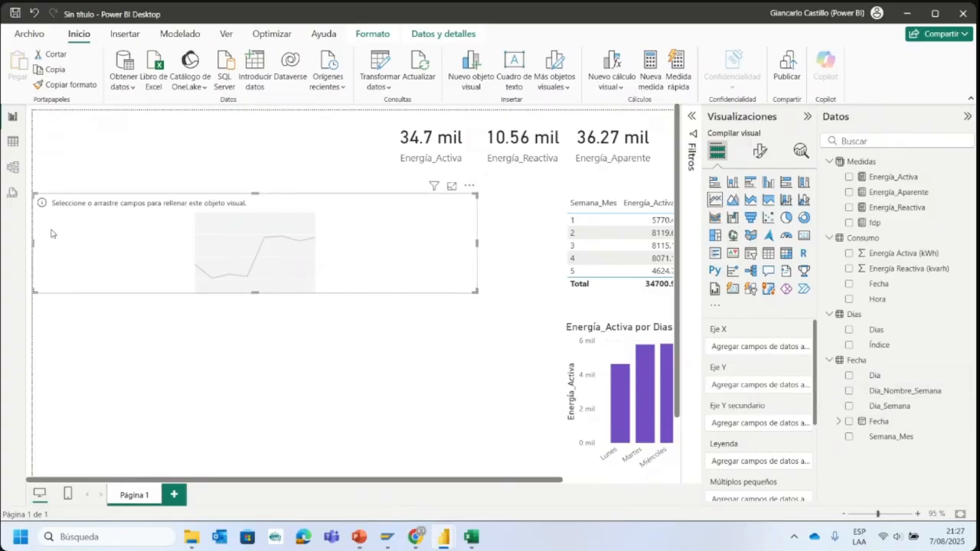
- Check the values of the Semana_Mes and Dia columns in the Fecha table's data
left_click(14, 144)
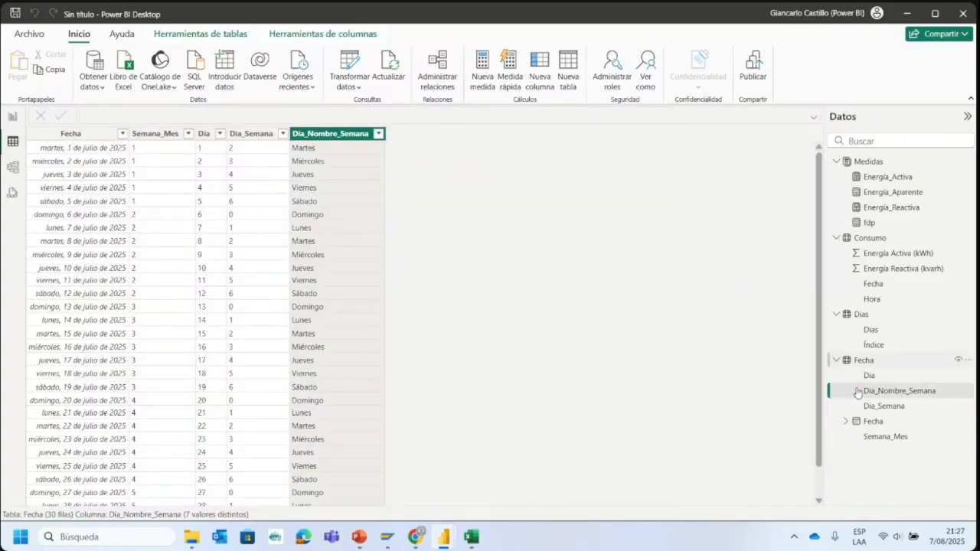
left_click(863, 363)
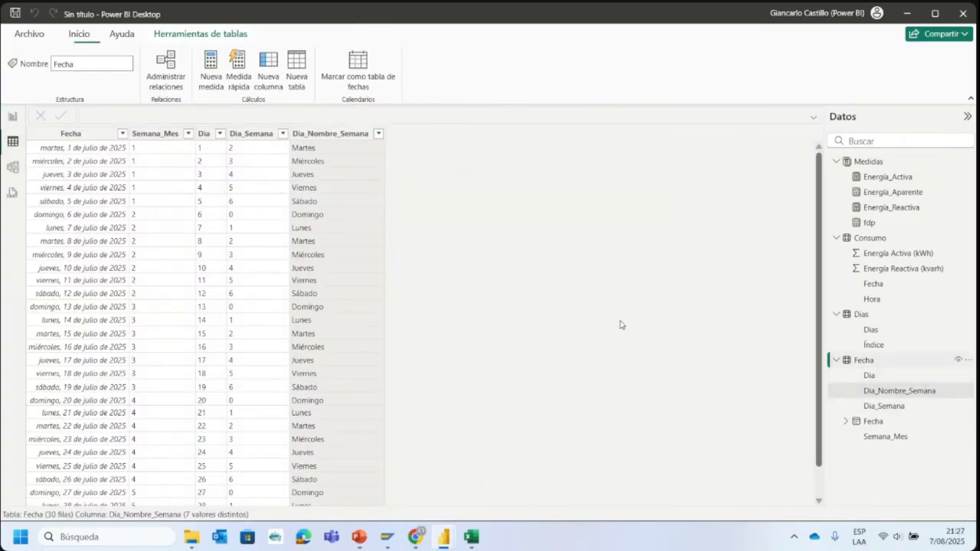
left_click(189, 134)
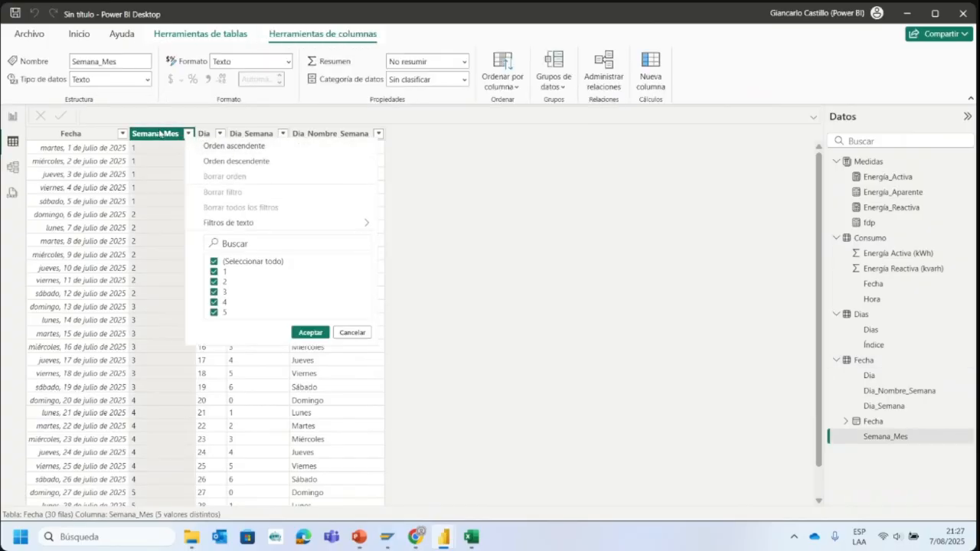
scroll(218, 134, "down", 1)
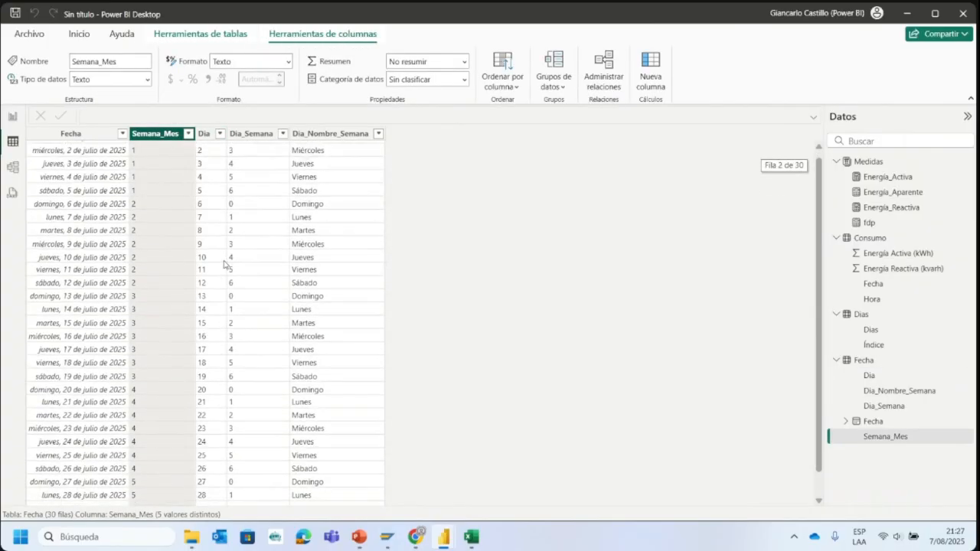
scroll(217, 134, "up", 1)
left_click(214, 134)
scroll(222, 263, "down", 1)
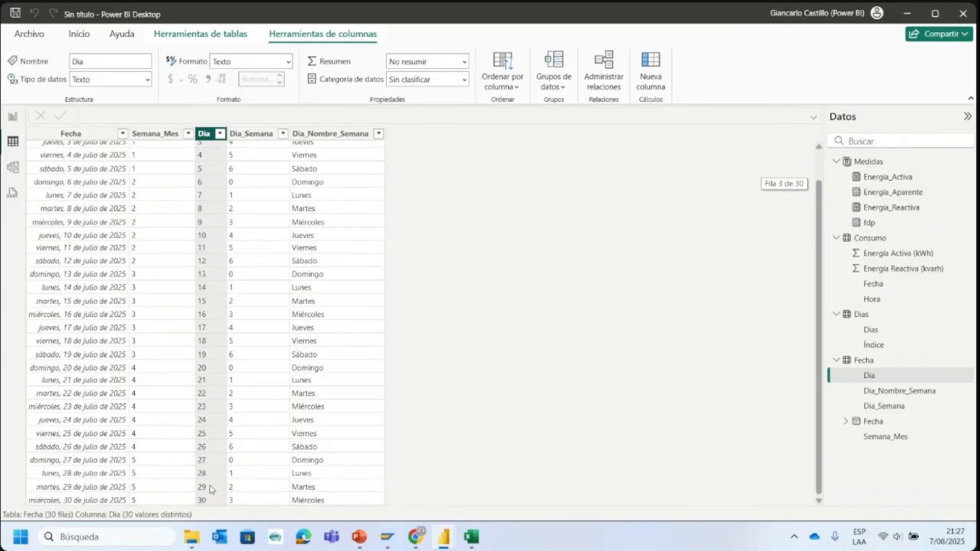
- Plot Energía Activa (kWh) on the line chart's Y axis against Dia from the Fecha table on its X axis
left_click(14, 116)
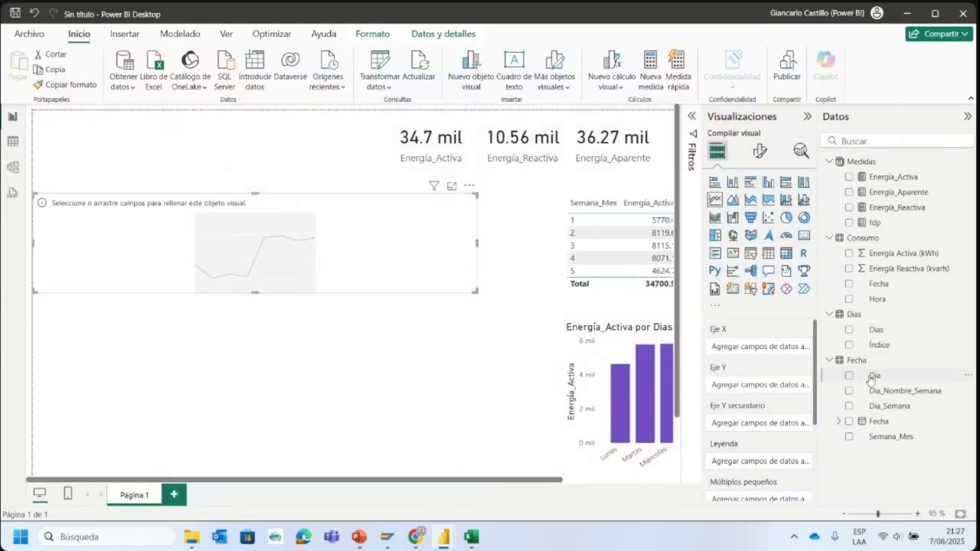
left_click_drag(875, 376, 740, 352)
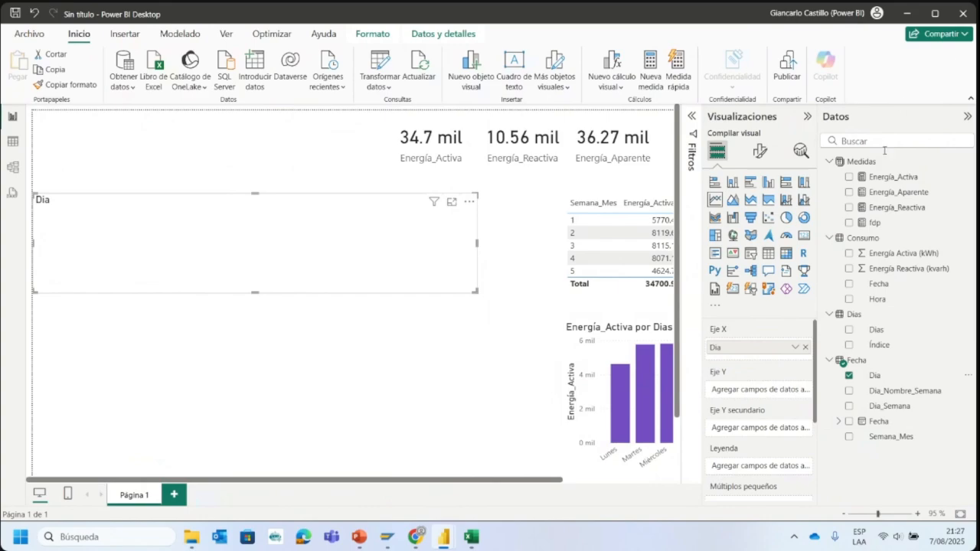
left_click_drag(883, 254, 769, 391)
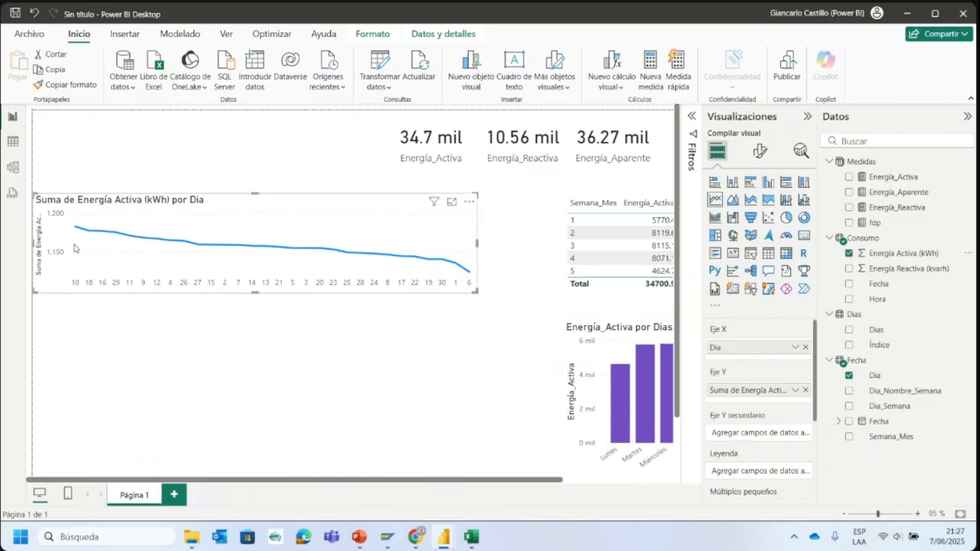
- Sort the line chart's axis by Dia in ascending order
mouse_move(207, 251)
left_click(469, 202)
mouse_move(541, 278)
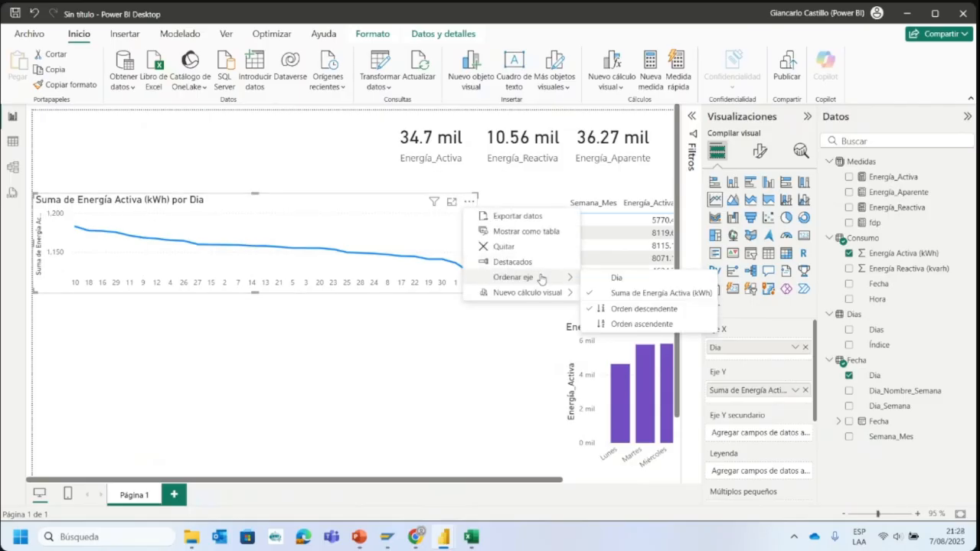
left_click(643, 278)
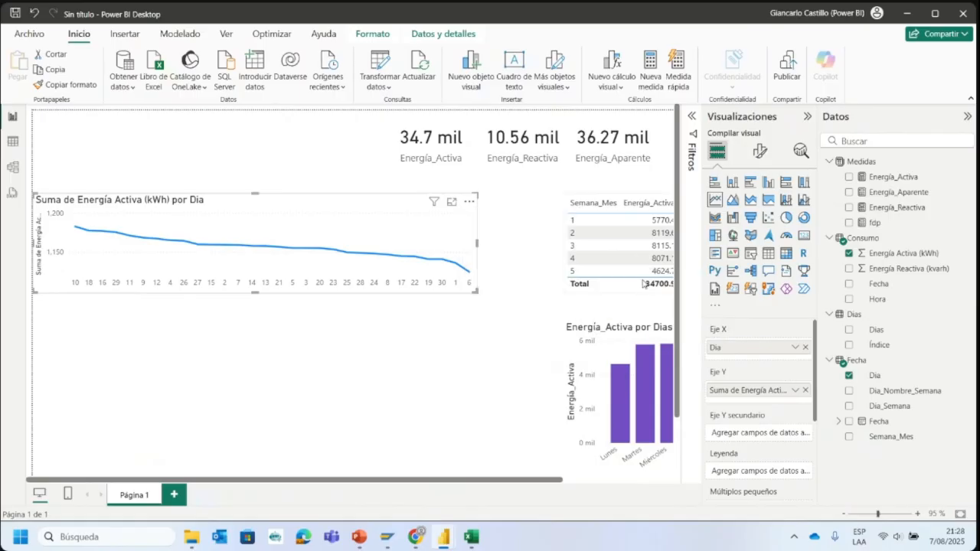
left_click(468, 201)
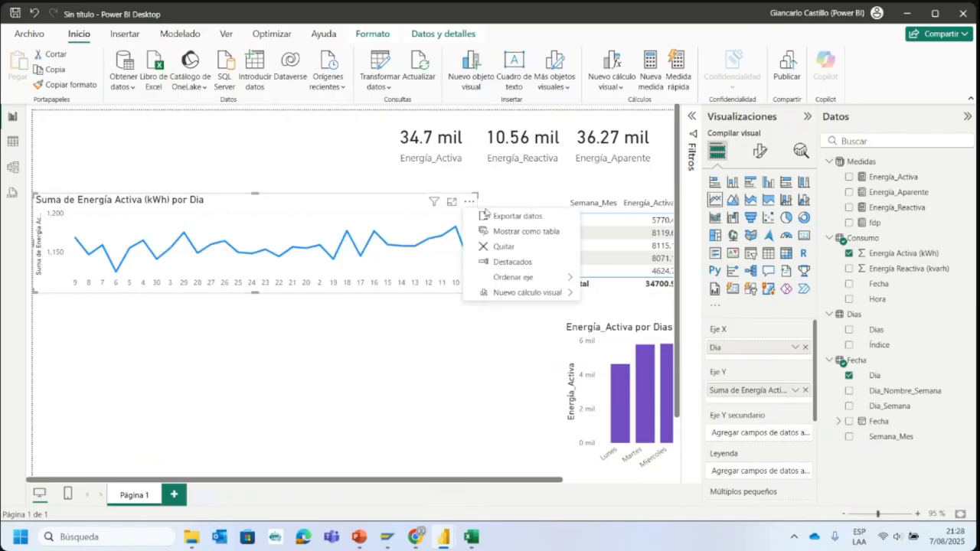
mouse_move(565, 283)
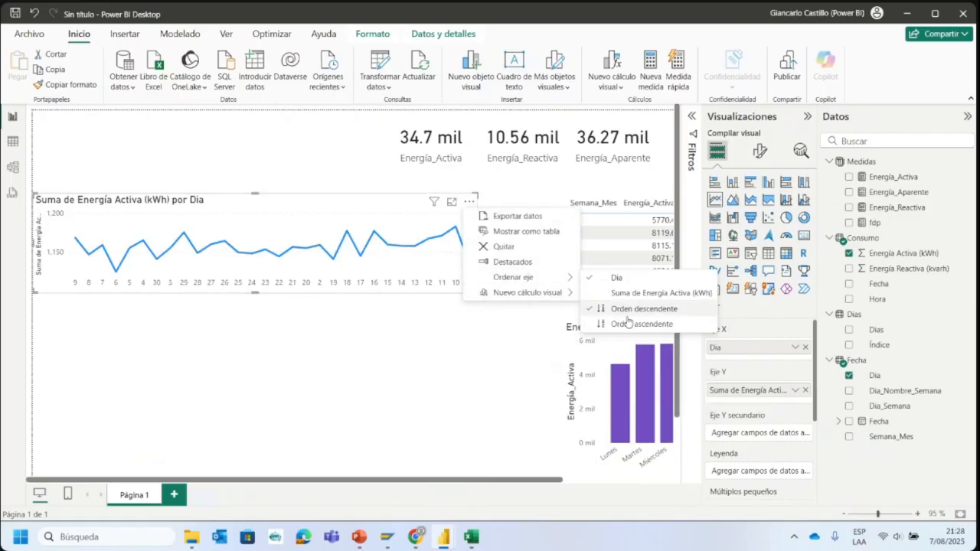
left_click(626, 320)
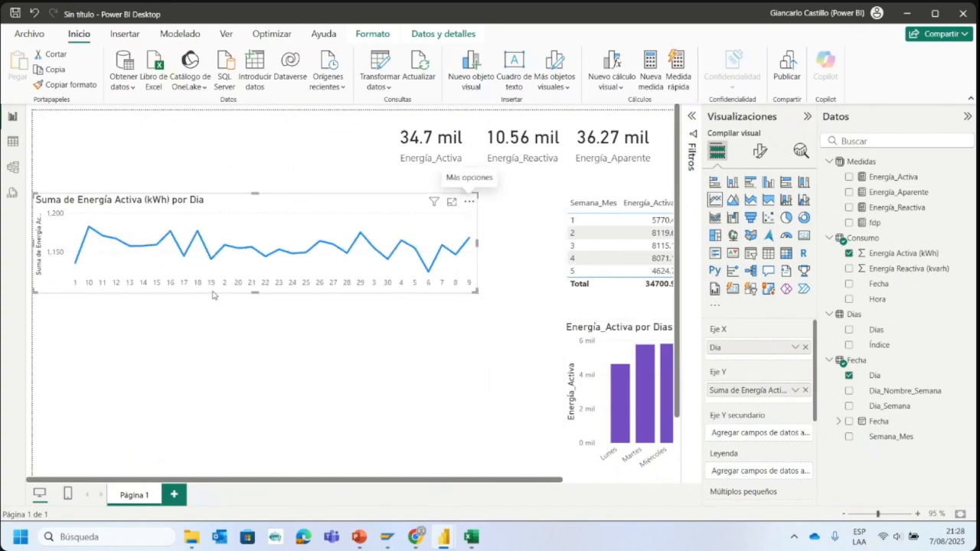
- Replace Dia on the line chart's X axis with the Fecha date hierarchy reduced to its Día level, and widen the chart slightly
mouse_move(79, 263)
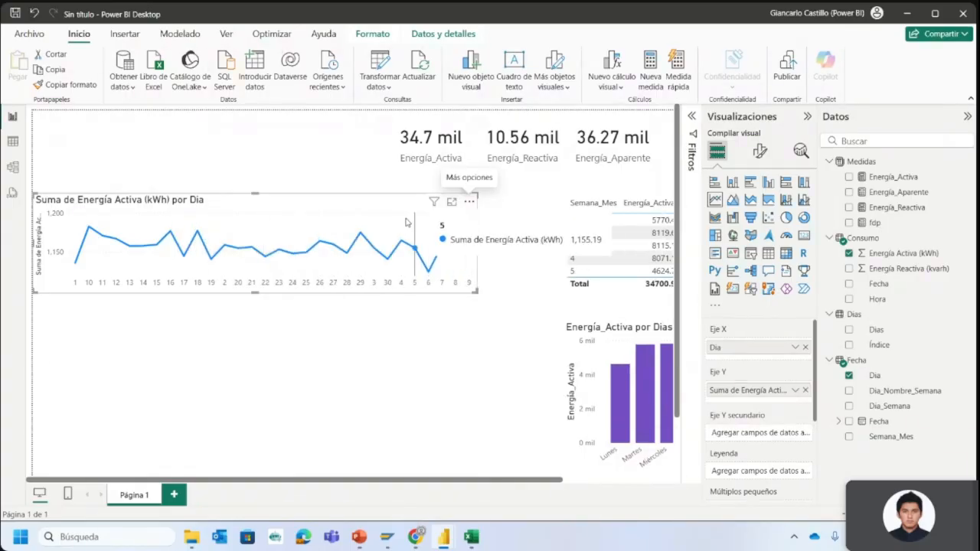
left_click(848, 375)
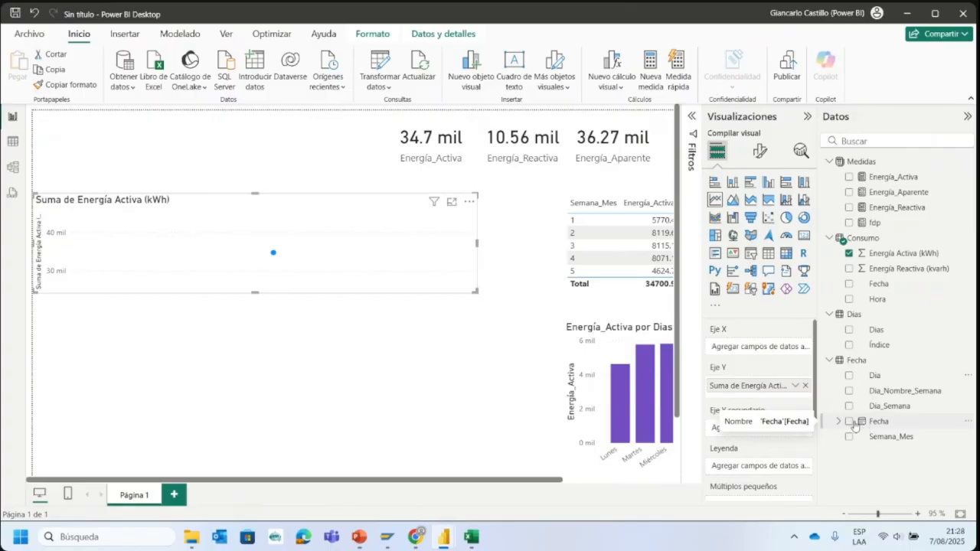
left_click(849, 422)
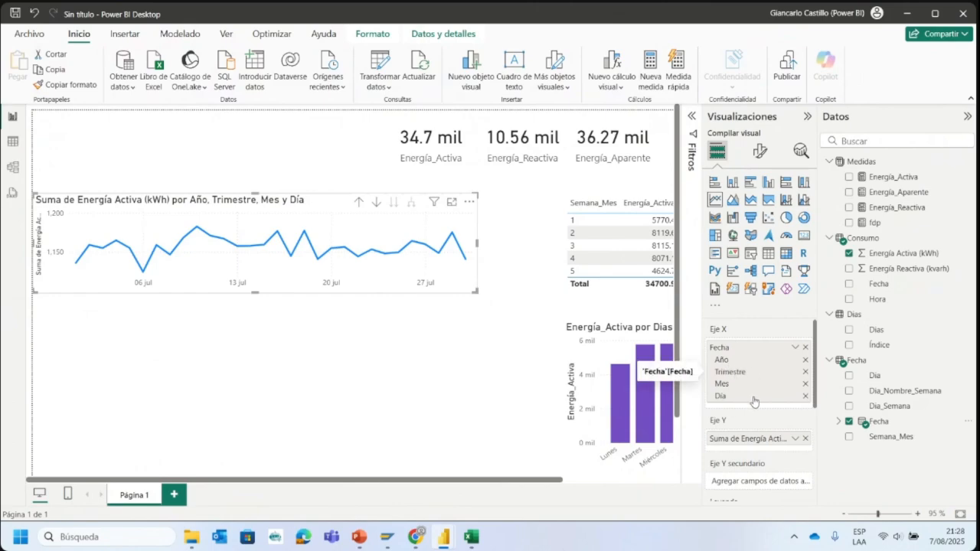
left_click(804, 385)
left_click(805, 373)
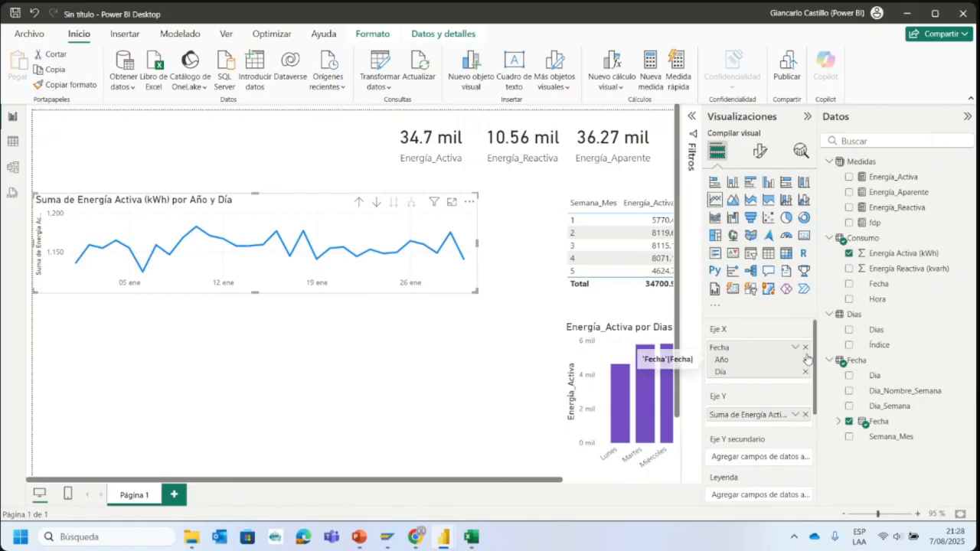
left_click(804, 361)
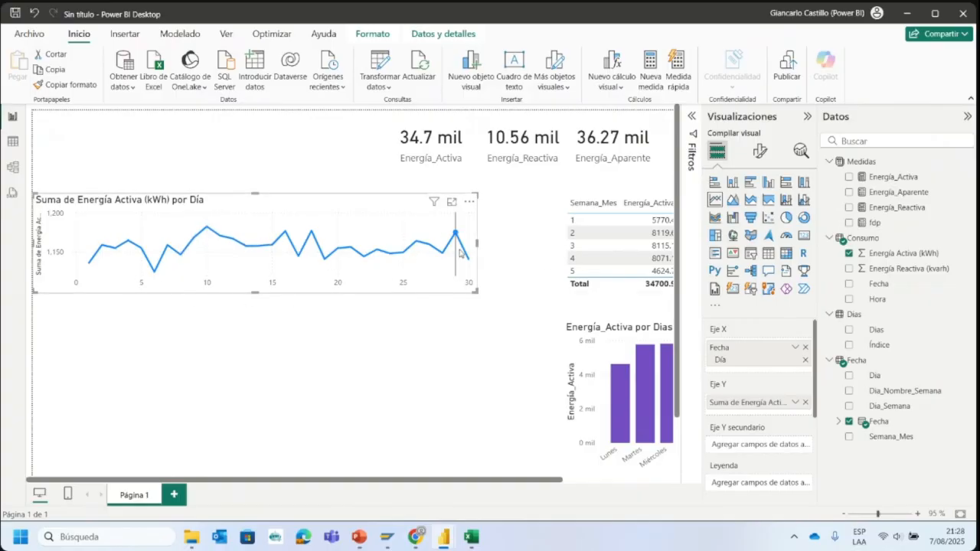
left_click_drag(476, 242, 513, 264)
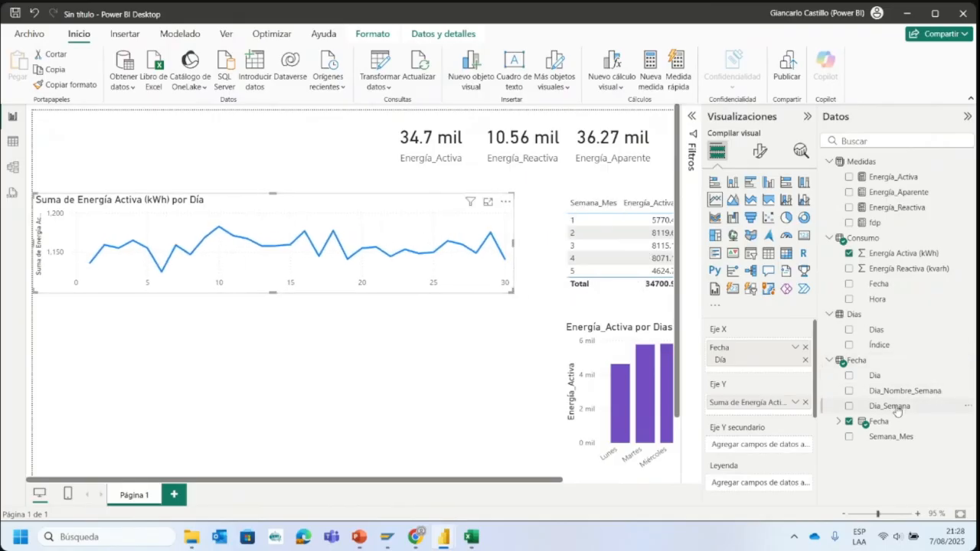
- Try Semana_Mes above the Fecha hierarchy on the line chart's X axis, and take it off again
left_click_drag(892, 440, 740, 341)
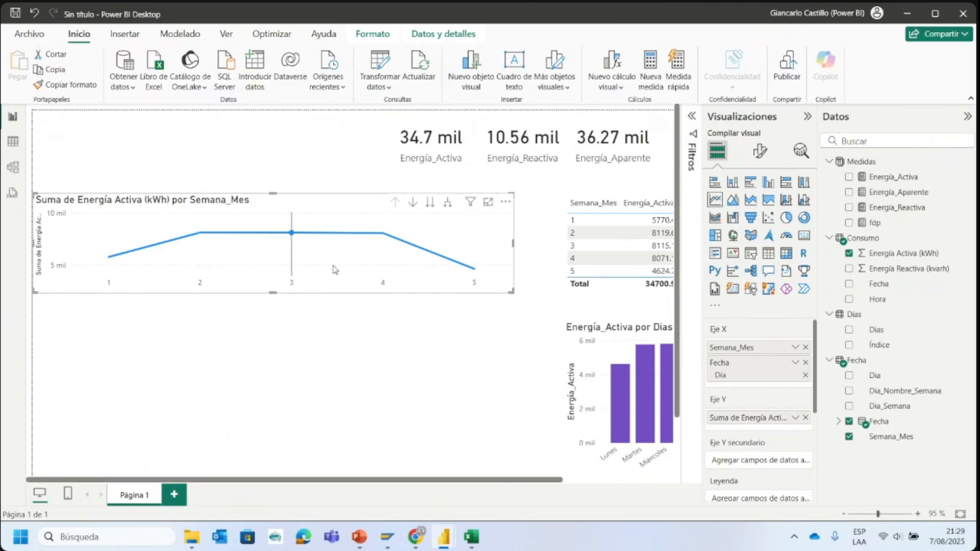
left_click(805, 349)
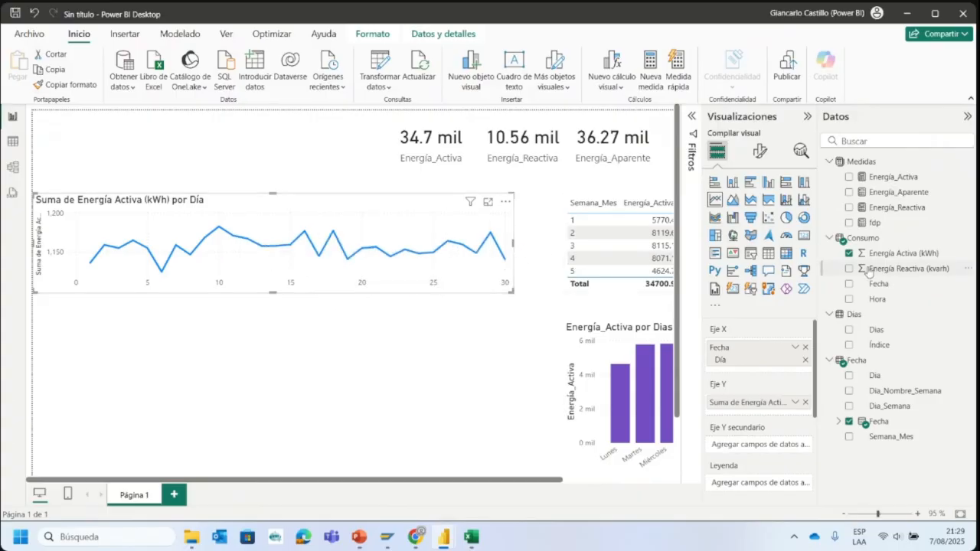
- Replace the summed Energía Activa (kWh) field on the line chart's Y axis with the Energía_Activa measure
left_click(806, 402)
left_click_drag(888, 177, 741, 403)
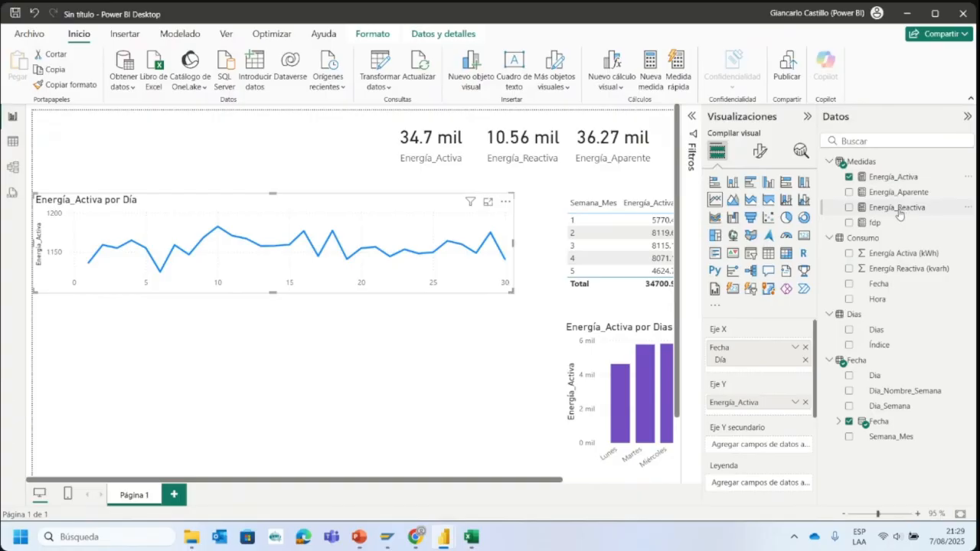
- Add the Energía_Reactiva measure to the line chart's Y axis below Energía_Activa, and make the chart taller
left_click_drag(897, 215, 768, 369)
left_click_drag(763, 414, 761, 410)
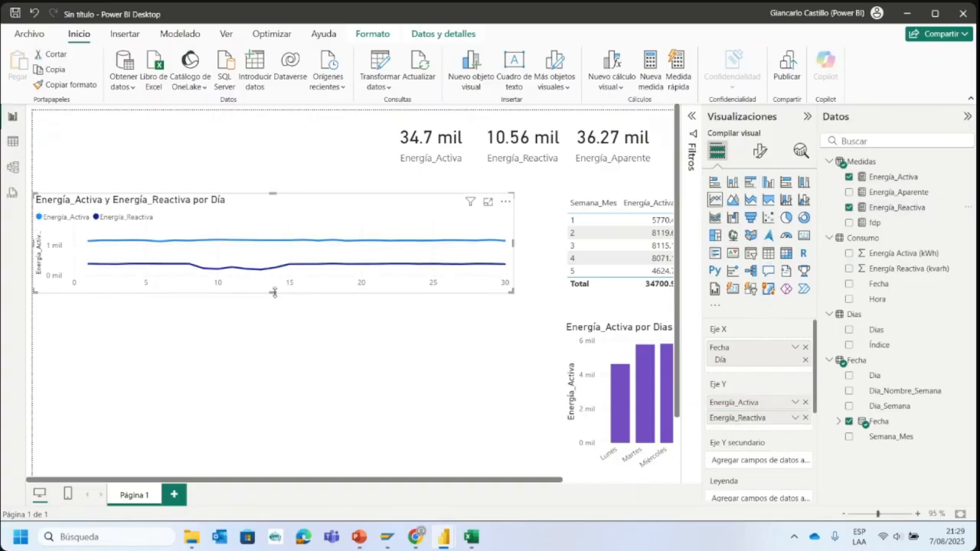
left_click_drag(274, 293, 281, 358)
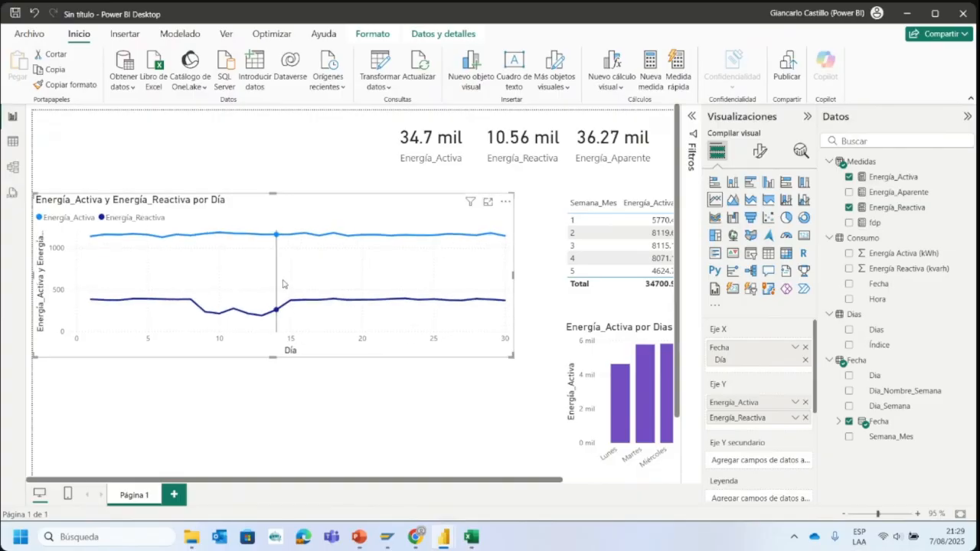
- Move the line chart slightly up, closer to the cards without covering their labels
left_click_drag(282, 285, 281, 254)
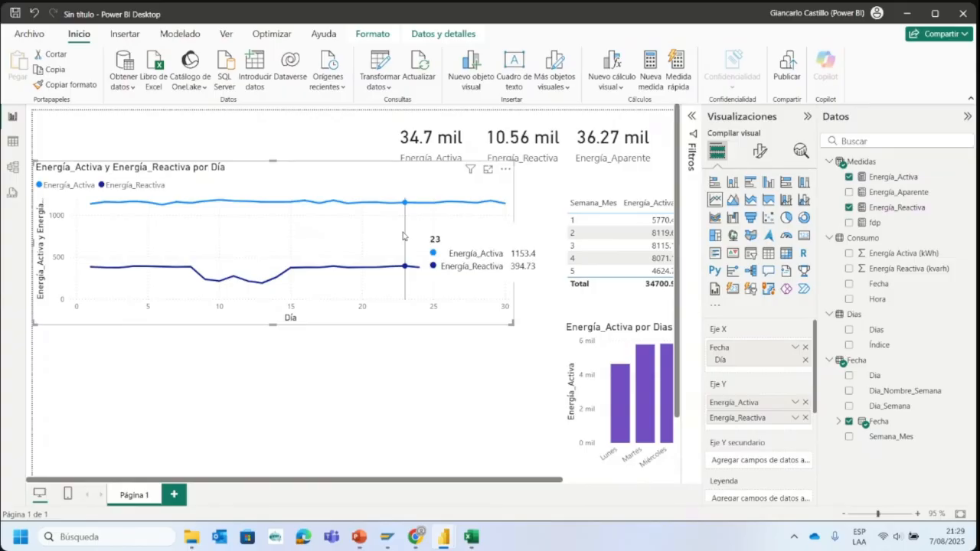
left_click_drag(403, 236, 385, 267)
left_click(177, 161)
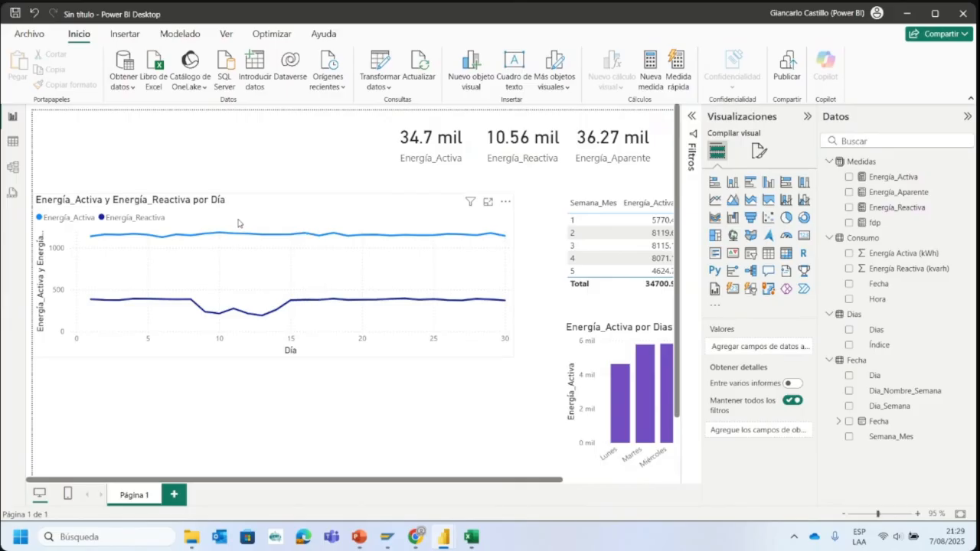
left_click_drag(246, 218, 246, 201)
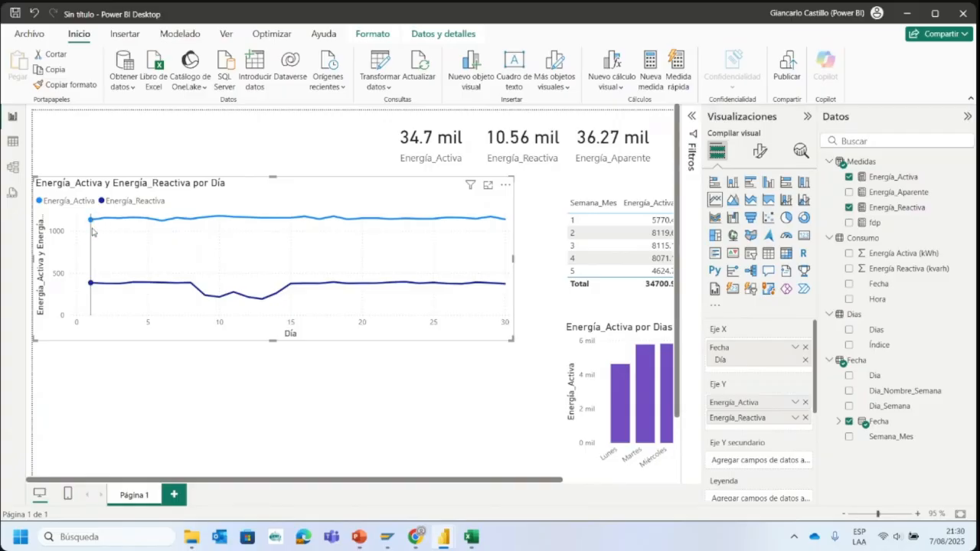
- Inspect the day 1 points of both energy lines, check the Dashboard Consumo Mensual report's reactive energy chart, and return to the untitled report
mouse_move(92, 229)
mouse_move(92, 284)
mouse_move(440, 540)
left_click(396, 478)
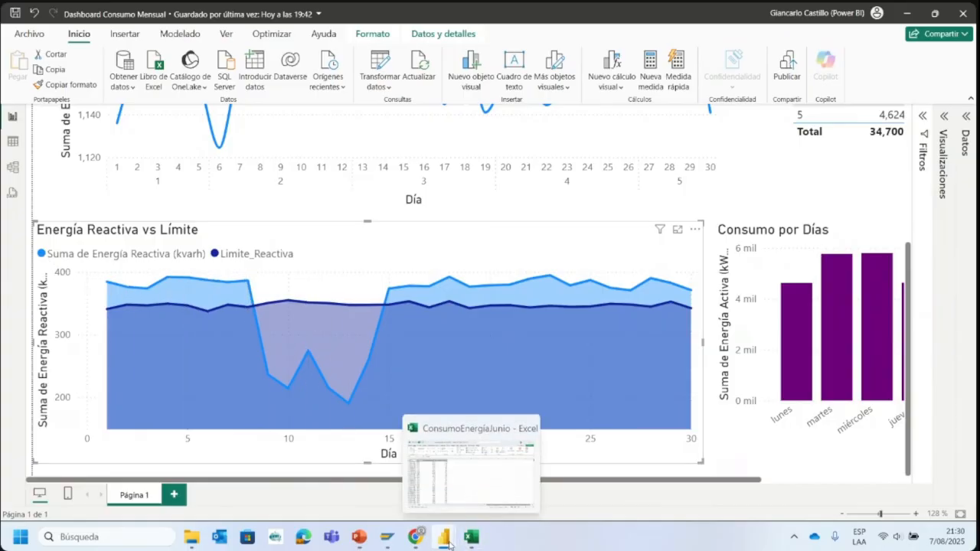
mouse_move(448, 544)
left_click(521, 456)
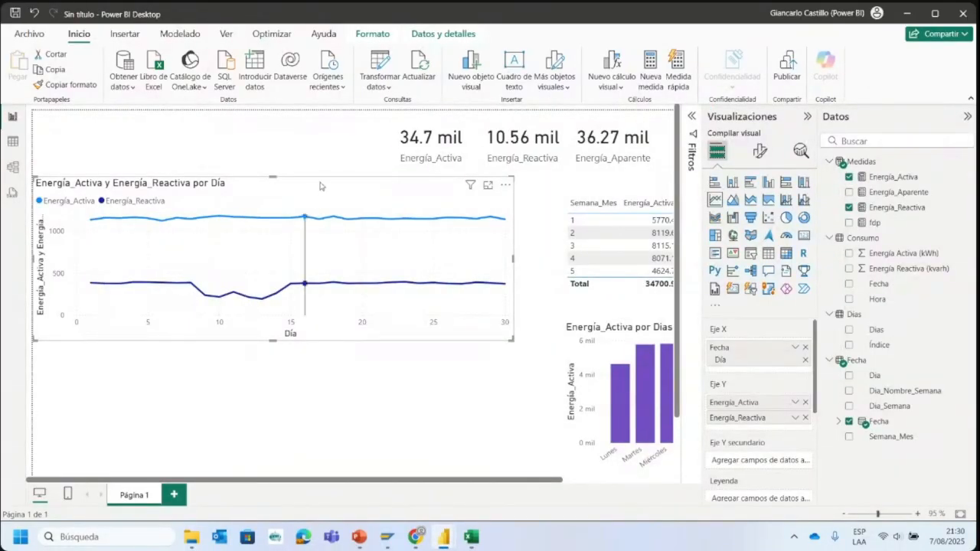
- Switch to the Dashboard Consumo Mensual report and examine reactive energy against its limit on days 8 and 10 in the Energía Reactiva vs Límite chart
mouse_move(444, 537)
left_click(375, 467)
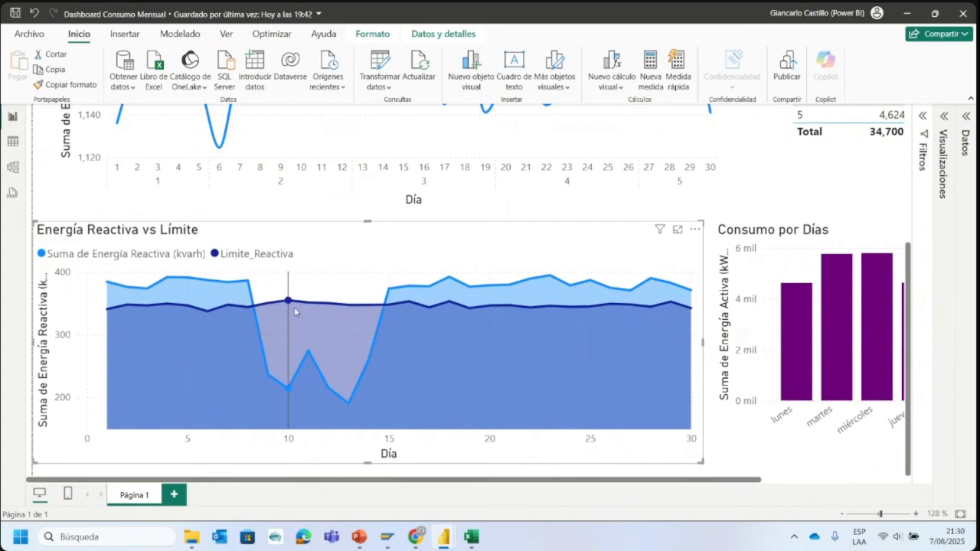
mouse_move(291, 307)
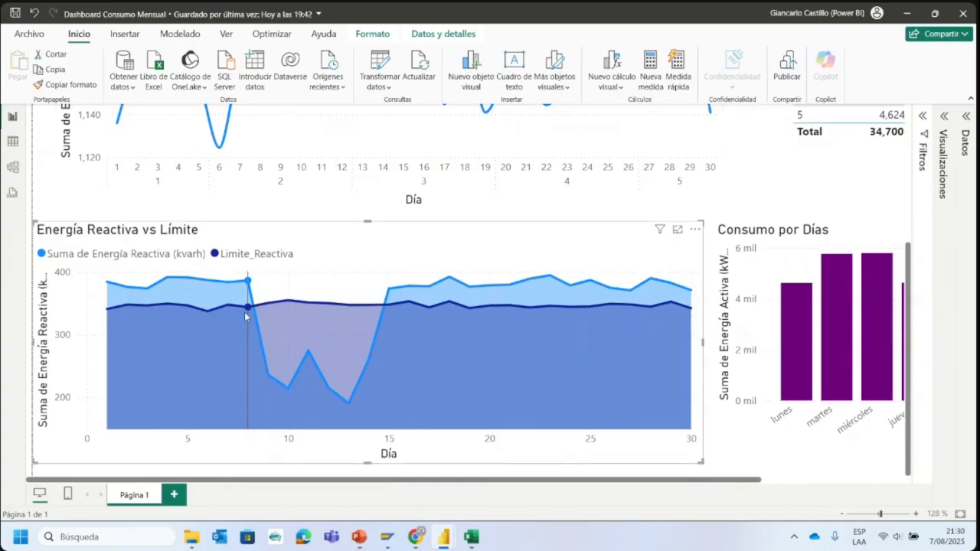
mouse_move(247, 285)
mouse_move(653, 235)
mouse_move(251, 283)
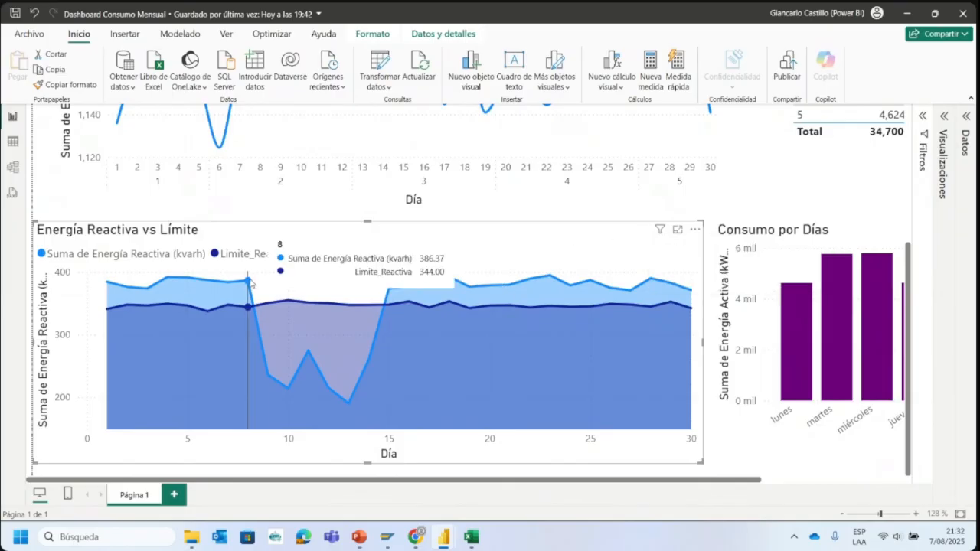
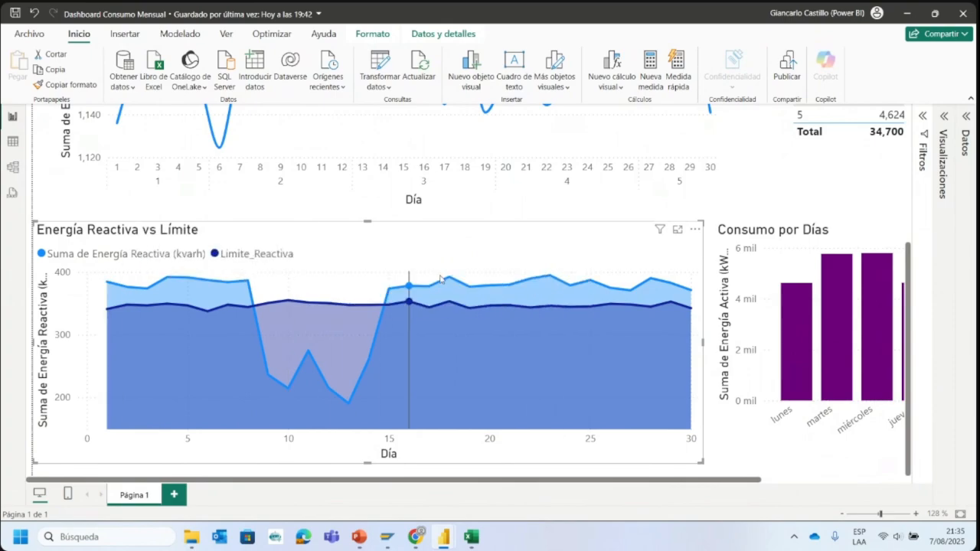
- Return to the untitled report and clear the line chart's X-axis date and both Y-axis measures
mouse_move(462, 533)
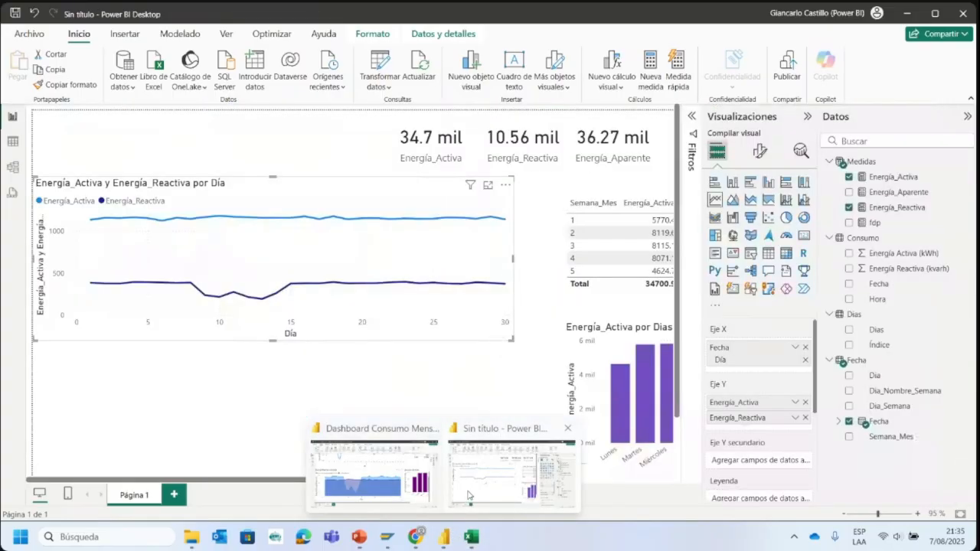
left_click(470, 495)
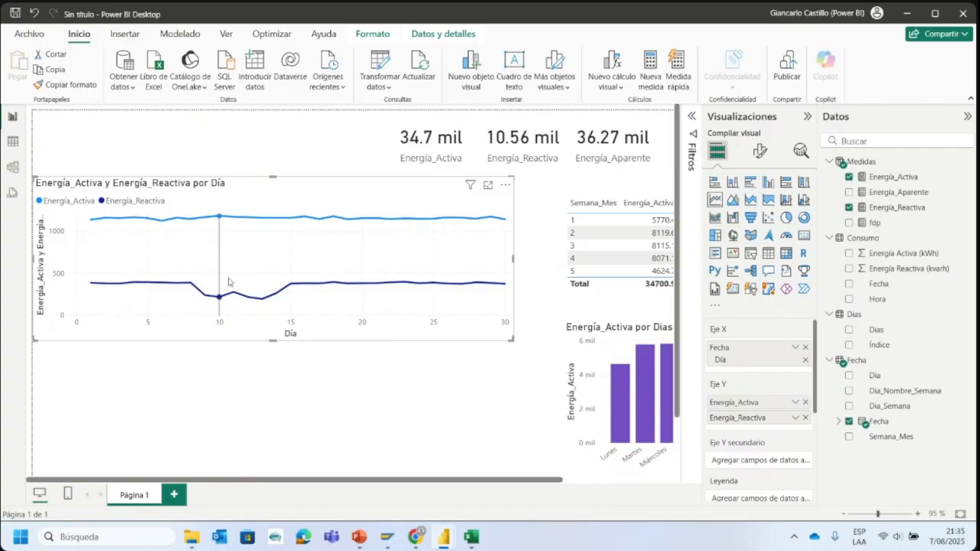
left_click(805, 348)
left_click(805, 385)
left_click(805, 385)
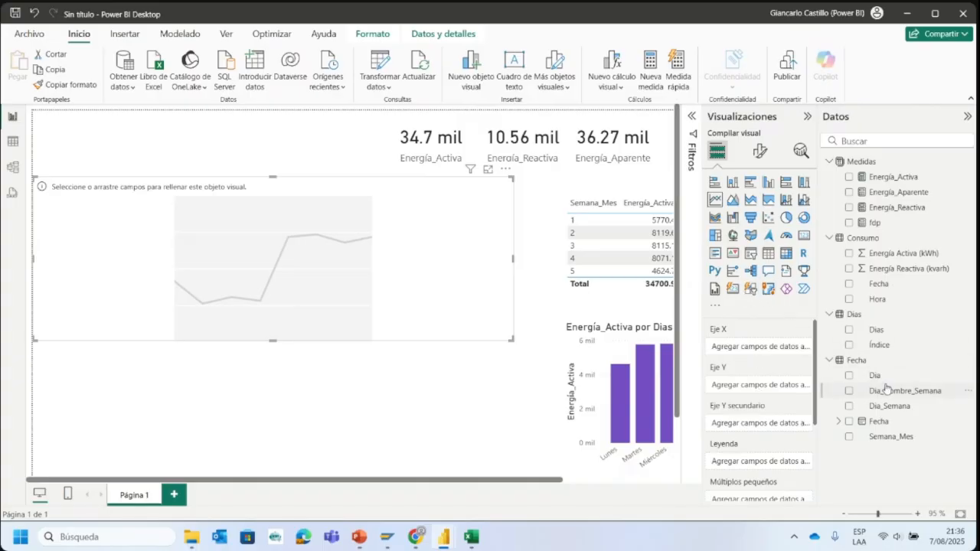
- Put Fecha from the Fecha table on the line chart's X axis, keeping only the Día level of its hierarchy
left_click_drag(892, 422, 809, 412)
left_click_drag(767, 354, 766, 346)
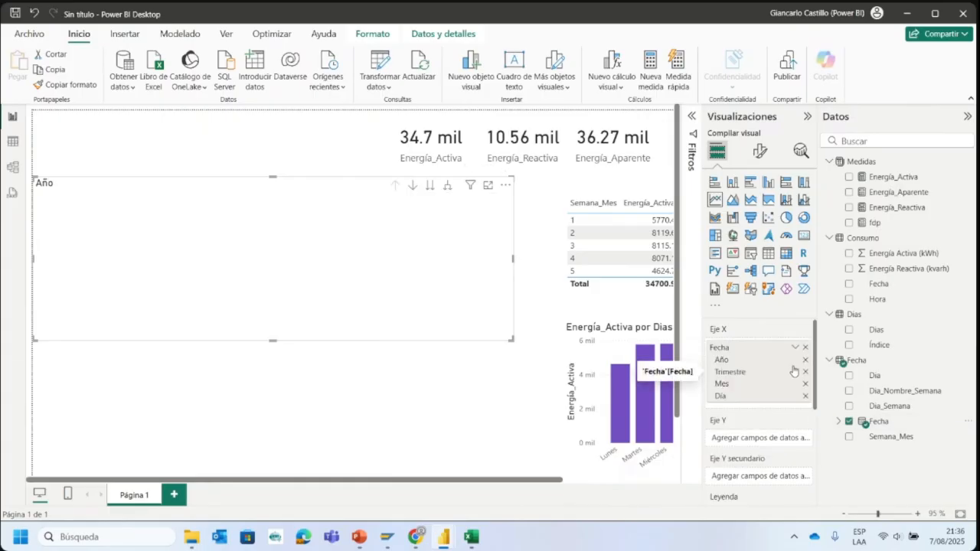
left_click(806, 361)
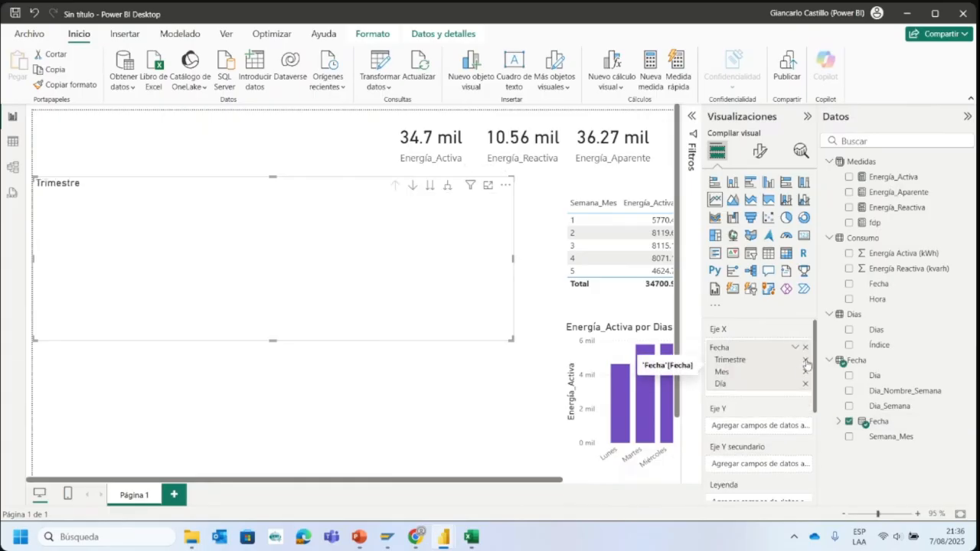
left_click(805, 361)
left_click(805, 360)
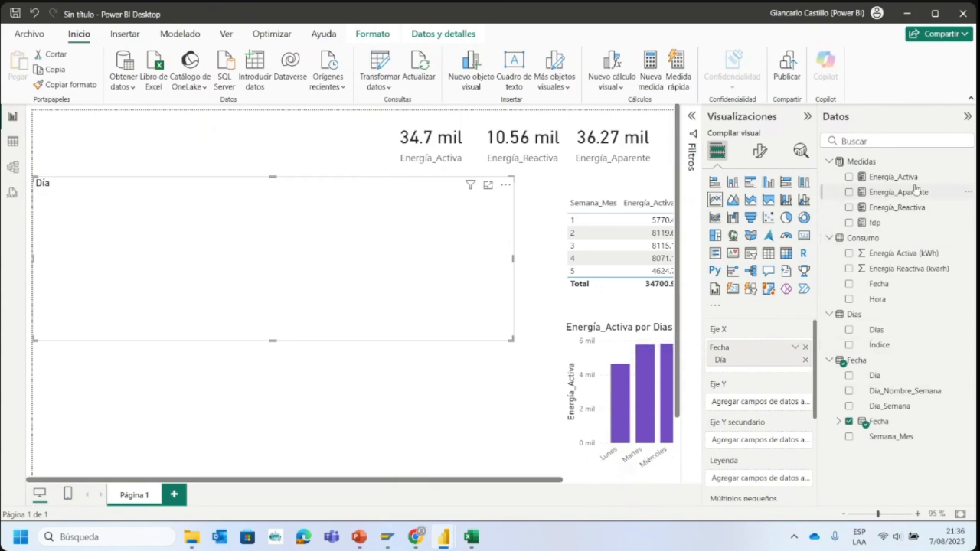
- Add the Energía_Activa and Energía_Reactiva measures to the line chart's Y axis
left_click_drag(913, 180, 774, 407)
left_click_drag(893, 184, 753, 406)
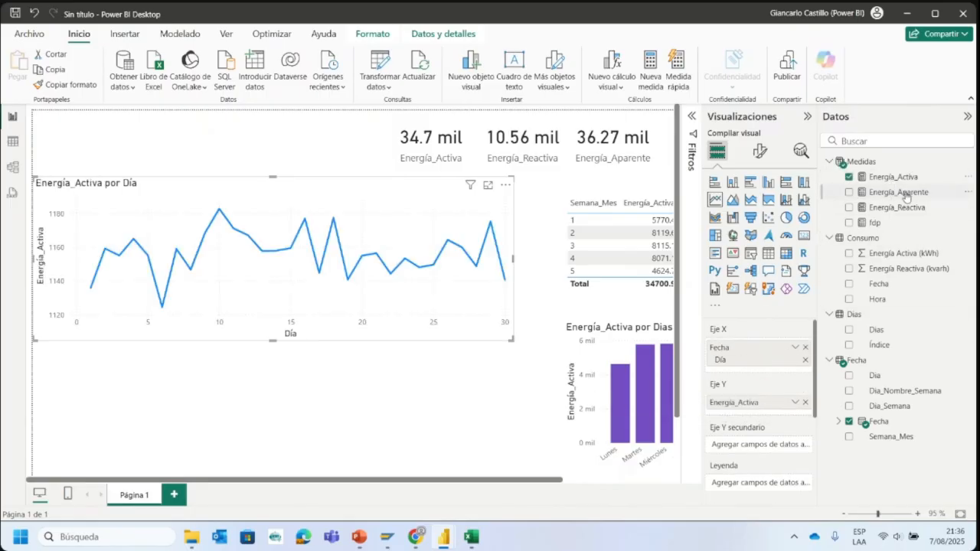
left_click_drag(896, 192, 905, 219)
left_click_drag(896, 207, 754, 413)
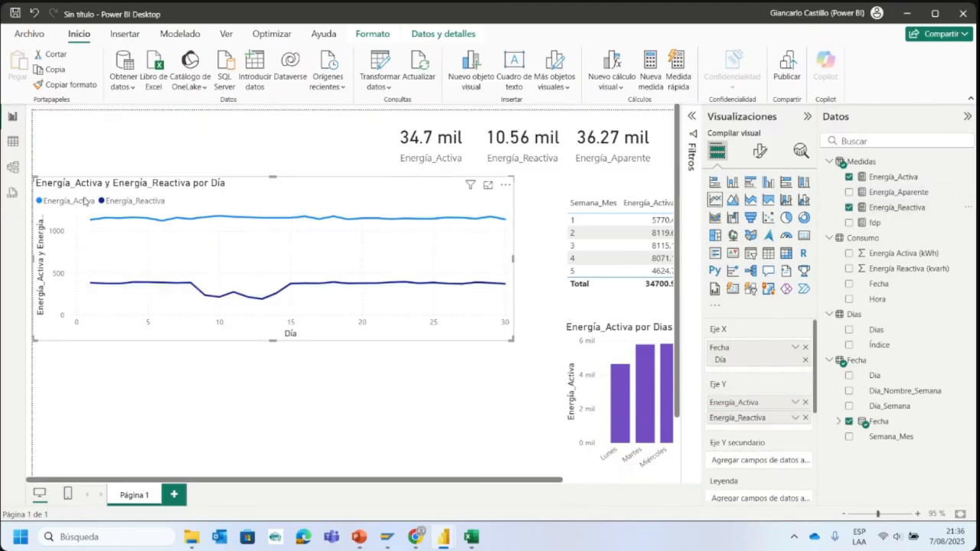
mouse_move(96, 226)
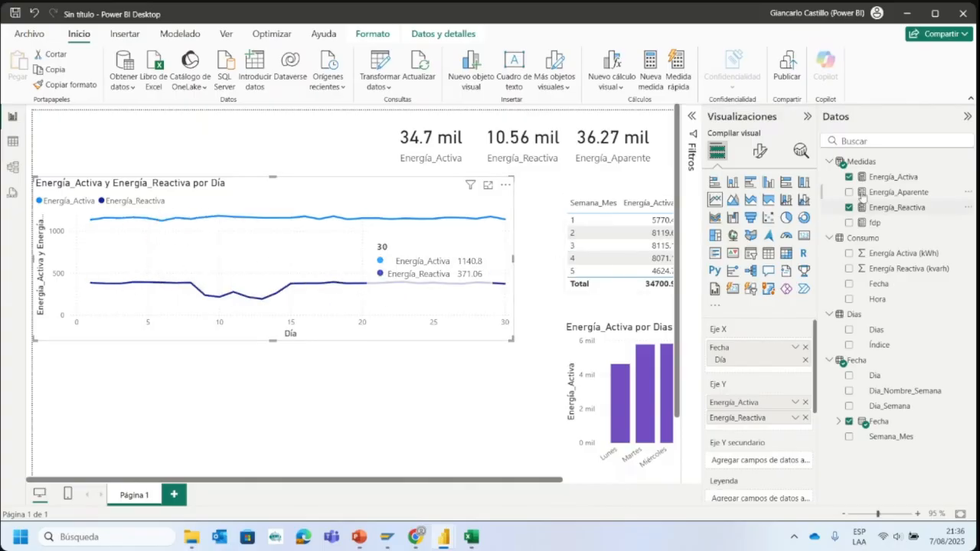
- Create a new measure in the Medidas table with the formula Limite_Reactiva=0.3*[Energía_Activa]
left_click(967, 162)
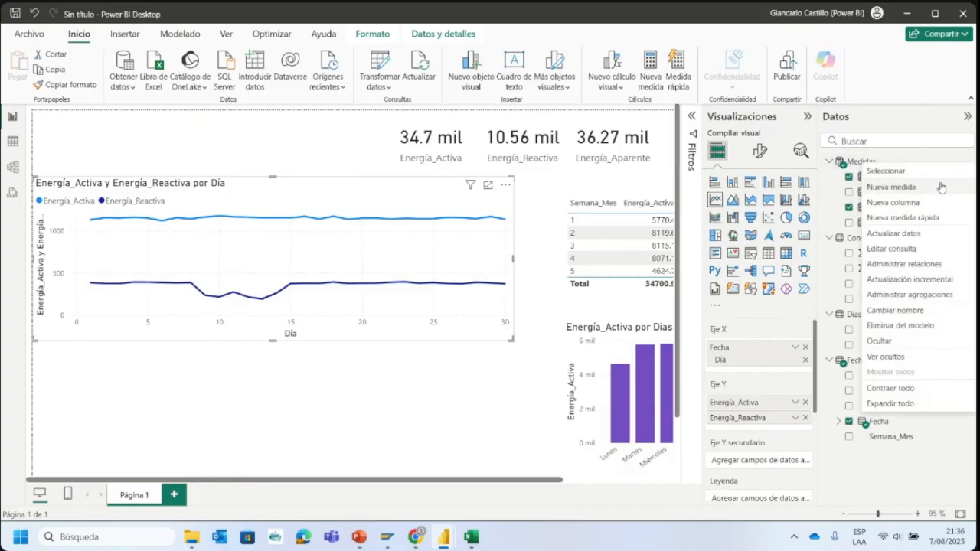
key("Escape")
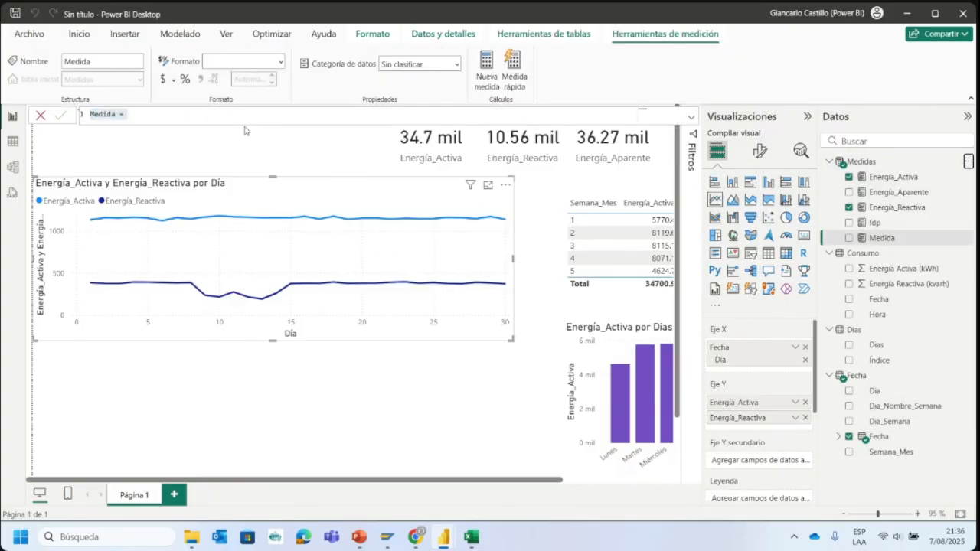
type("Limite_Reactiv")
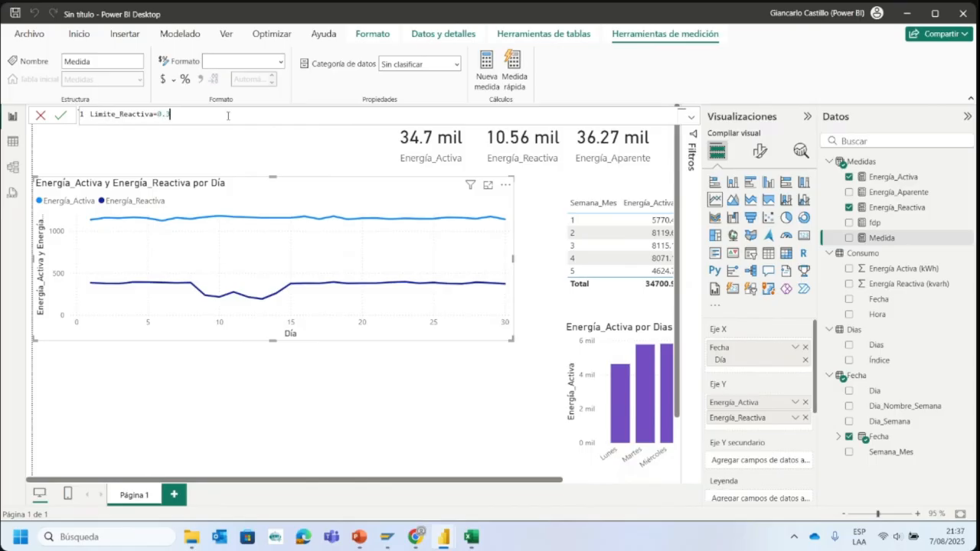
type("*Activa")
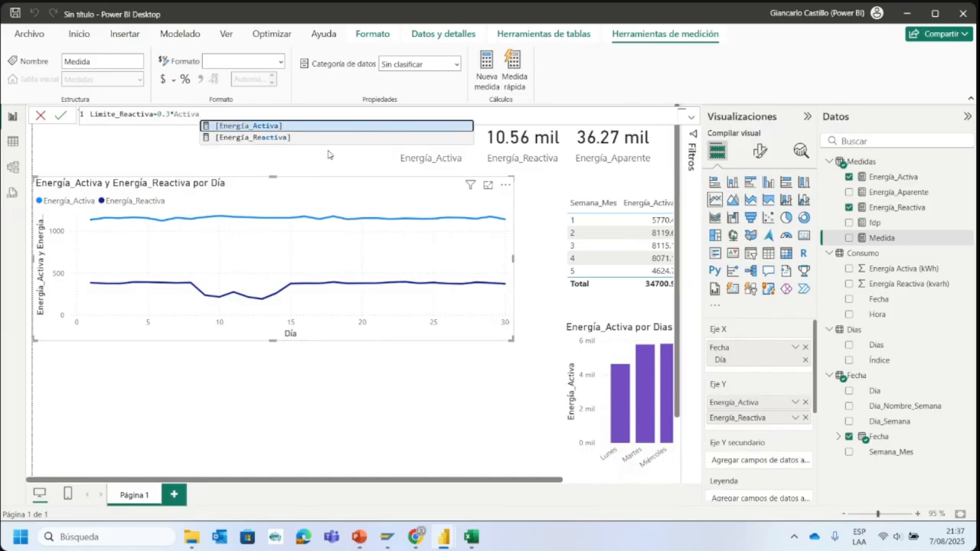
left_click(305, 128)
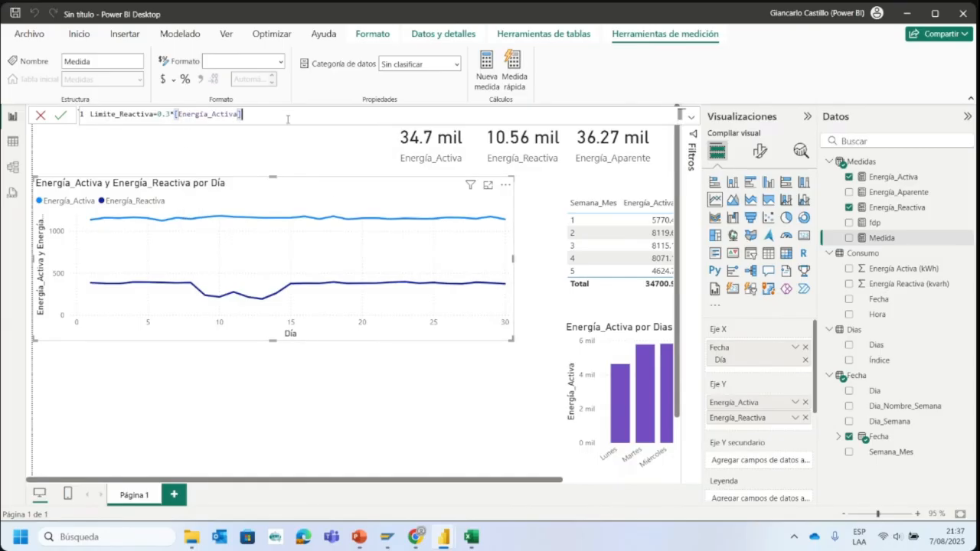
key("Return")
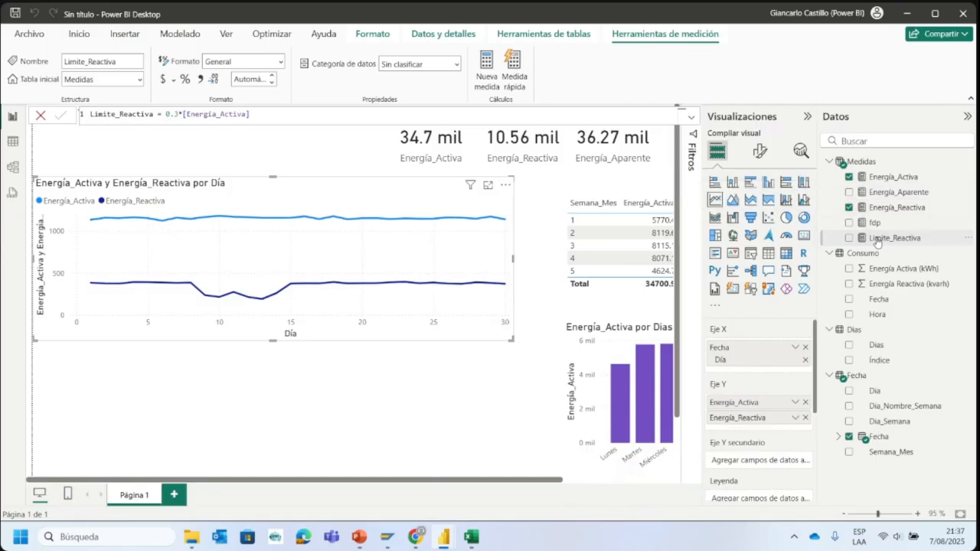
- Add Limite_Reactiva to the line chart's Y axis and remove Energía_Activa from it
left_click_drag(880, 244, 748, 417)
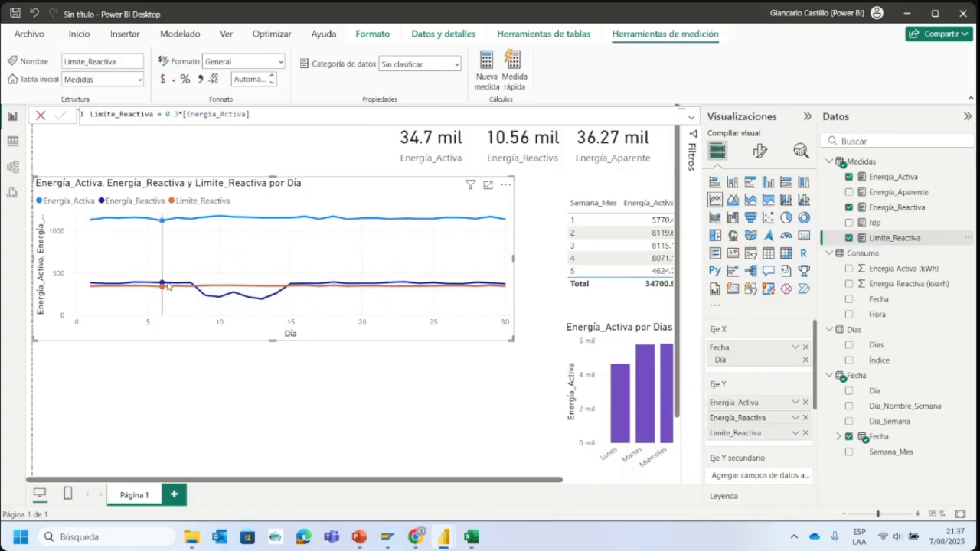
mouse_move(215, 285)
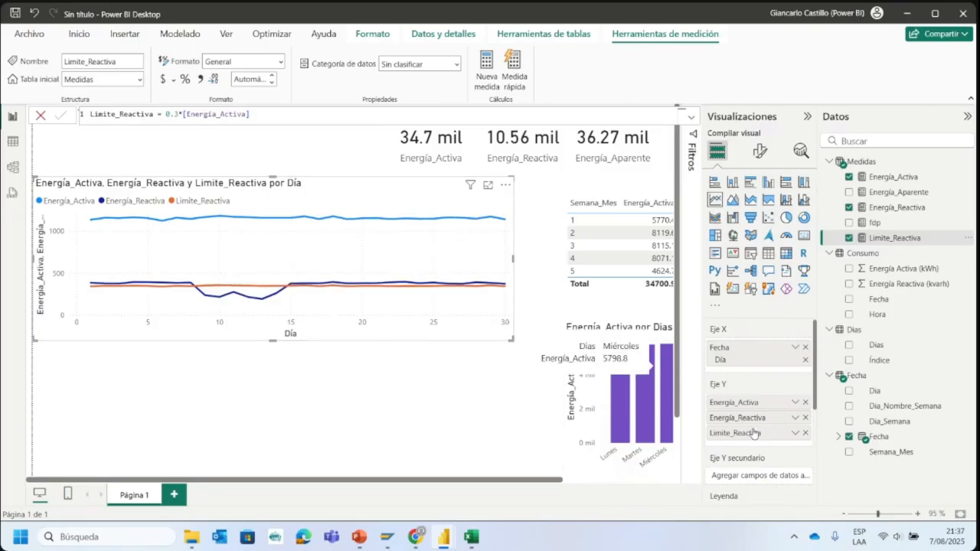
left_click(805, 402)
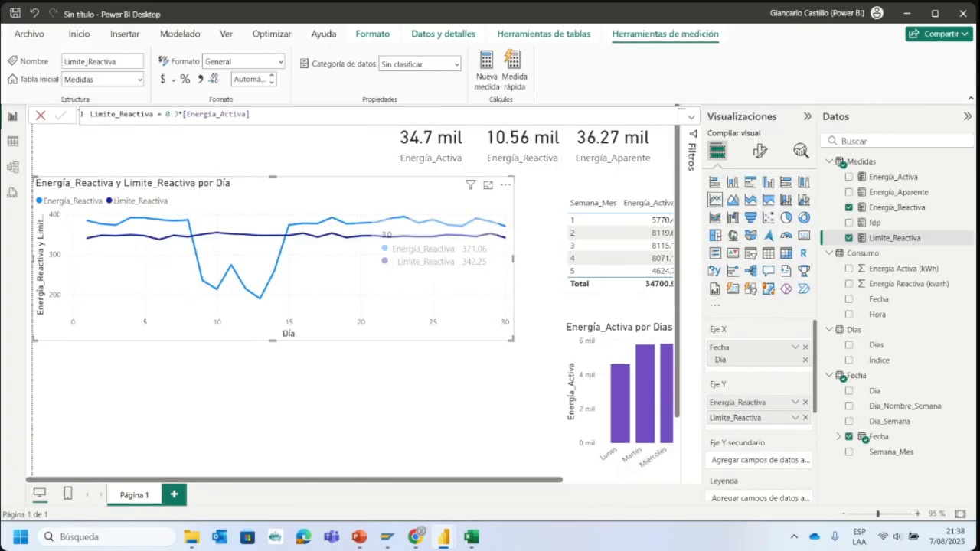
- Try the stacked and 100% stacked area types on the line chart, and settle on the plain area chart
left_click(753, 202)
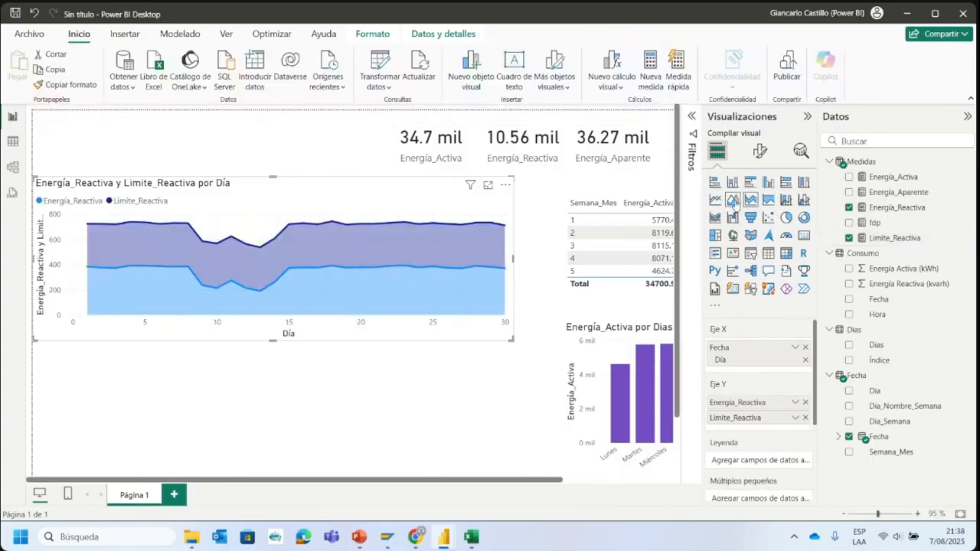
left_click(733, 201)
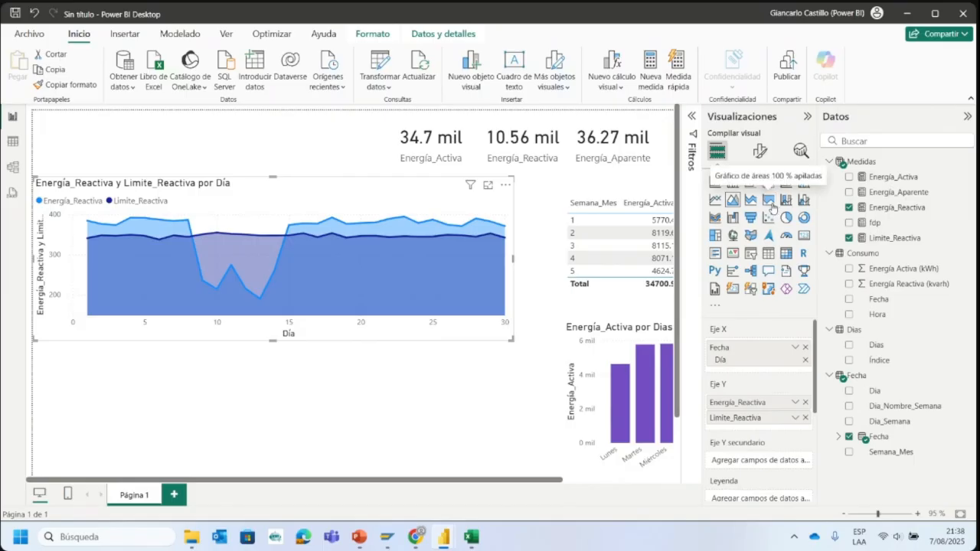
left_click(768, 200)
left_click(734, 201)
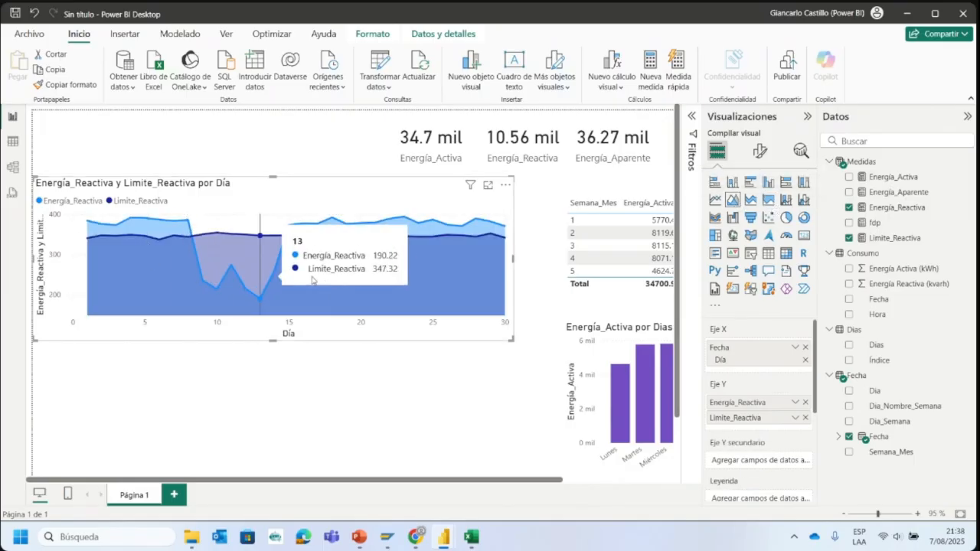
- Look through the area chart's legend formatting options, including its title and text settings
left_click(756, 156)
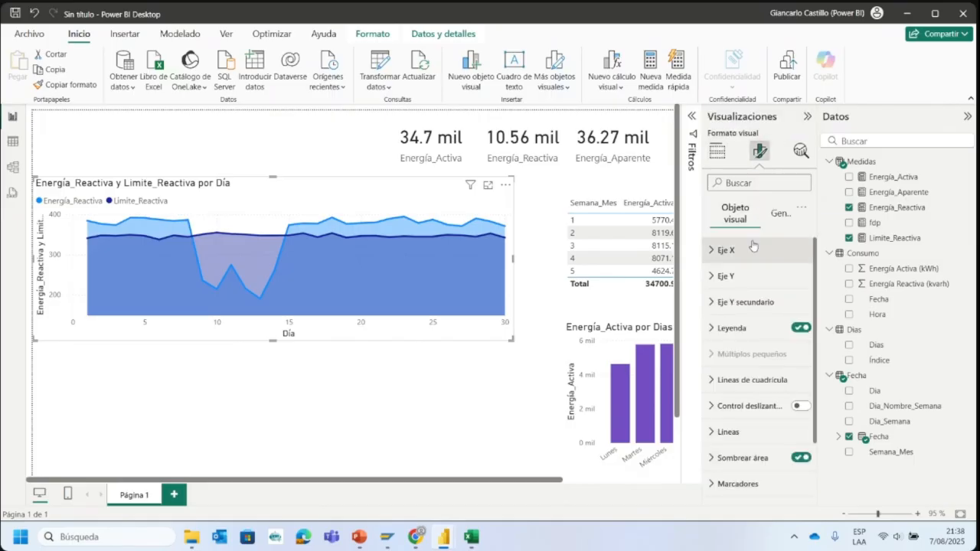
left_click(745, 330)
scroll(760, 348, "down", 1)
scroll(760, 349, "down", 2)
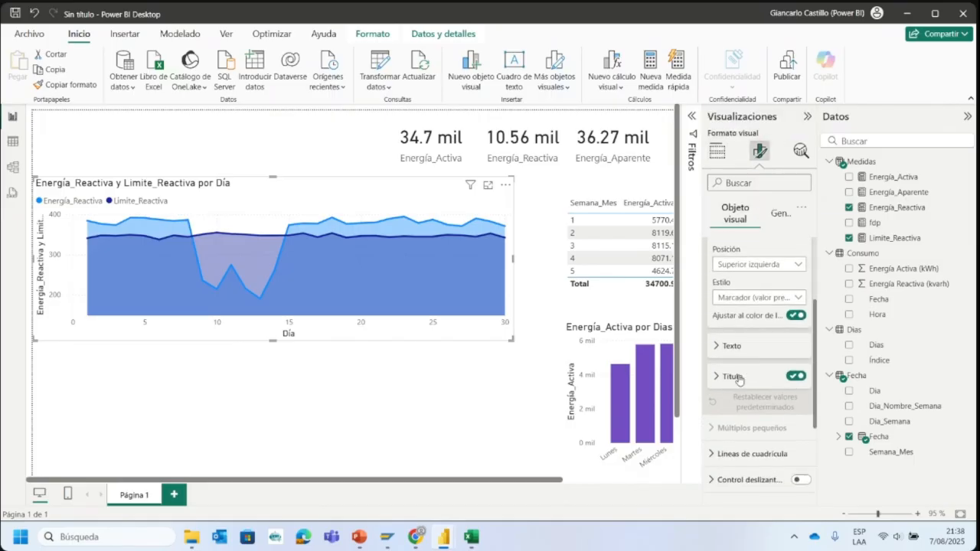
left_click(737, 375)
scroll(739, 375, "down", 2)
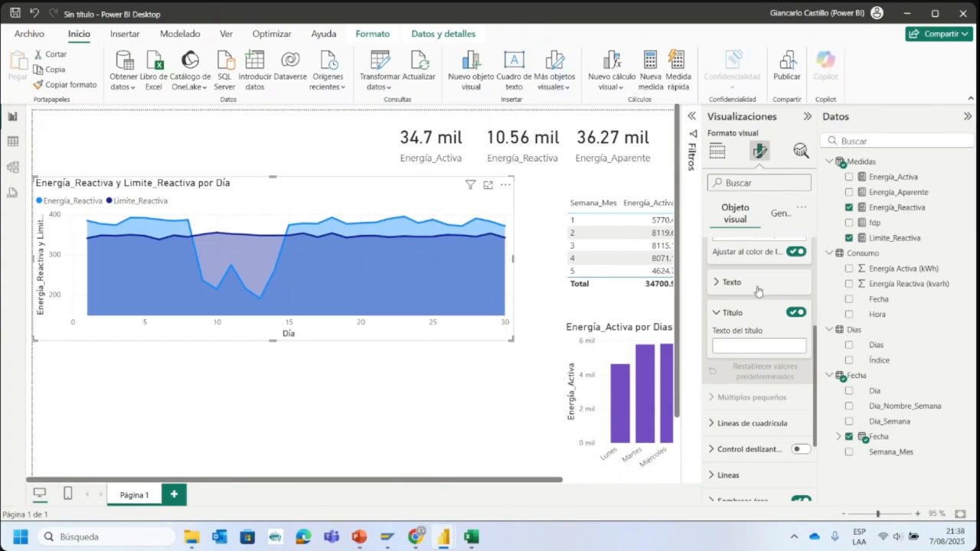
left_click(758, 289)
scroll(735, 300, "up", 3)
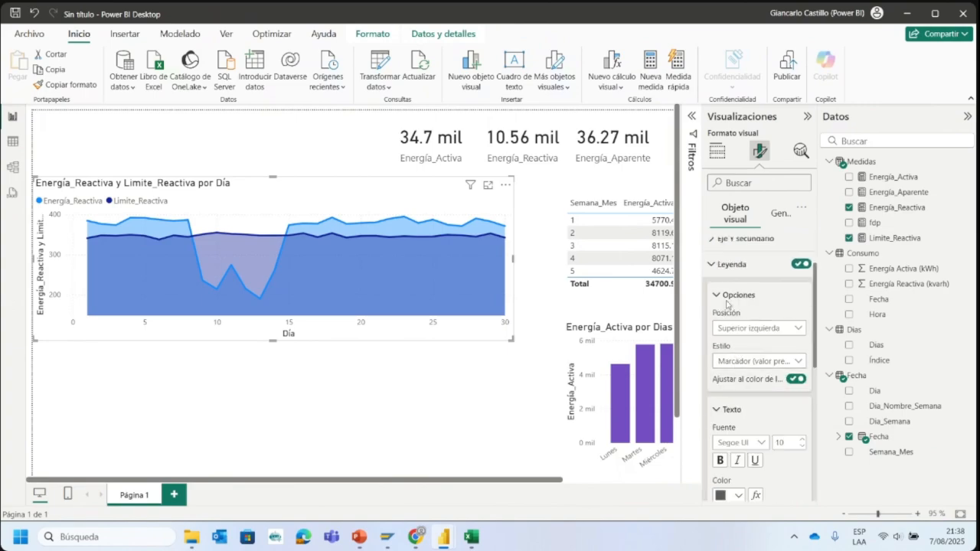
left_click(726, 298)
left_click(723, 268)
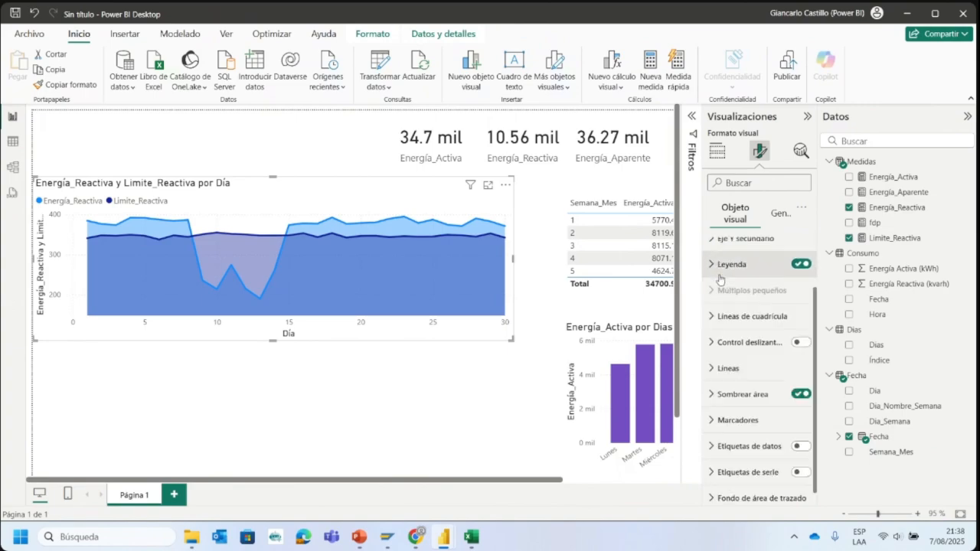
- Set the Limite_Reactiva series' line color to red in the area chart
left_click(741, 364)
scroll(741, 344, "down", 2)
left_click(742, 305)
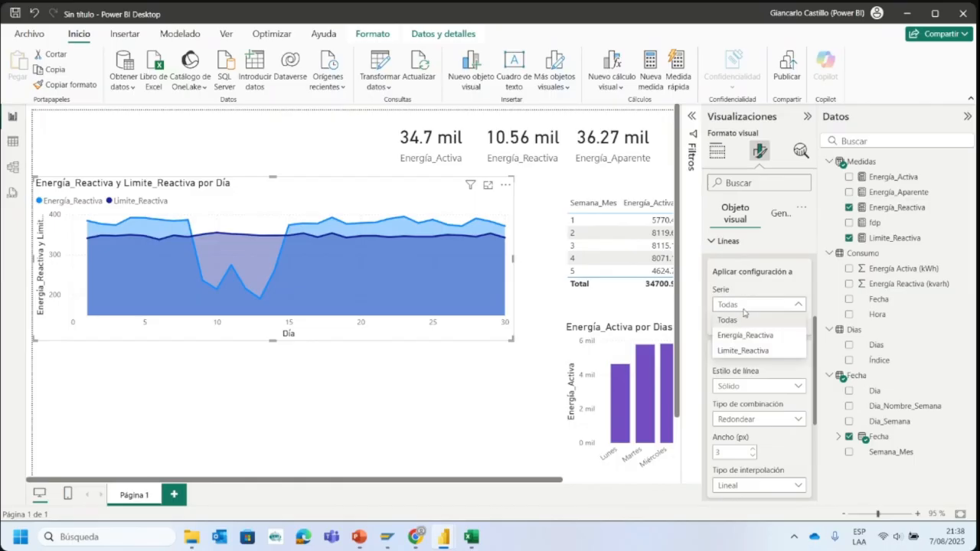
left_click(747, 332)
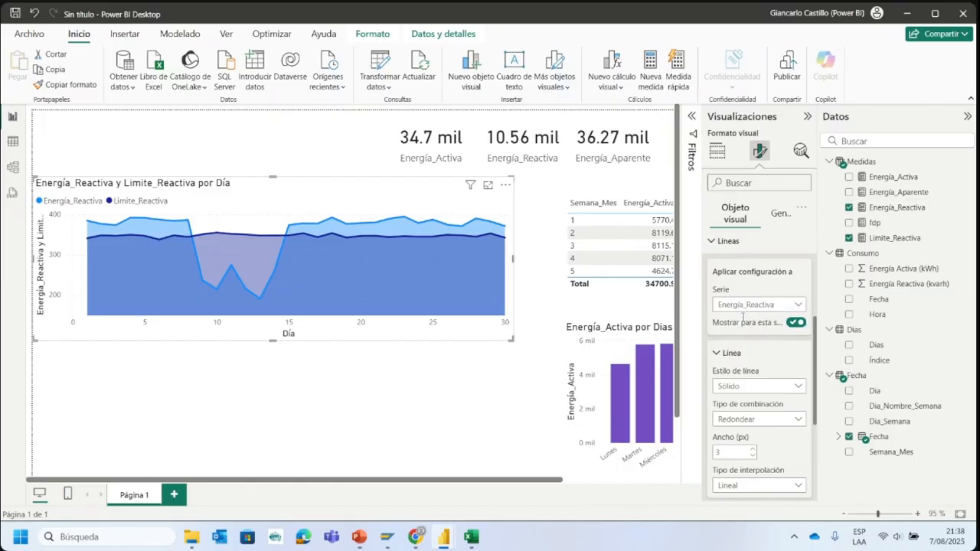
left_click(747, 304)
left_click(746, 348)
scroll(741, 329, "down", 2)
left_click(760, 389)
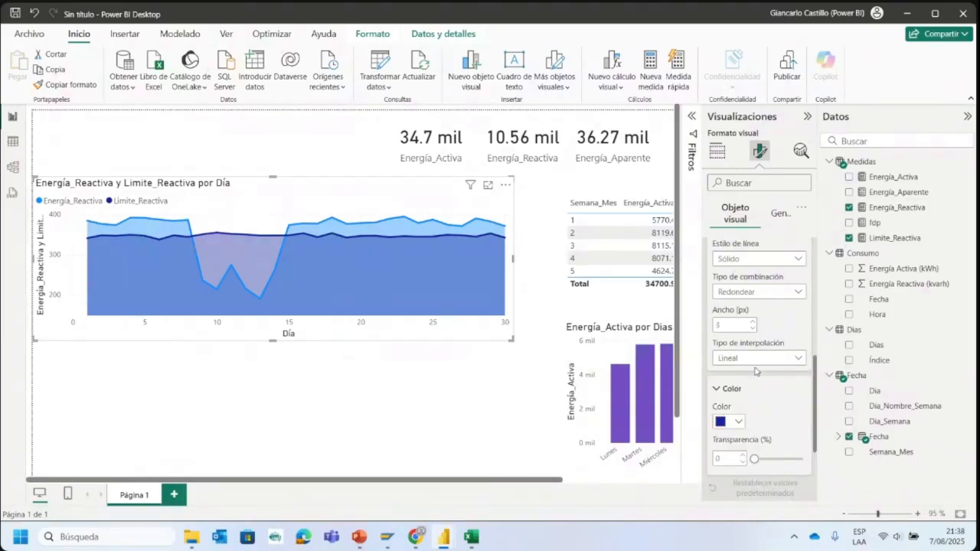
left_click(737, 421)
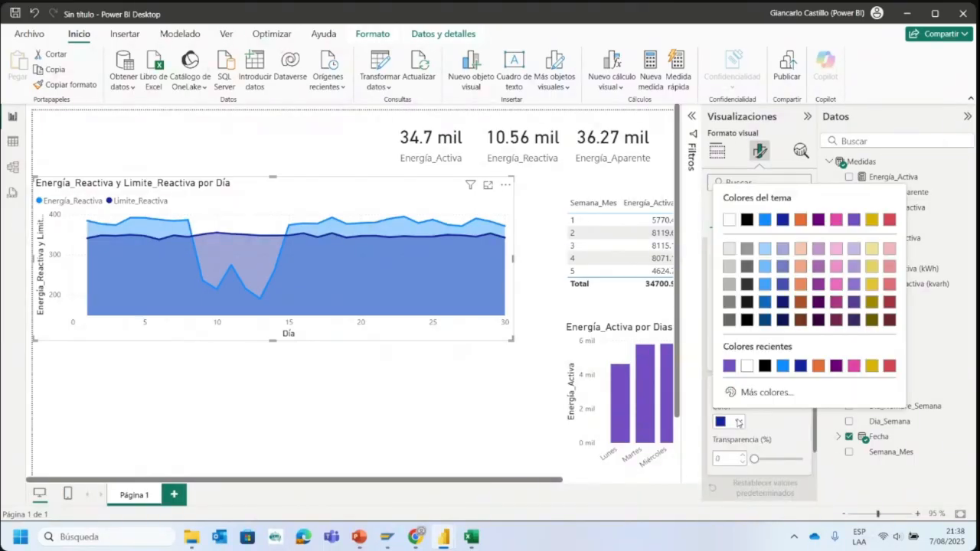
left_click(889, 365)
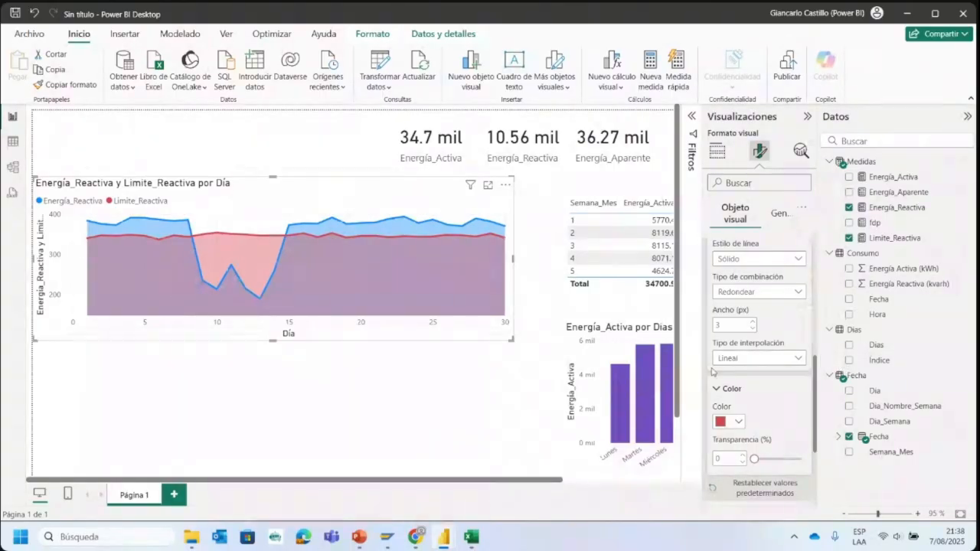
left_click(739, 423)
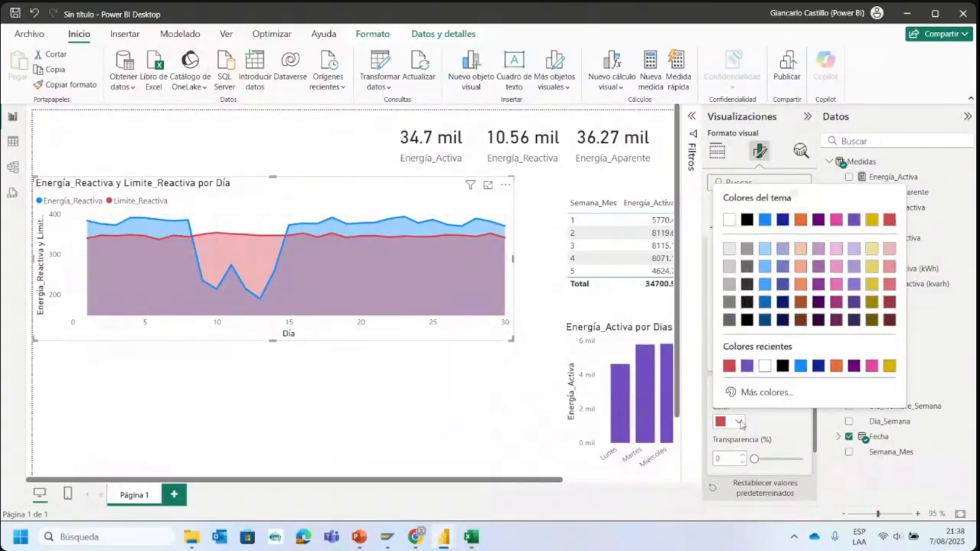
left_click(741, 426)
left_click(741, 394)
- Try a light red on the area chart's Energía_Reactiva series, and settle on purple for its line color
scroll(742, 395, "up", 2)
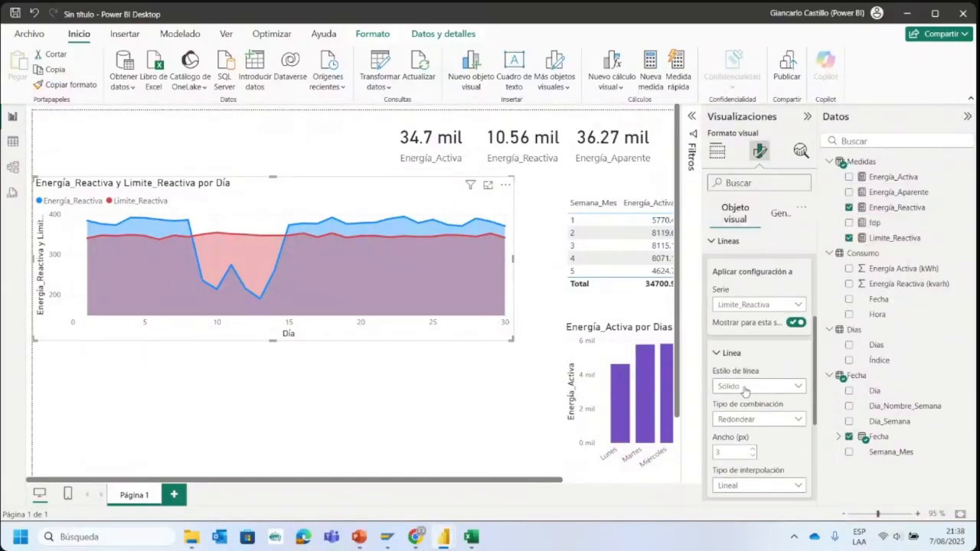
left_click(737, 363)
scroll(757, 406, "up", 2)
left_click(756, 432)
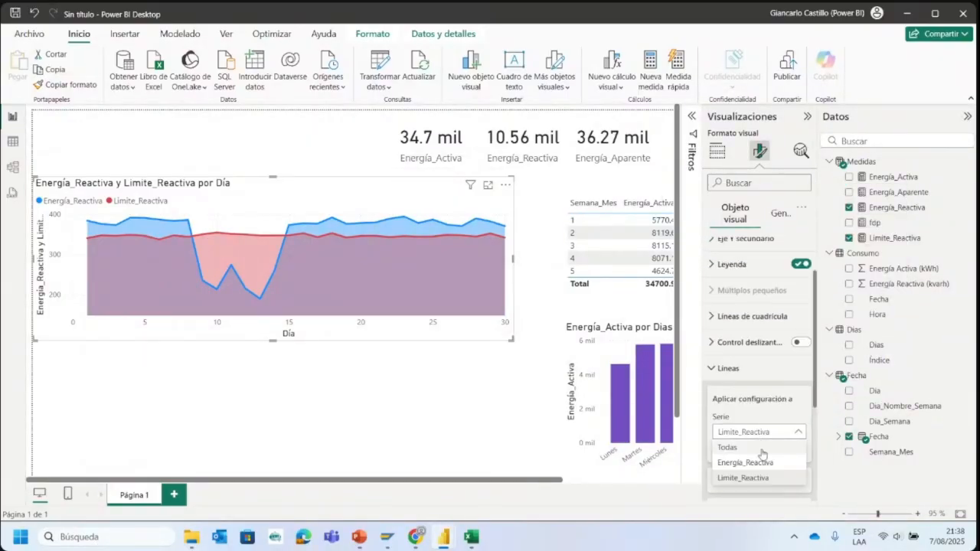
left_click(742, 467)
scroll(749, 398, "down", 2)
left_click(732, 354)
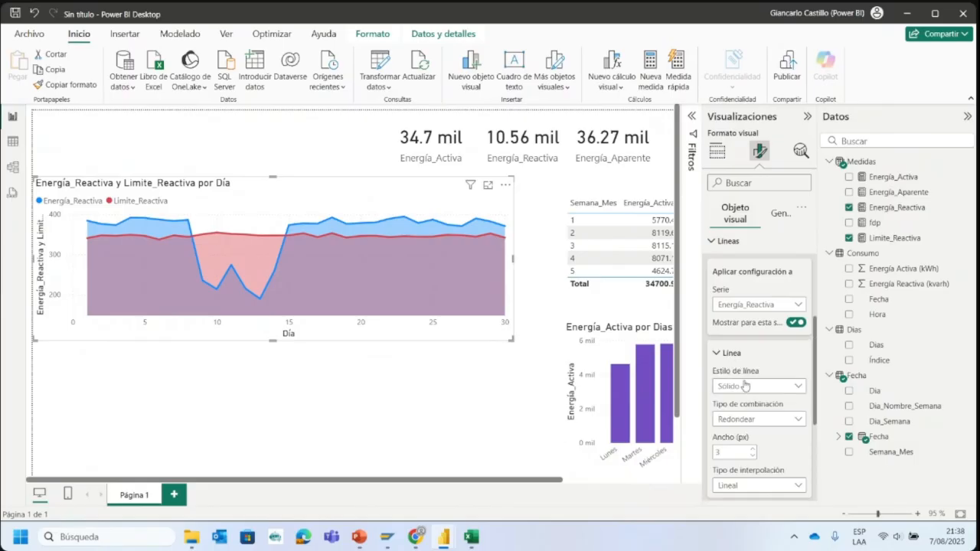
scroll(744, 374, "down", 1)
scroll(746, 385, "down", 1)
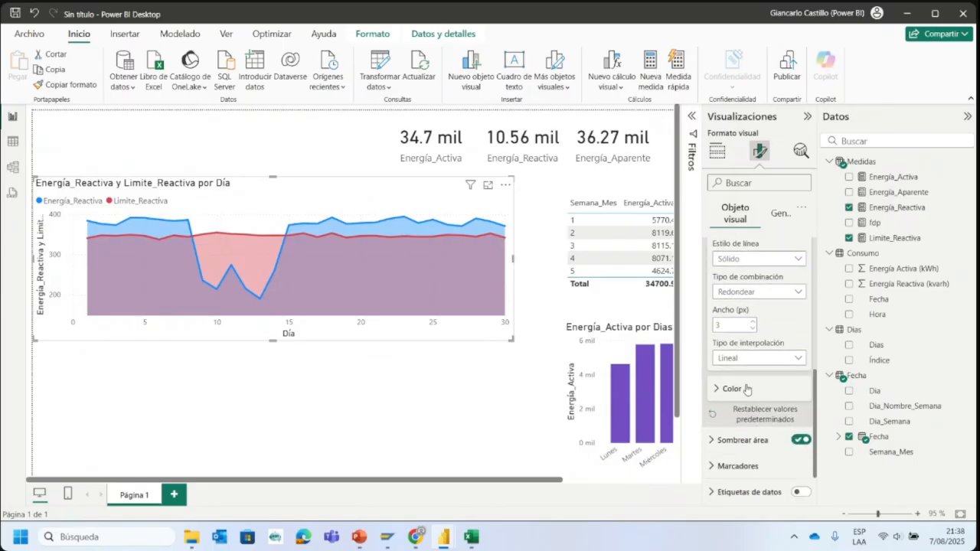
left_click(746, 387)
left_click(739, 423)
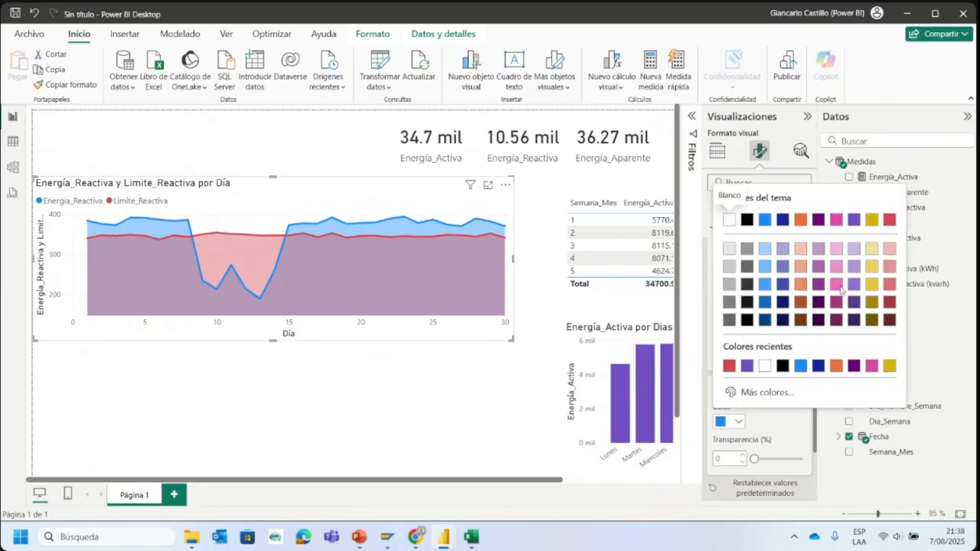
left_click(888, 251)
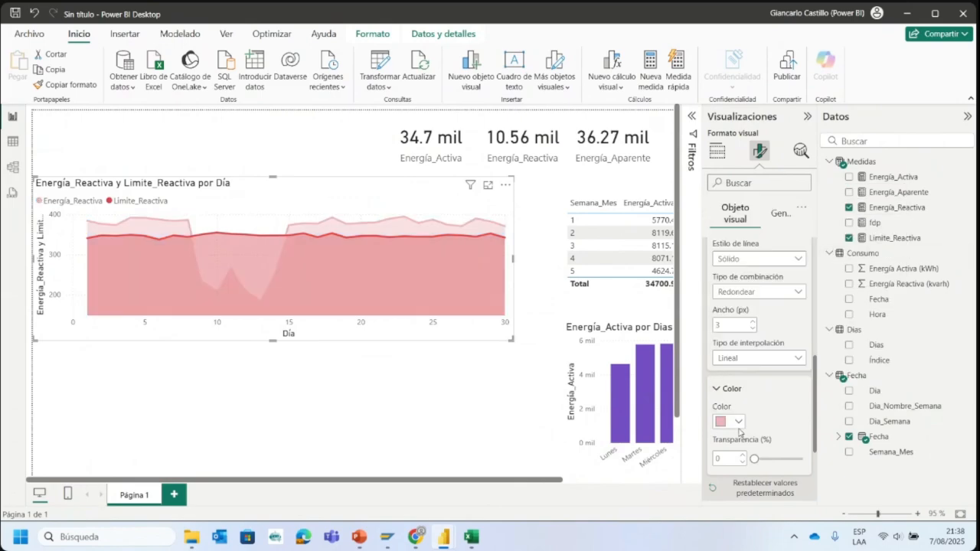
left_click(739, 423)
left_click(760, 375)
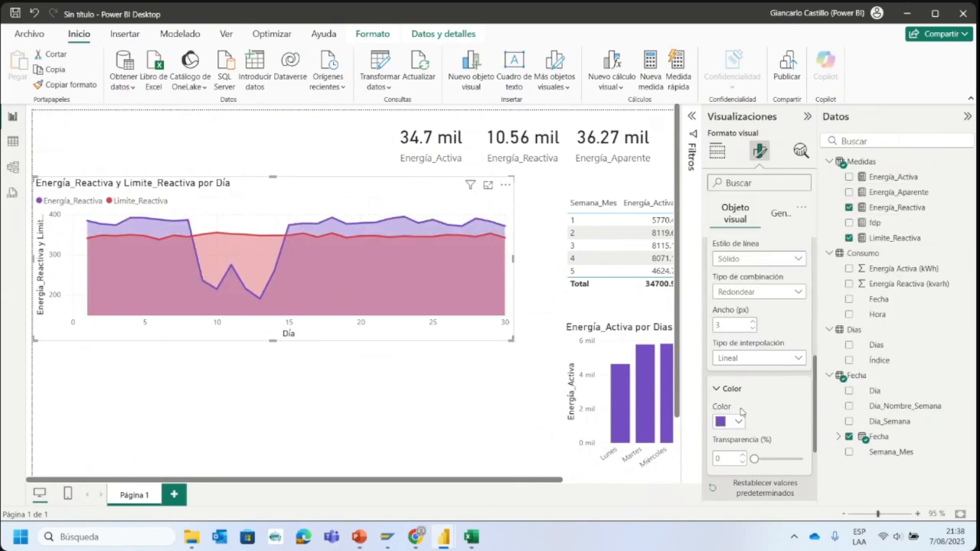
left_click(292, 397)
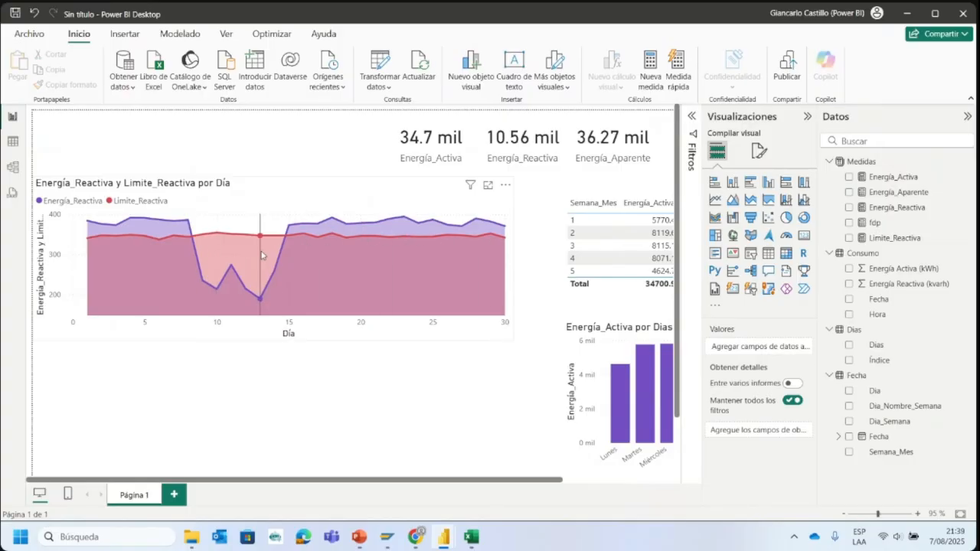
- Move the area chart down the page to line up with the weekday chart, and collapse the Visualizaciones and Datos panes
scroll(360, 260, "down", 2)
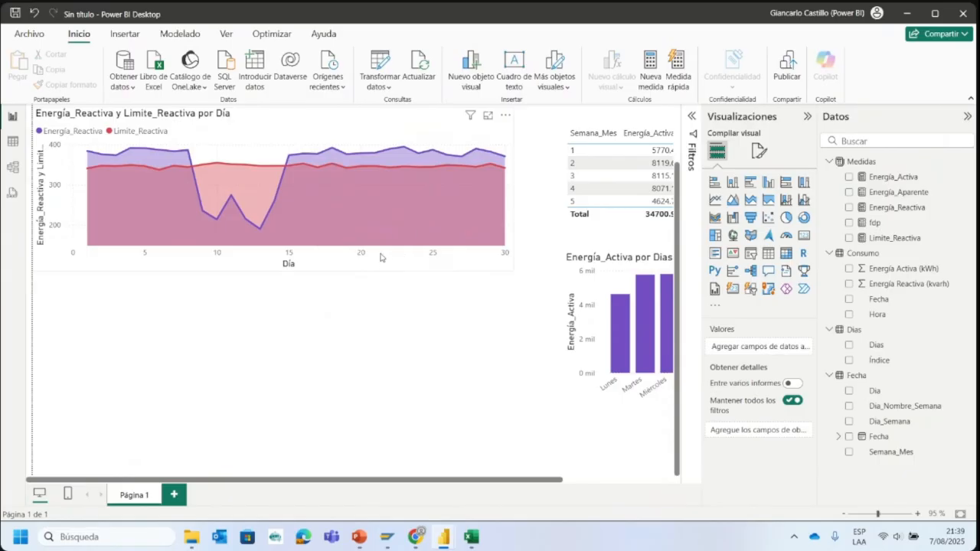
left_click_drag(381, 257, 387, 402)
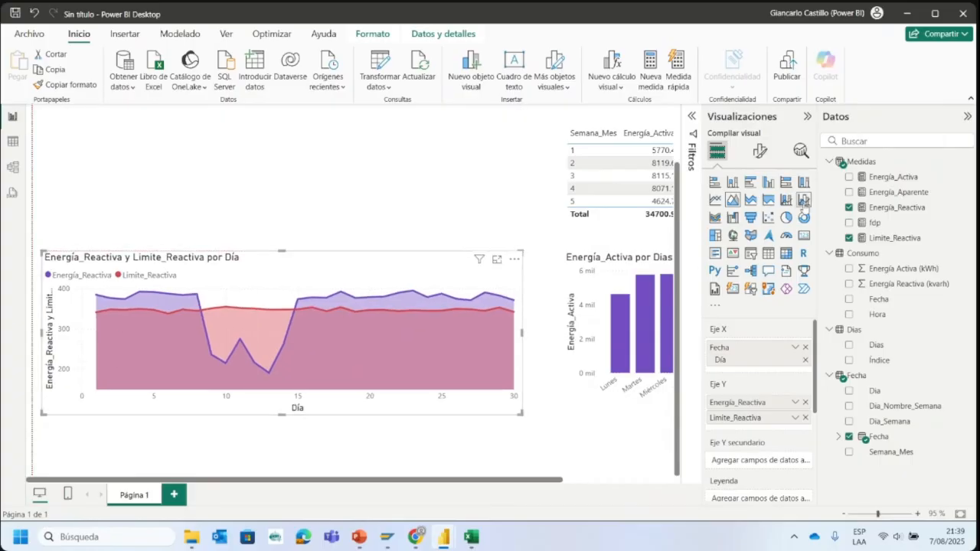
left_click(807, 116)
left_click(968, 116)
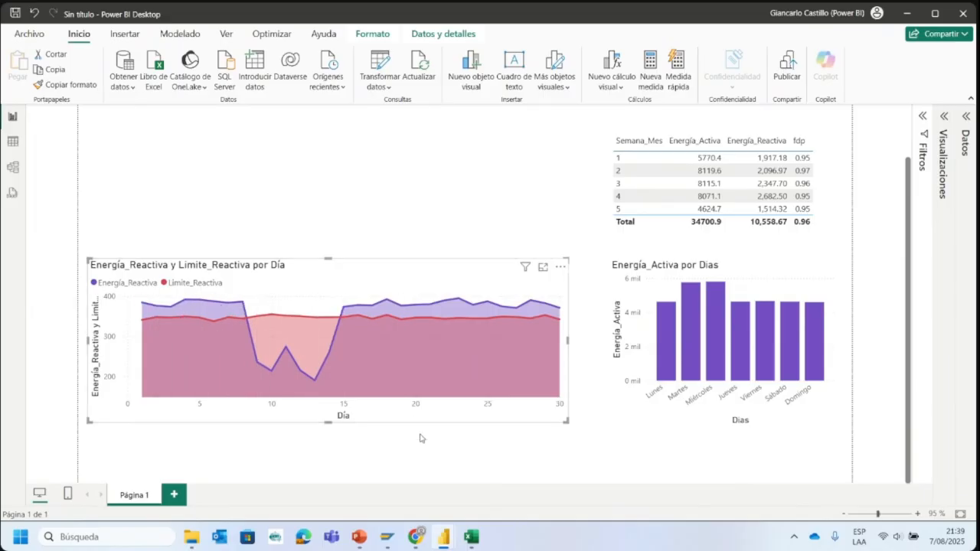
- Examine the consumption rows in the ConsumoEnergiaJunio Excel workbook, and return to the Power BI report with the Visualizaciones and Datos panes expanded
left_click(471, 536)
scroll(245, 232, "down", 20)
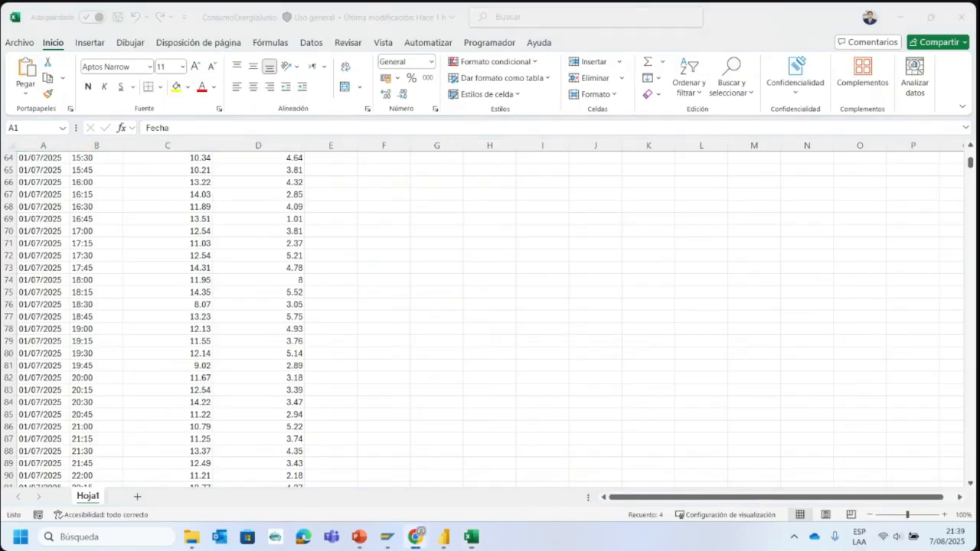
left_click(902, 20)
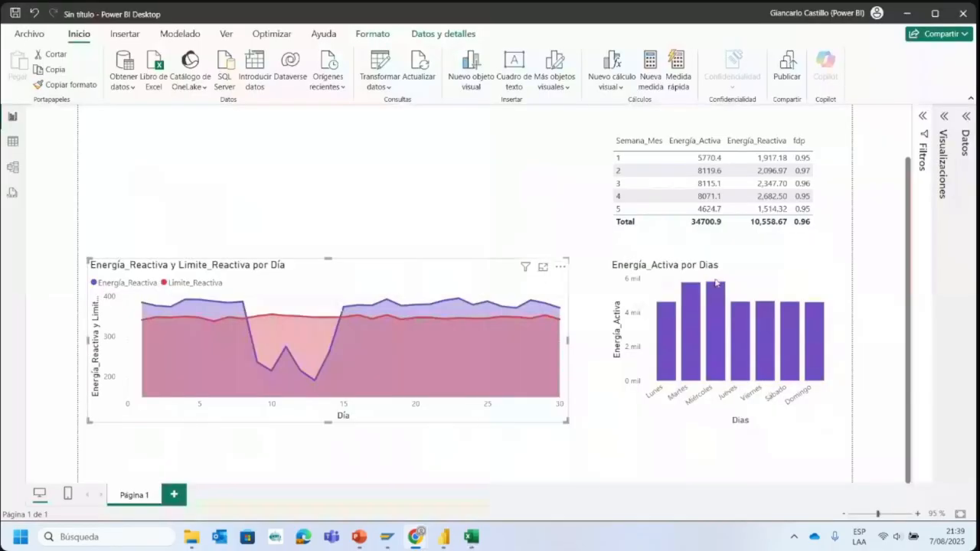
left_click(943, 117)
left_click(965, 116)
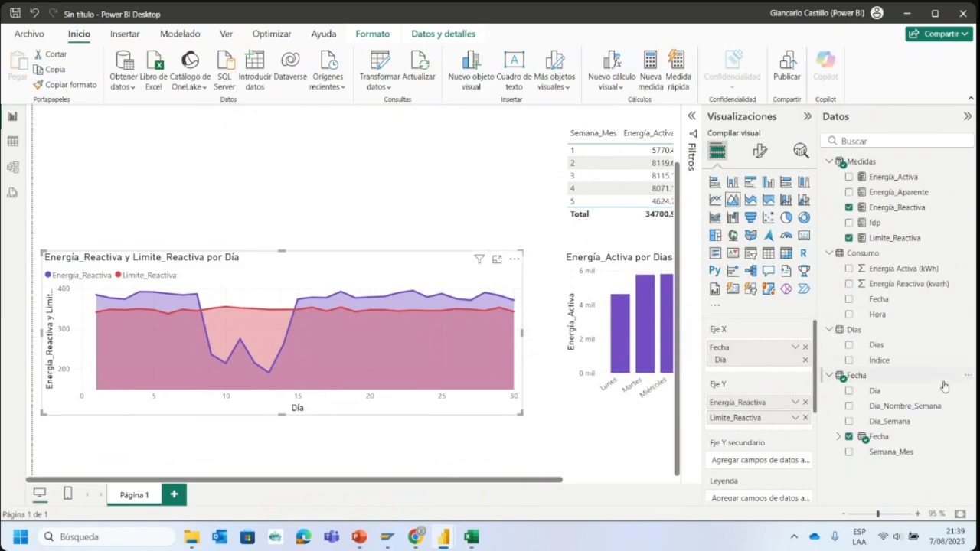
- Create a measure in the Fecha table defined as Activa2 = sum(Consumo[Energía Activa (kWh)])
left_click(969, 375)
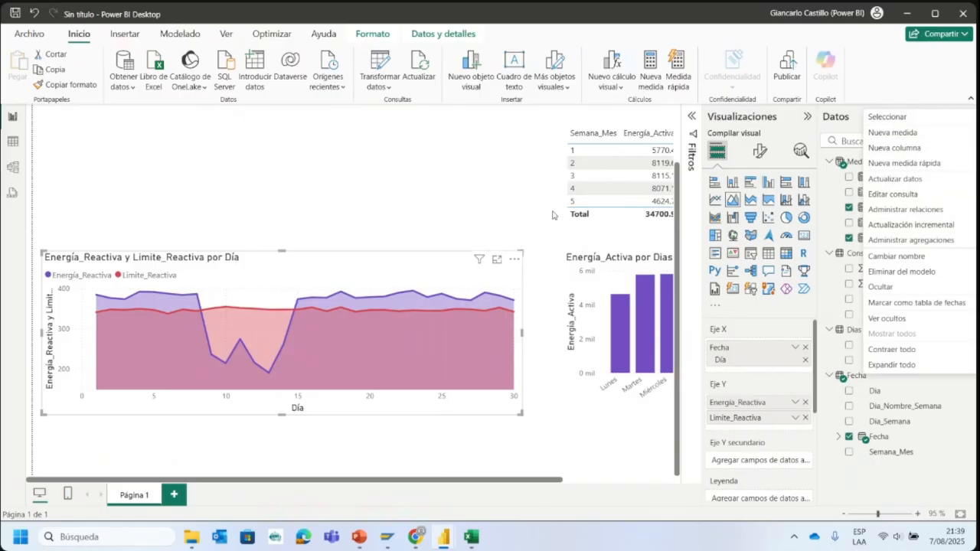
left_click(497, 179)
left_click(861, 375)
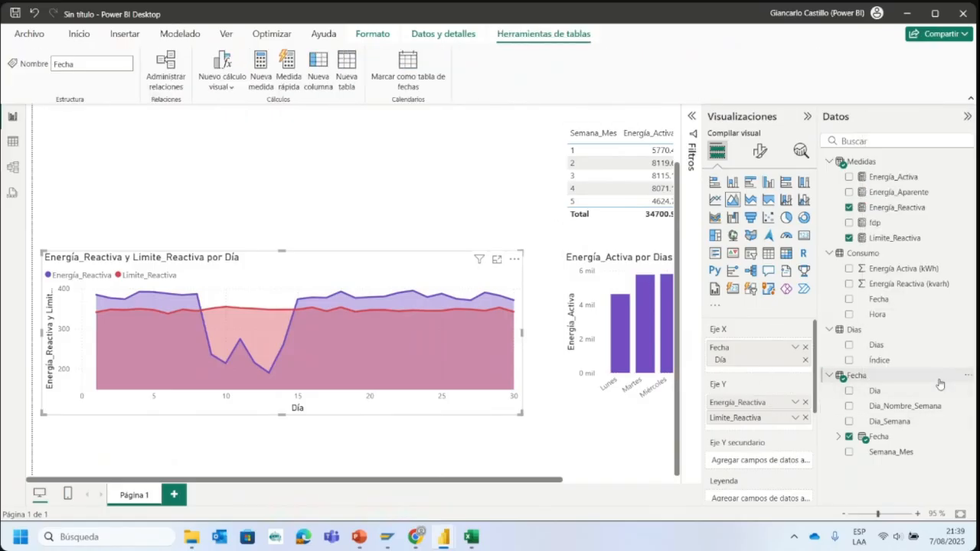
left_click(968, 376)
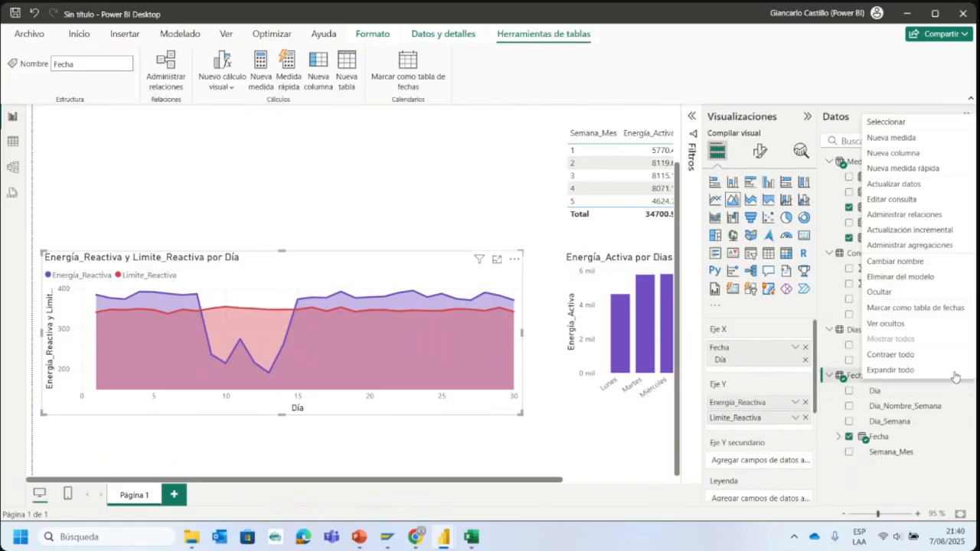
left_click(916, 138)
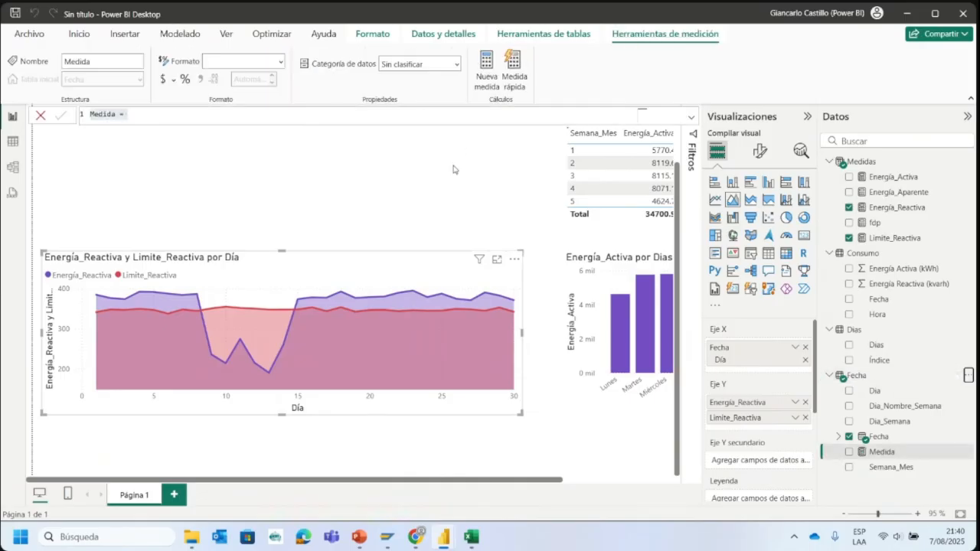
type("Ac")
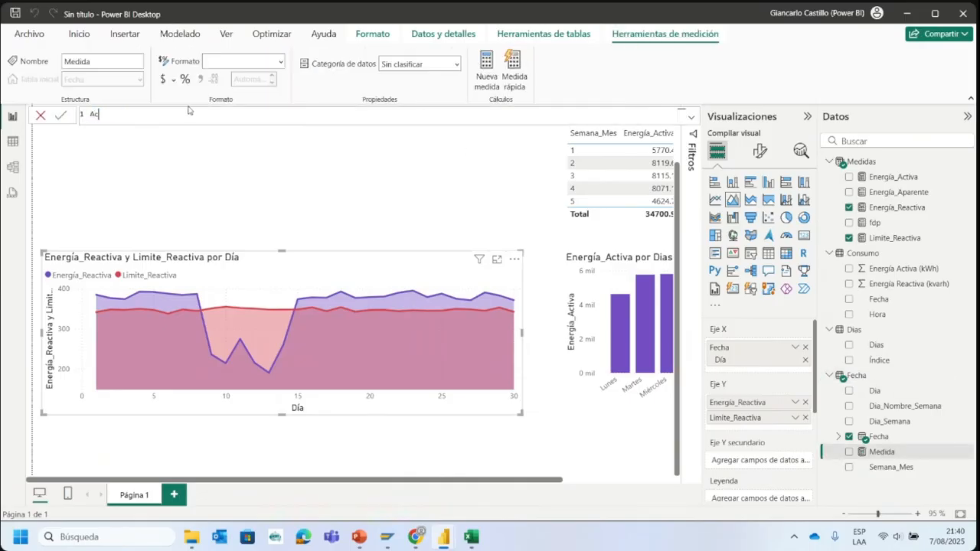
type("tiva=s")
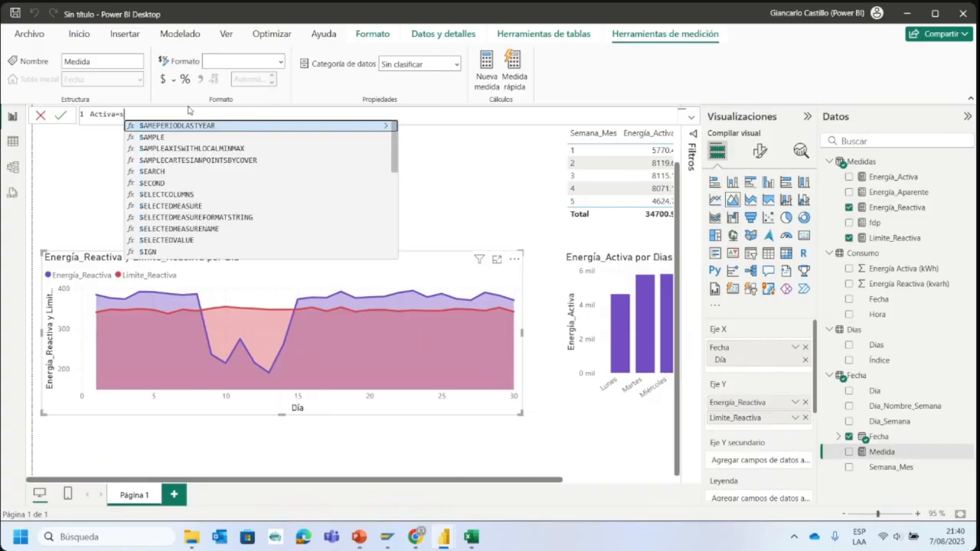
type("um(")
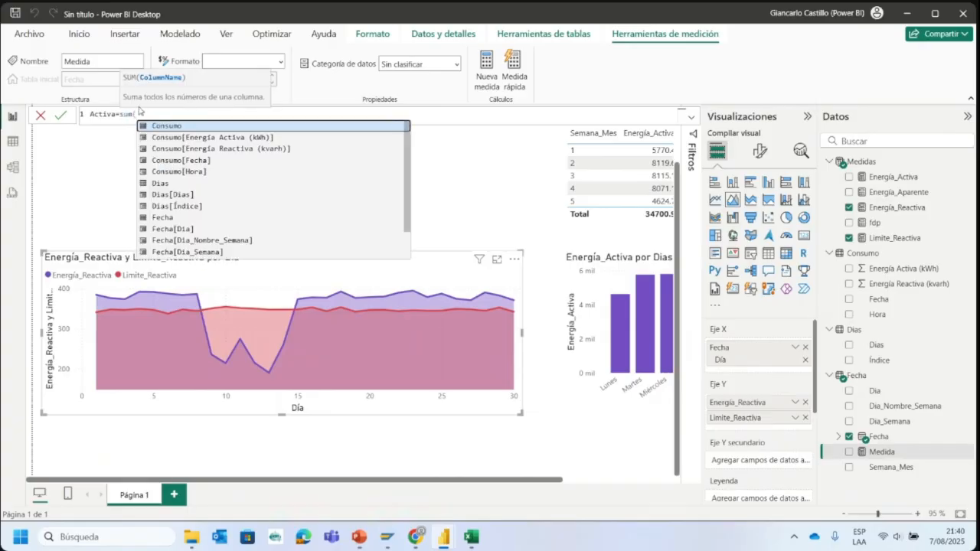
left_click(118, 114)
type("2")
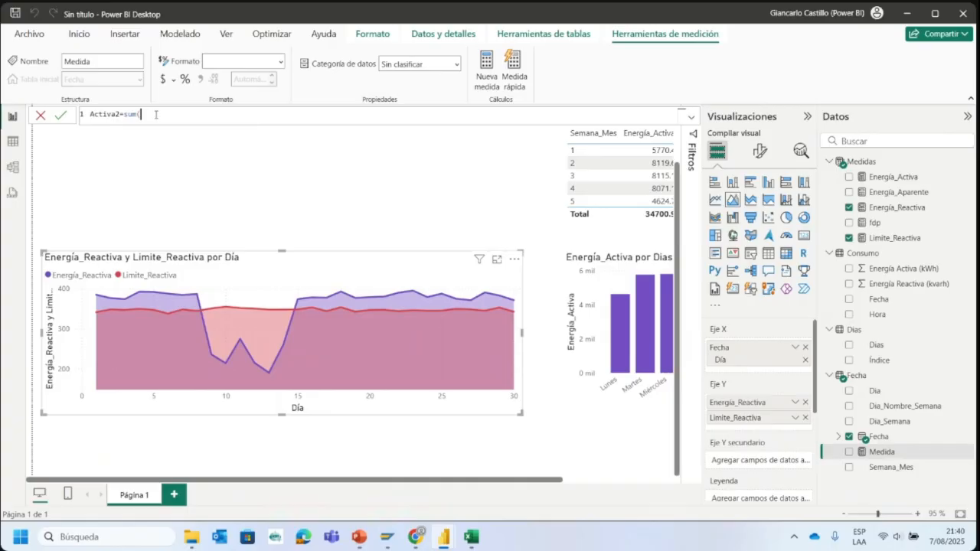
type("ac")
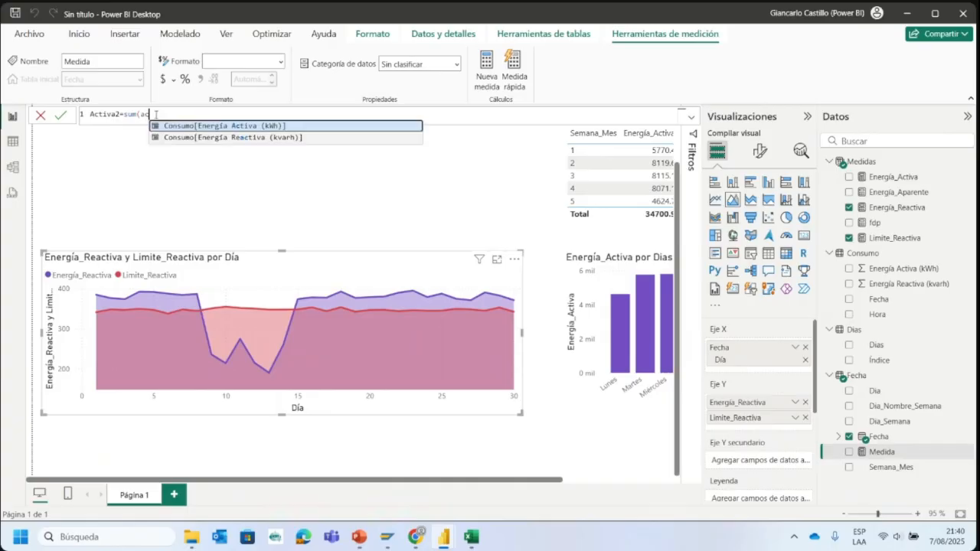
left_click(232, 125)
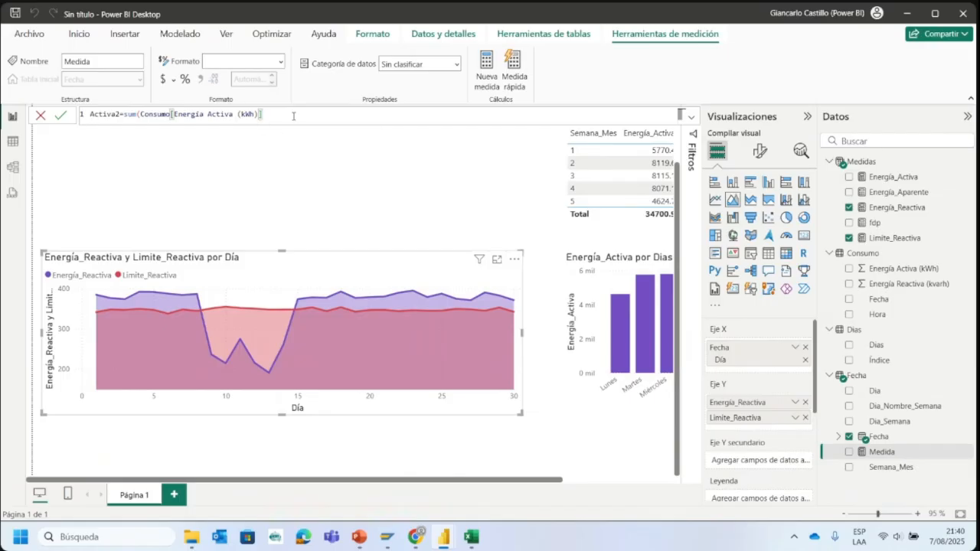
type(")")
key("Return")
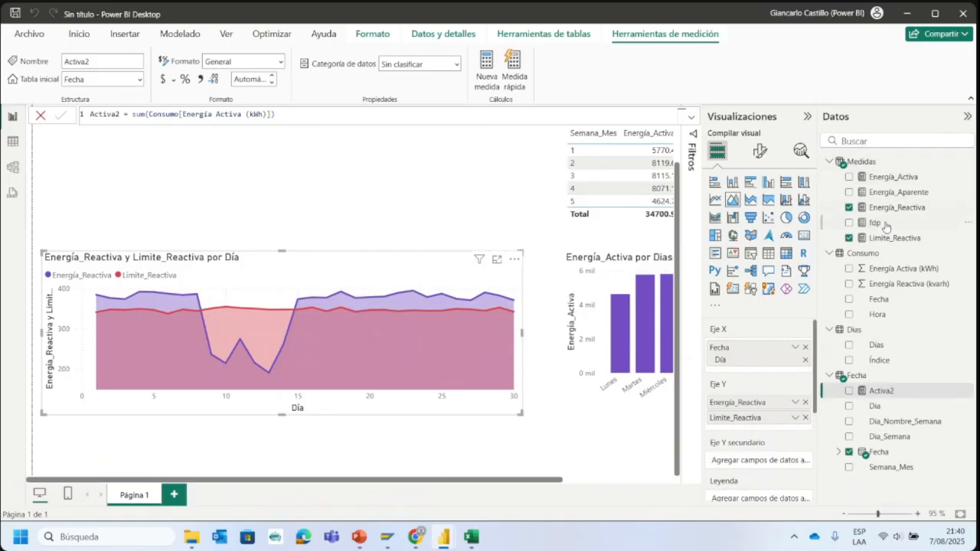
- Collapse and expand the Medidas table to examine how its measures are grouped
left_click(969, 391)
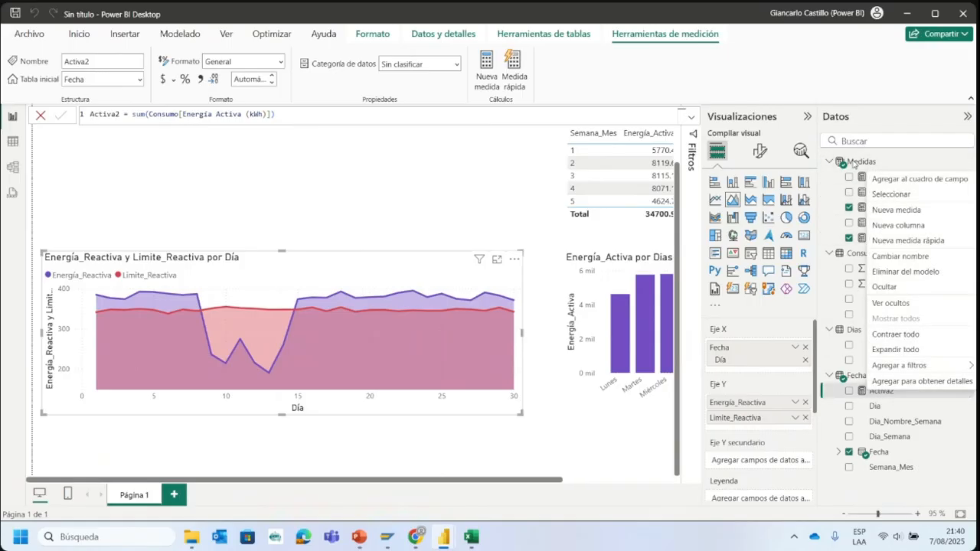
left_click(853, 162)
left_click(829, 162)
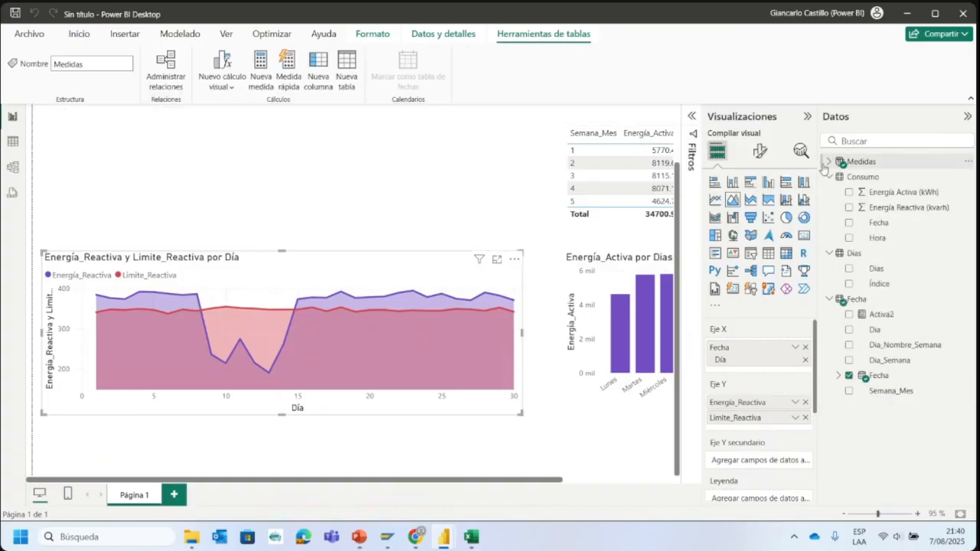
left_click(828, 162)
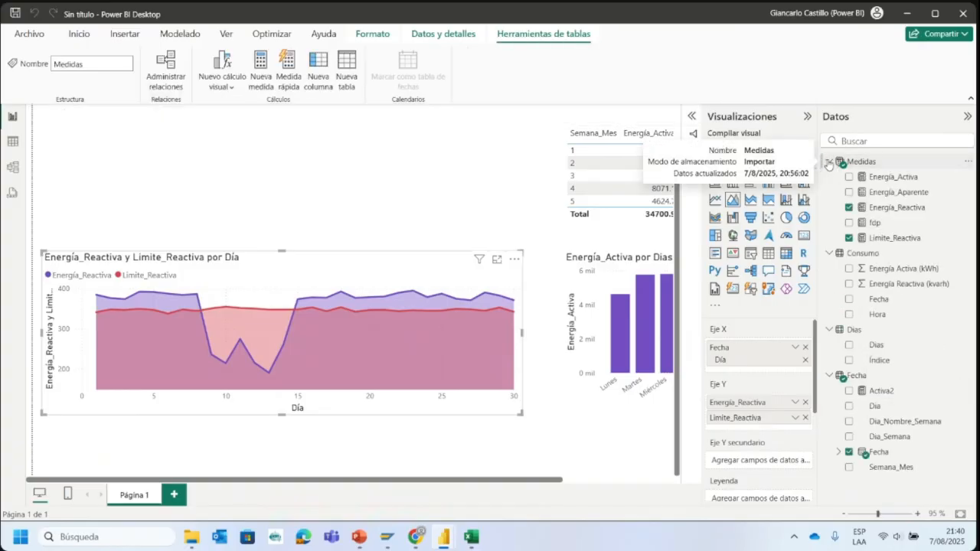
left_click(827, 161)
left_click(828, 161)
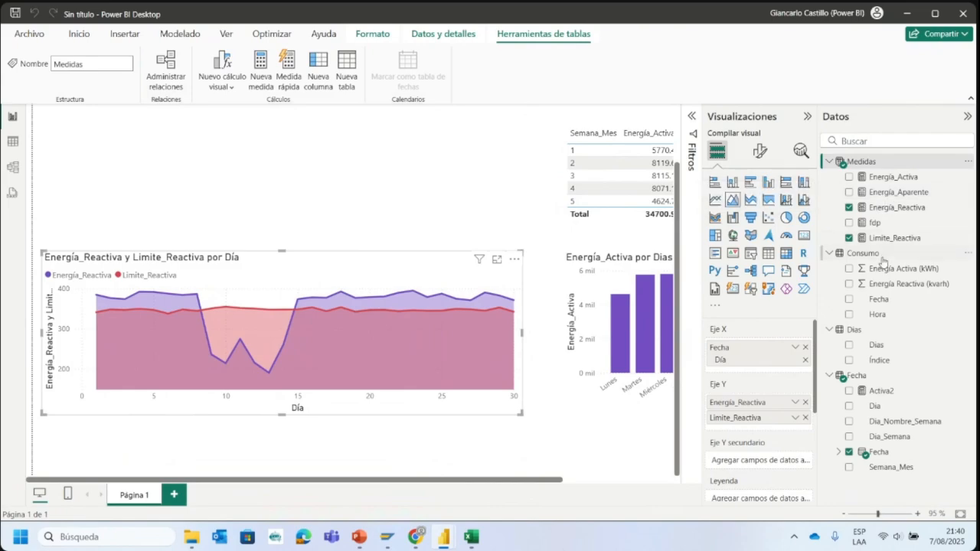
- Delete the Activa2 measure from the model, and leave the area chart deselected
left_click(907, 391)
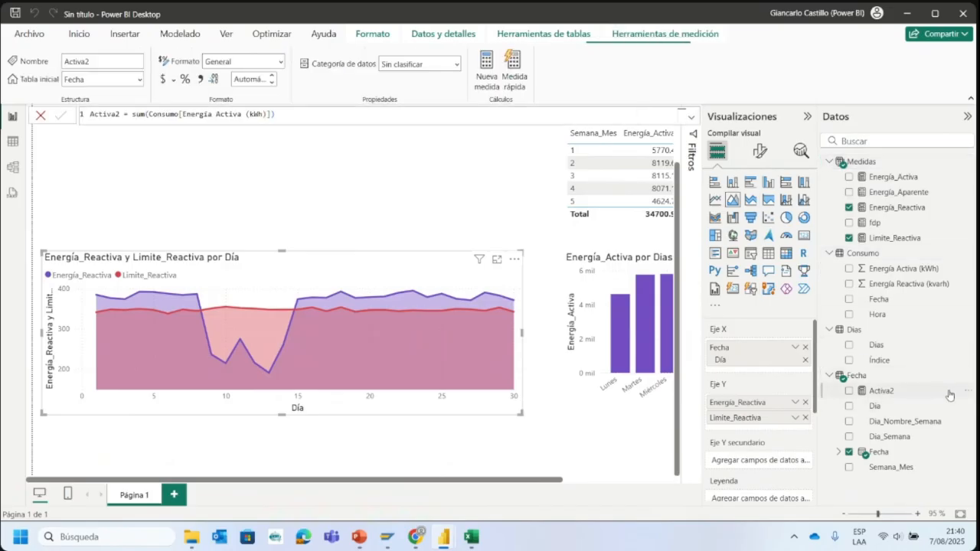
left_click(967, 391)
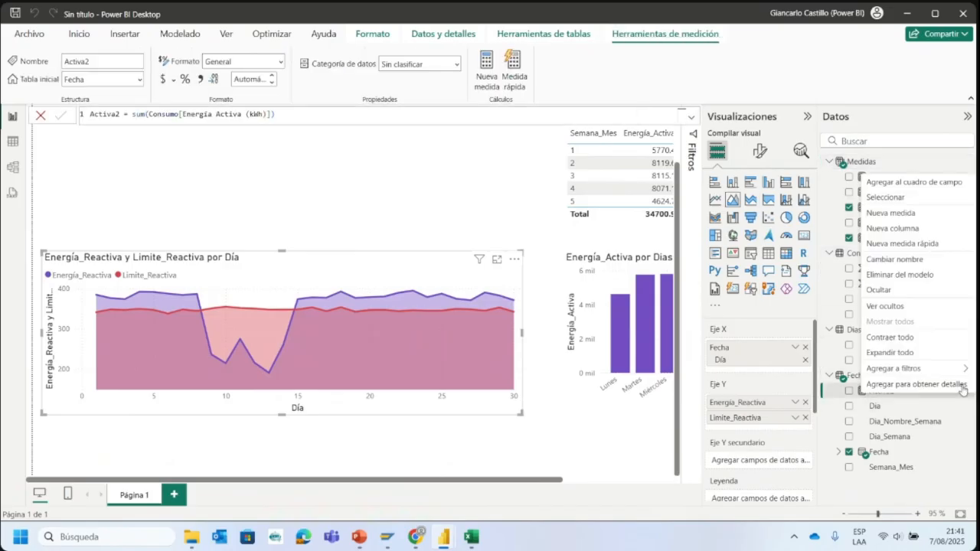
left_click(900, 274)
left_click(549, 300)
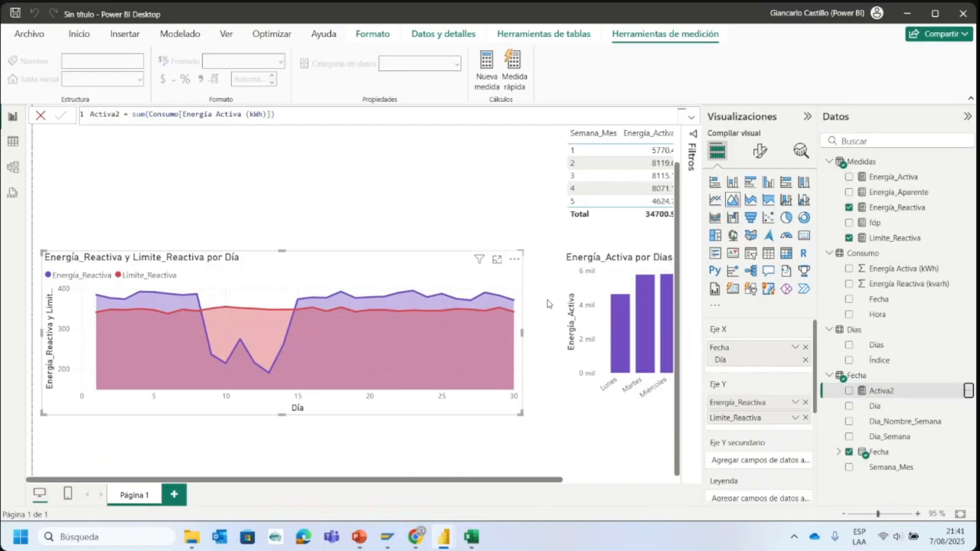
left_click(346, 174)
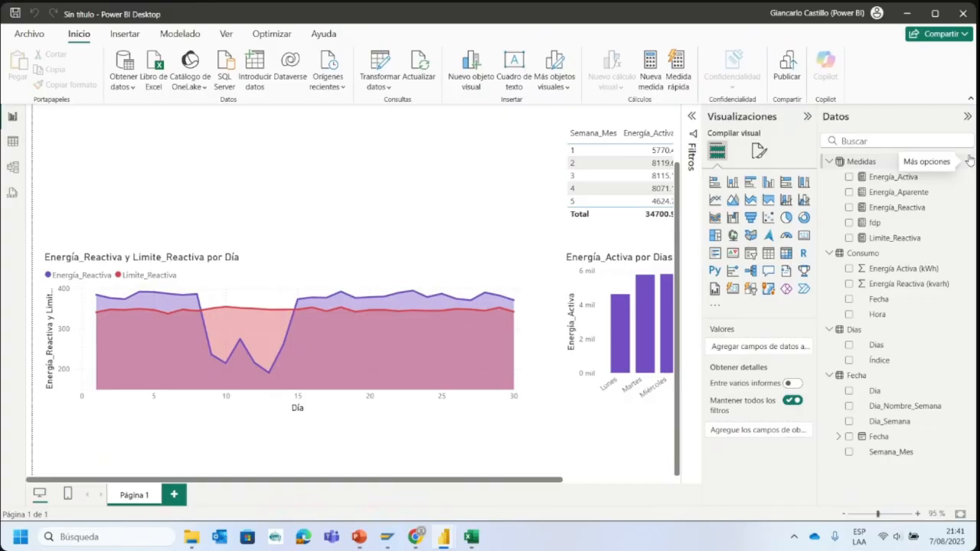
- Create a manually entered table named Medidas with its single Columna1 left empty, and load it into the model
left_click(265, 81)
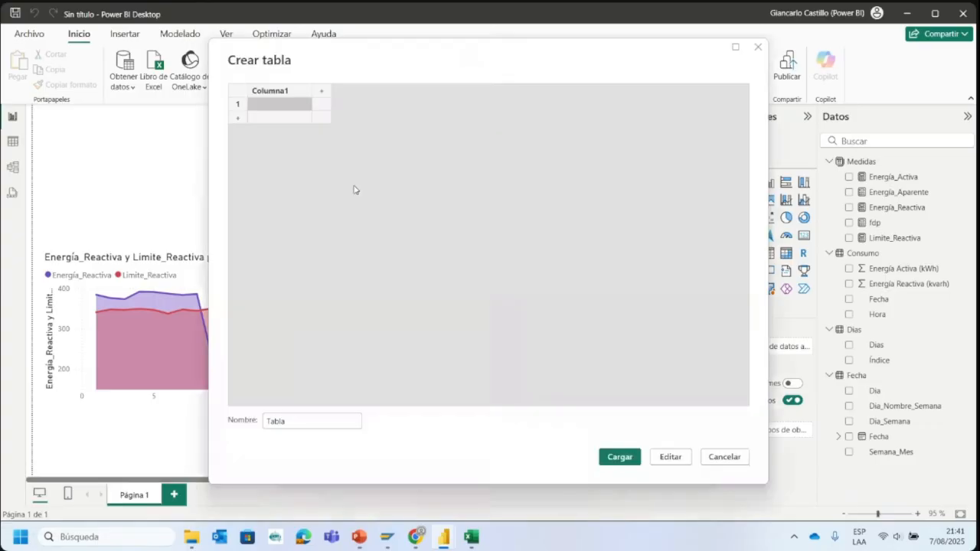
double_click(297, 420)
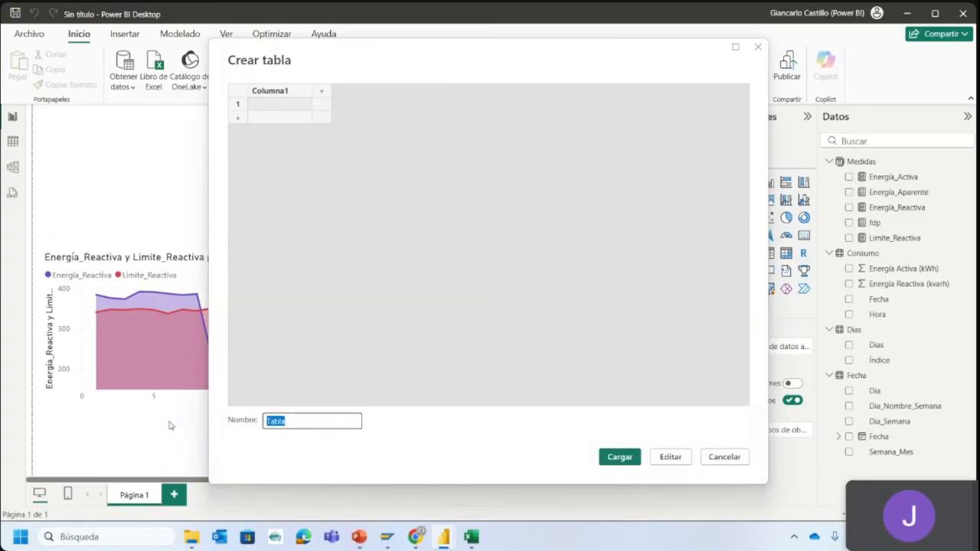
type("Medidas")
left_click(282, 93)
left_click(276, 105)
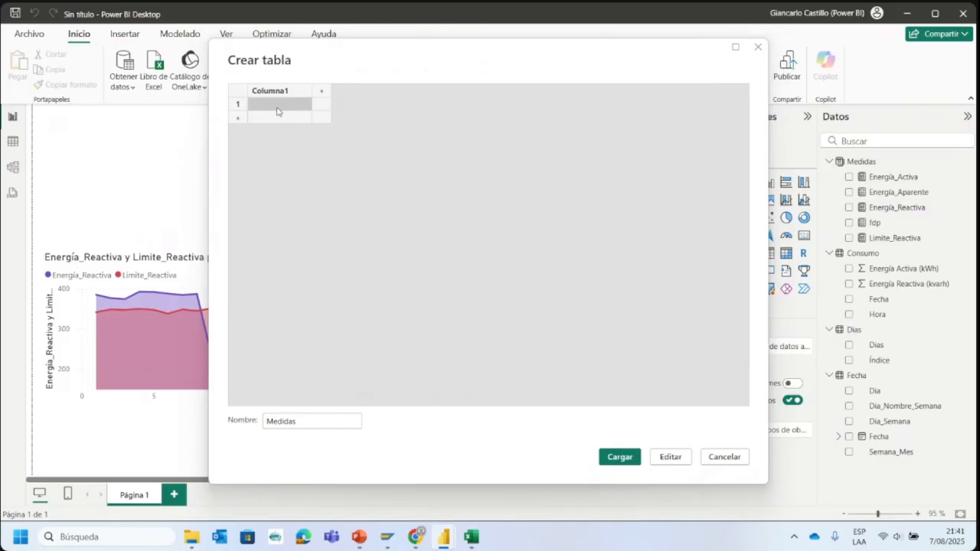
type("121")
key("BackSpace")
key("BackSpace")
key("BackSpace")
key("BackSpace")
key("BackSpace")
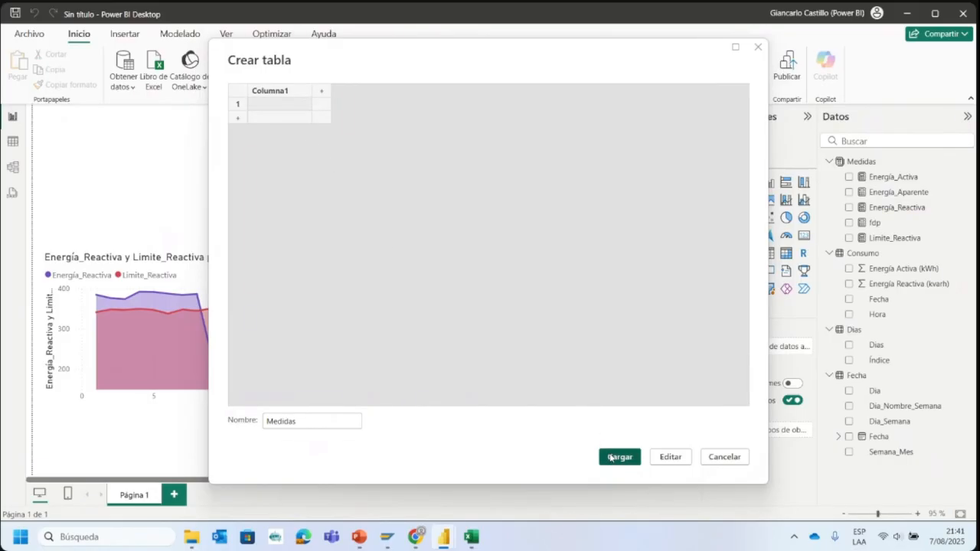
left_click(618, 457)
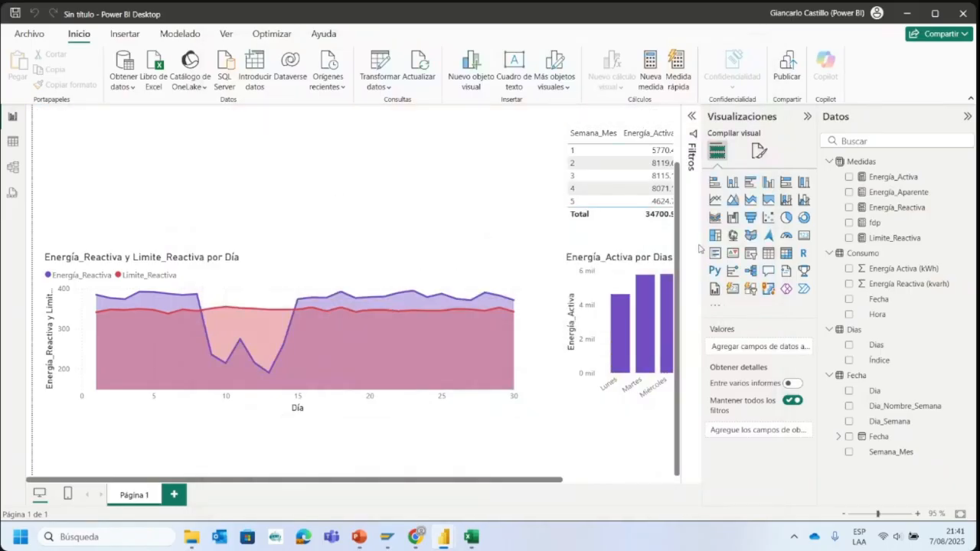
- Create a measure in the Medidas (2) table defined as Activa3 = sum(Consumo[Energía Activa (kWh)])
left_click(833, 469)
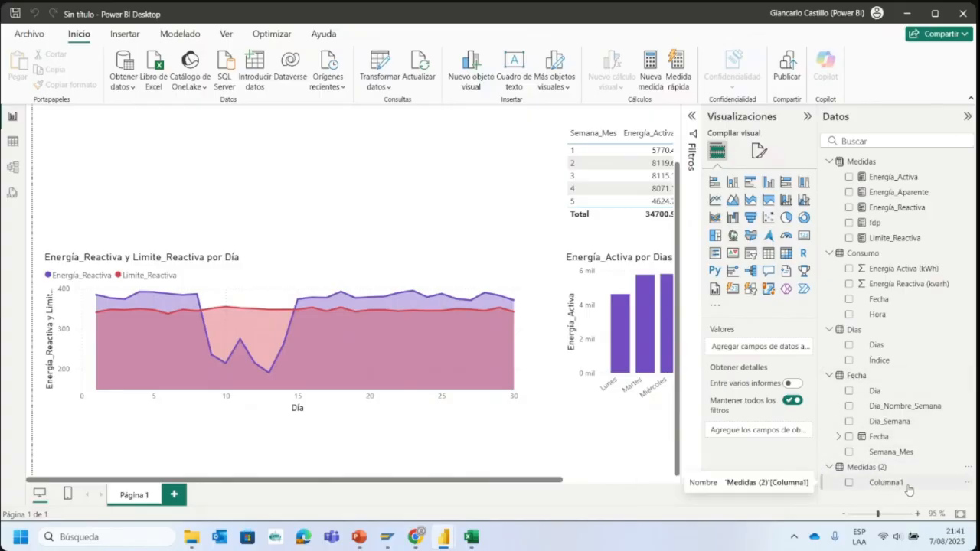
left_click(968, 469)
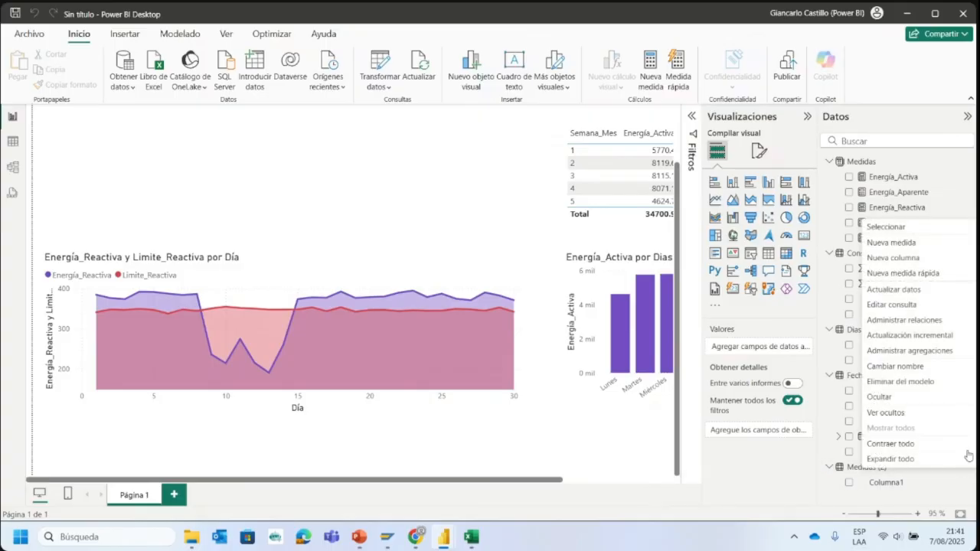
left_click(910, 248)
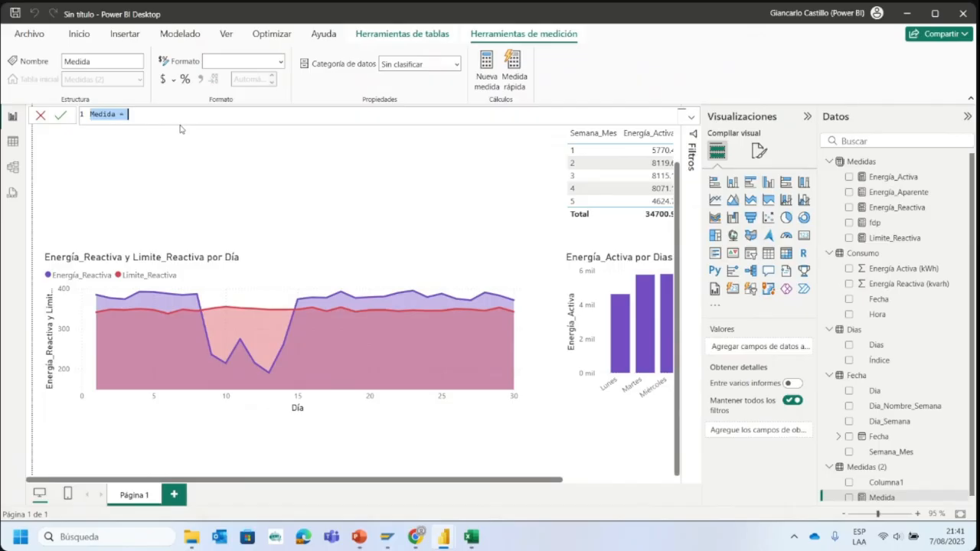
type("Activa")
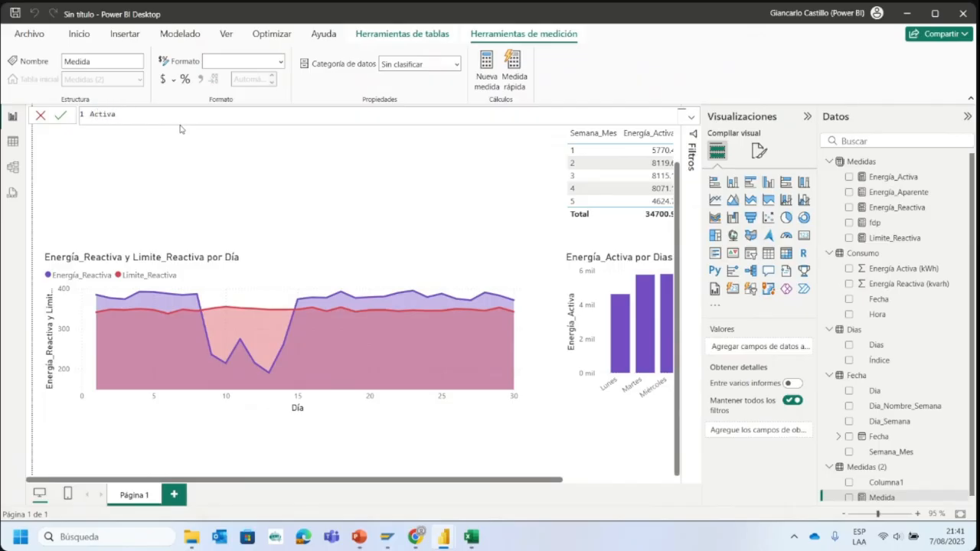
type("3=sum")
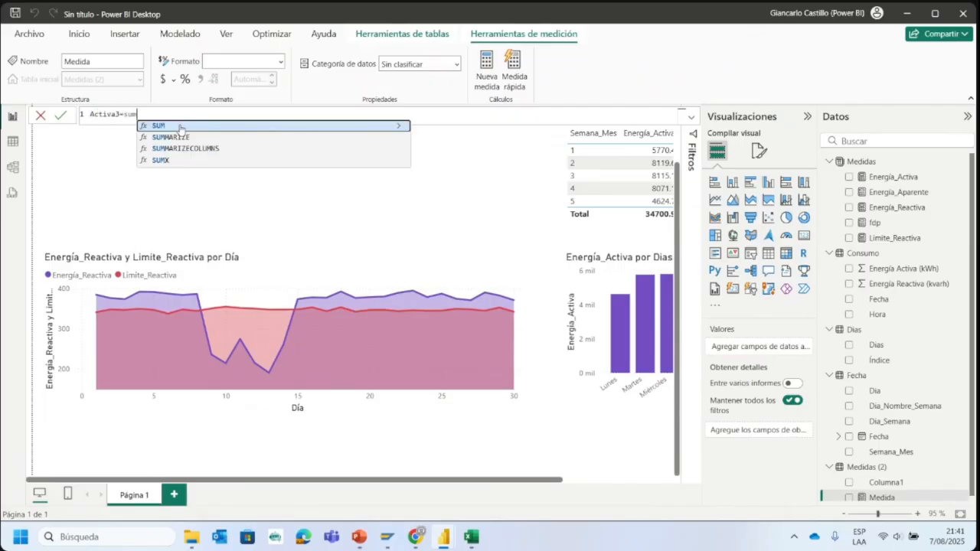
type("(")
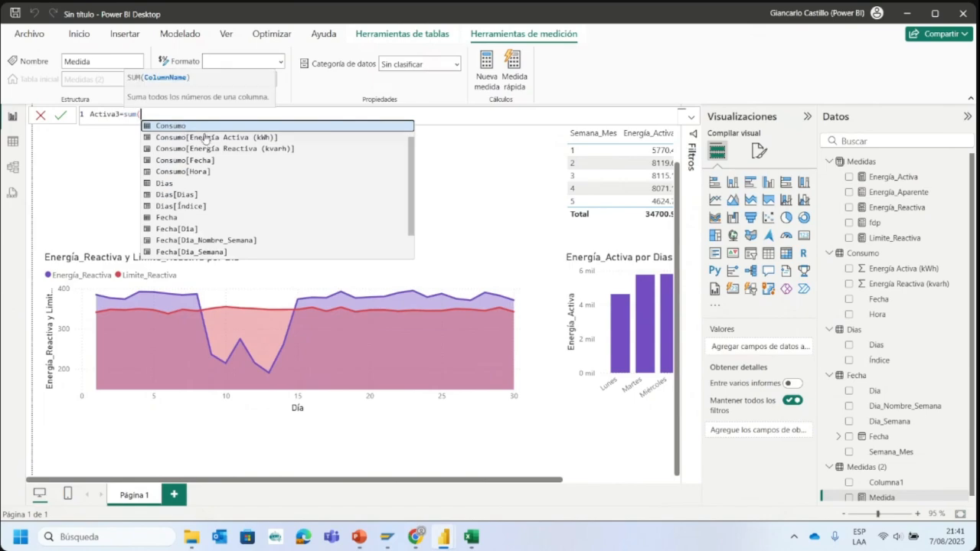
left_click(207, 137)
type(")")
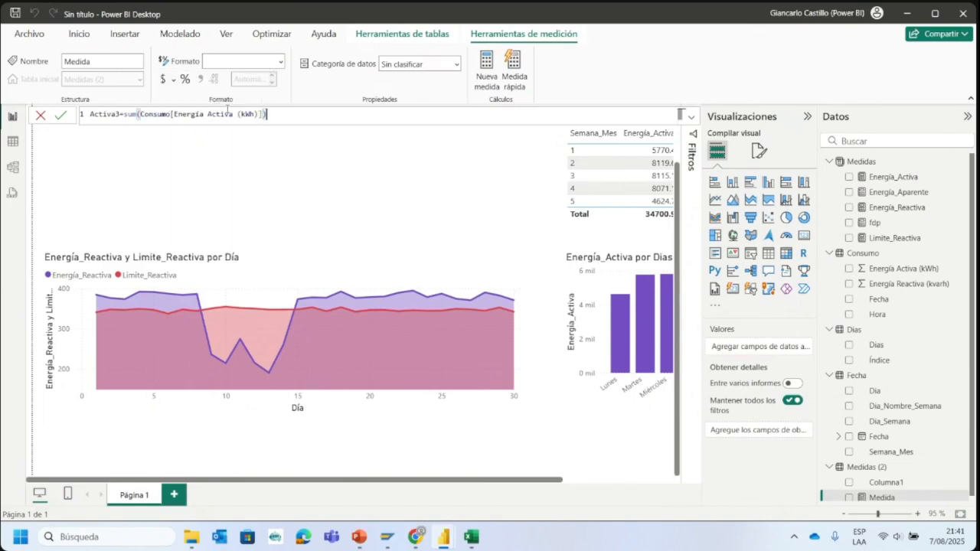
key("Return")
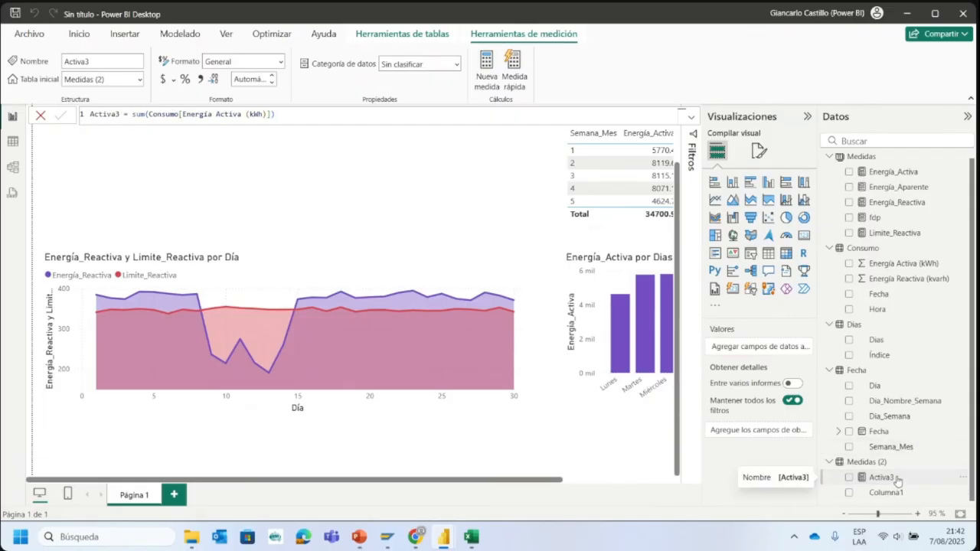
- Delete the empty Columna1 column from the Medidas (2) table so that it holds only measures
left_click(925, 476)
left_click(943, 494)
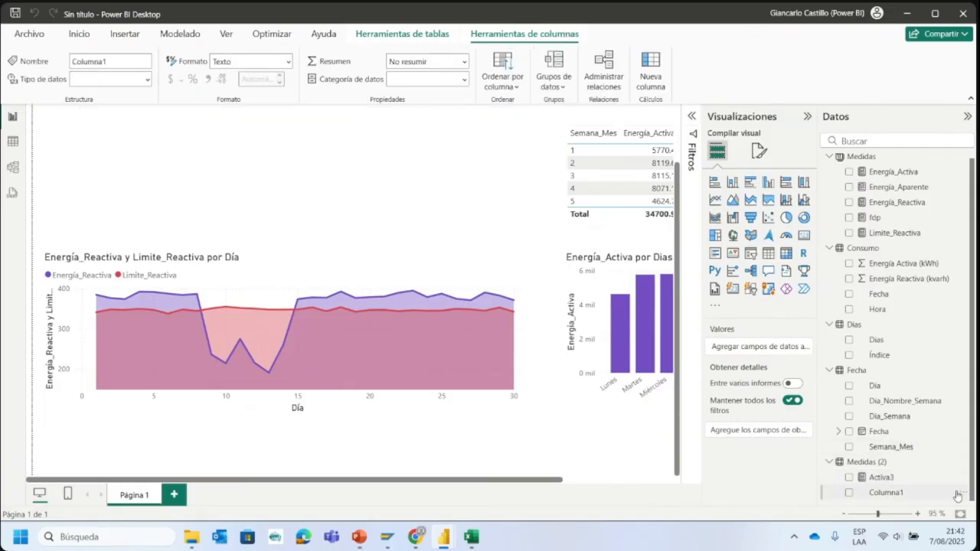
left_click(963, 493)
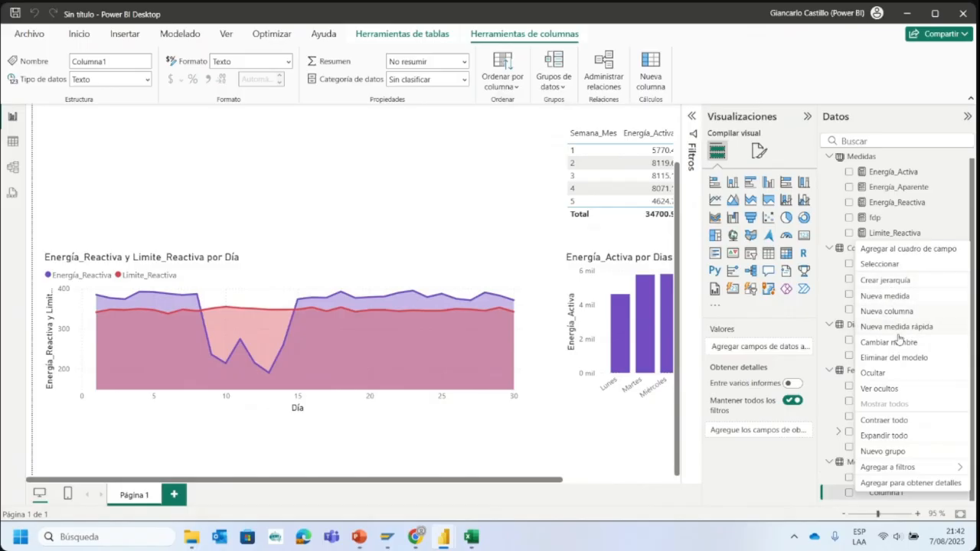
left_click(886, 358)
left_click(565, 297)
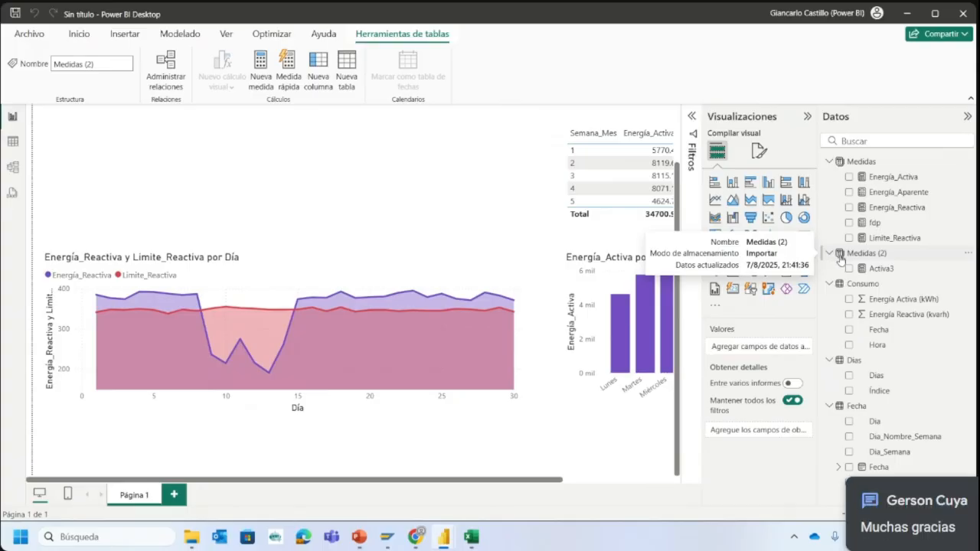
- Delete the Medidas (2) table, including its Activa3 measure, from the model
left_click(965, 258)
left_click(891, 417)
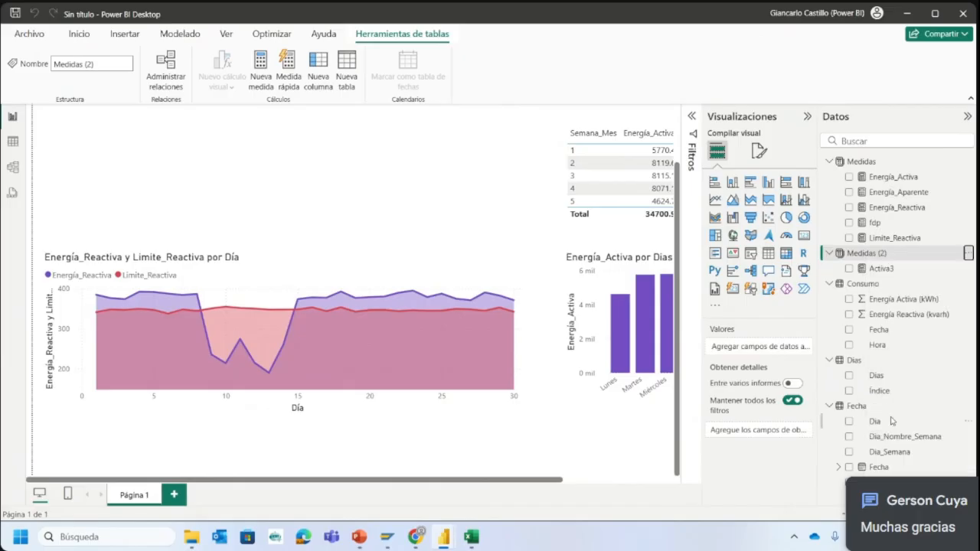
left_click(552, 297)
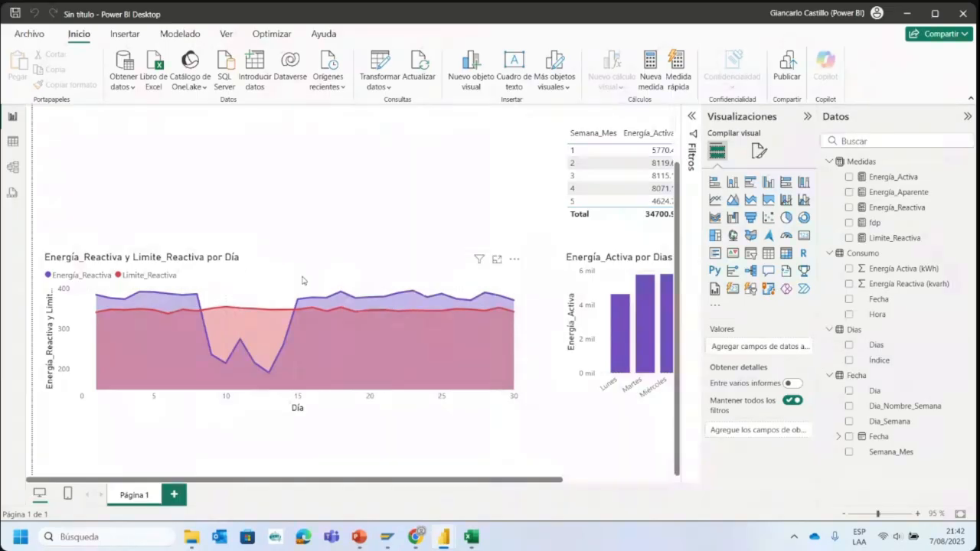
- Add an empty line chart above the area chart in the untitled report, using the Dashboard Consumo Mensual report's Consumo de Energía Activa Mensual chart as reference
mouse_move(216, 313)
mouse_move(444, 538)
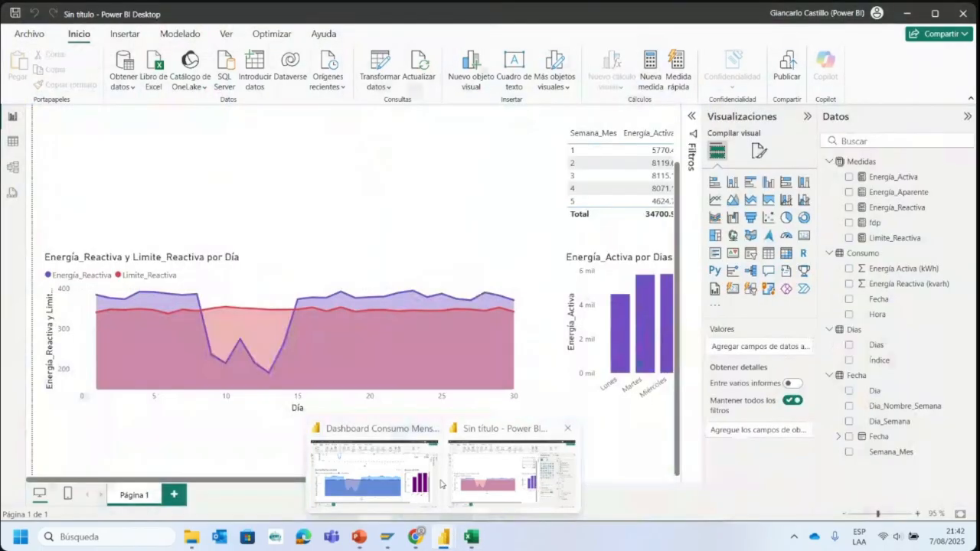
left_click(366, 473)
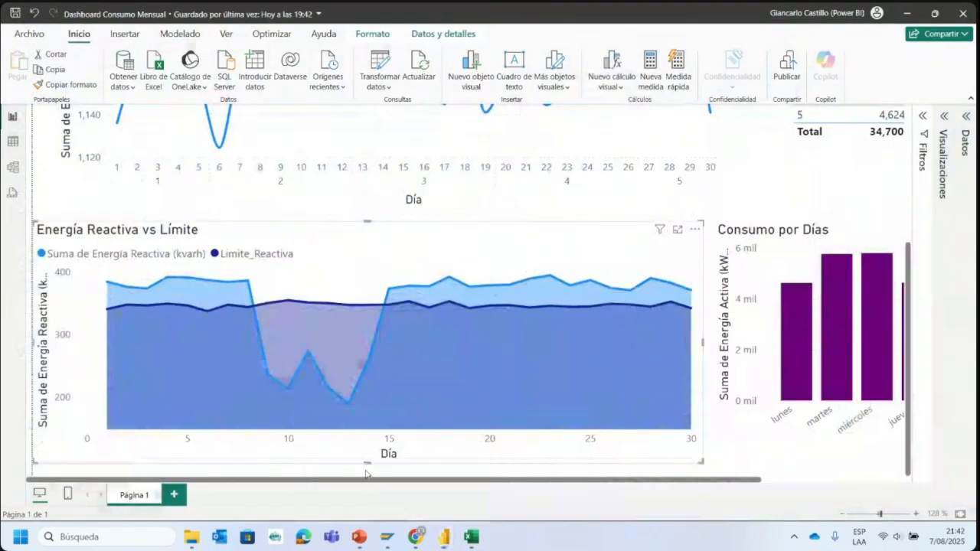
scroll(566, 410, "up", 3)
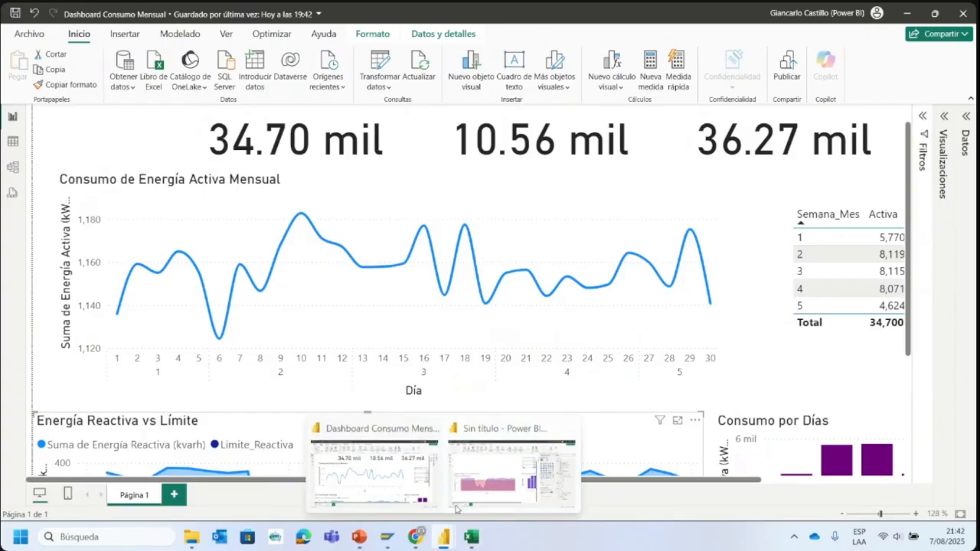
left_click(506, 494)
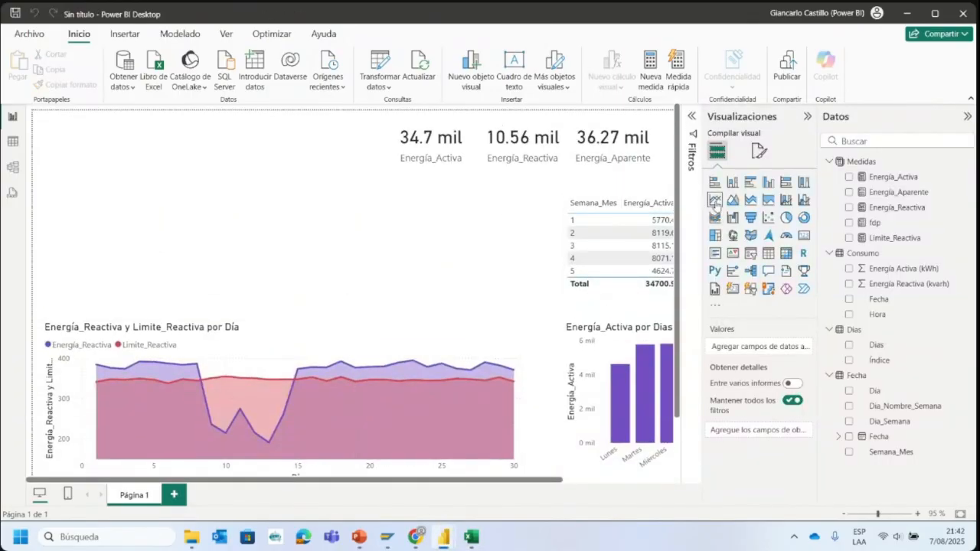
left_click(716, 202)
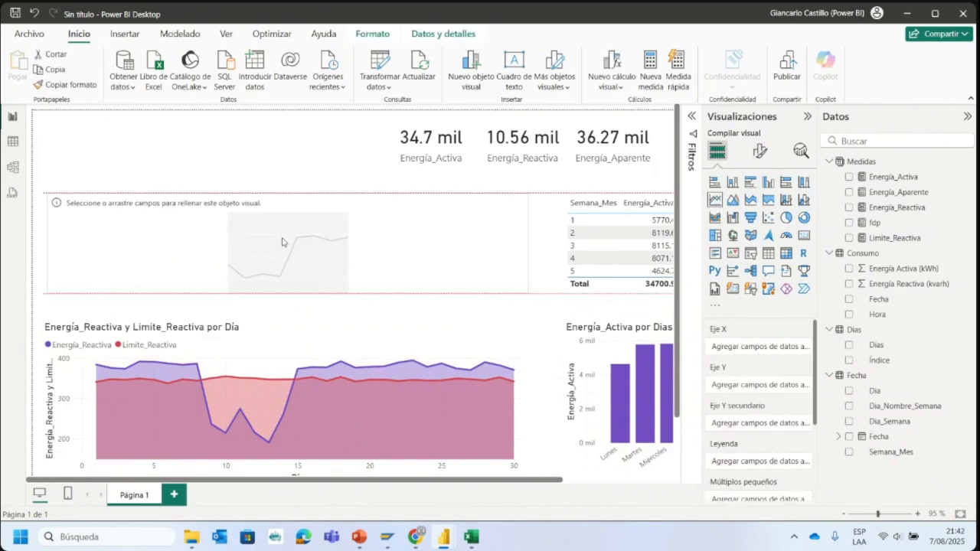
mouse_move(444, 540)
left_click(376, 470)
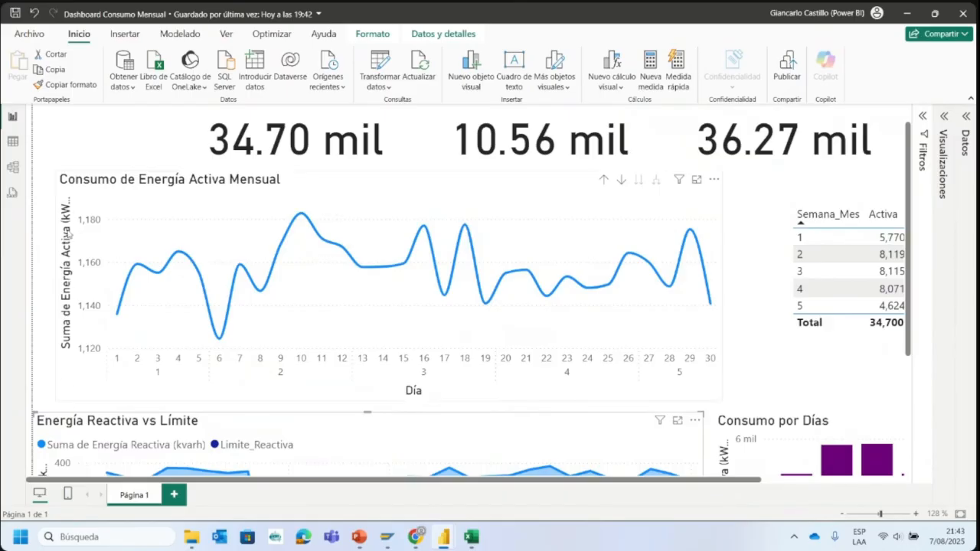
left_click(905, 14)
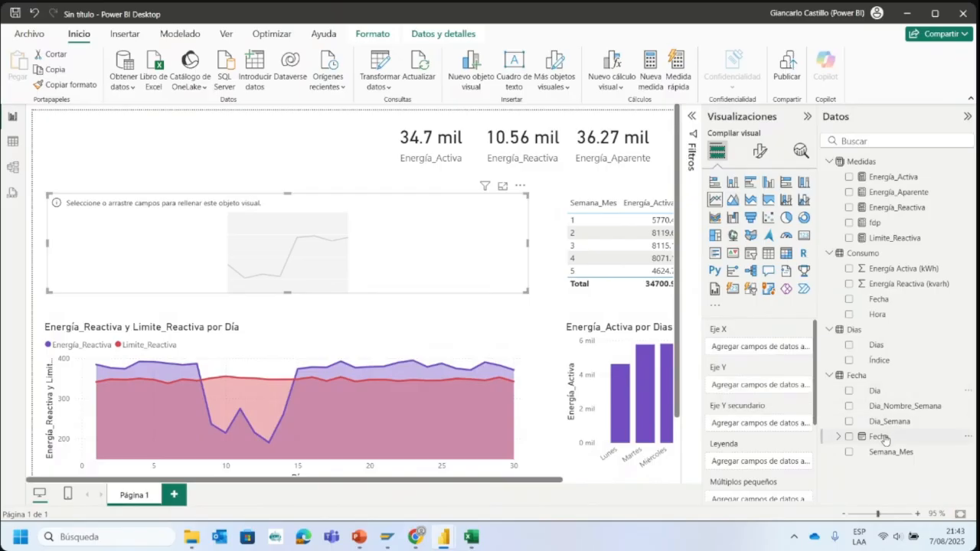
- Plot Energía_Activa against Fecha in the new line chart, keeping only the Día level of the date hierarchy on the X axis
left_click_drag(884, 438, 765, 351)
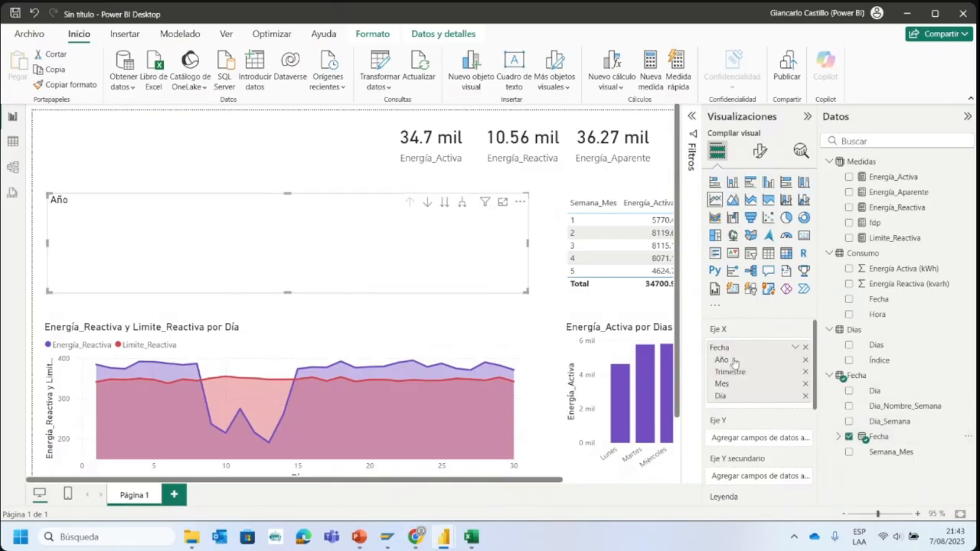
left_click(805, 361)
left_click(806, 360)
left_click(806, 360)
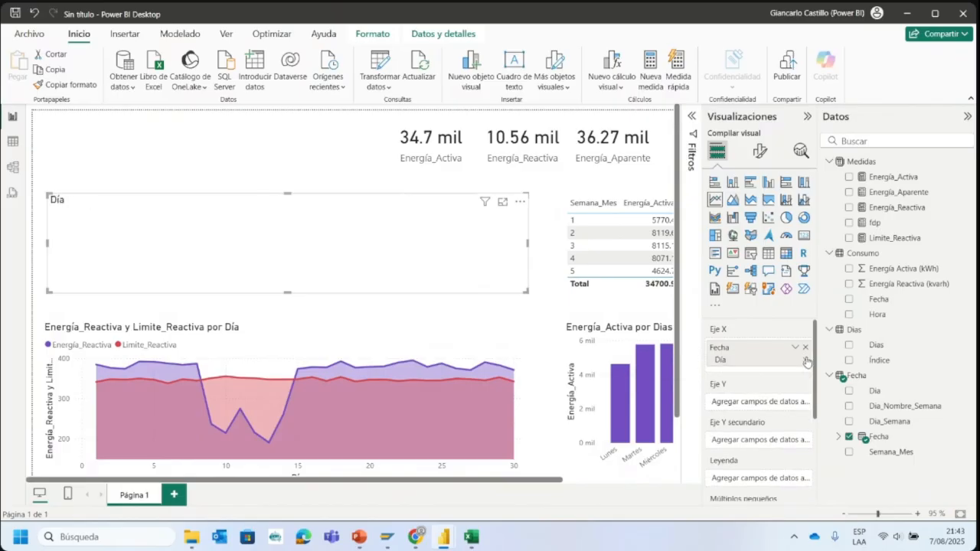
mouse_move(757, 359)
left_mouse_down()
mouse_move(749, 365)
mouse_move(768, 355)
left_mouse_up()
left_click_drag(909, 182, 769, 403)
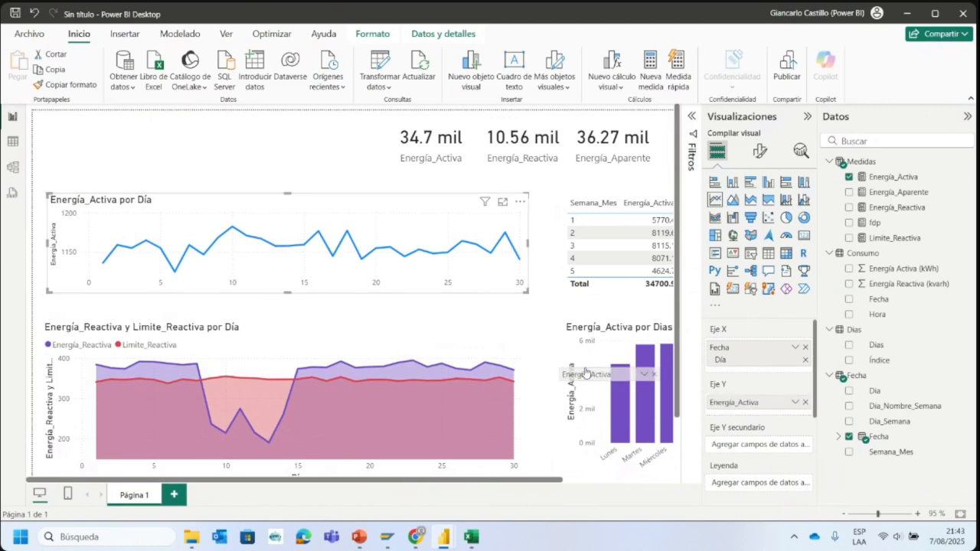
- Replace Energía_Activa with Energía_Aparente on the line chart's Y axis, and clear that axis
left_click(804, 403)
left_click_drag(900, 202, 750, 404)
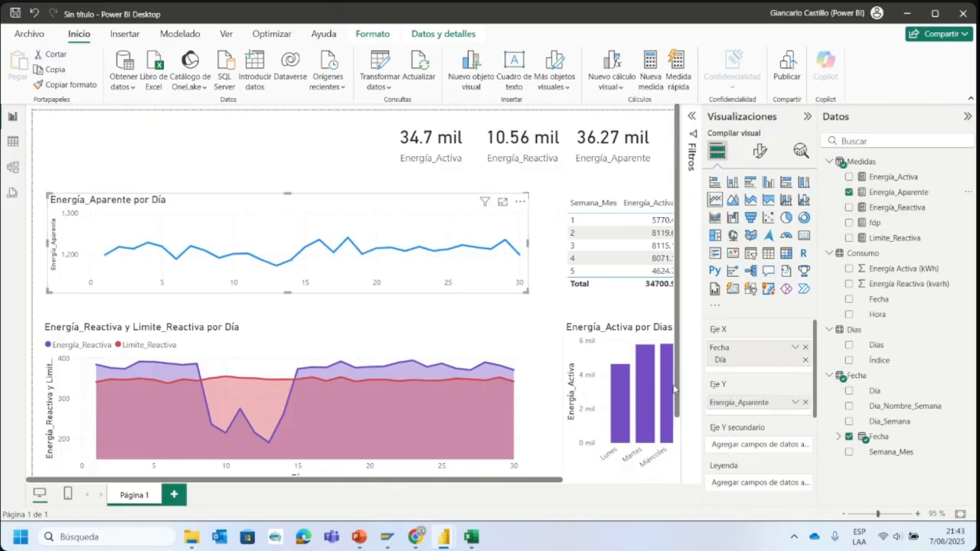
left_click_drag(789, 401, 689, 404)
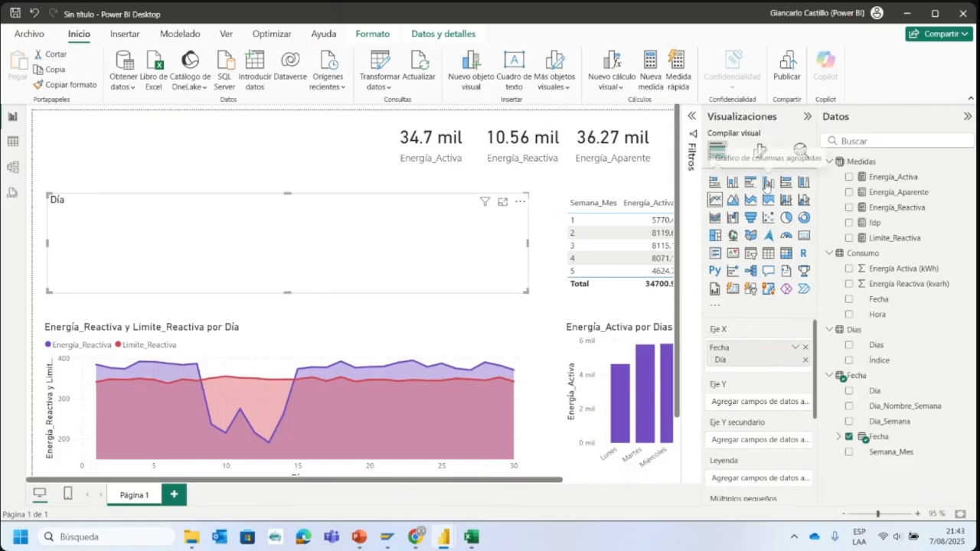
- Convert the line chart into a clustered column chart with Energía_Activa on the Y axis
left_click(768, 182)
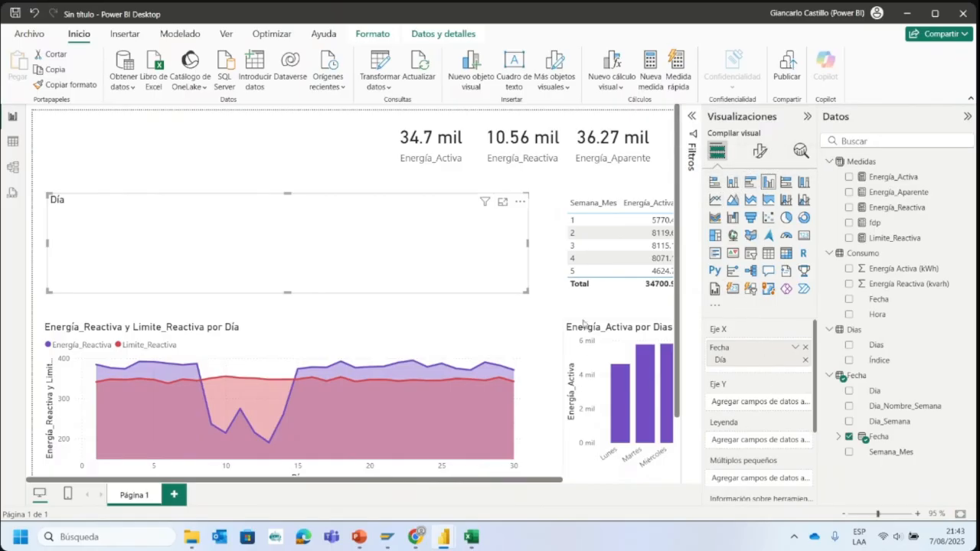
left_click_drag(909, 188, 771, 413)
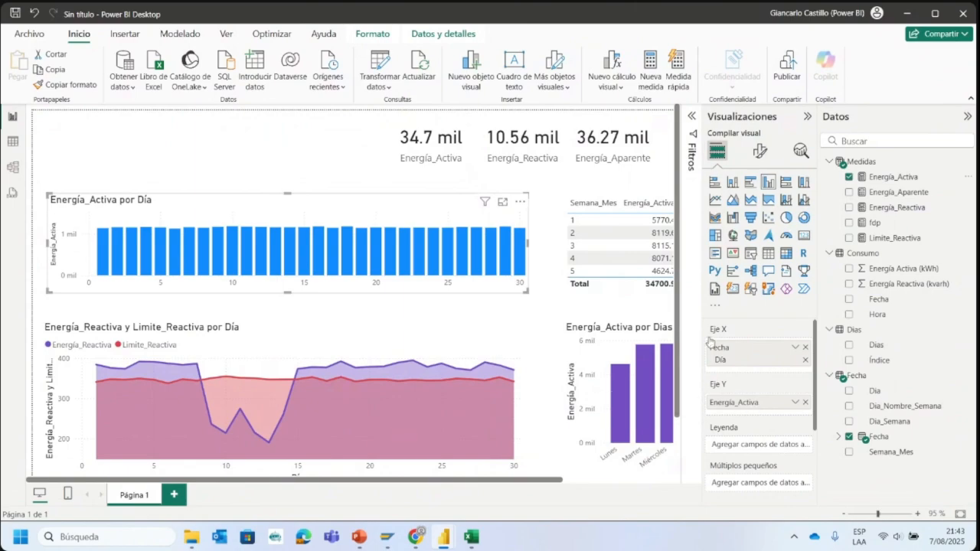
- Replace Día with Dia_Nombre_Semana on the column chart's X axis, and clear that axis
left_click(804, 361)
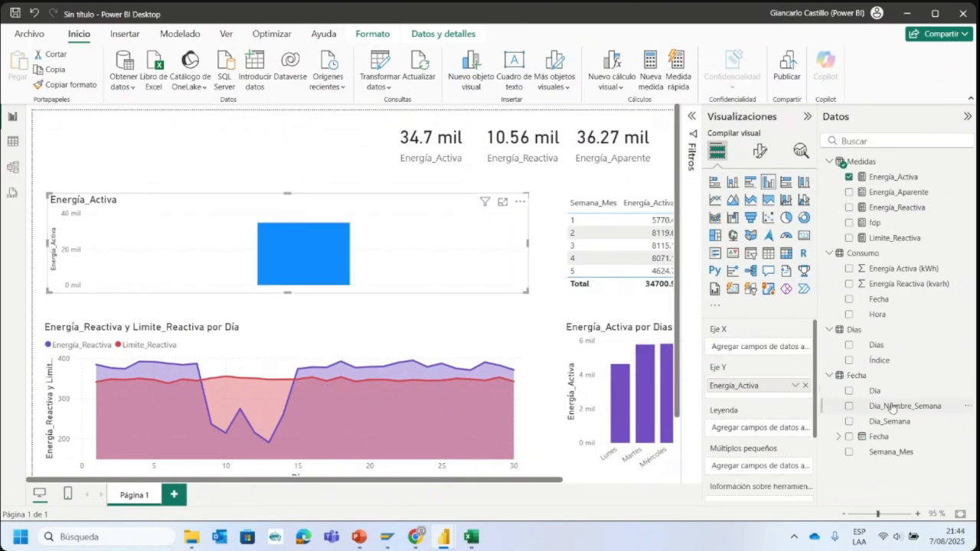
left_click_drag(887, 403, 746, 349)
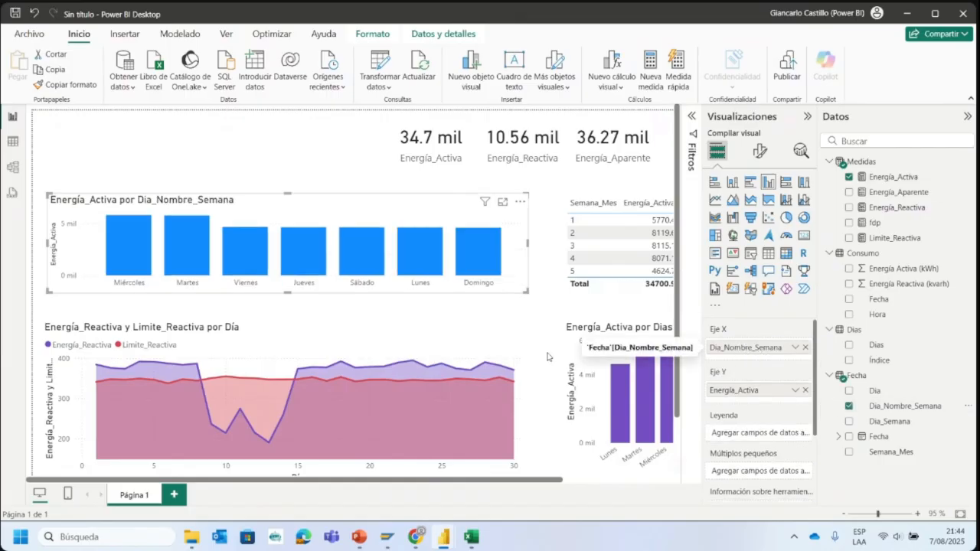
left_click(806, 348)
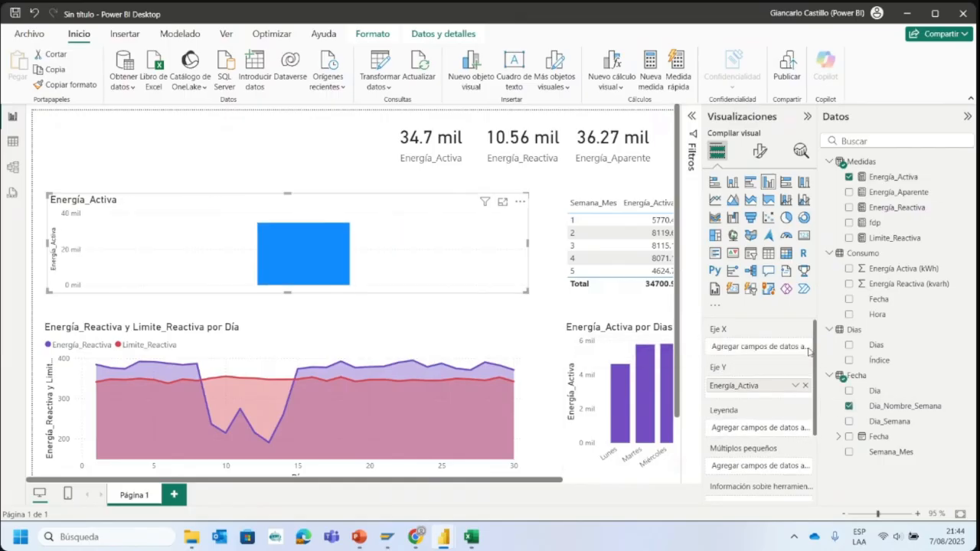
- Place Dia_Semana on the column chart's X axis, and replace it with Semana_Mes
left_click_drag(891, 424, 750, 349)
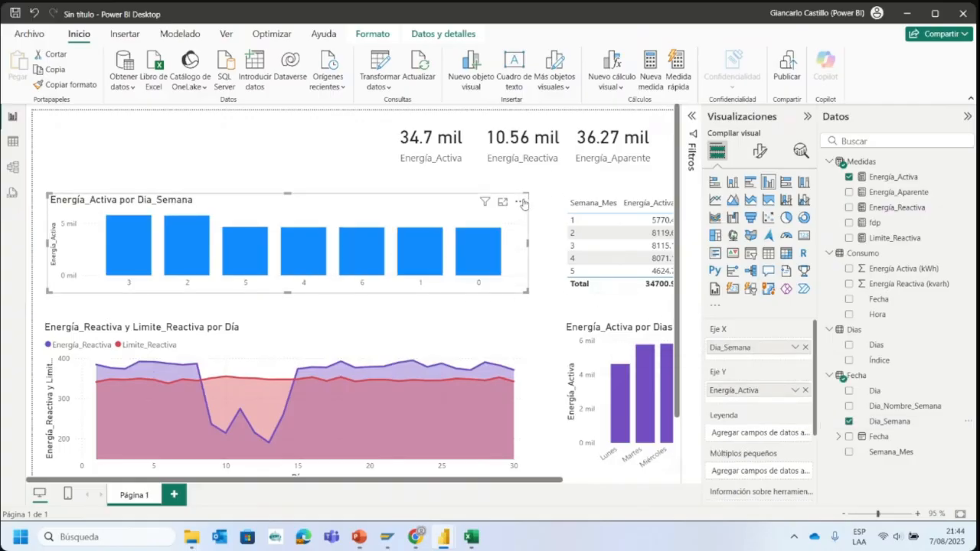
left_click(806, 347)
left_click_drag(888, 452, 763, 350)
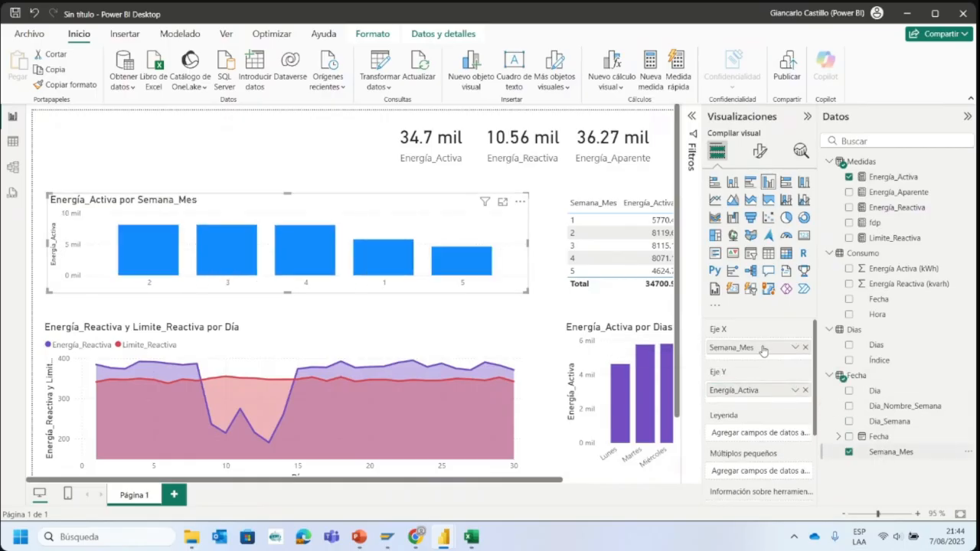
- Sort the column chart's axis by Semana_Mes in ascending order
left_click(520, 202)
mouse_move(612, 278)
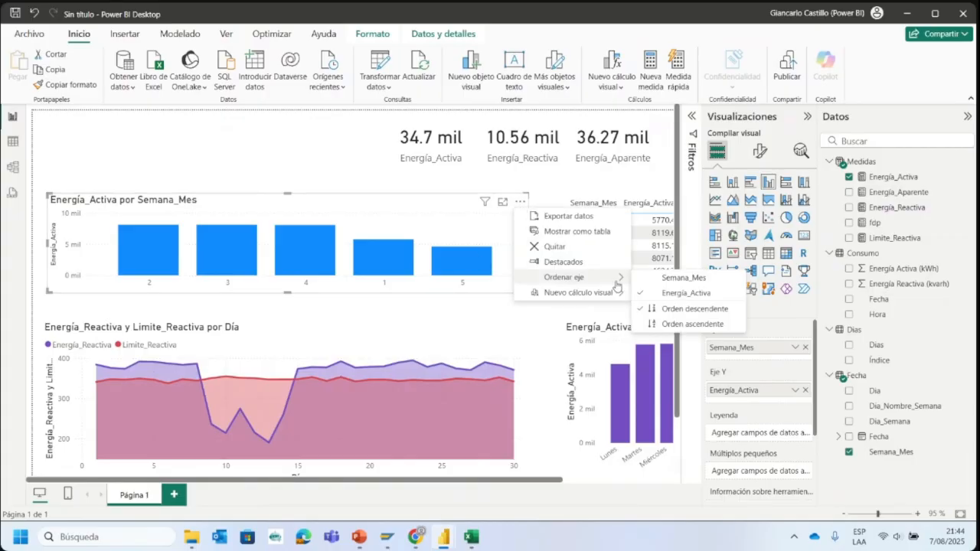
left_click(691, 278)
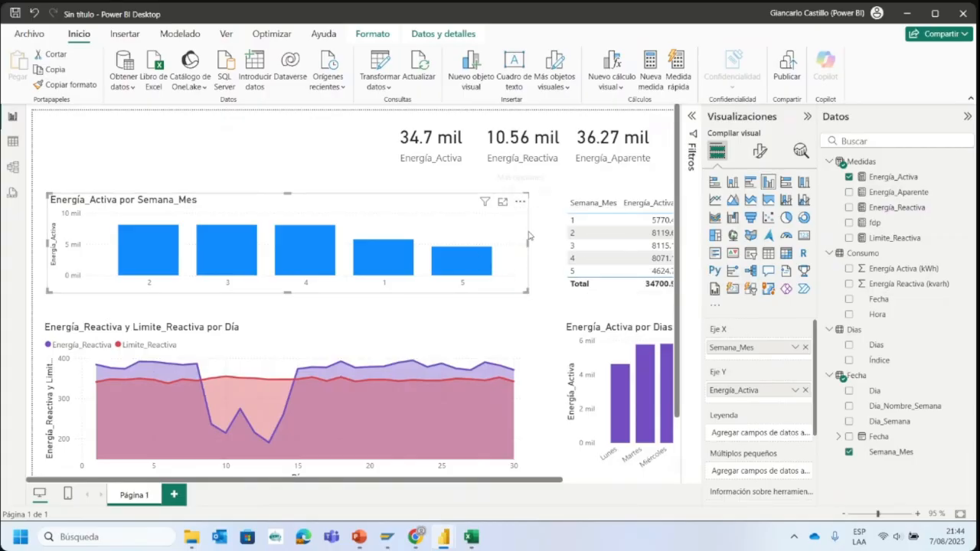
left_click(519, 202)
mouse_move(612, 278)
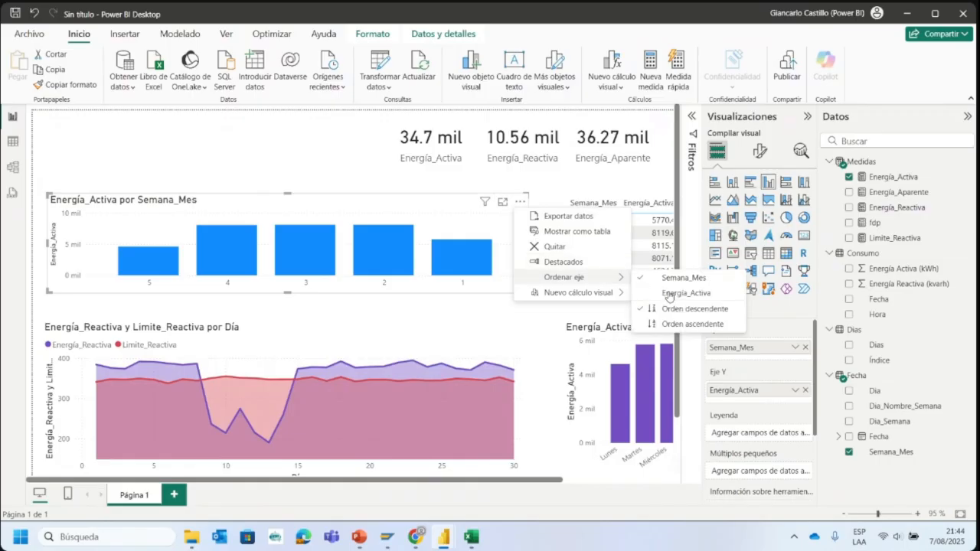
left_click(681, 323)
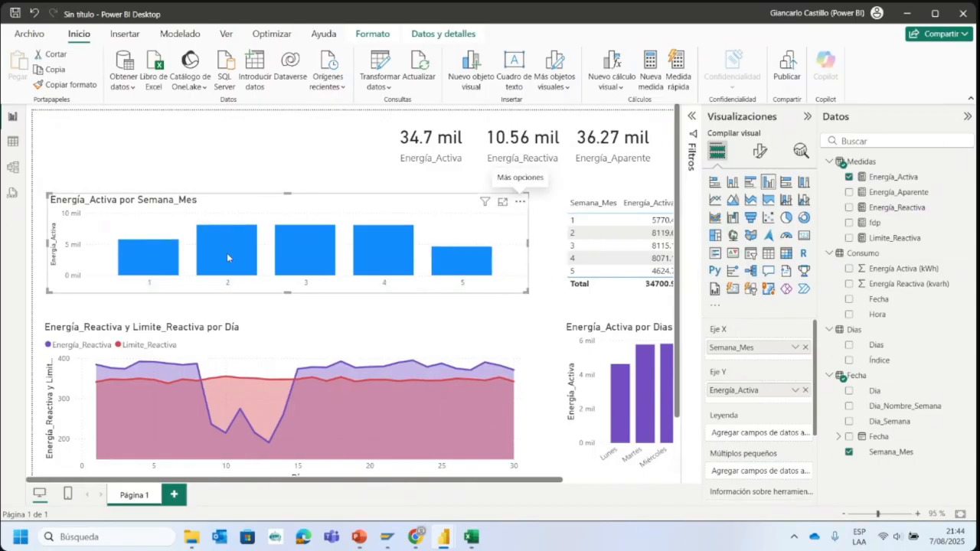
- Add Dia below Semana_Mes on the chart's X axis, switching the visual to a line chart and back to clustered columns
left_click(714, 199)
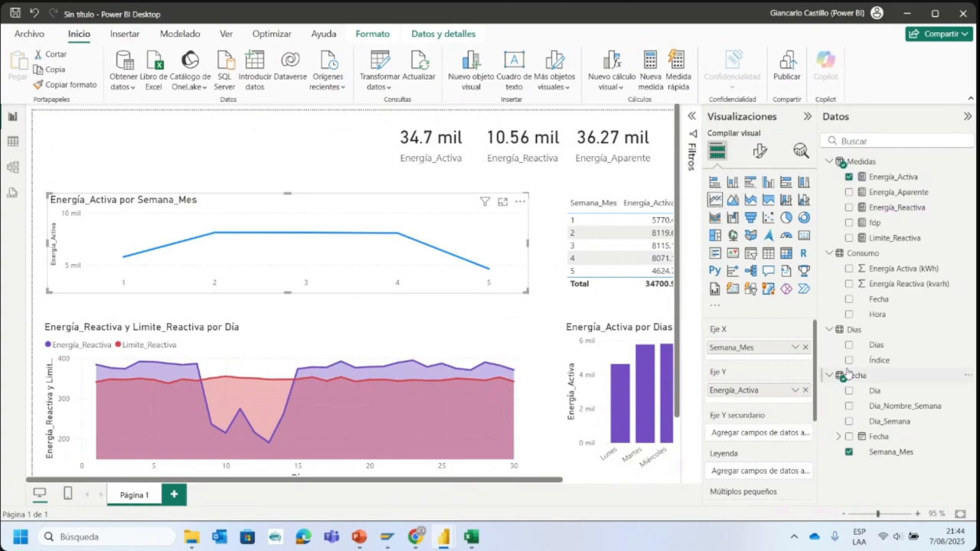
left_click_drag(889, 395, 771, 358)
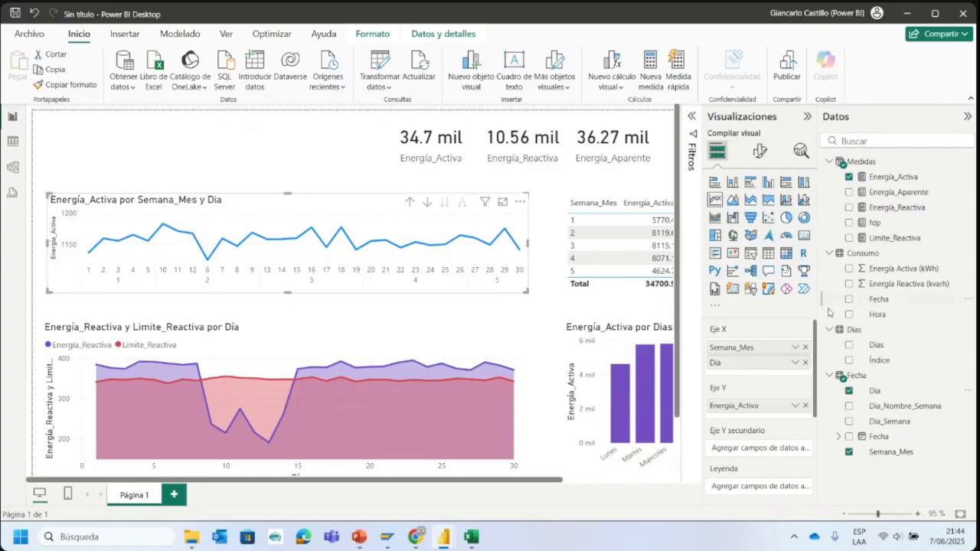
left_click(767, 183)
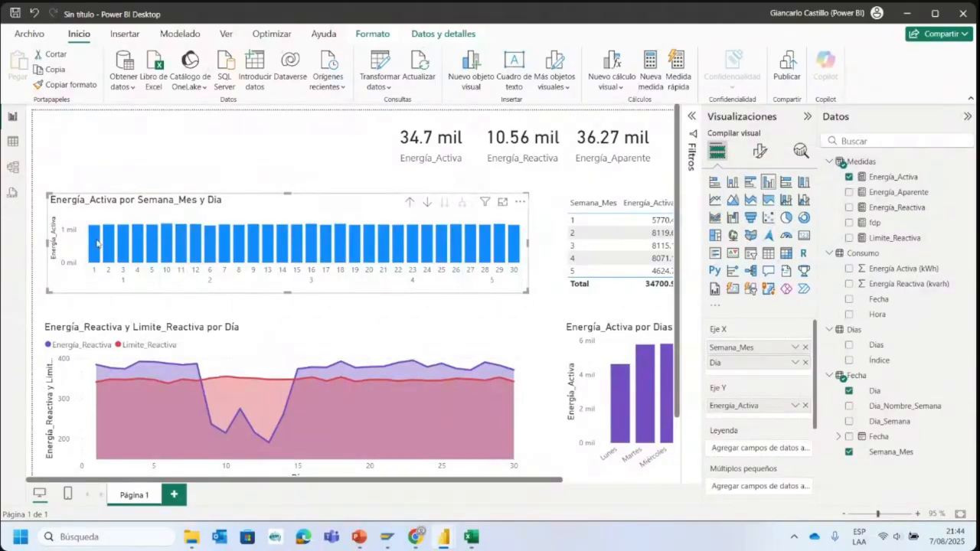
- Try a line and stacked column chart by Semana_Mes without Dia, using fdp as the line, and clear both Y axes
left_click(785, 201)
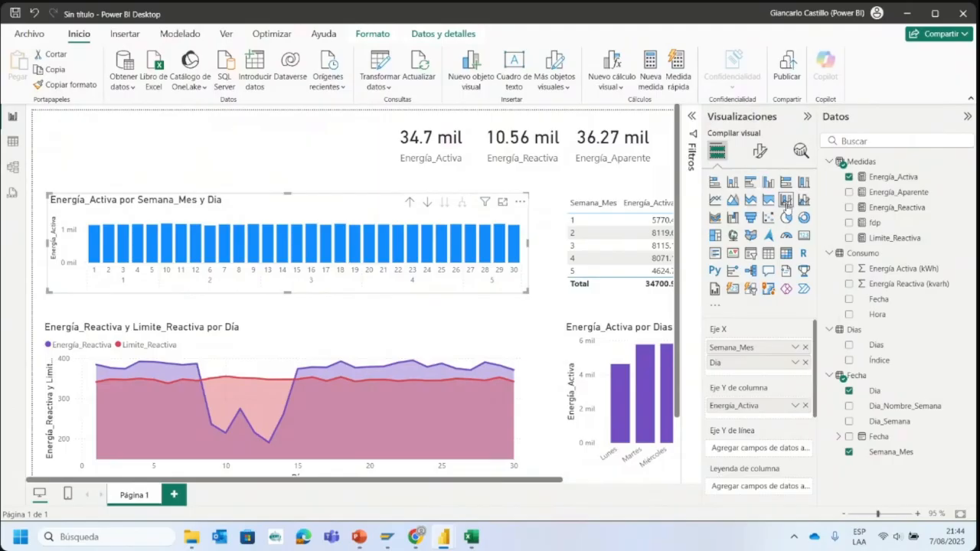
left_click(806, 363)
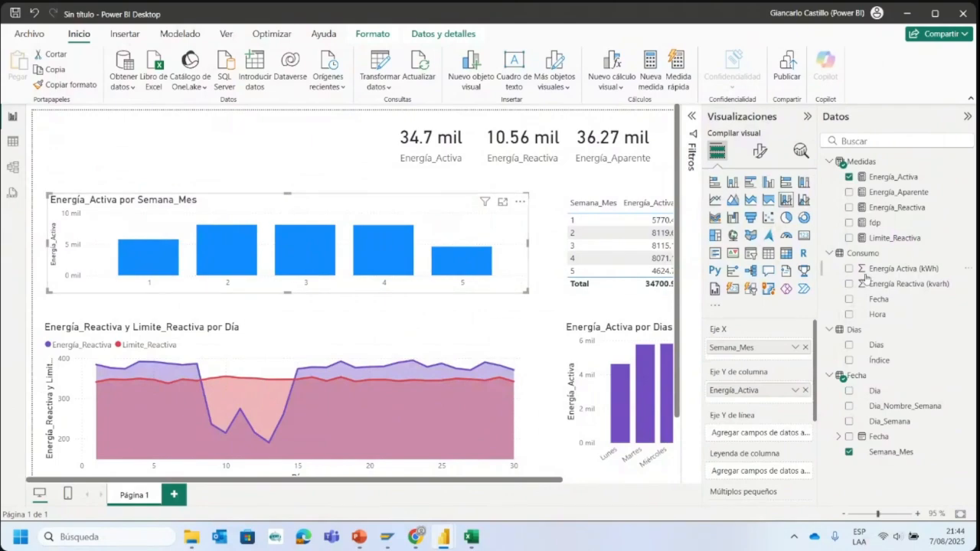
left_click_drag(874, 222, 770, 430)
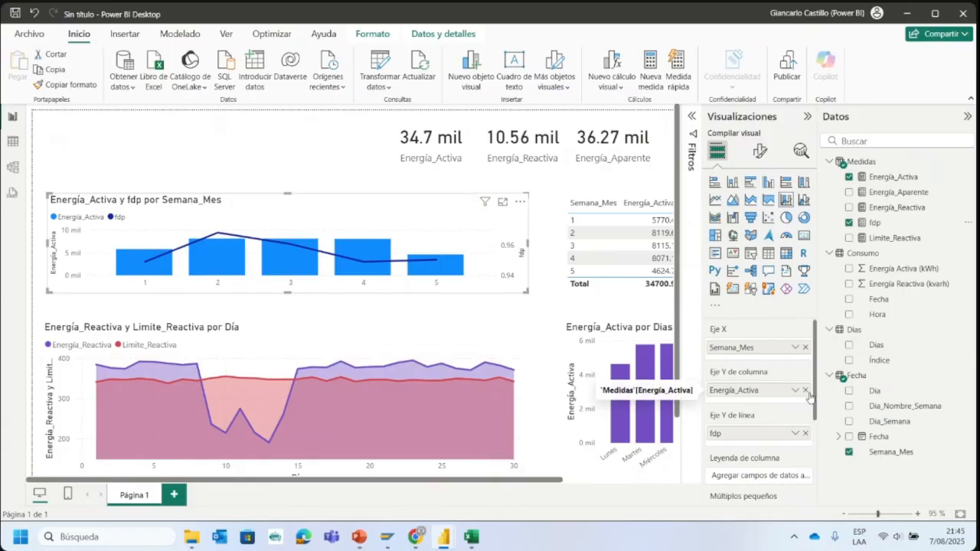
left_click(806, 433)
left_click(805, 390)
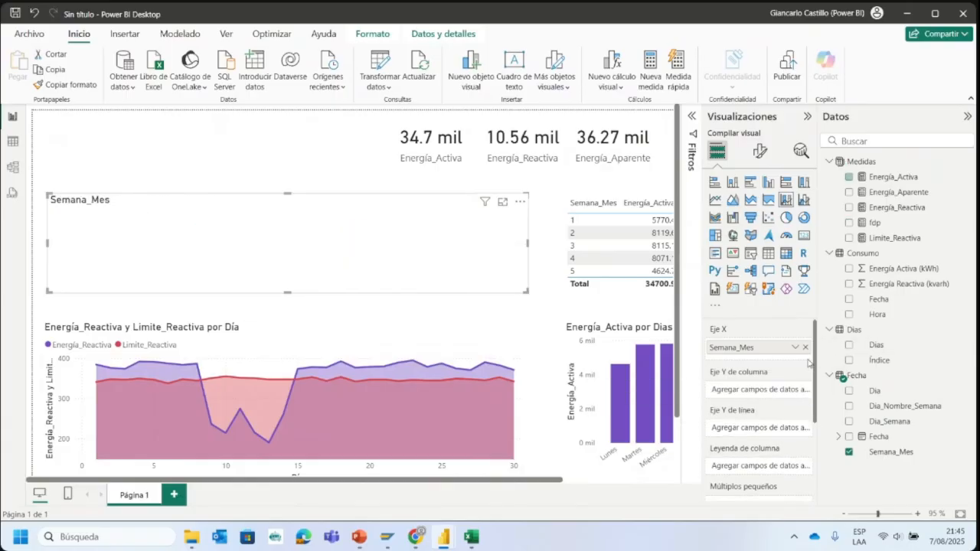
- Switch to the Dashboard Consumo Mensual report to examine its monthly active energy chart, and return to the untitled report
mouse_move(434, 540)
mouse_move(372, 455)
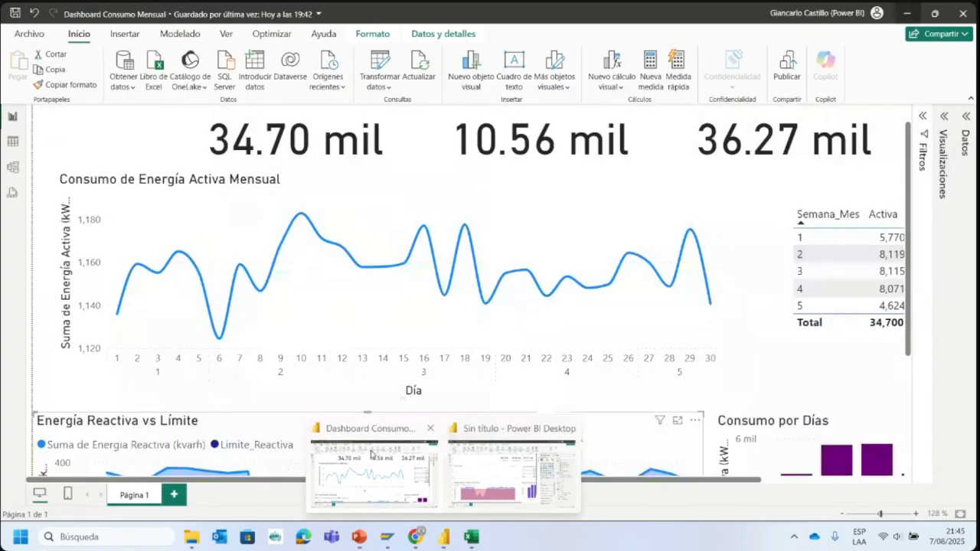
left_click(372, 455)
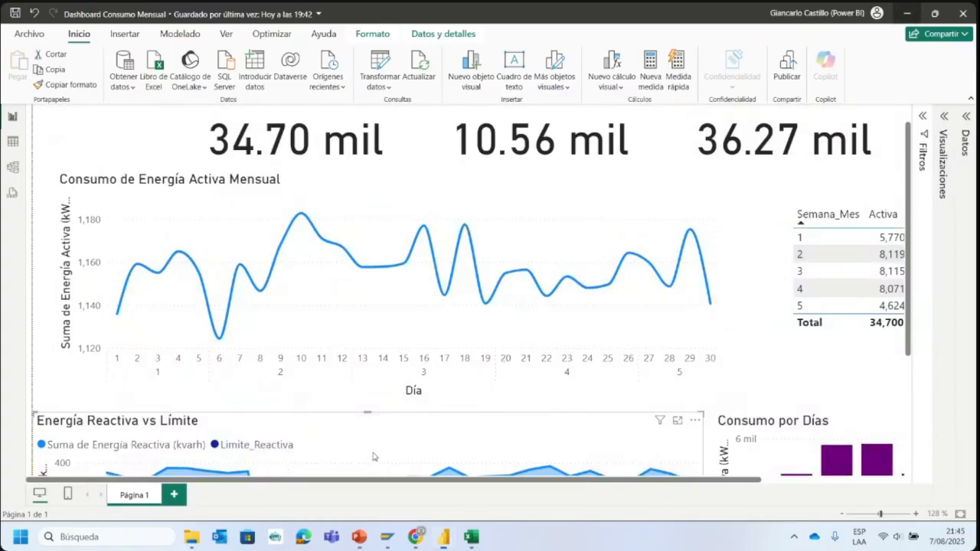
mouse_move(448, 530)
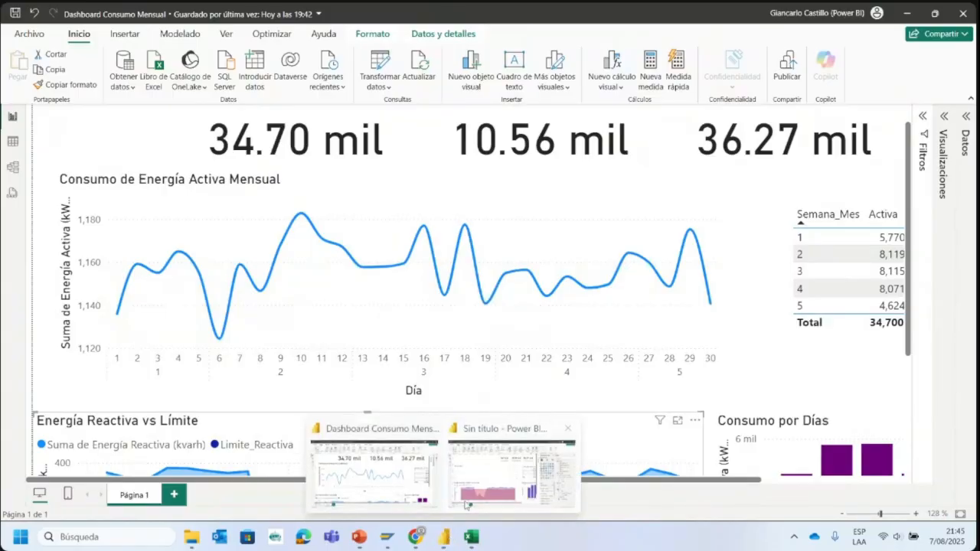
left_click(519, 455)
- Turn the visual into a line chart of Energía_Activa, with Dia replacing Semana_Mes on the X axis
left_click_drag(882, 186, 731, 391)
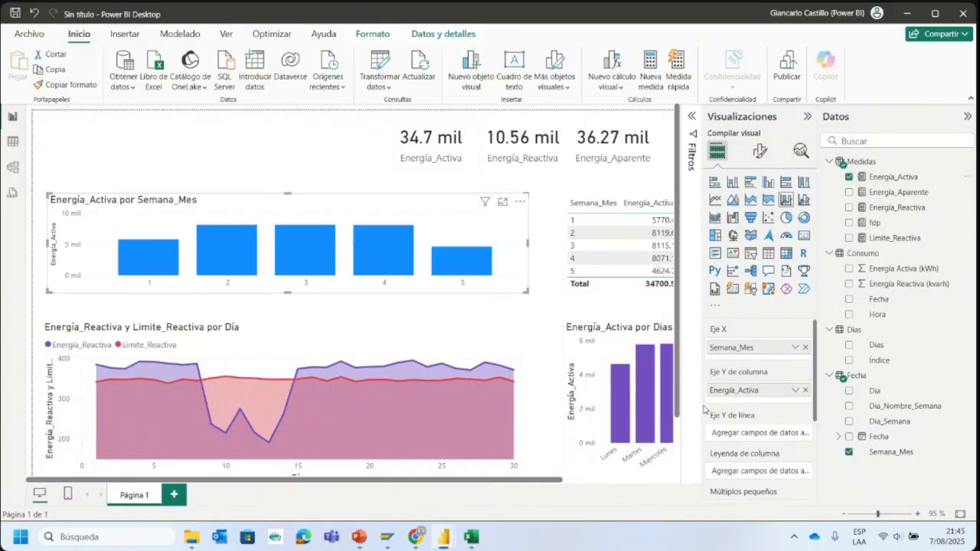
left_click(714, 199)
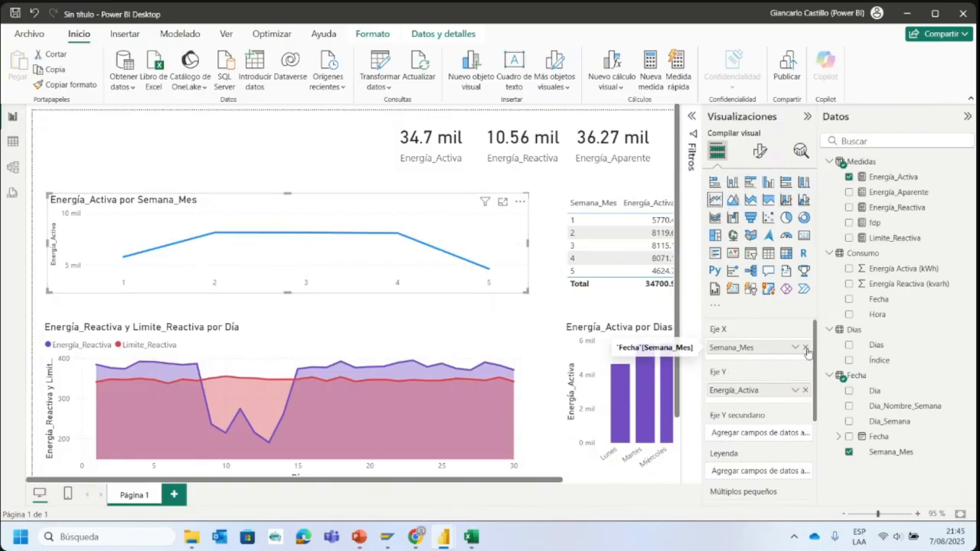
left_click(805, 348)
left_click_drag(874, 390, 769, 351)
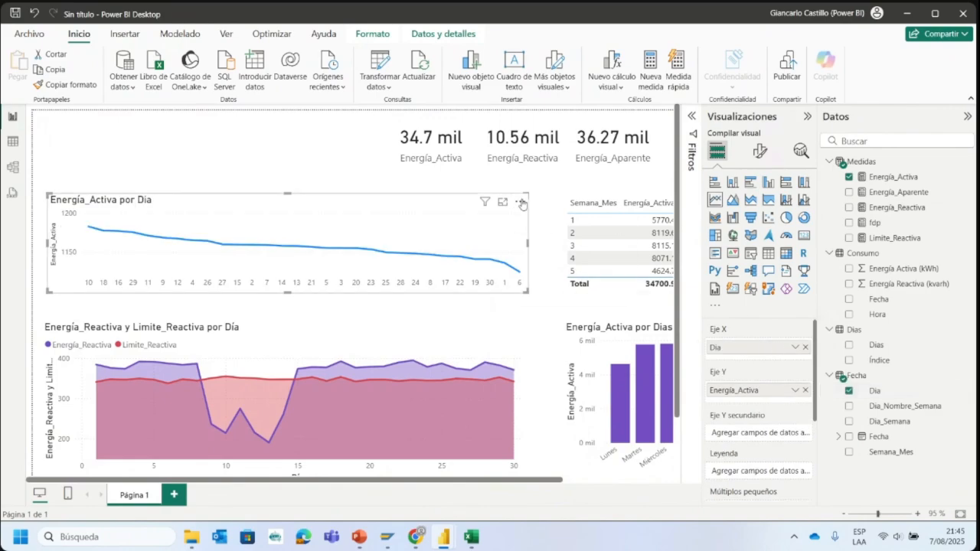
- Sort the line chart's axis by Dia in ascending order, and select the chart again
left_click(520, 202)
mouse_move(604, 279)
left_click(675, 283)
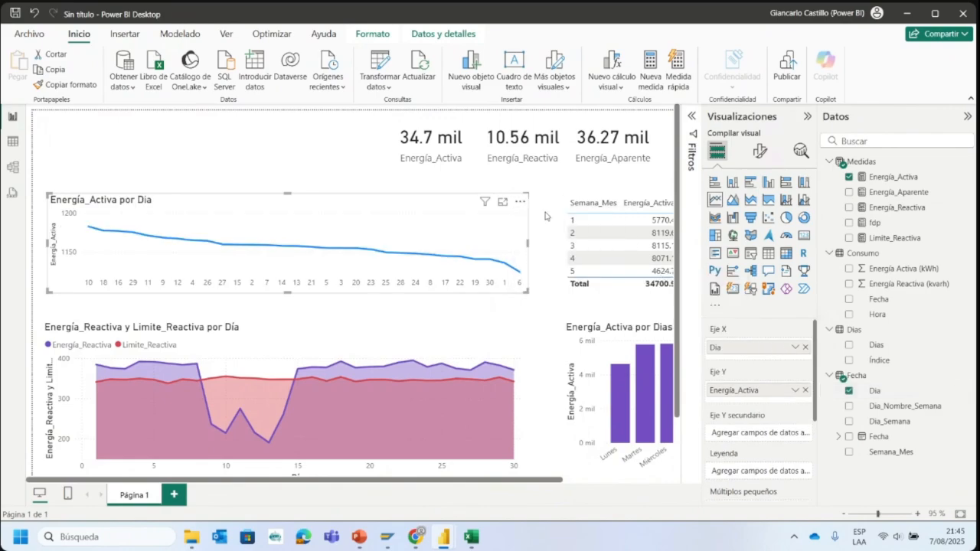
left_click(520, 202)
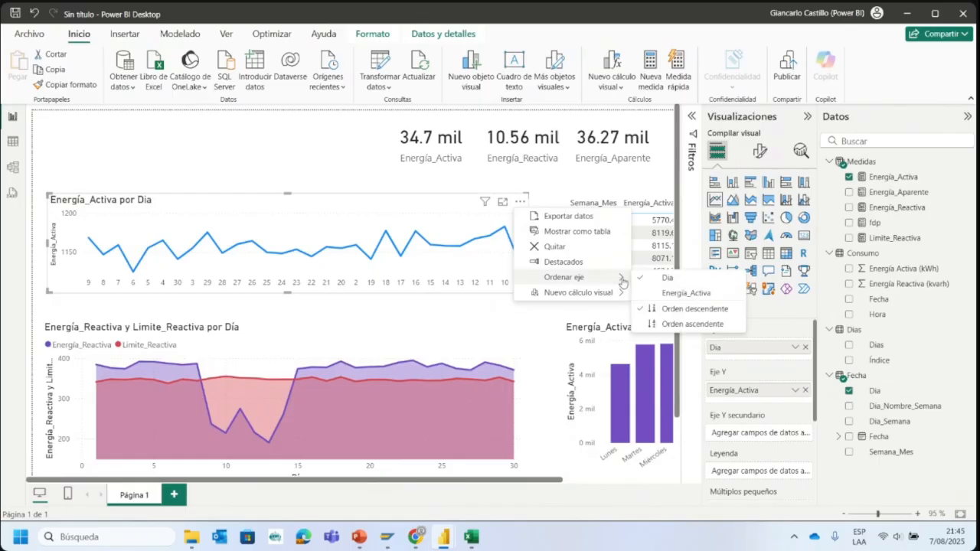
left_click(692, 324)
left_click(301, 185)
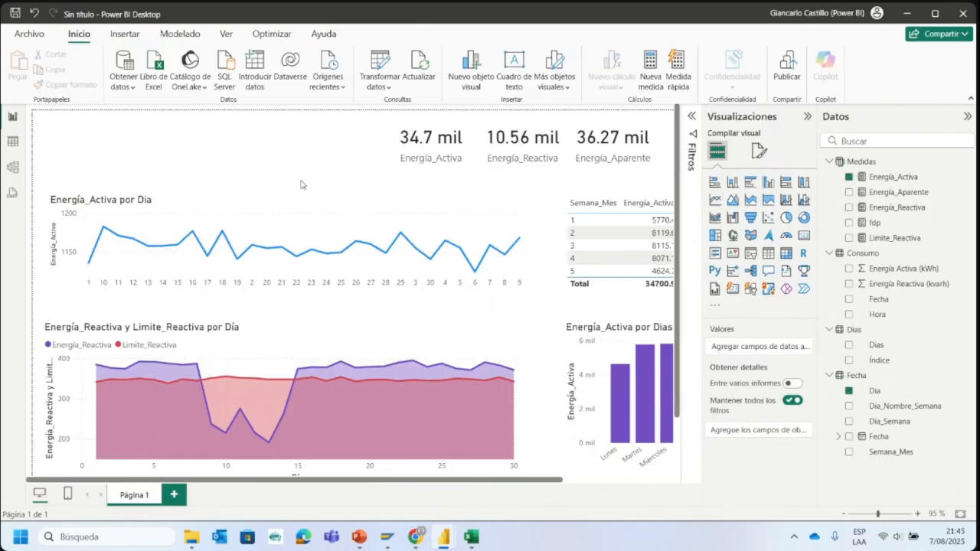
left_click(299, 222)
- Compare the line chart with its counterpart in the Dashboard Consumo Mensual report, and minimize that report
mouse_move(447, 539)
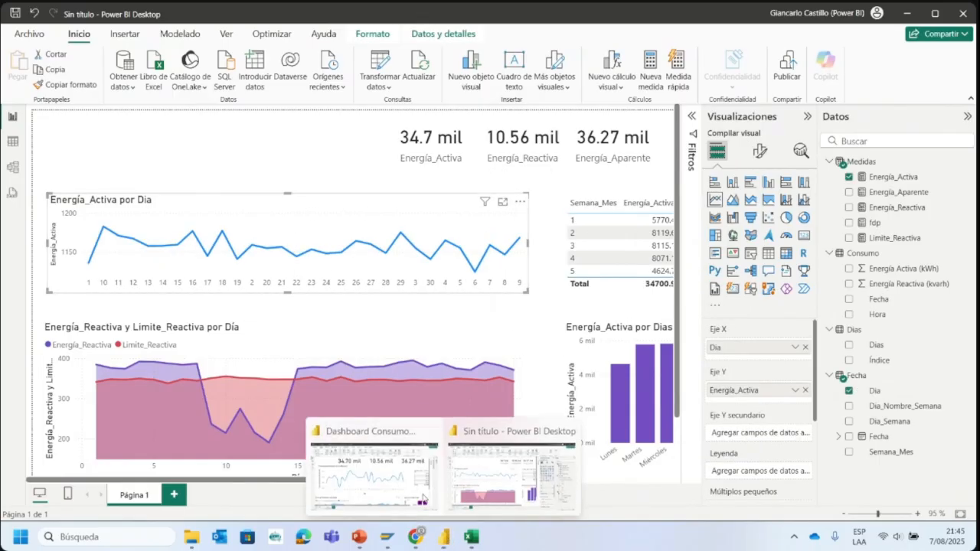
left_click(368, 475)
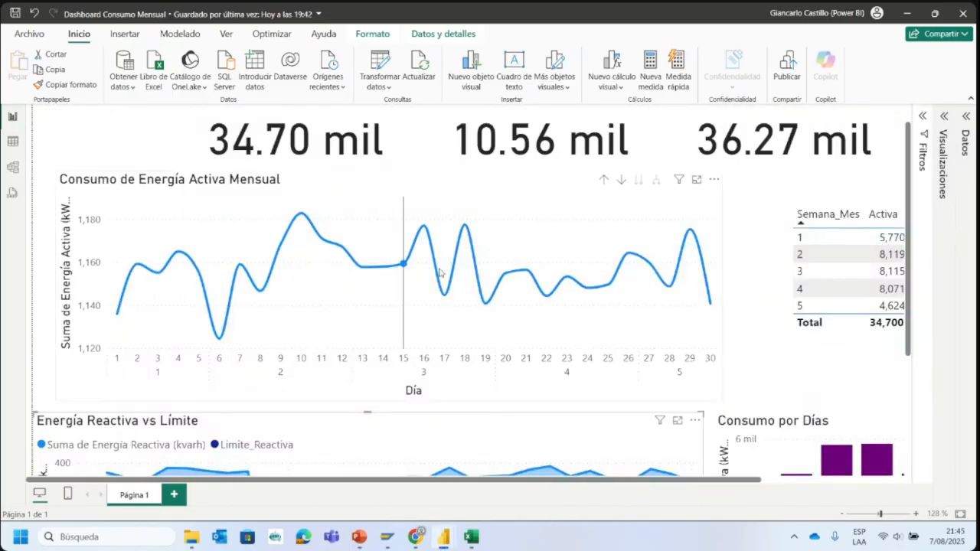
left_click(906, 13)
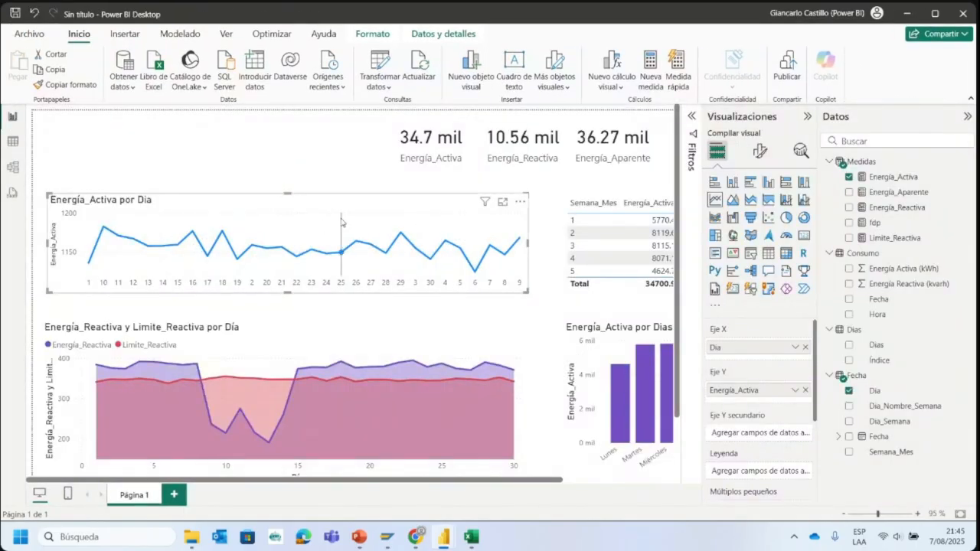
- In the chart's line formatting, keep the Redondear join type and set the interpolation type to Suave
left_click(758, 153)
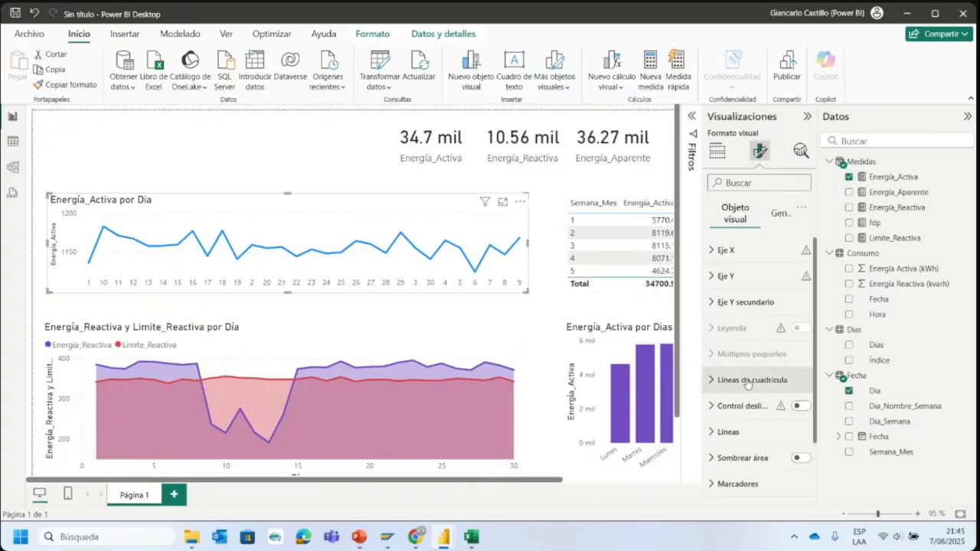
scroll(727, 383, "down", 2)
left_click(728, 360)
scroll(732, 375, "down", 5)
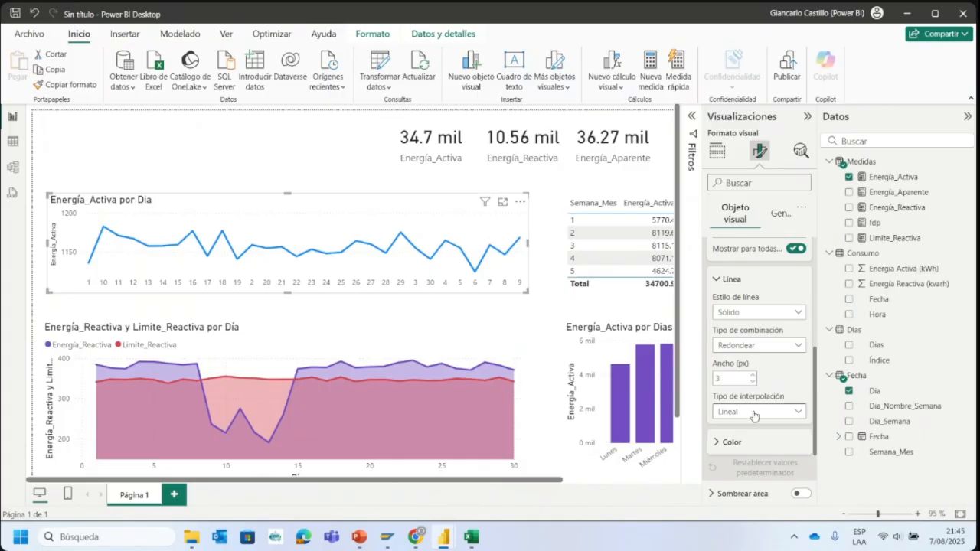
left_click(754, 313)
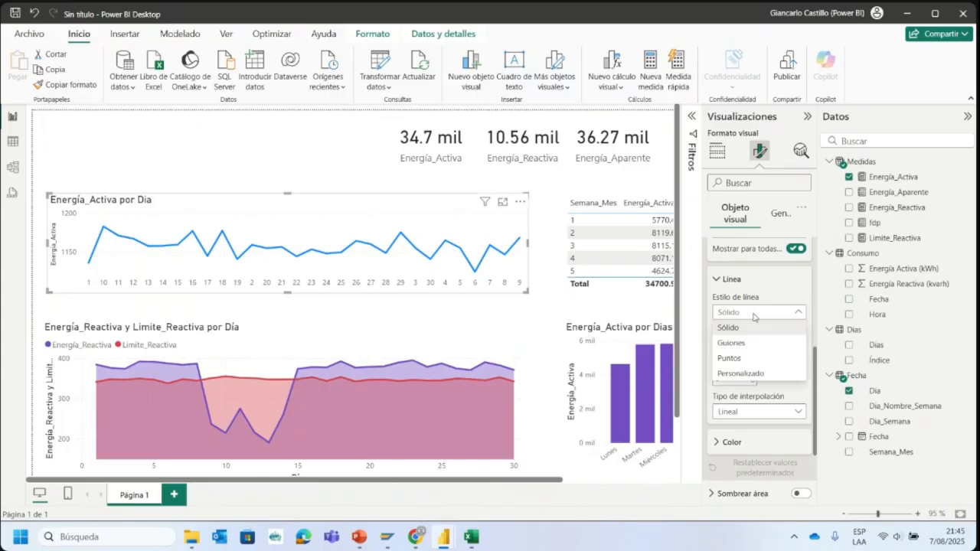
left_click(754, 313)
left_click(756, 346)
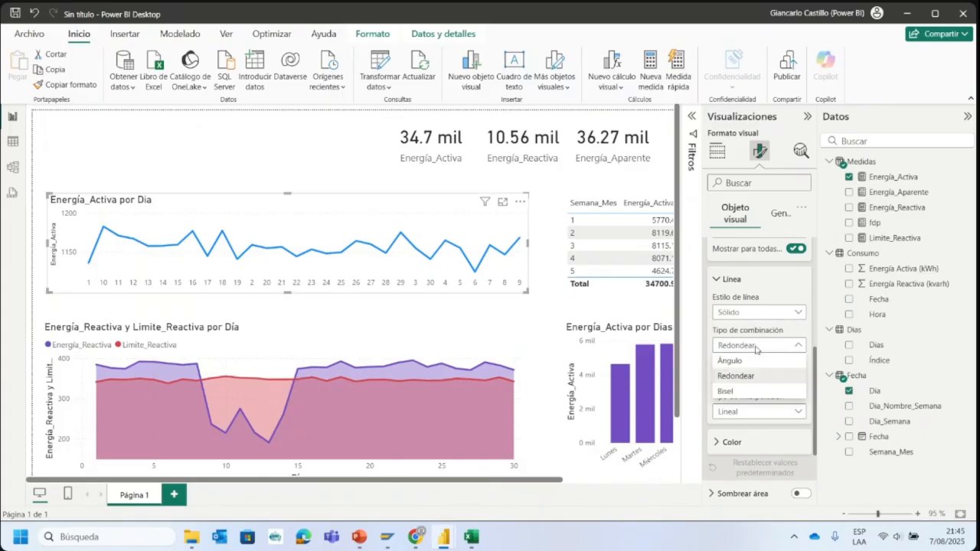
left_click(752, 375)
scroll(747, 389, "down", 2)
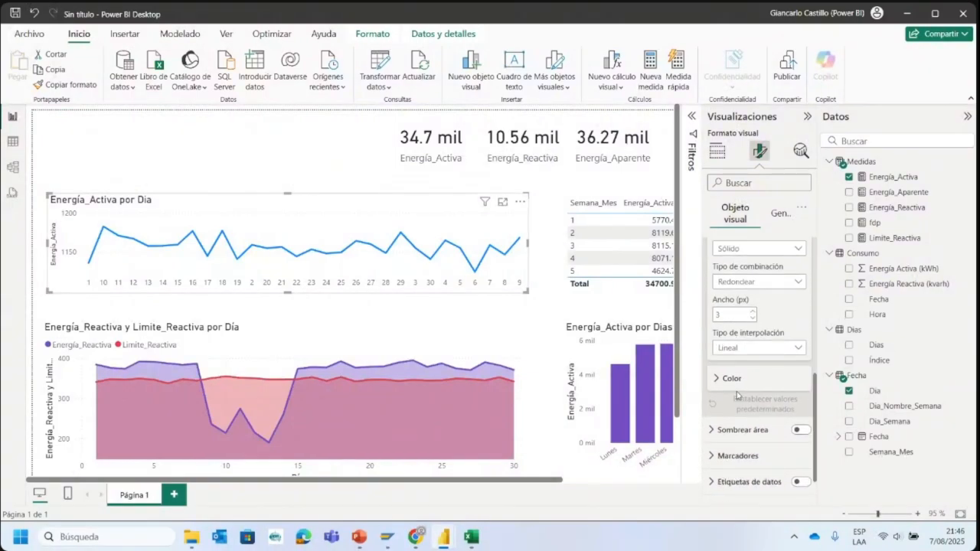
left_click(757, 348)
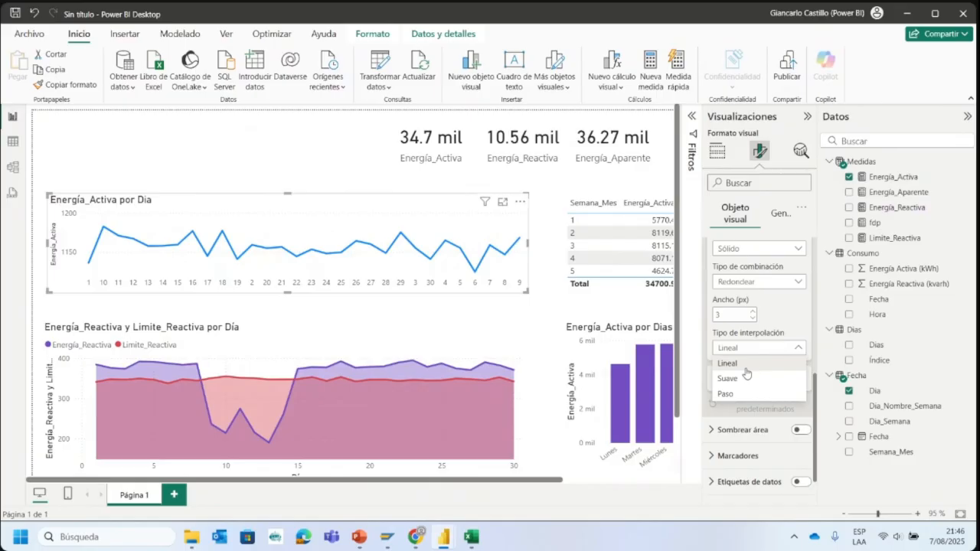
left_click(750, 379)
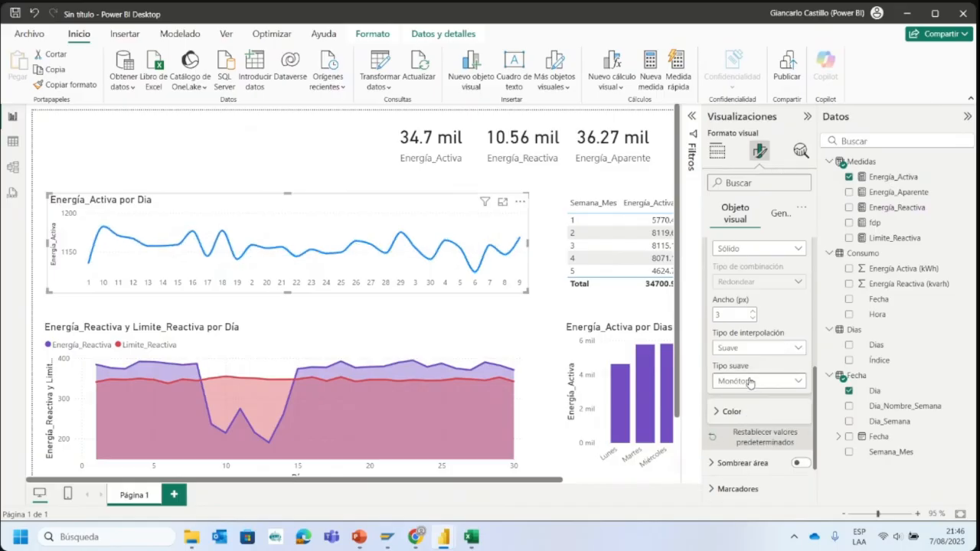
- Try the Paso interpolation type on the line, and set it back to Suave
left_click(766, 351)
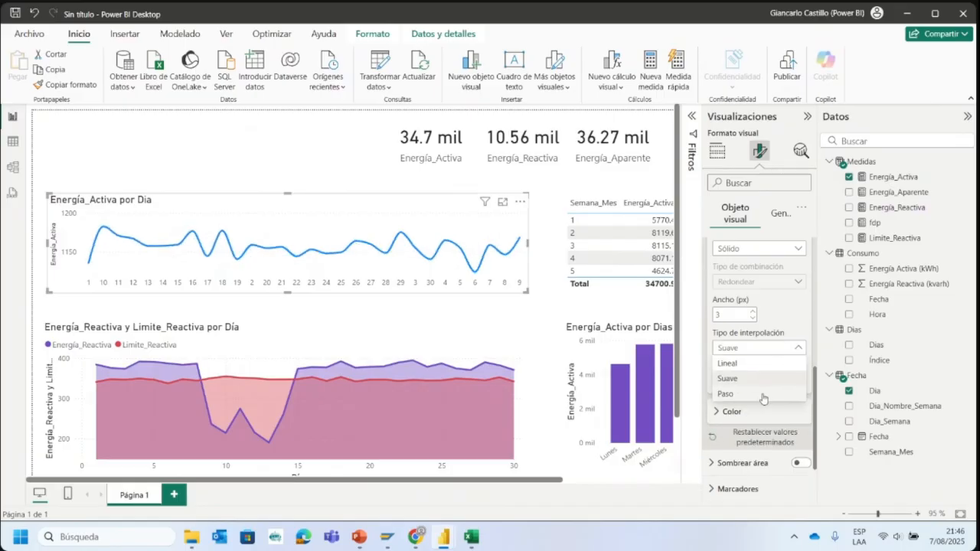
left_click(764, 394)
left_click(765, 351)
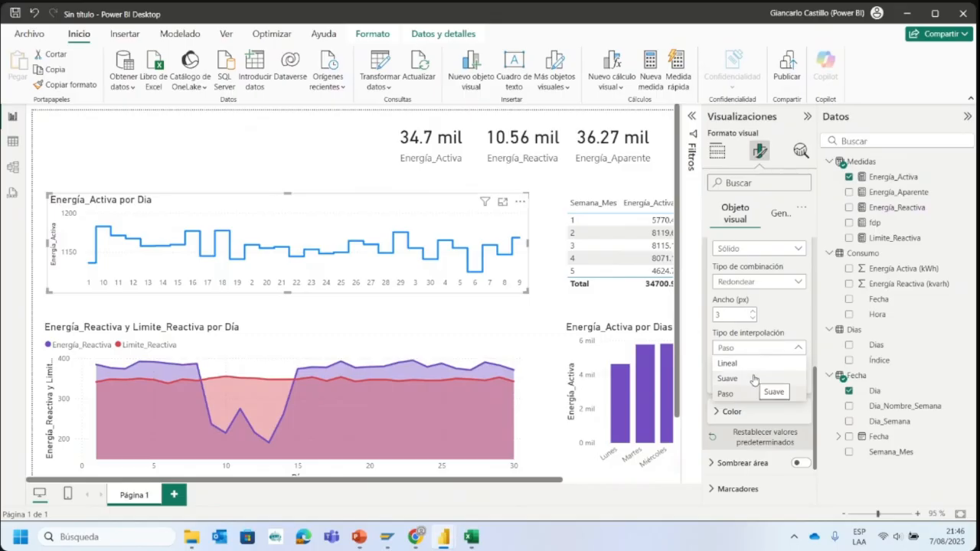
left_click(753, 379)
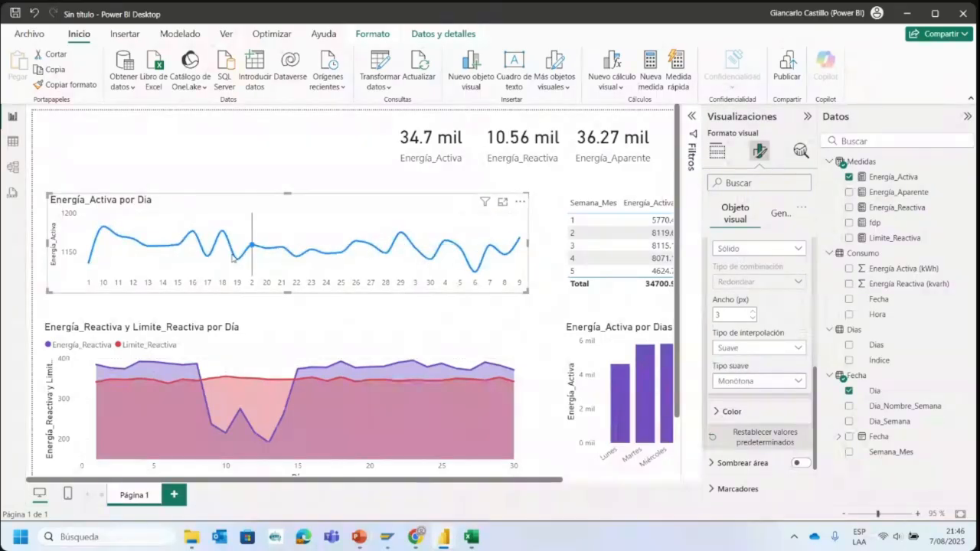
- Change the line chart's title text to "Consumo Mensual de Energía Activa por Día"
left_click(239, 166)
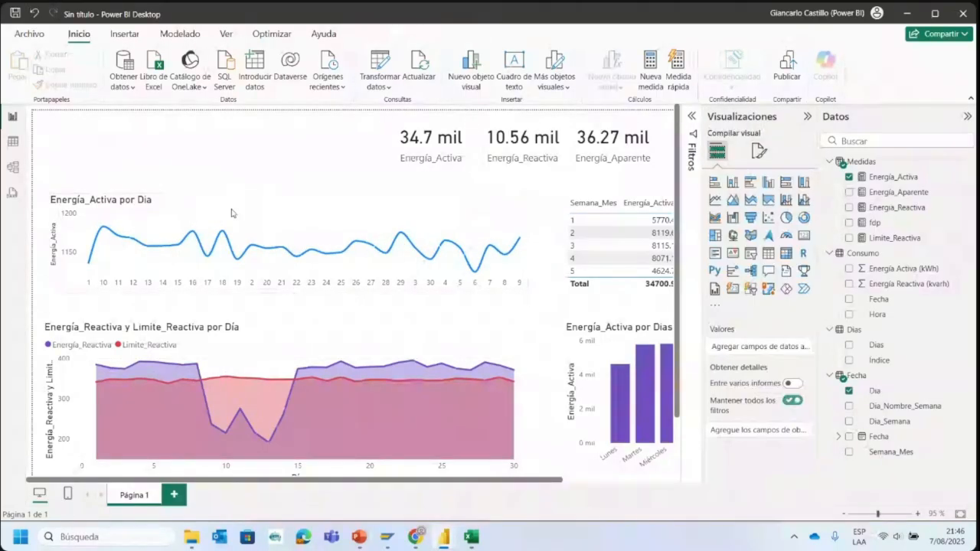
left_click(191, 214)
left_click(759, 151)
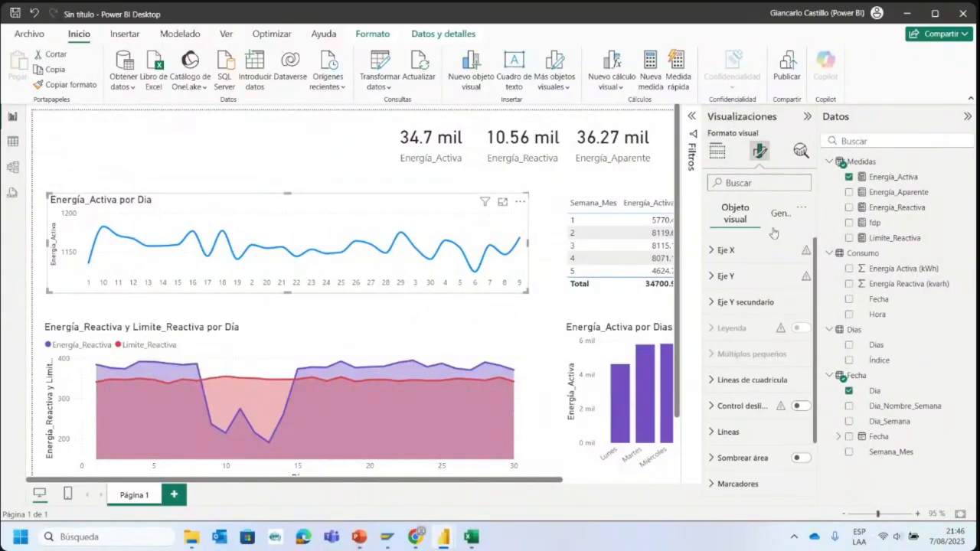
left_click(773, 216)
left_click(759, 275)
left_click(750, 339)
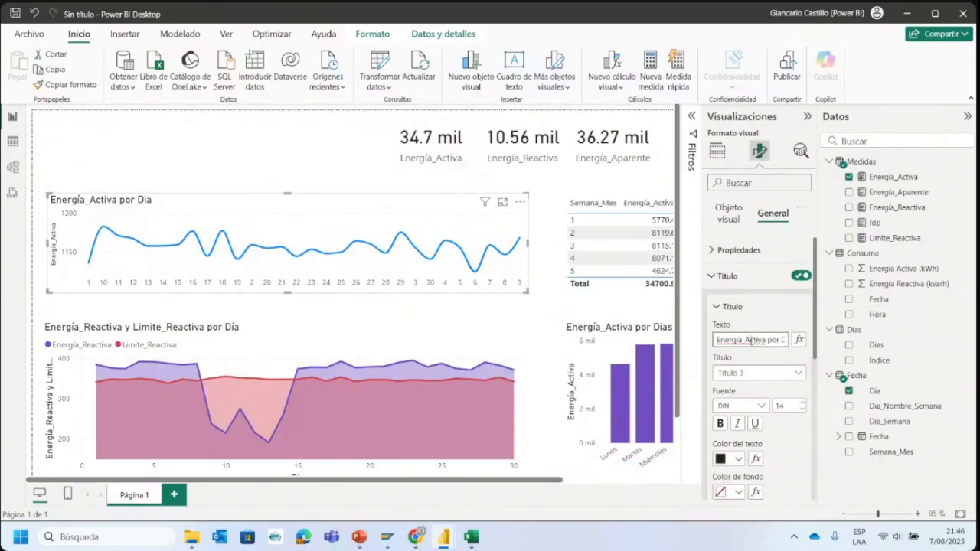
triple_click(750, 340)
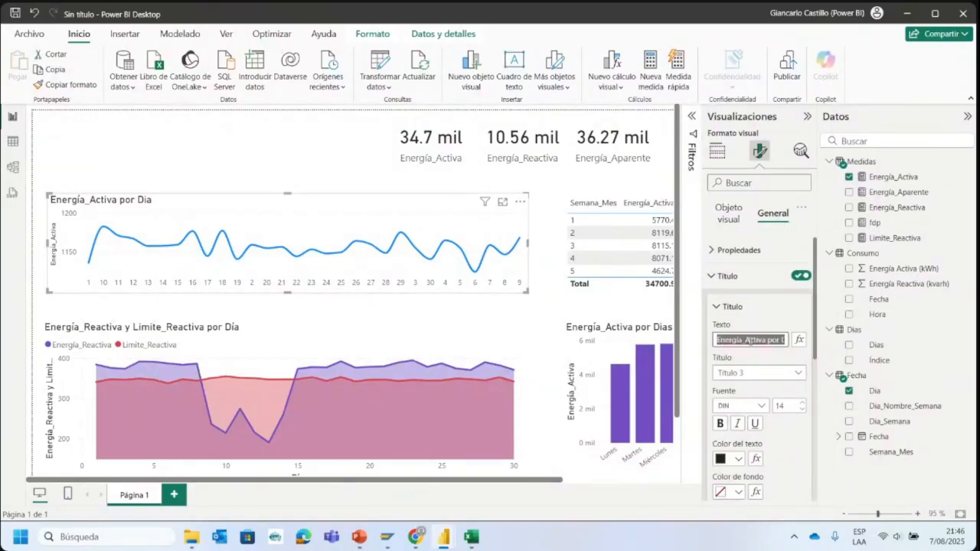
type("En")
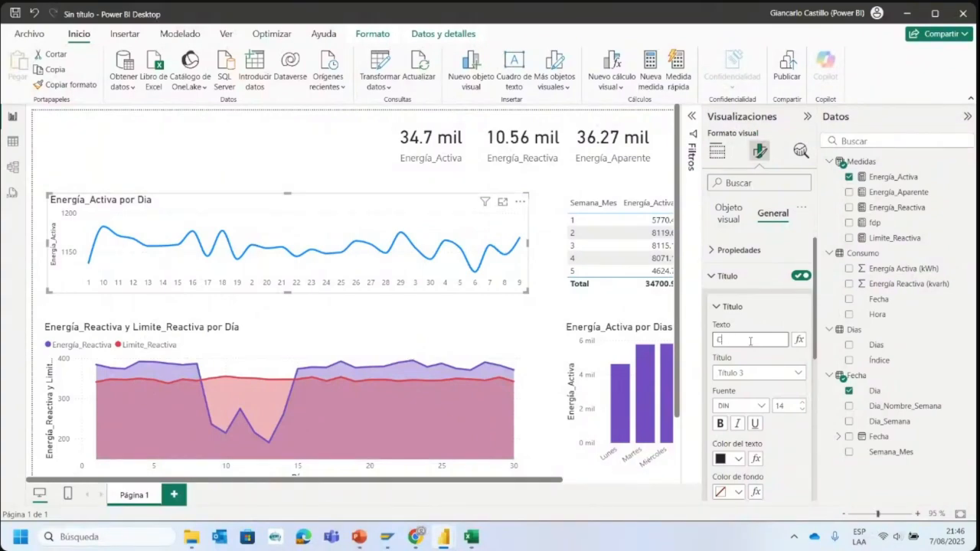
type("nsumo Me")
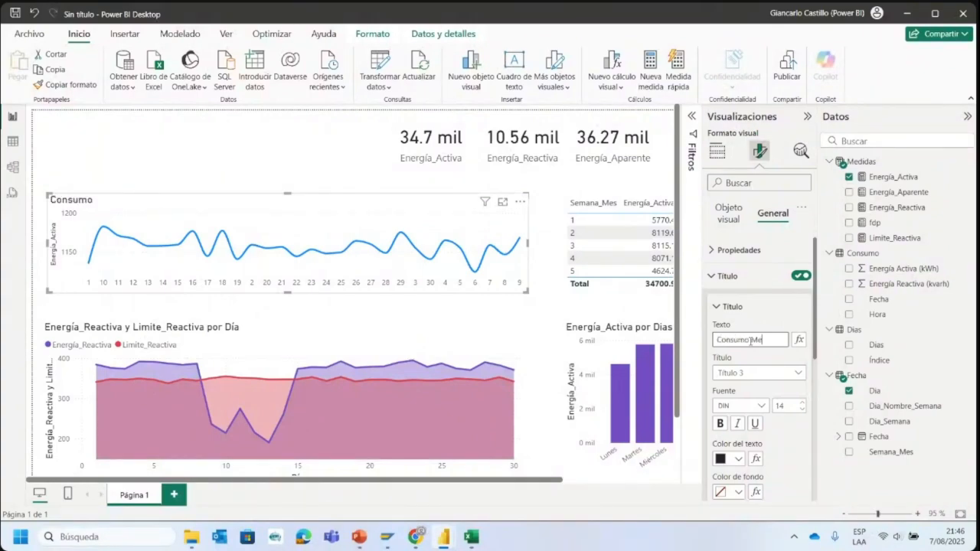
type("nsual de Energía Activa por Día")
left_click(741, 281)
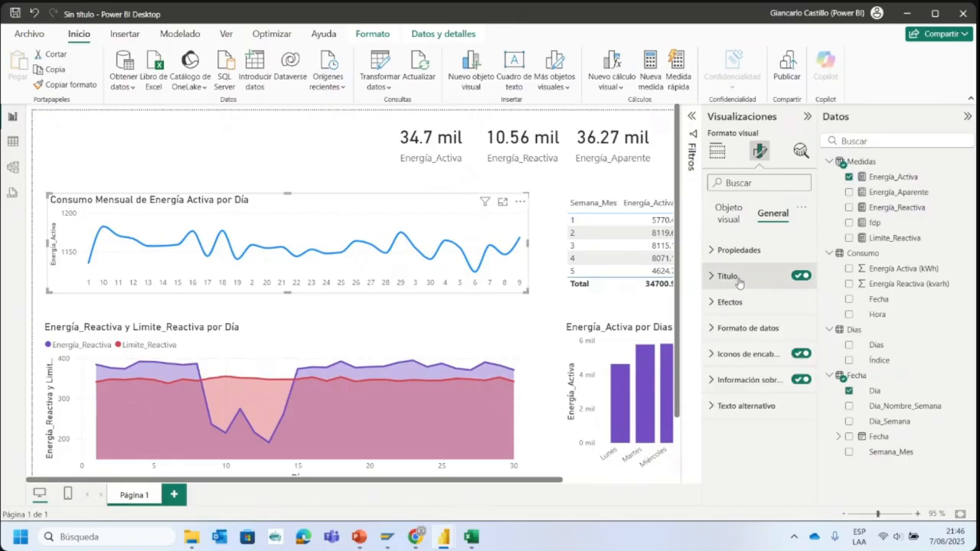
- Give the line chart's title a light gray background and center it horizontally
left_click(740, 282)
scroll(747, 329, "down", 1)
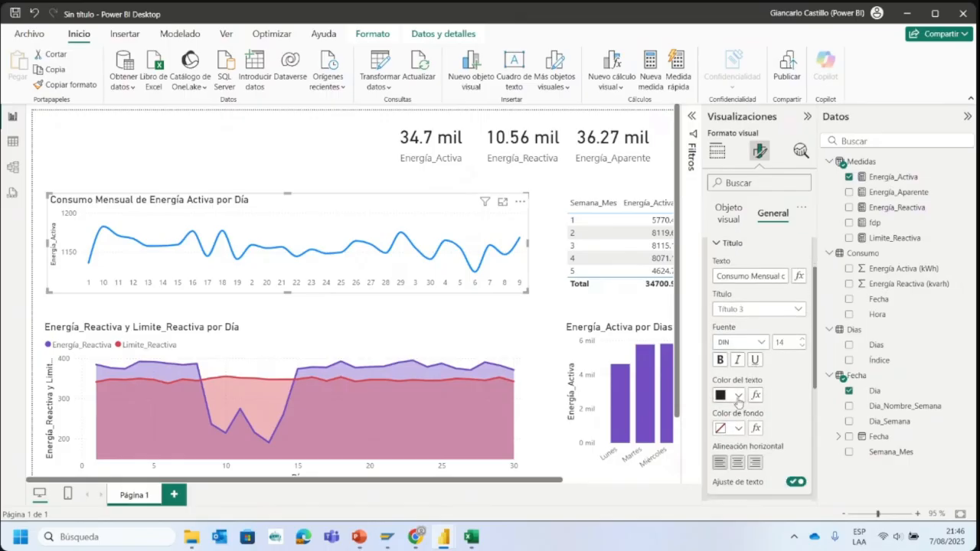
left_click(738, 397)
left_click(738, 397)
left_click(739, 429)
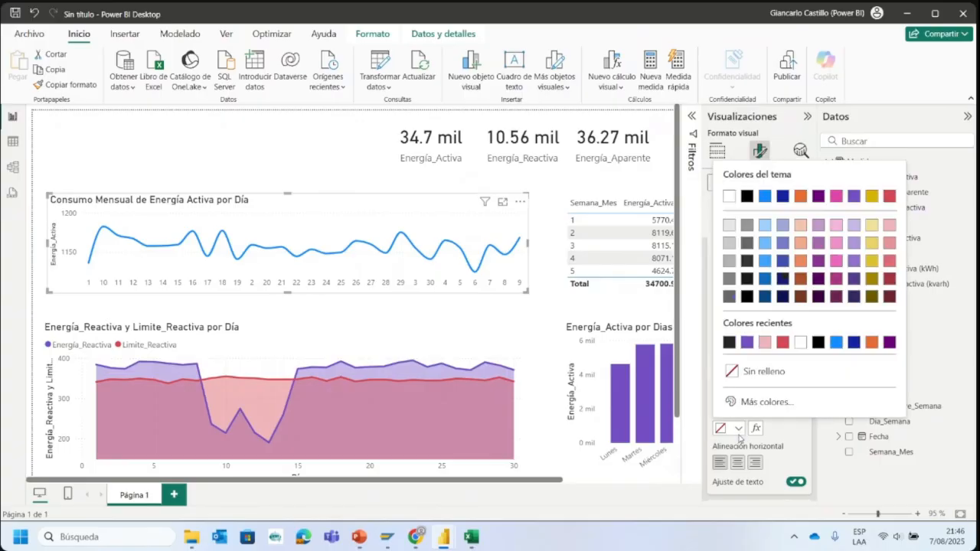
left_click(728, 243)
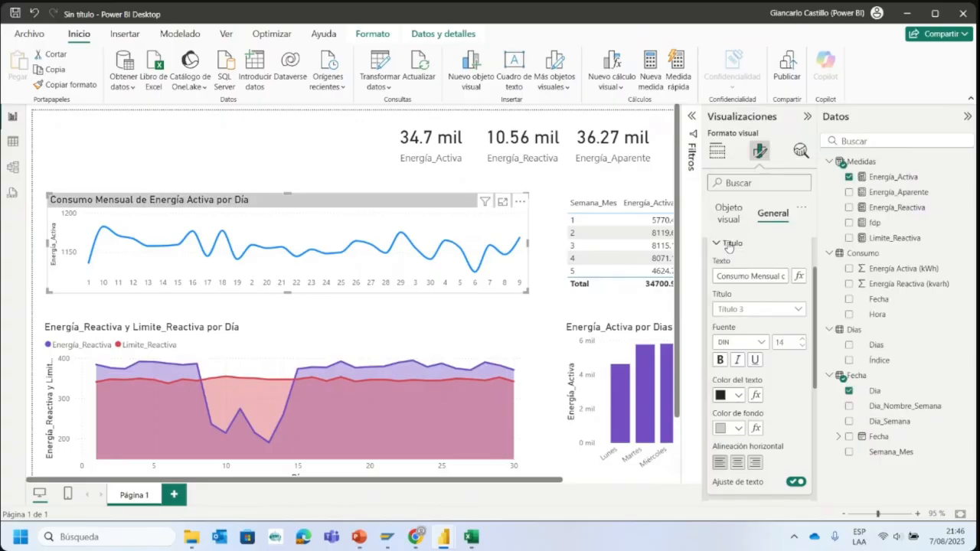
left_click(738, 462)
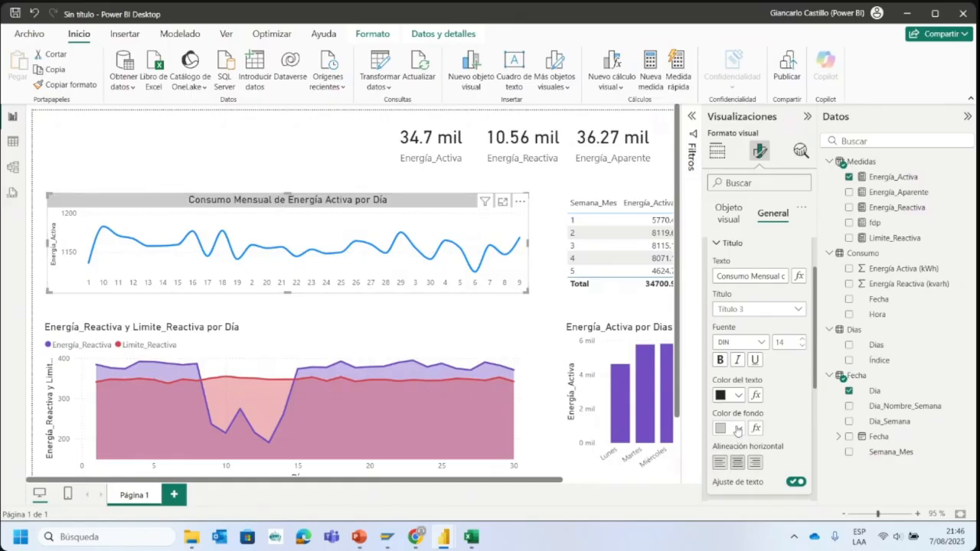
- Try white as the line chart's title text color, and set it to black
left_click(737, 430)
left_click(738, 430)
left_click(734, 398)
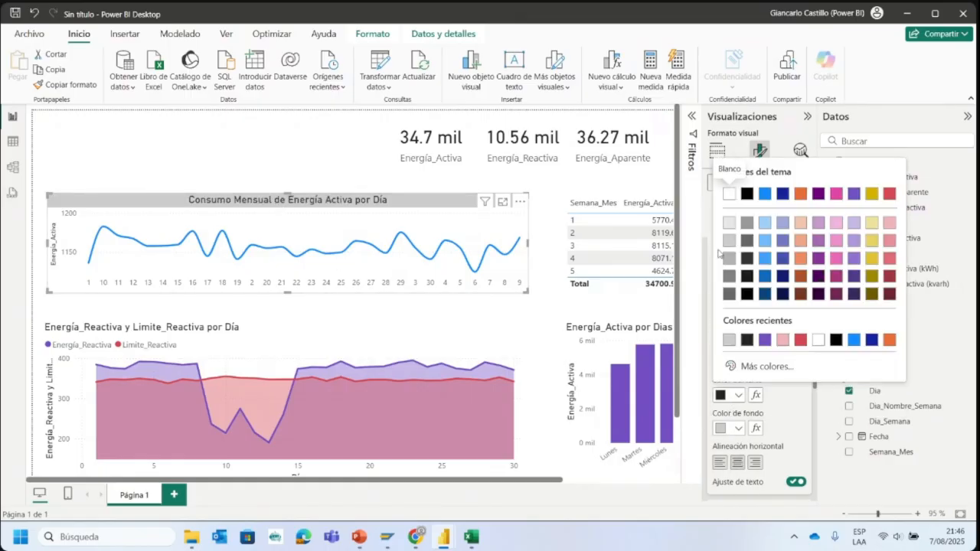
left_click(730, 196)
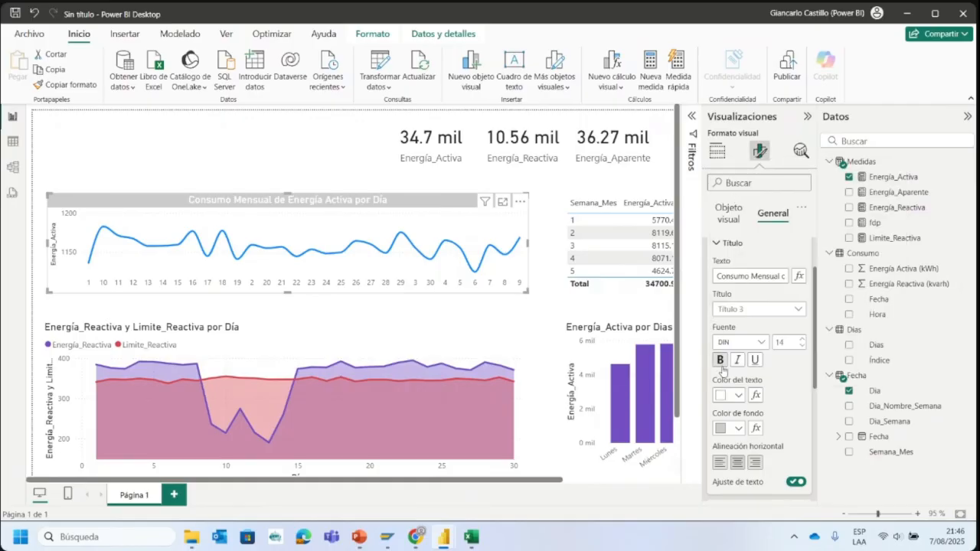
left_click(728, 395)
left_click(746, 193)
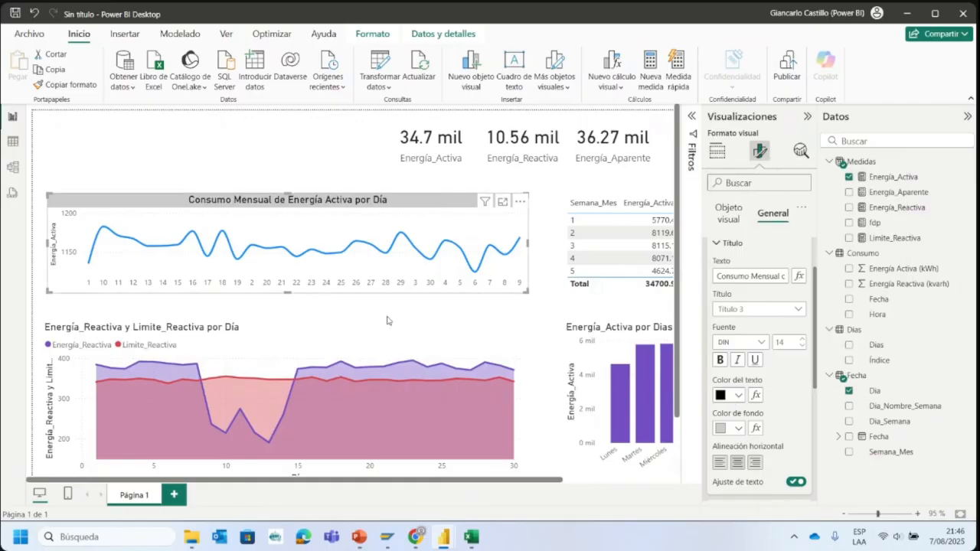
- Change the title text of the Energía_Reactiva y Limite_Reactiva area chart to "Energía Reactiva vs 30% Energía Activa"
left_click(270, 341)
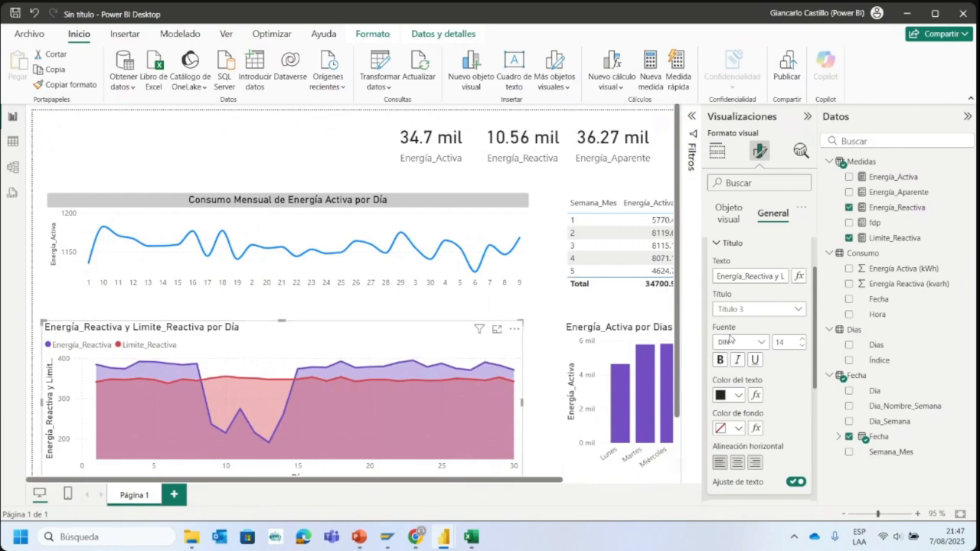
scroll(756, 299, "up", 2)
left_click(737, 299)
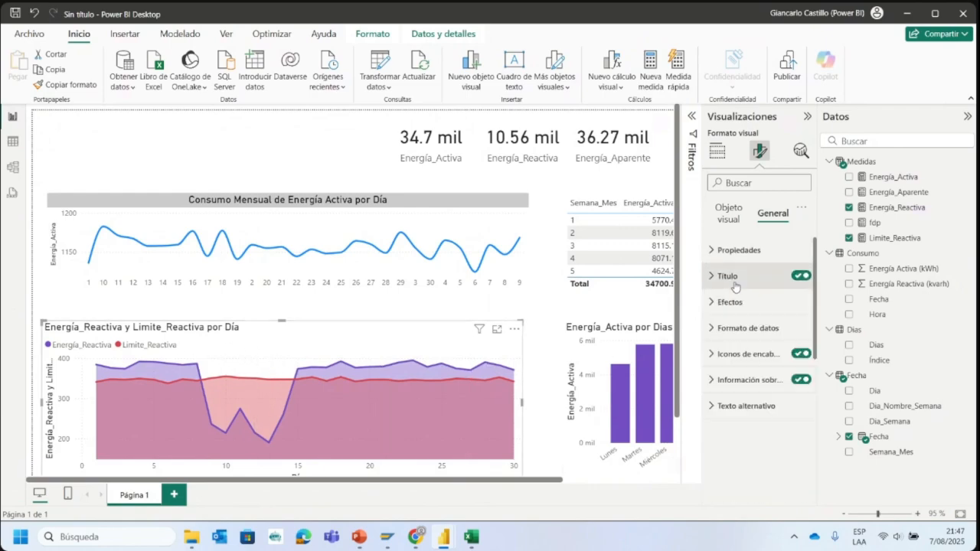
left_click(730, 214)
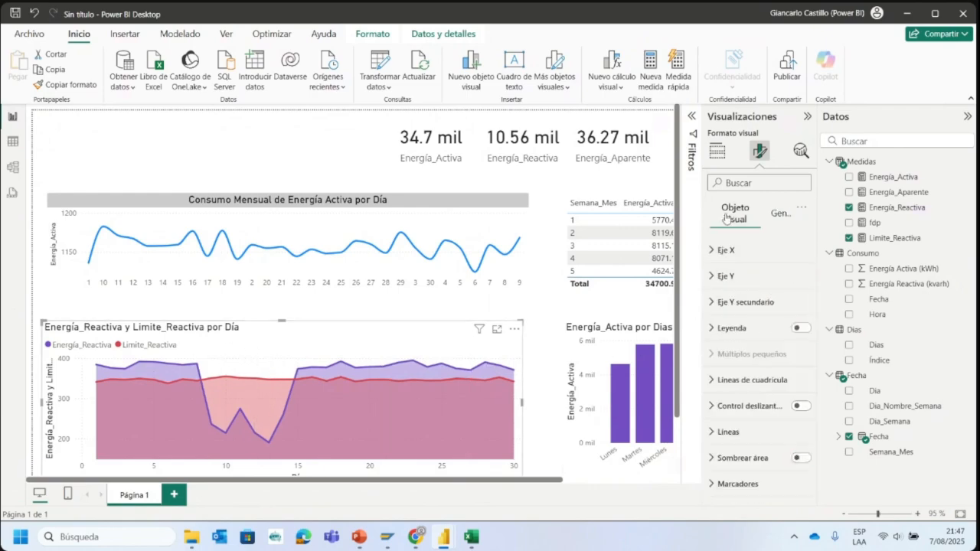
left_click(717, 151)
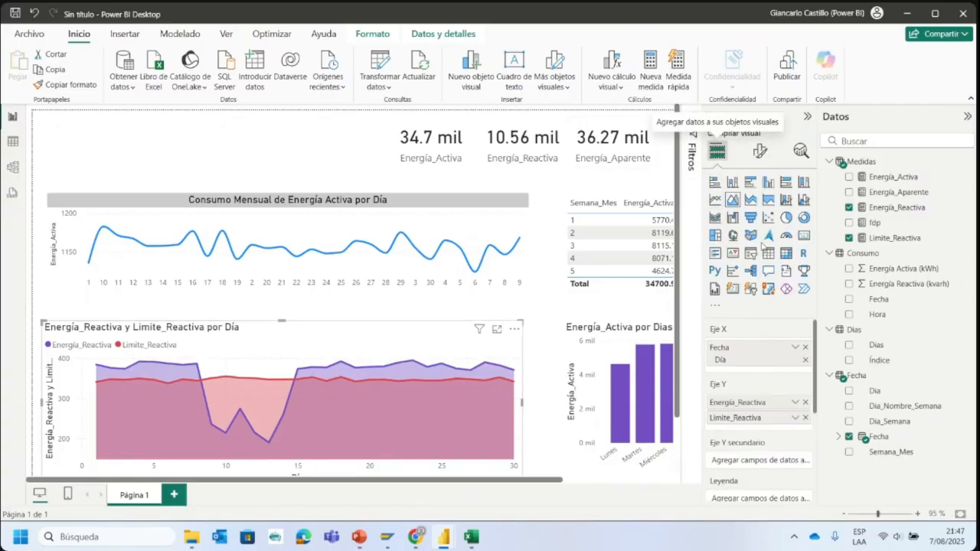
left_click(760, 152)
left_click(774, 217)
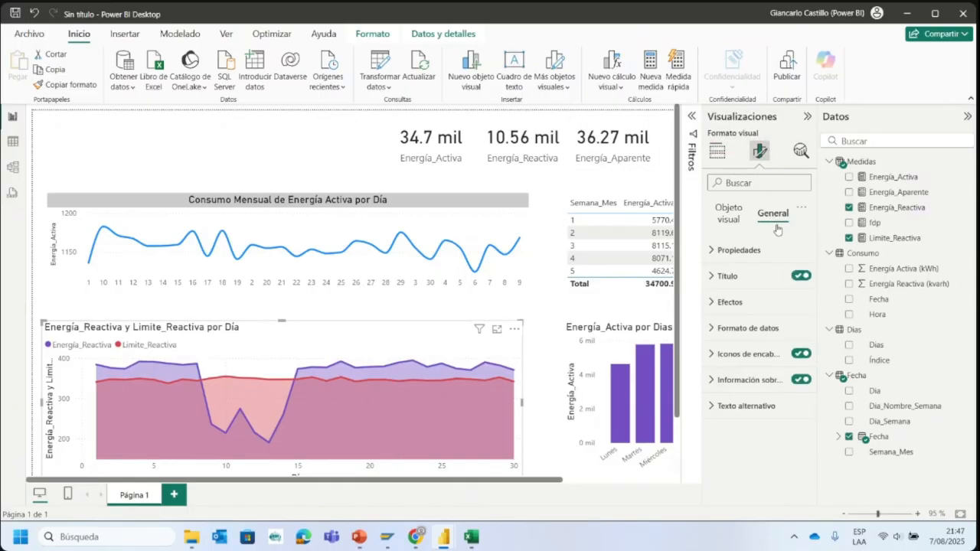
left_click(729, 276)
double_click(769, 340)
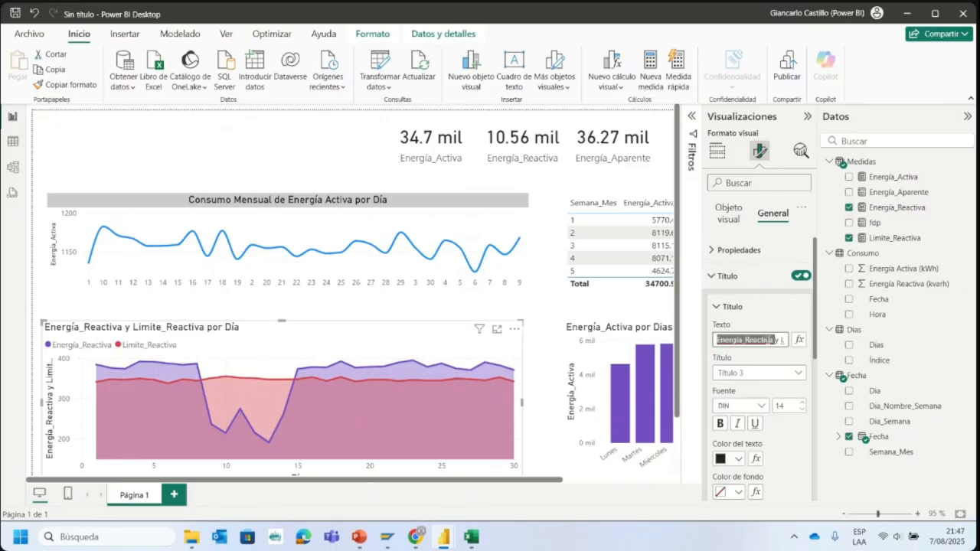
type("Energía")
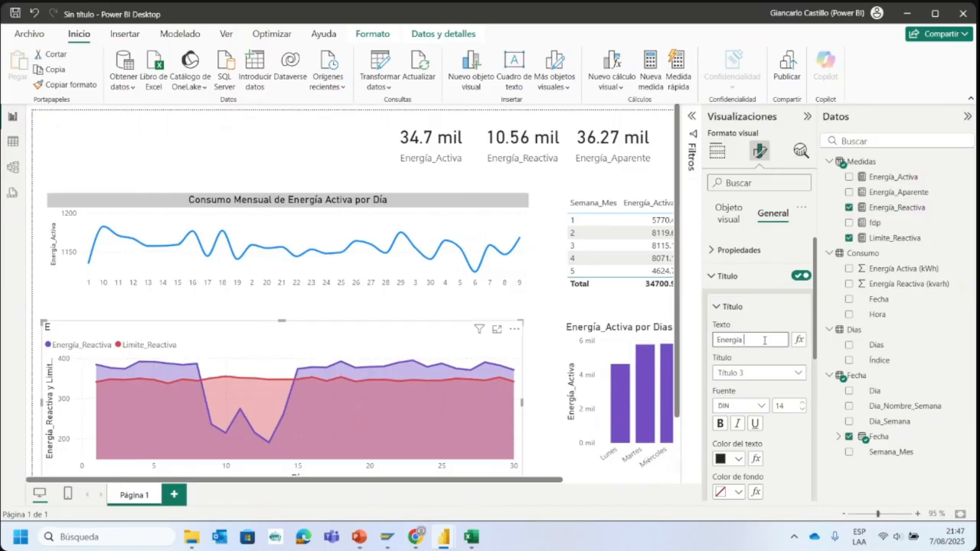
type(" Reactiva vs 30")
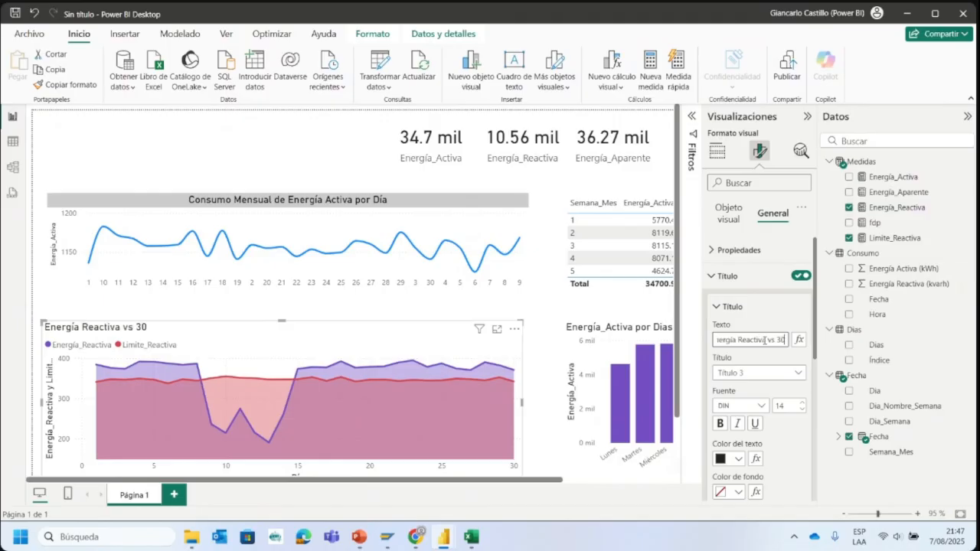
type("% Energía Actuiv")
key("BackSpace")
key("BackSpace")
key("BackSpace")
type("iva")
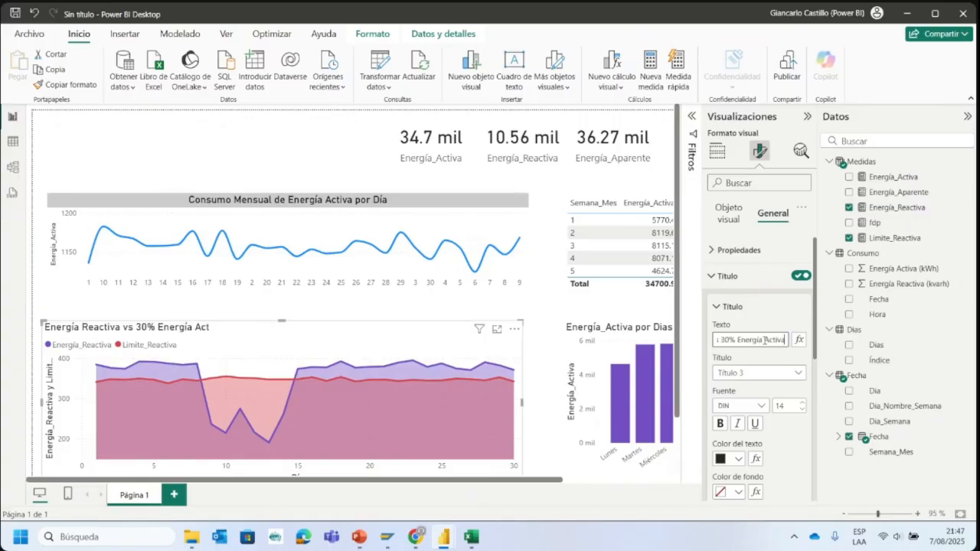
- Center the area chart's title horizontally and set its text color to black
scroll(748, 449, "down", 3)
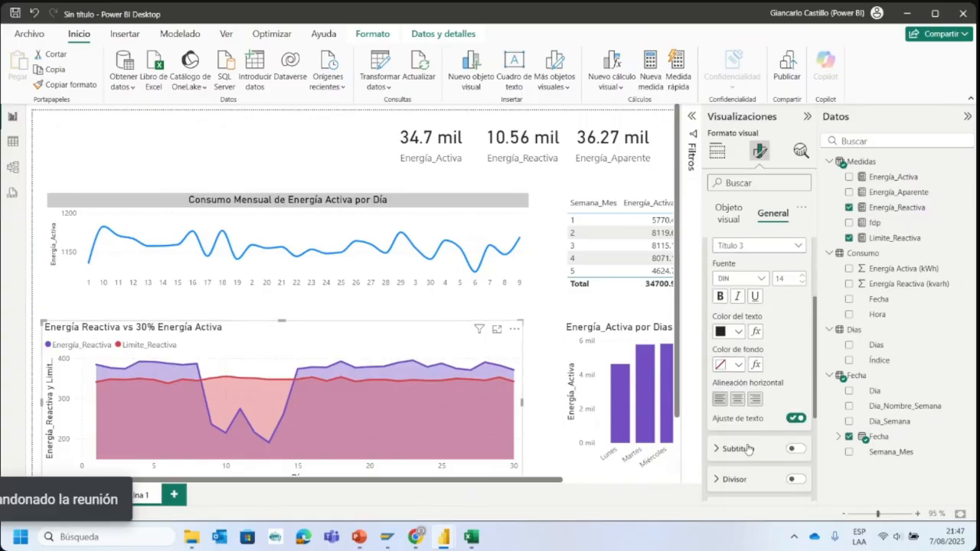
left_click(738, 400)
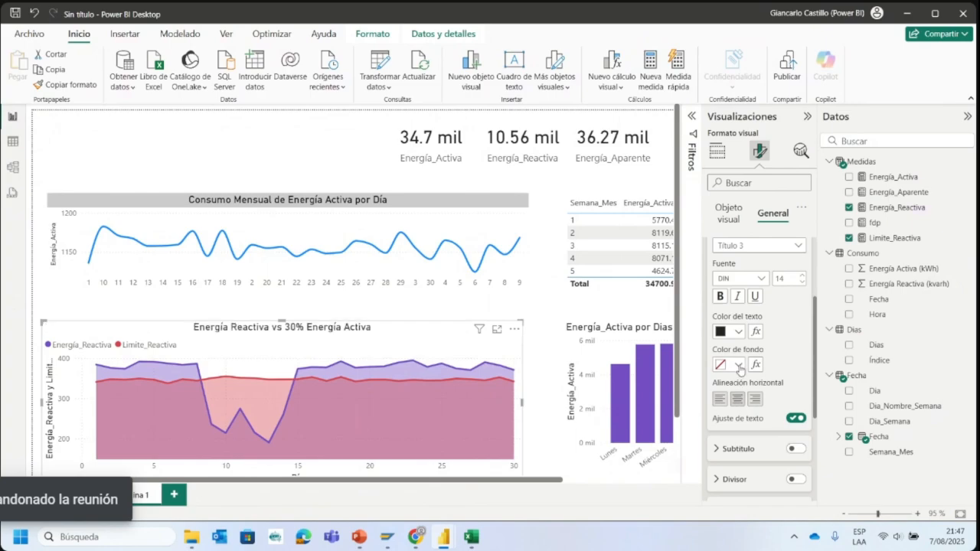
scroll(741, 371, "up", 2)
left_click(738, 396)
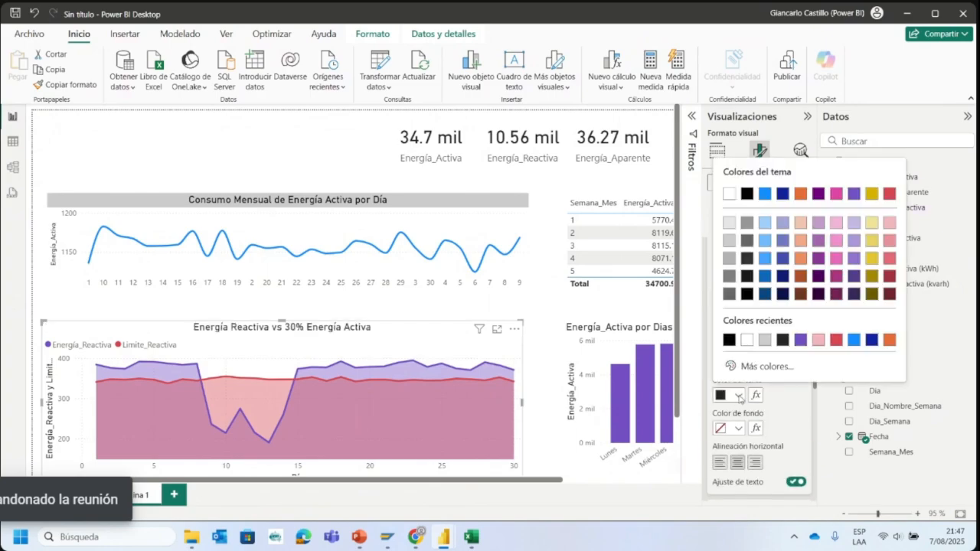
left_click(764, 340)
left_click(738, 395)
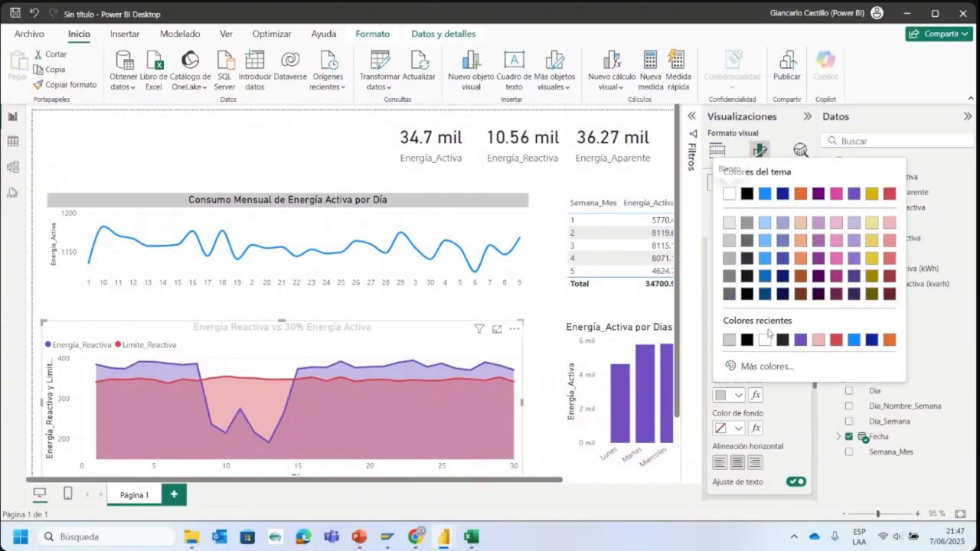
left_click(746, 342)
- Fill the area chart's title background with the recent light gray color, and deselect the chart
left_click(740, 428)
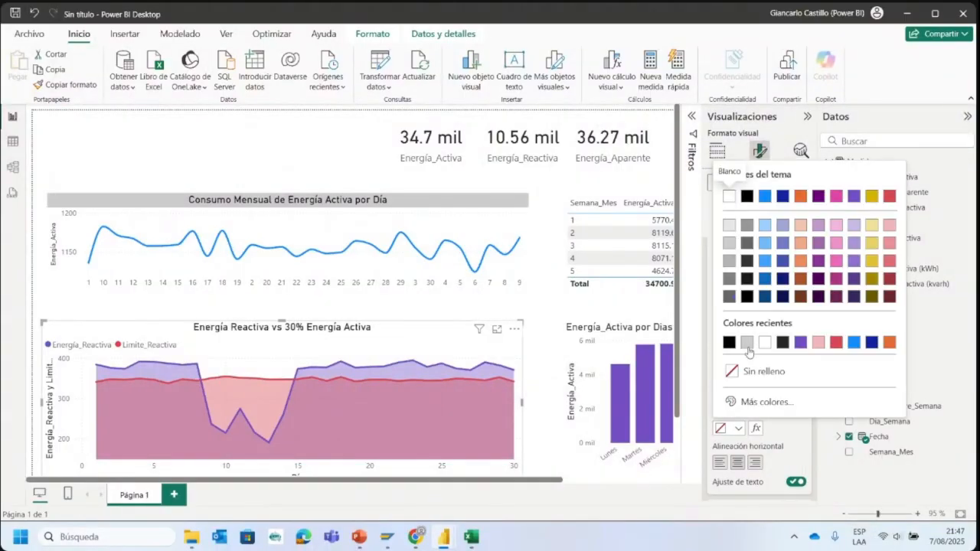
left_click(748, 343)
left_click(539, 300)
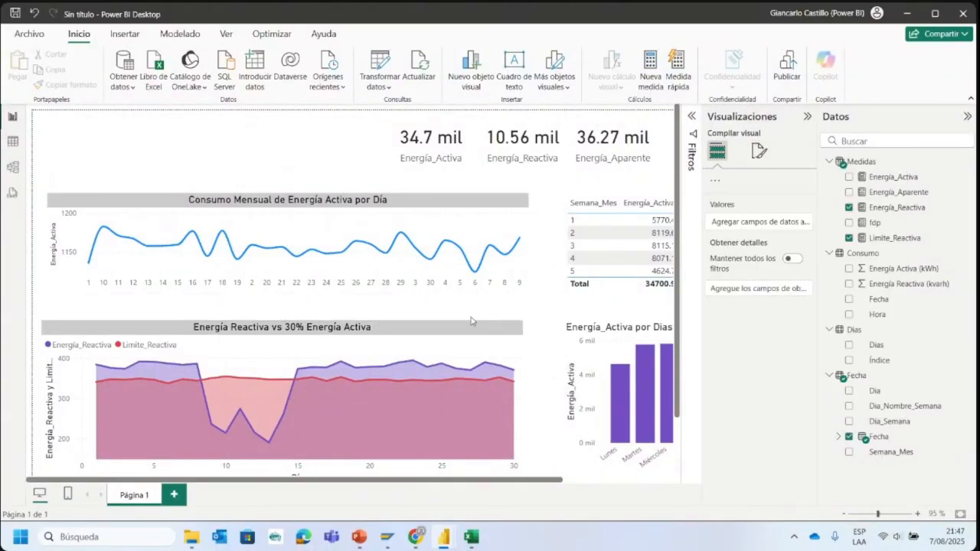
- Change the title text of the column chart by weekday to "Consumo por Día"
scroll(147, 186, "down", 2)
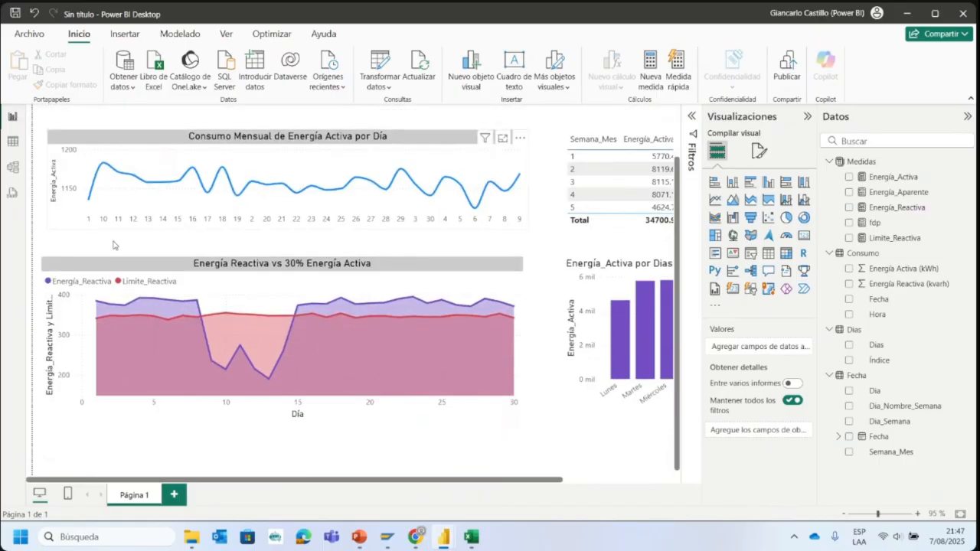
left_click_drag(536, 483, 645, 482)
left_click(570, 291)
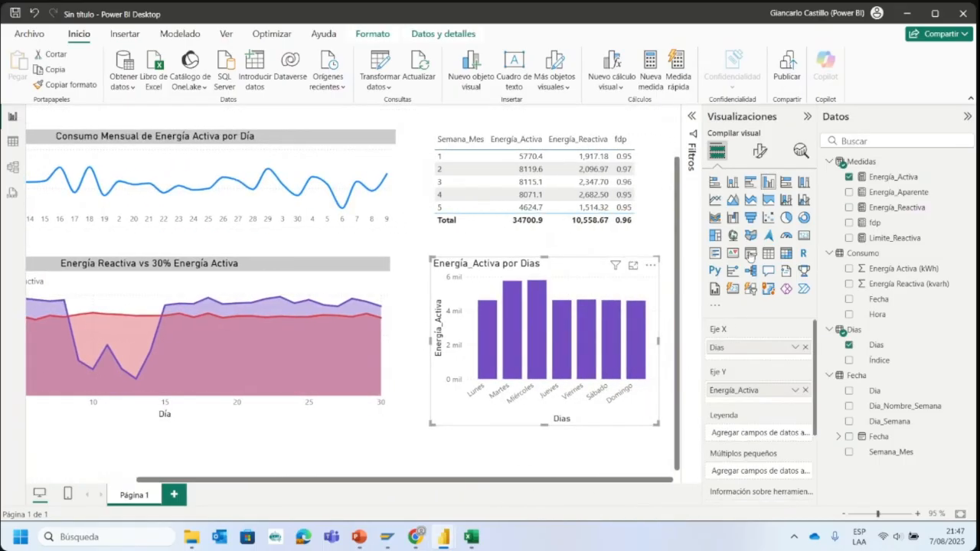
left_click(759, 151)
left_click(773, 213)
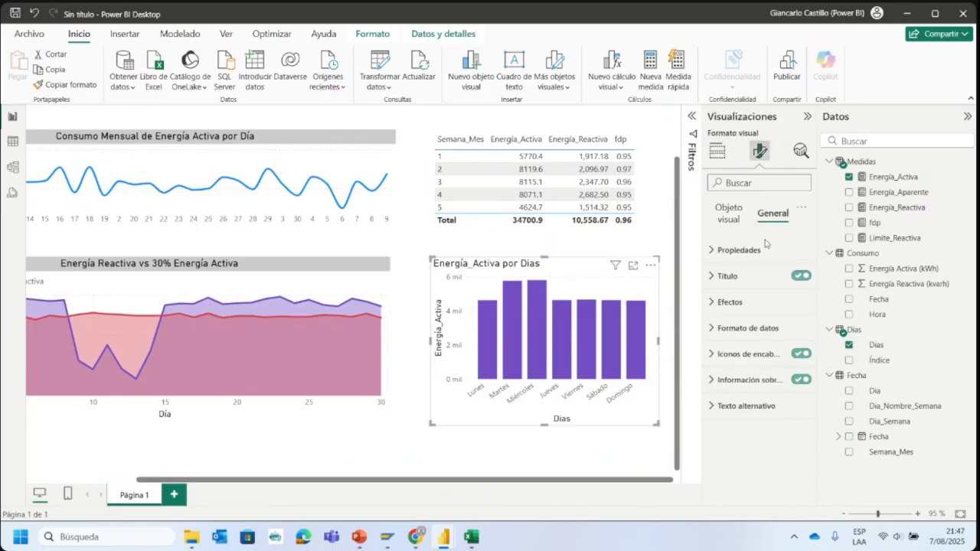
left_click(734, 277)
left_click(771, 338)
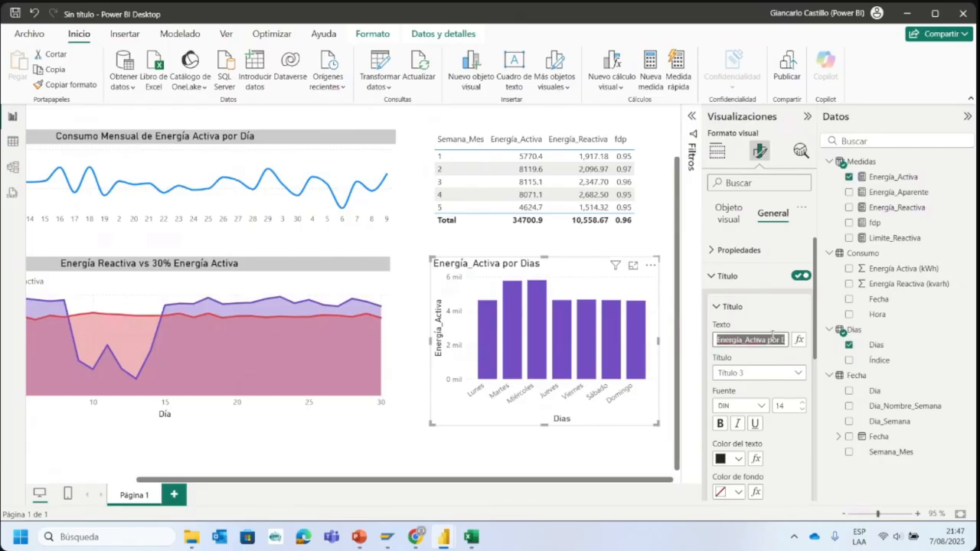
key("BackSpace")
type("Consumo por Día")
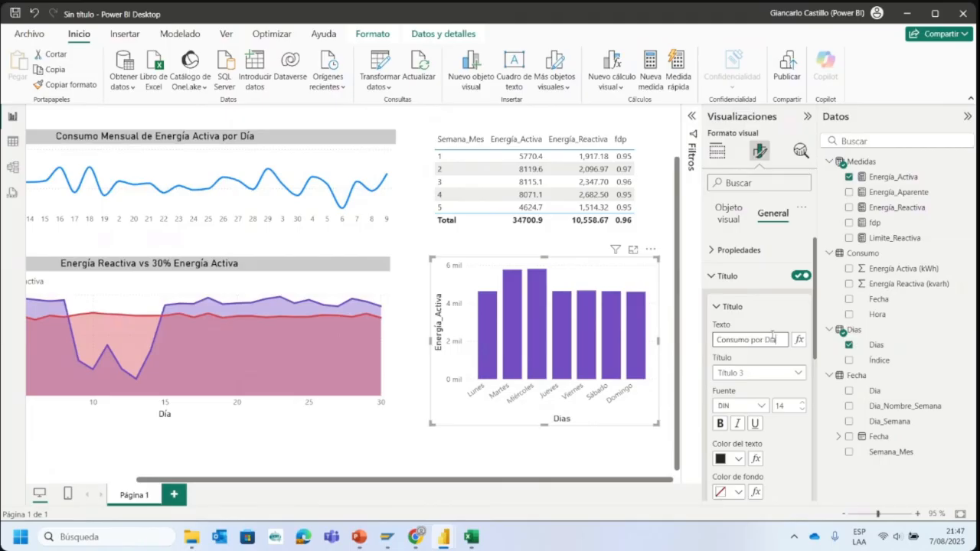
scroll(736, 408, "down", 2)
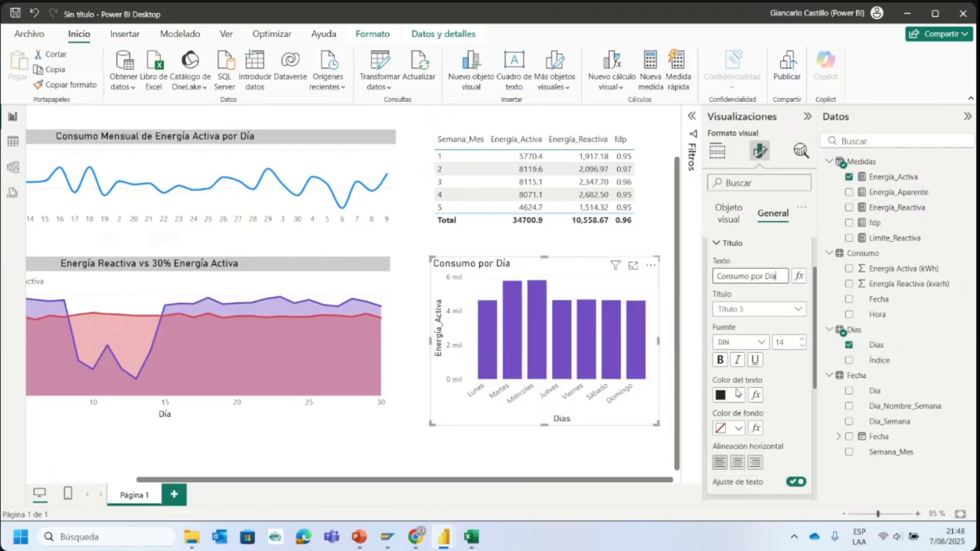
- Format the weekday column chart's title with black text, the recent light gray background and centered horizontal alignment
left_click(739, 395)
left_click(747, 341)
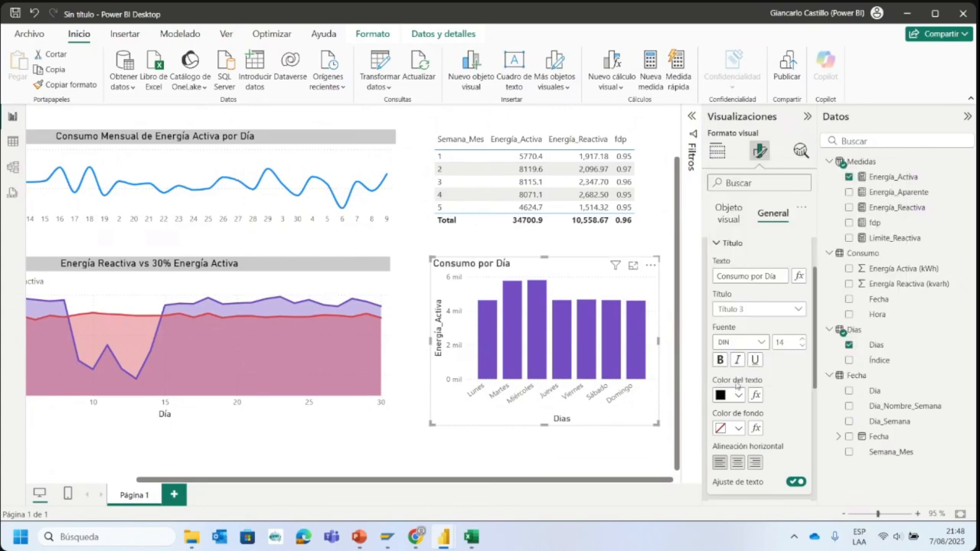
left_click(736, 429)
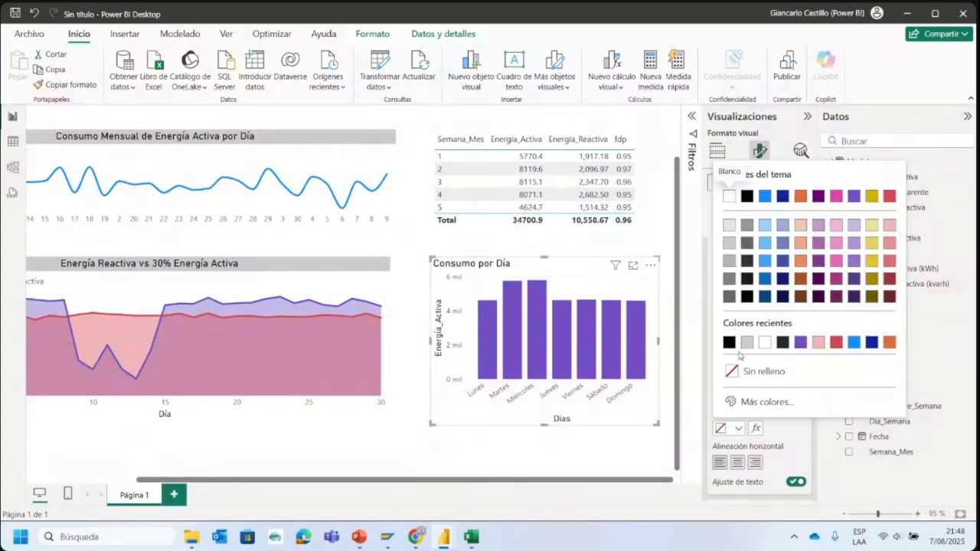
left_click(747, 343)
left_click(737, 462)
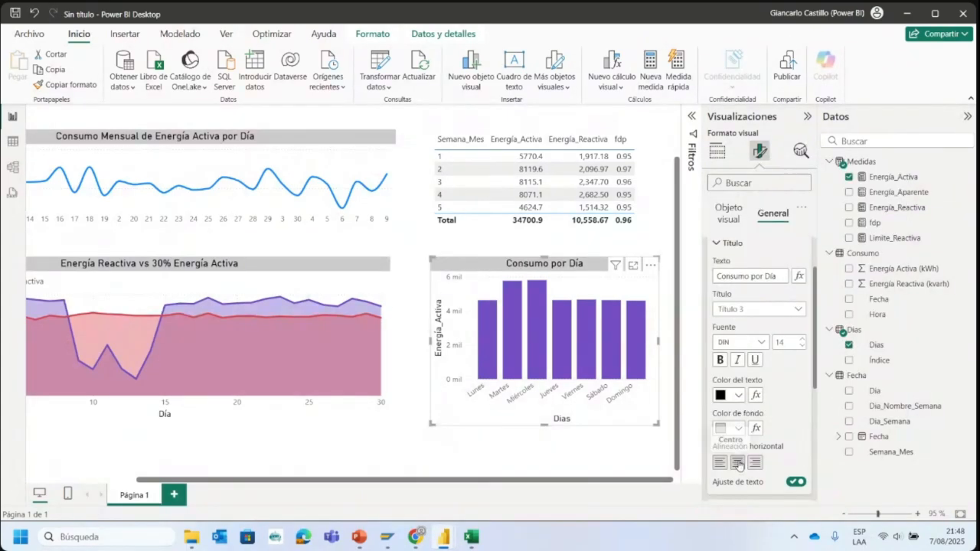
- Fill the column header background of the Semana_Mes table with the recent light gray color
left_click(647, 189)
scroll(536, 199, "up", 2)
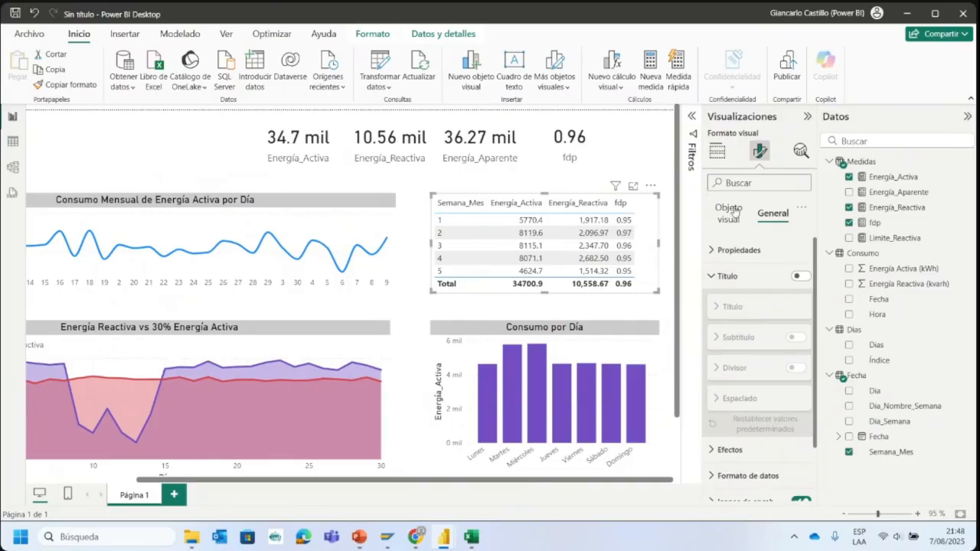
left_click(717, 151)
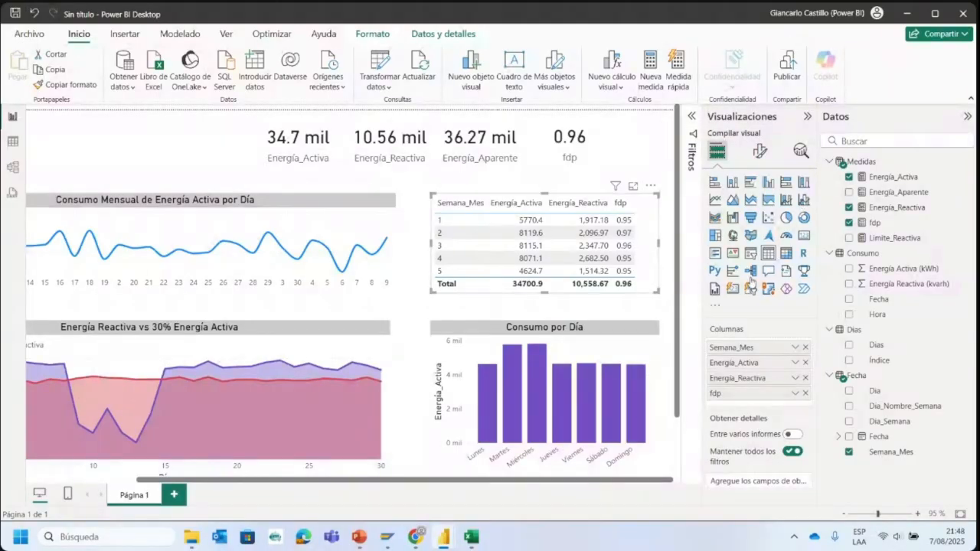
left_click(760, 152)
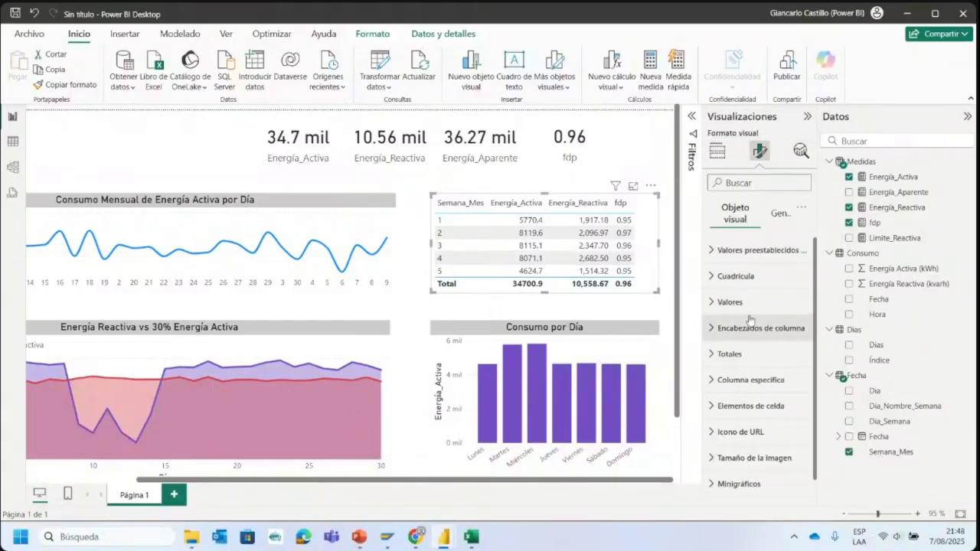
scroll(750, 319, "down", 1)
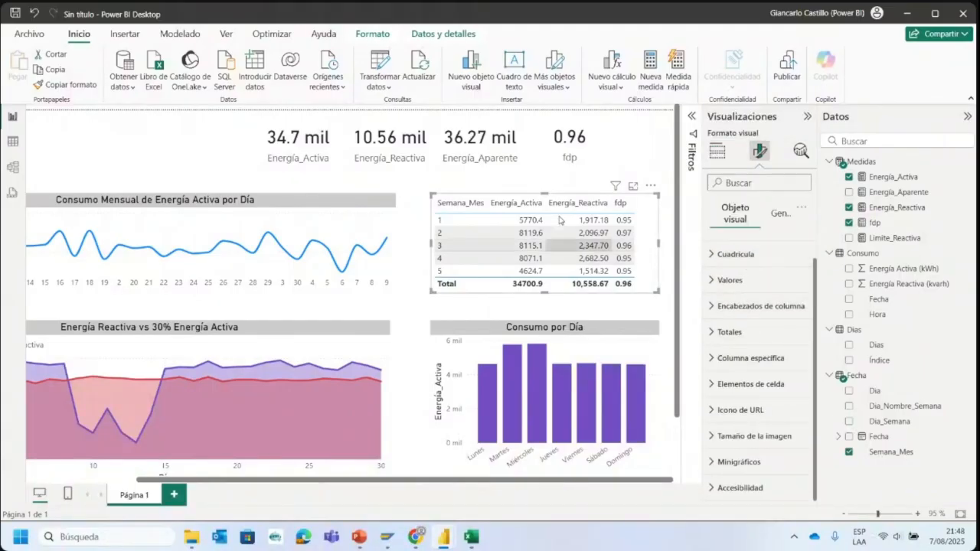
left_click(747, 305)
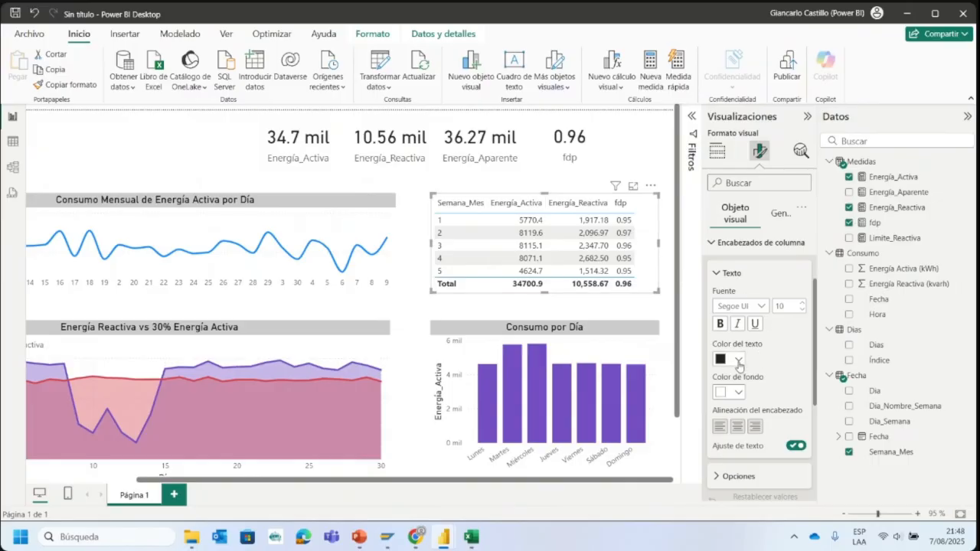
left_click(733, 391)
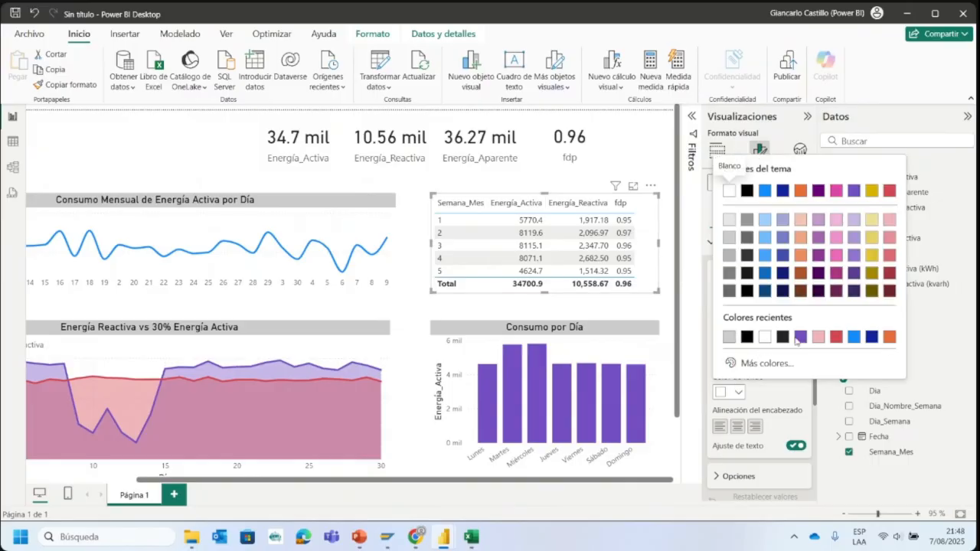
left_click(733, 340)
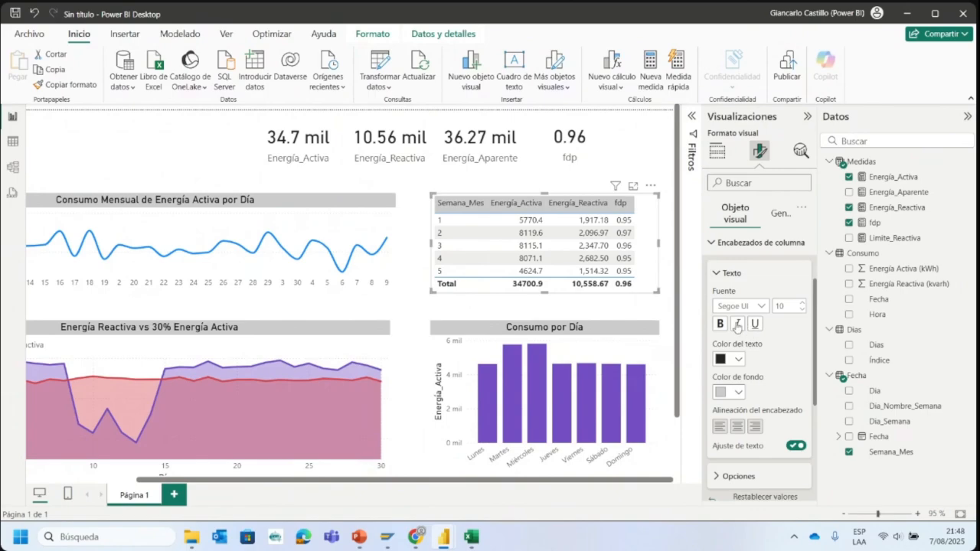
- Fill the background of the table's totals row with the recent light gray color, and deselect the table
scroll(762, 394, "down", 5)
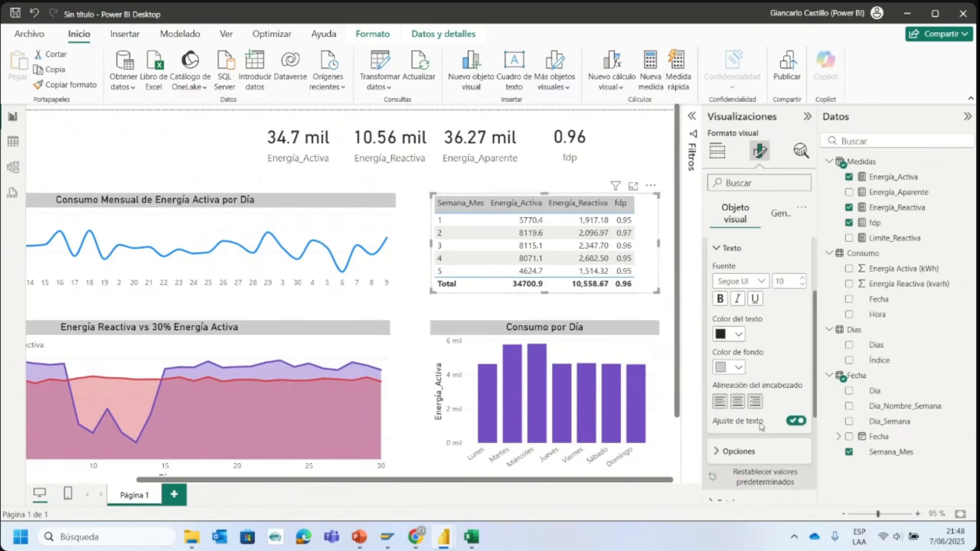
left_click(728, 337)
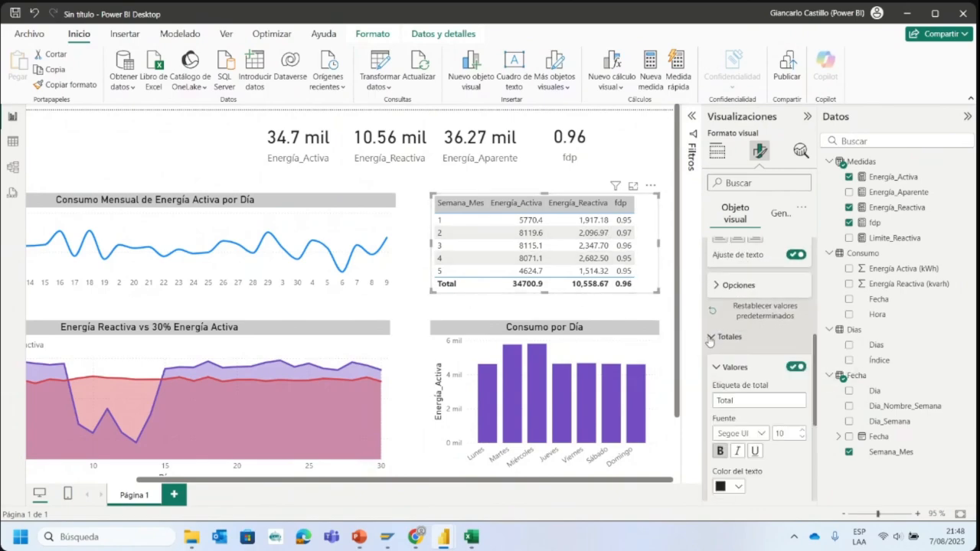
scroll(736, 385, "down", 1)
left_click(738, 424)
left_click(738, 458)
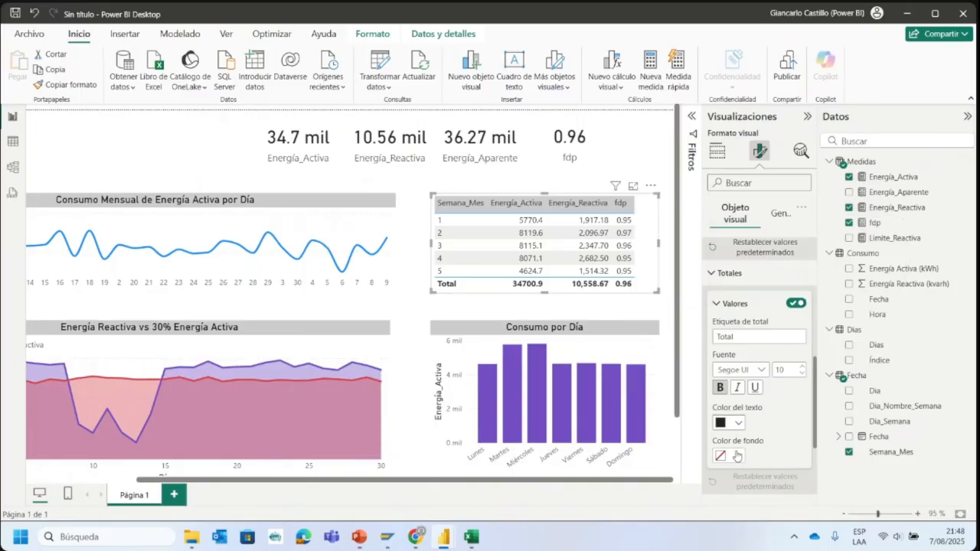
left_click(739, 457)
left_click(747, 399)
left_click(506, 186)
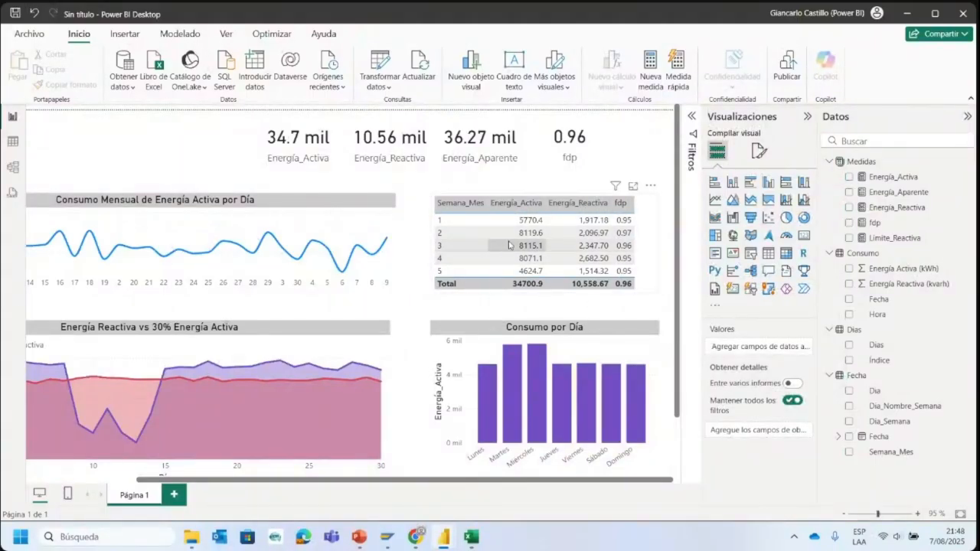
- Turn off the category label of the Energía_Activa card
left_click(870, 517)
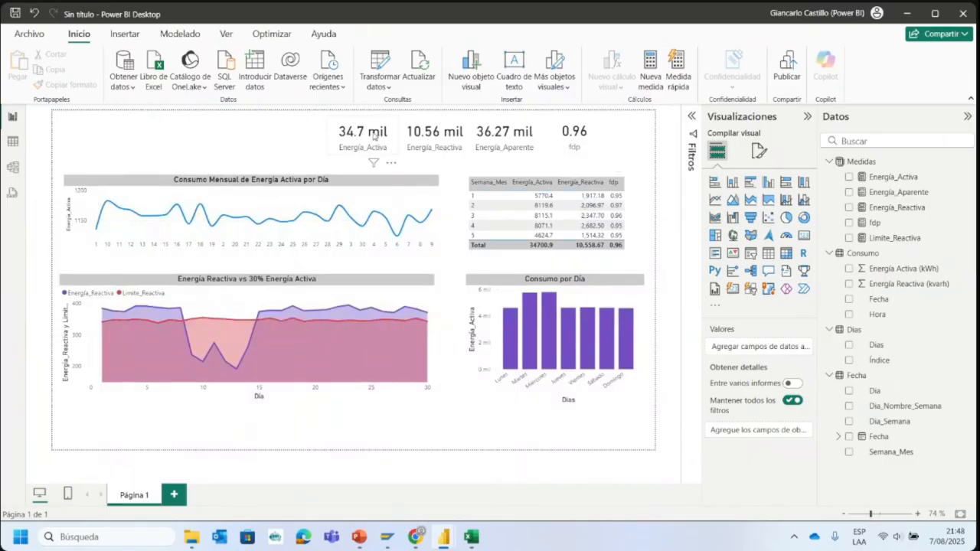
left_click(374, 136)
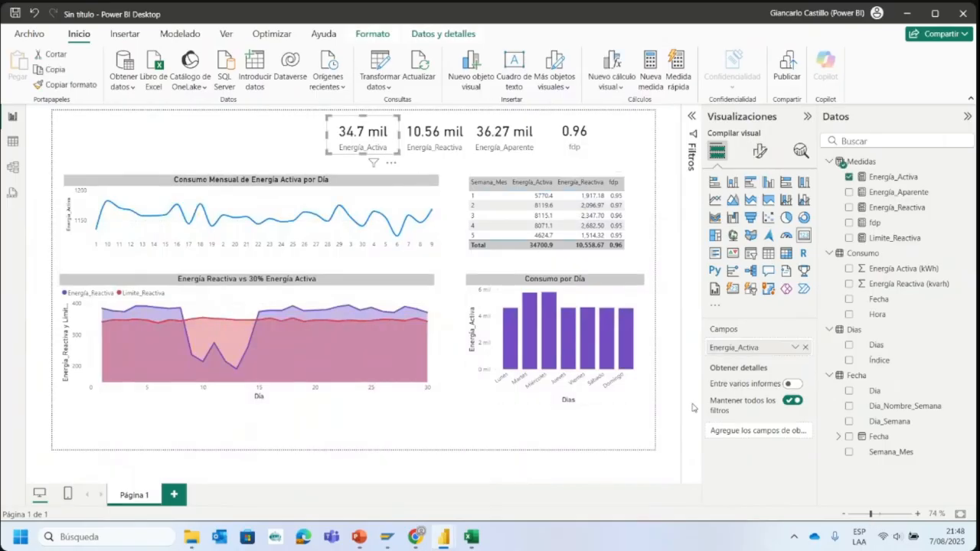
left_click(757, 151)
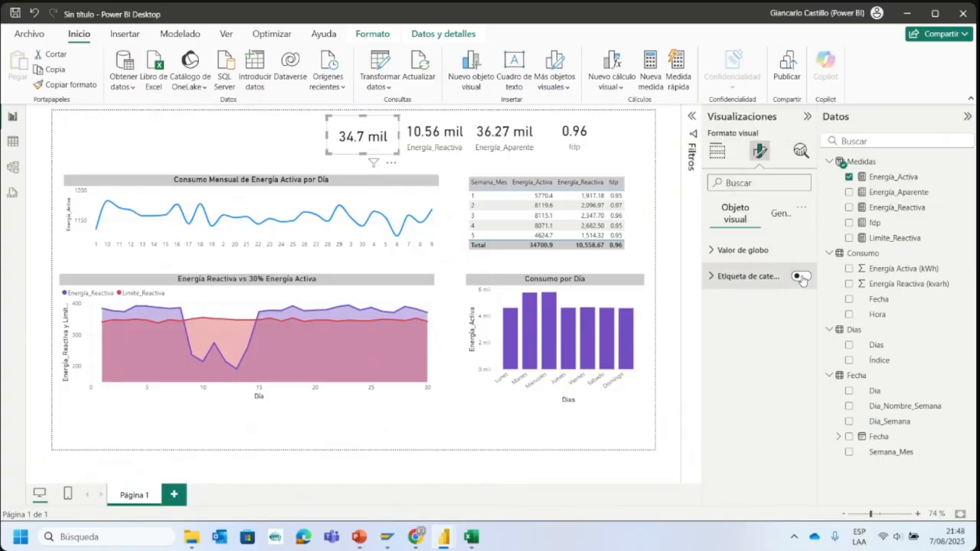
left_click(879, 515)
left_click(882, 514)
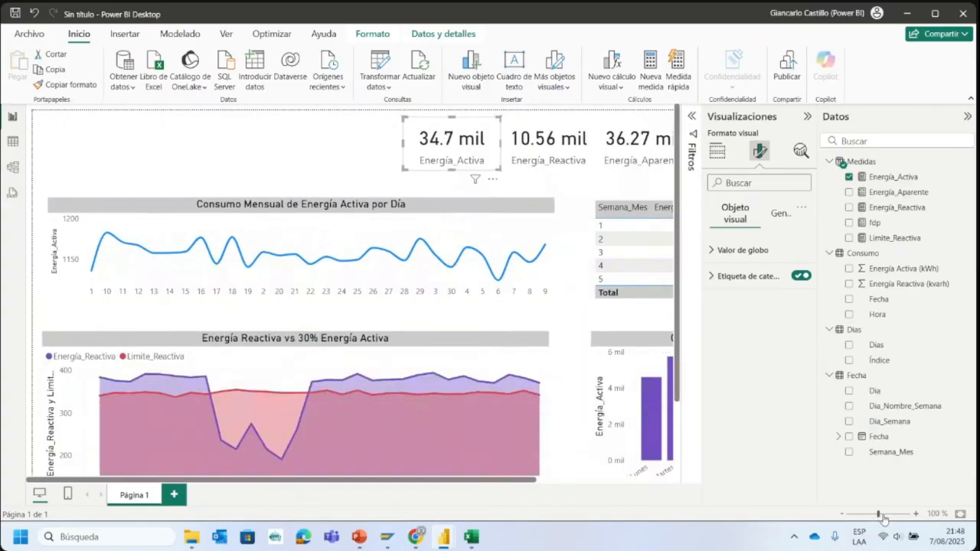
left_click_drag(375, 486, 645, 482)
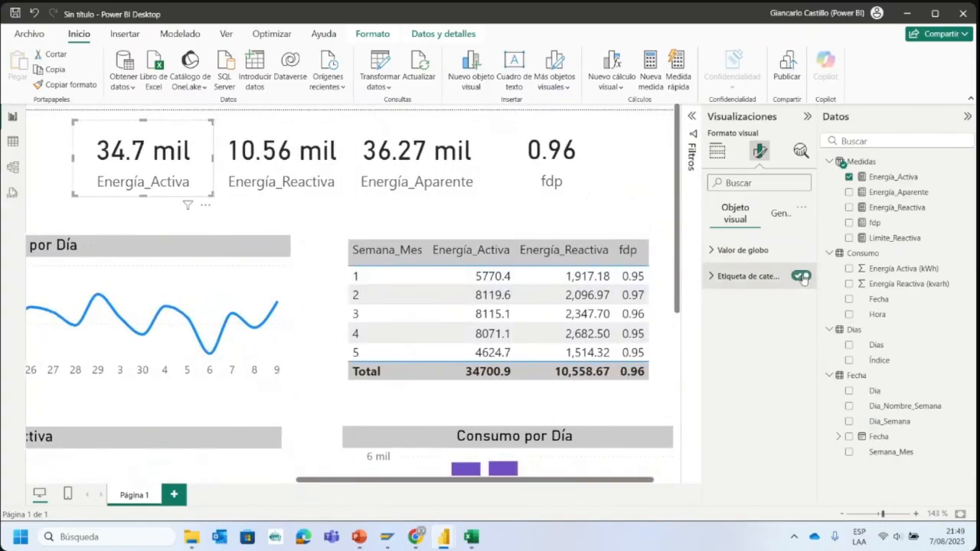
left_click(800, 276)
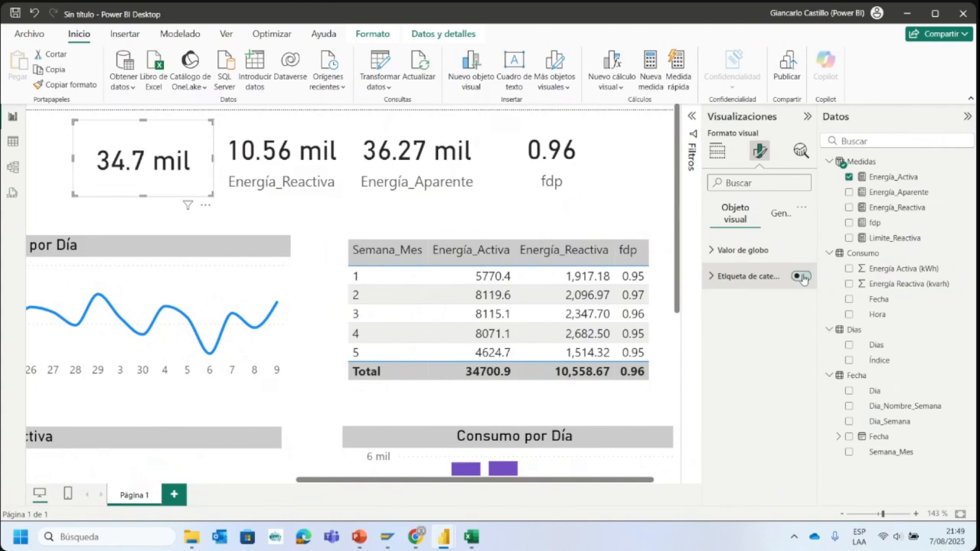
- Enable the Energía_Activa card's title with the text "Energía Activa" and center it horizontally
left_click(779, 212)
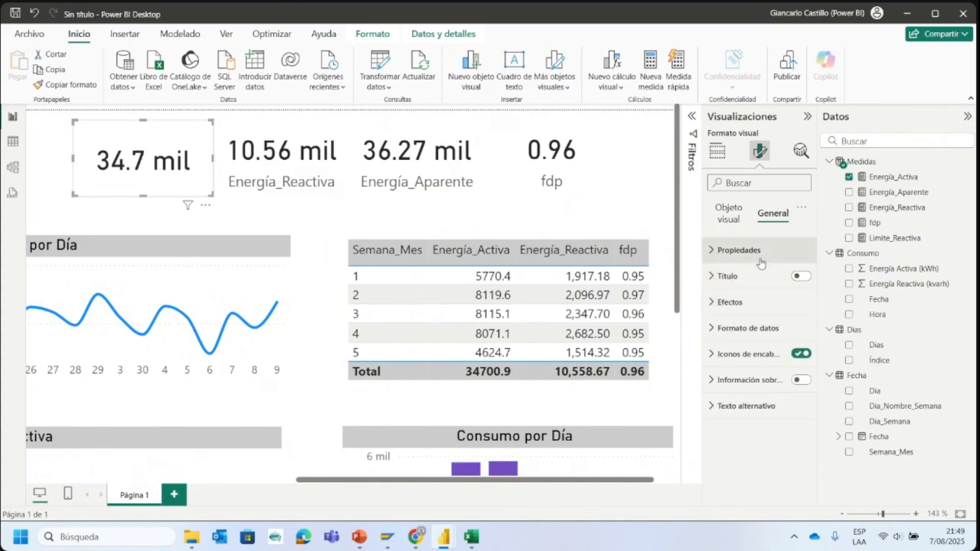
left_click(800, 278)
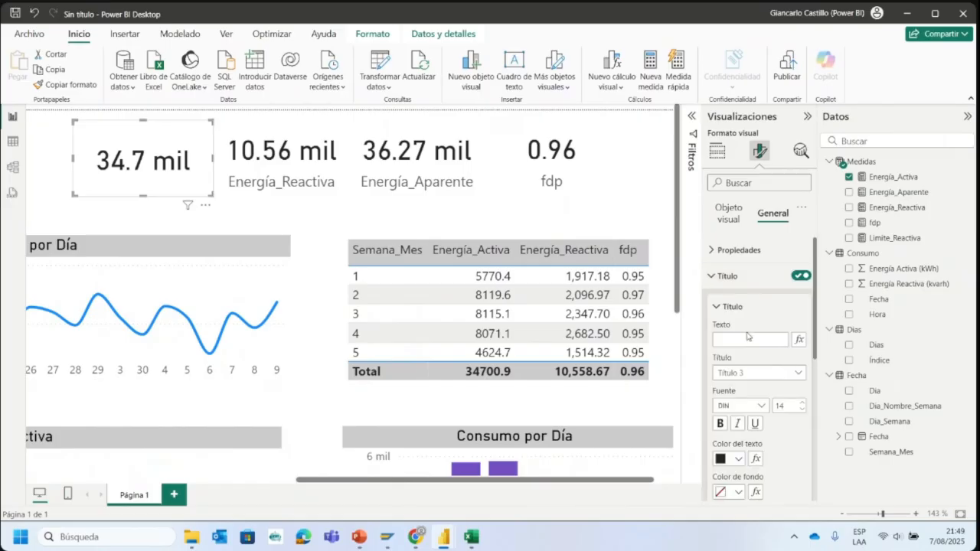
left_click(746, 338)
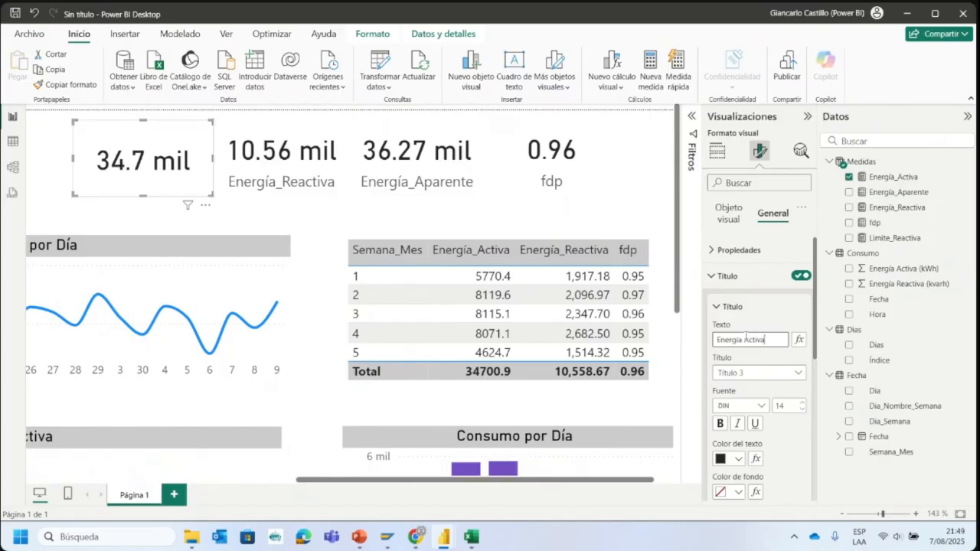
scroll(768, 384, "down", 2)
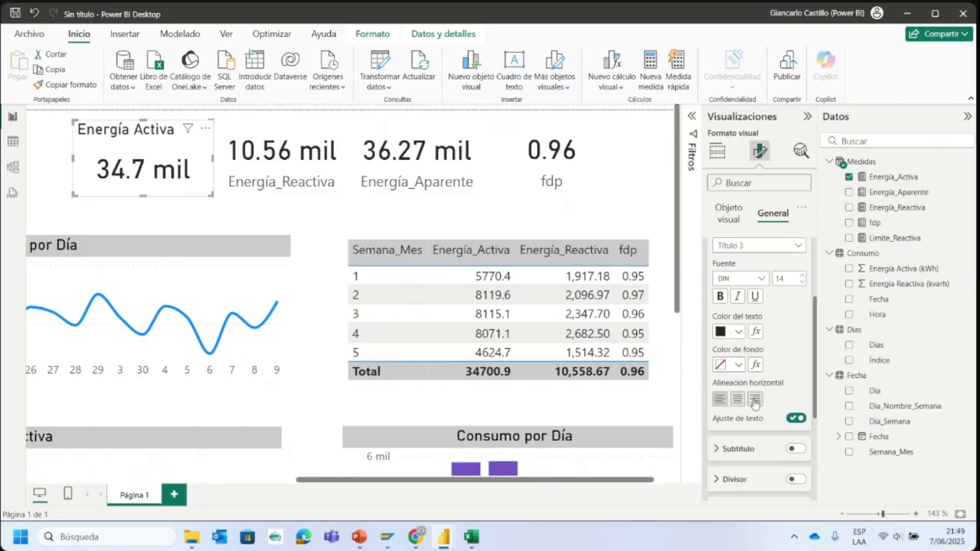
left_click(745, 400)
scroll(766, 406, "up", 2)
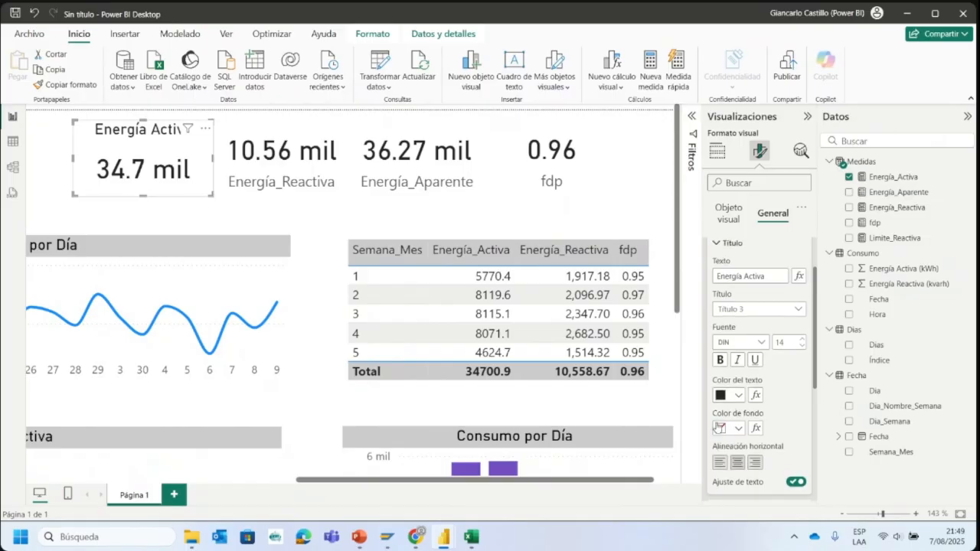
left_click(738, 395)
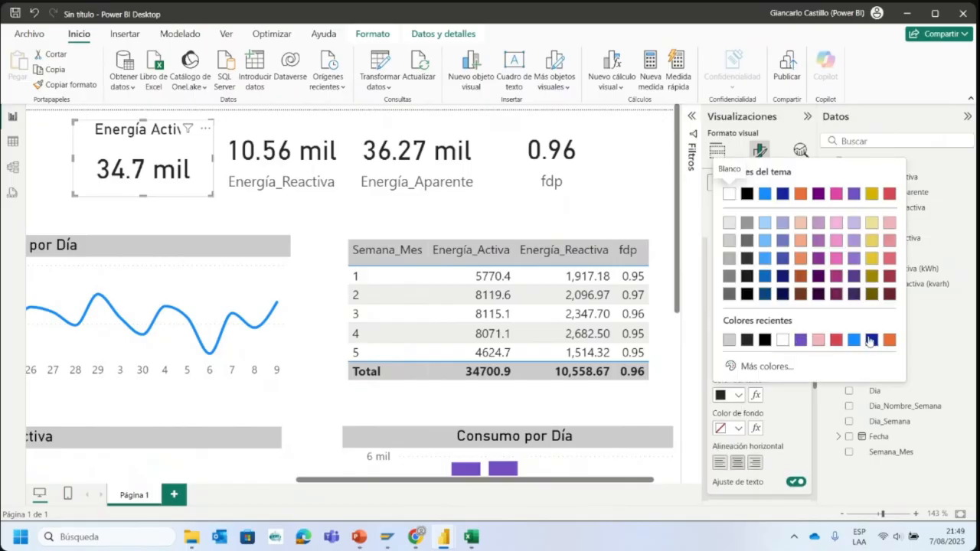
left_click(729, 340)
left_click(738, 395)
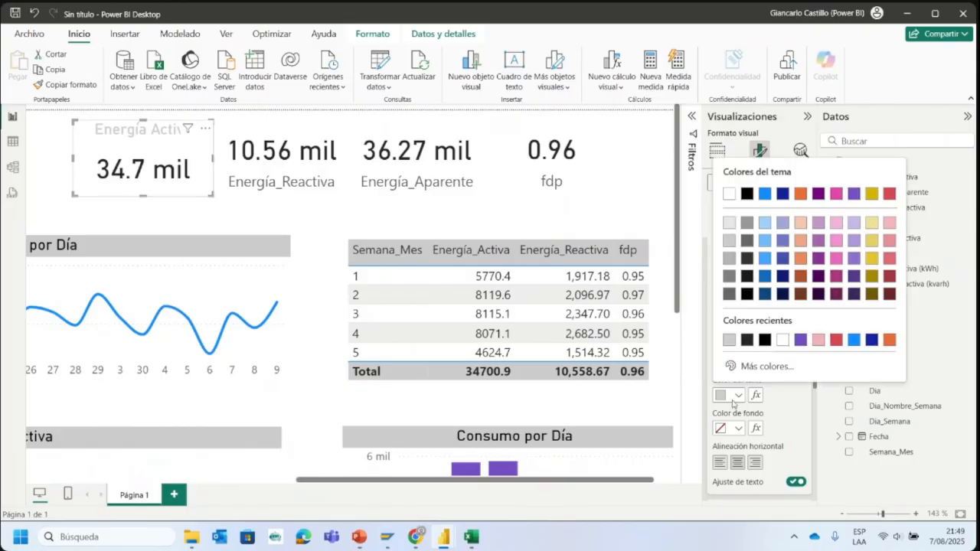
left_click(747, 341)
- Fill the Energía_Activa card's title background with the recent light gray color
left_click(733, 429)
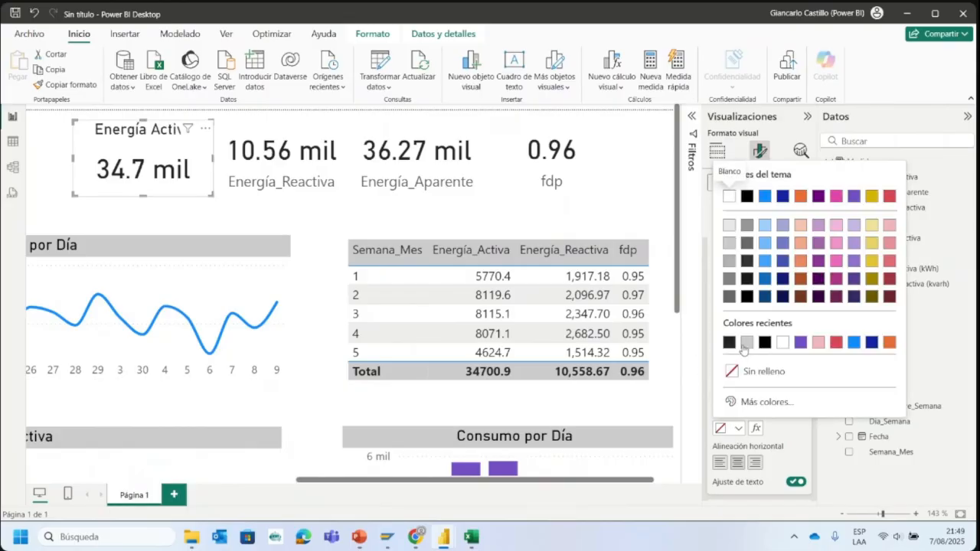
left_click(744, 345)
left_click(277, 140)
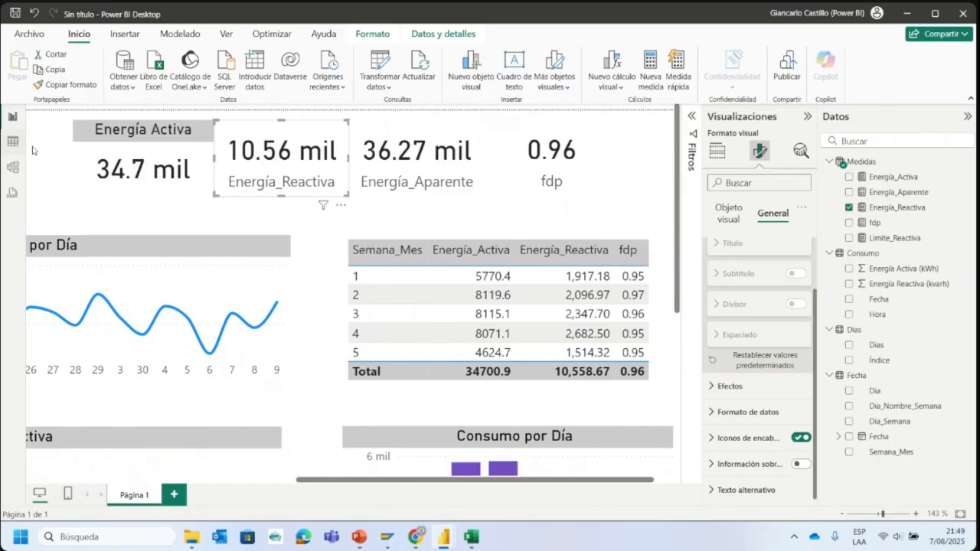
- Copy the Energía_Activa card's formatting onto the Energía_Reactiva, Energía_Aparente and fdp cards
left_click(118, 146)
left_click(77, 83)
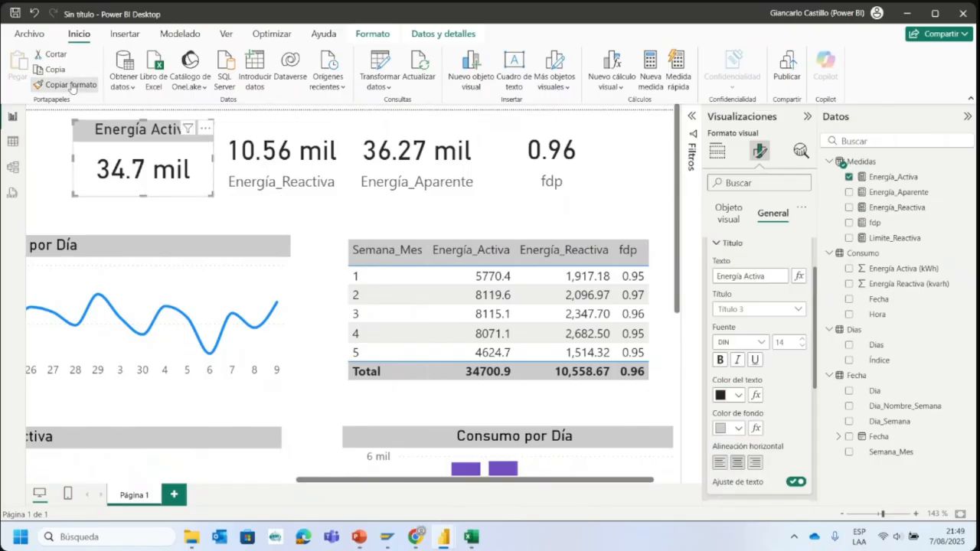
left_click(266, 152)
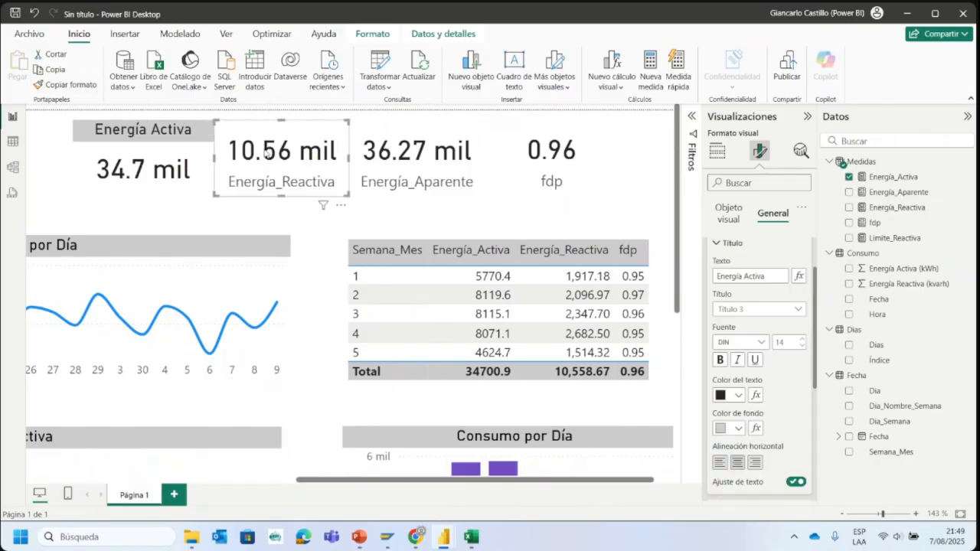
left_click(76, 83)
left_click(401, 150)
left_click(84, 84)
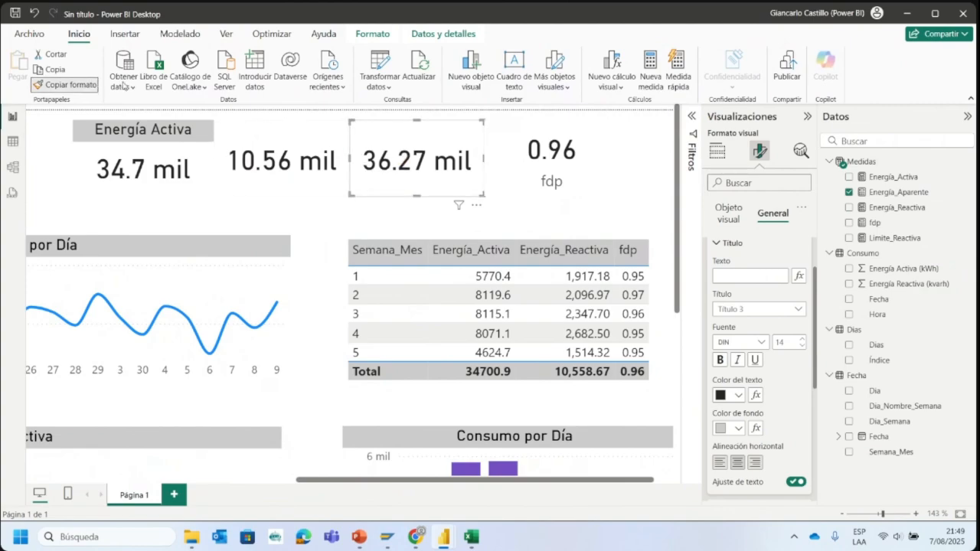
left_click(524, 157)
- Set the title text of the Energía_Reactiva card to "Energía Reactiva"
left_click(269, 143)
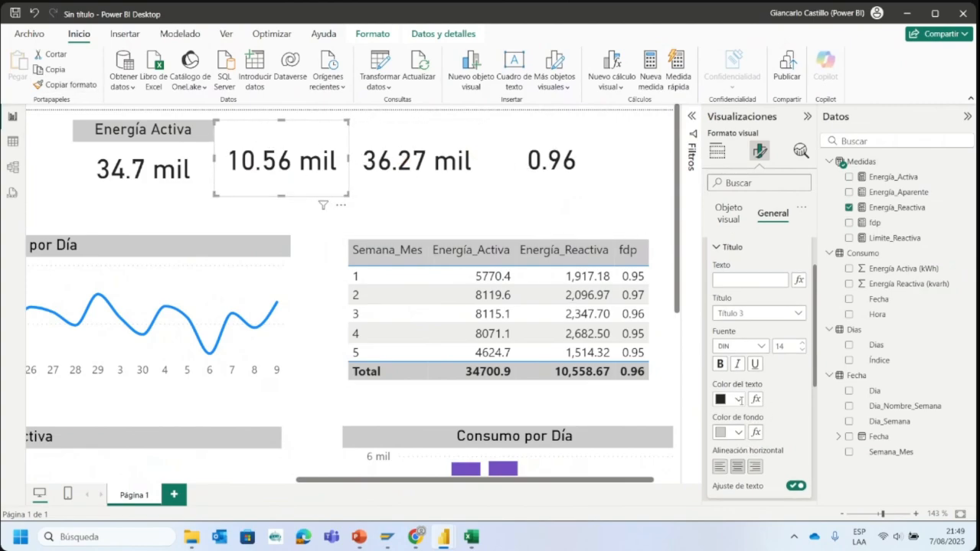
scroll(742, 405, "up", 2)
left_click(749, 339)
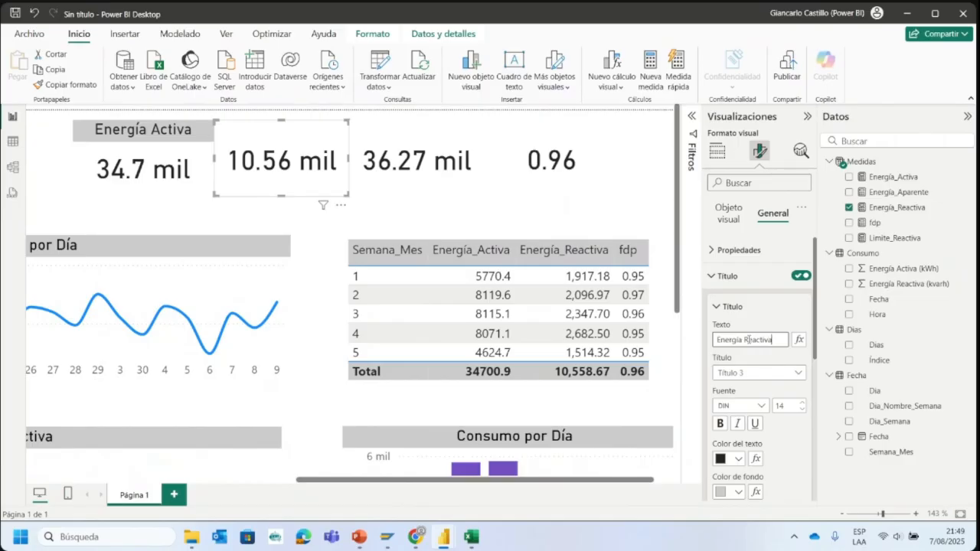
- Set the title text of the Energía_Aparente card to "Energía Aparente"
left_click(431, 190)
left_click(745, 344)
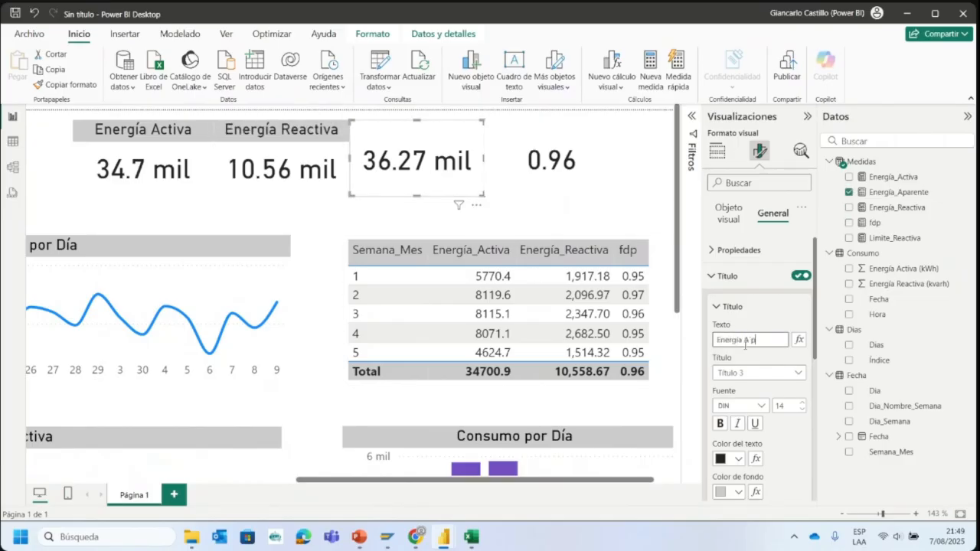
type("Energía Aparente")
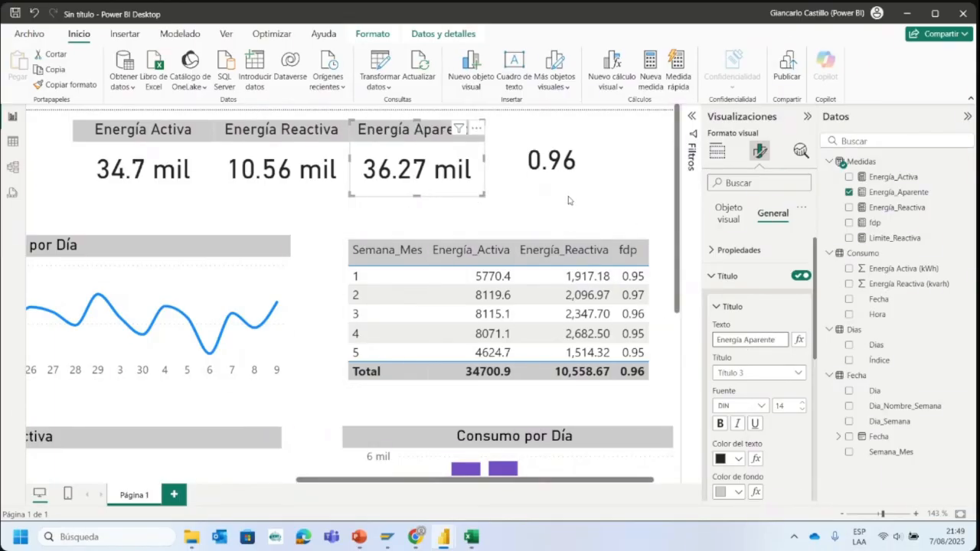
- Set the title text of the power factor card to "fdp" and deselect the card
left_click(569, 195)
left_click(755, 339)
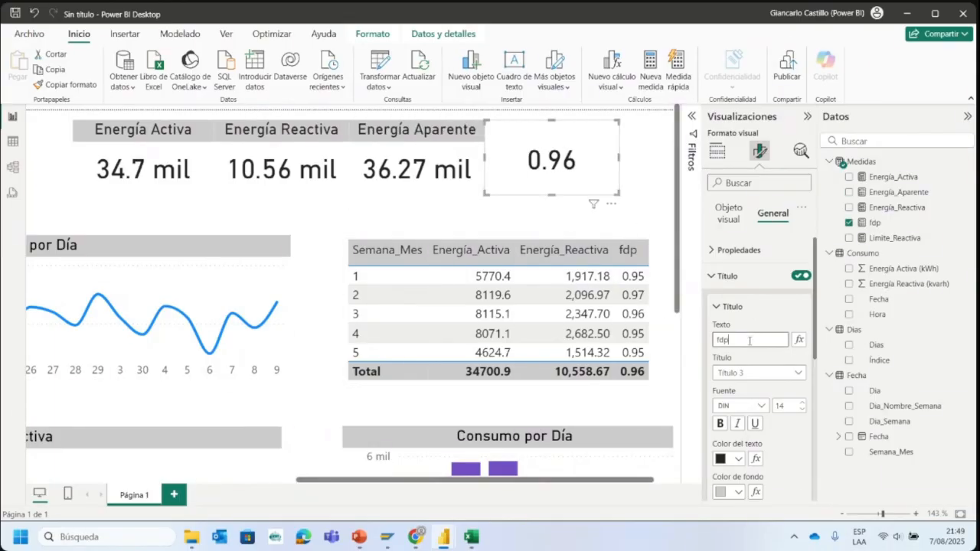
type("fdp")
left_click(648, 187)
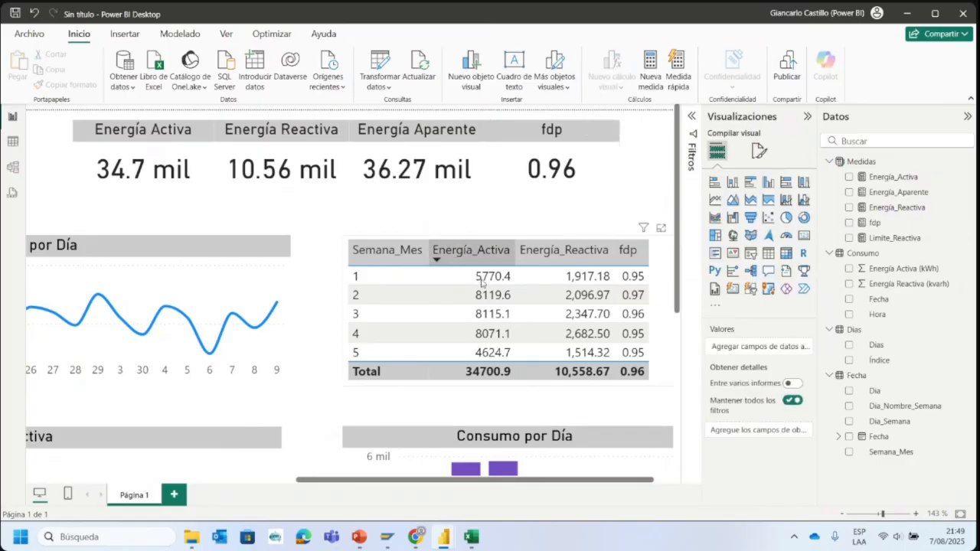
- Fit the whole report page in view and collapse the Visualizaciones and Datos panes
scroll(605, 475, "down", 5)
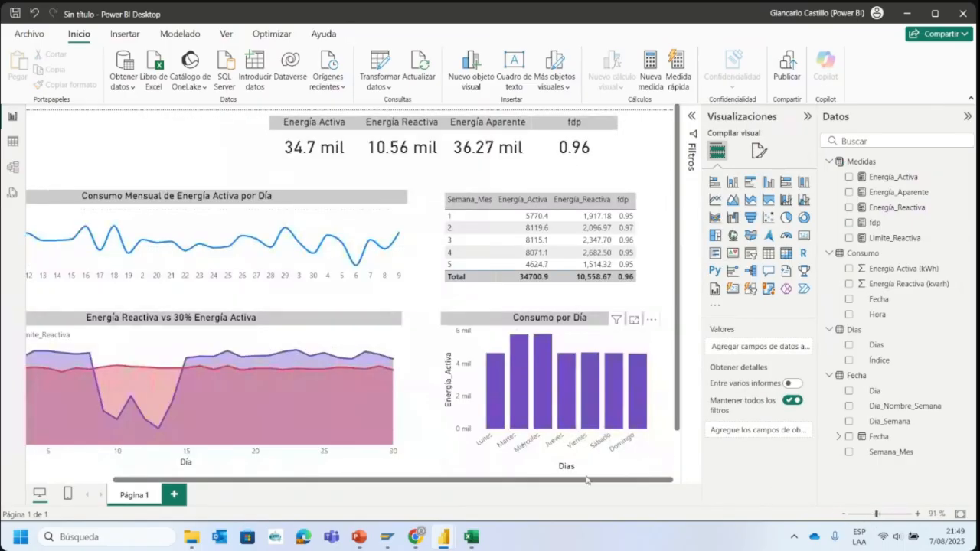
left_click(871, 519)
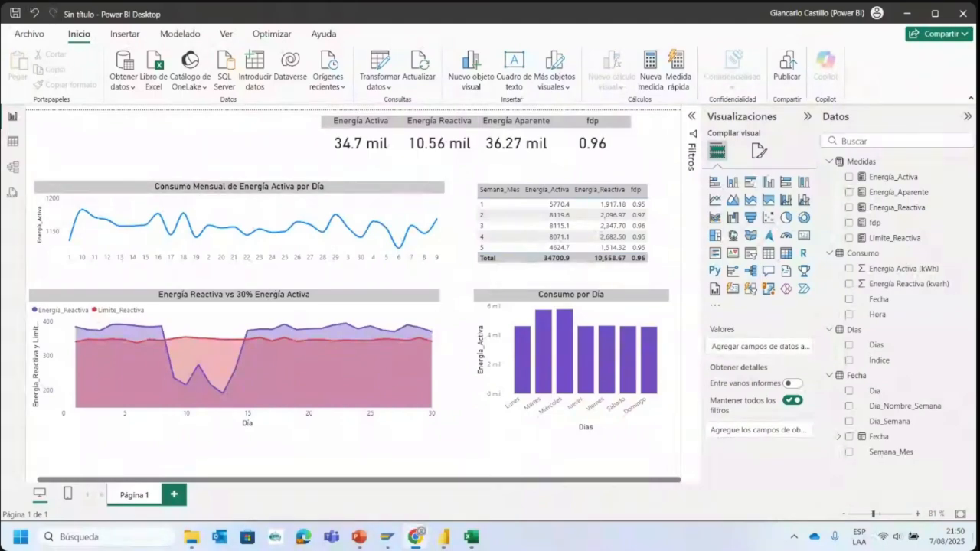
left_click(274, 148)
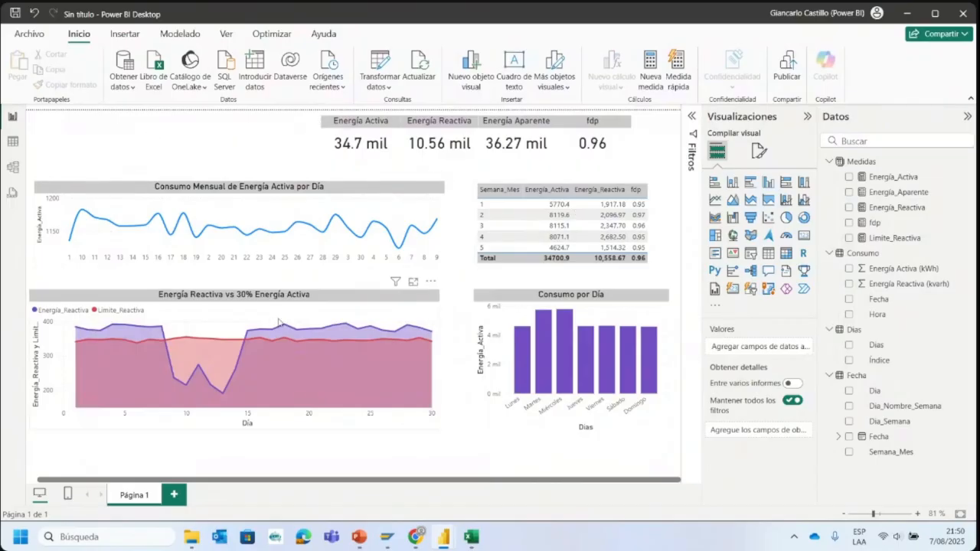
left_click(808, 117)
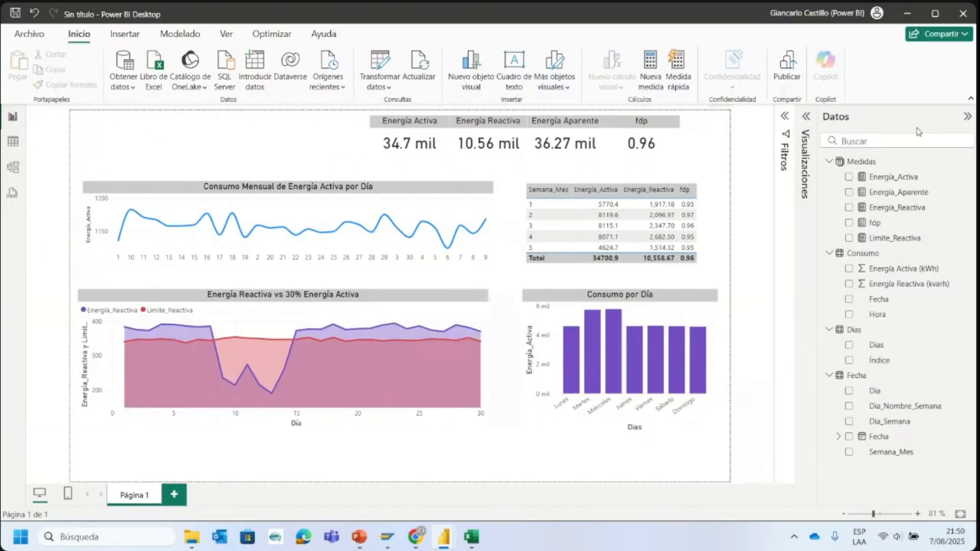
left_click(967, 117)
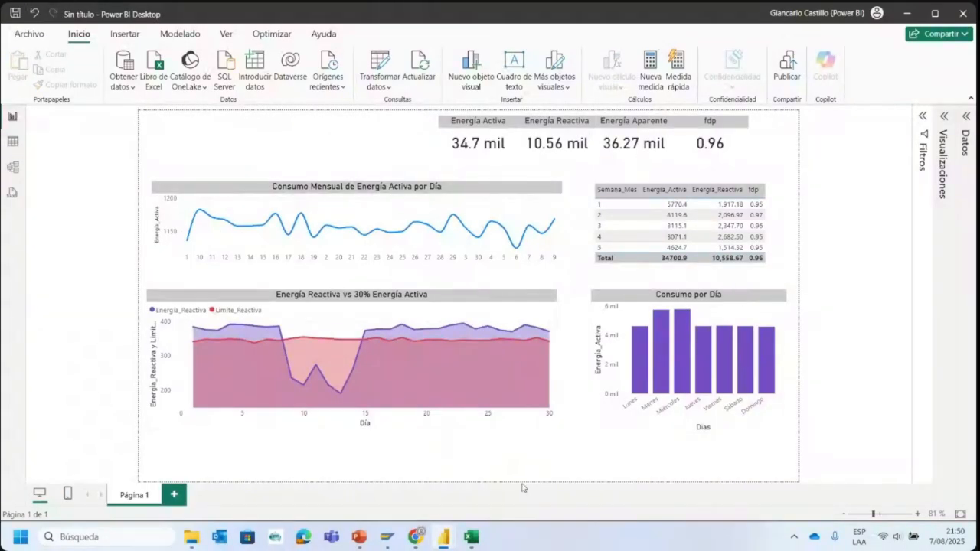
- Switch to the ConsumoEnergíaJunio Excel workbook, examine the Fecha filter dates and the active and reactive energy columns, and return to the Power BI report
left_click(472, 538)
scroll(330, 344, "up", 15)
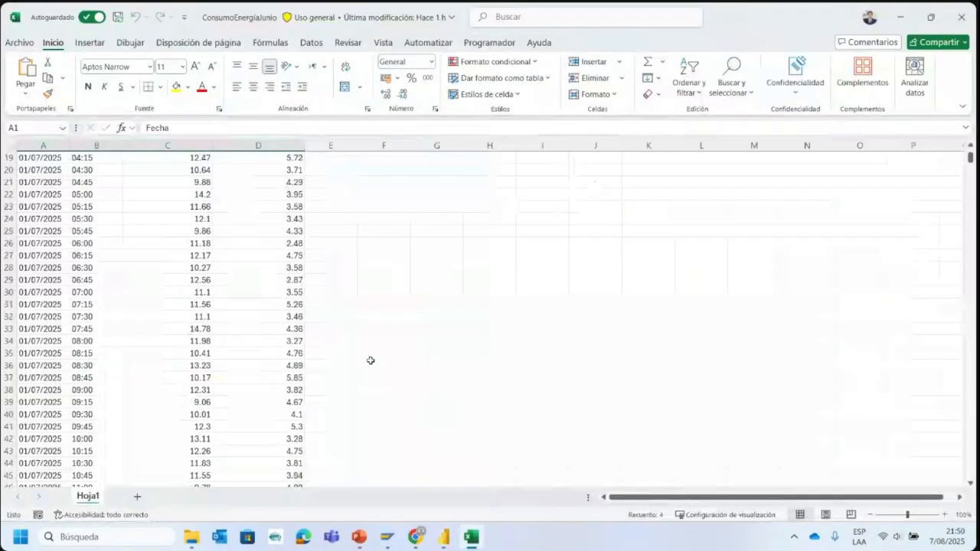
scroll(371, 360, "up", 6)
left_click(64, 158)
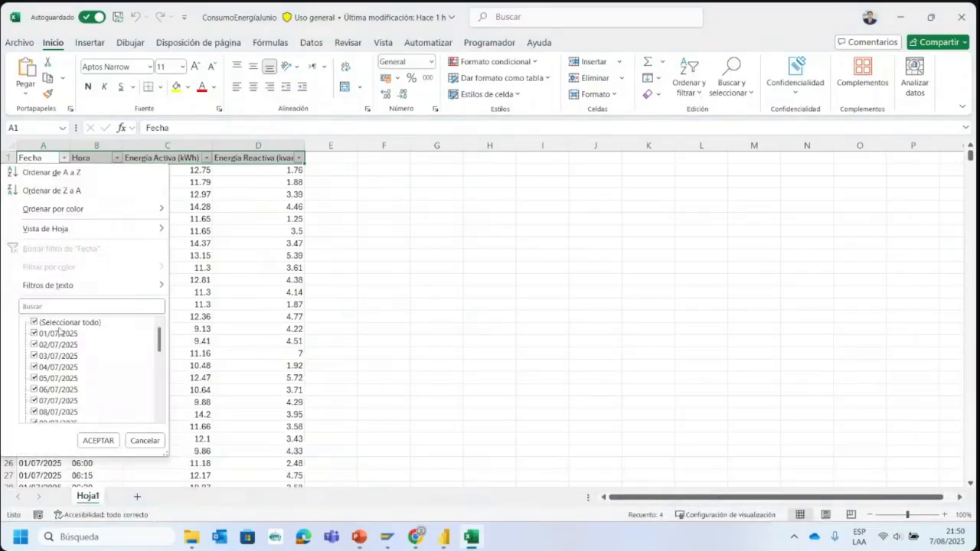
scroll(60, 331, "down", 7)
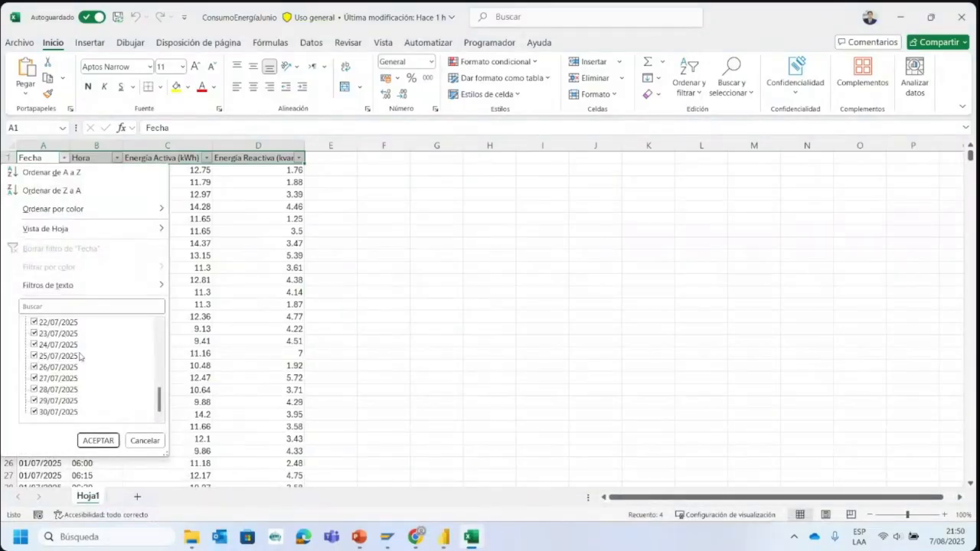
scroll(81, 356, "up", 7)
left_click(344, 322)
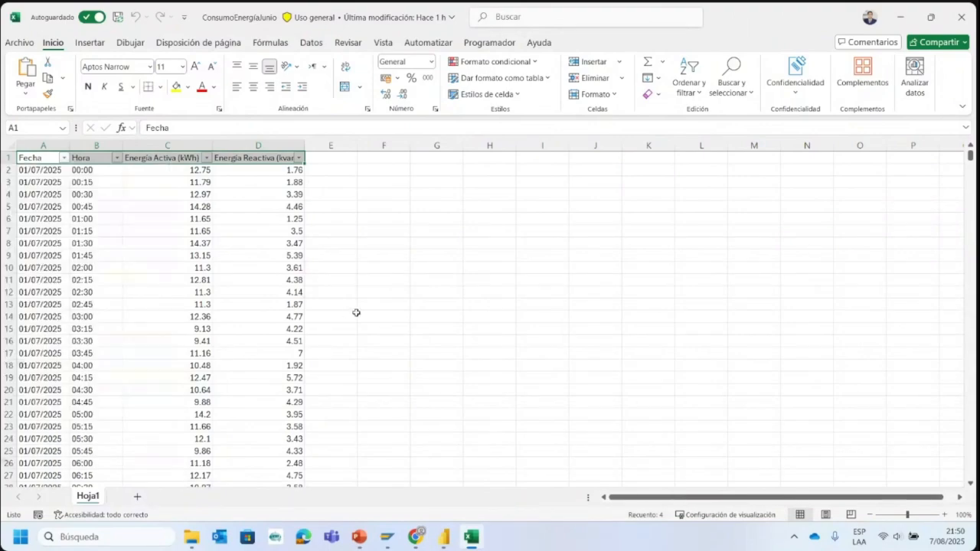
left_click(203, 183)
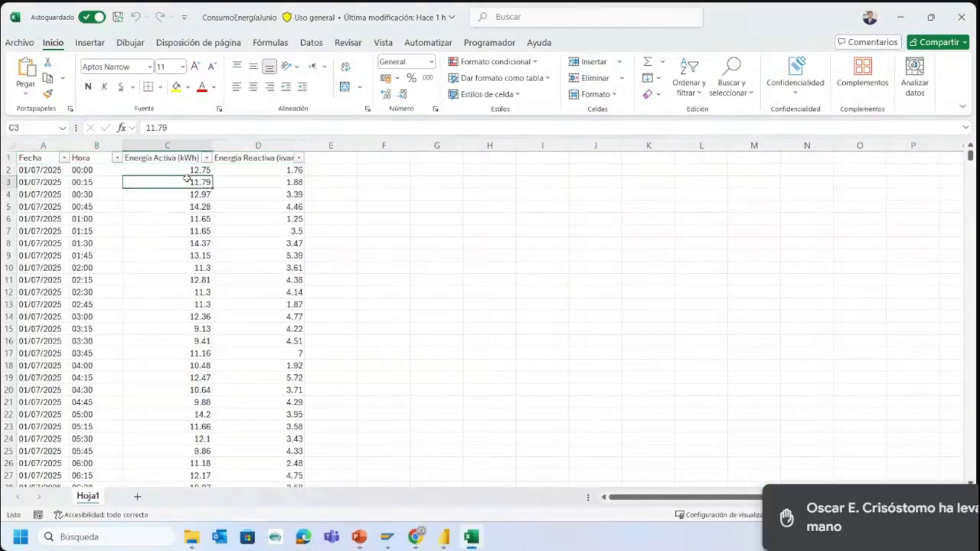
left_click(245, 157)
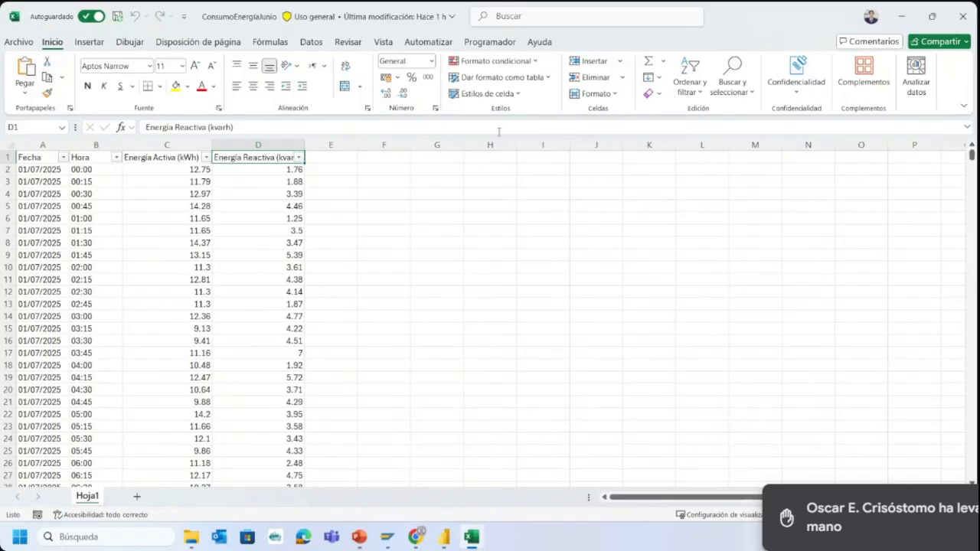
left_click(901, 16)
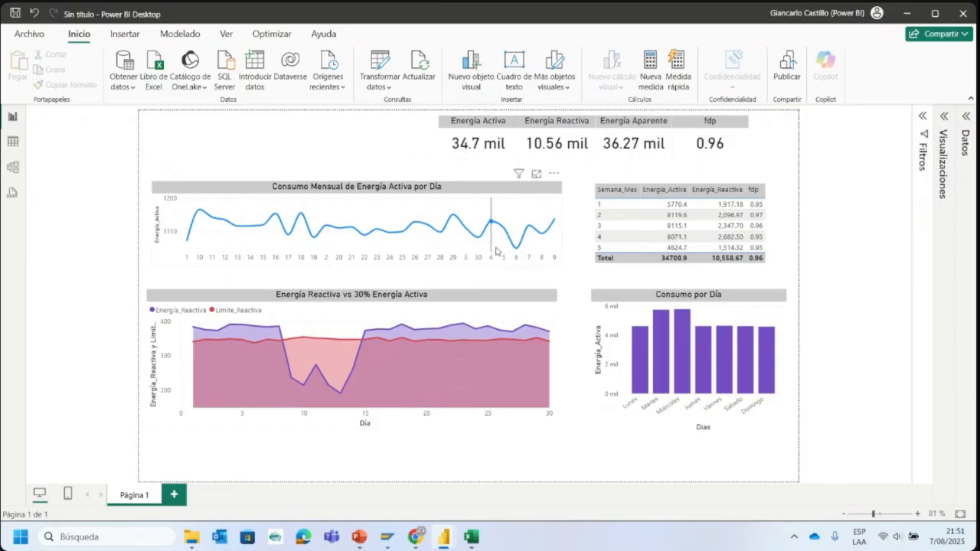
mouse_move(496, 251)
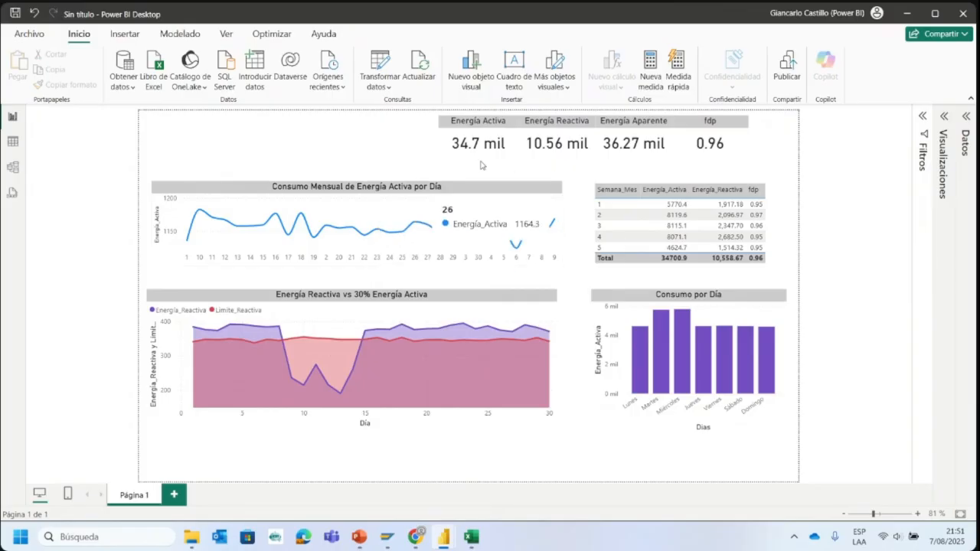
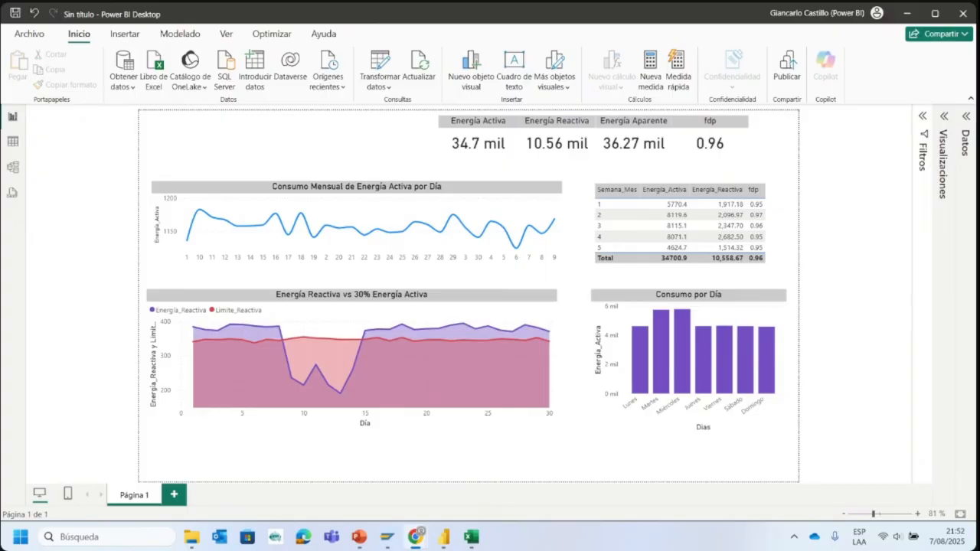
- Switch to Excel to check the source workbook of active and reactive energy readings, and return to the Power BI report
left_click(470, 537)
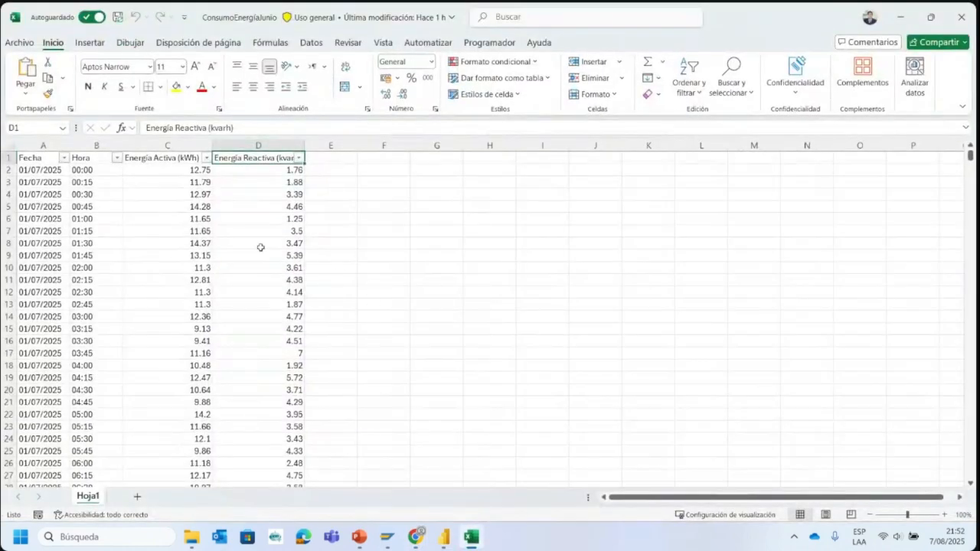
left_click(218, 20)
left_click(471, 537)
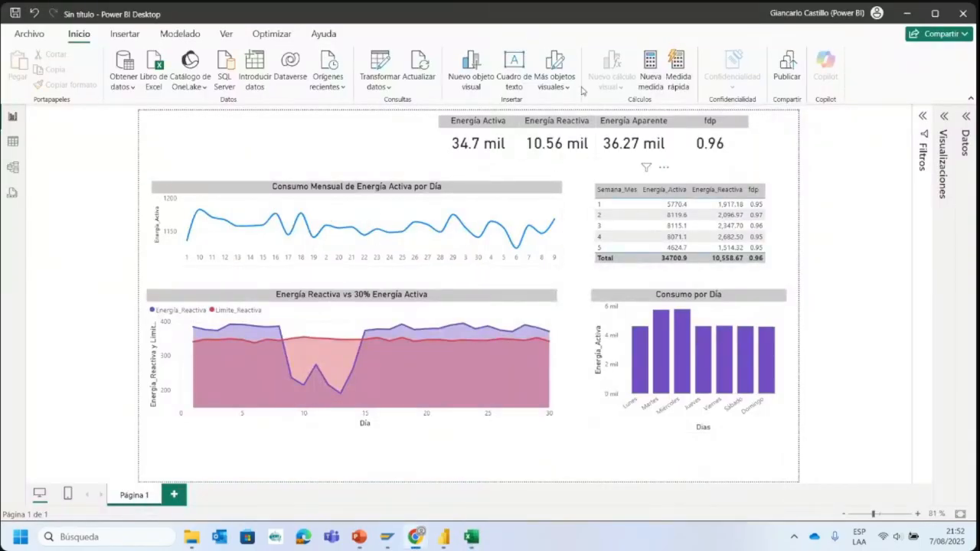
- Review the Consumo and Fecha queries in the Power Query Editor against the Excel workbook, and close the editor applying changes
left_click(385, 69)
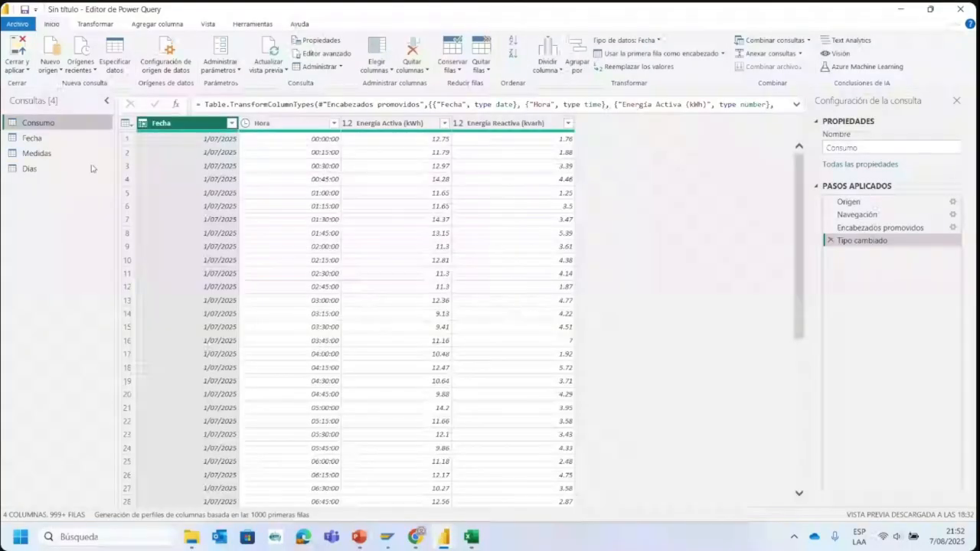
left_click(69, 140)
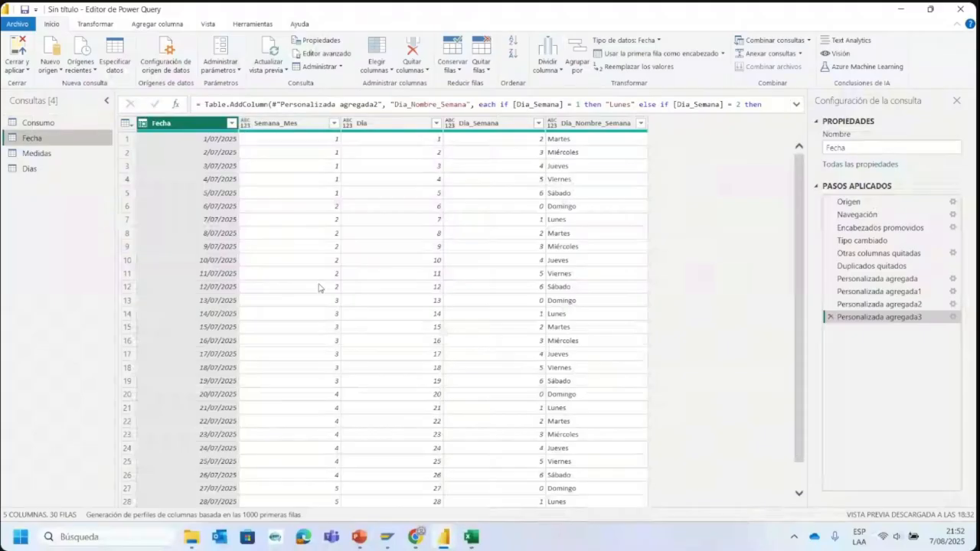
left_click(471, 537)
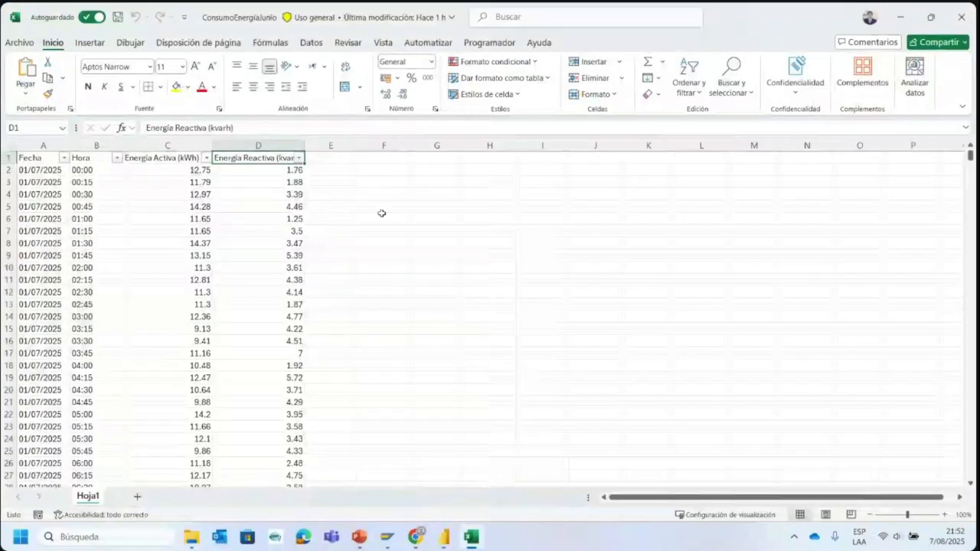
left_click(444, 537)
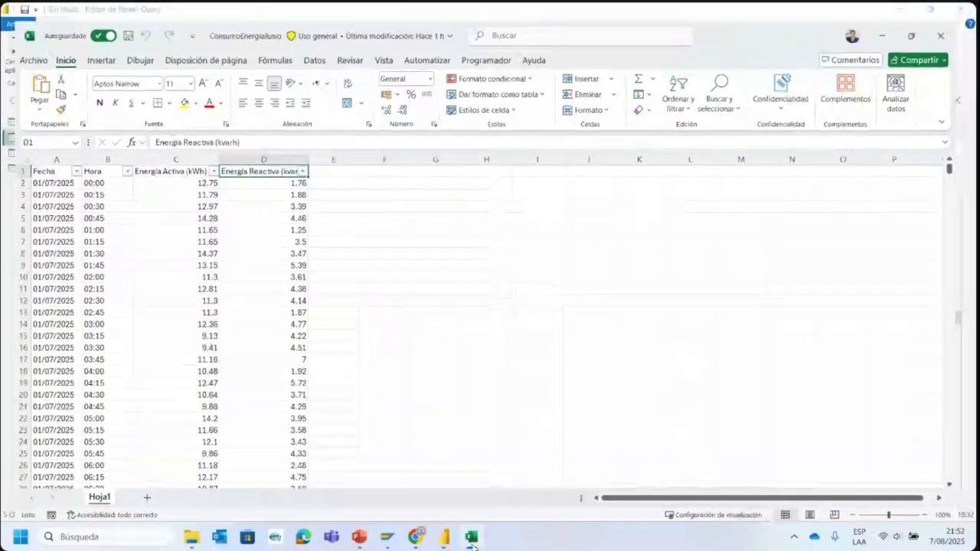
left_click(21, 52)
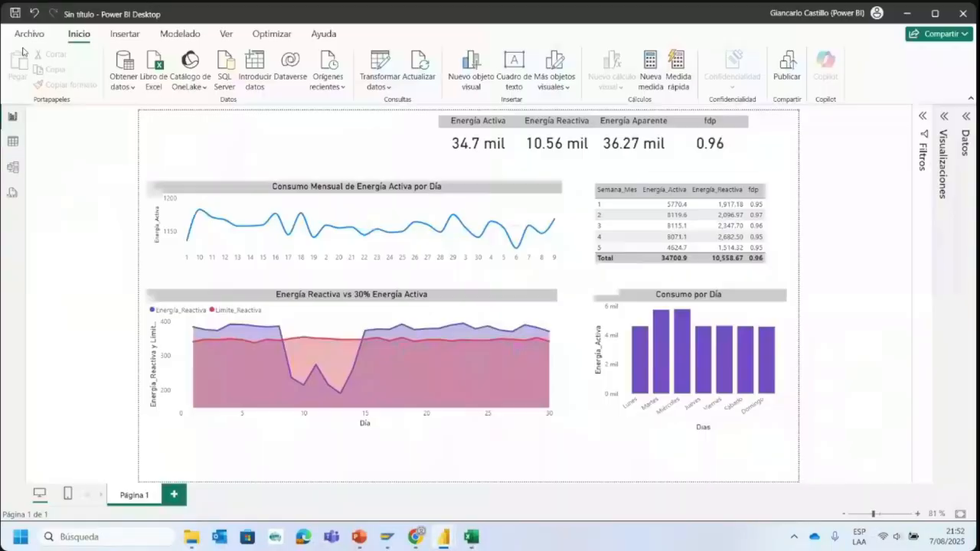
- Enlarge the report page to 95 % and examine its energy cards, charts and weekly table, rechecking the source workbook in Excel
left_click(942, 120)
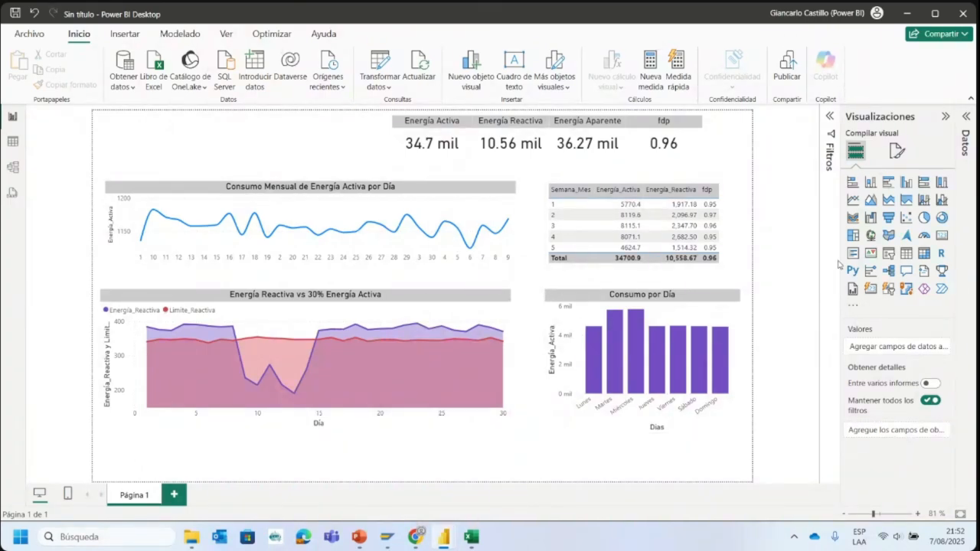
left_click(946, 115)
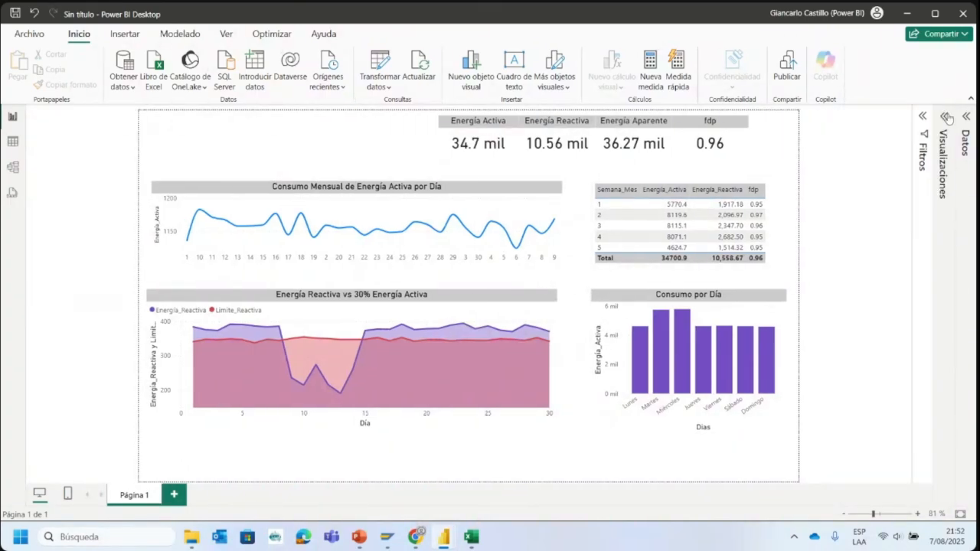
left_click(878, 513)
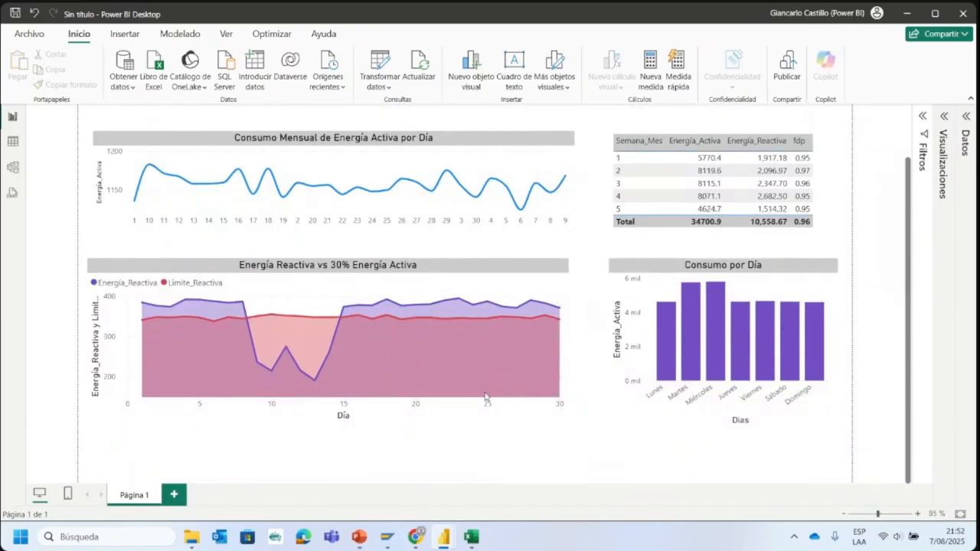
left_click(472, 535)
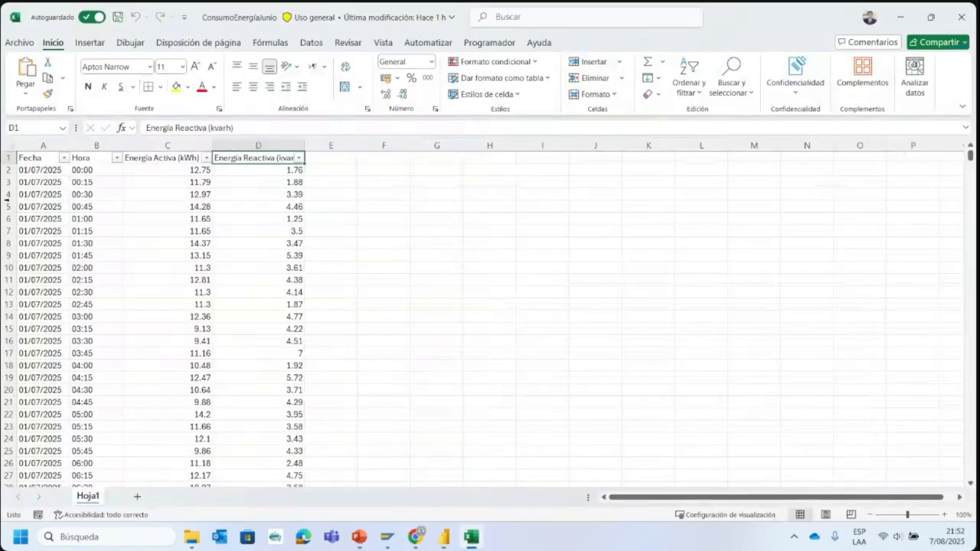
scroll(38, 213, "down", 17)
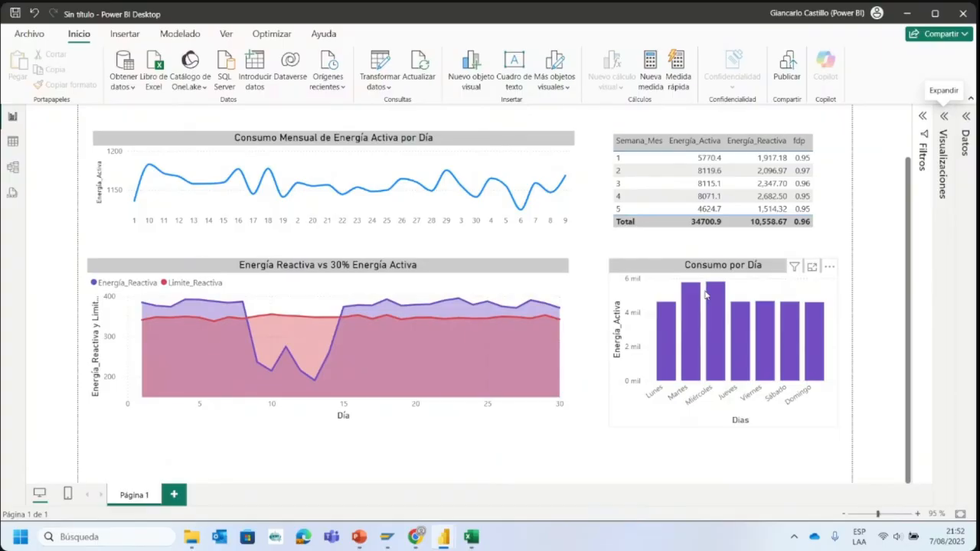
scroll(674, 312, "up", 2)
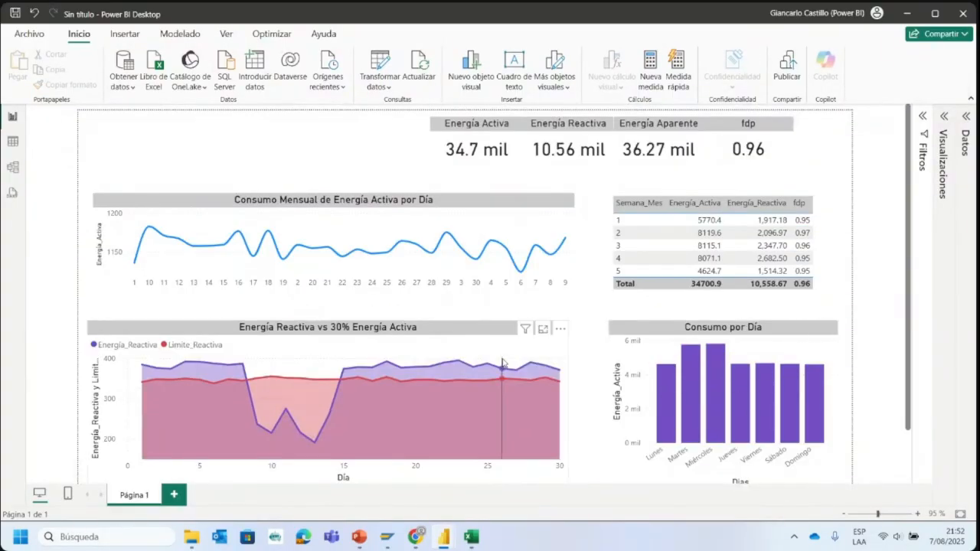
scroll(506, 398, "down", 2)
scroll(506, 383, "up", 2)
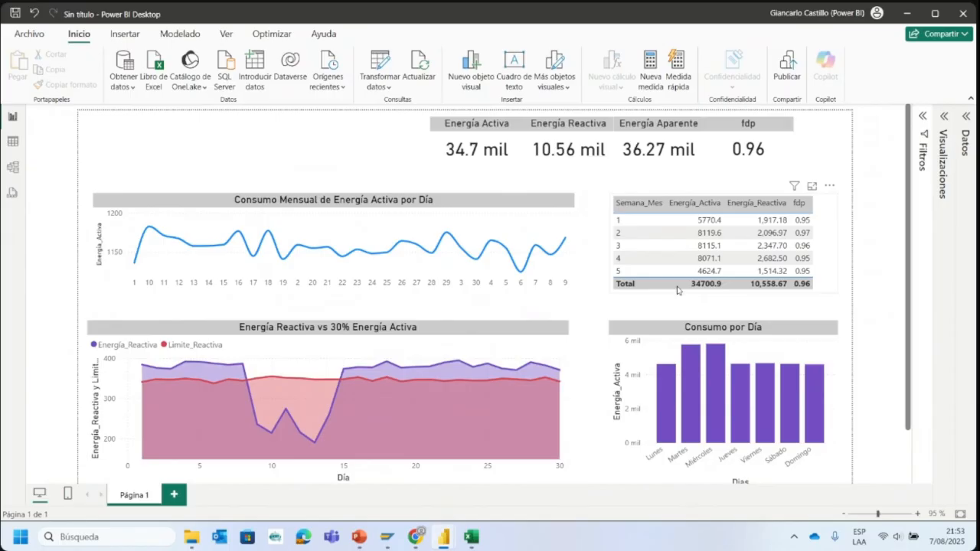
scroll(321, 360, "down", 2)
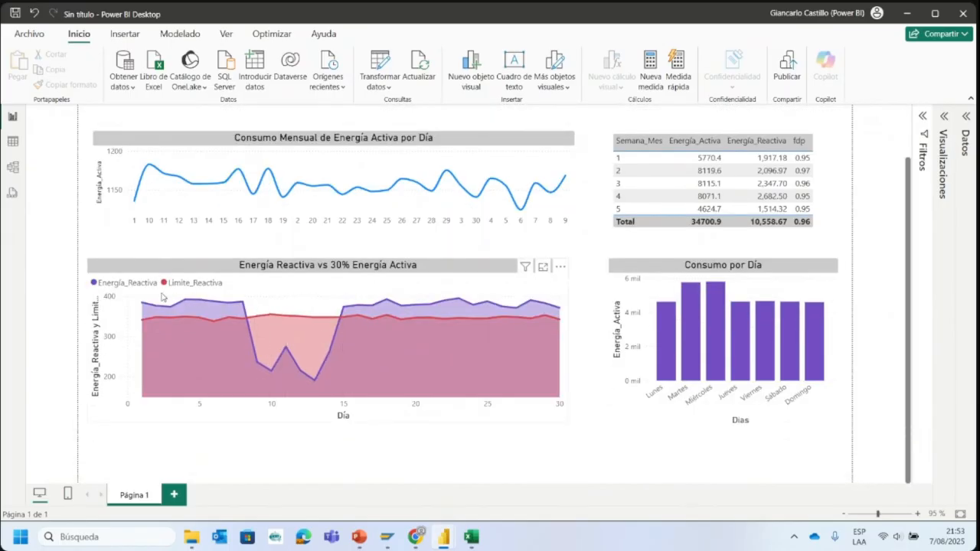
- Sort the weekly summary table by Energía_Activa in ascending order
scroll(536, 344, "up", 2)
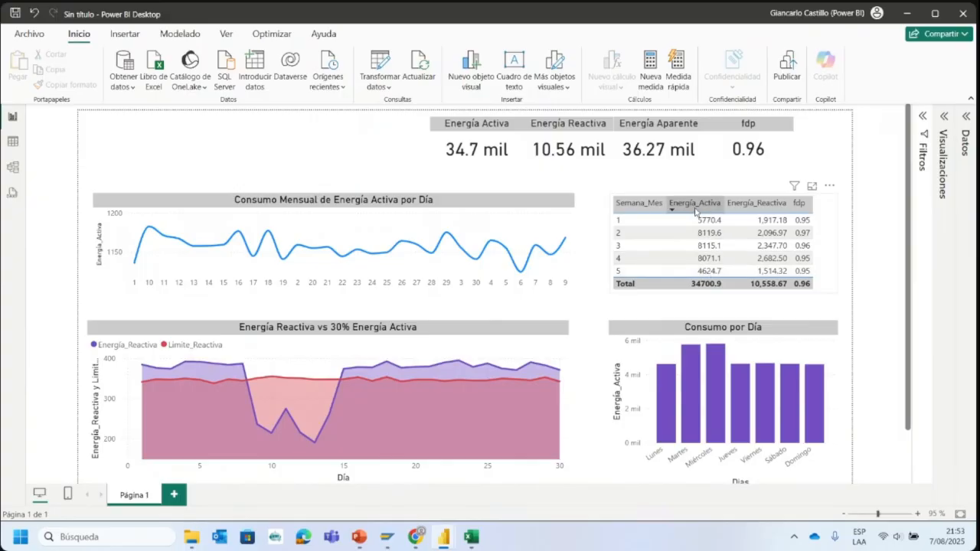
left_click(695, 205)
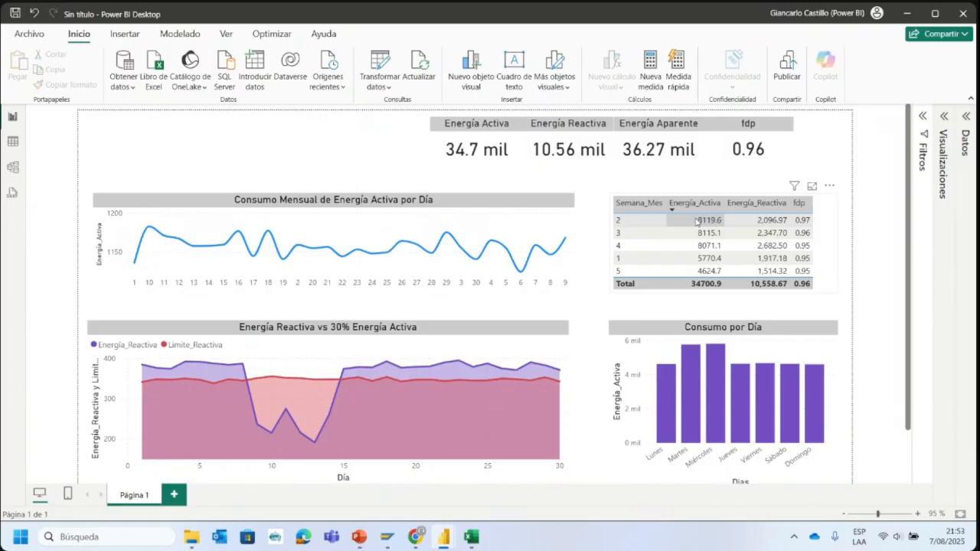
left_click(694, 206)
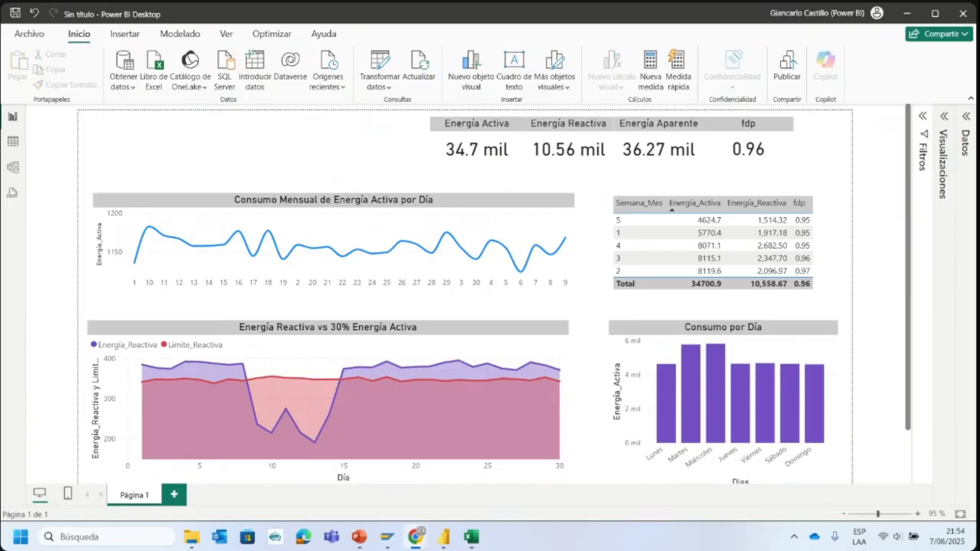
- Add a second report page and place a table with the Fecha table's Día field on it
left_click(12, 144)
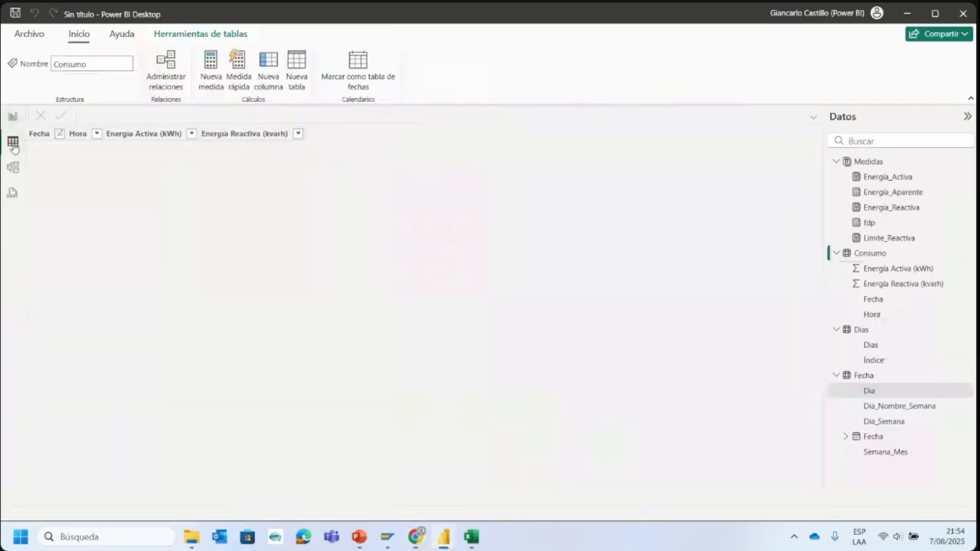
left_click(13, 116)
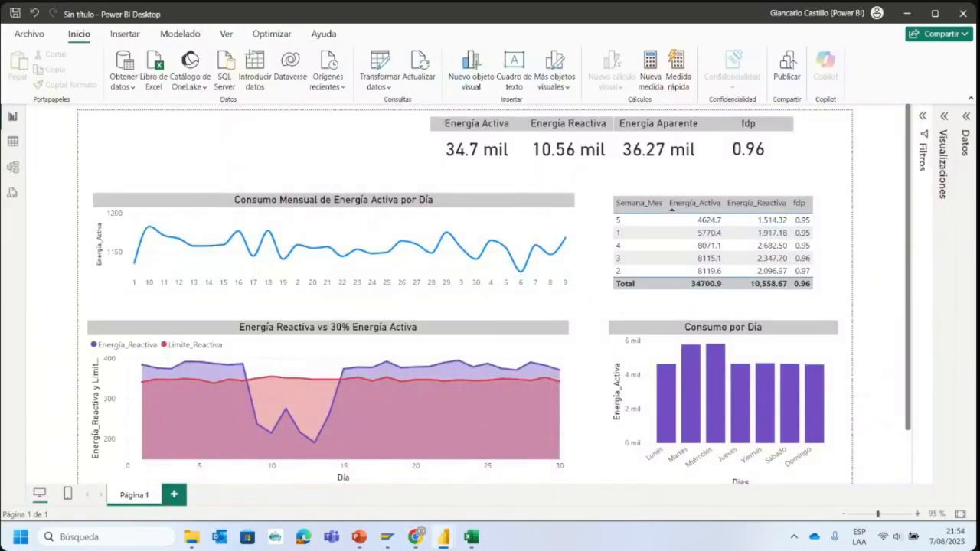
left_click(943, 117)
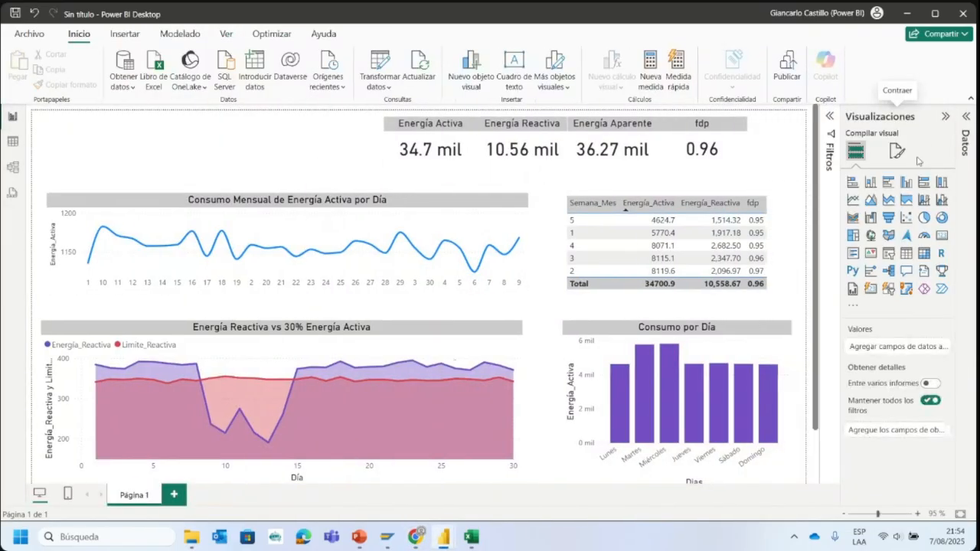
left_click(966, 124)
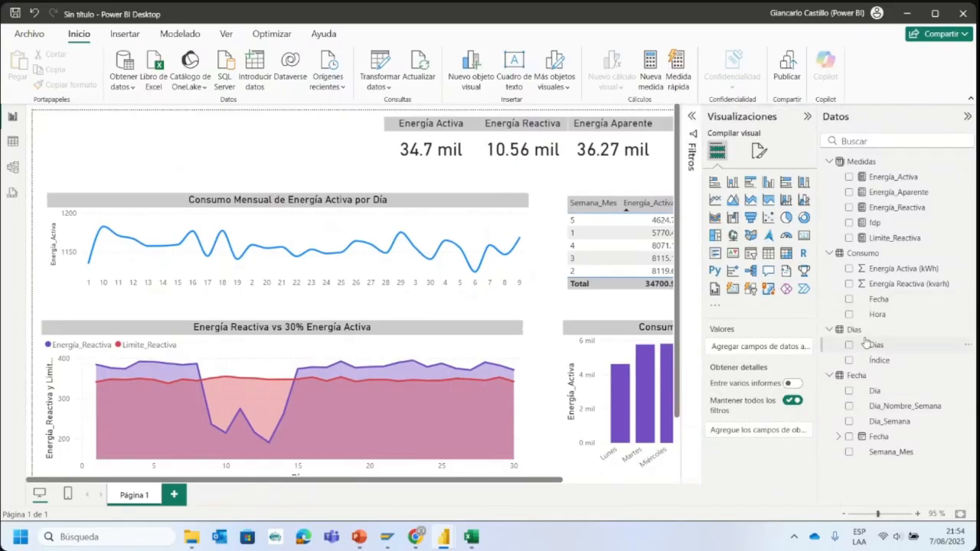
mouse_move(872, 344)
left_mouse_down()
mouse_move(188, 205)
mouse_move(451, 240)
mouse_move(881, 351)
left_mouse_up()
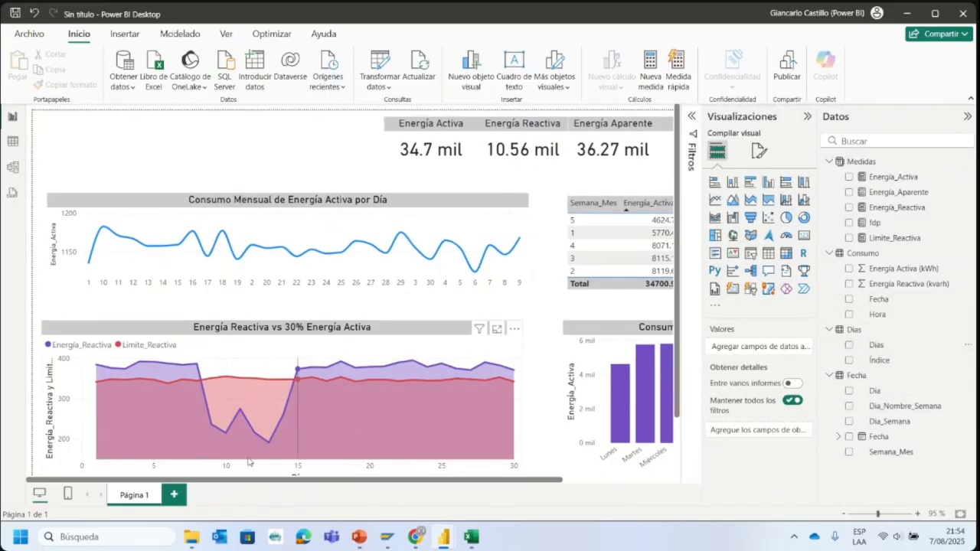
left_click(175, 495)
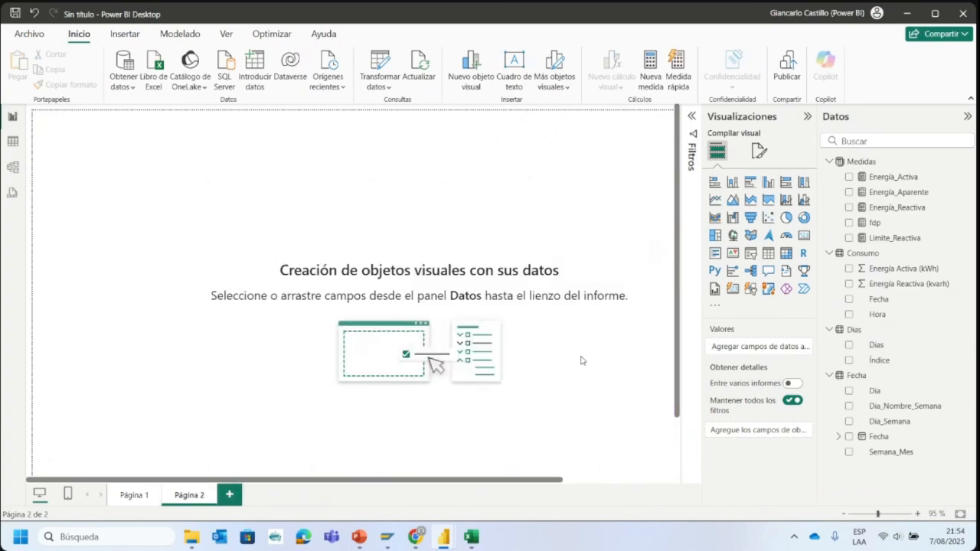
left_click_drag(876, 391, 244, 211)
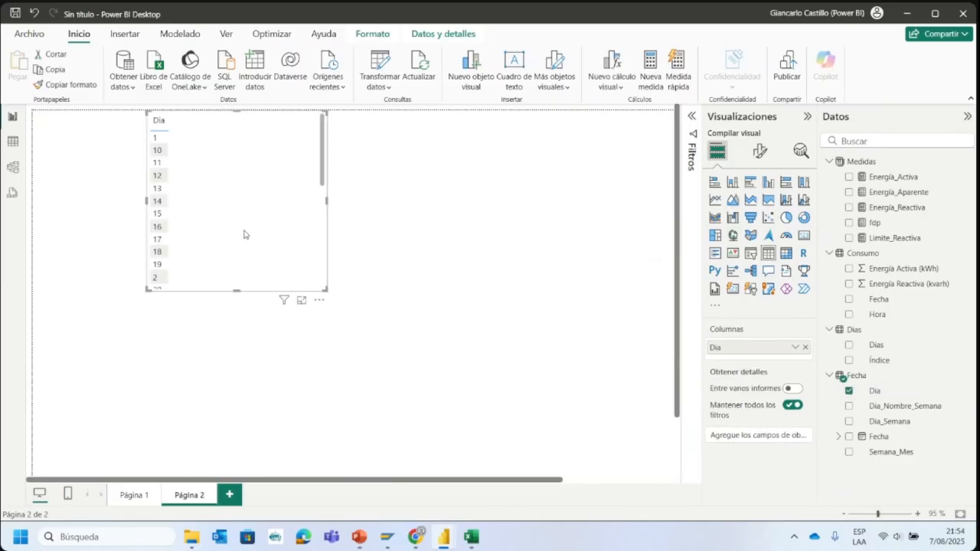
- Check the listed days in the Día table and narrow the table to fit its single column
scroll(244, 234, "down", 10)
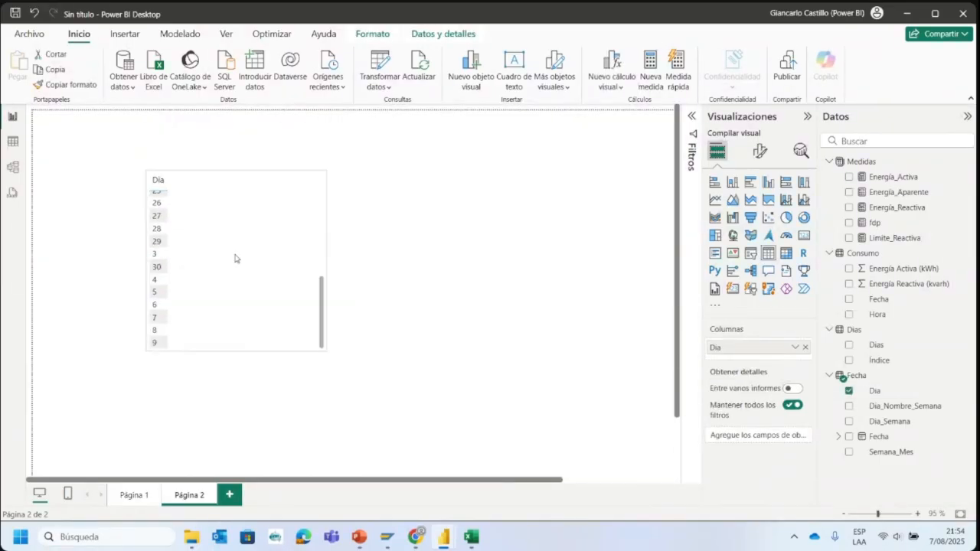
scroll(176, 259, "up", 10)
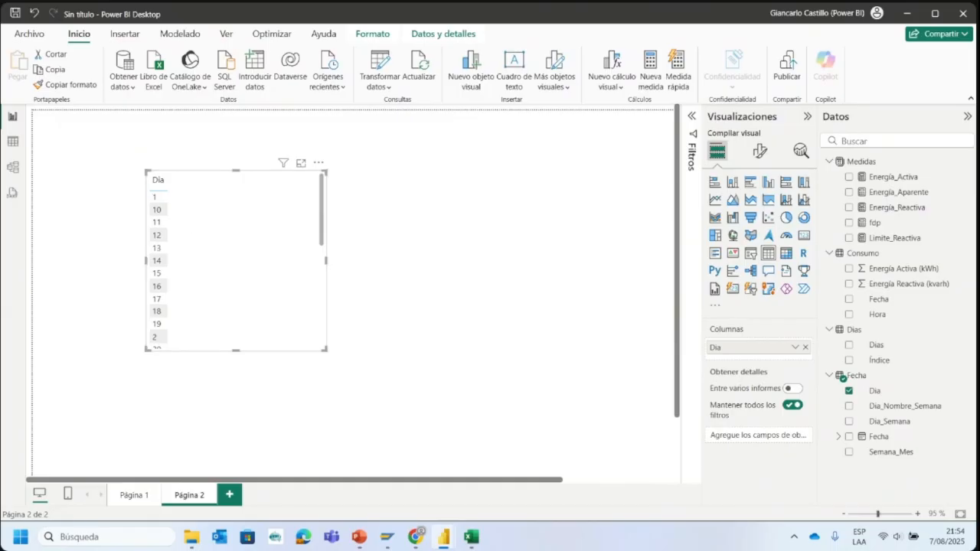
scroll(225, 230, "down", 10)
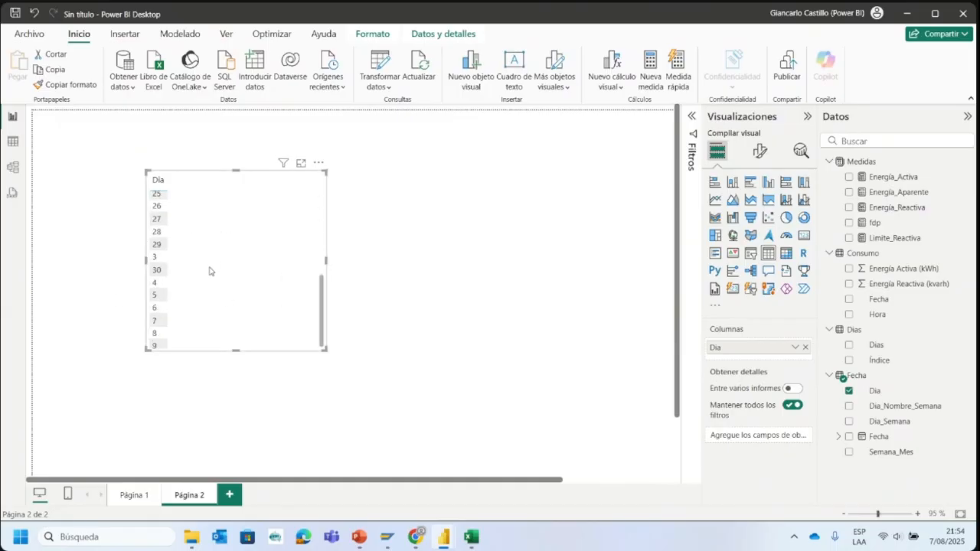
scroll(209, 268, "up", 10)
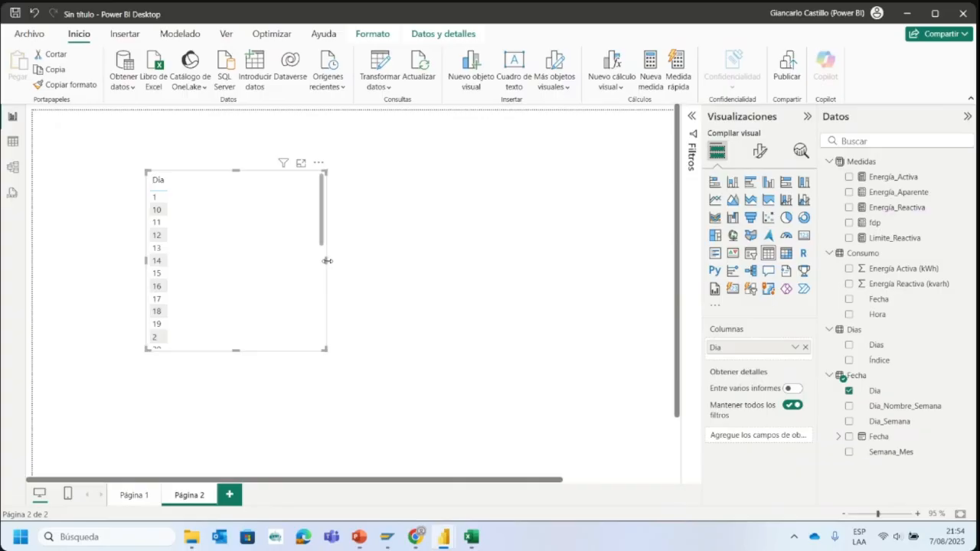
left_click_drag(326, 260, 181, 256)
left_click(198, 266)
left_click(179, 300)
left_click(368, 224)
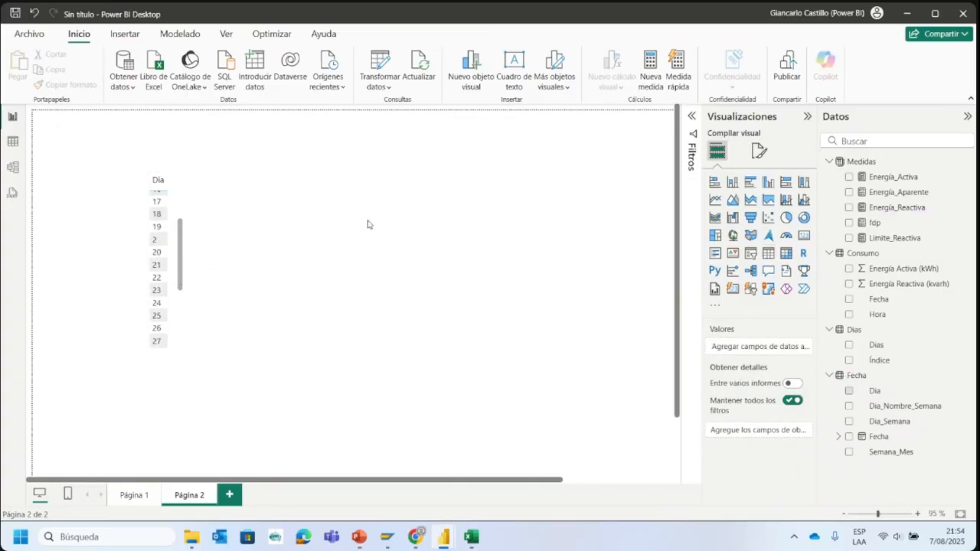
- Start a new measure named CantidadDatos in the Medidas table, using the COUNTROWS function
left_click(966, 161)
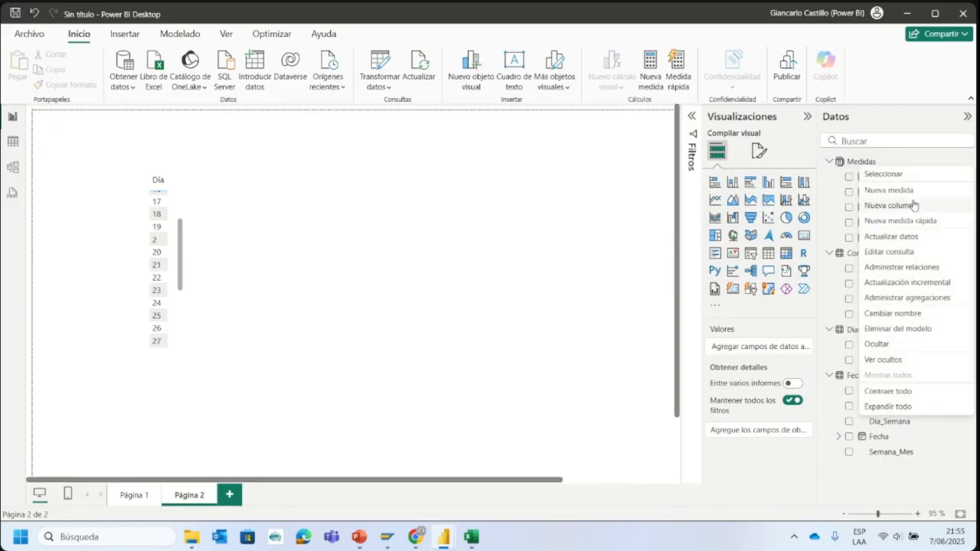
left_click(907, 191)
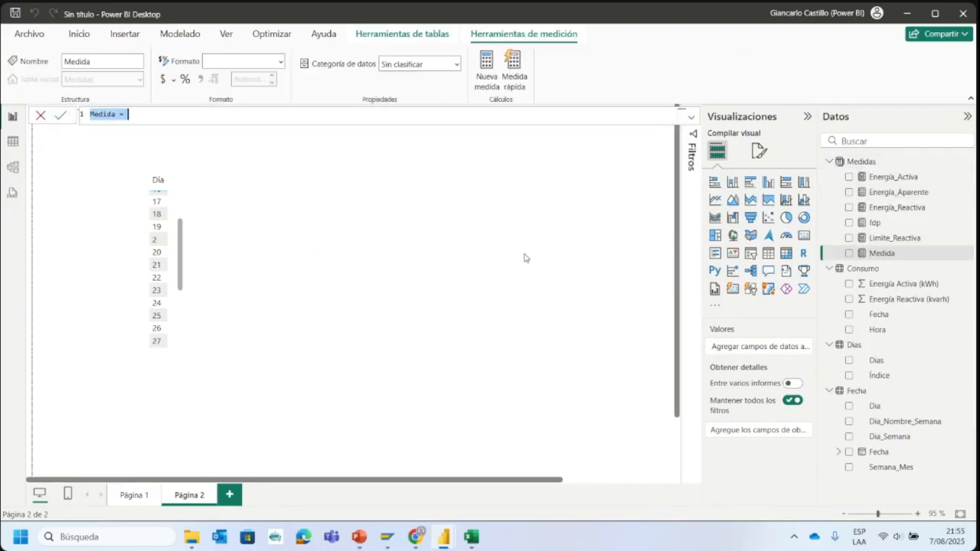
type("Cant")
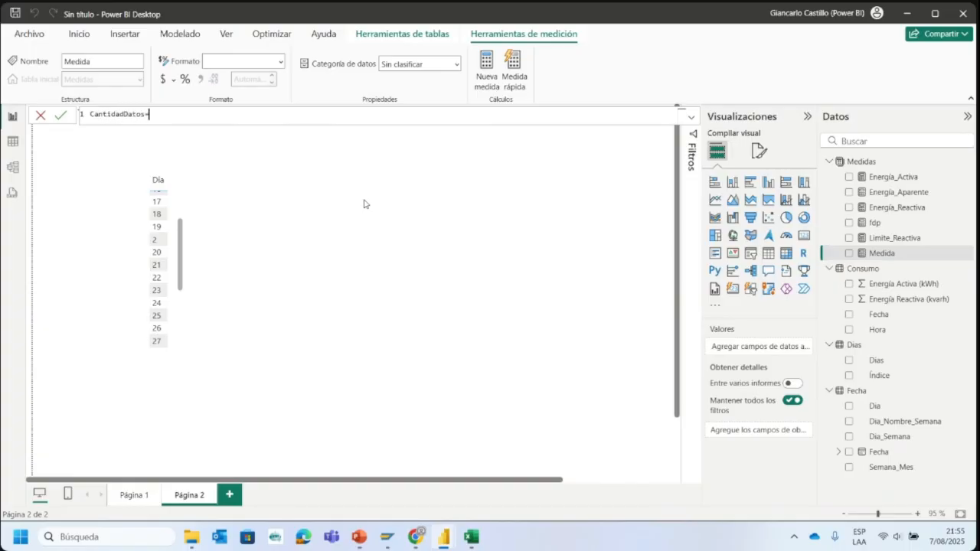
type("idadDatos=Coun")
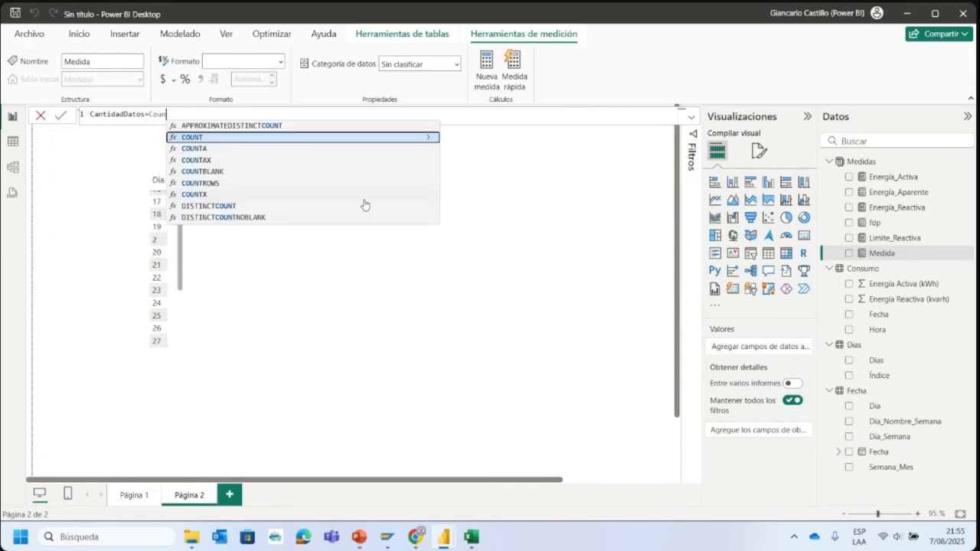
type("t")
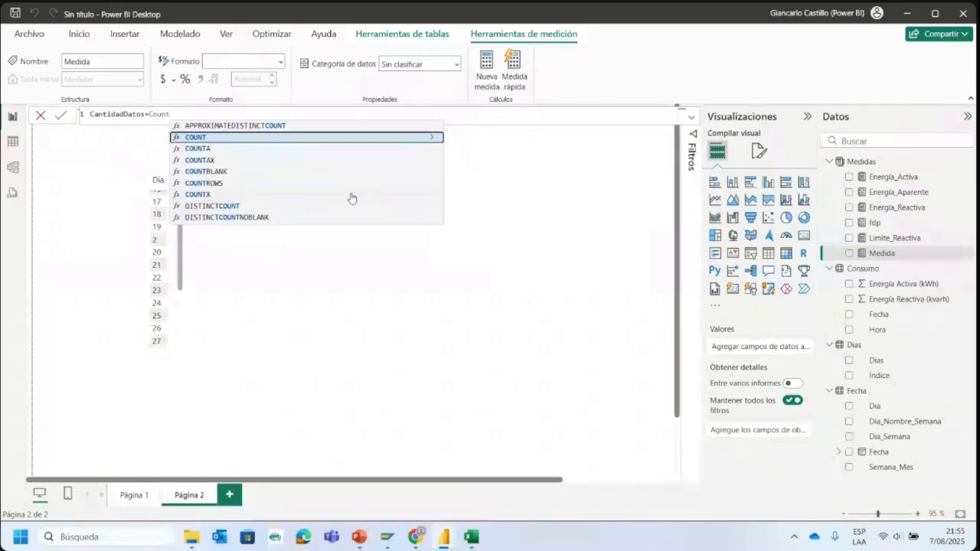
left_click(214, 183)
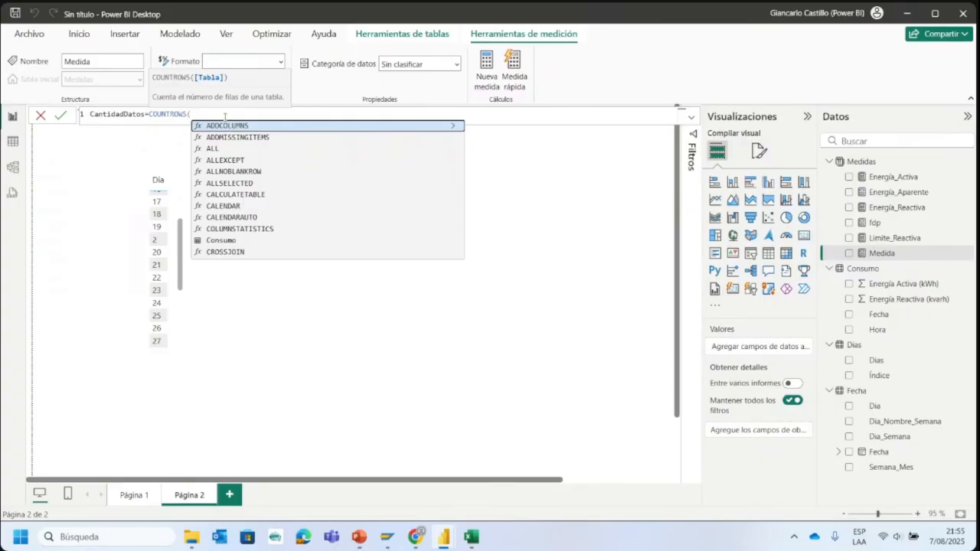
- Complete the measure's formula with the Dias table as the COUNTROWS argument and commit it
scroll(230, 213, "down", 6)
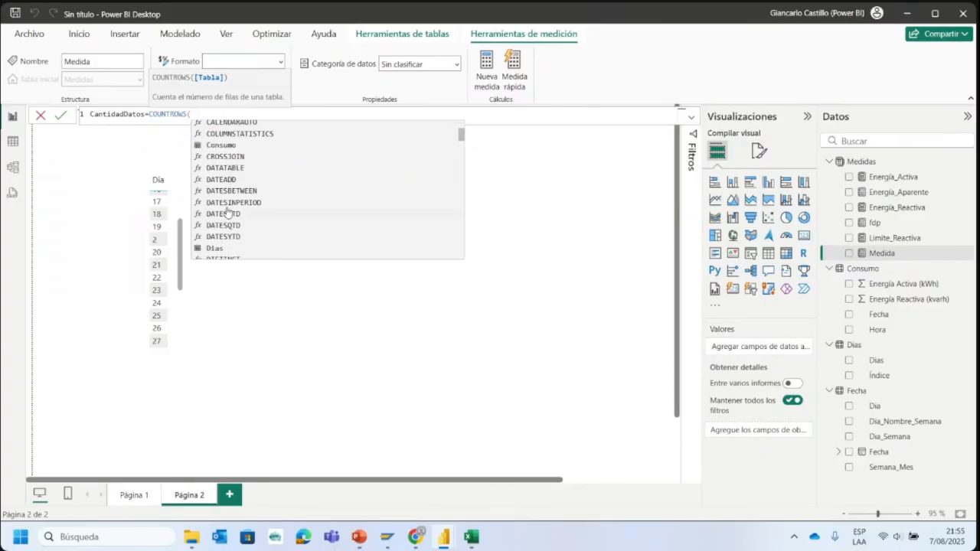
scroll(239, 199, "up", 1)
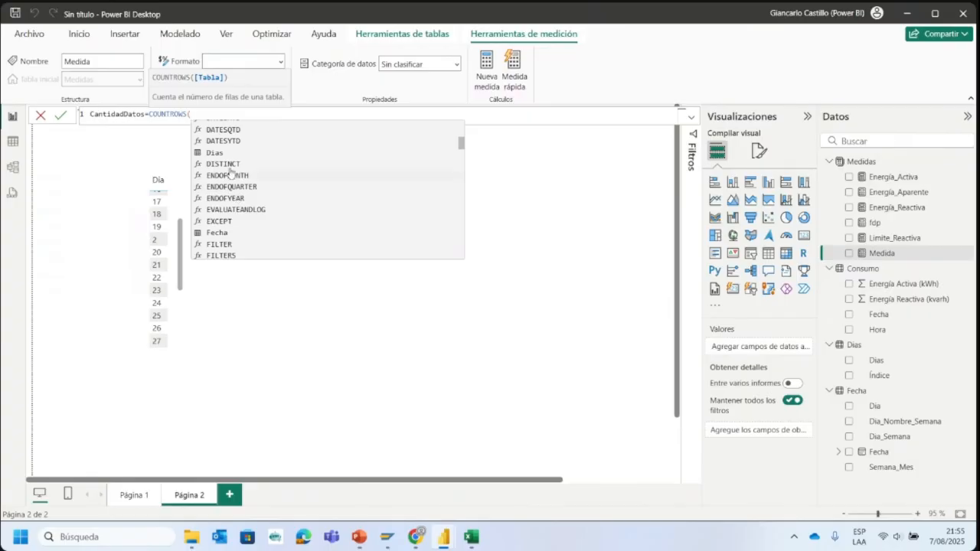
scroll(228, 161, "down", 3)
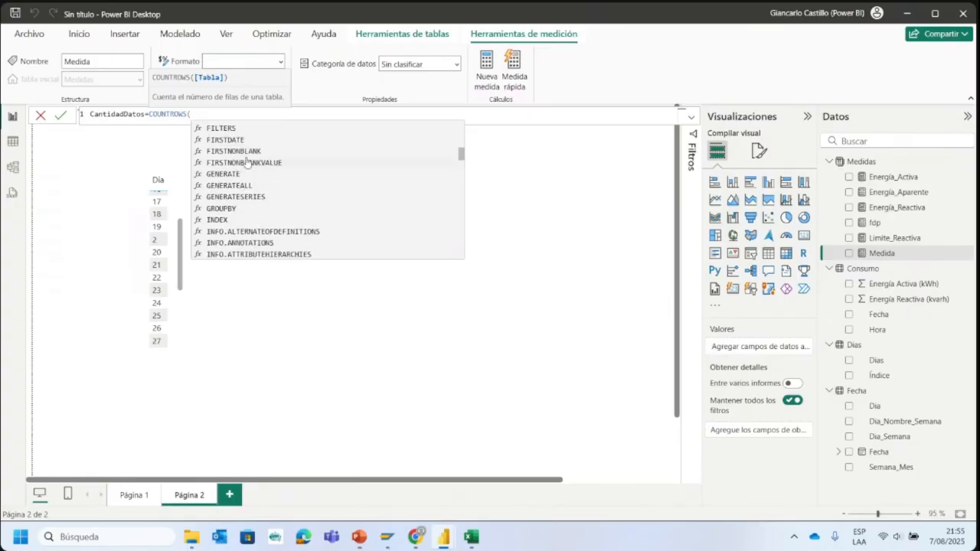
type("dia")
left_click(239, 124)
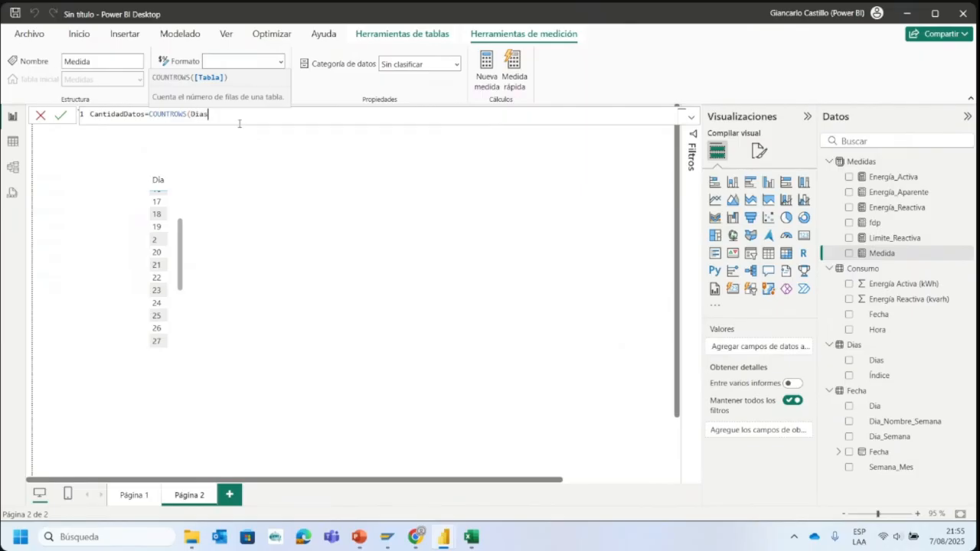
type(")")
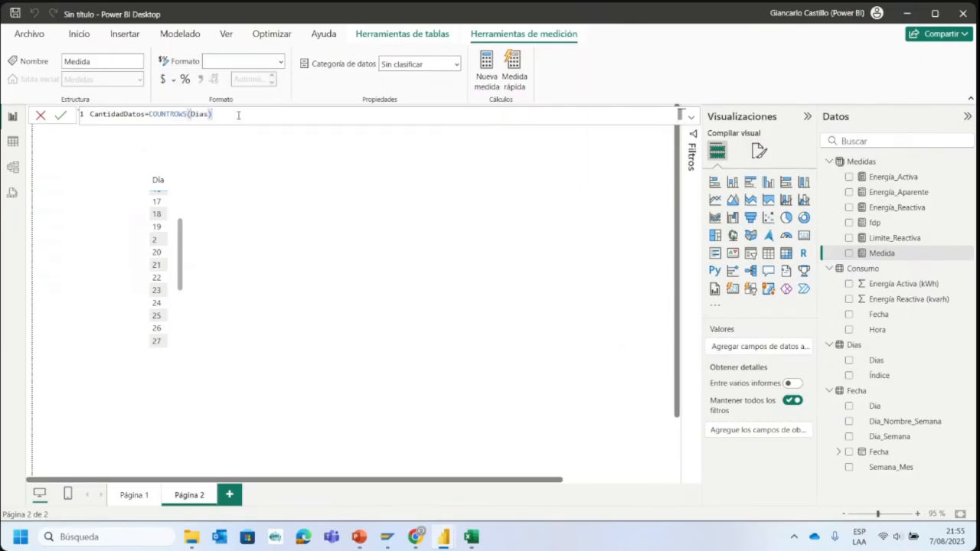
key("Return")
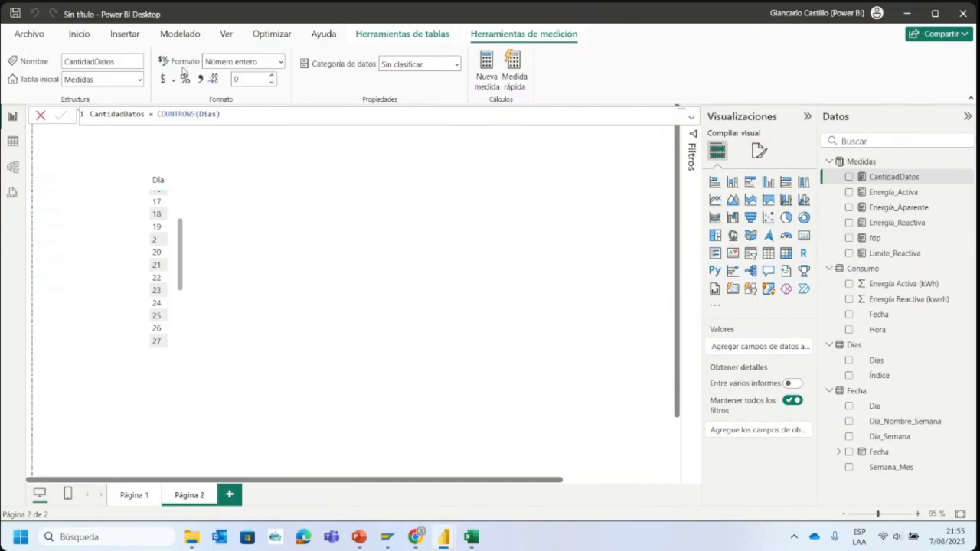
- Add a card visual to the second page and show the CantidadDatos measure in it
left_click(79, 33)
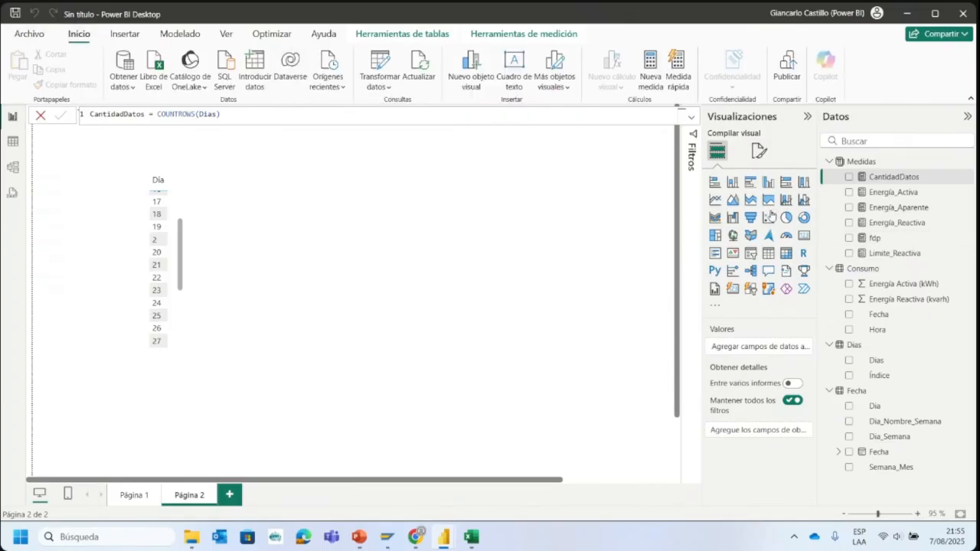
left_click(804, 235)
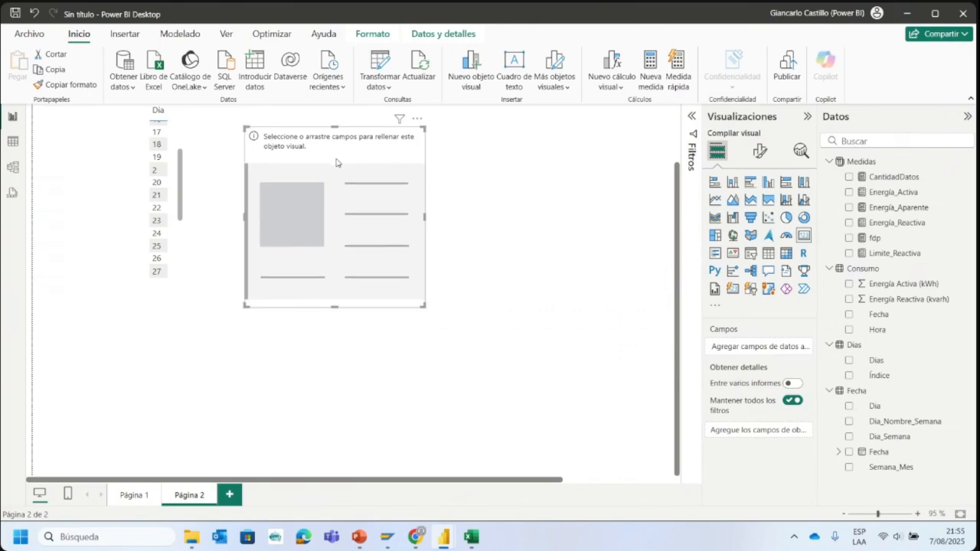
left_click(849, 177)
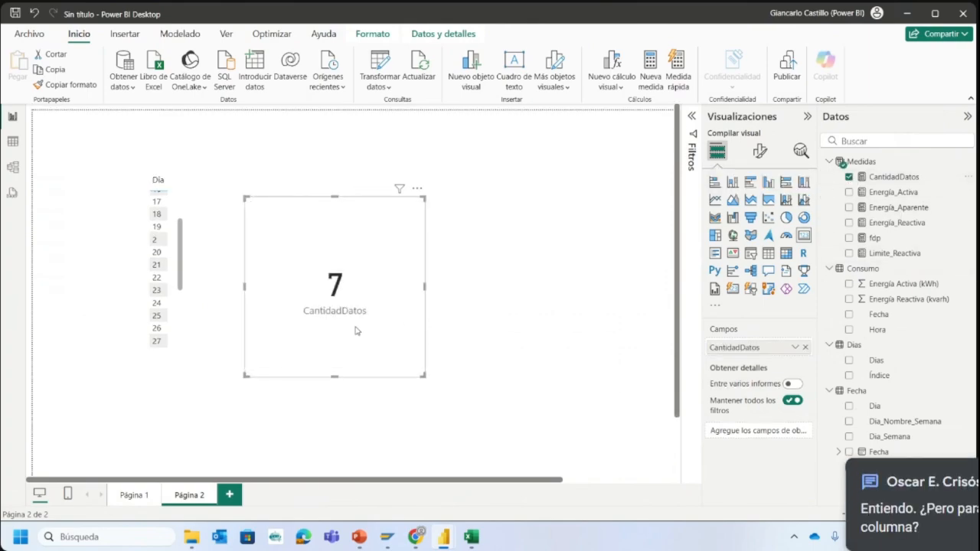
- Compare the Día table with the card and check the formula behind the CantidadDatos measure
scroll(169, 261, "up", 2)
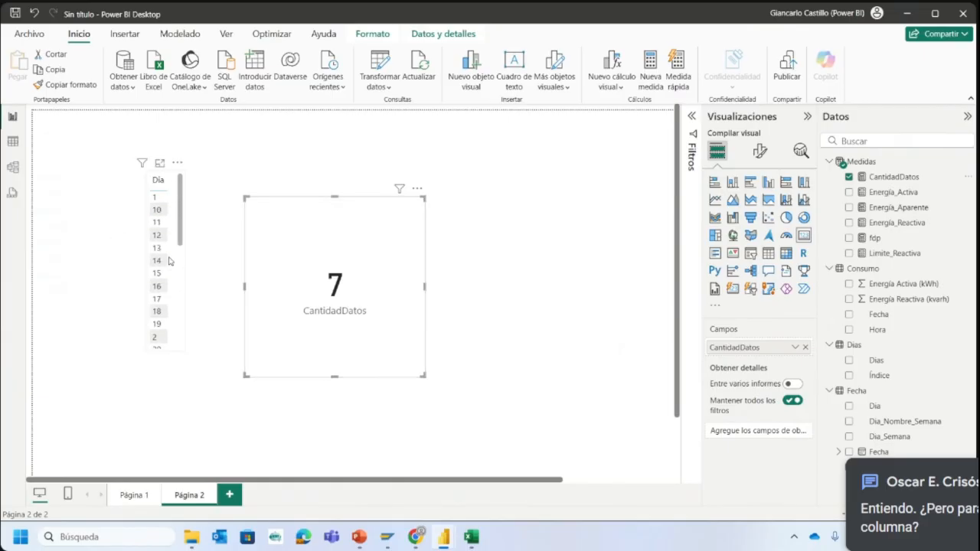
left_click(177, 283)
left_click(390, 287)
left_click(888, 177)
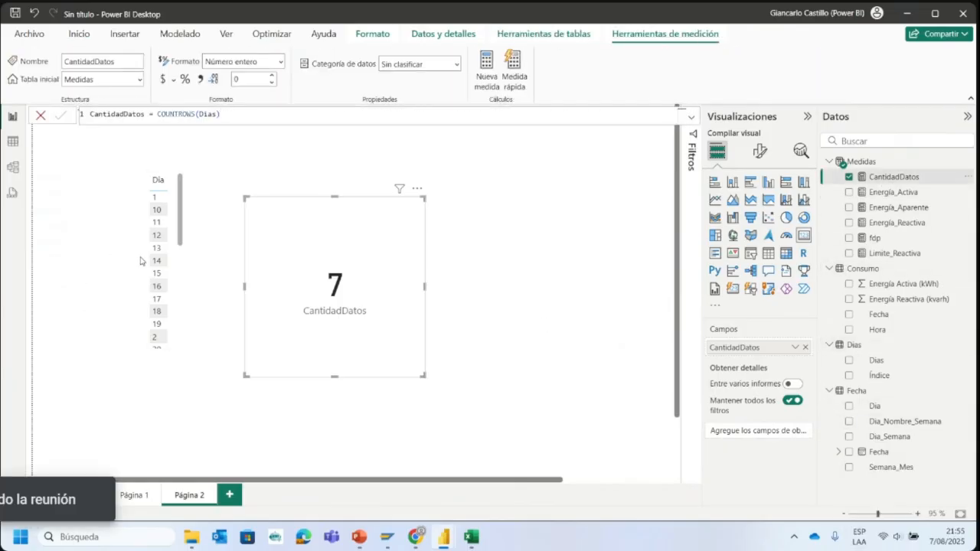
- Remove the Día field from the table visual and try the Dias table's Índice field in its place
left_click(175, 292)
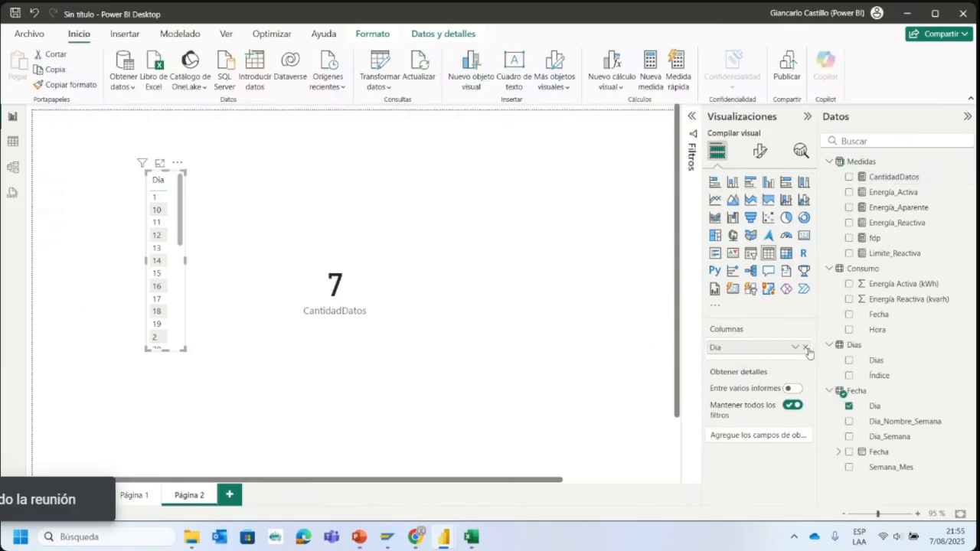
left_click(804, 347)
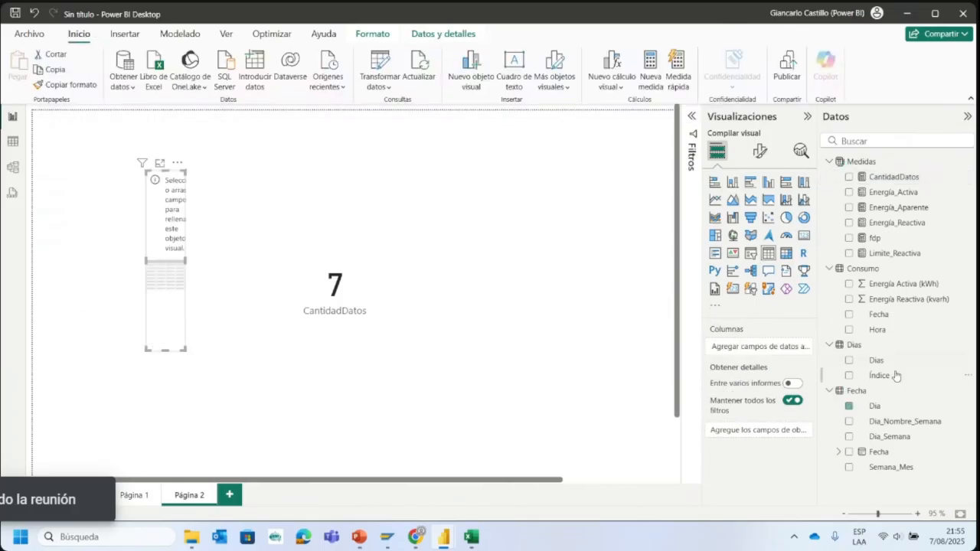
left_click(848, 360)
left_click(848, 363)
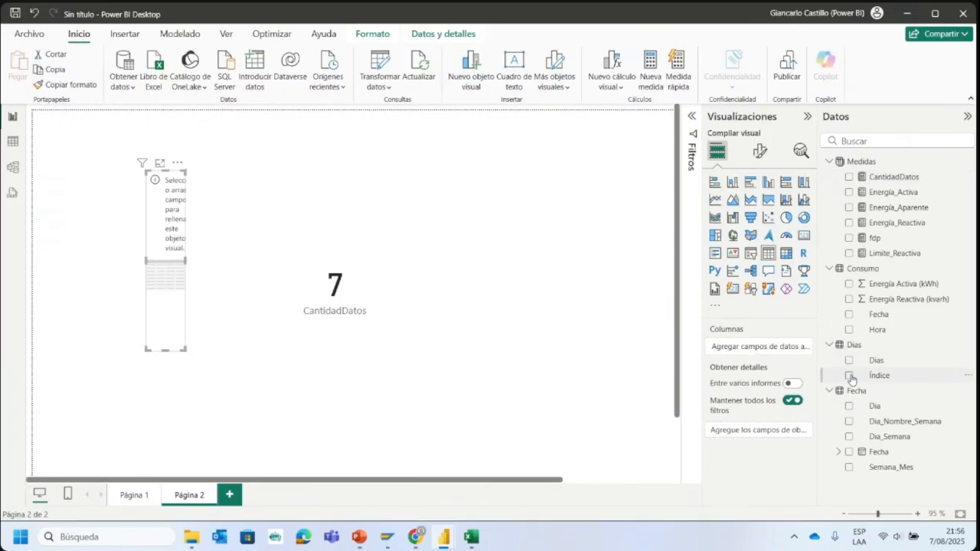
left_click(849, 376)
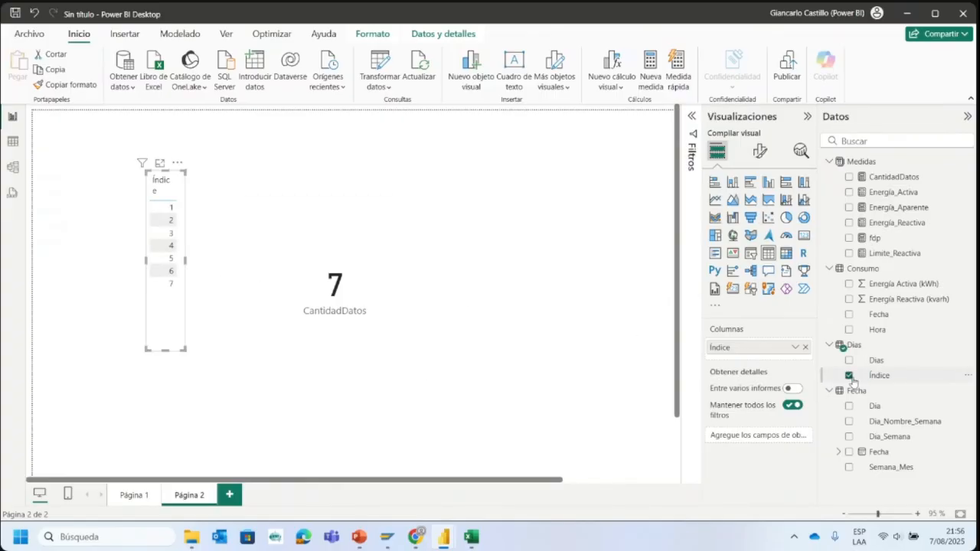
left_click(849, 375)
- Show the Dias table's Dias field in the table visual, widen it and move the card clear of it
left_click(875, 360)
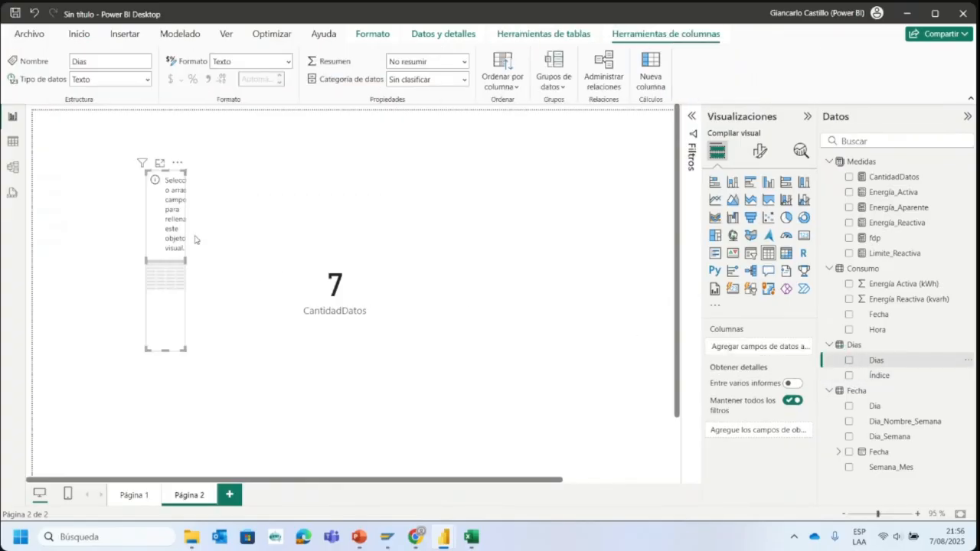
left_click(849, 361)
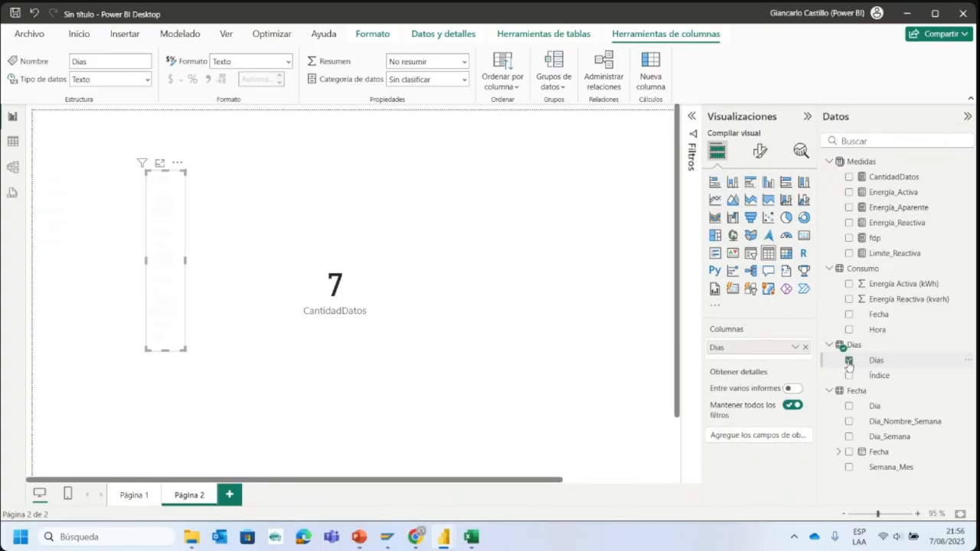
left_click_drag(185, 261, 272, 291)
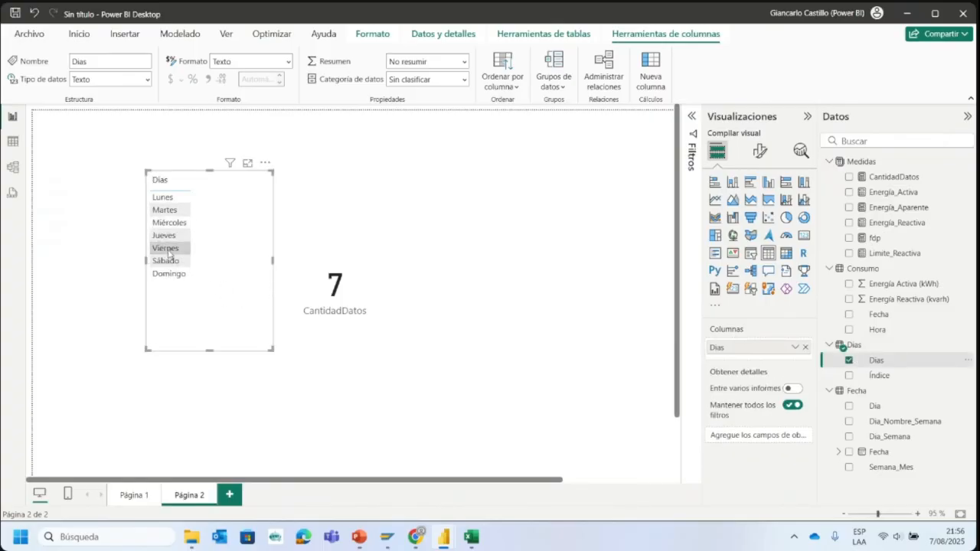
left_click_drag(375, 287, 436, 266)
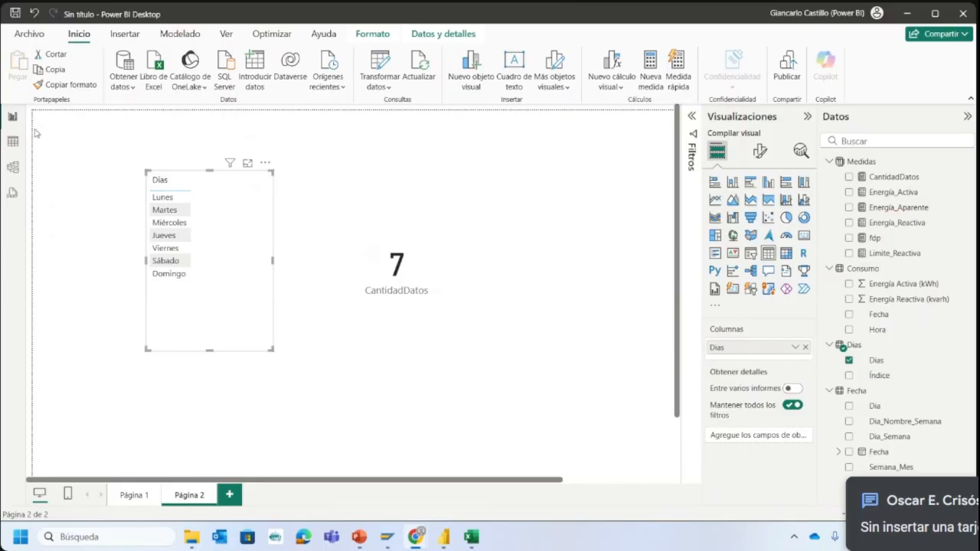
- Inspect the data tables and the model's relationships, and return to the second report page
left_click(12, 141)
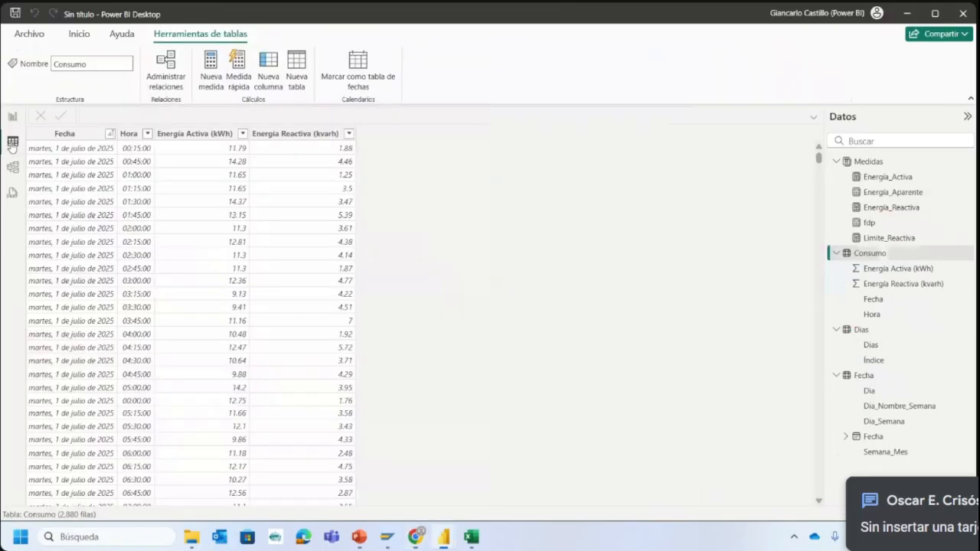
left_click(13, 165)
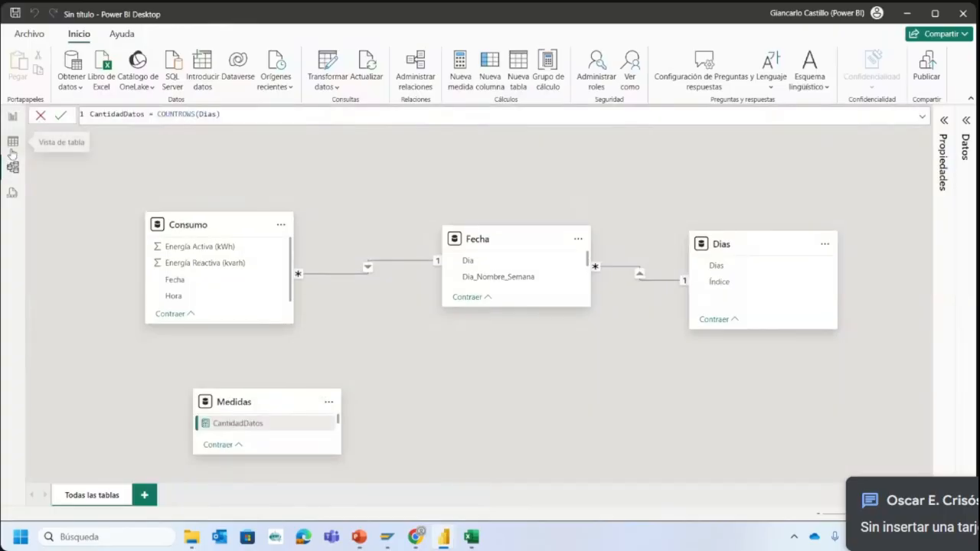
left_click(12, 141)
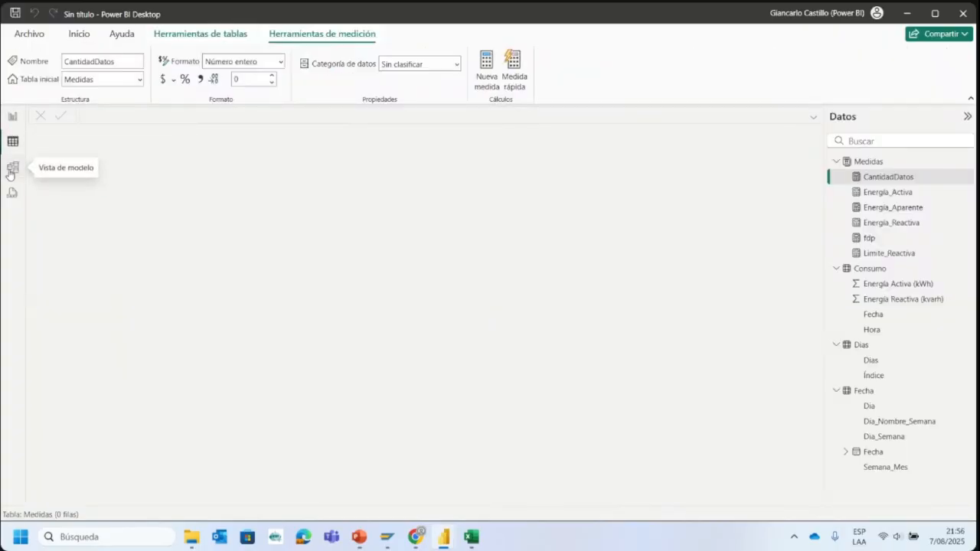
left_click(12, 167)
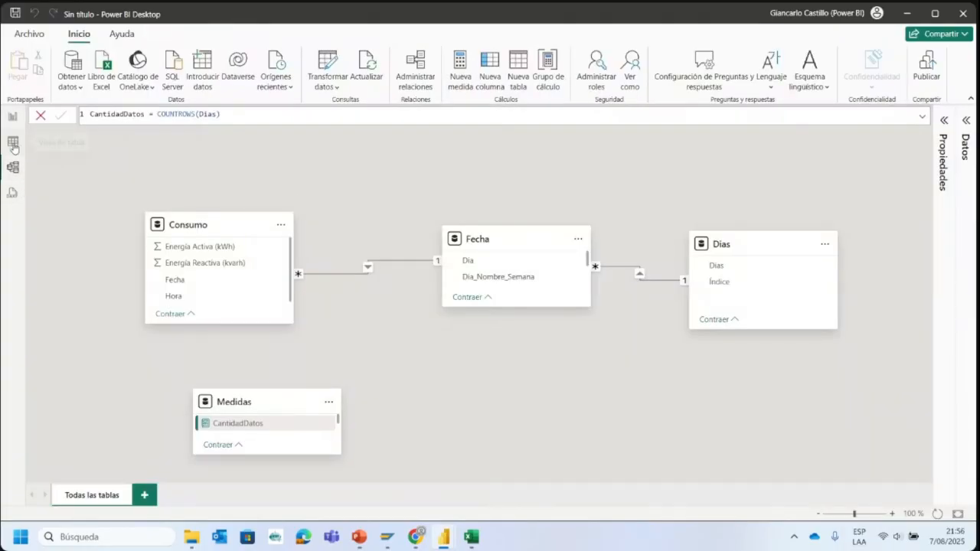
left_click(12, 116)
left_click(414, 147)
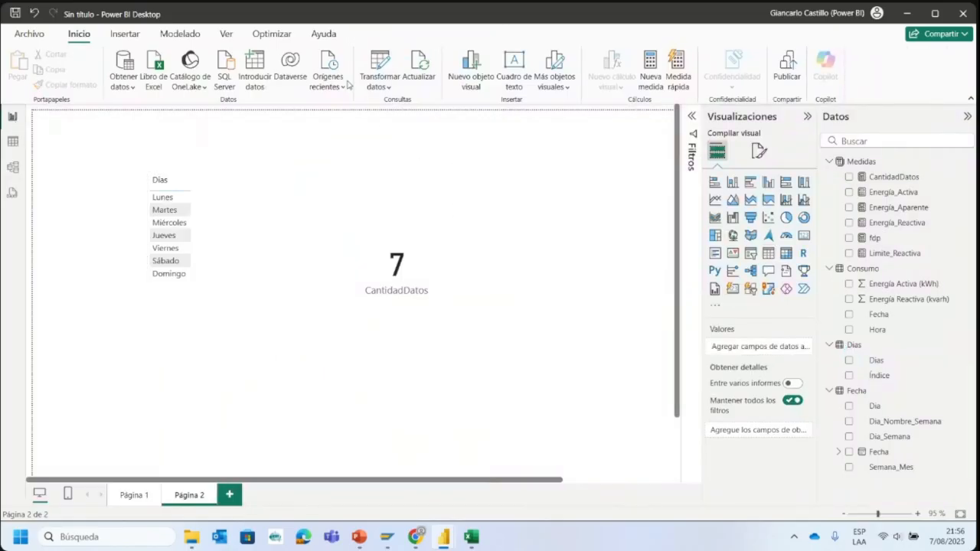
- Start a manually entered data table and name it Prueba
left_click(250, 68)
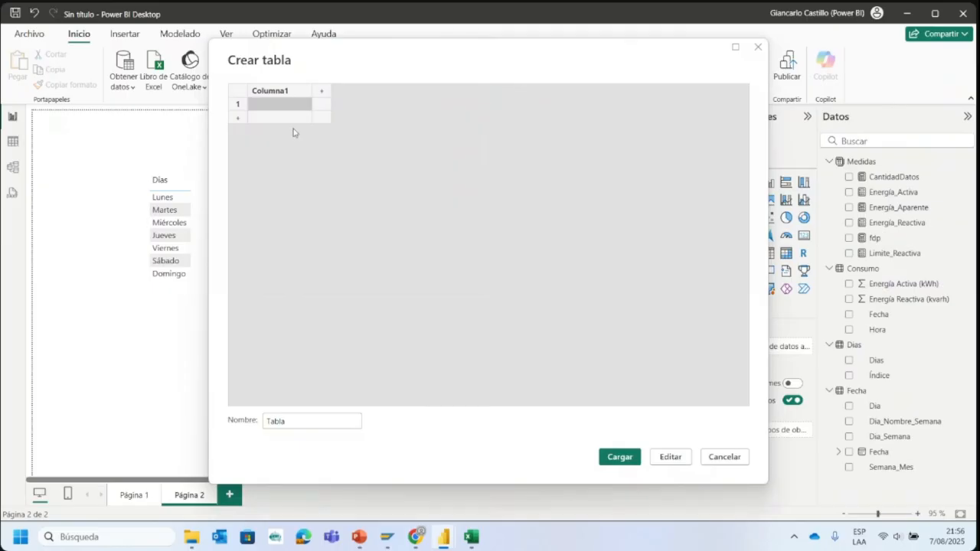
left_click_drag(297, 421, 251, 425)
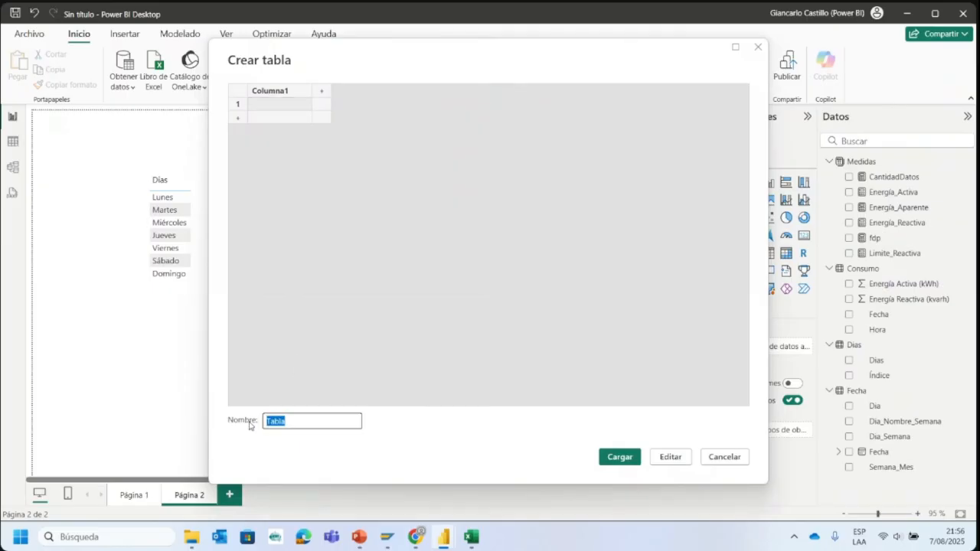
type("Prueba")
- Rename the first column of the Prueba table to Energía
left_click(293, 92)
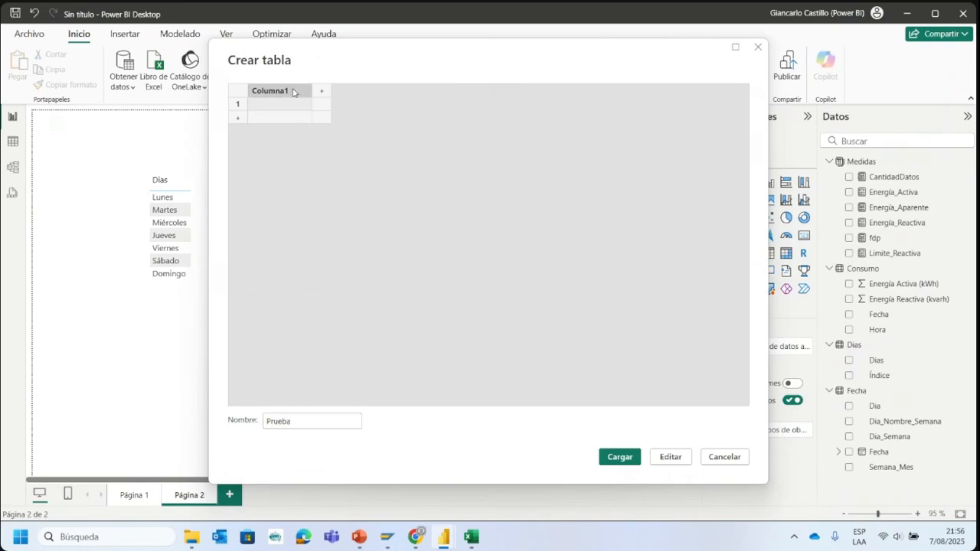
double_click(292, 93)
type("Energia")
- Enter 10, 20, 30 and 40 as the Energía values and load the Prueba table into the model
left_click(290, 104)
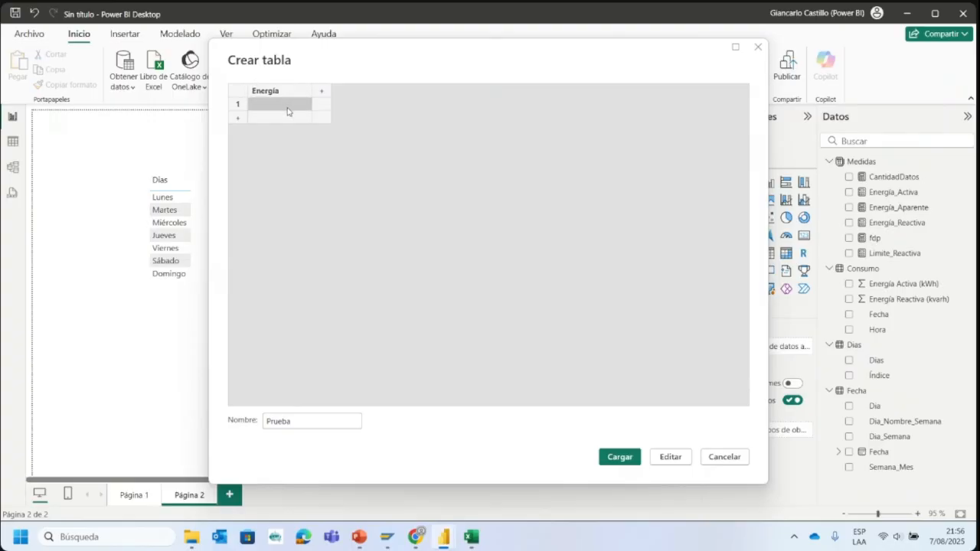
type("10")
left_click(297, 119)
type("20")
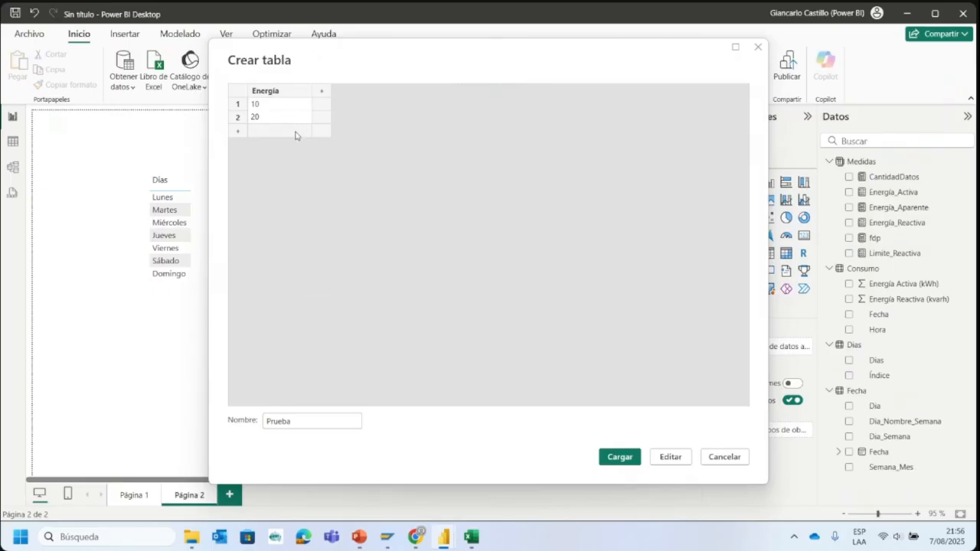
left_click(297, 134)
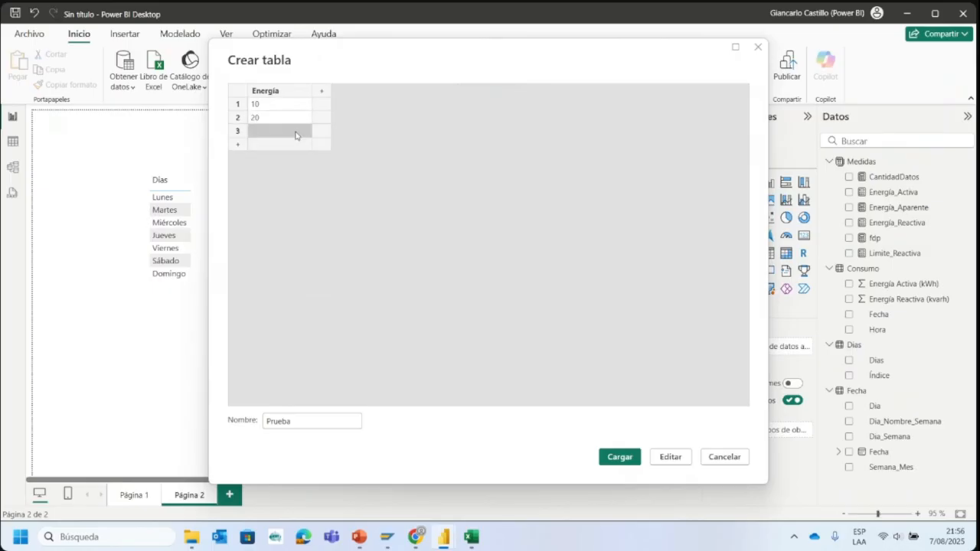
type("30")
left_click(279, 144)
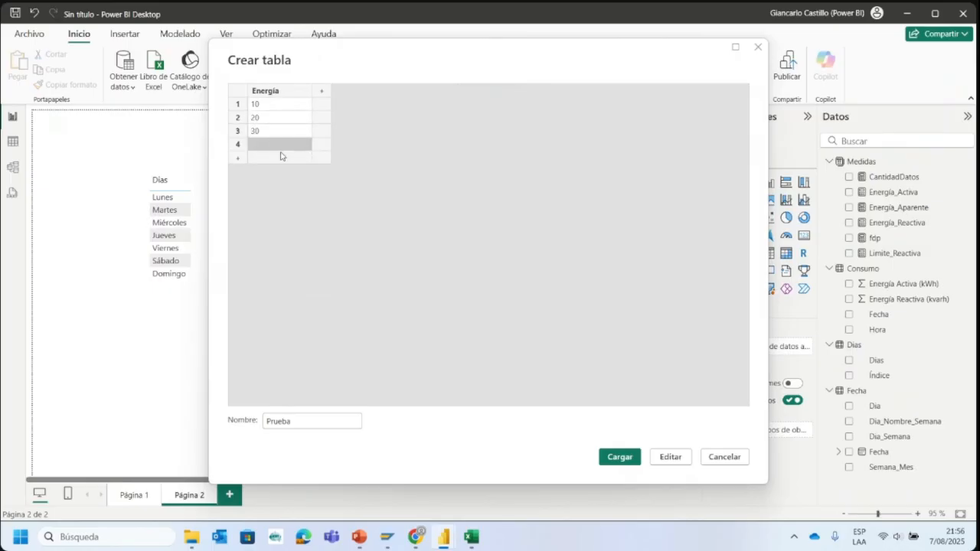
type("40")
left_click(602, 458)
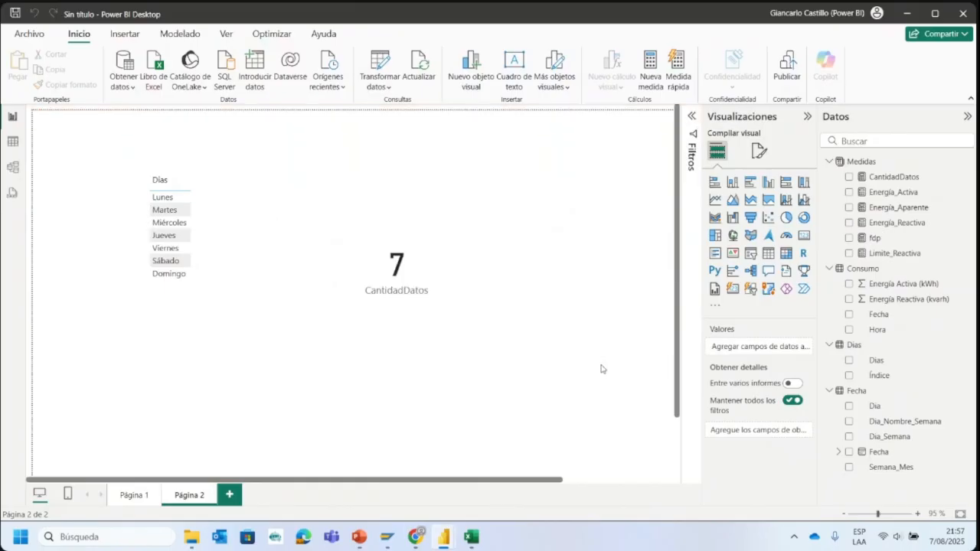
- Open the Prueba query in the Power Query editor and add an index column starting from 1
left_click(383, 68)
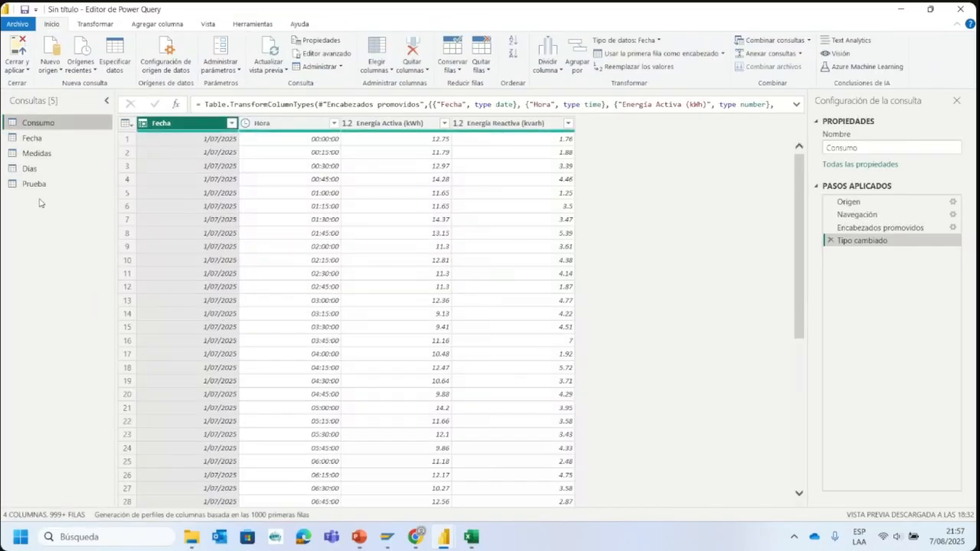
left_click(34, 184)
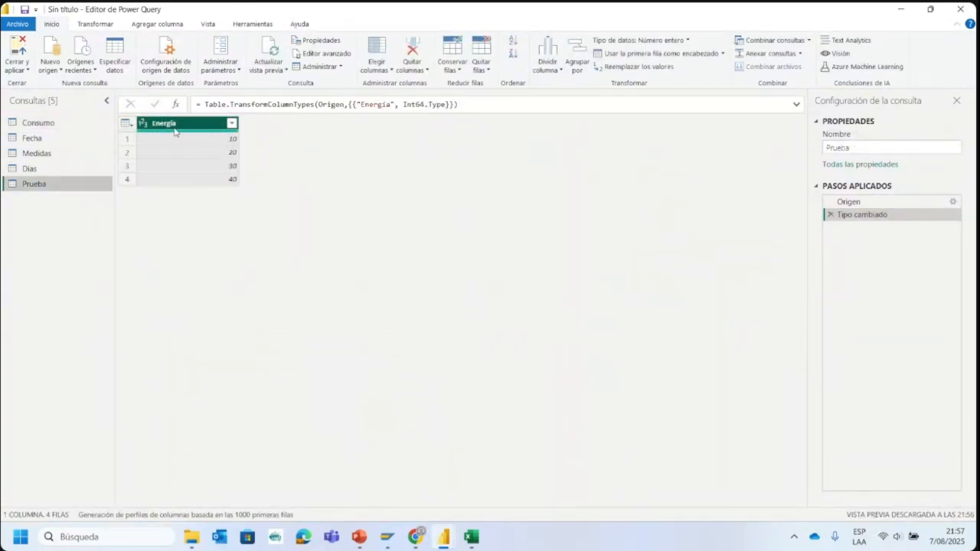
left_click(167, 25)
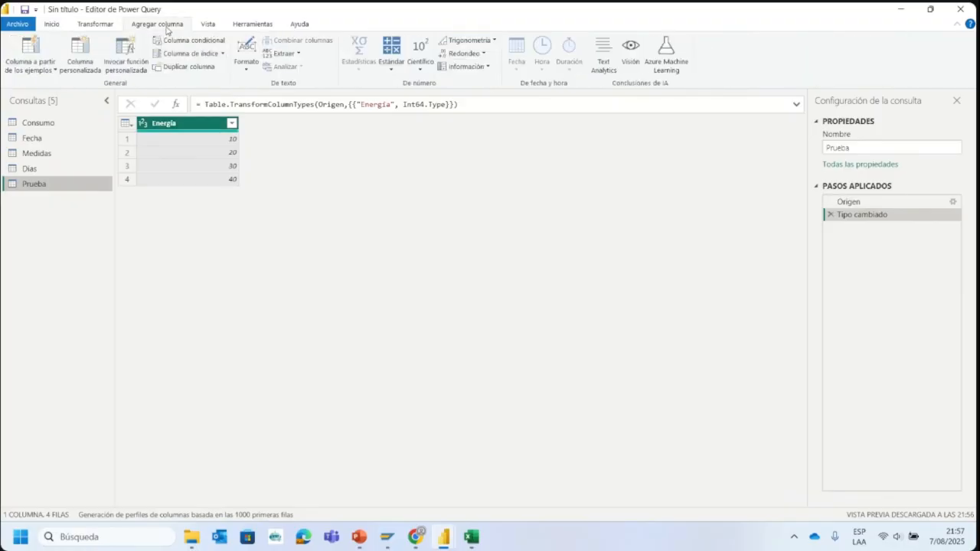
left_click(223, 53)
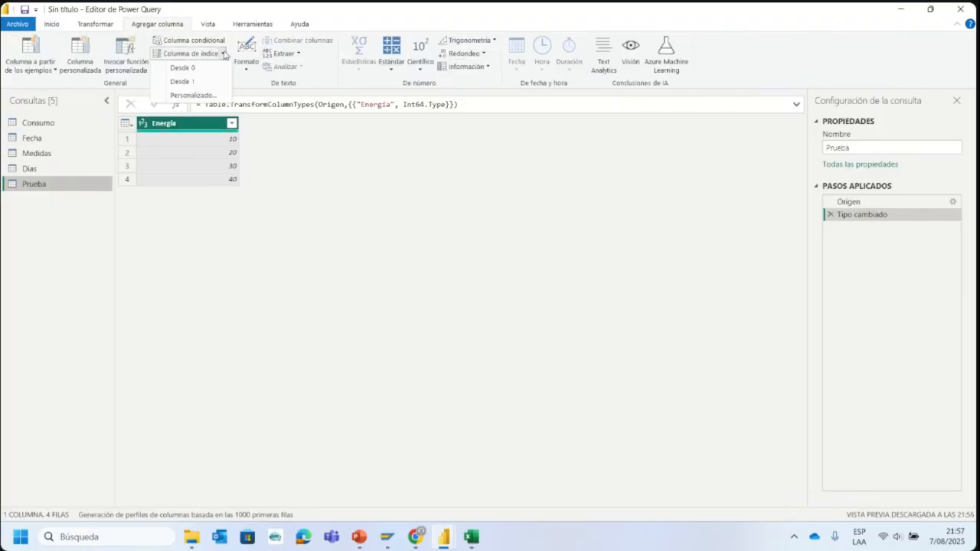
left_click(206, 82)
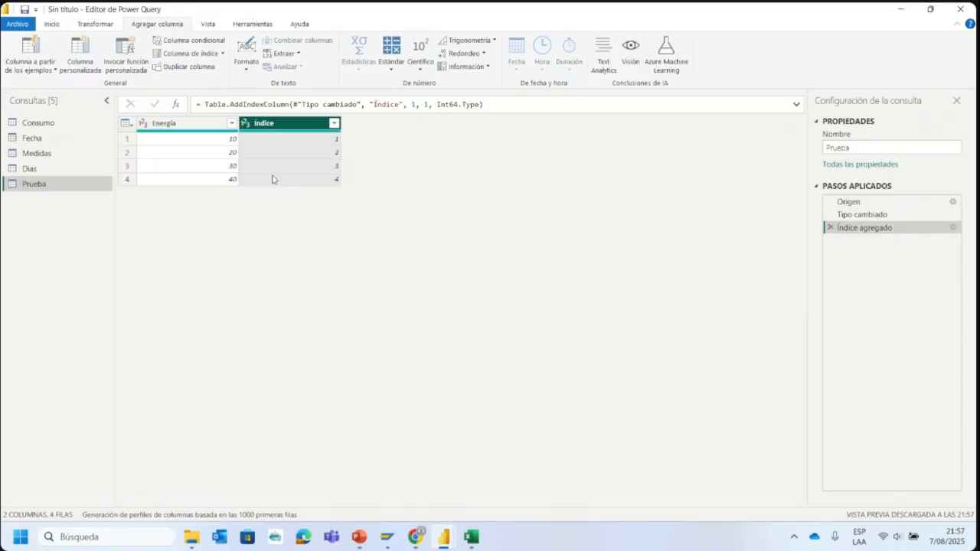
- Review the Prueba query's Energía and Índice columns, and close the query editor applying the changes
left_click(213, 127)
left_click(259, 136)
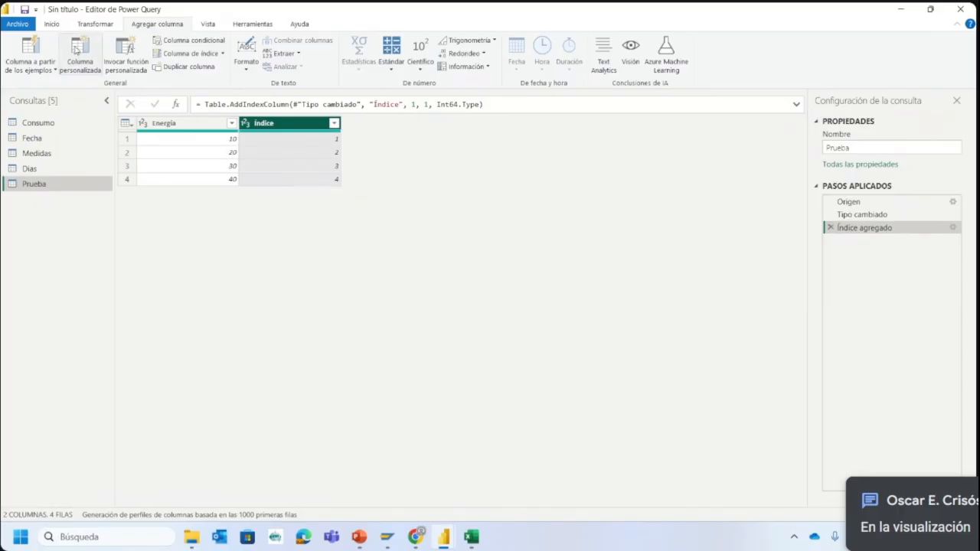
left_click(59, 26)
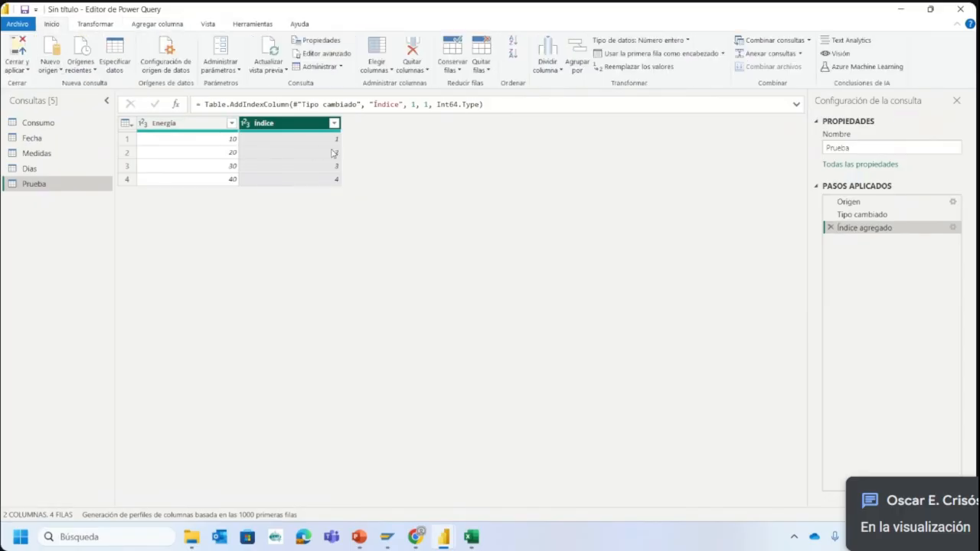
left_click(22, 52)
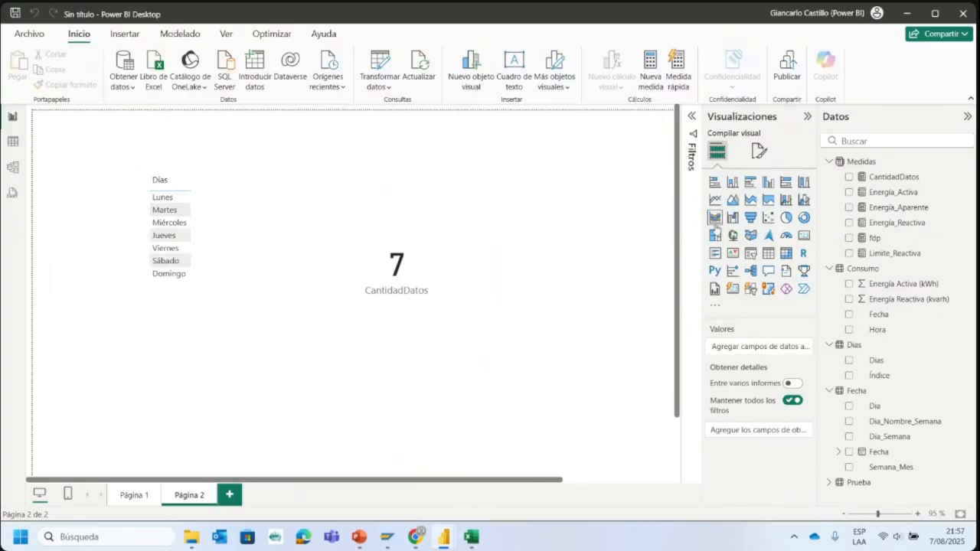
- Add a table visual to the second report page with the Prueba table's Energía and Índice fields
left_click(768, 252)
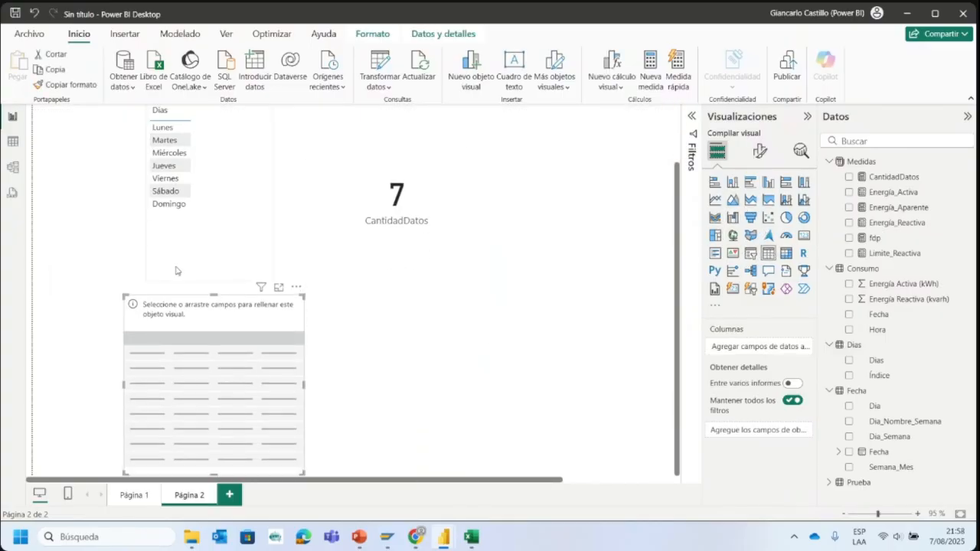
left_click(830, 482)
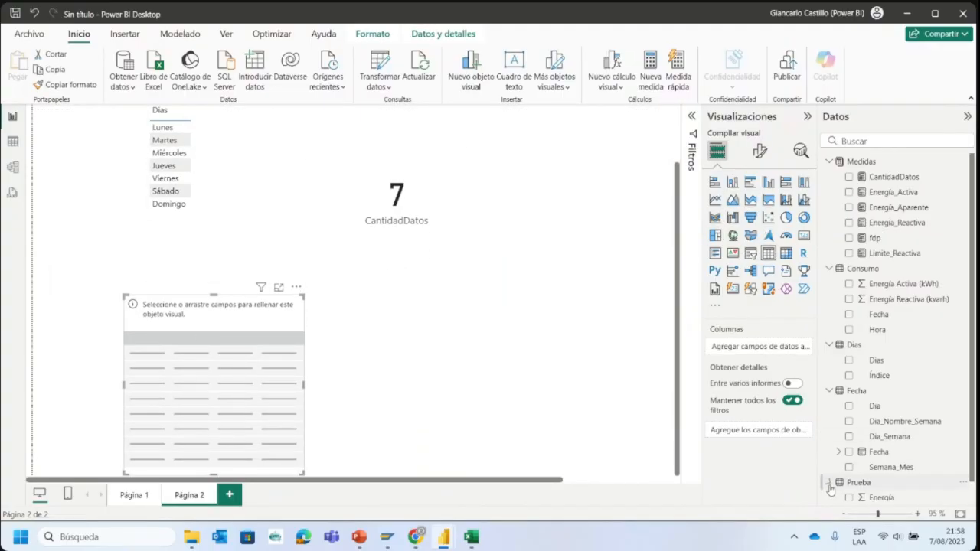
scroll(857, 474, "down", 1)
left_click_drag(882, 477, 222, 429)
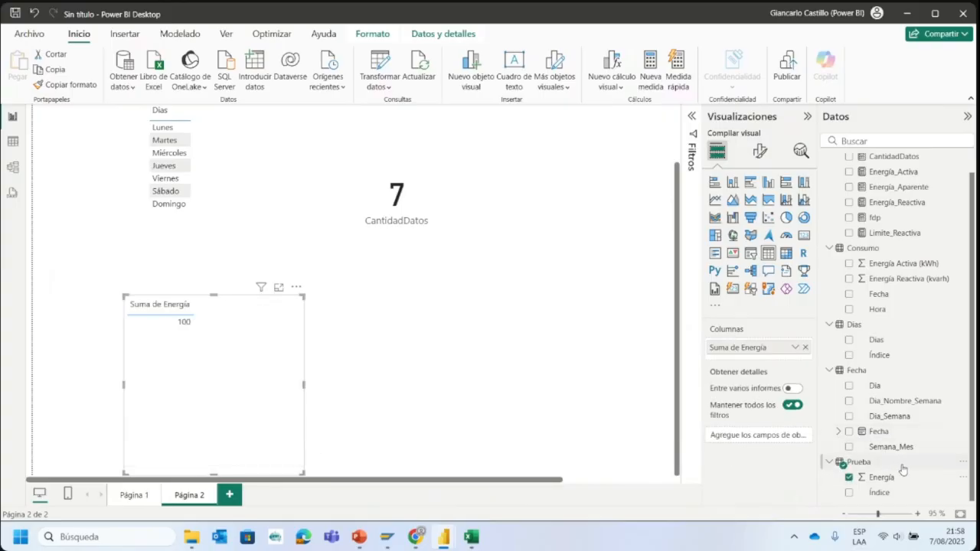
left_click_drag(881, 493, 230, 409)
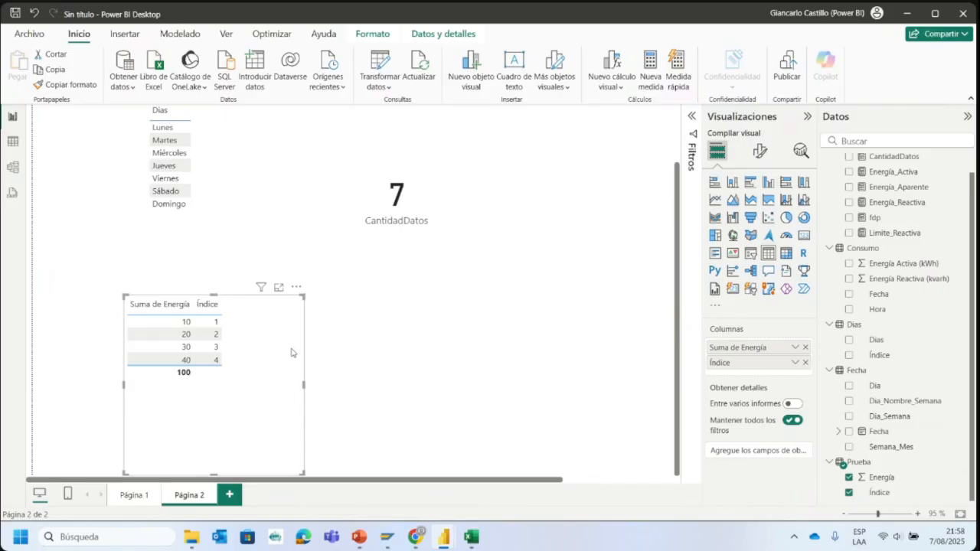
- Duplicate the Energía and Índice table visual beside the original, and convert the copy into a wider clustered column chart
key("ctrl+c")
key("ctrl+v")
left_click_drag(273, 366, 507, 365)
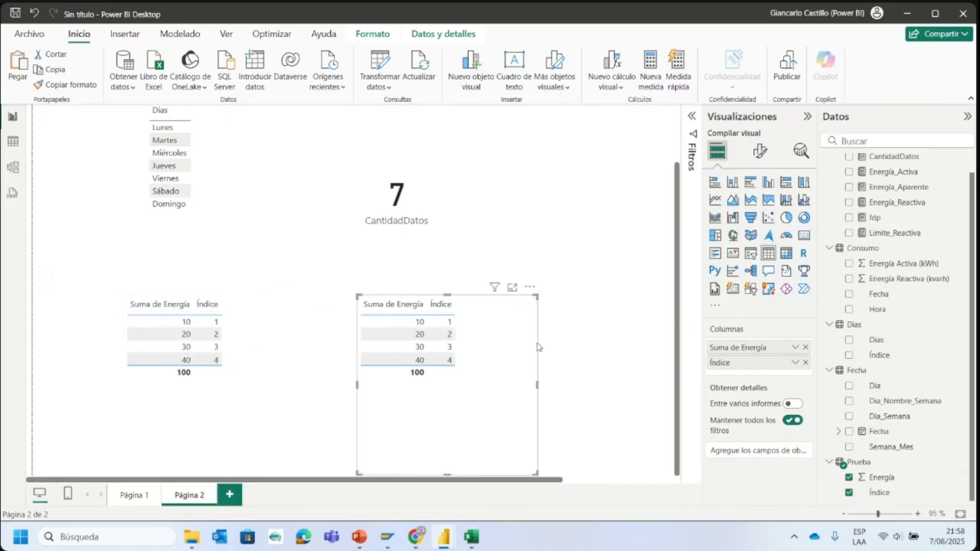
left_click(769, 186)
left_click_drag(519, 421, 522, 347)
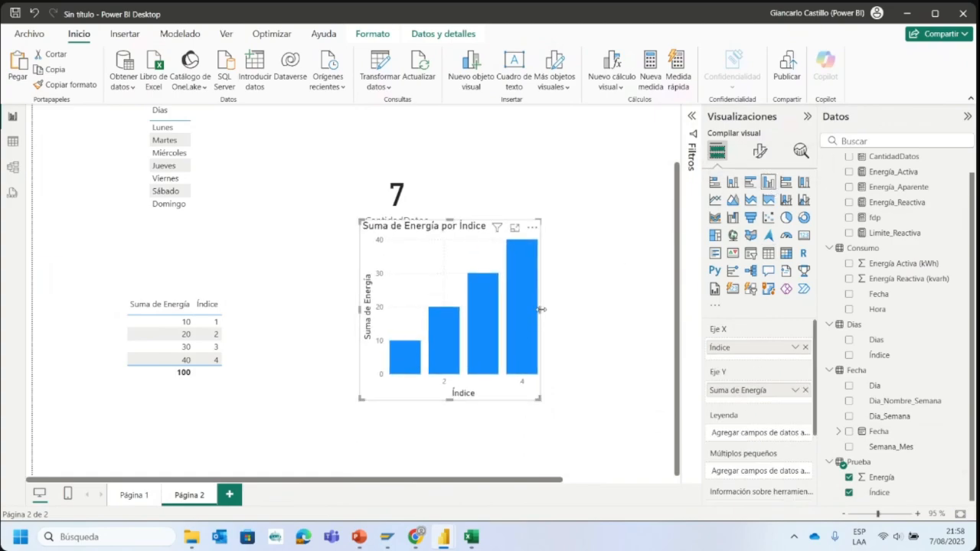
left_click_drag(540, 312, 612, 311)
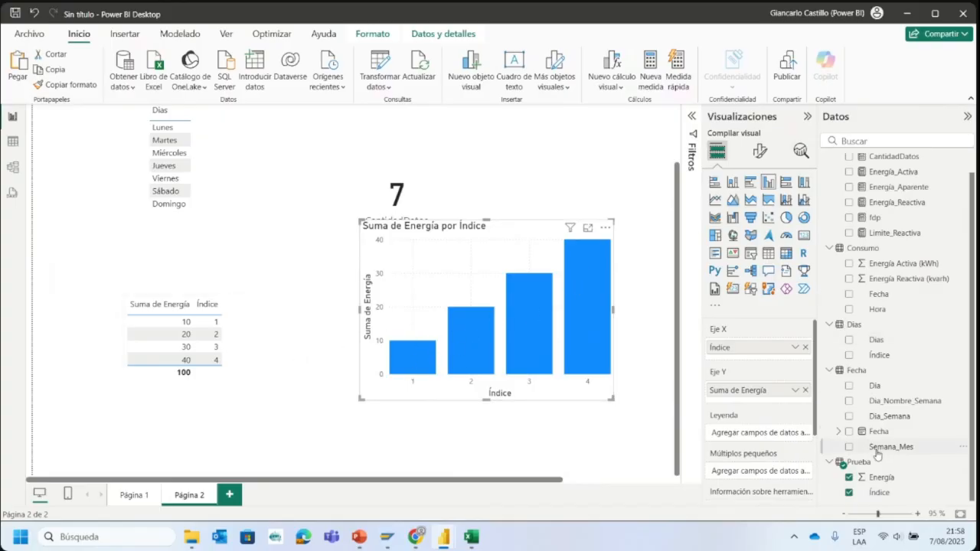
- Shorten the CantidadDatos card so that it sits clear above the Energía column chart
left_click(857, 462)
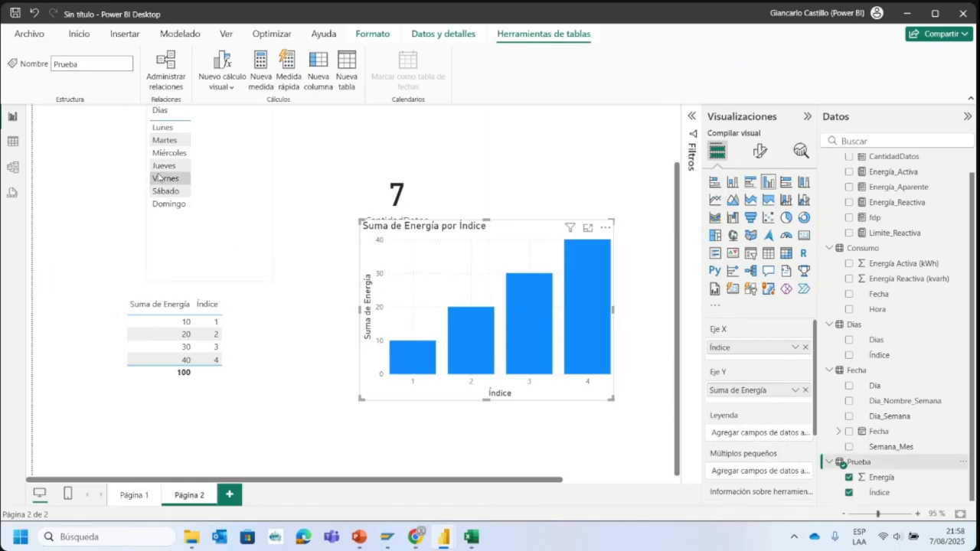
left_click(233, 251)
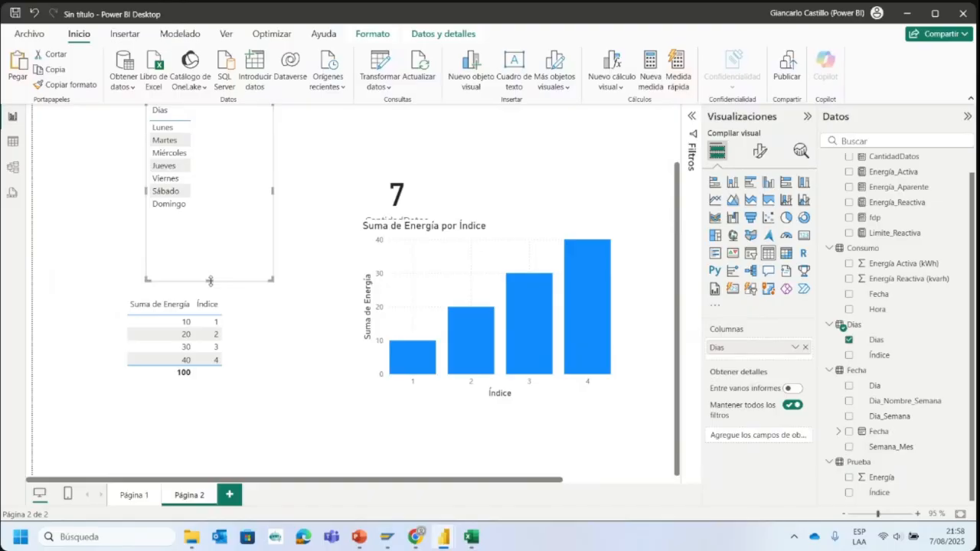
left_click(377, 143)
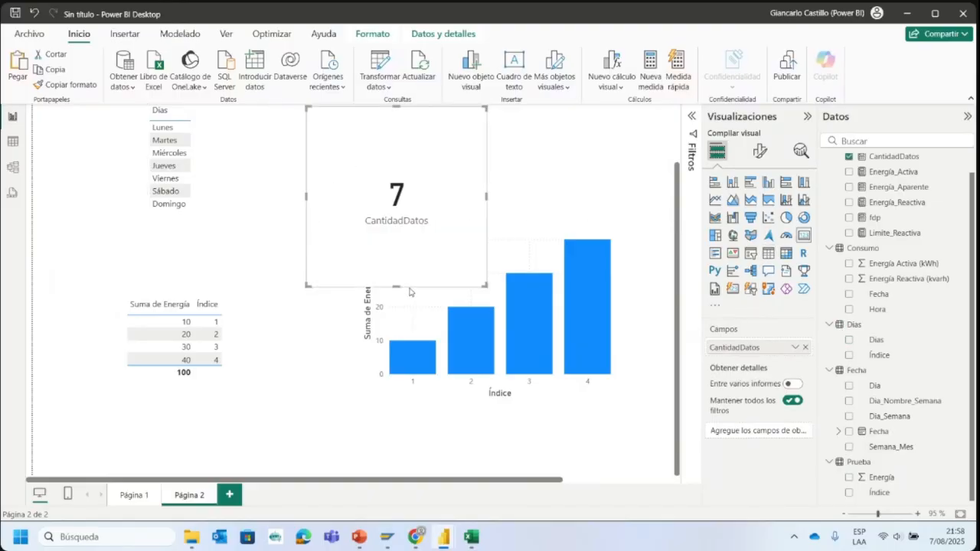
left_click_drag(398, 286, 398, 178)
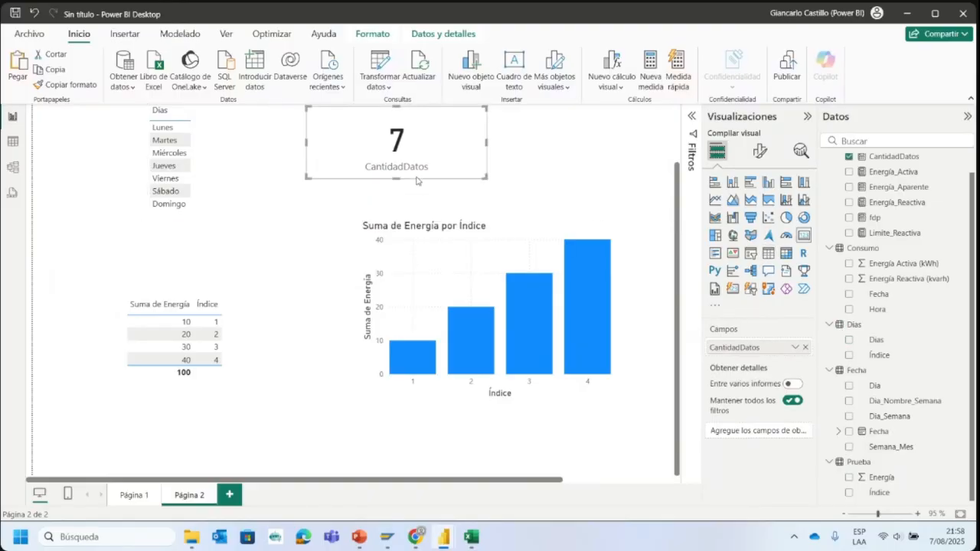
left_click(509, 157)
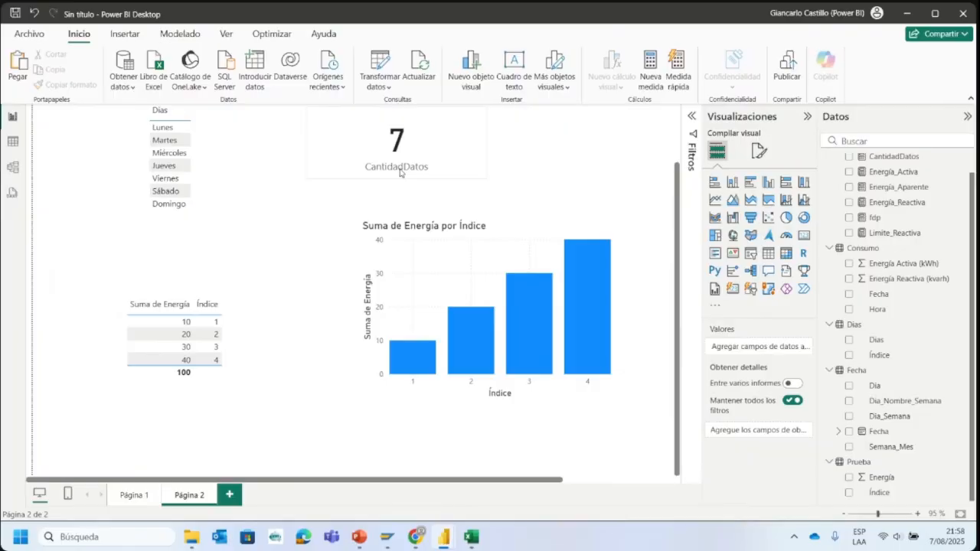
left_click(426, 163)
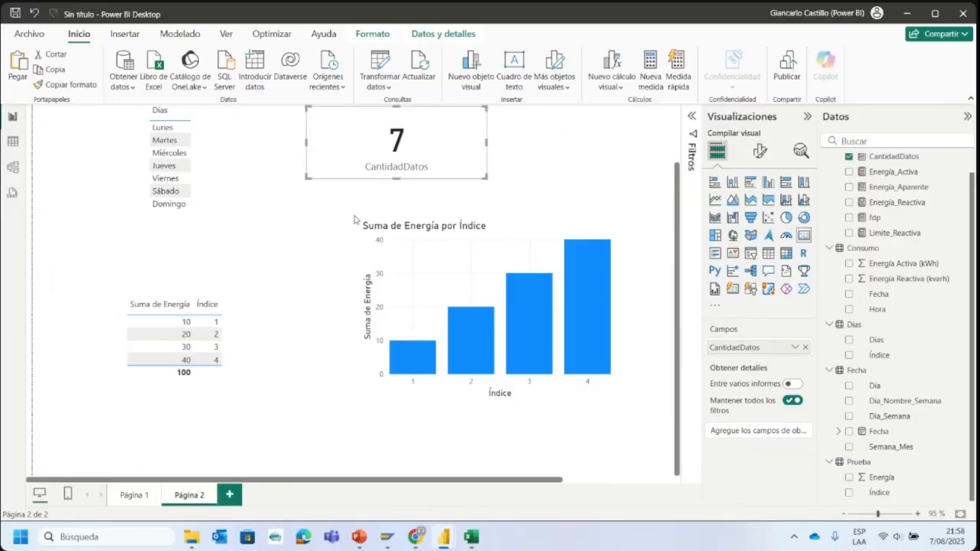
left_click(346, 400)
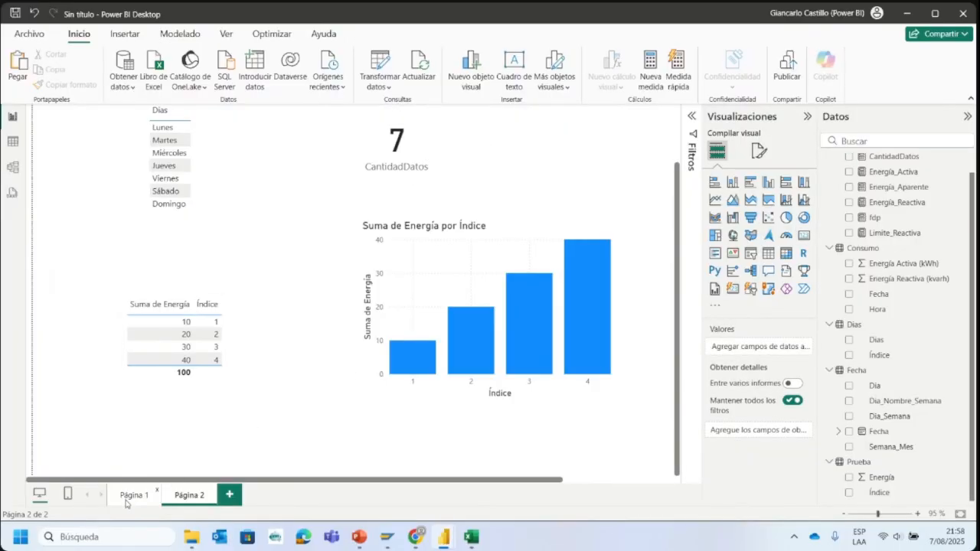
- Display the first report page with the Visualizaciones and Datos panes collapsed and the zoom reduced to 92%
left_click(135, 496)
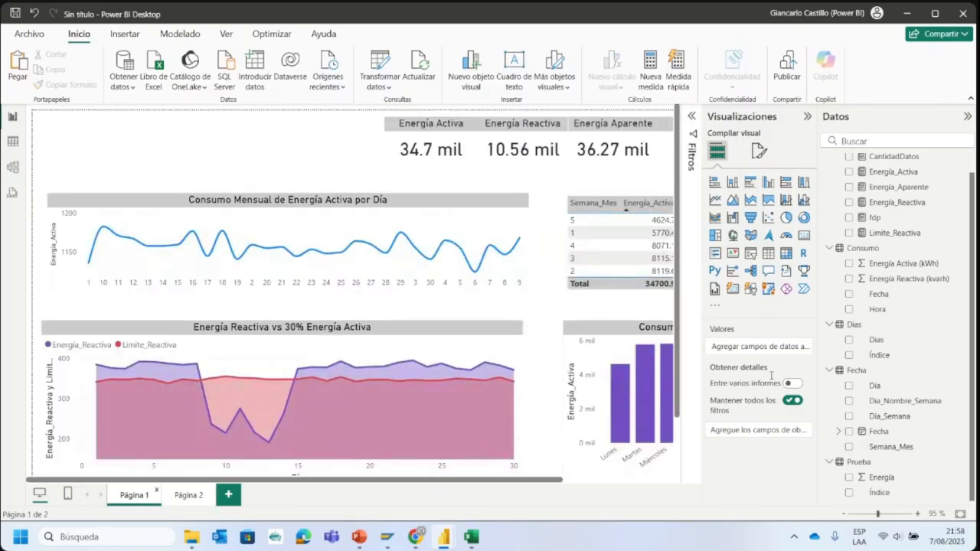
left_click(807, 116)
left_click(968, 116)
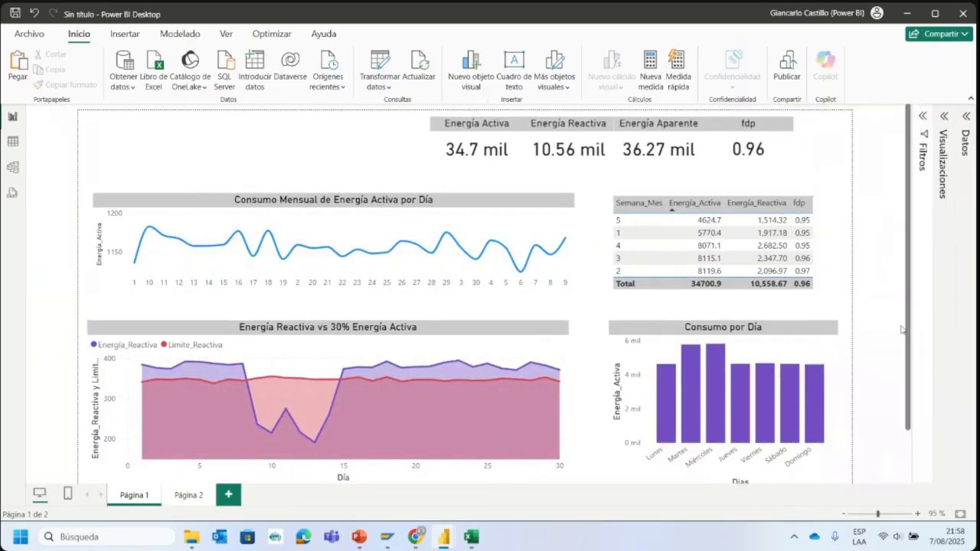
left_click(872, 516)
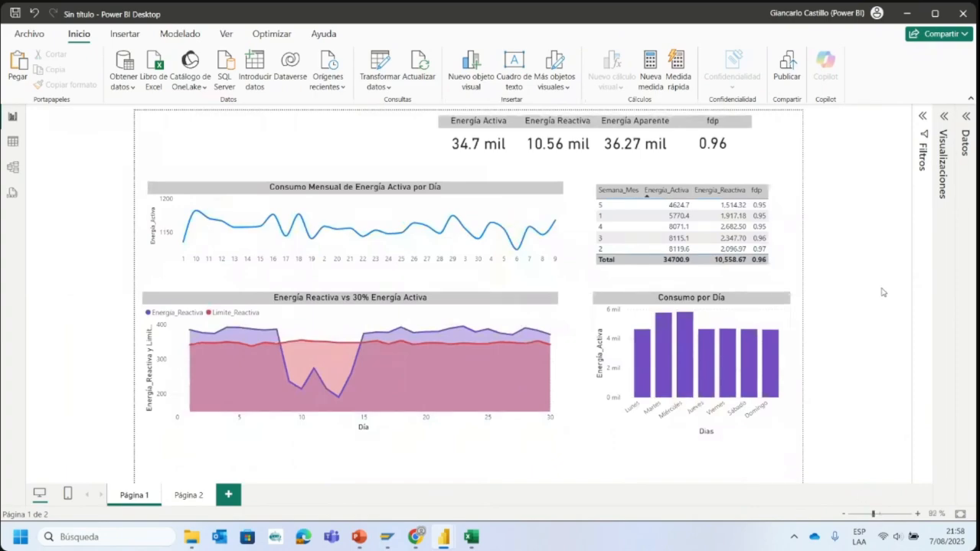